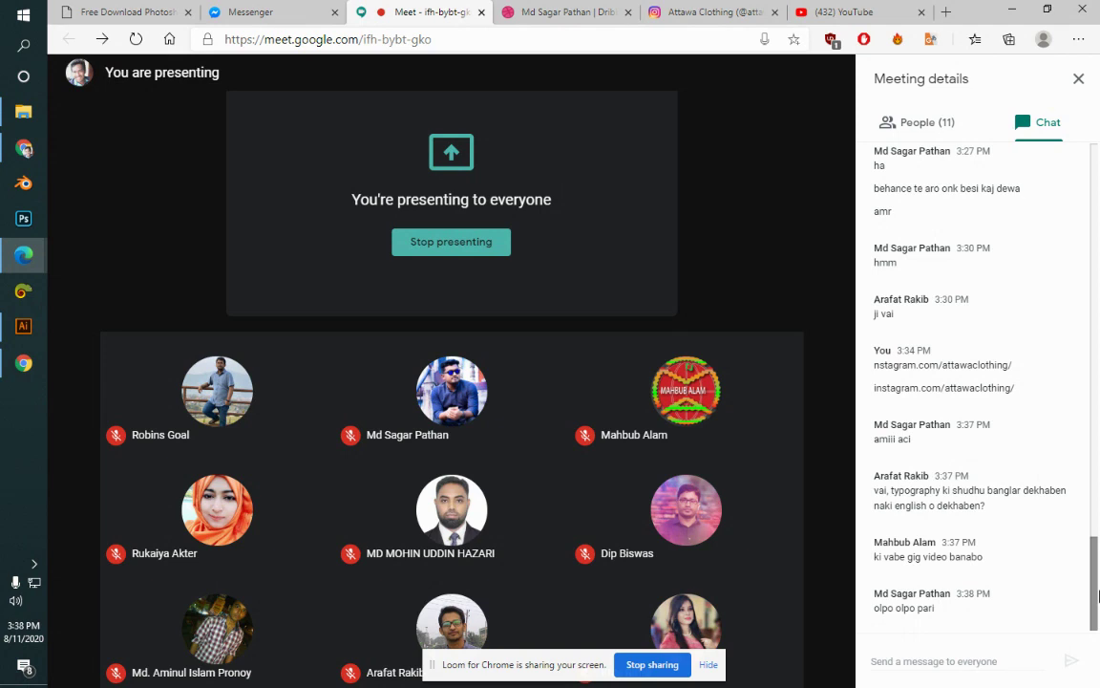
Step: Save Brochure design.ai in Illustrator under the same name, accepting the default Illustrator Options
left_click(23, 326)
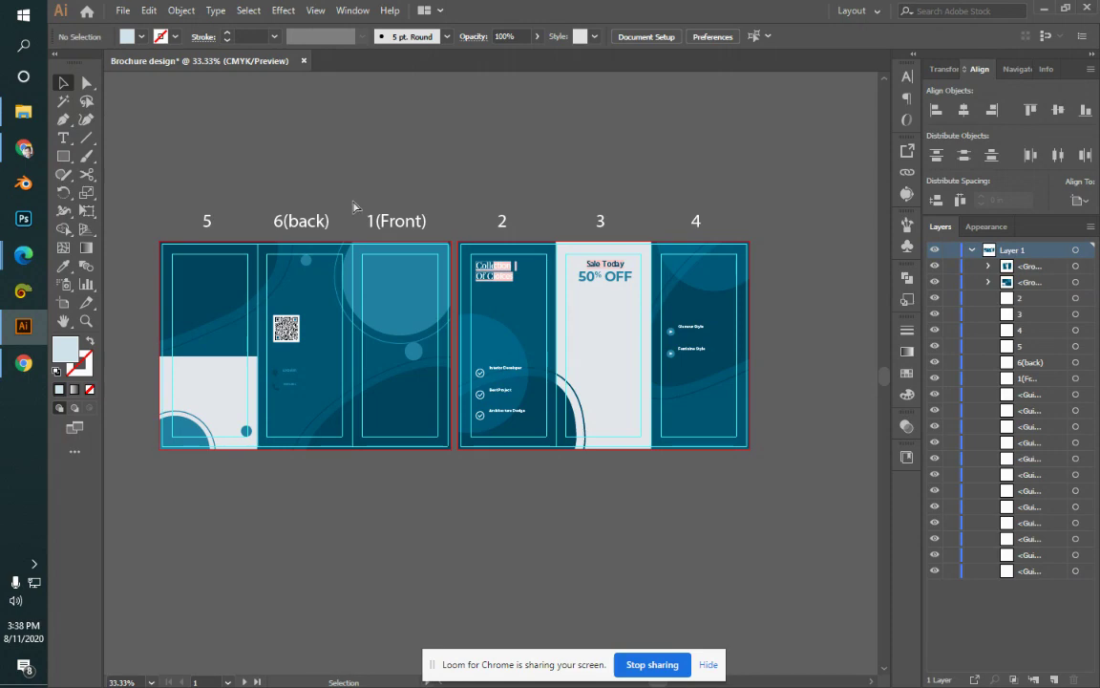
key("a")
key("ctrl+s")
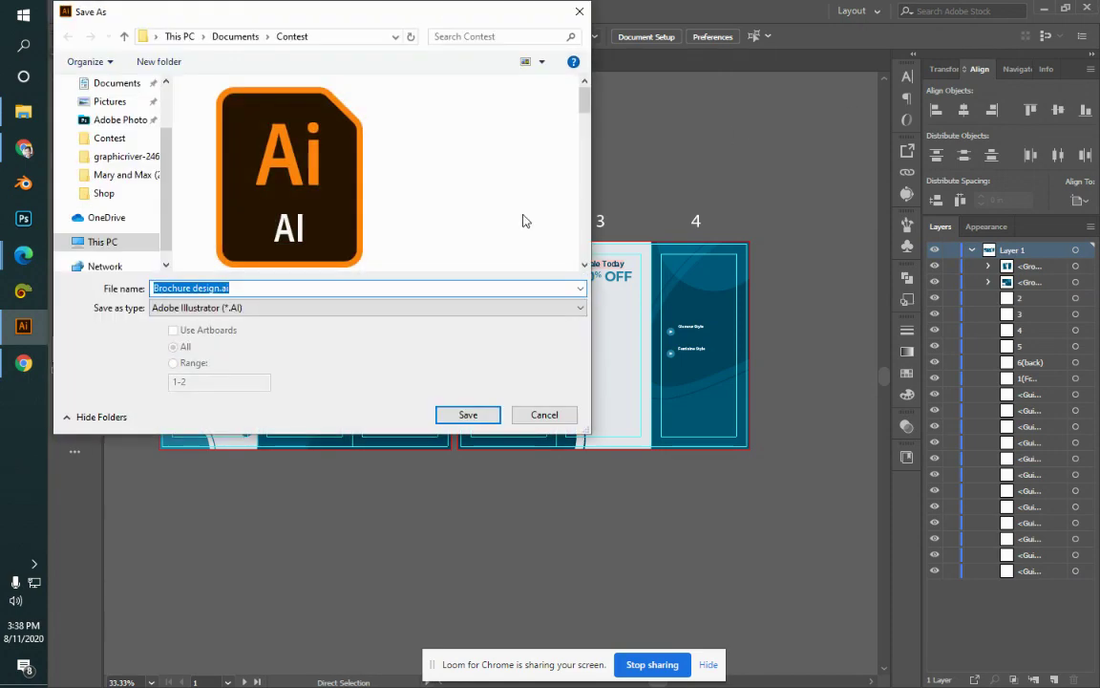
key("Return")
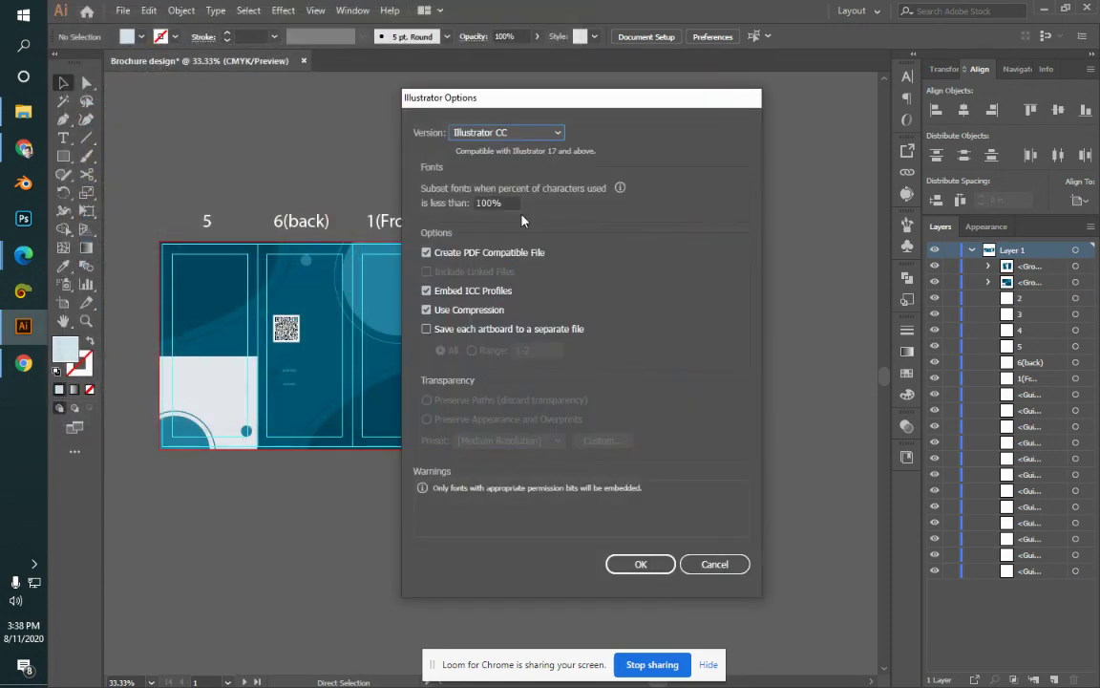
key("Return")
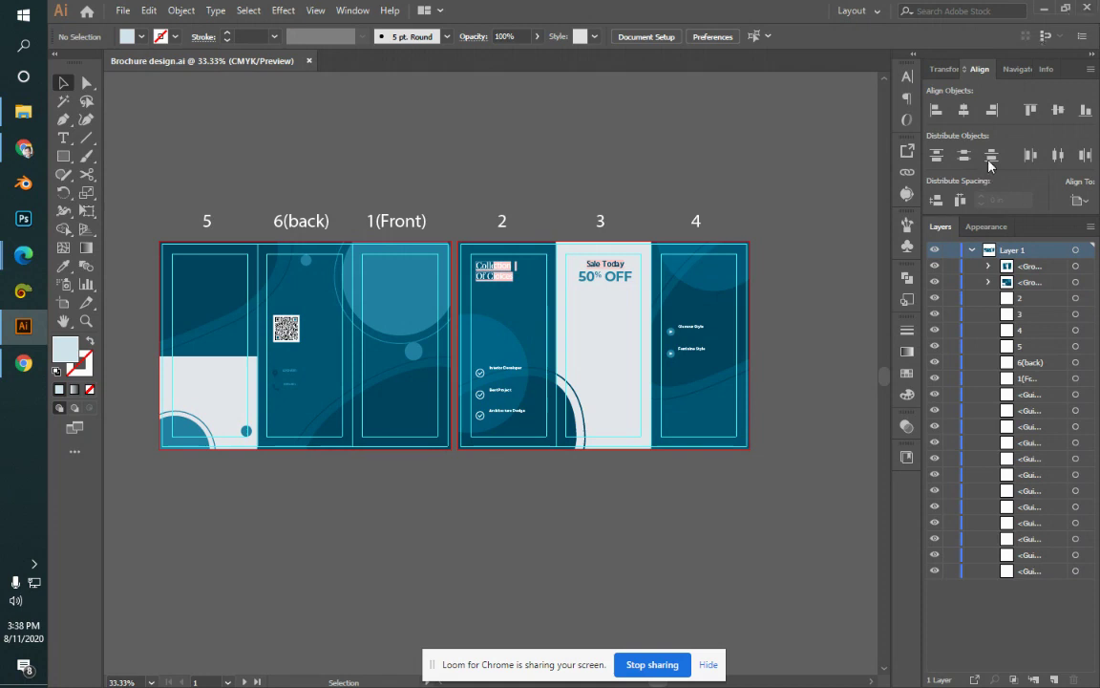
Step: Close the brochure document, discarding the clipboard data, and return to the Google Meet call in Edge
left_click(1087, 6)
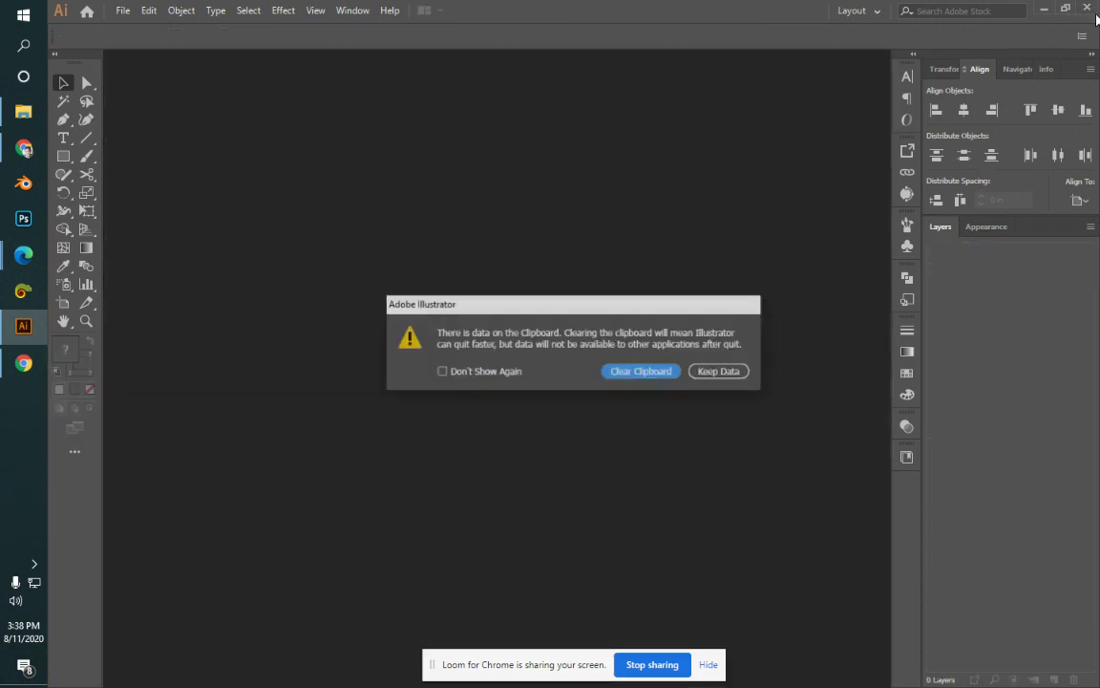
left_click(655, 374)
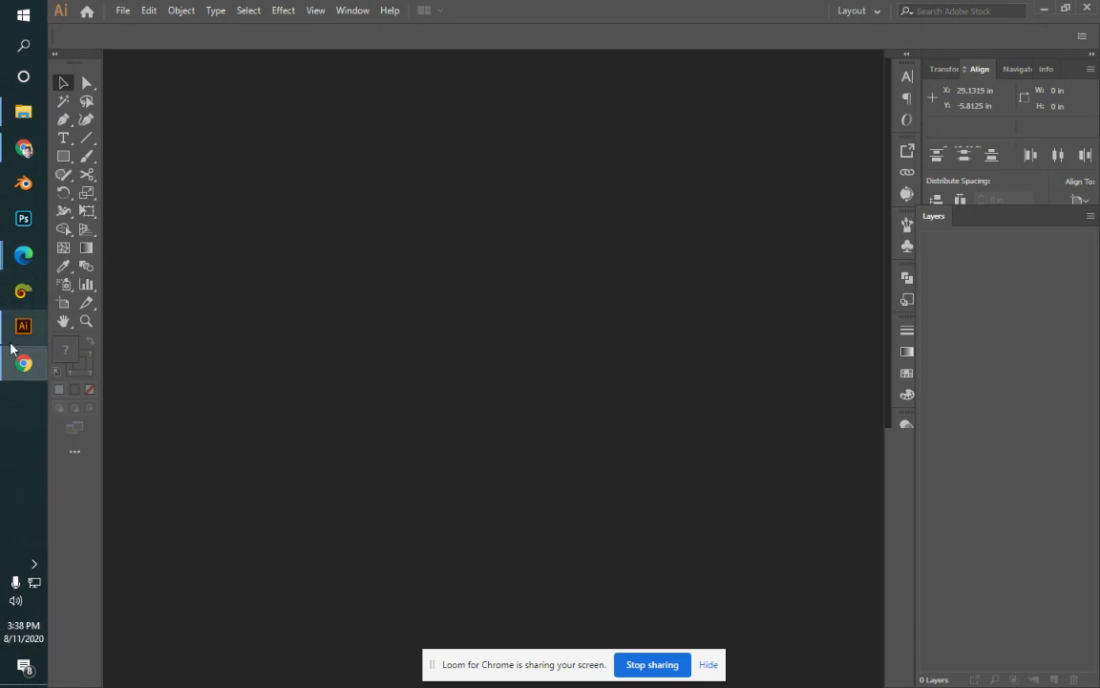
mouse_move(24, 255)
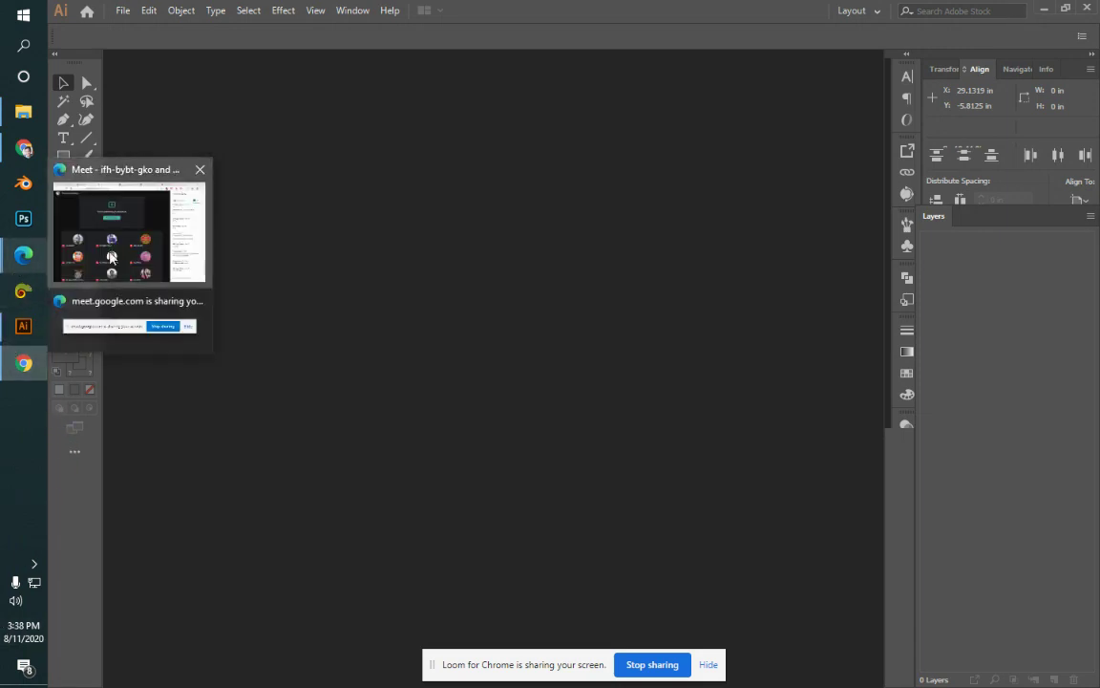
left_click(120, 234)
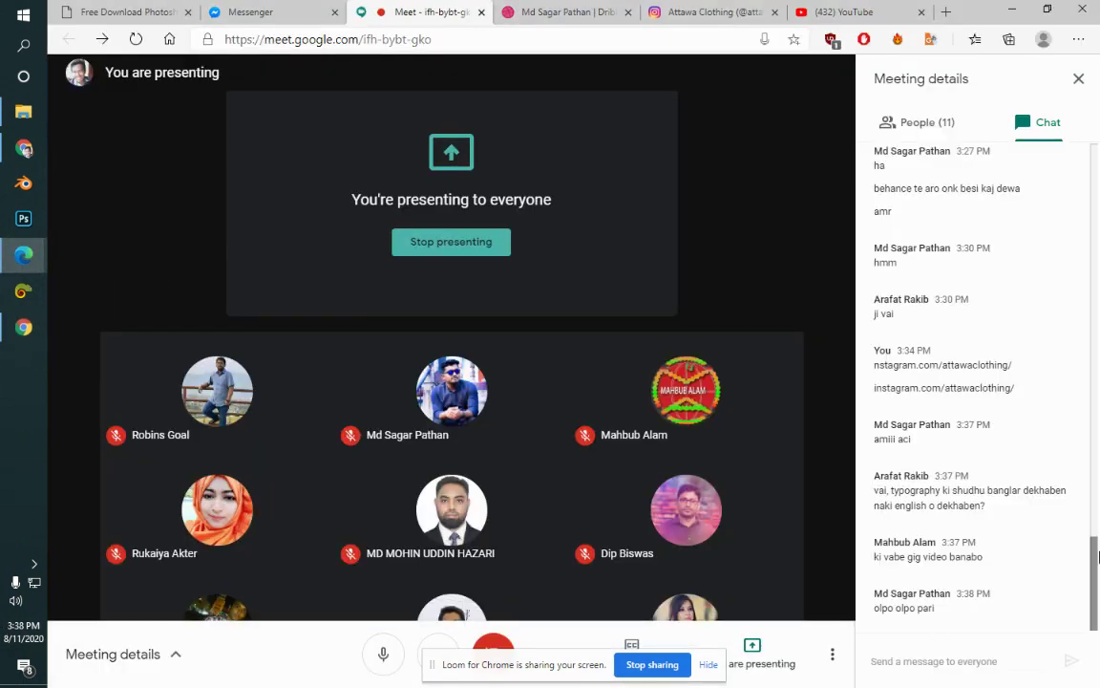
Step: Scroll to the newest Meet chat messages, then launch Photoshop from the taskbar
scroll(1096, 548, "up", 1)
scroll(1097, 547, "down", 1)
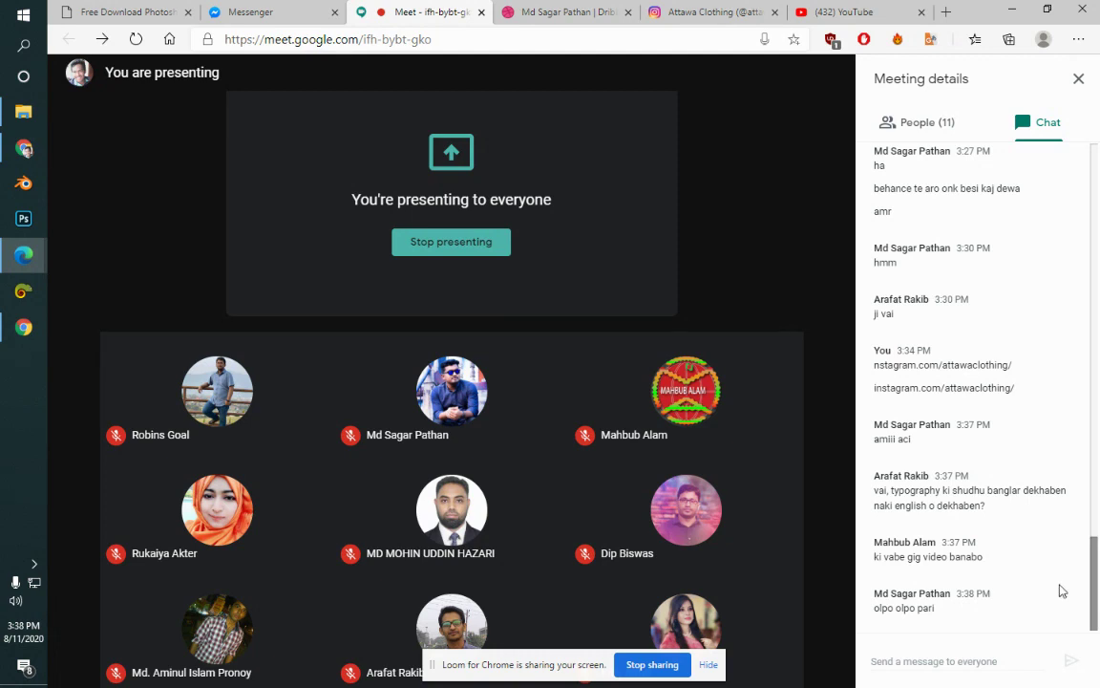
left_click(11, 222)
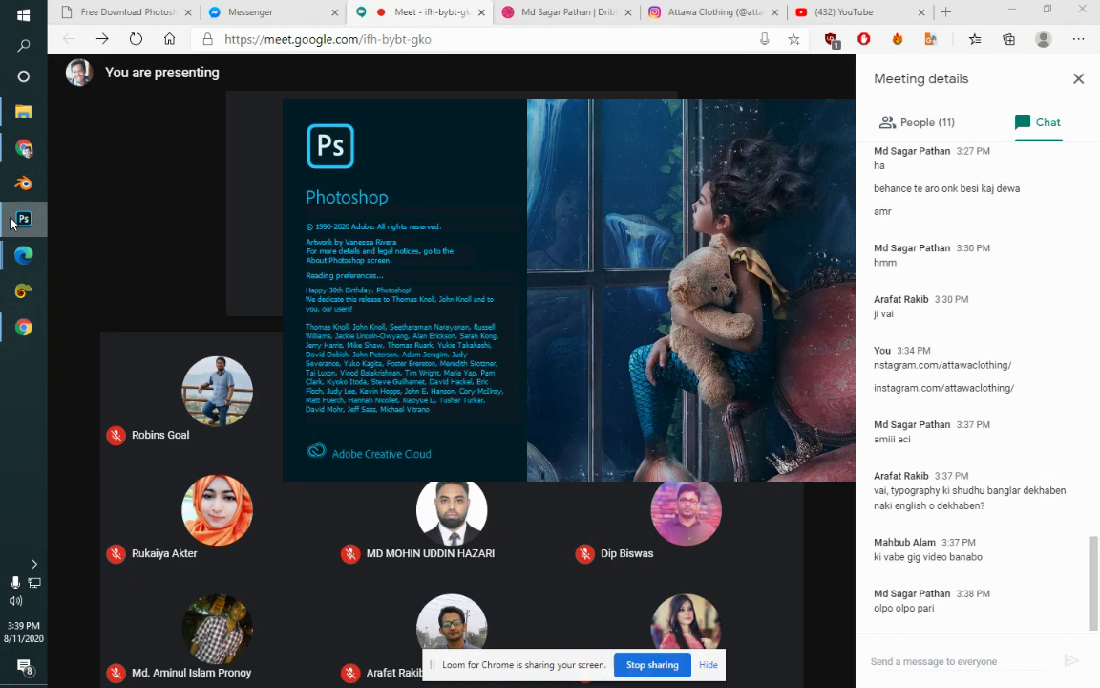
left_click(24, 112)
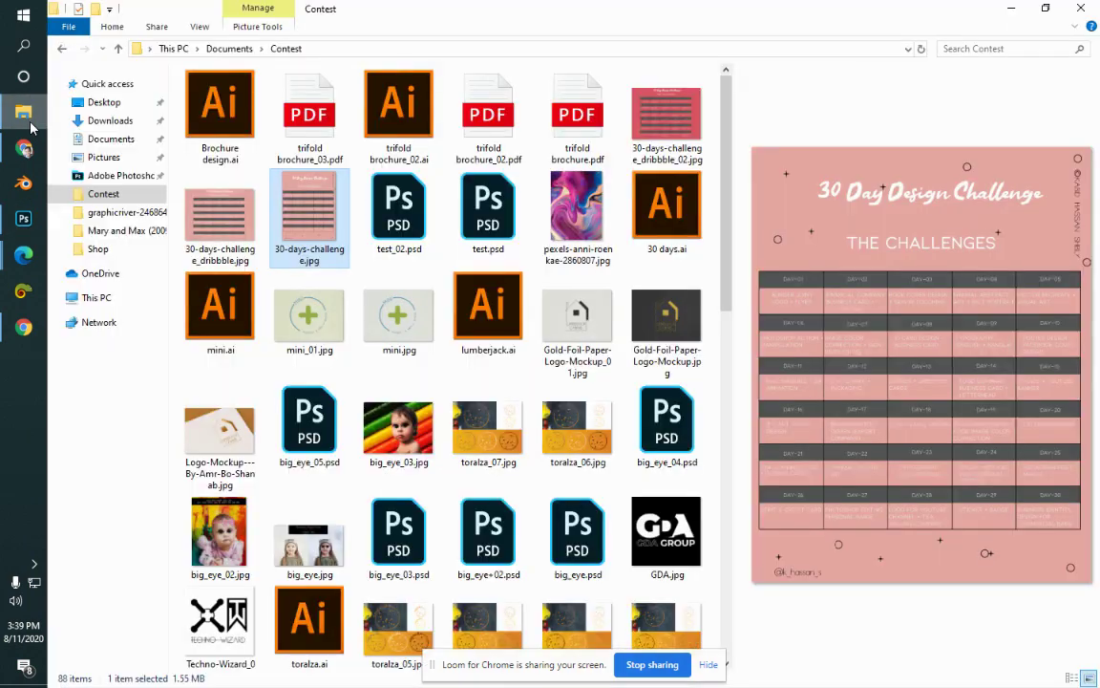
left_click(711, 115)
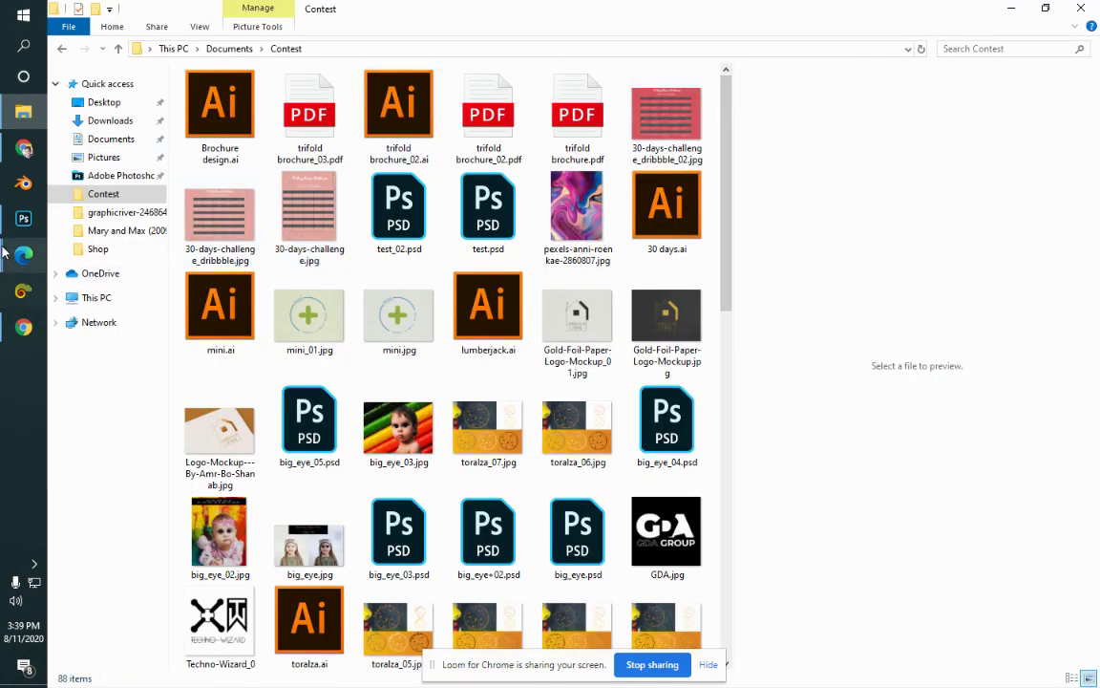
left_click(21, 220)
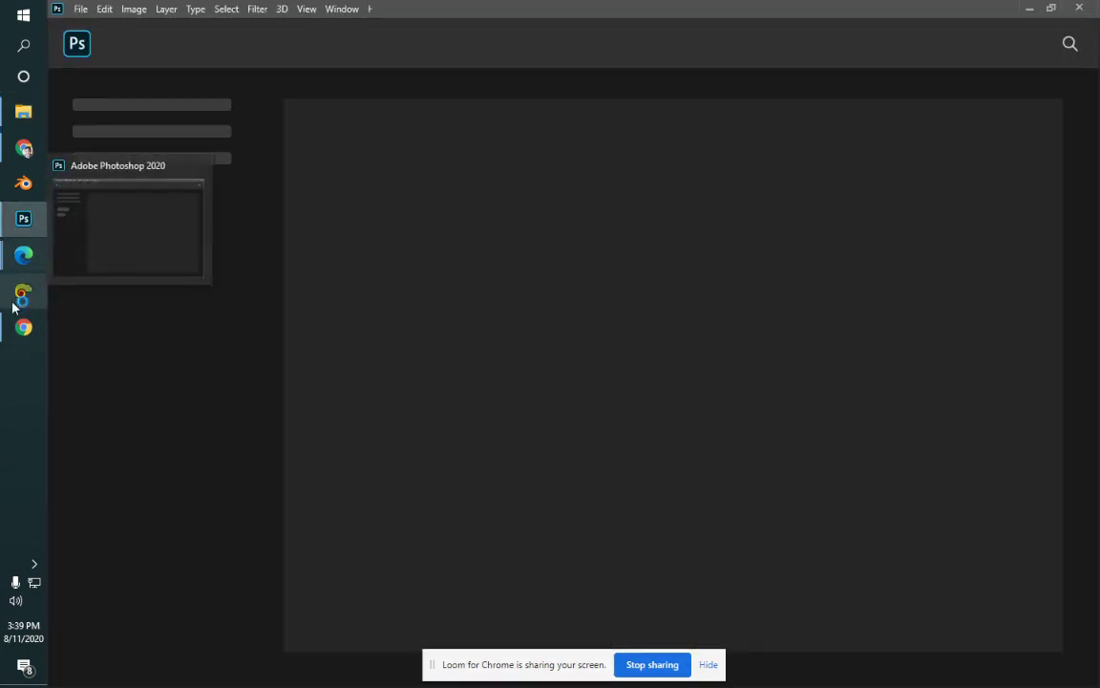
mouse_move(17, 255)
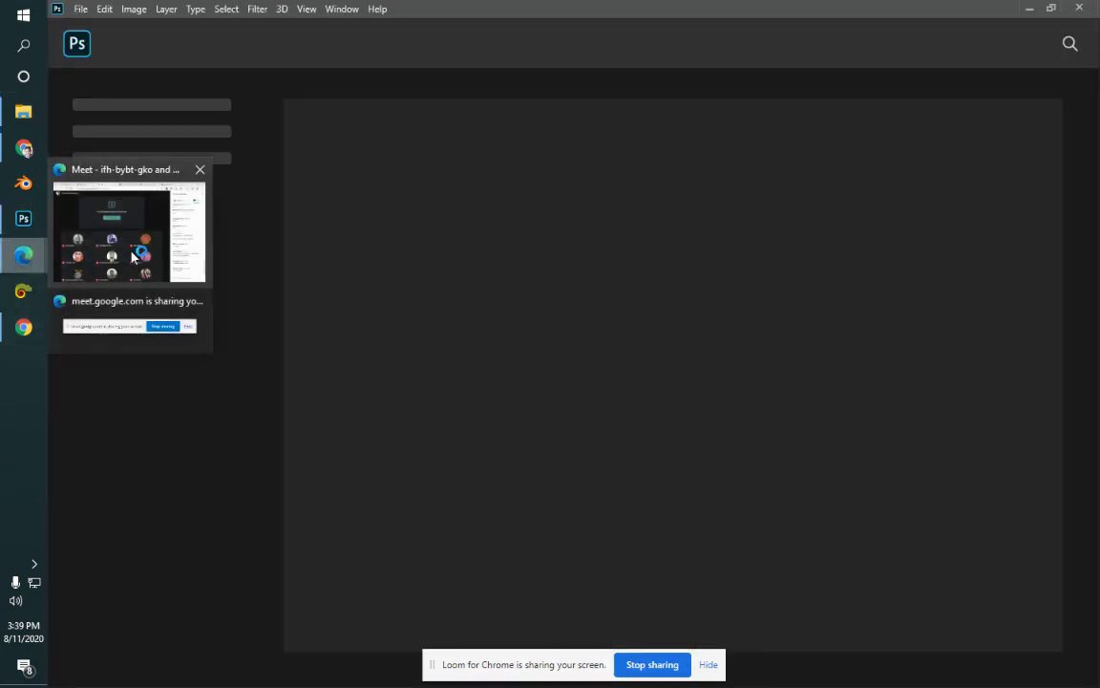
left_click(124, 239)
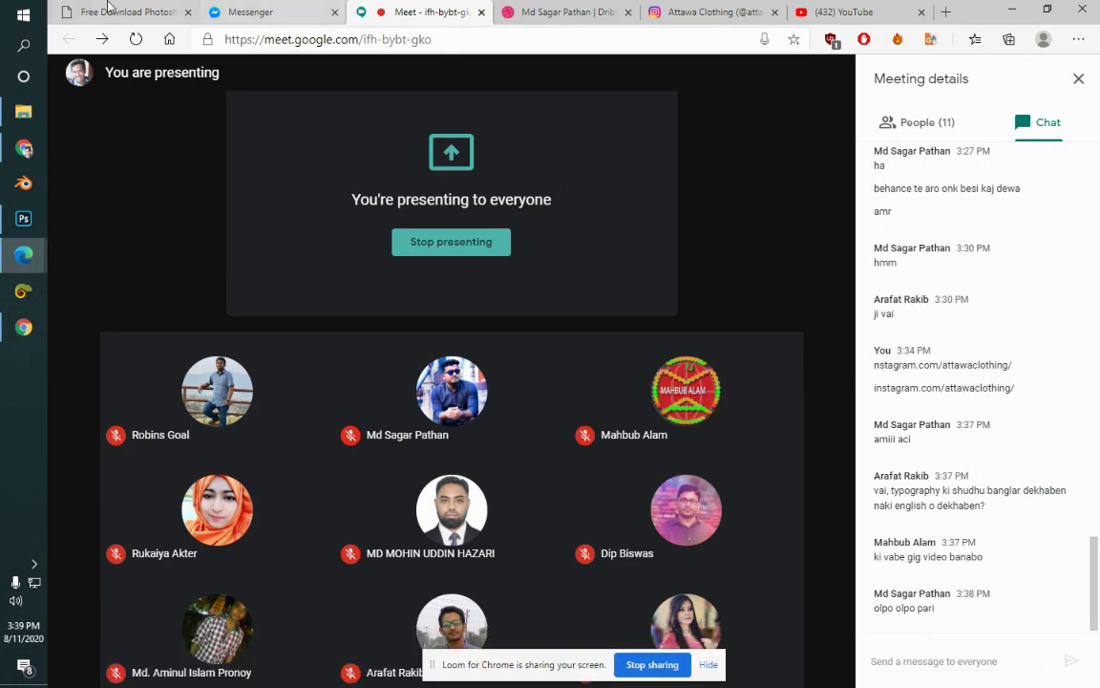
left_click(74, 9)
left_click(410, 12)
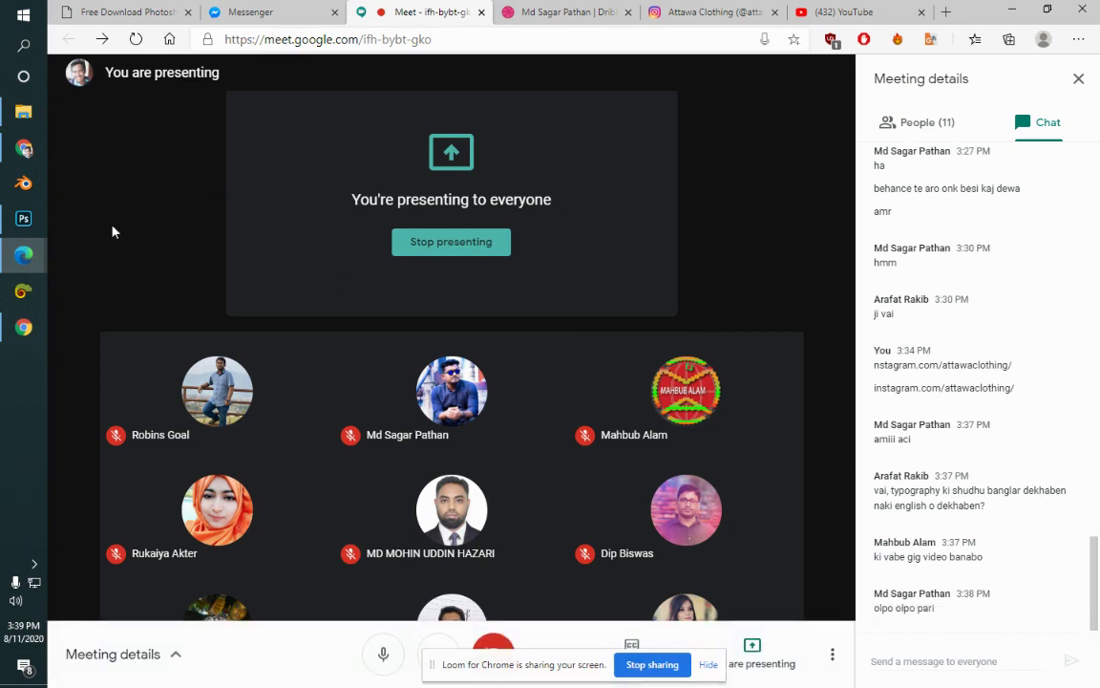
mouse_move(23, 219)
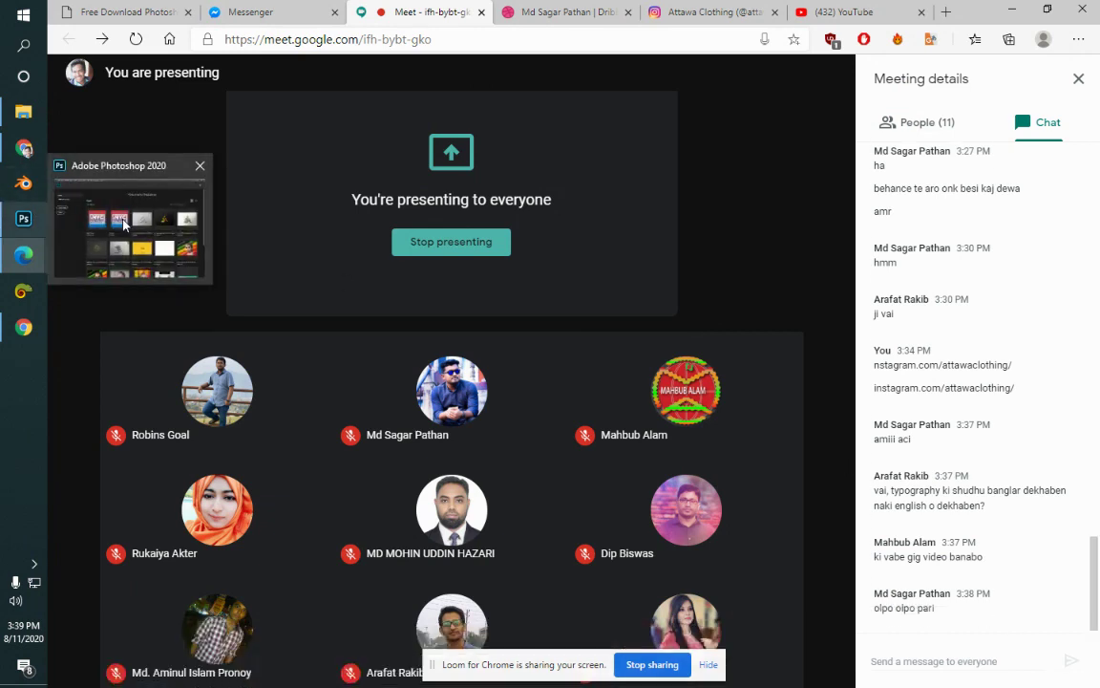
Step: Create a new Photoshop document with Width 800 and Height 600 pixels from the Home screen
left_click(110, 197)
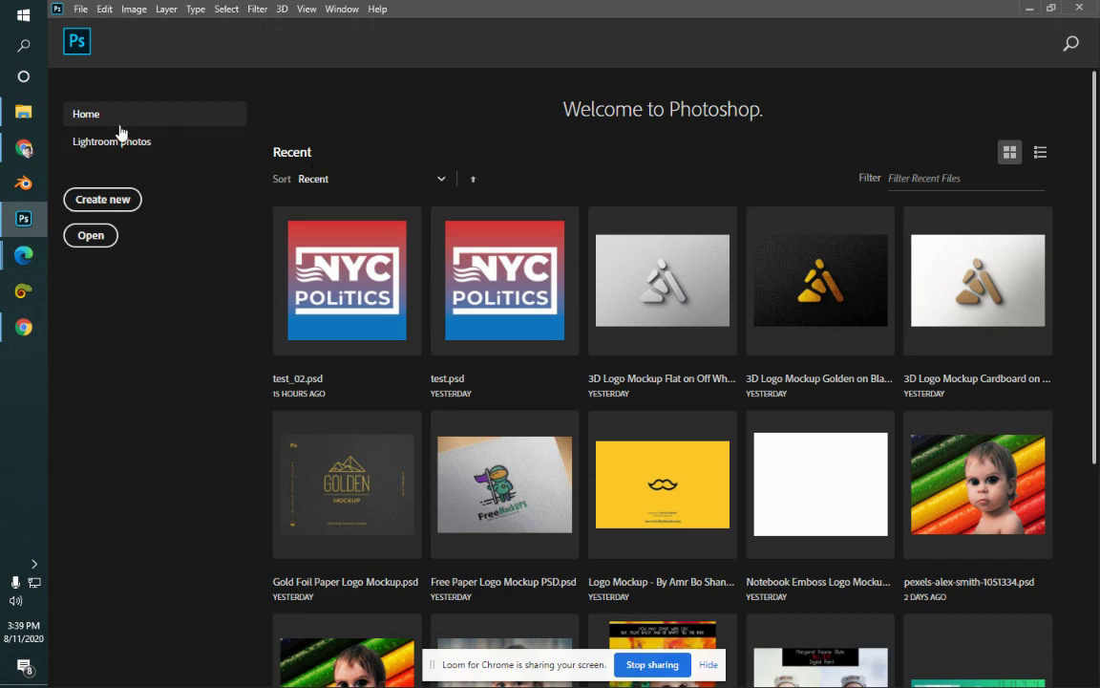
left_click(105, 201)
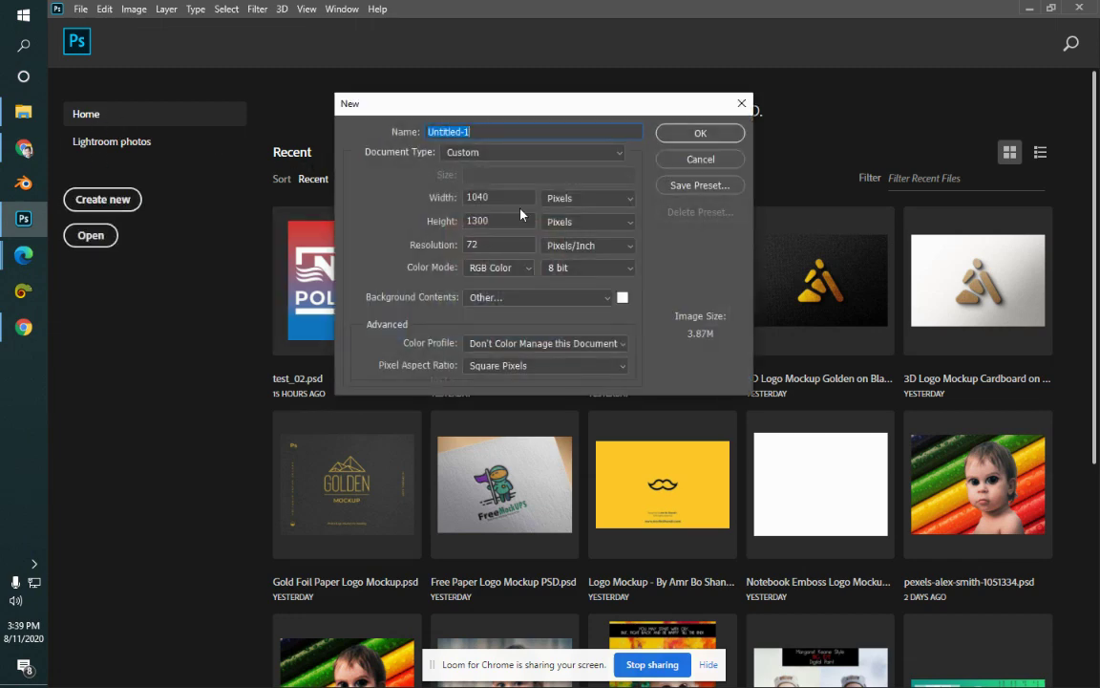
left_click(507, 196)
type("500")
key("Tab")
left_click(439, 197)
type("800")
key("Tab")
key("Tab")
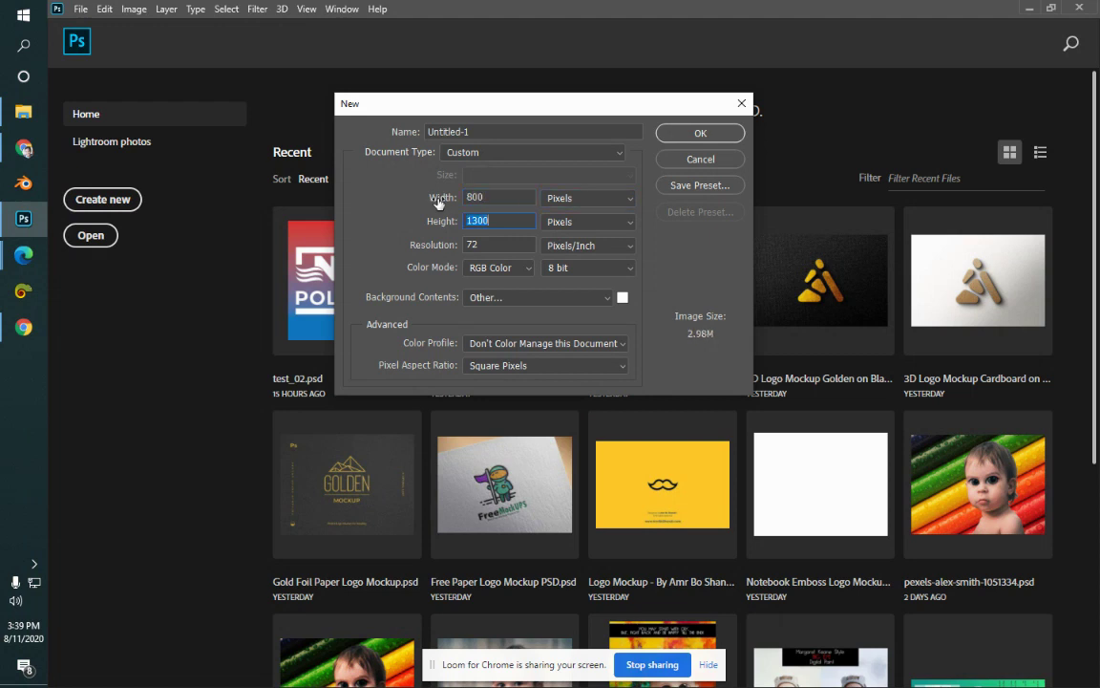
type("600")
left_click(682, 134)
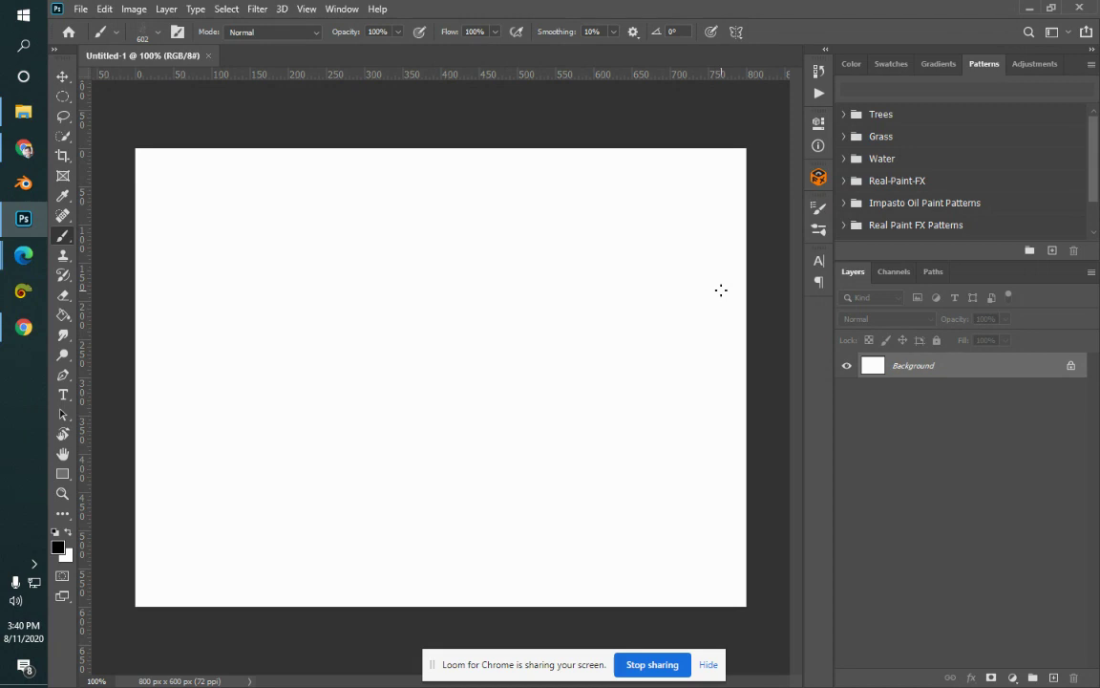
Step: Replace the Attawa Clothing Instagram tab with the Teespring website
key("alt+Tab")
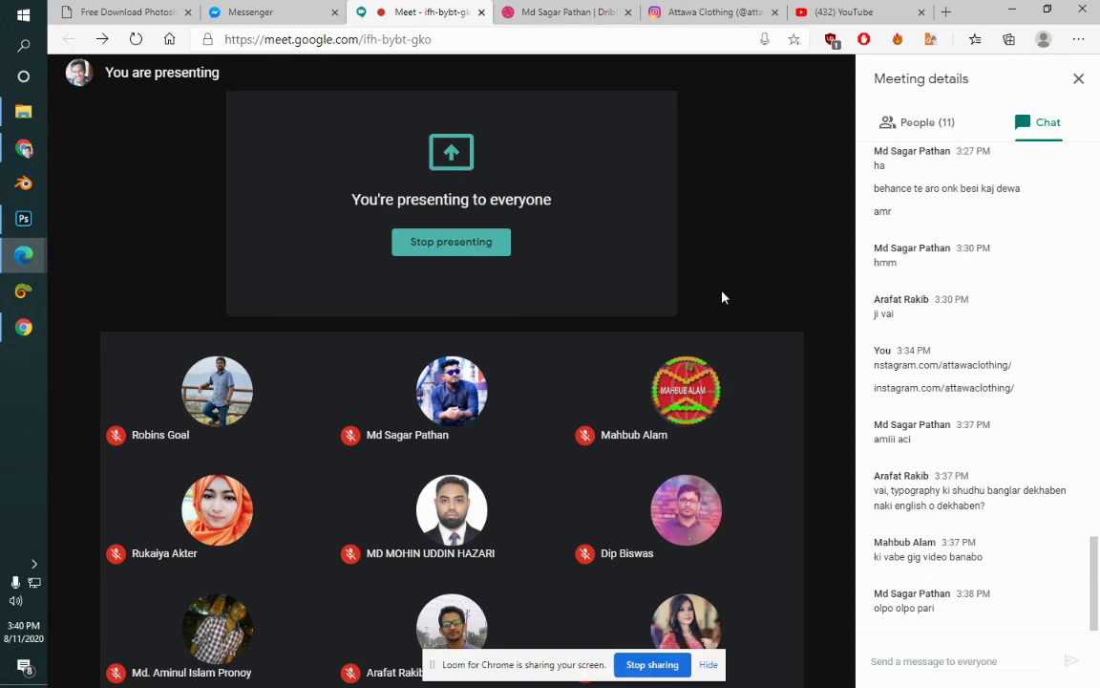
left_click(707, 12)
left_click(630, 38)
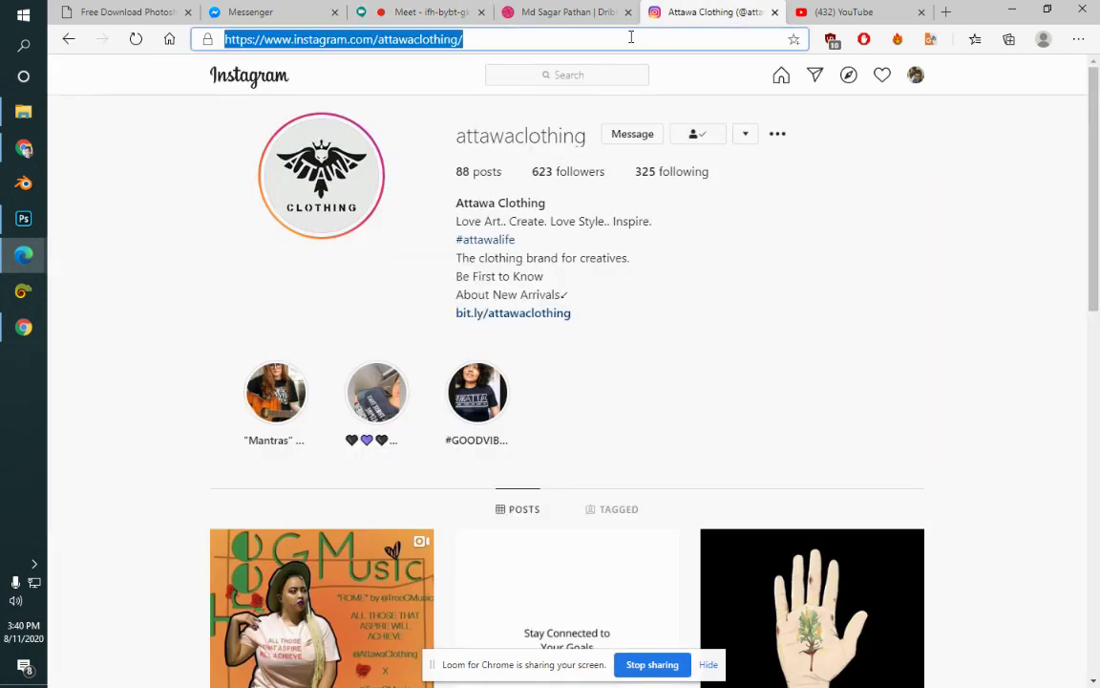
type("tees")
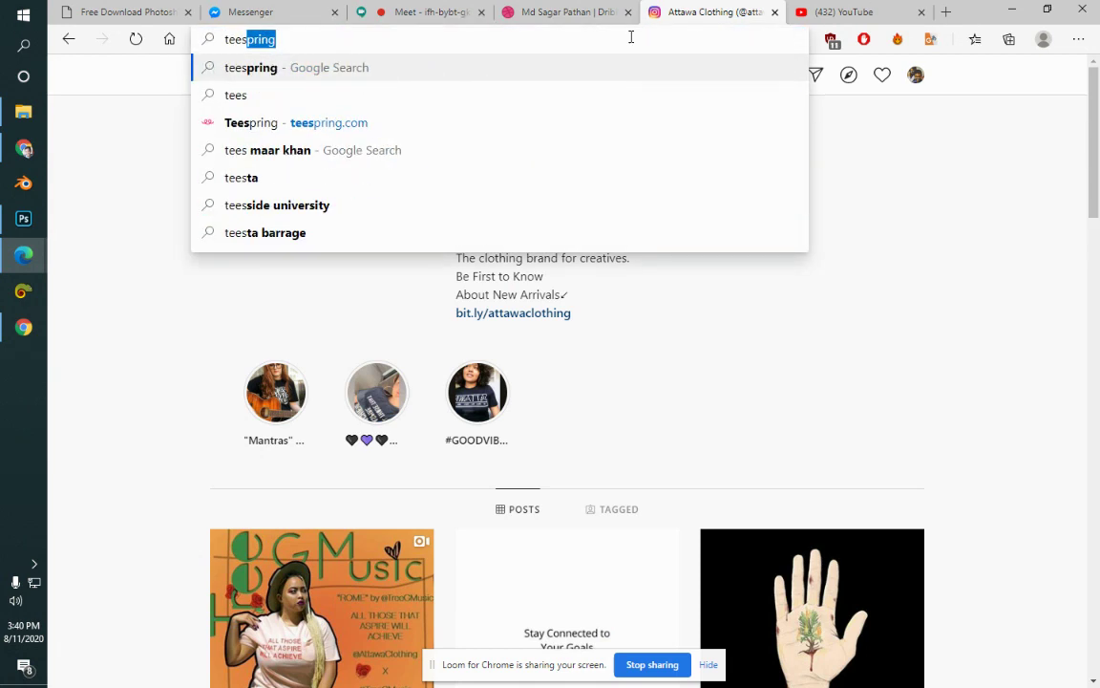
type("pring")
key("Down")
key("Return")
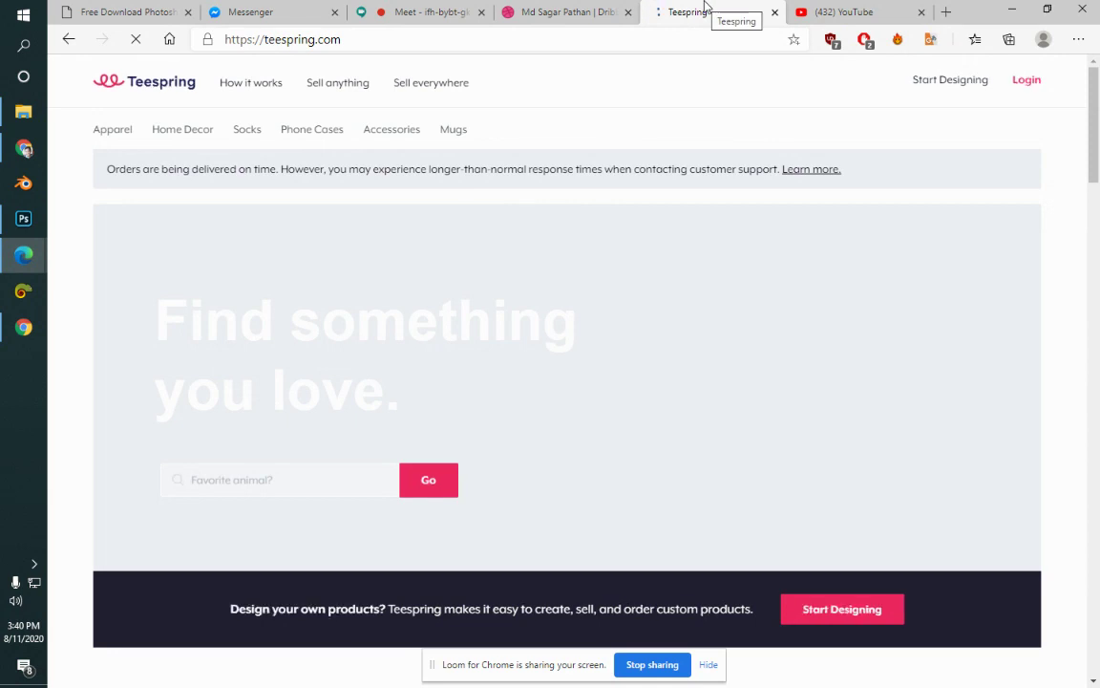
Step: Check the Google Meet tab, then come back to the Teespring homepage
left_click_drag(1095, 162, 1095, 181)
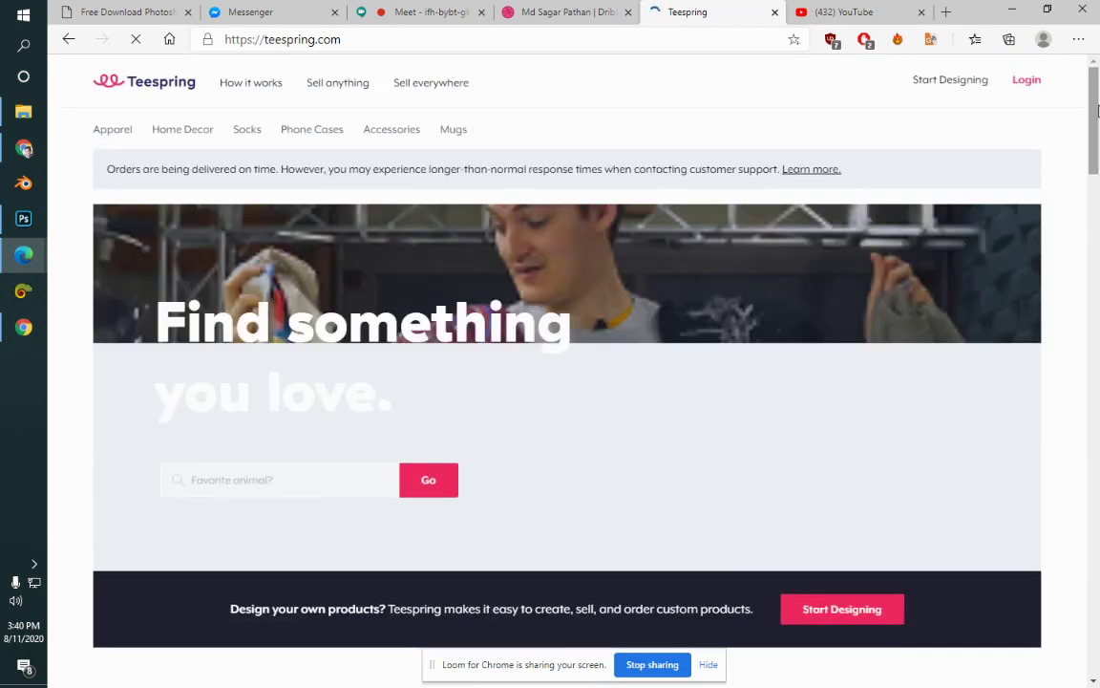
left_click(424, 7)
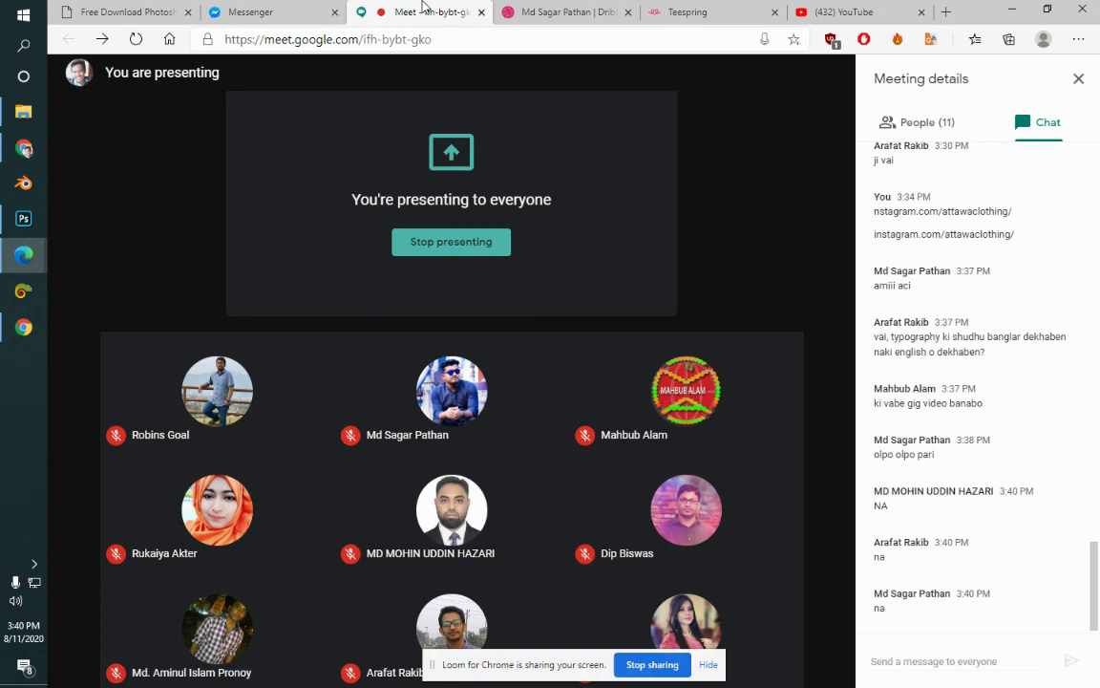
left_click(711, 9)
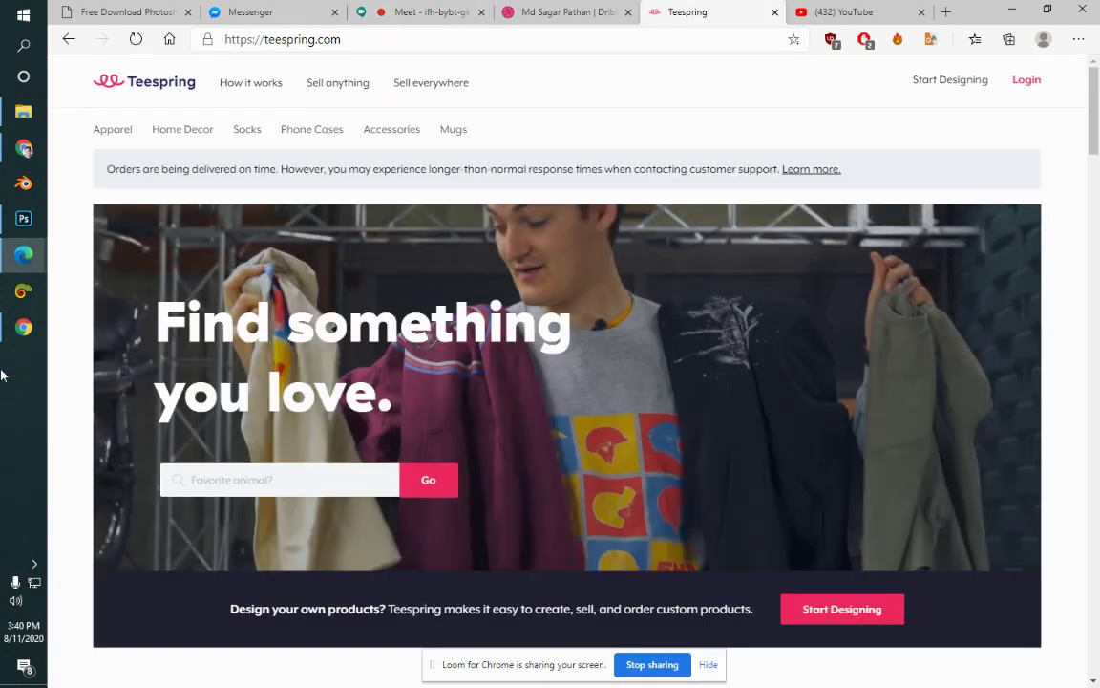
left_click(23, 219)
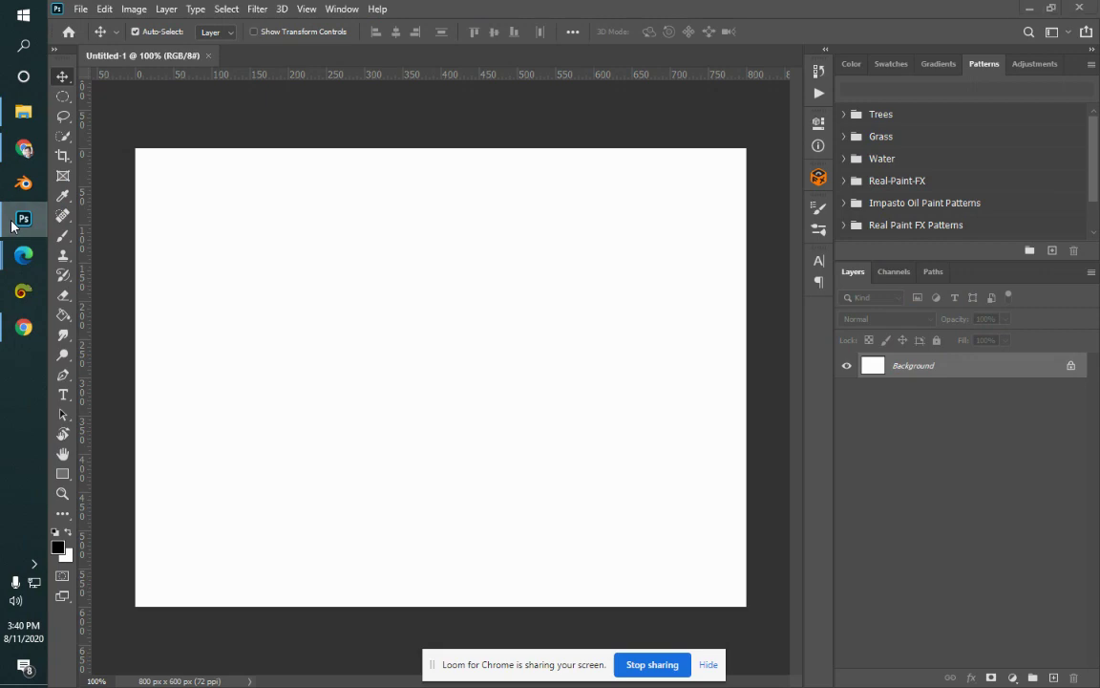
left_click(12, 224)
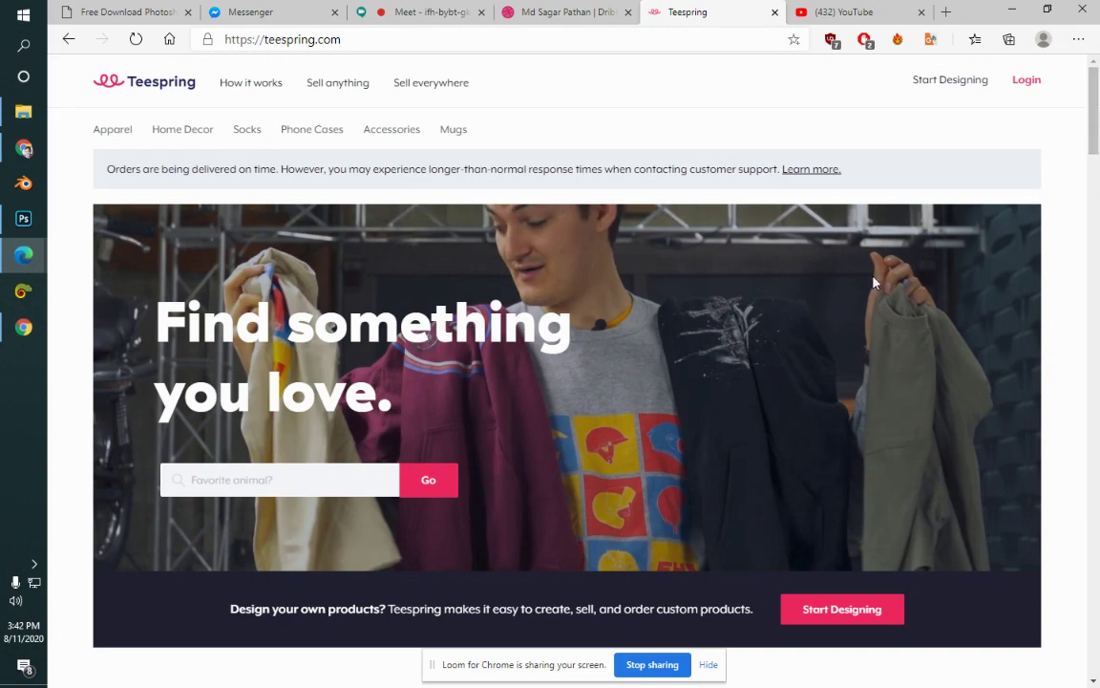
Step: Scroll the Teespring homepage back to the top and open a new blank browser tab
mouse_move(1096, 166)
left_mouse_down()
mouse_move(1096, 248)
mouse_move(1097, 232)
left_mouse_up()
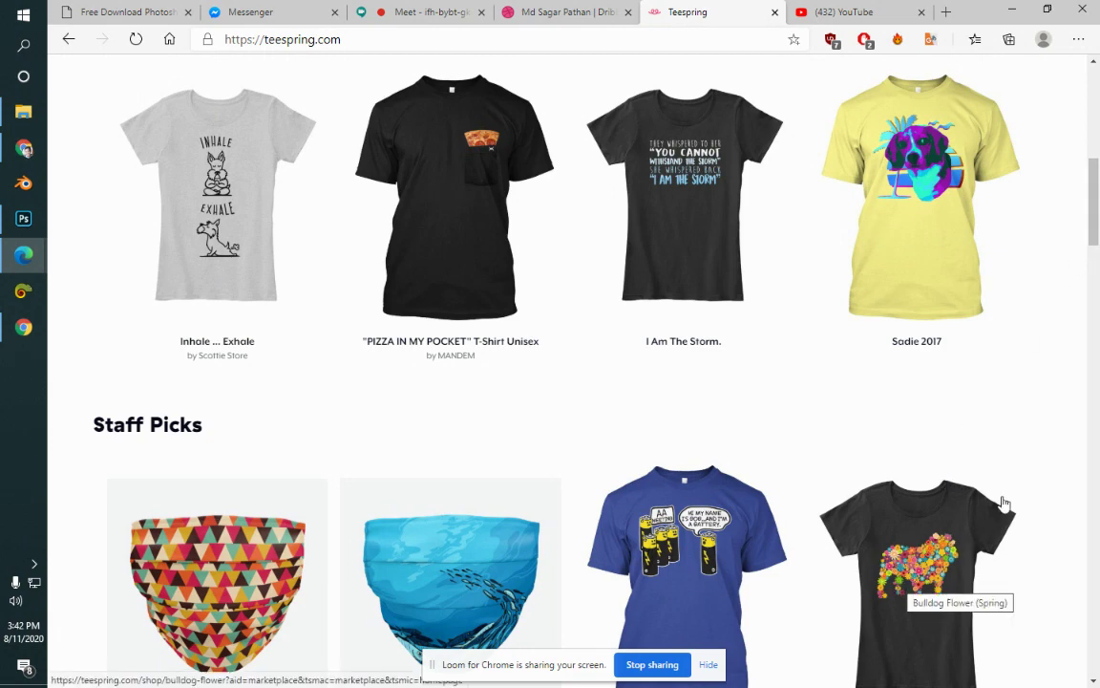
left_click_drag(1097, 235, 1097, 198)
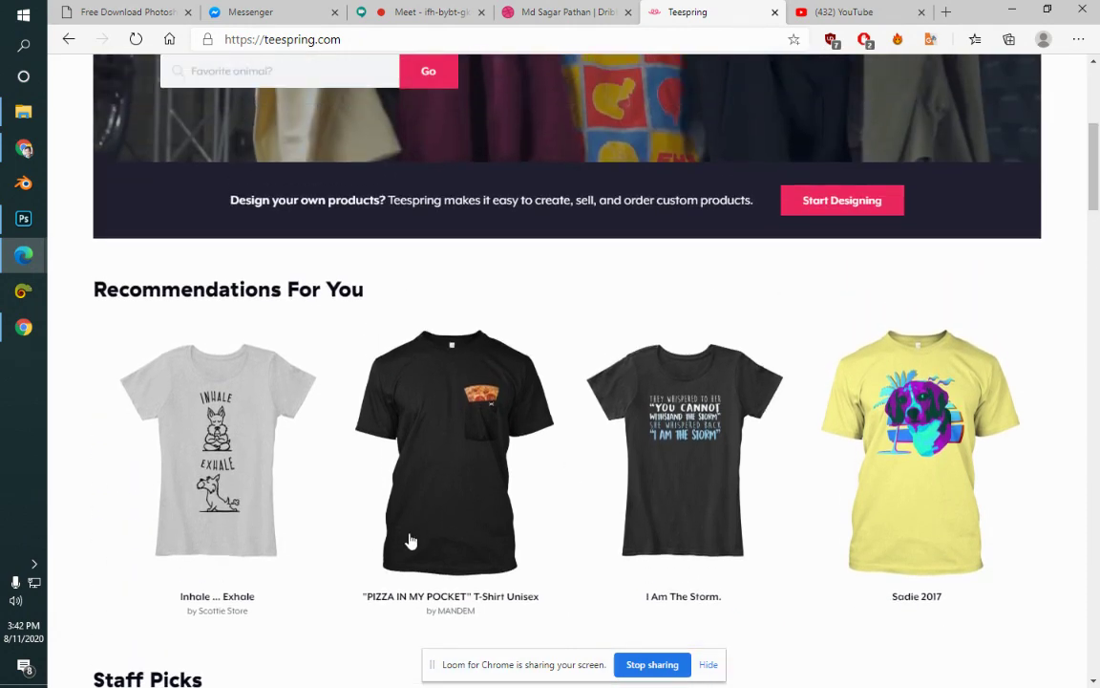
scroll(985, 143, "up", 5)
left_click(946, 10)
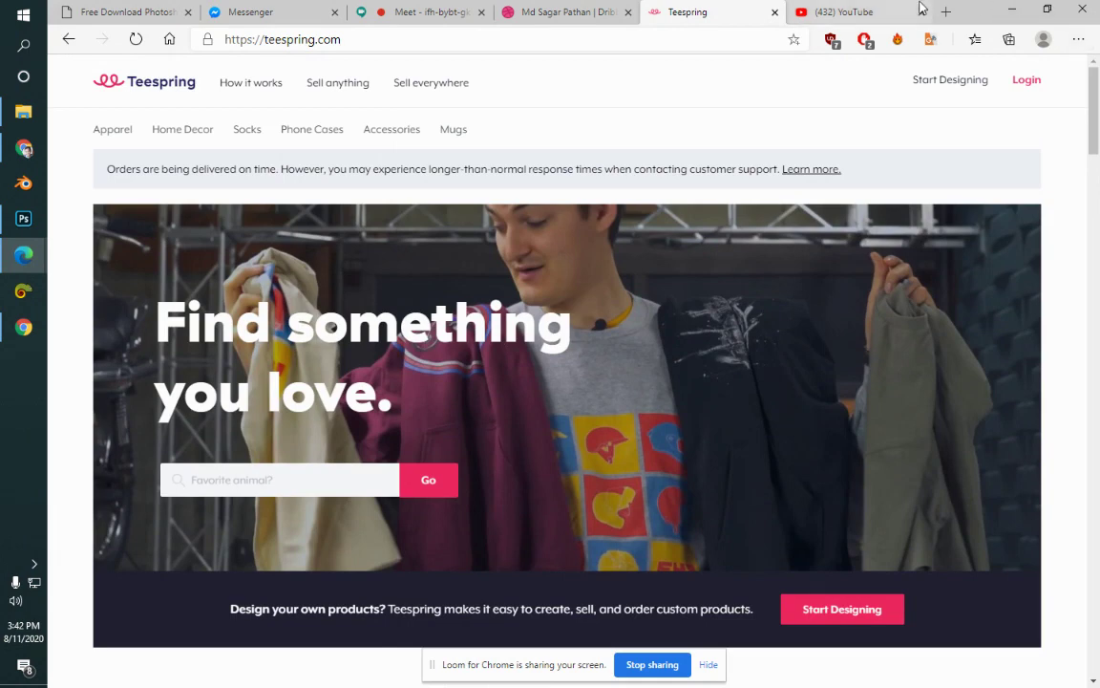
Step: Search Google for 't shirt design ideas' and show only image results
type("t")
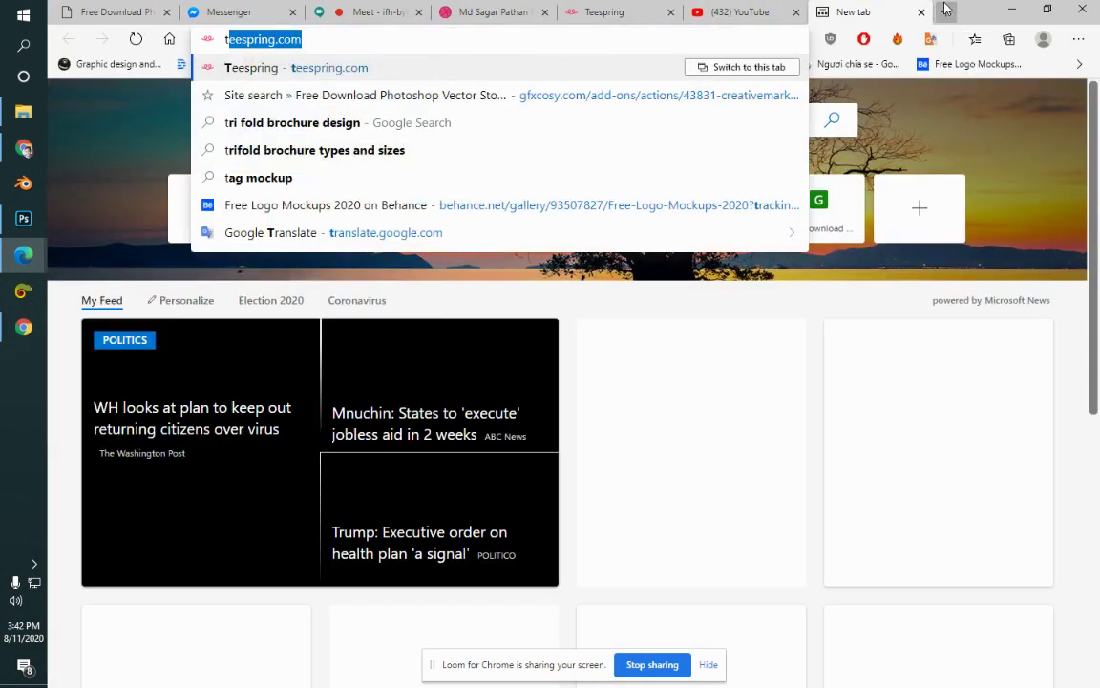
type("shirt")
key("Down")
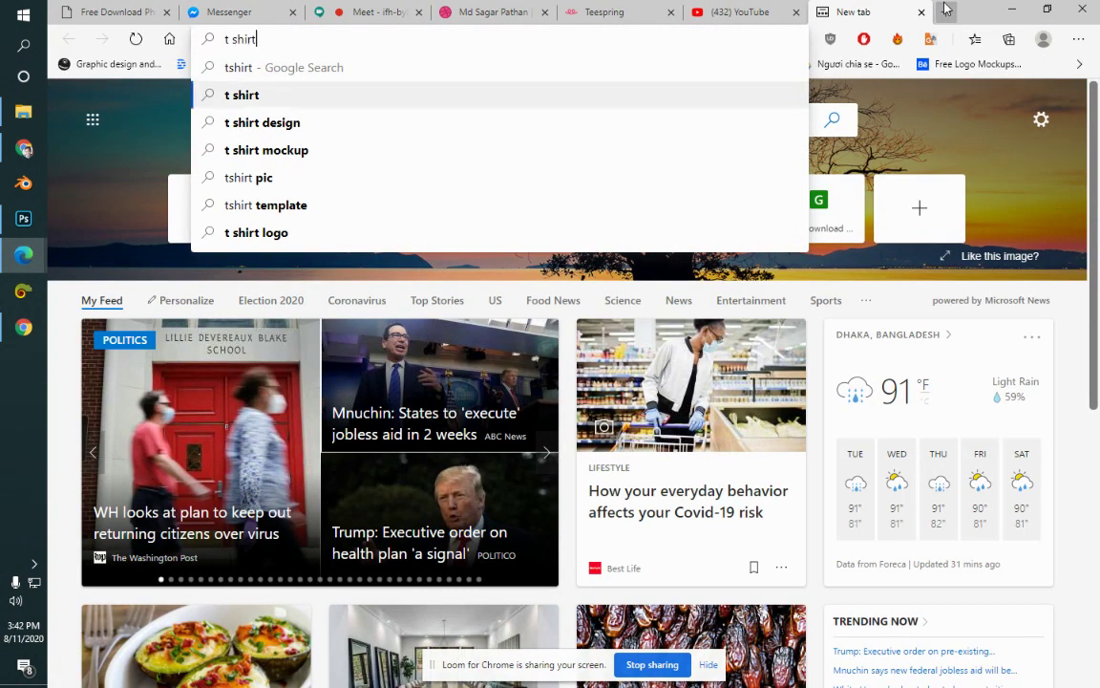
type("design ide")
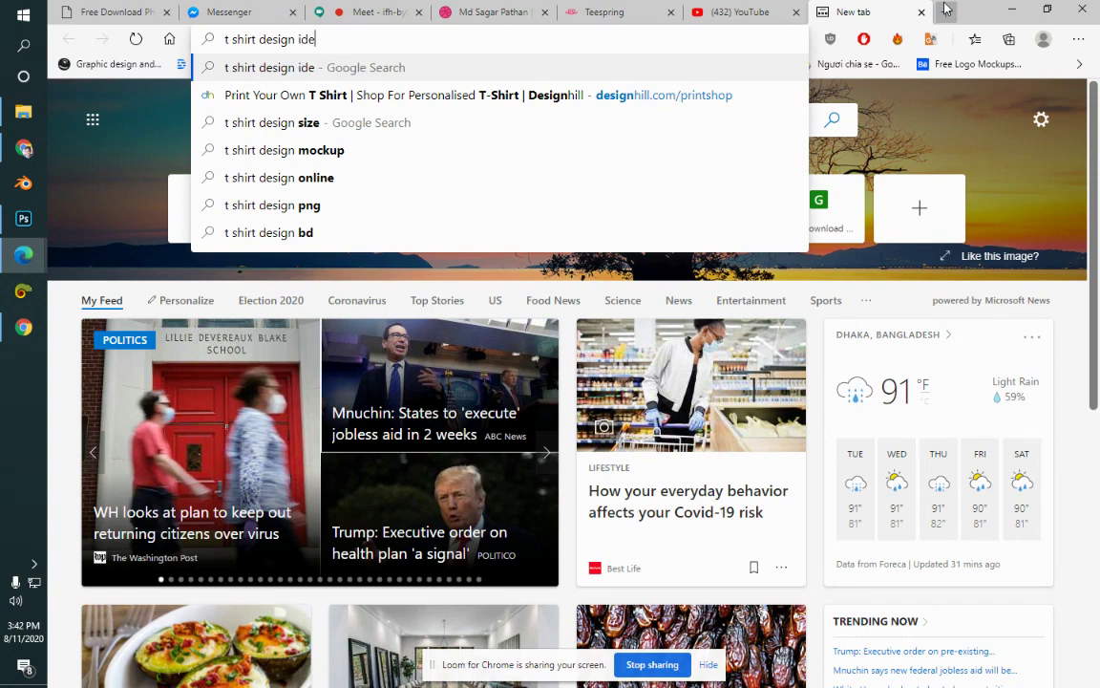
type("a")
key("Return")
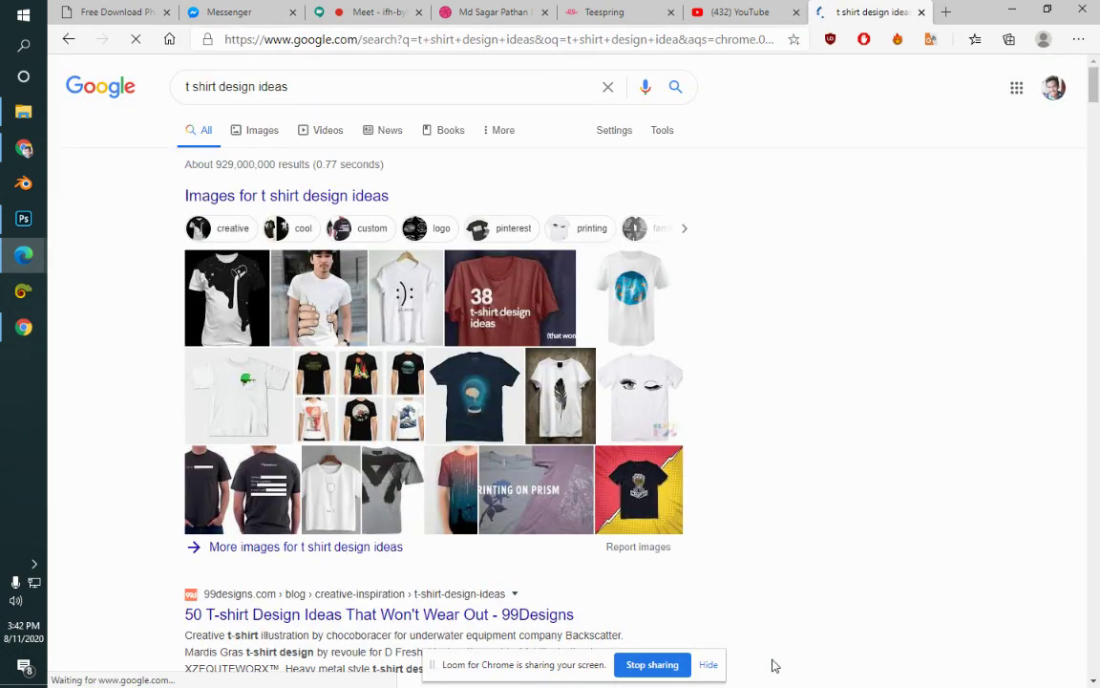
left_click(277, 135)
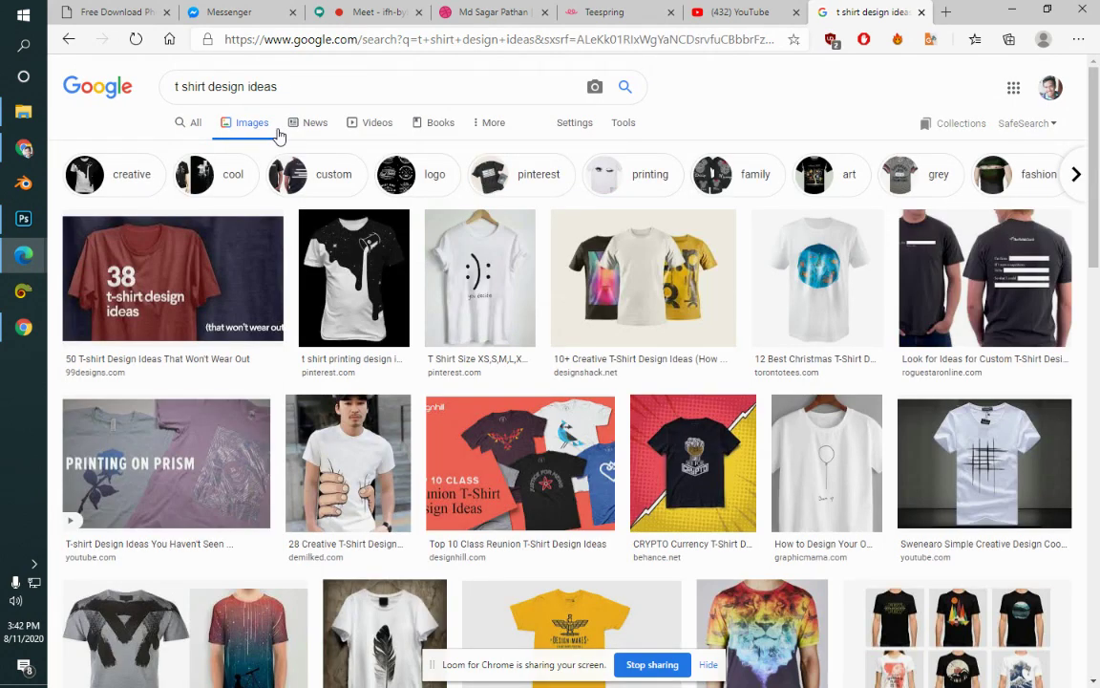
Step: Preview the Swenearo hatched-line shirt, the blue-and-white painted shirt, and the related 'SOMETIMES YOU WIN' and 'Always remember you're unique' shirts
left_click(958, 467)
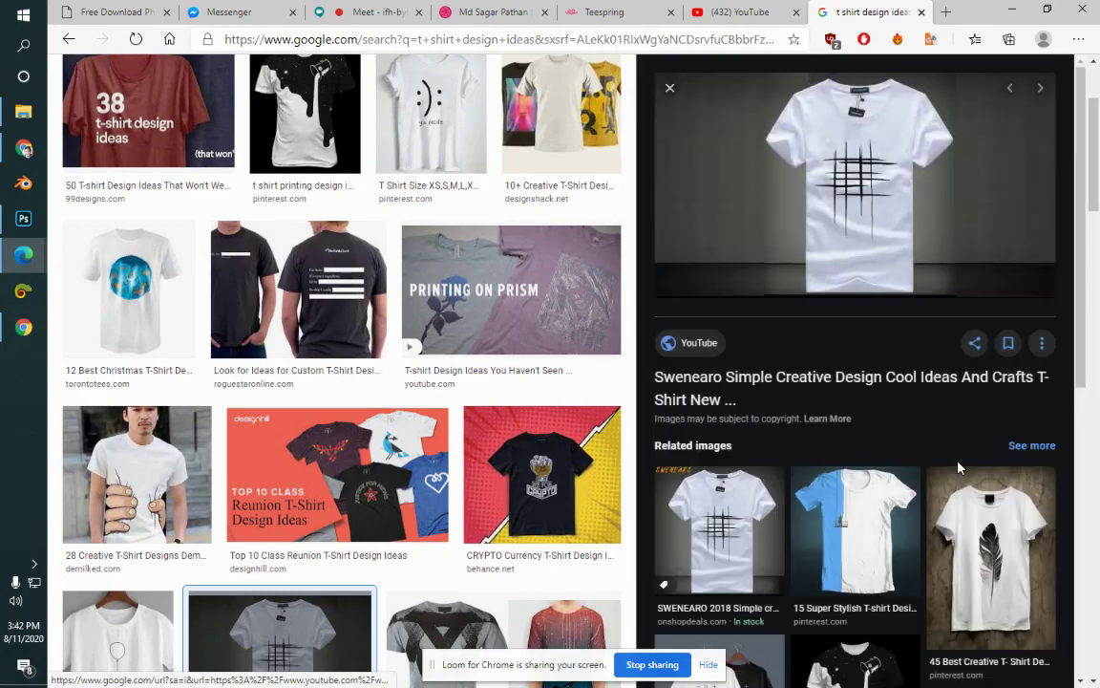
scroll(820, 502, "down", 2)
left_click(807, 502)
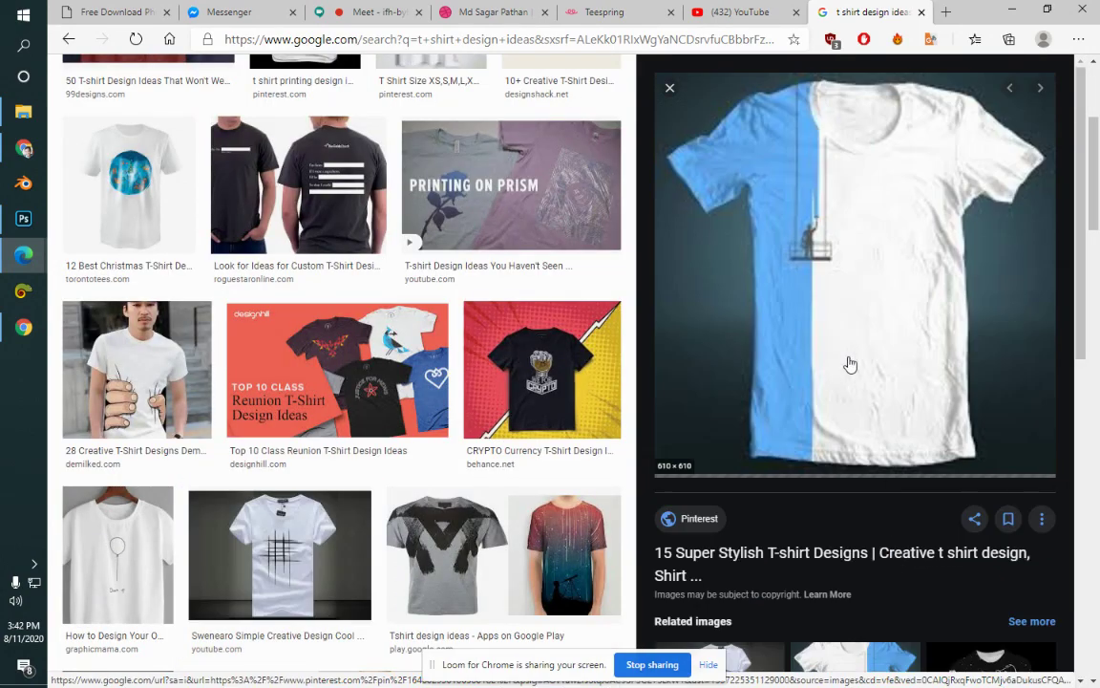
scroll(1079, 302, "down", 1)
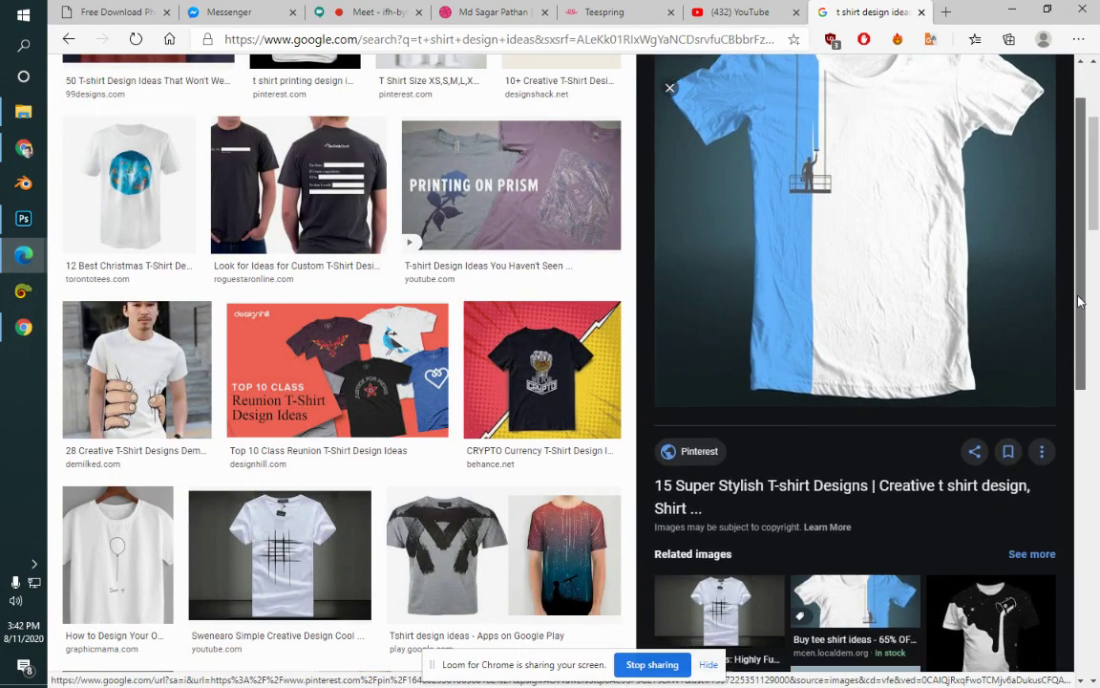
scroll(1080, 302, "down", 3)
left_click(876, 414)
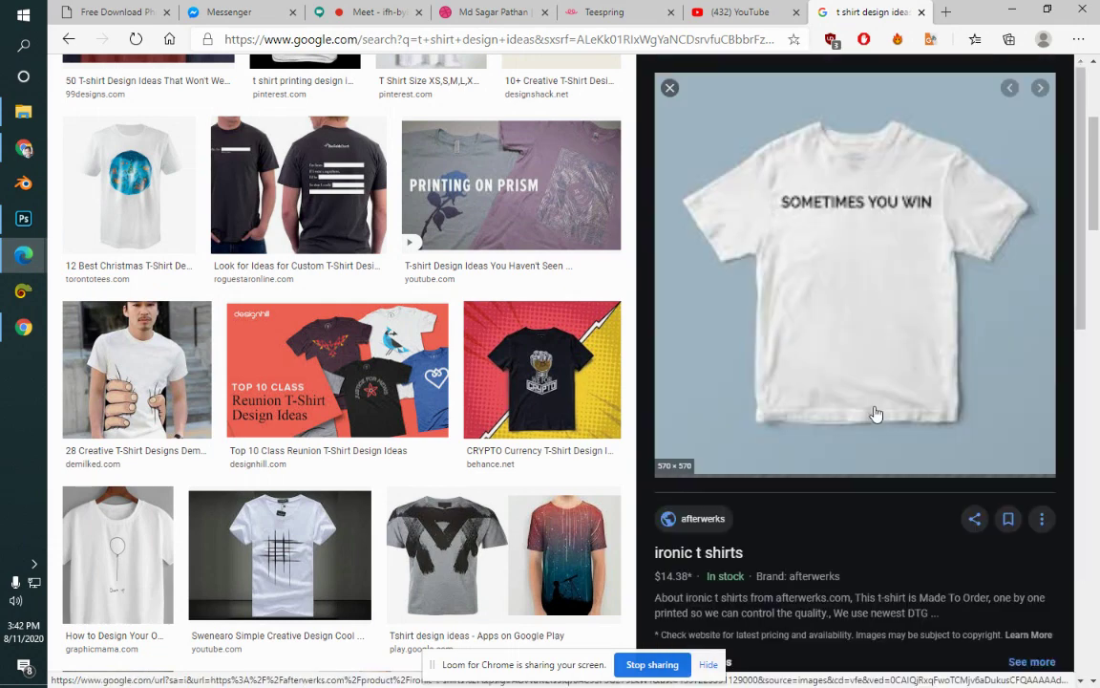
scroll(1066, 494, "down", 5)
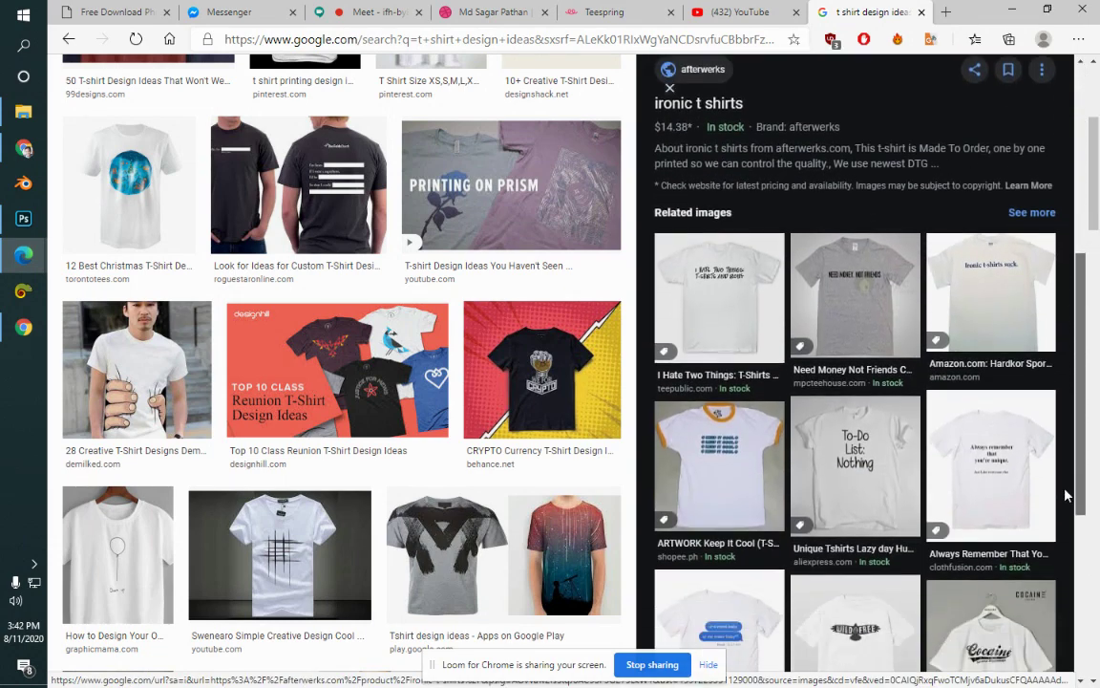
left_click(984, 467)
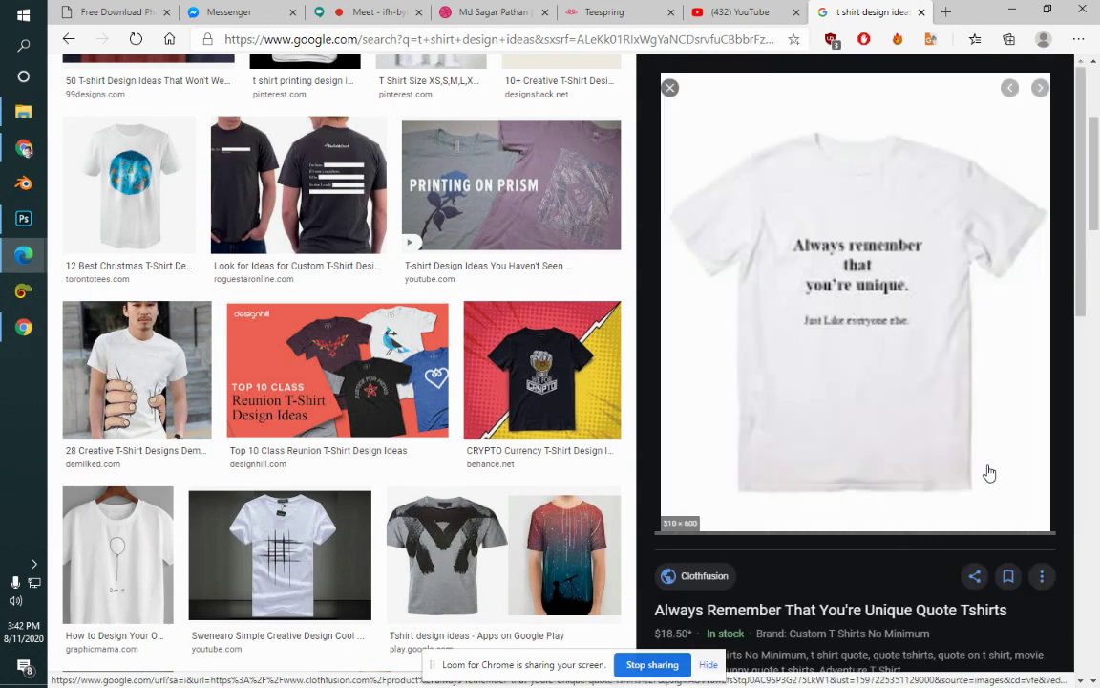
Step: Preview the CRYPTO currency shirt, the Swenearo shirt again, and the white balloon-print shirt
left_click(523, 435)
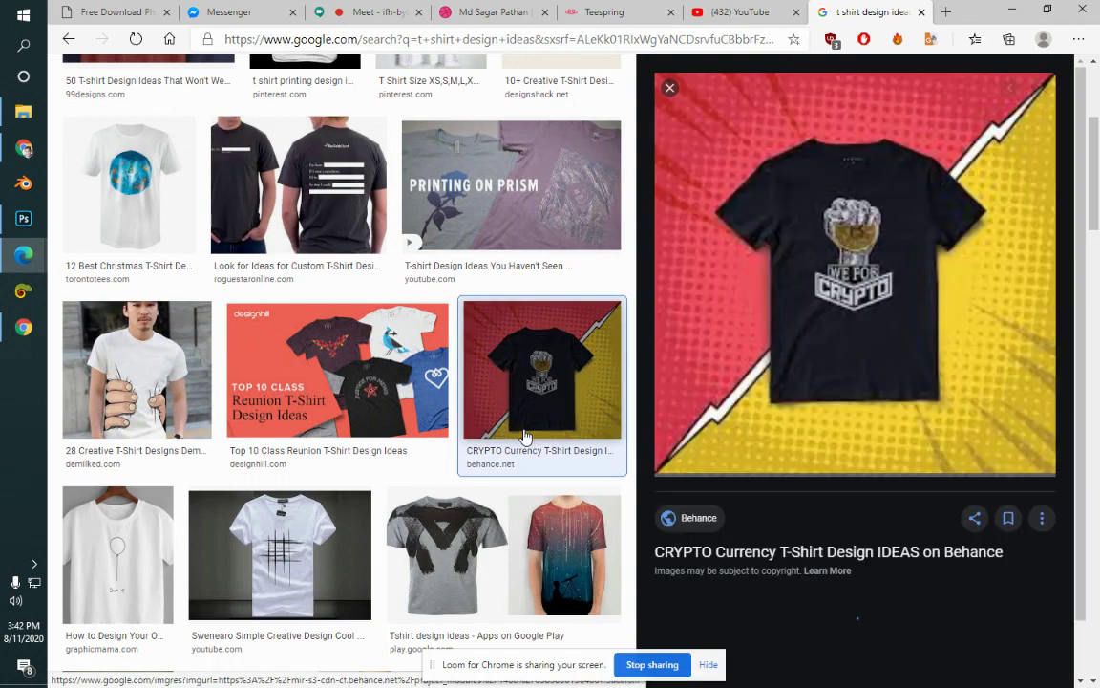
left_click(221, 544)
left_click(154, 536)
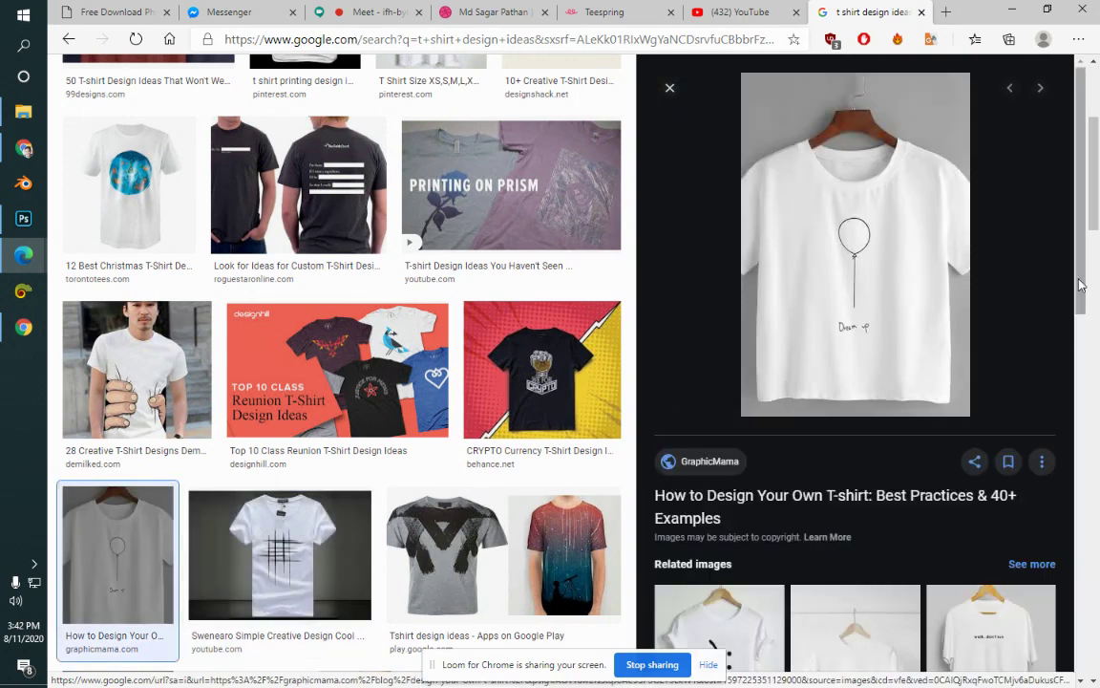
scroll(1080, 297, "down", 4)
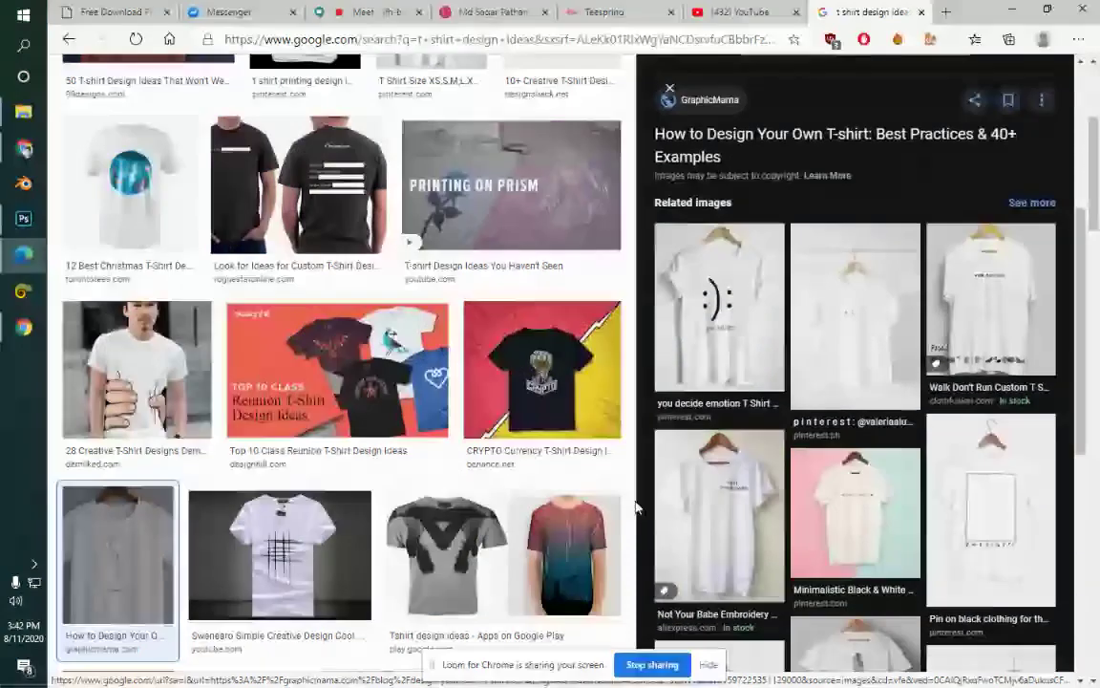
scroll(973, 238, "up", 4)
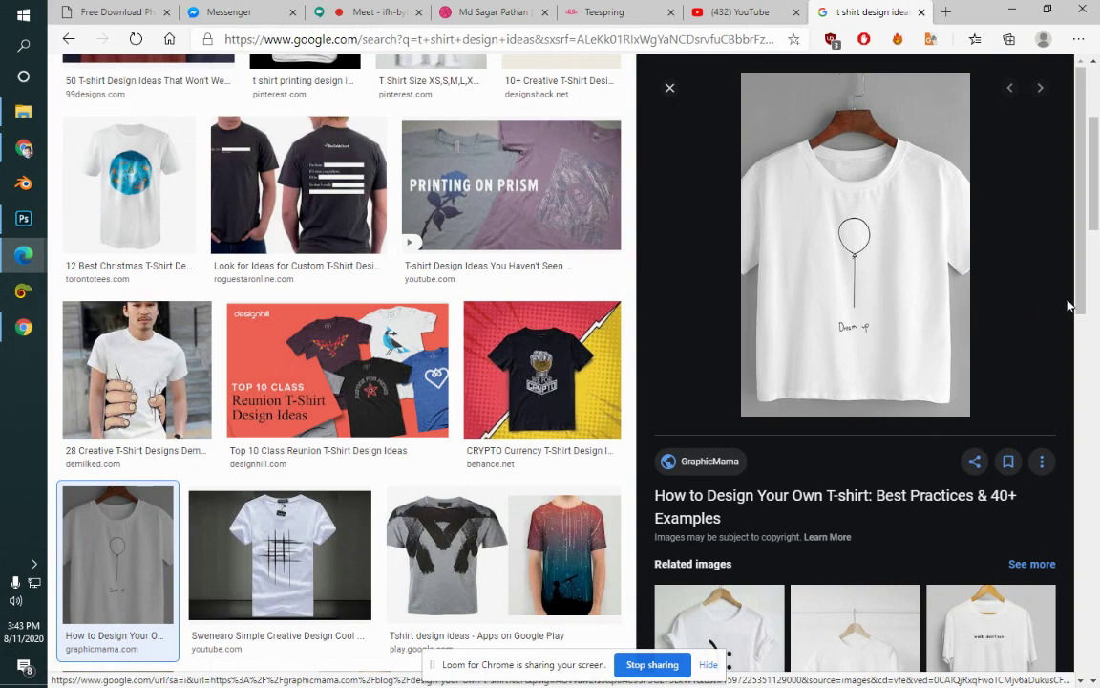
scroll(1098, 138, "up", 3)
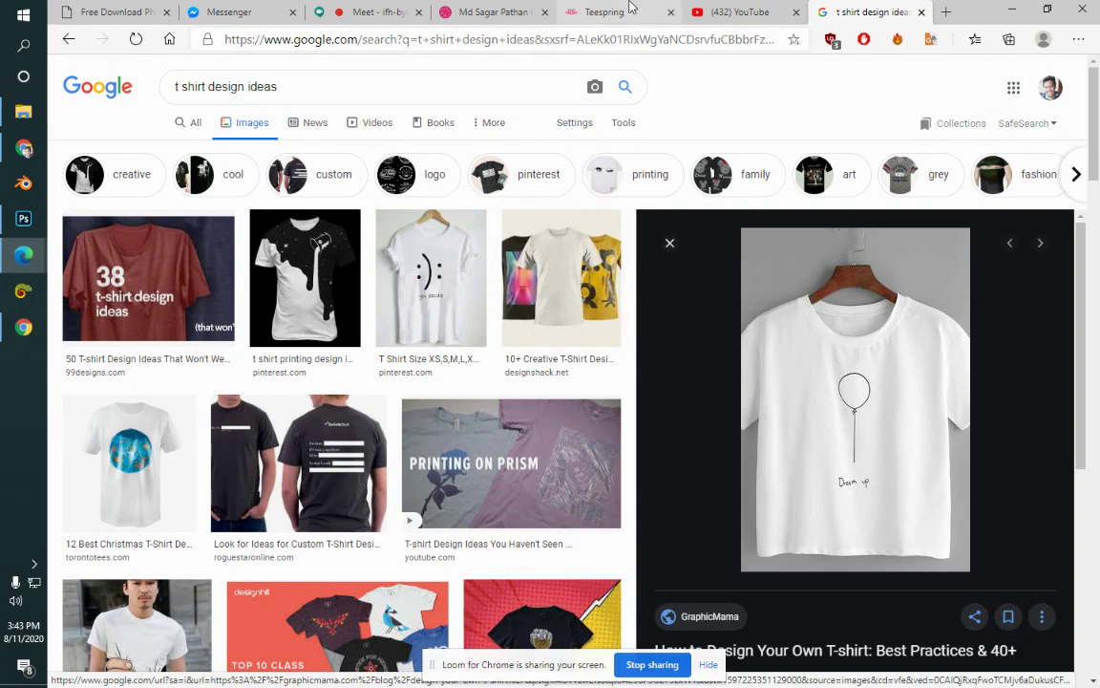
Step: Return to Teespring, open the login page, and switch to creating a new account
left_click(665, 9)
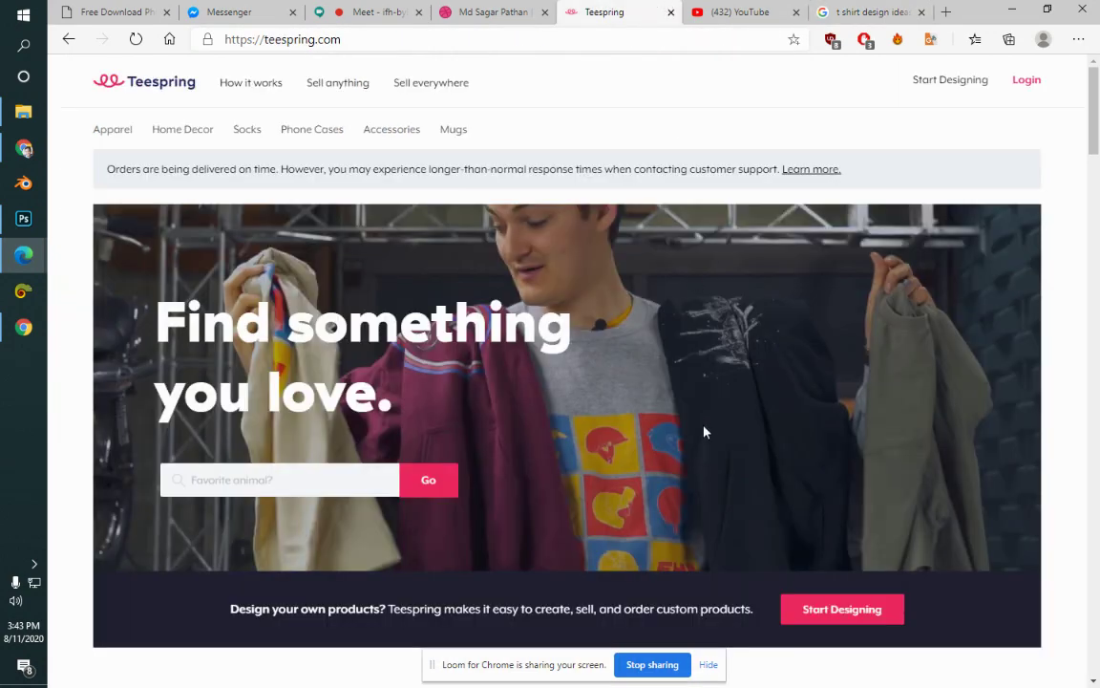
scroll(813, 427, "down", 5)
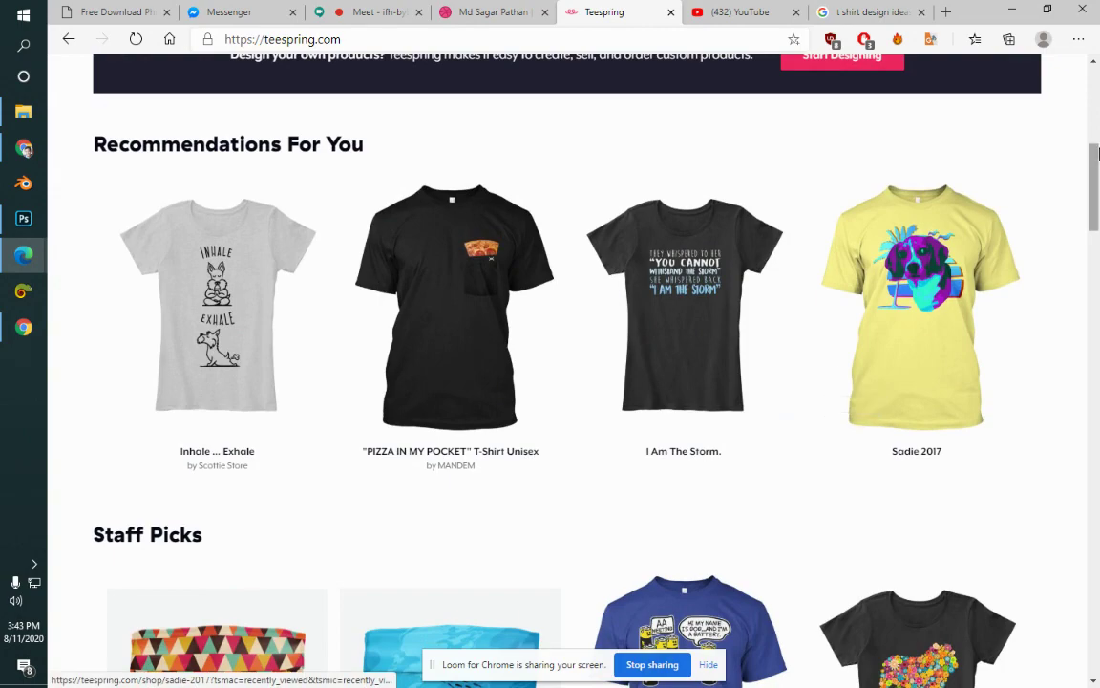
scroll(411, 296, "up", 5)
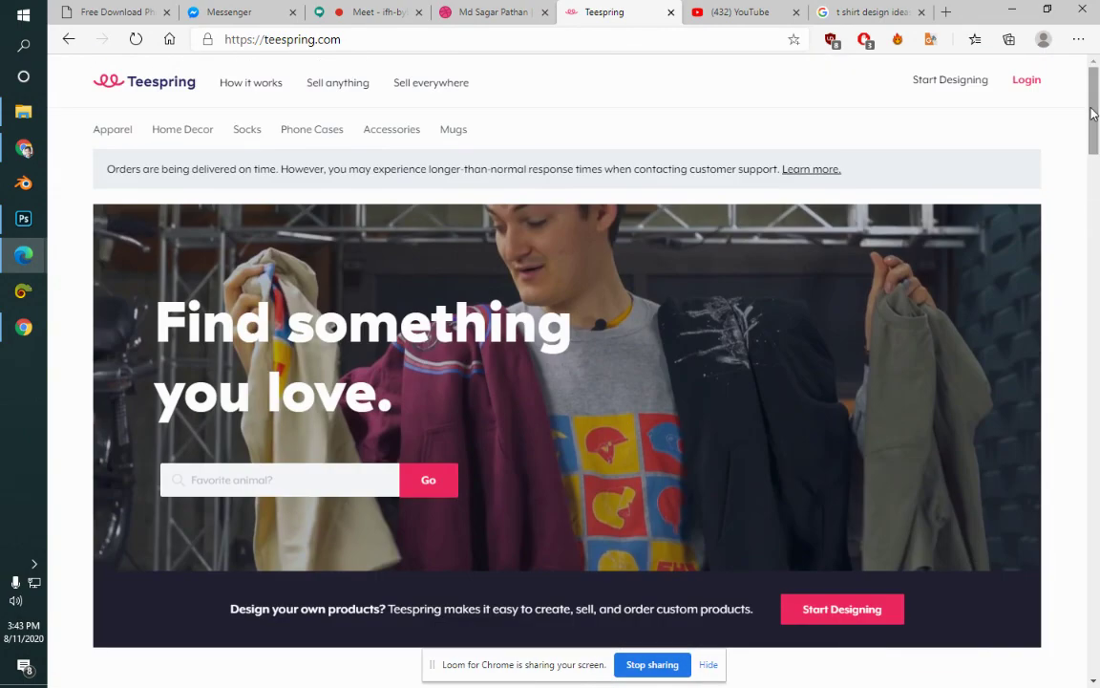
left_click(23, 148)
left_click(23, 149)
left_click(1019, 94)
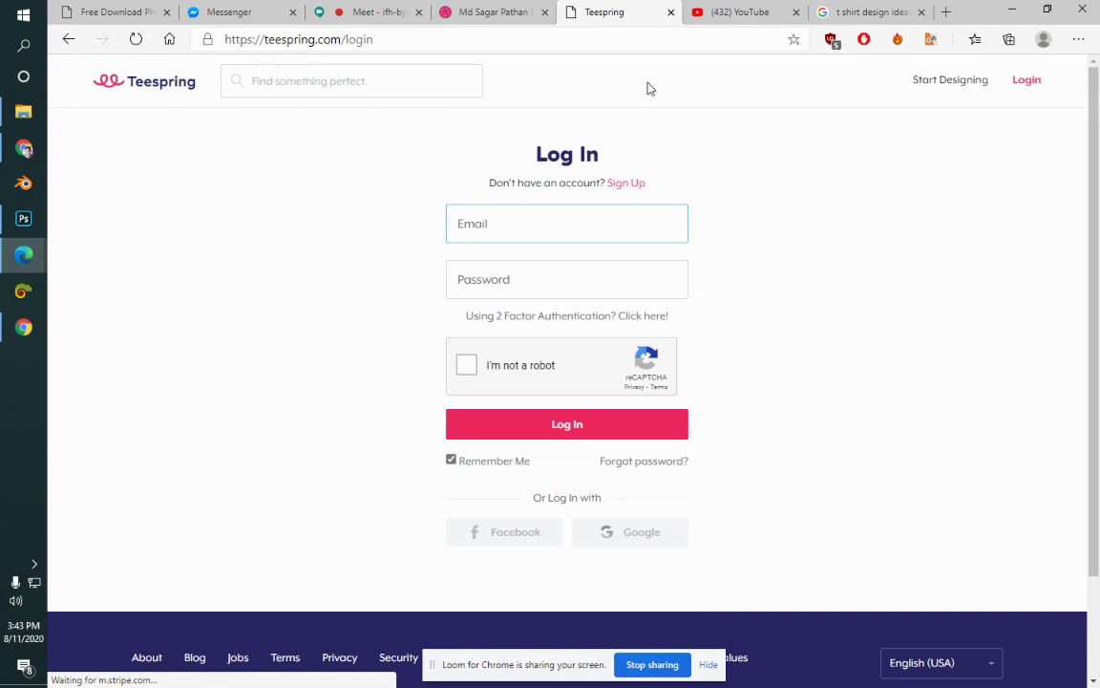
left_click(626, 186)
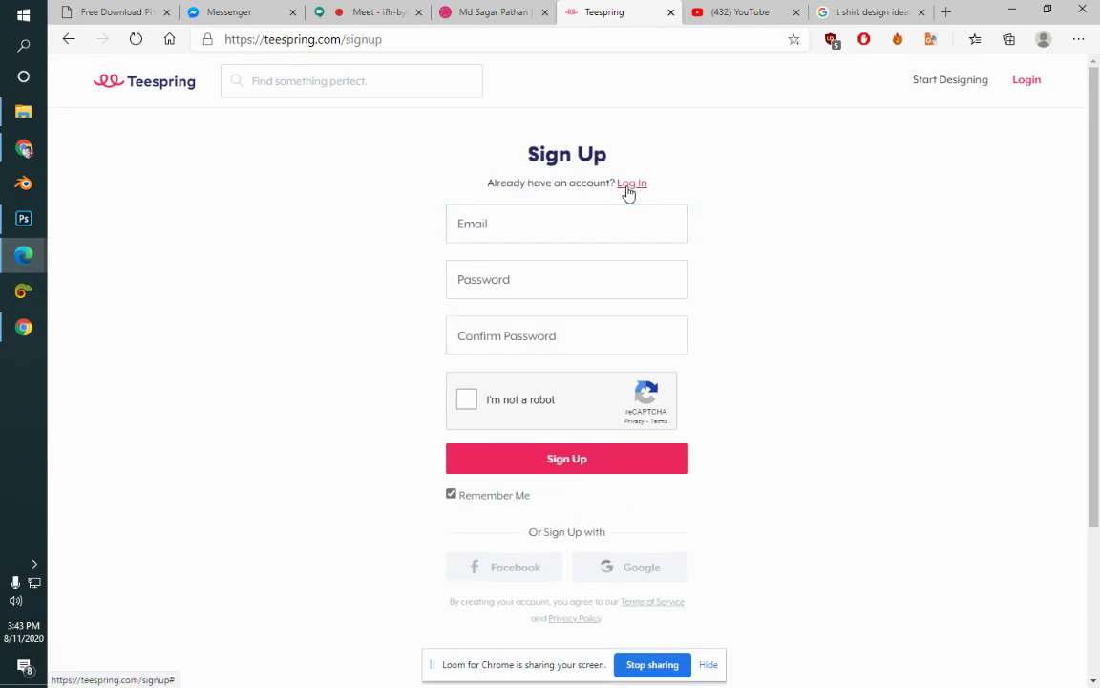
Step: Fill the sign-up form with a saved email and the account password twice, pass reCAPTCHA, and submit
left_click(547, 231)
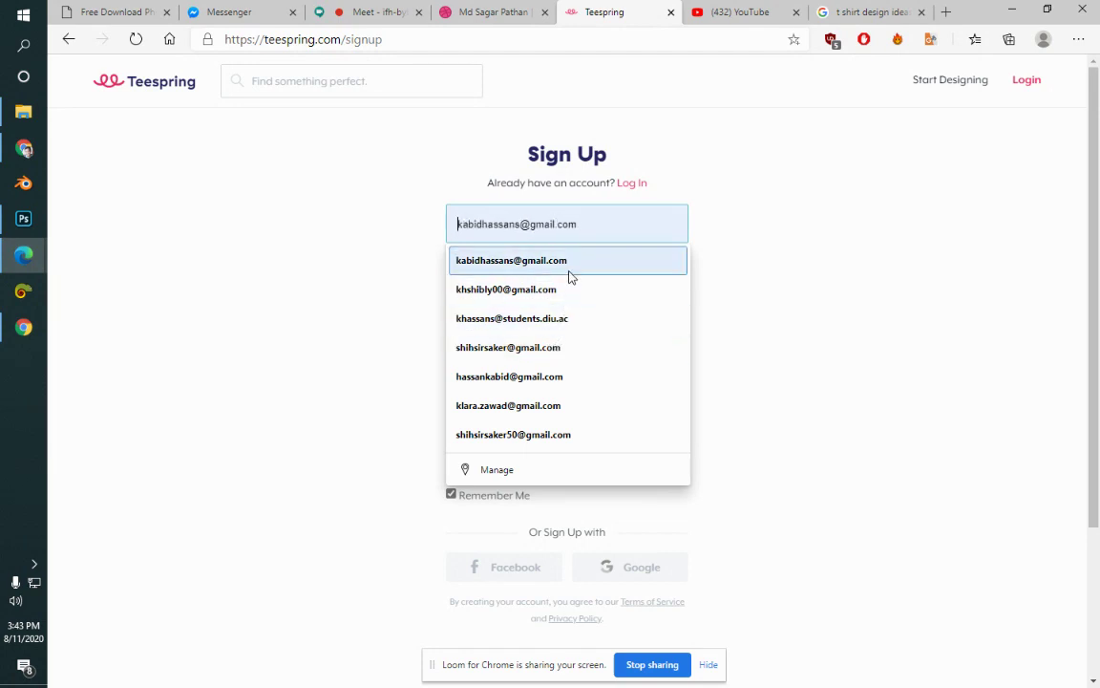
left_click(547, 263)
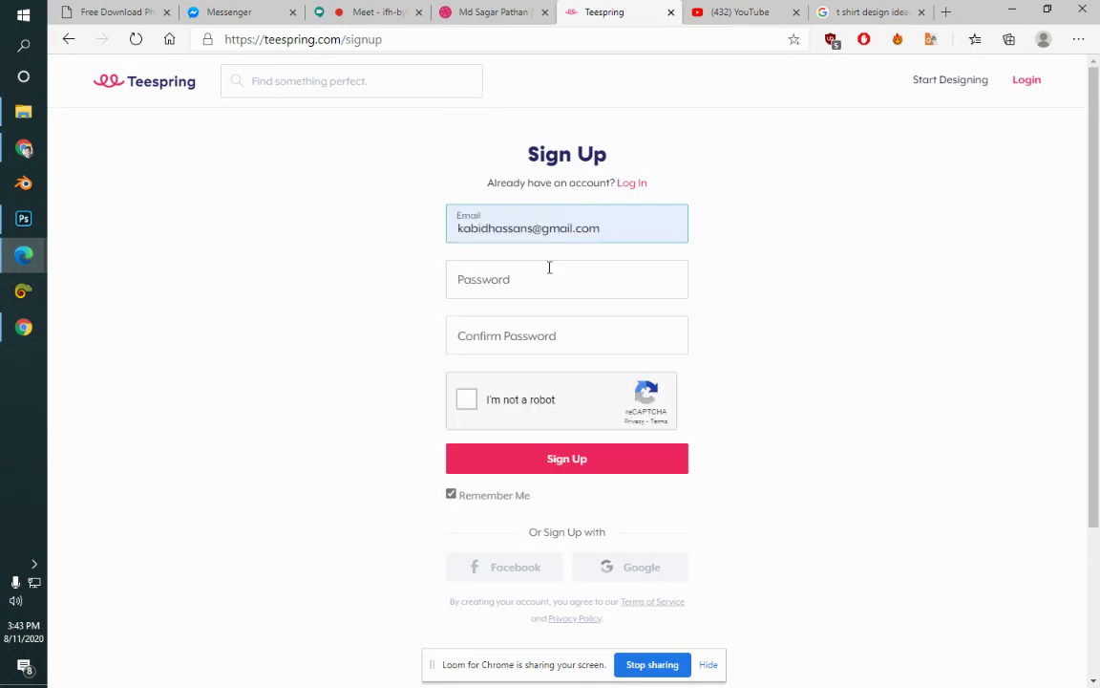
left_click(549, 268)
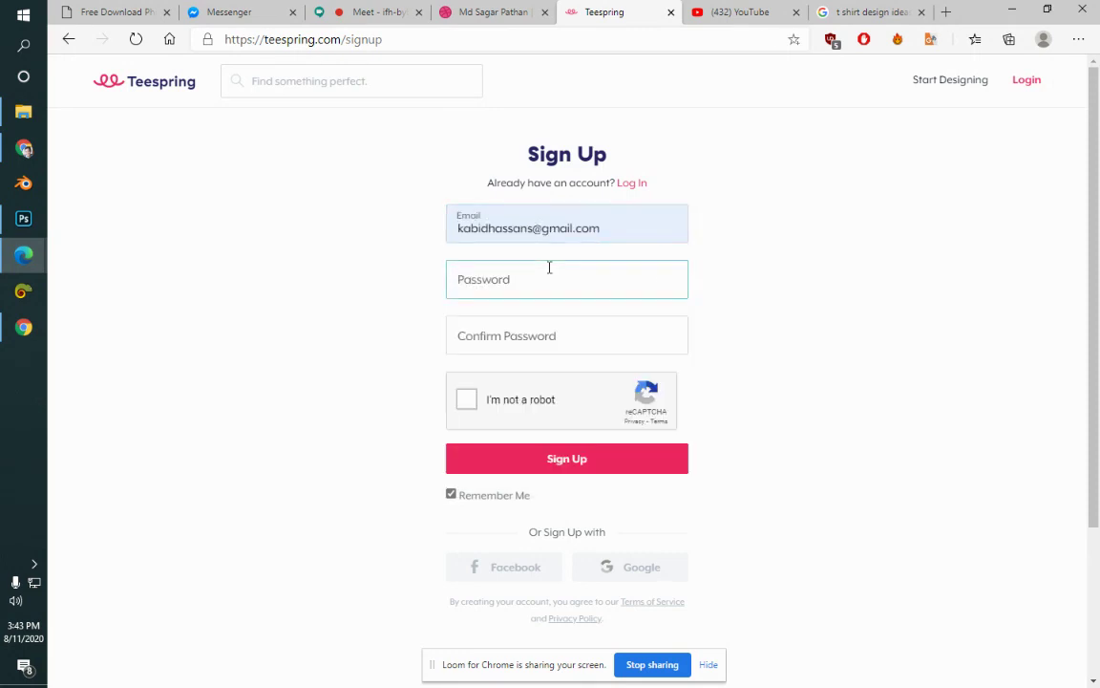
type("a")
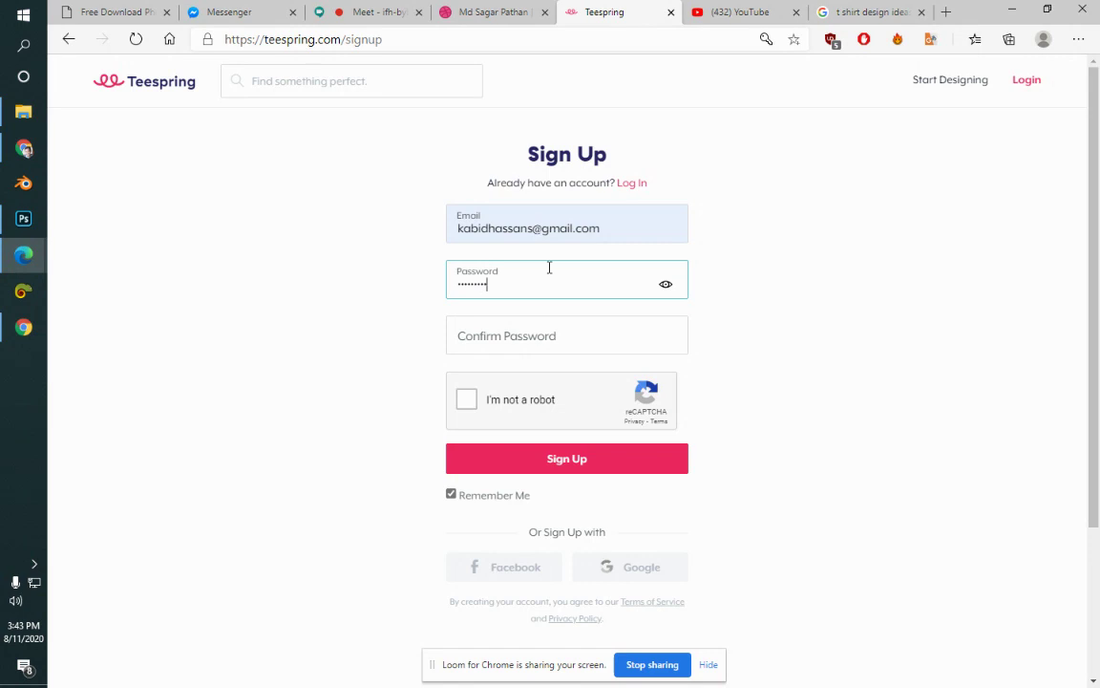
key("Tab")
type("aa")
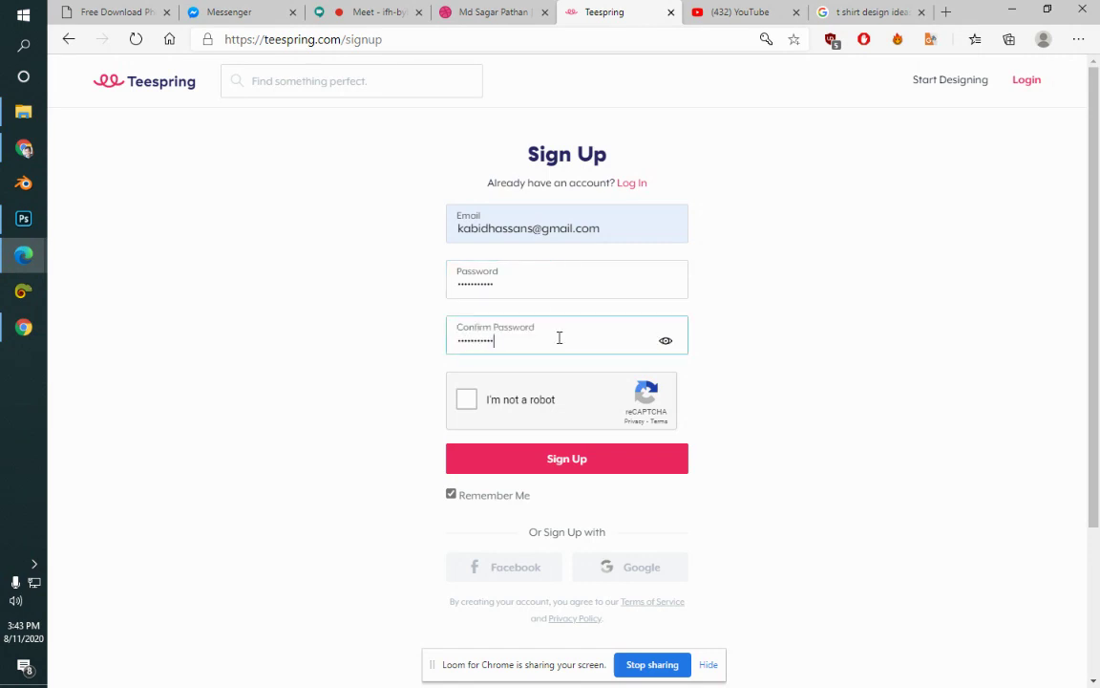
left_click(558, 401)
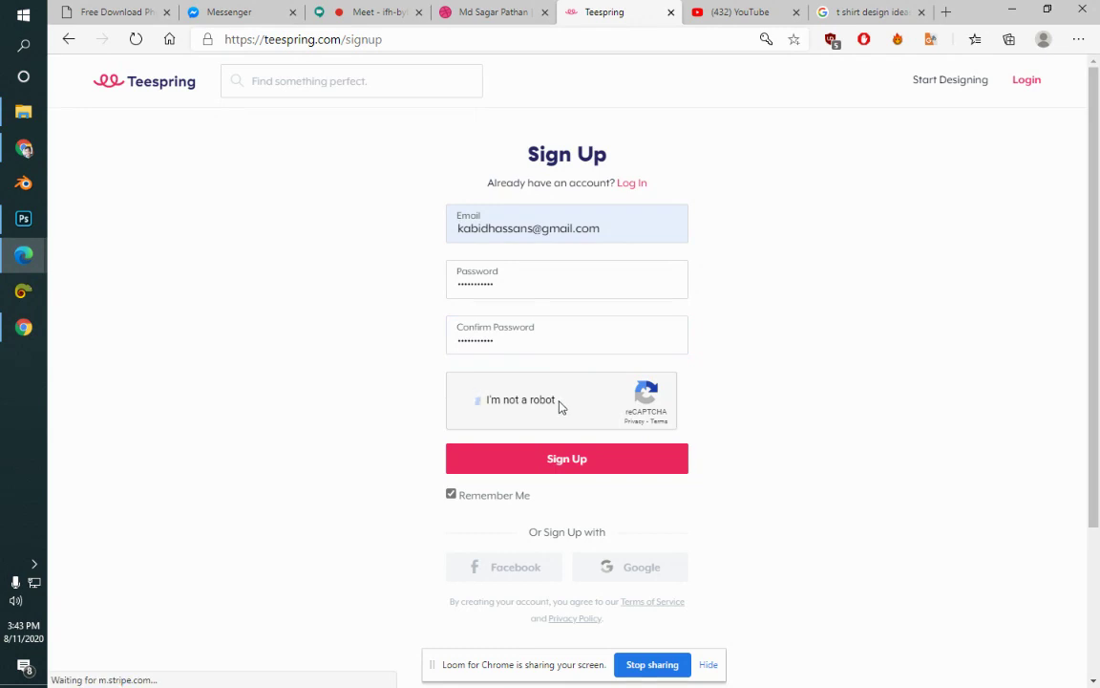
left_click(583, 469)
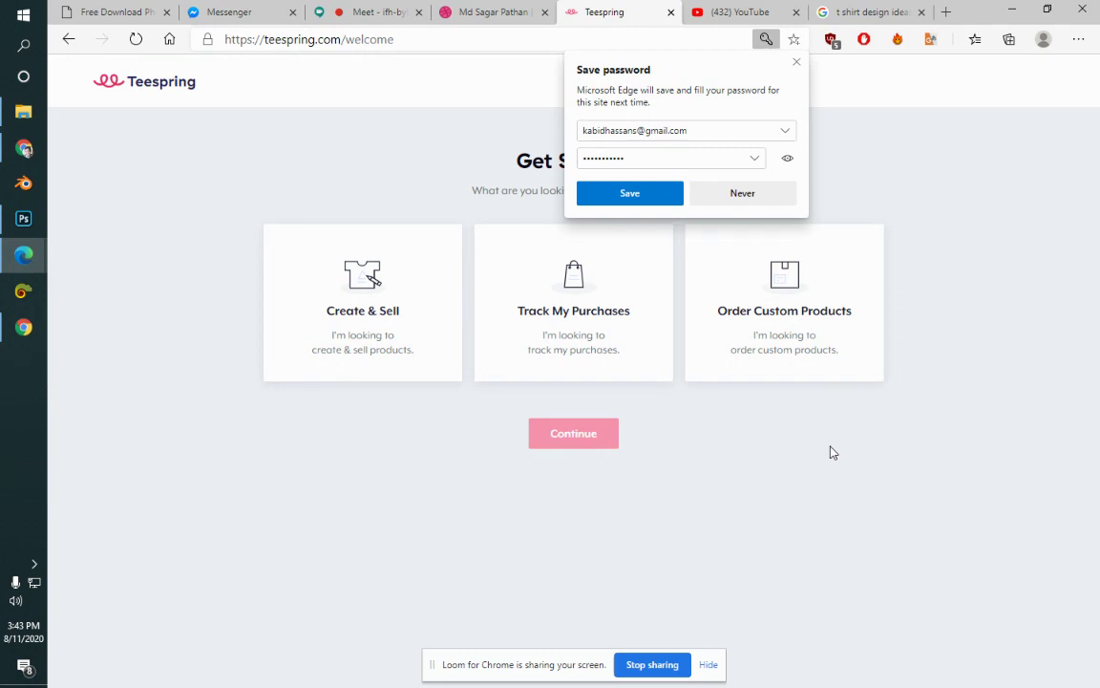
Step: Save the site password in Edge, then answer Create & Sell and Designer in Teespring onboarding
left_click(641, 198)
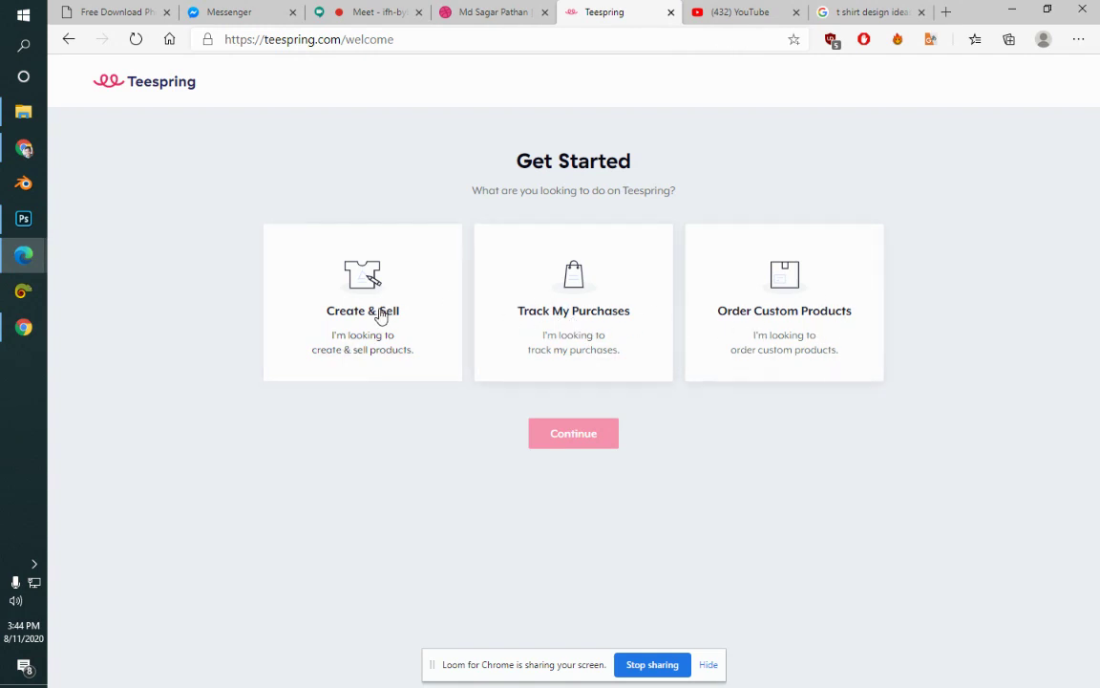
left_click(344, 313)
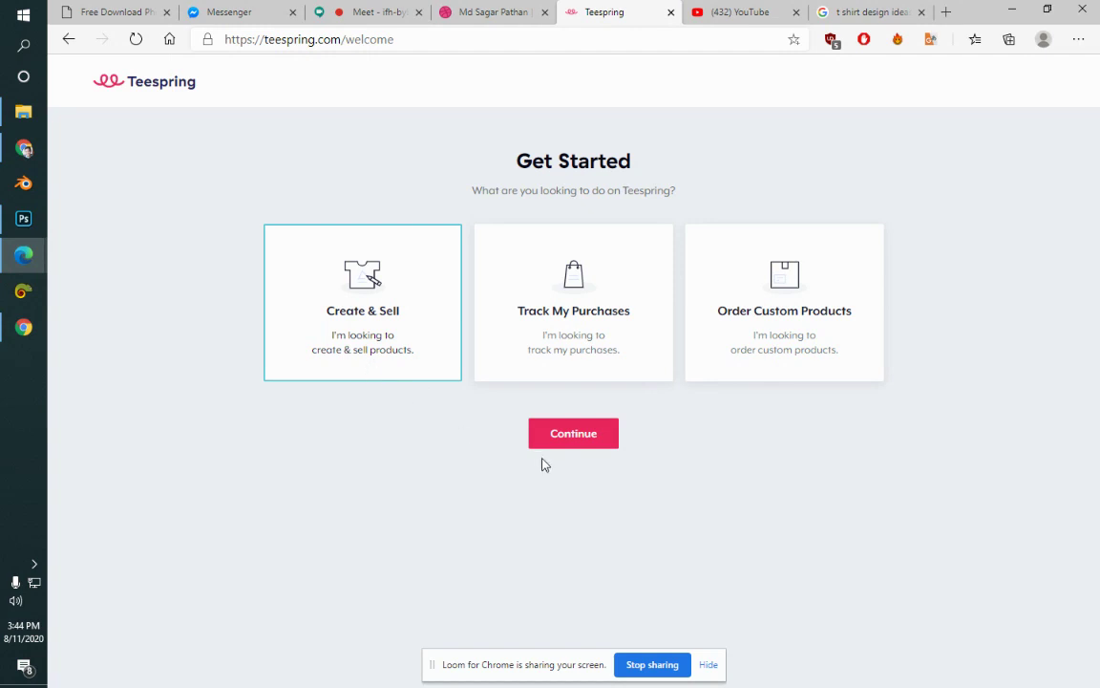
left_click(561, 434)
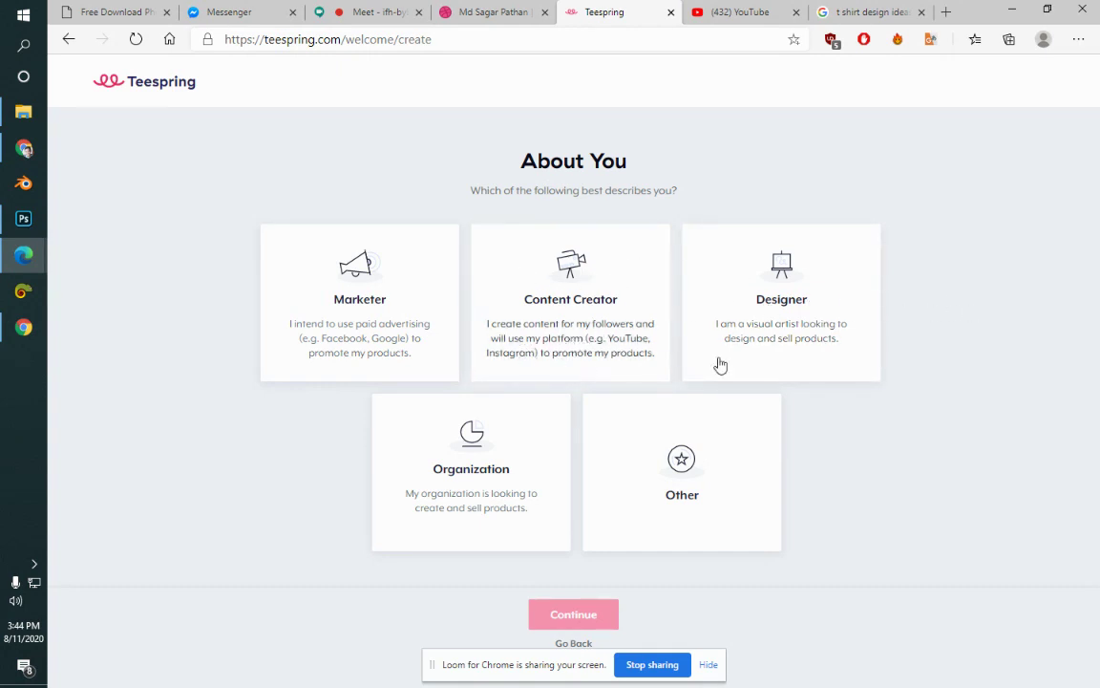
left_click(783, 299)
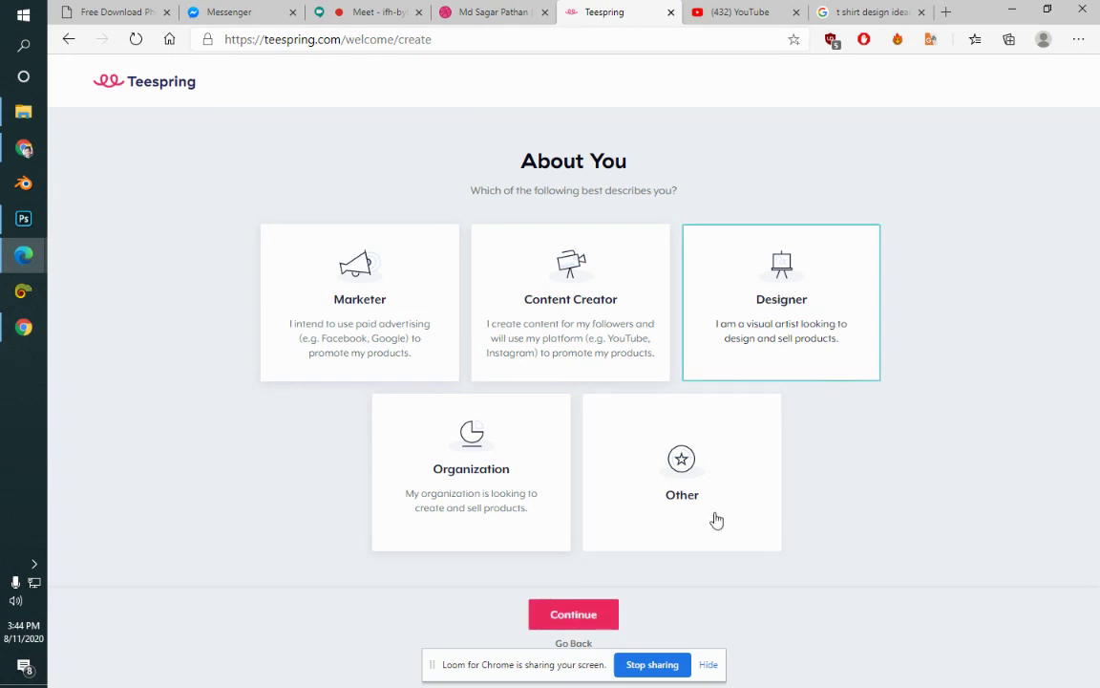
left_click(589, 619)
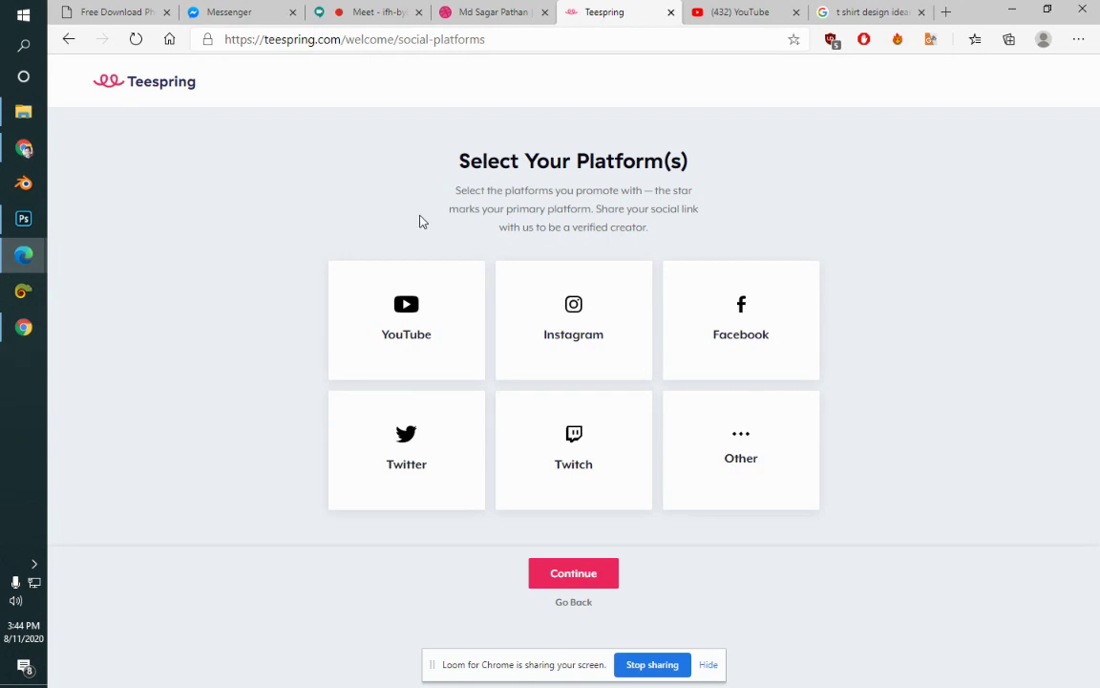
Step: Toggle YouTube on and off, skip ahead to store naming, then go back to platform selection
left_click(434, 343)
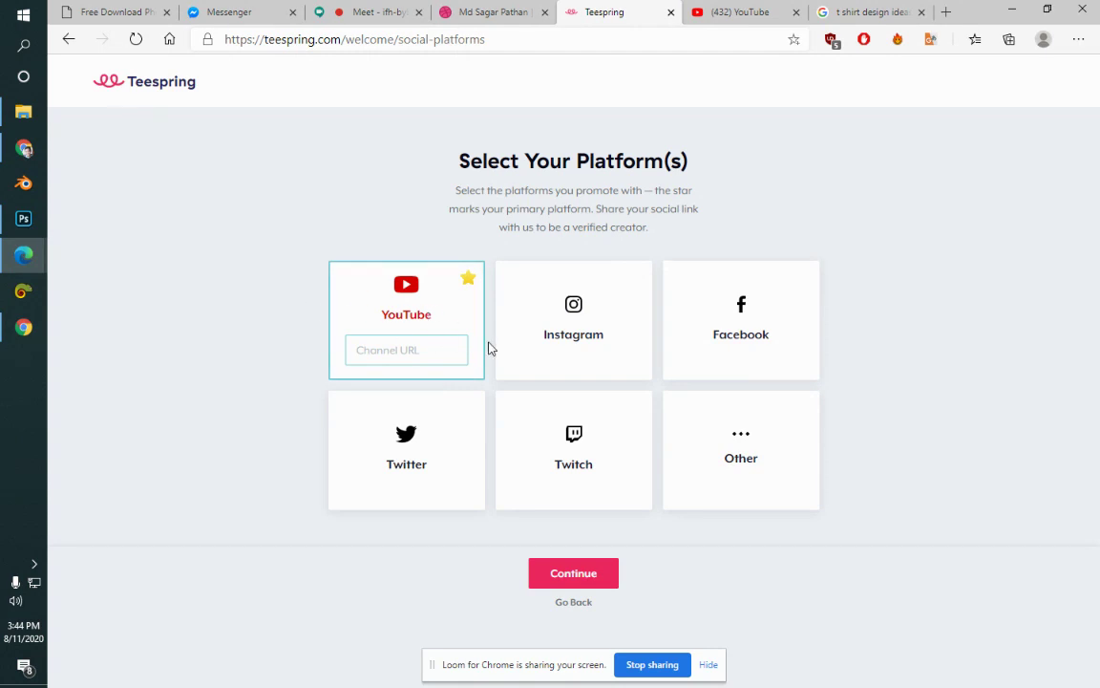
left_click(468, 308)
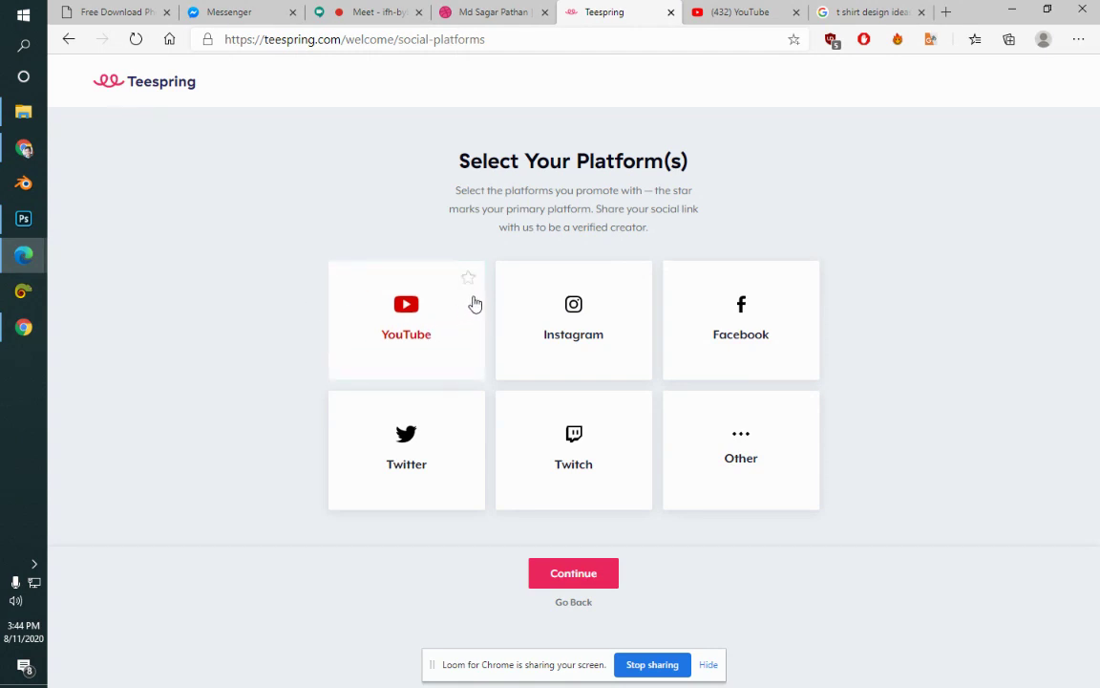
left_click(589, 609)
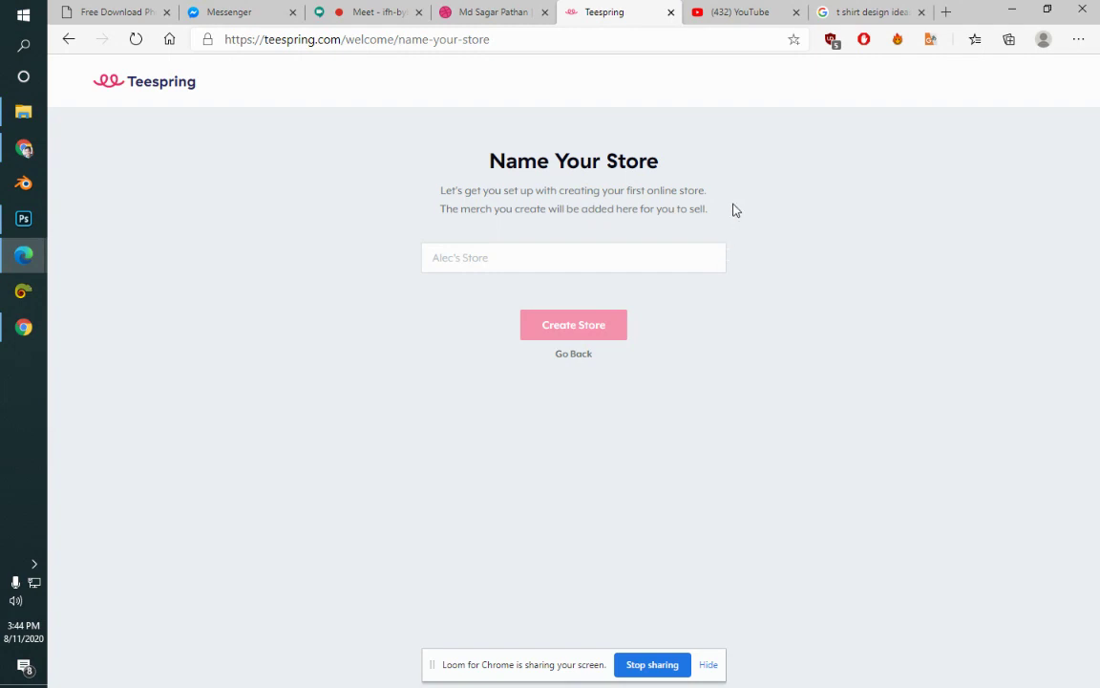
left_click(69, 39)
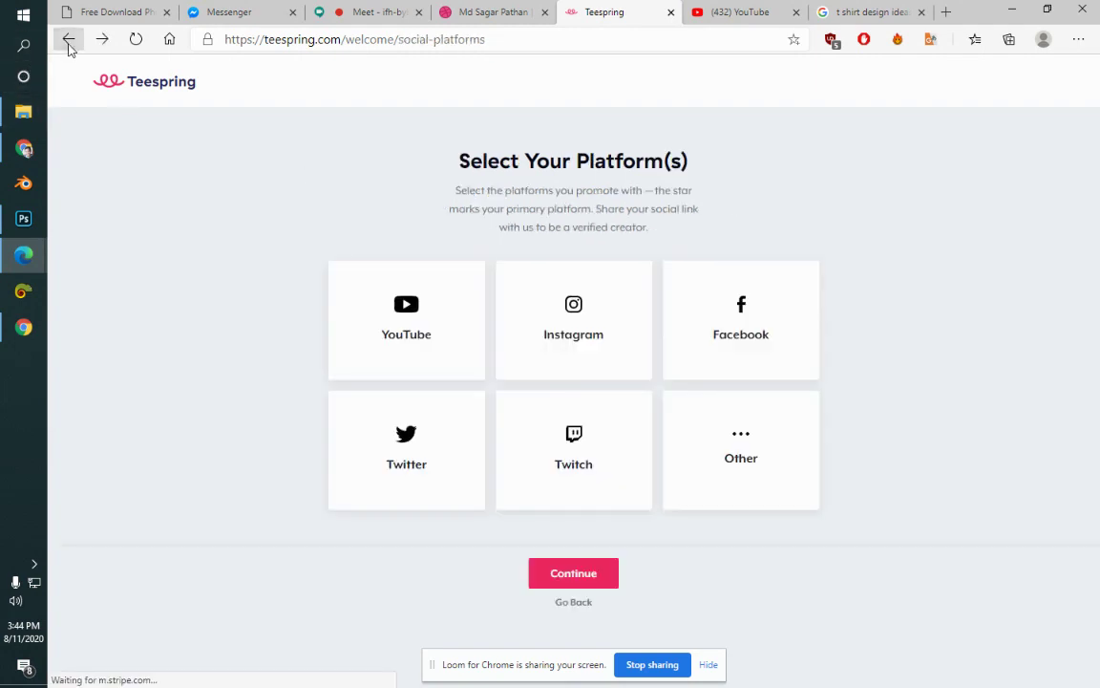
Step: Select YouTube as primary plus Instagram, Facebook, Twitter, Twitch and Other, then reach the empty store name field
left_click(428, 328)
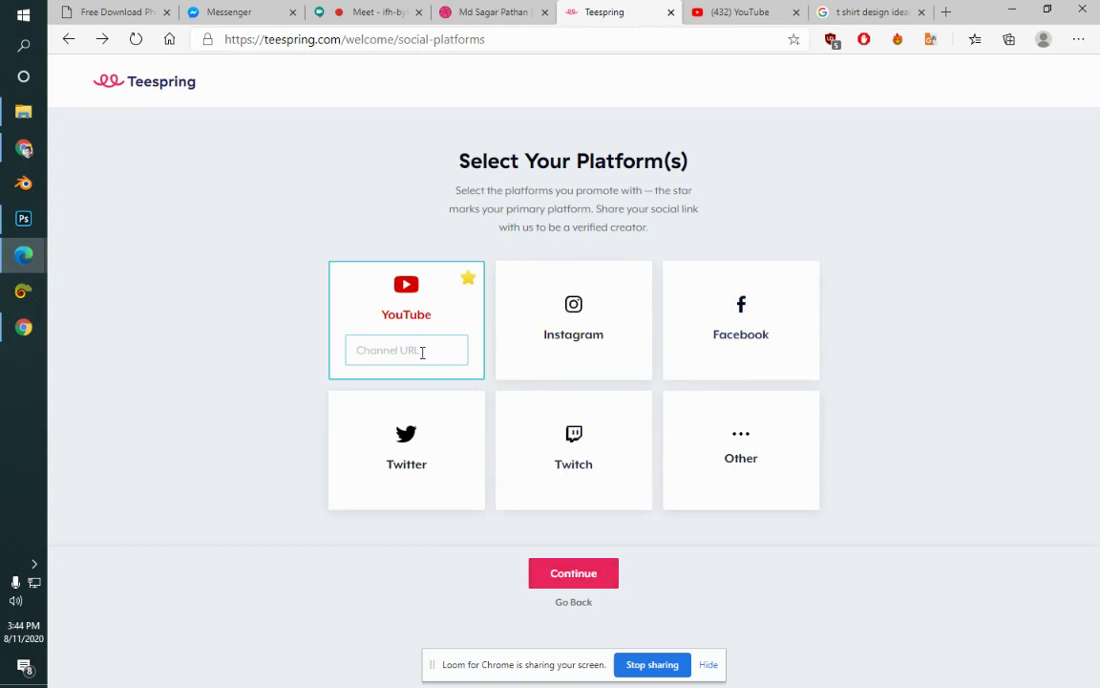
left_click(582, 322)
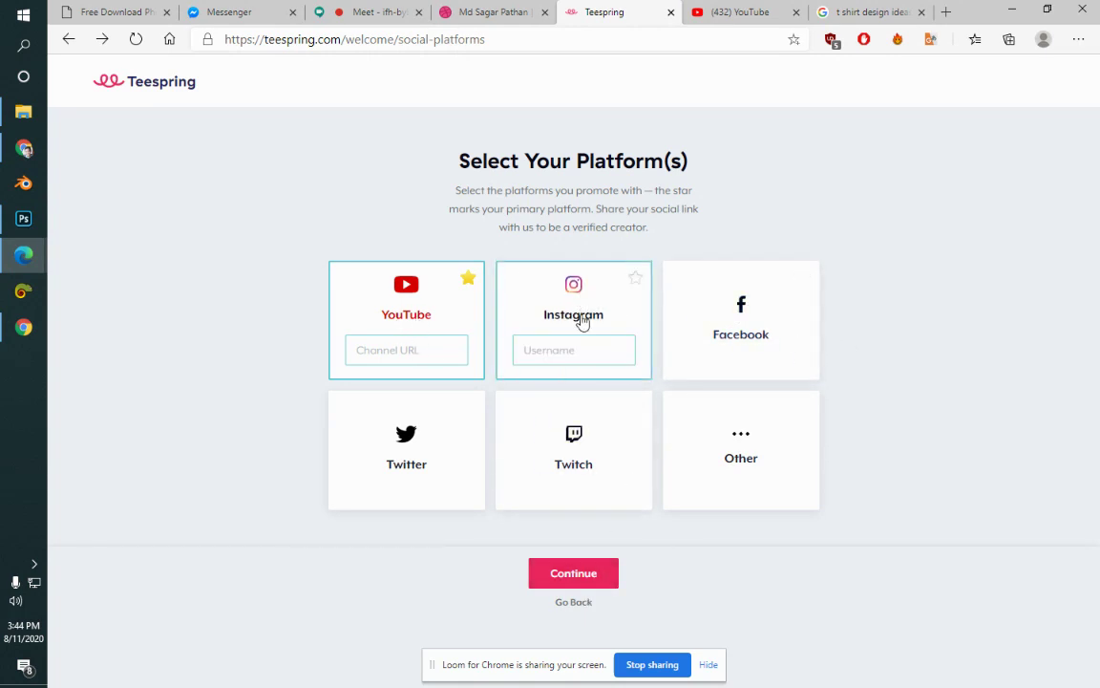
left_click(763, 347)
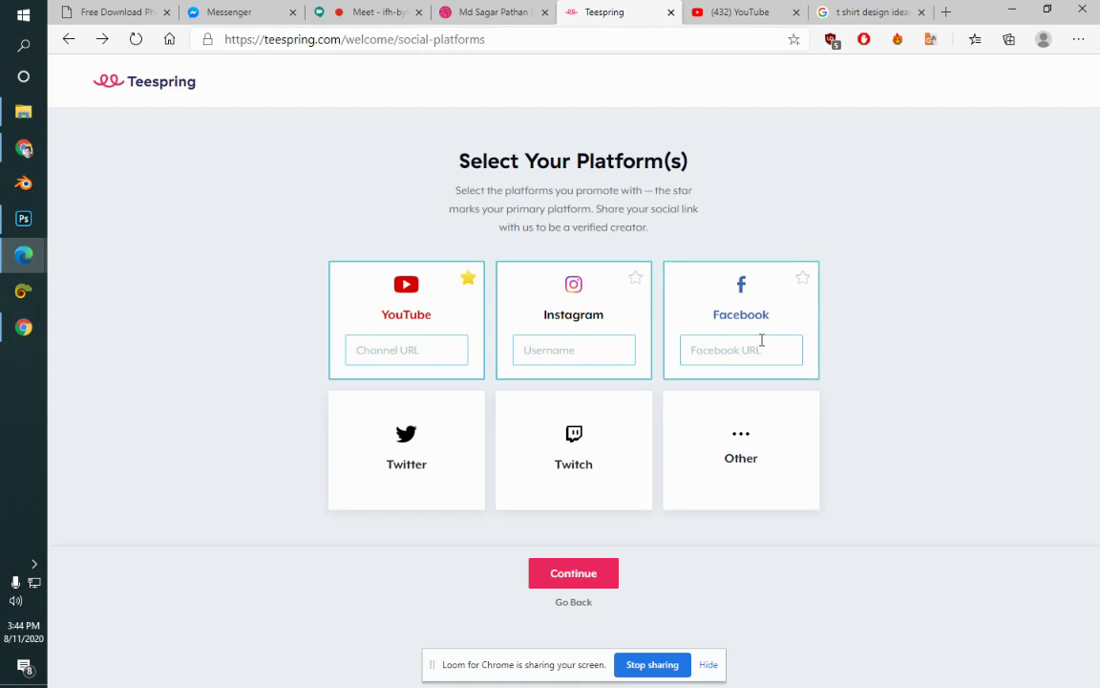
left_click(449, 442)
left_click(612, 439)
left_click(729, 451)
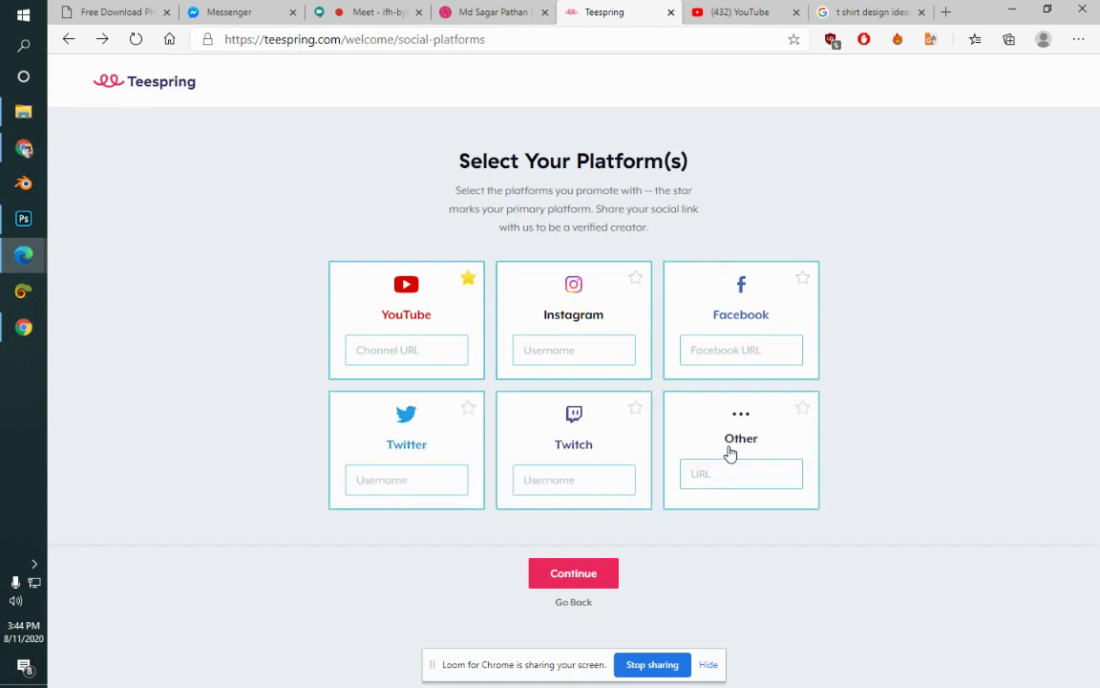
left_click(607, 576)
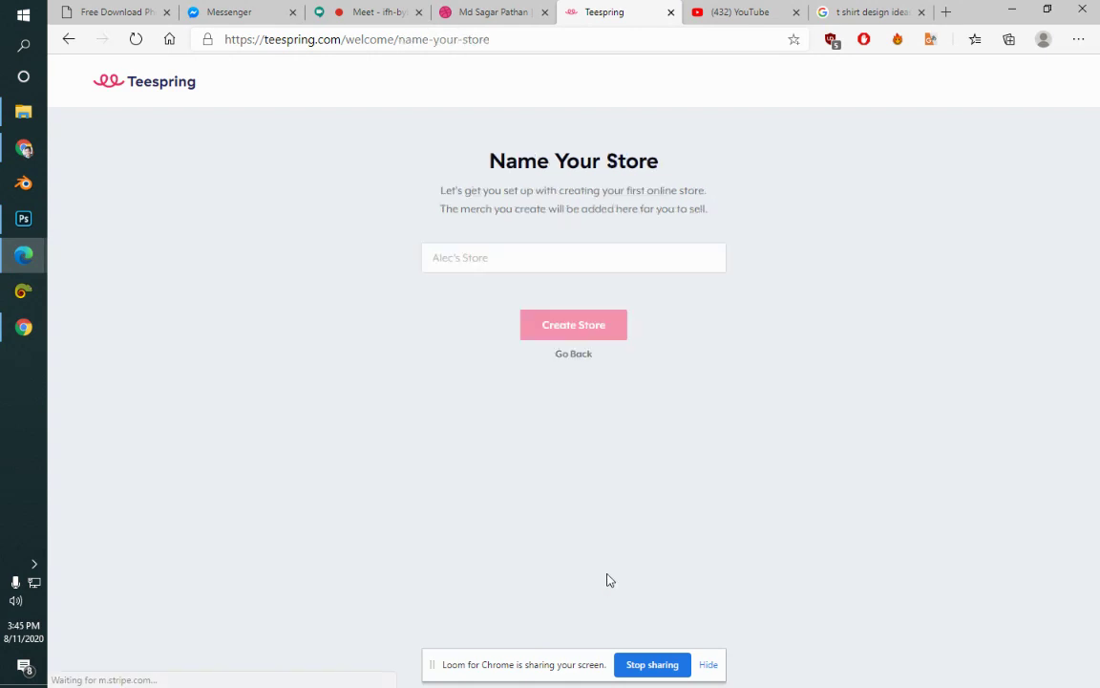
left_click(534, 269)
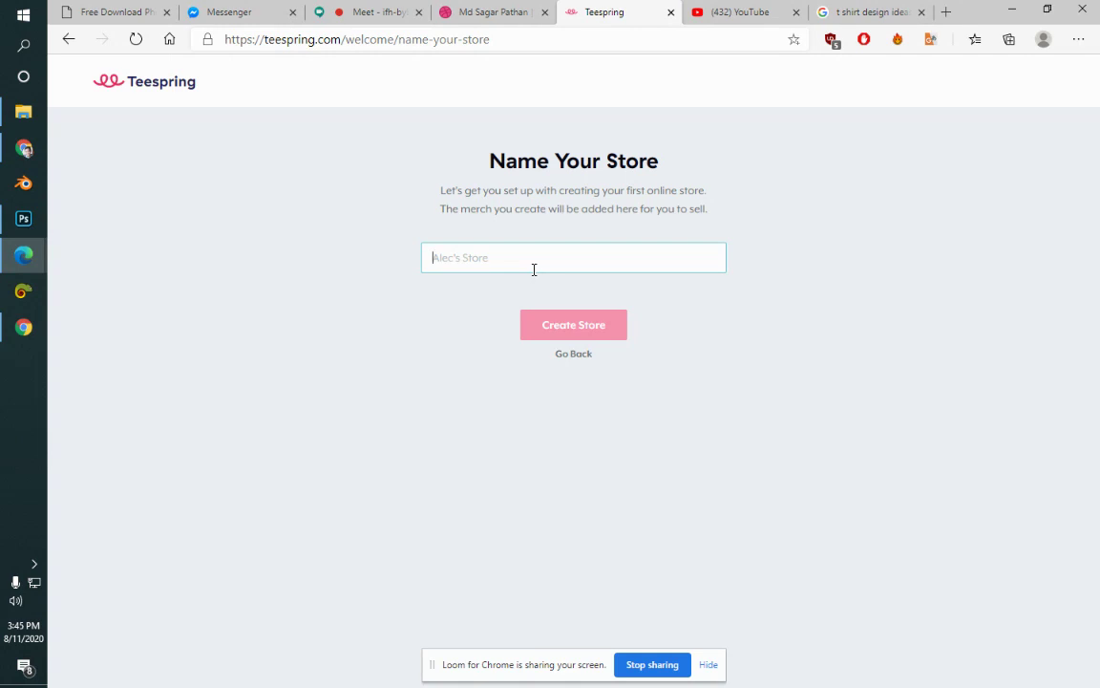
Step: In the t shirt ideas tab, search Google for 'business name generator'
left_click(903, 12)
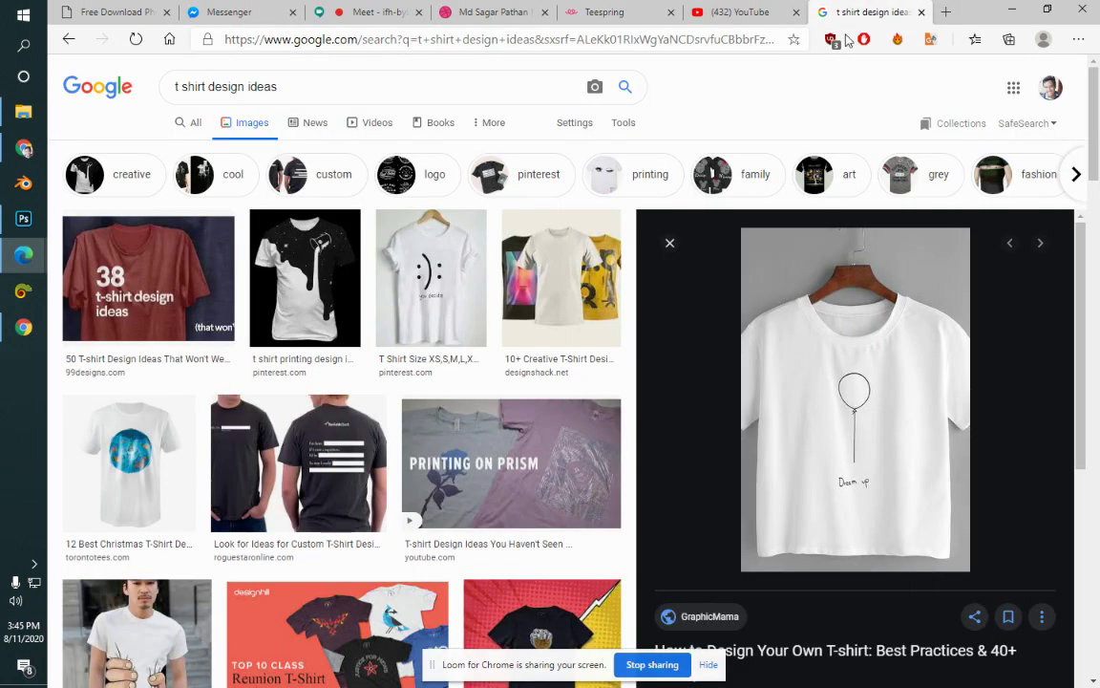
left_click(293, 40)
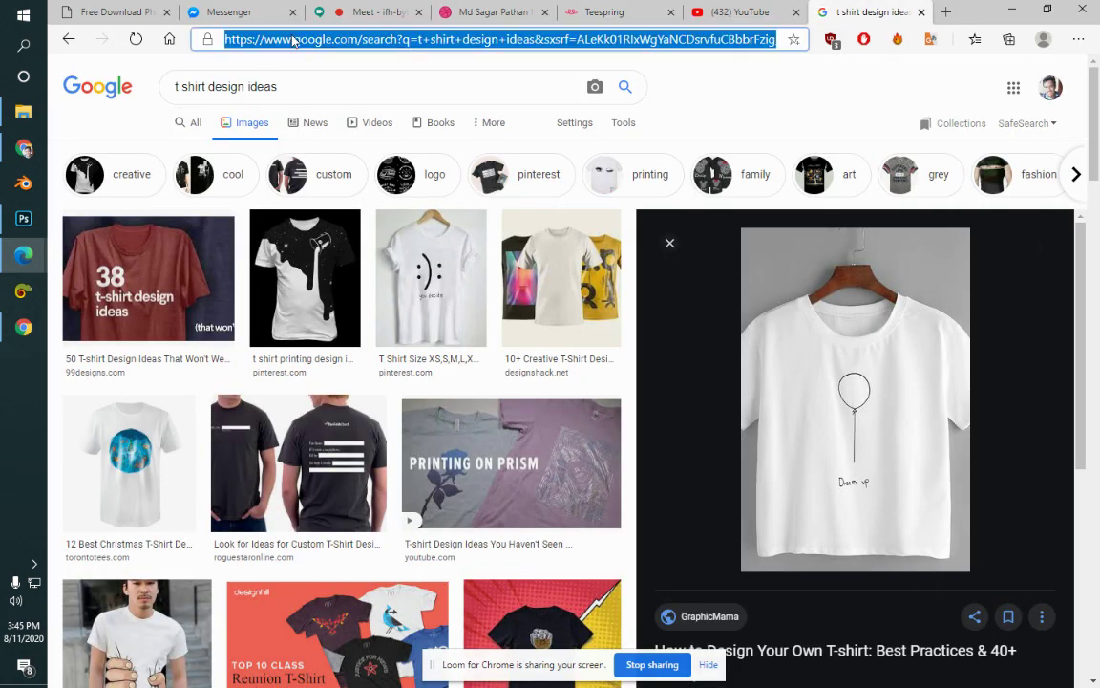
type("busni")
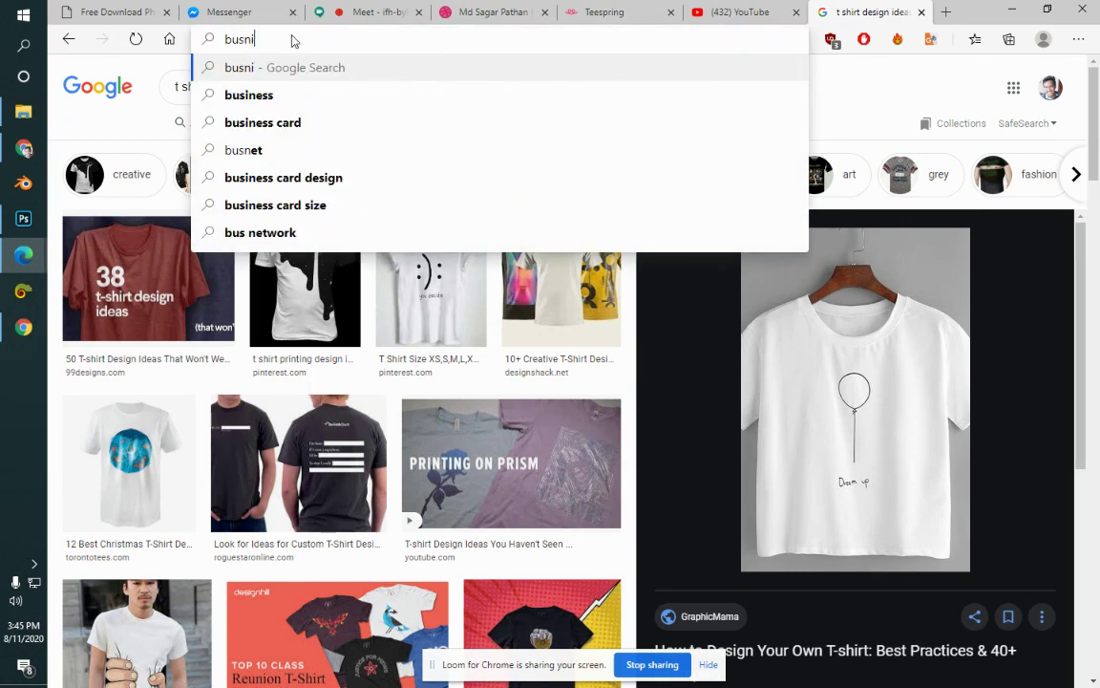
key("BackSpace")
key("BackSpace")
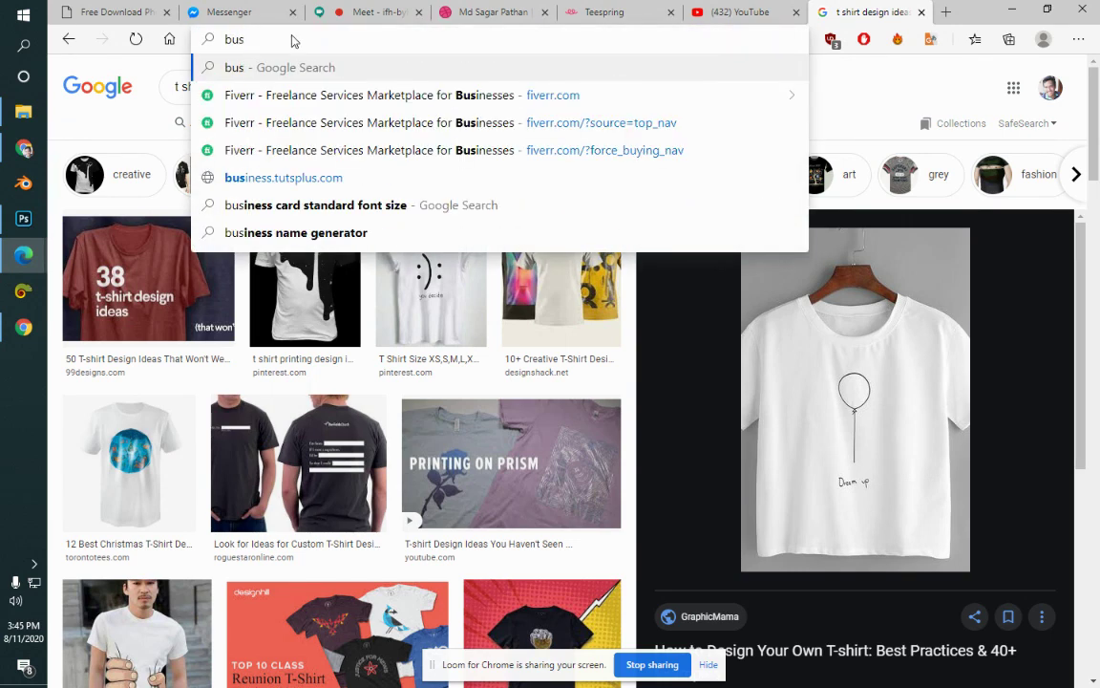
type("iness")
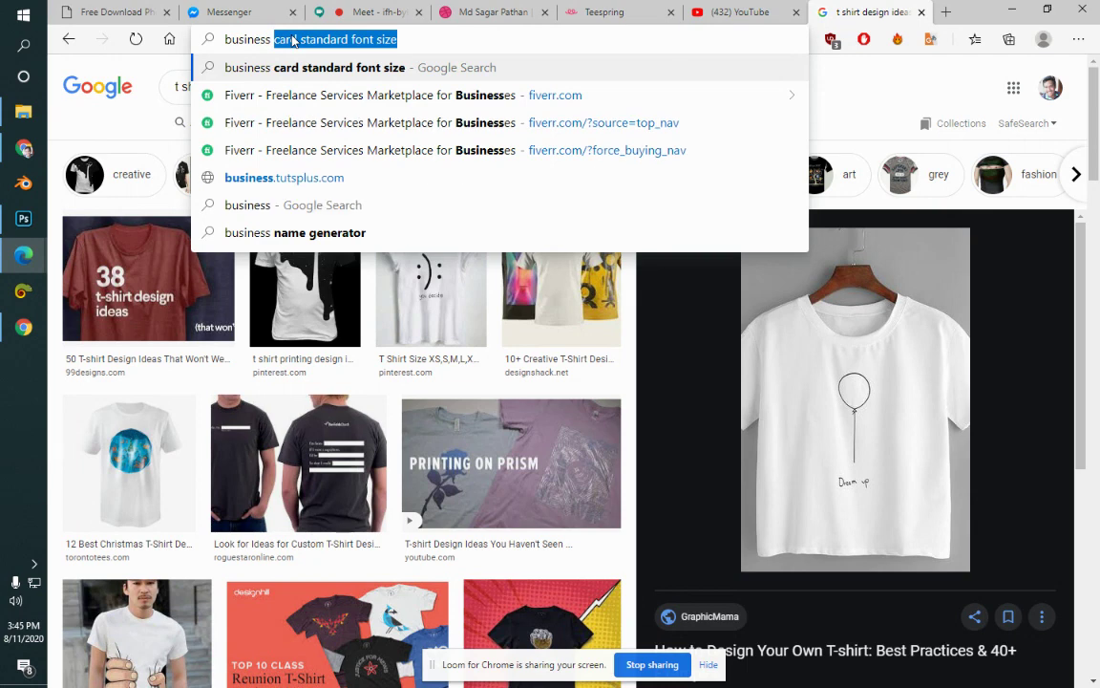
type(" name")
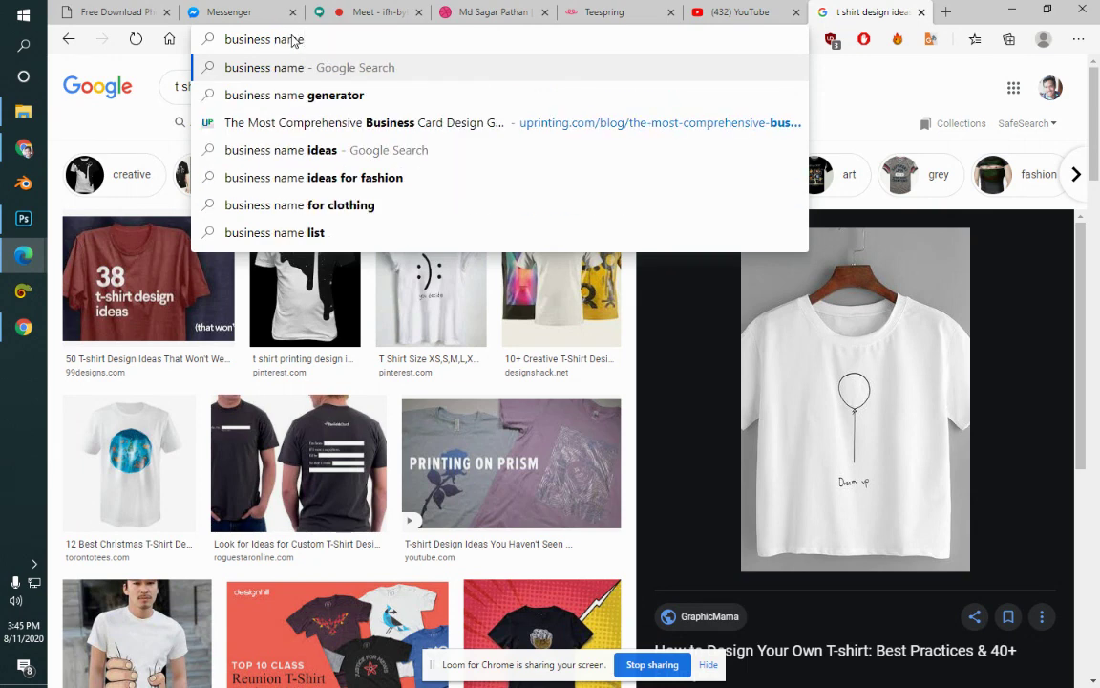
key("Down")
key("Down")
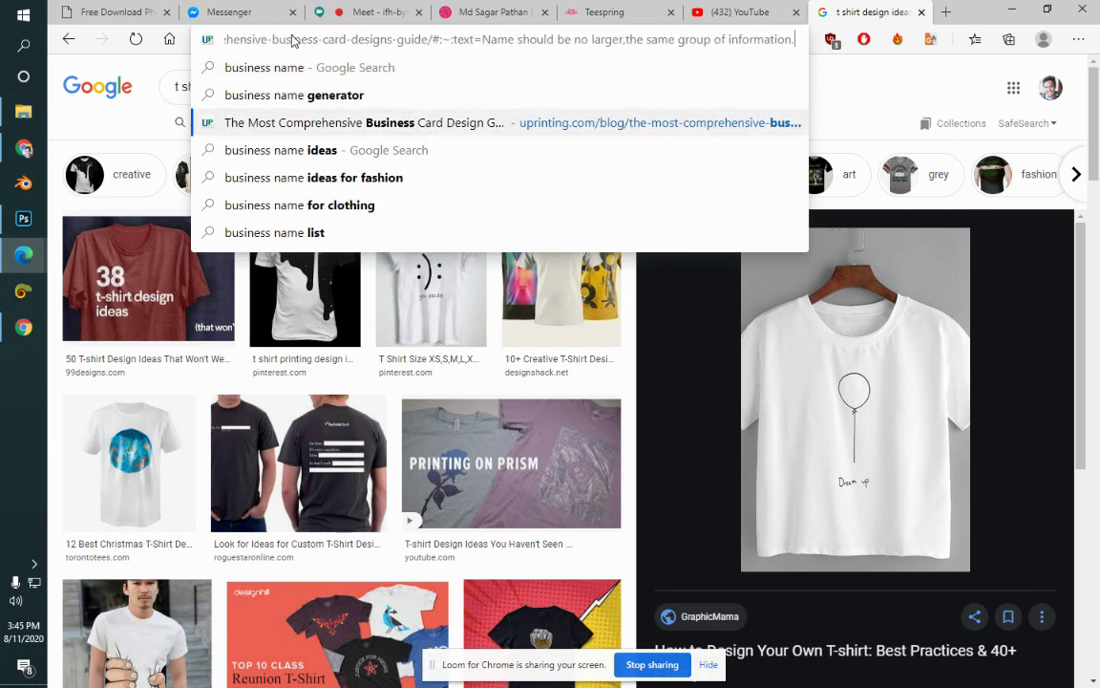
key("Up")
key("Return")
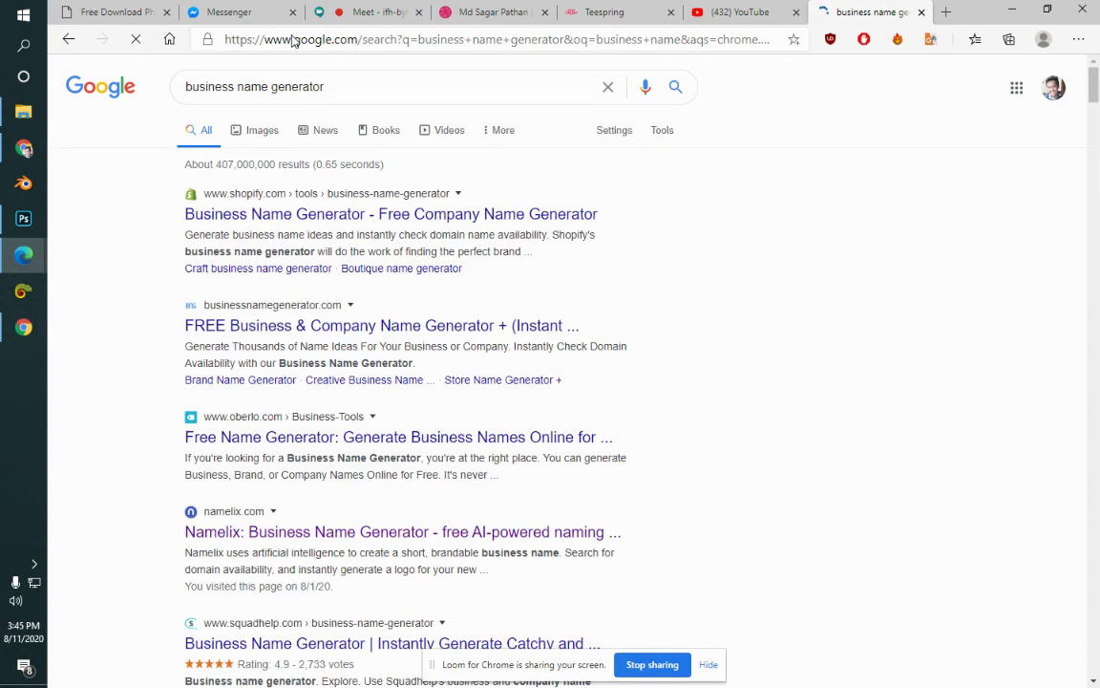
Step: Open Shopify's business name generator, go back, and open Namelix instead
left_click(449, 215)
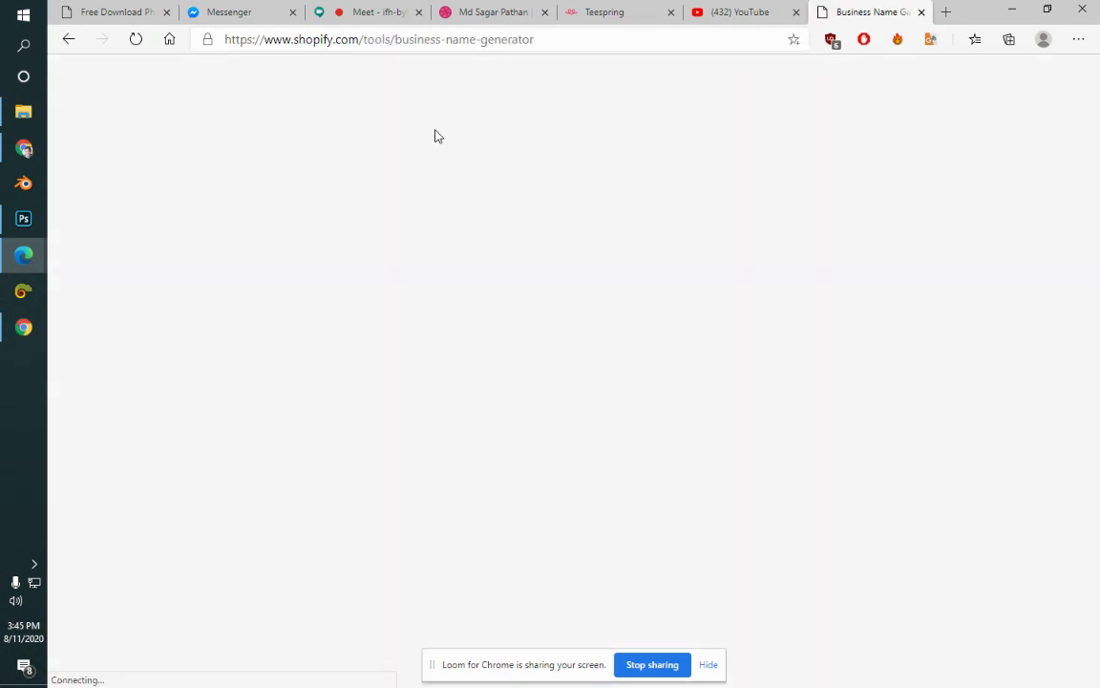
left_click(66, 40)
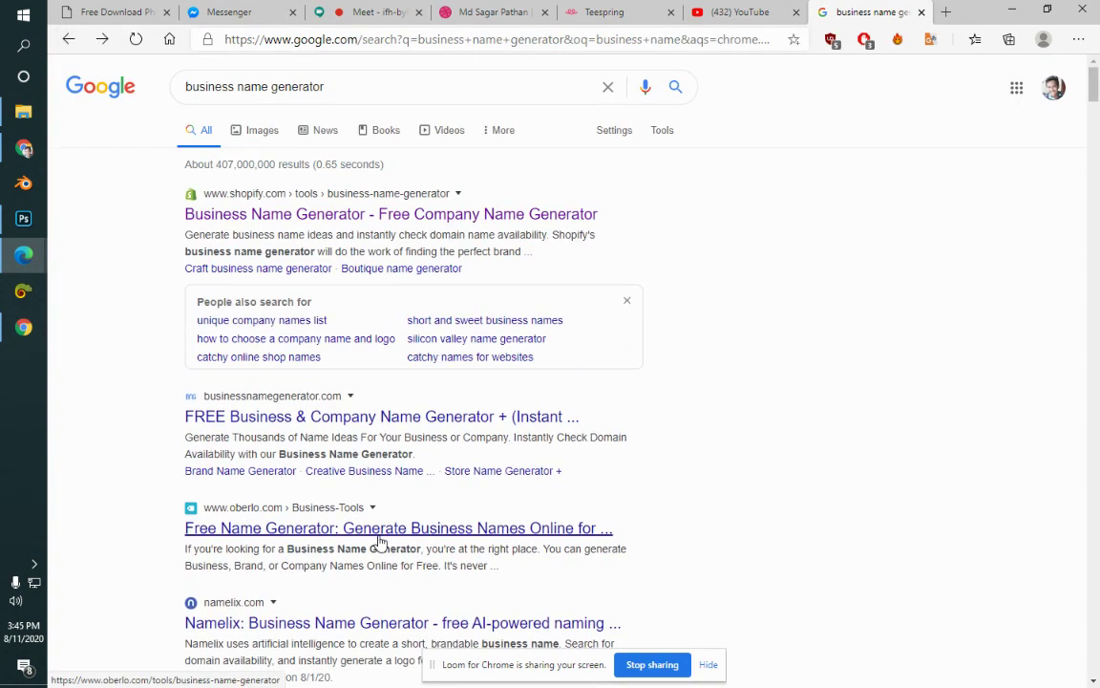
left_click(357, 623)
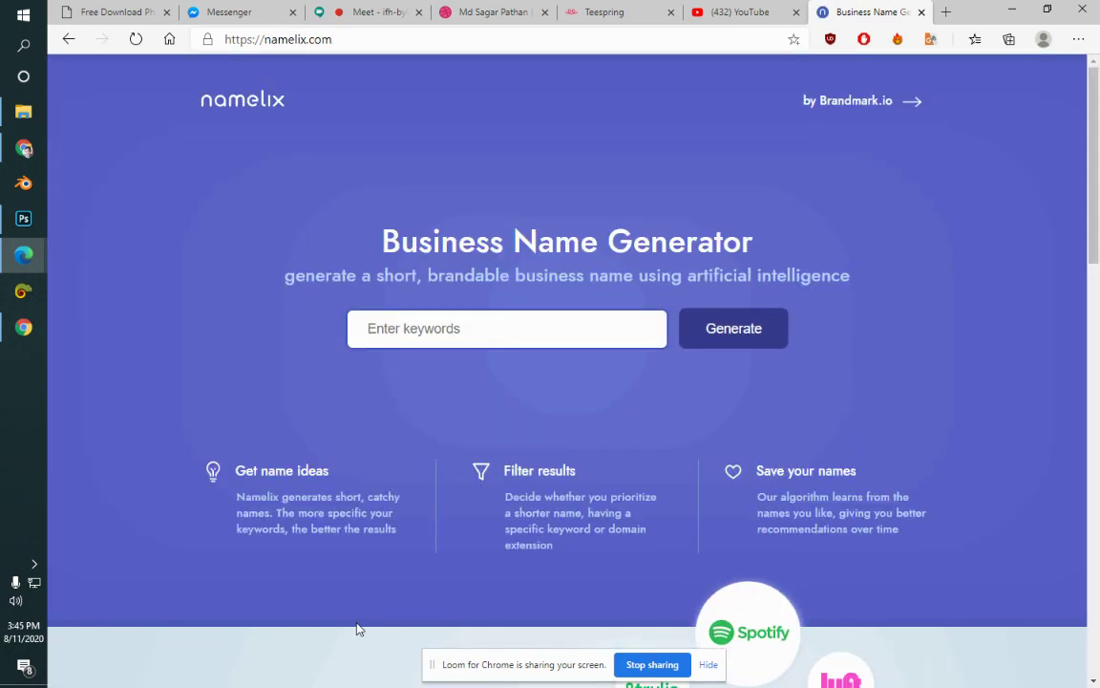
Step: Enter 'designer' as the Namelix keyword to reach the Name Length step with Short names
left_click(498, 323)
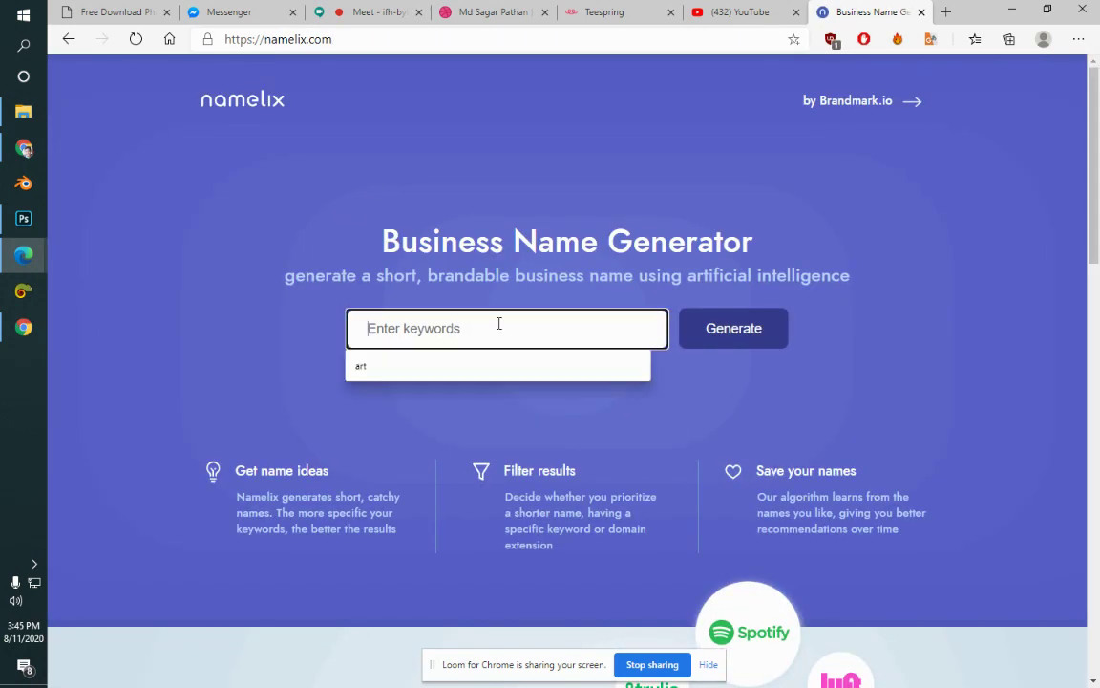
type("designer")
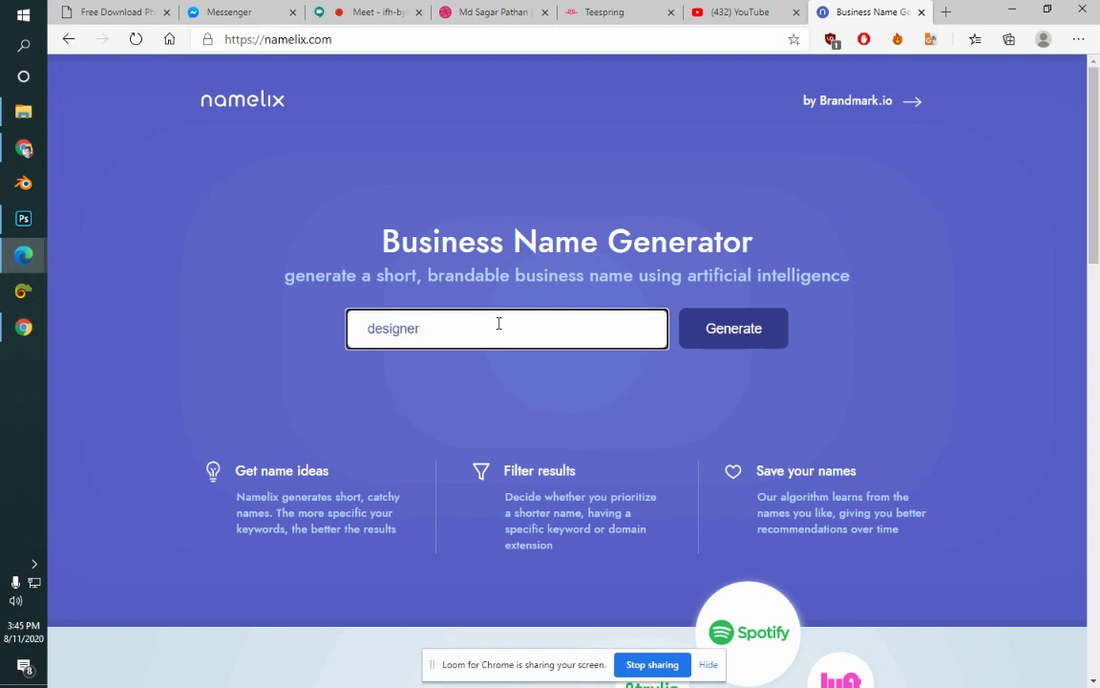
key("BackSpace")
key("BackSpace")
key("BackSpace")
type("art")
key("BackSpace")
key("BackSpace")
key("BackSpace")
type("de")
type("r")
key("Return")
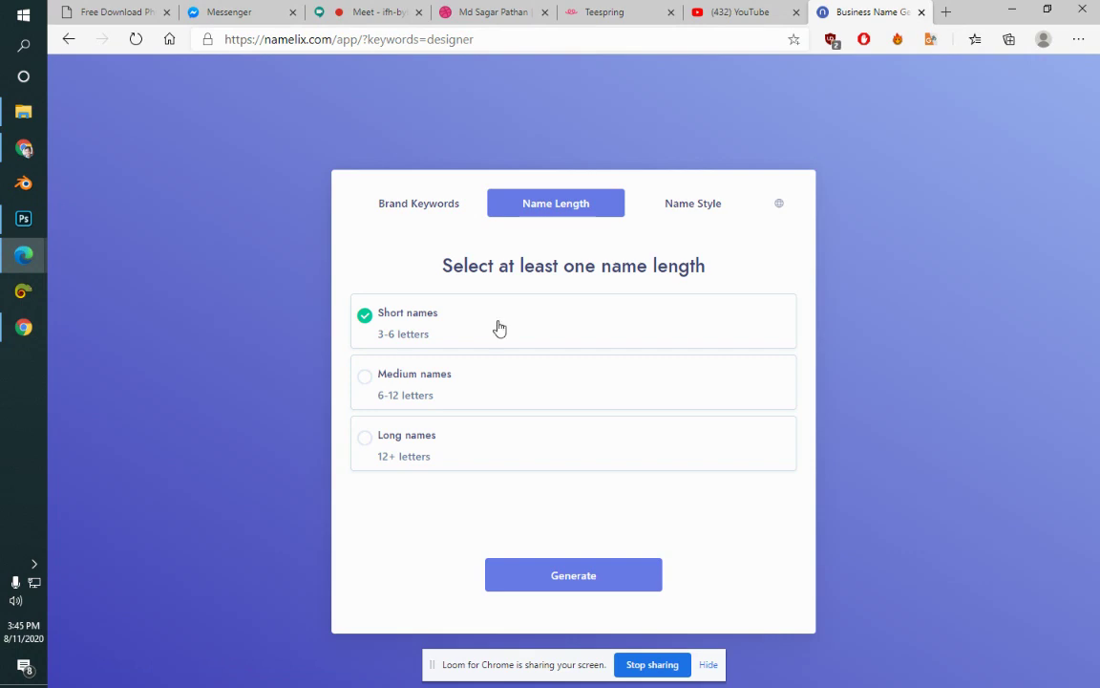
Step: Pick the Foreign words style with Short names and generate names for 'designer'
left_click(693, 204)
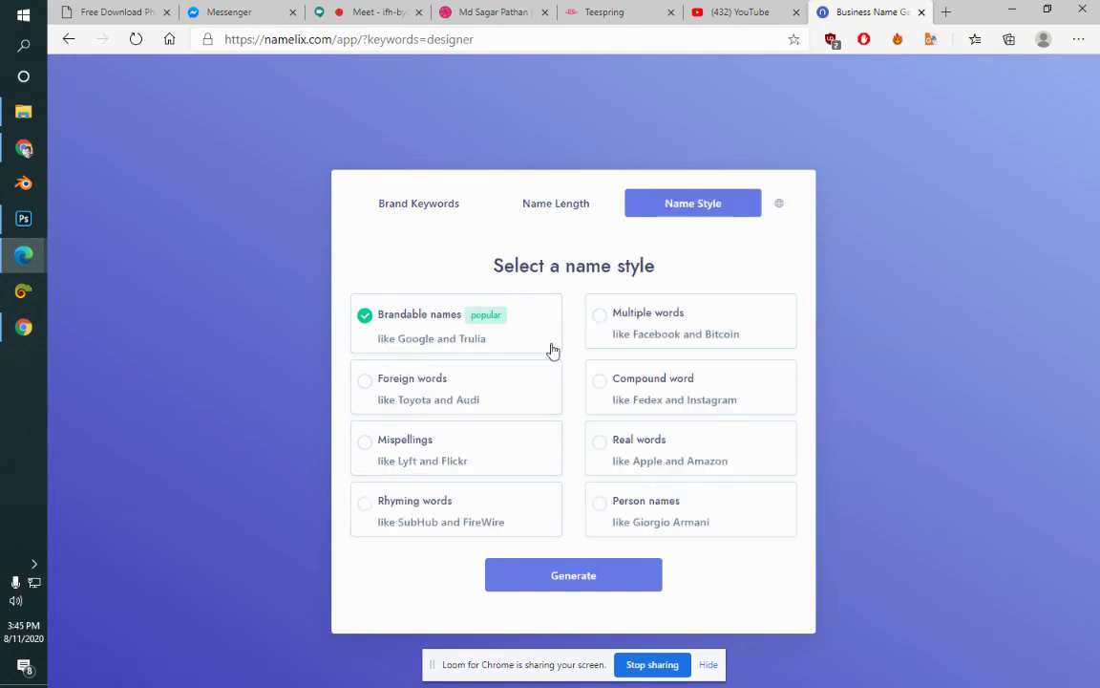
left_click(455, 405)
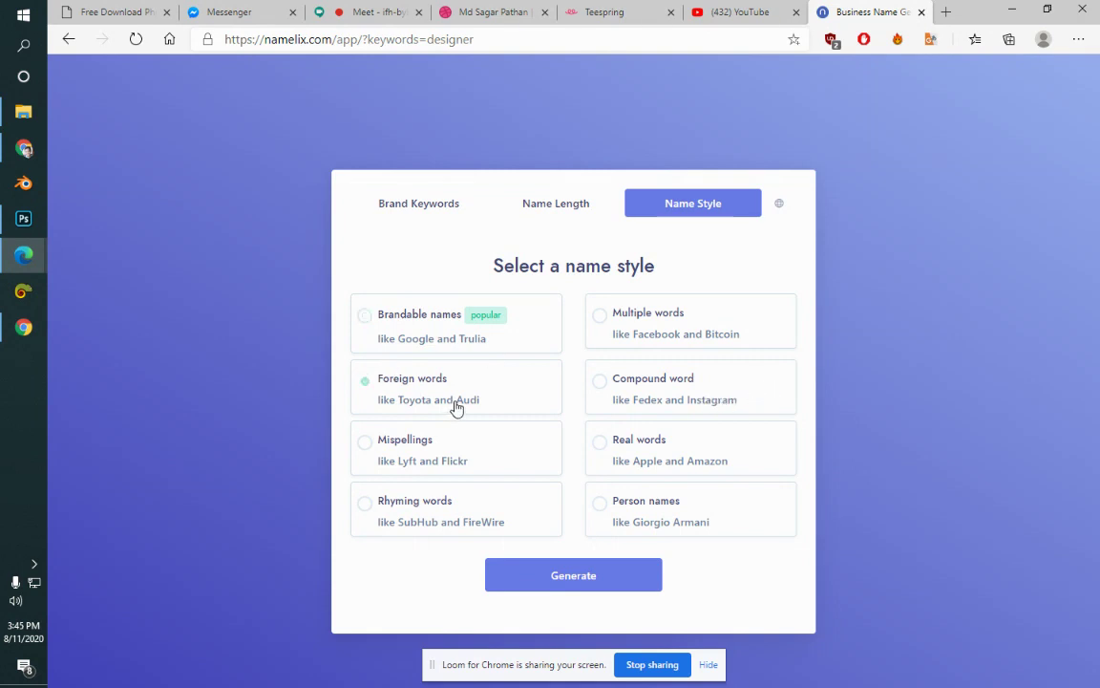
left_click(422, 330)
left_click(401, 391)
left_click(540, 218)
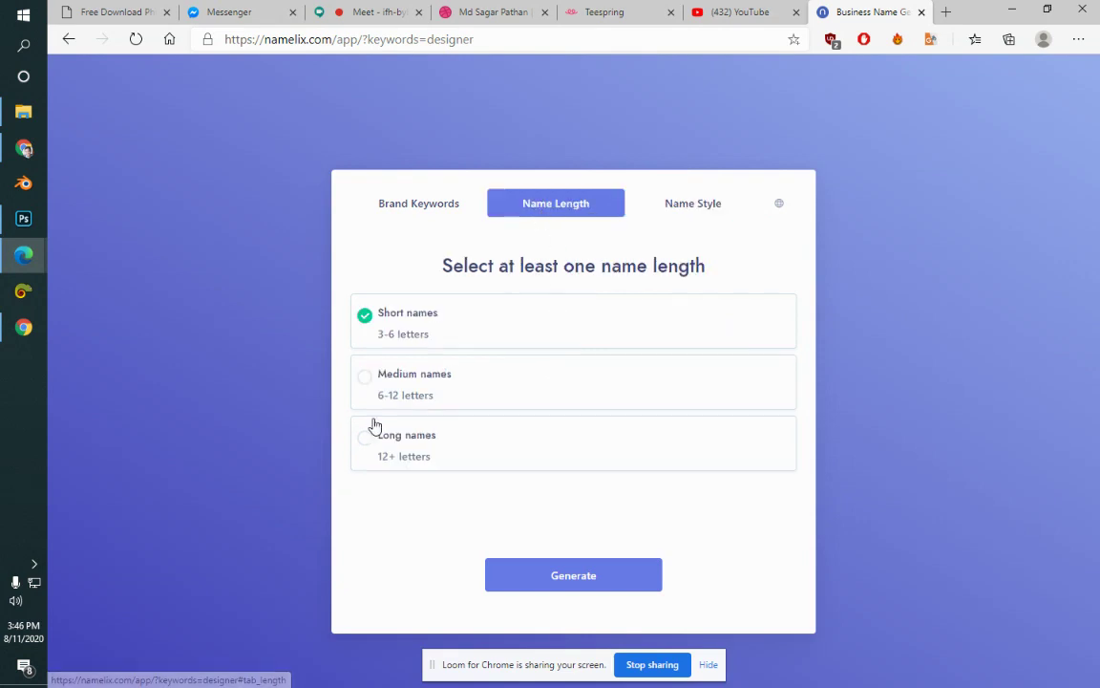
left_click(686, 214)
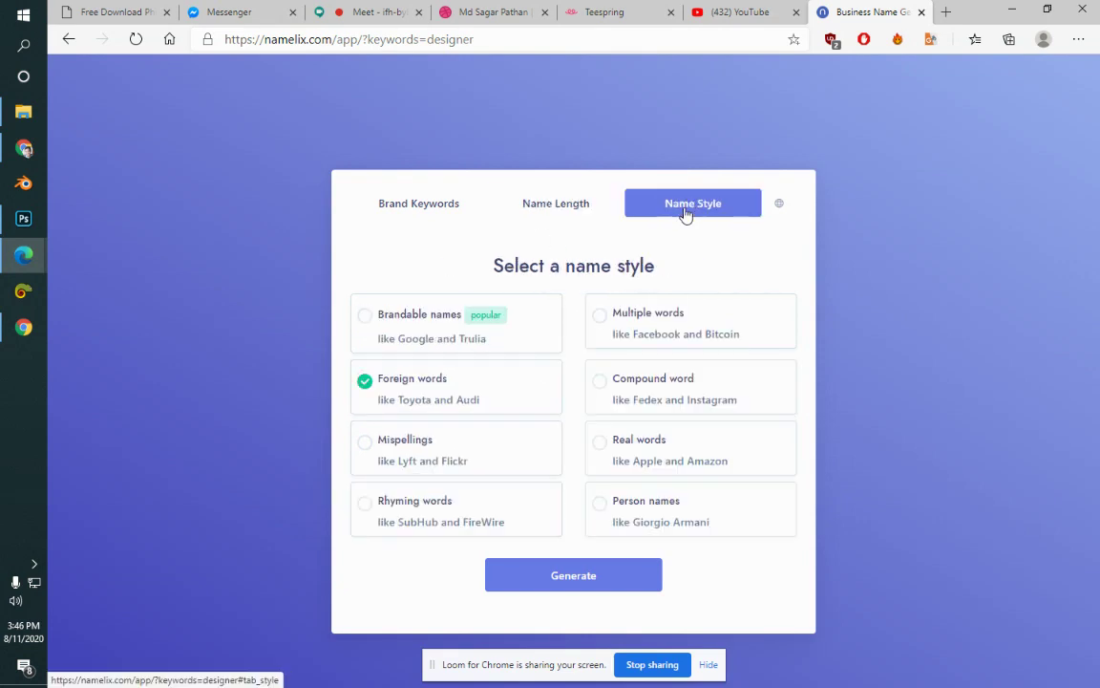
left_click(558, 214)
left_click(590, 576)
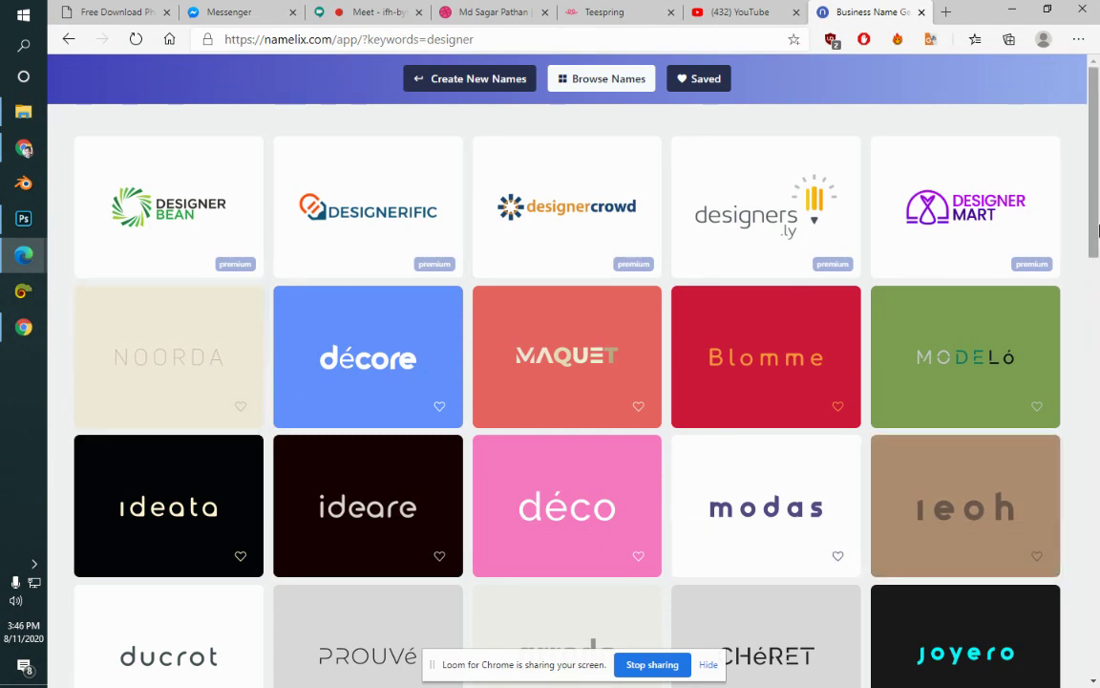
mouse_move(1095, 203)
left_mouse_down()
mouse_move(1097, 304)
mouse_move(1096, 195)
left_mouse_up()
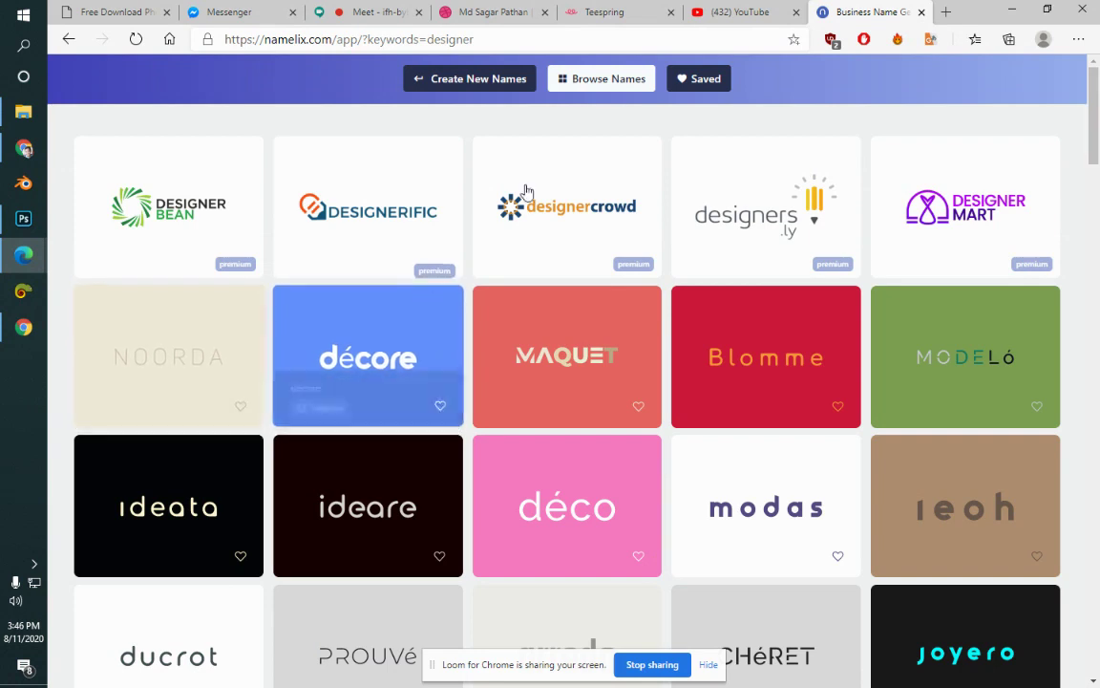
left_click(593, 15)
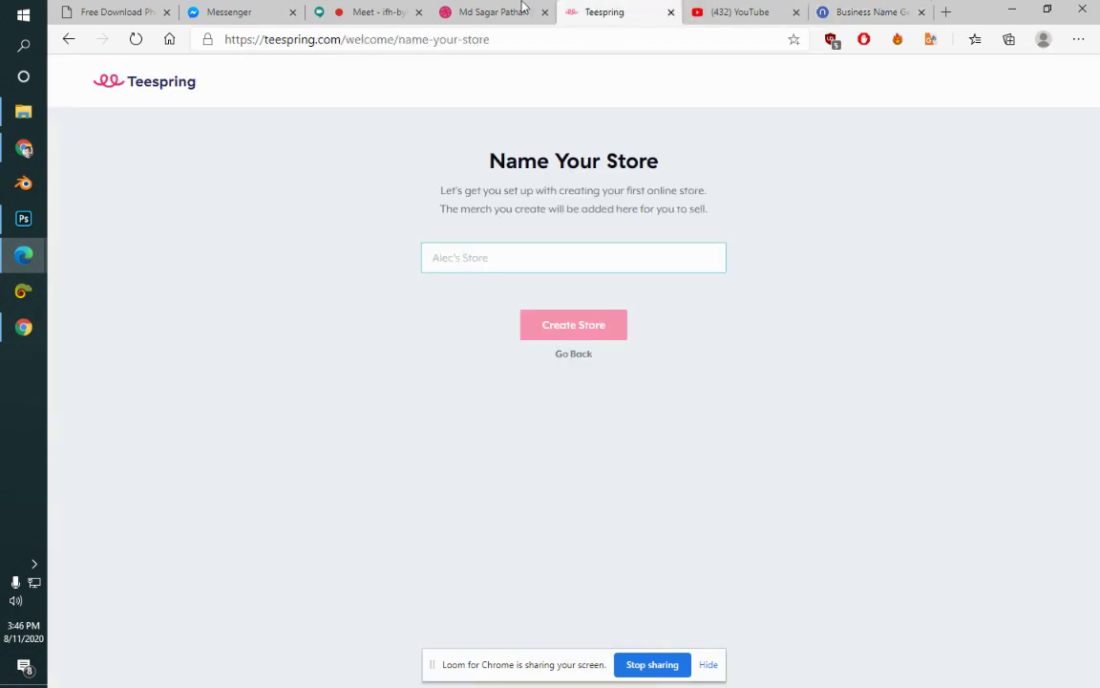
left_click(377, 12)
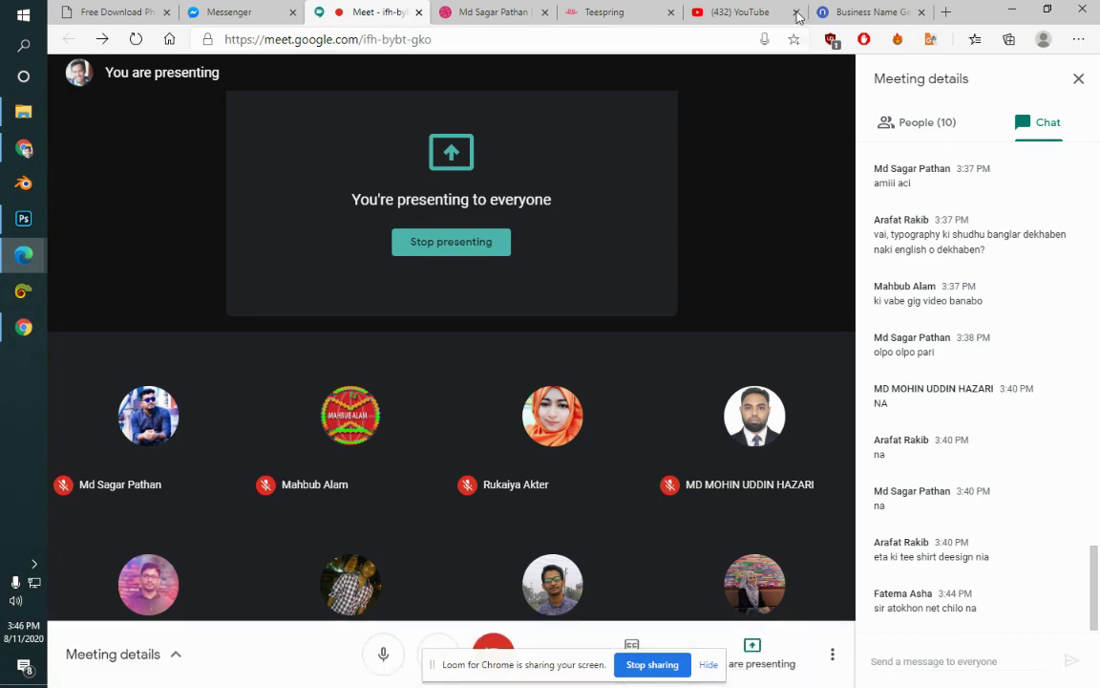
left_click(859, 12)
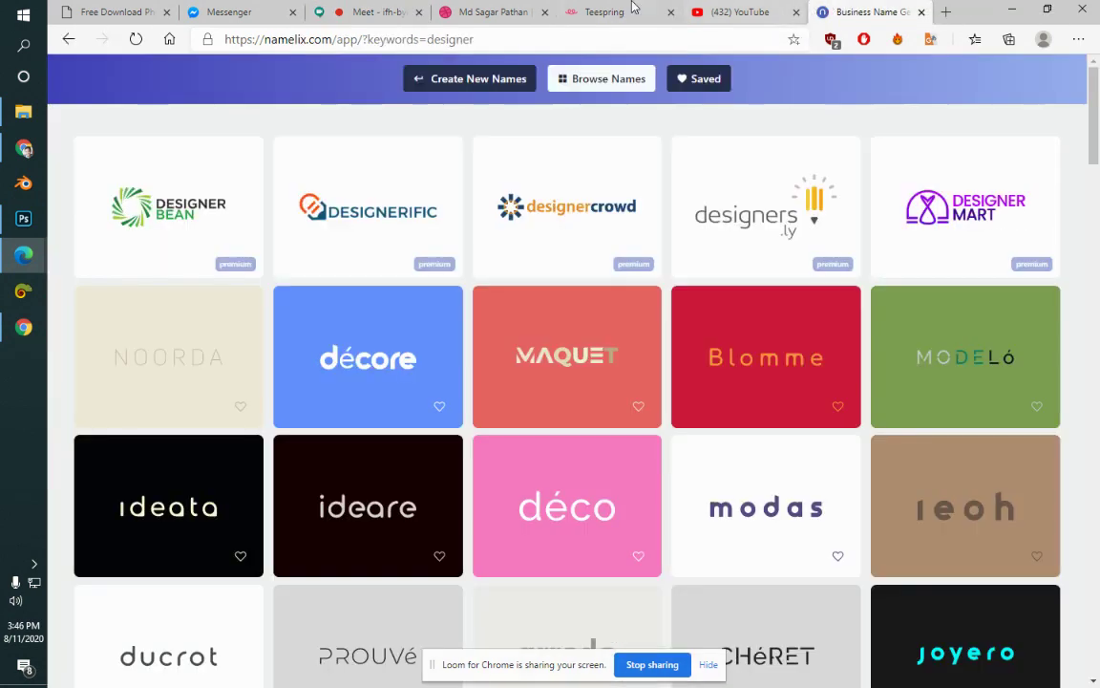
left_click(502, 11)
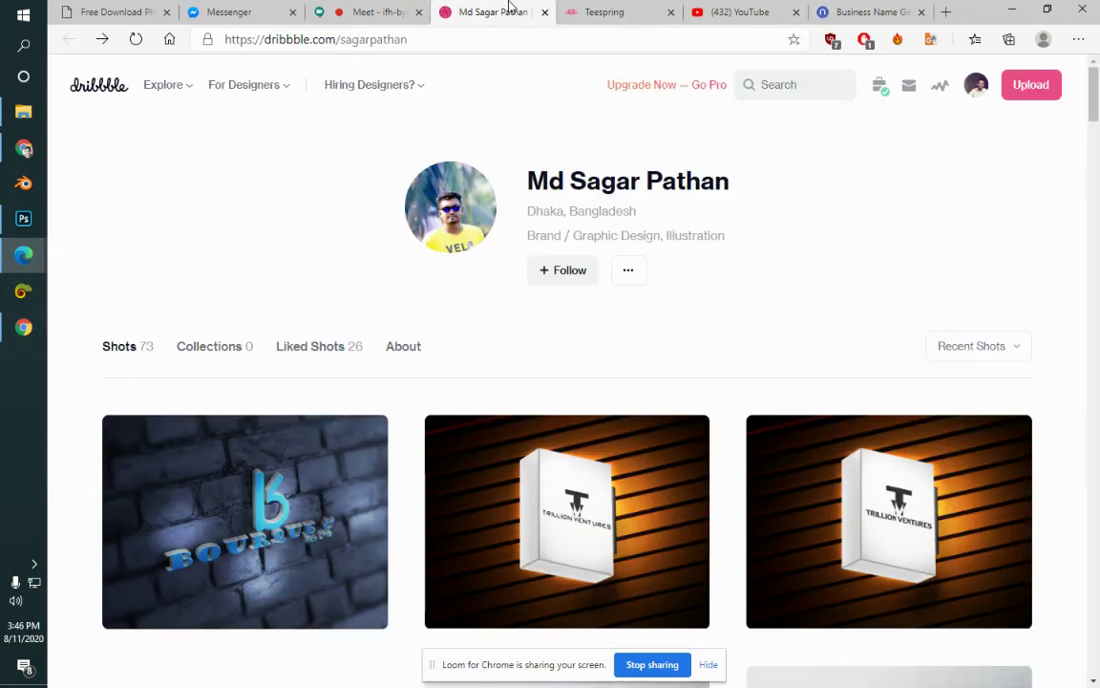
left_click(838, 9)
left_click(377, 10)
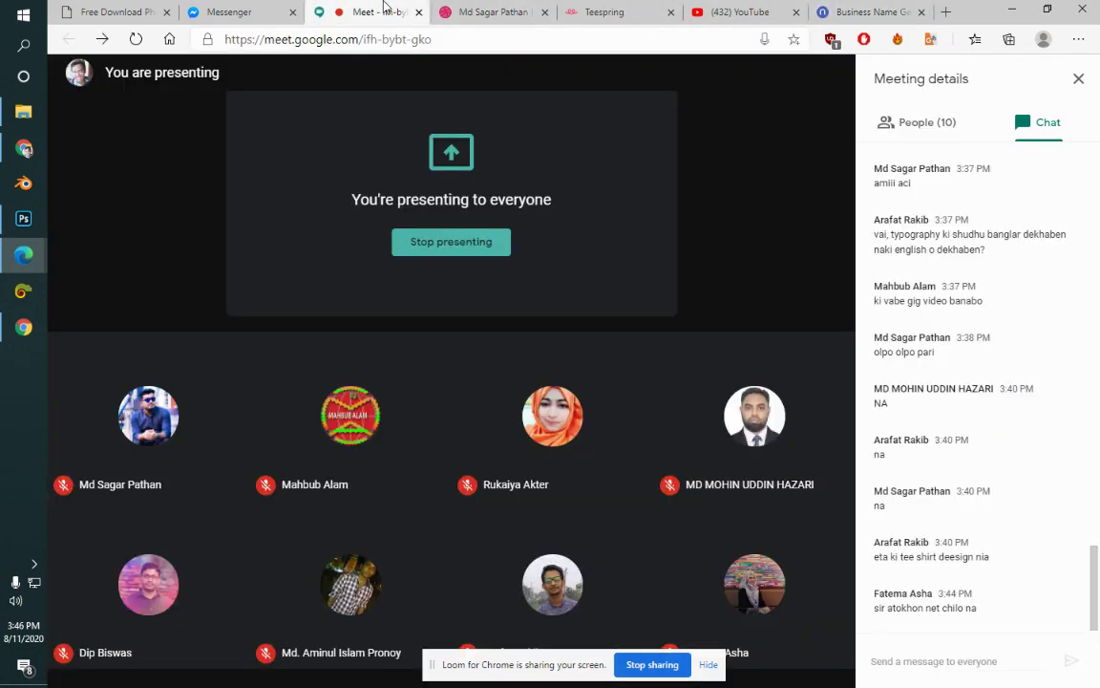
left_click(827, 10)
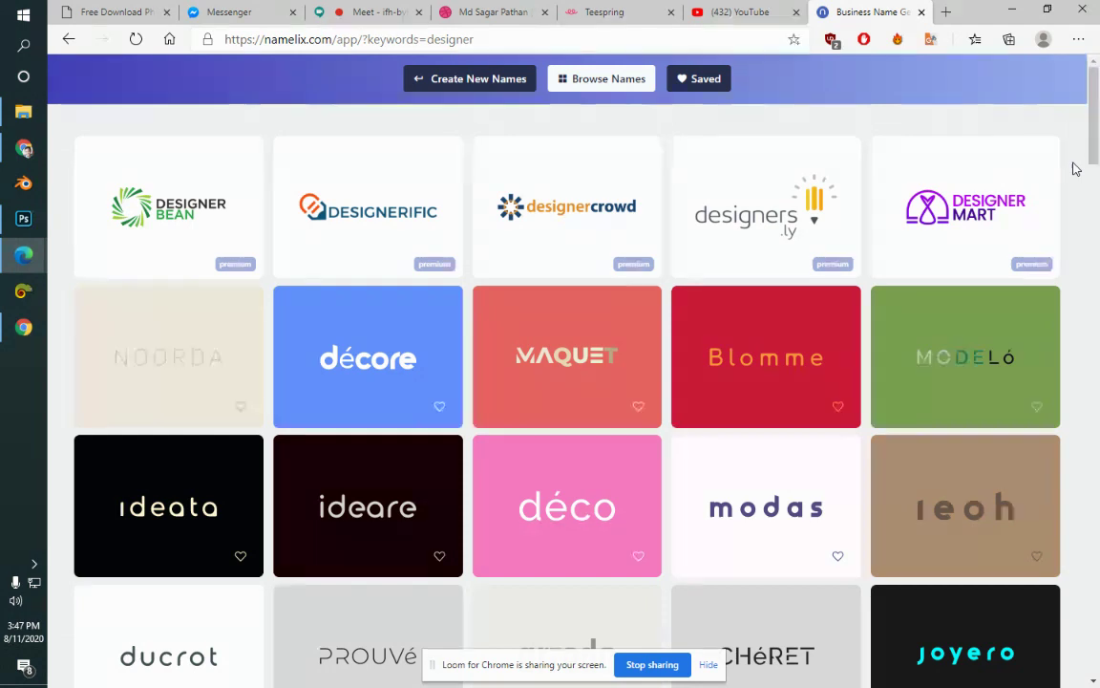
Step: Scroll through the 'designer' name ideas such as NOORDA, décore, MAQUET and Blomme
scroll(1075, 168, "down", 2)
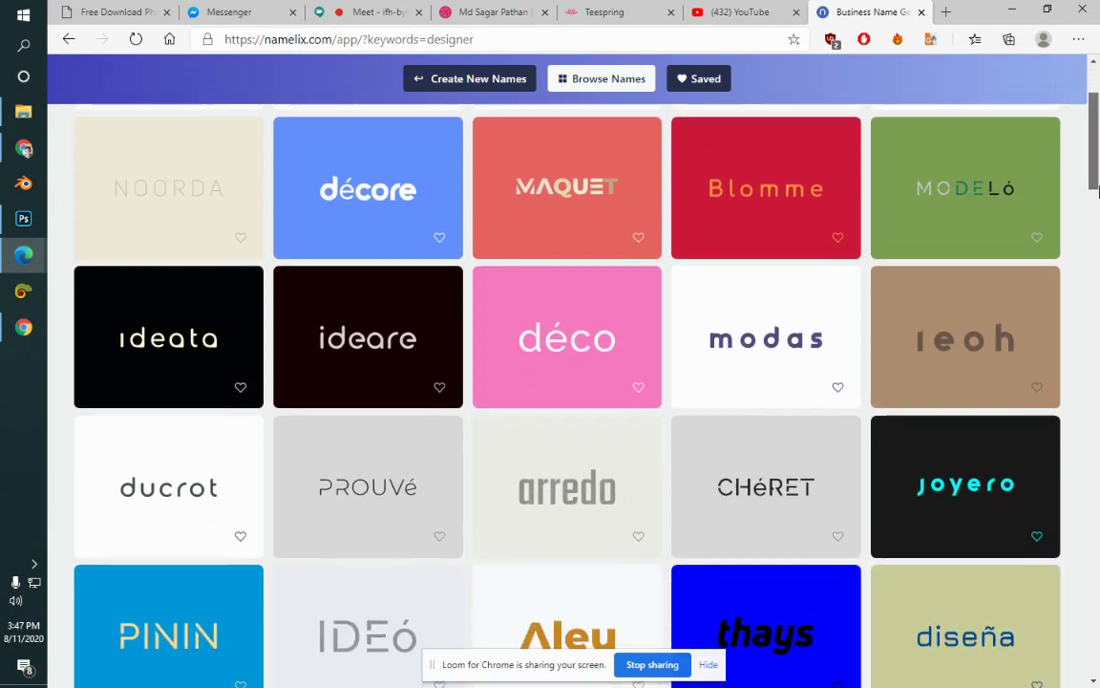
scroll(1095, 191, "up", 2)
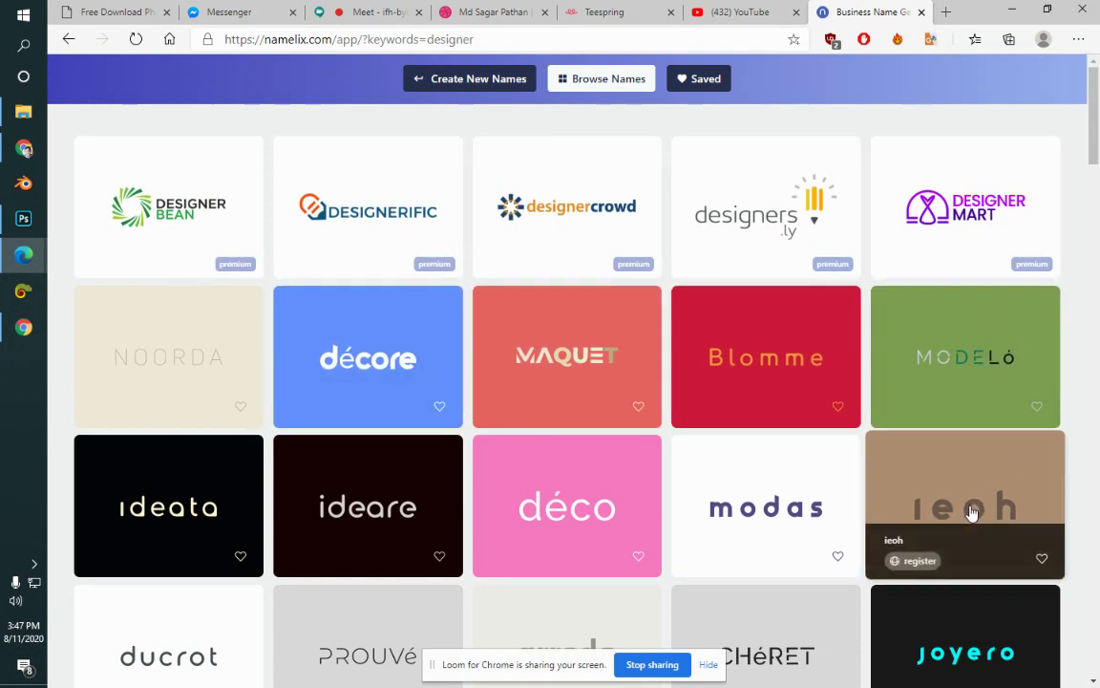
scroll(974, 278, "down", 3)
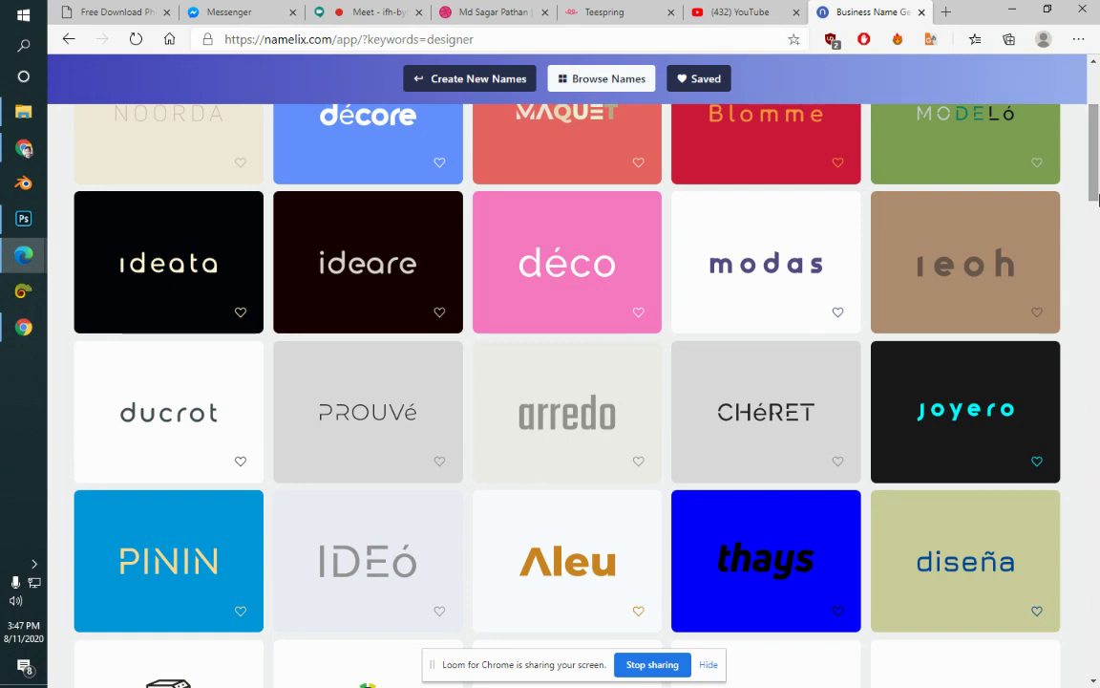
left_click_drag(1095, 184, 1087, 332)
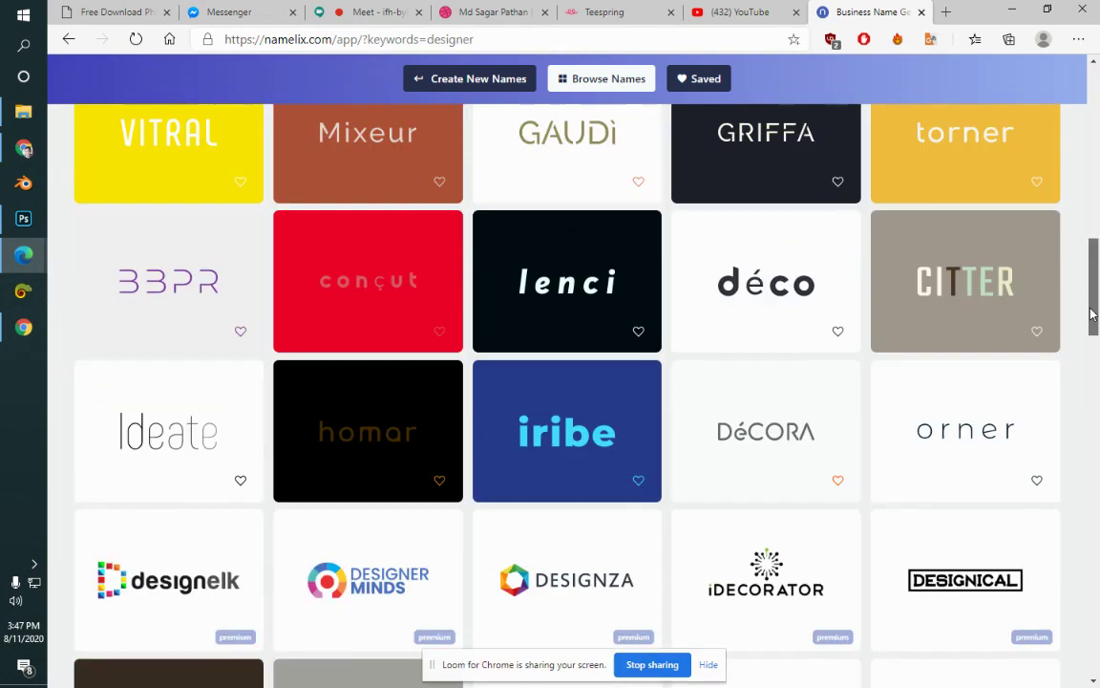
mouse_move(1087, 332)
left_mouse_down()
mouse_move(1094, 304)
mouse_move(1078, 466)
left_mouse_up()
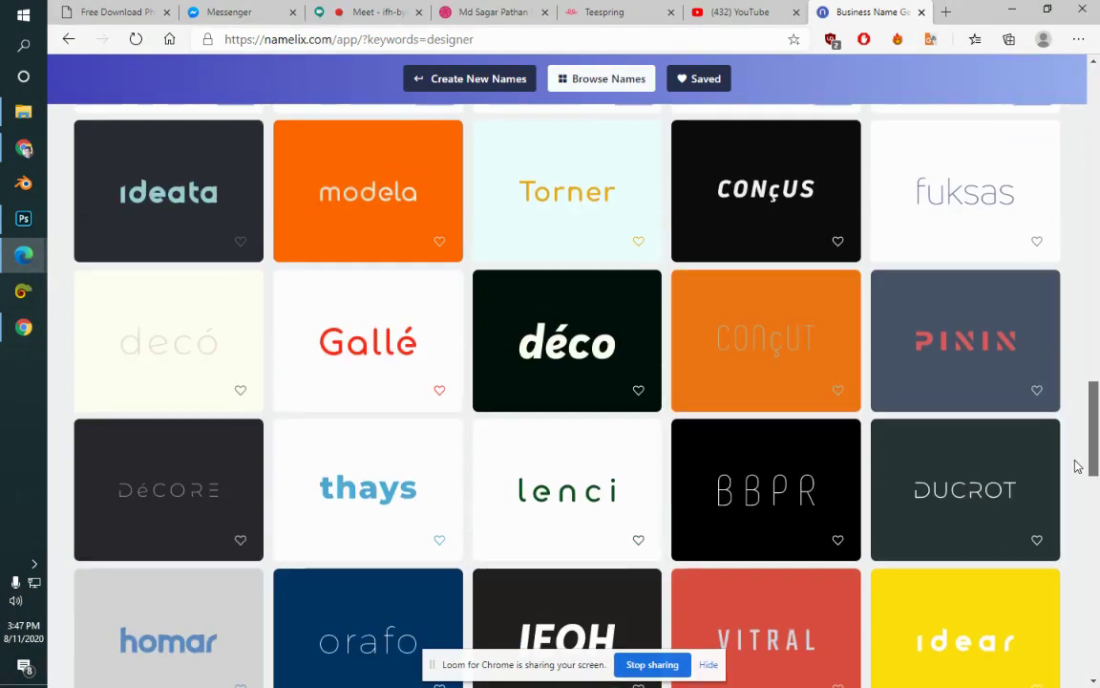
left_click_drag(1078, 466, 1091, 545)
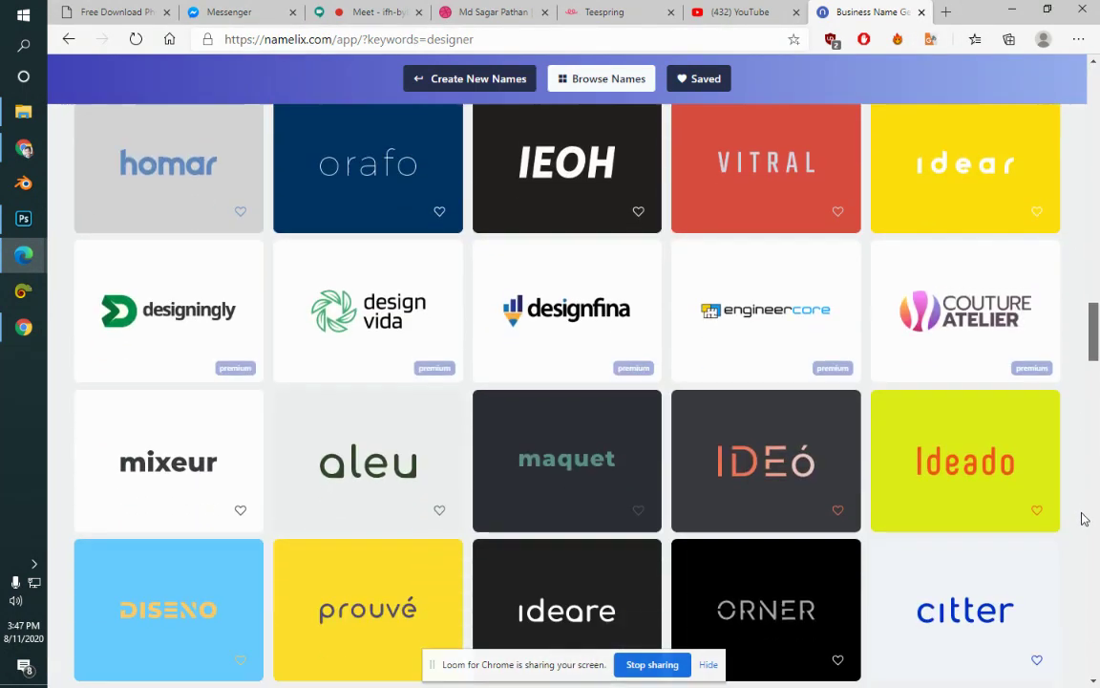
scroll(1091, 544, "down", 1)
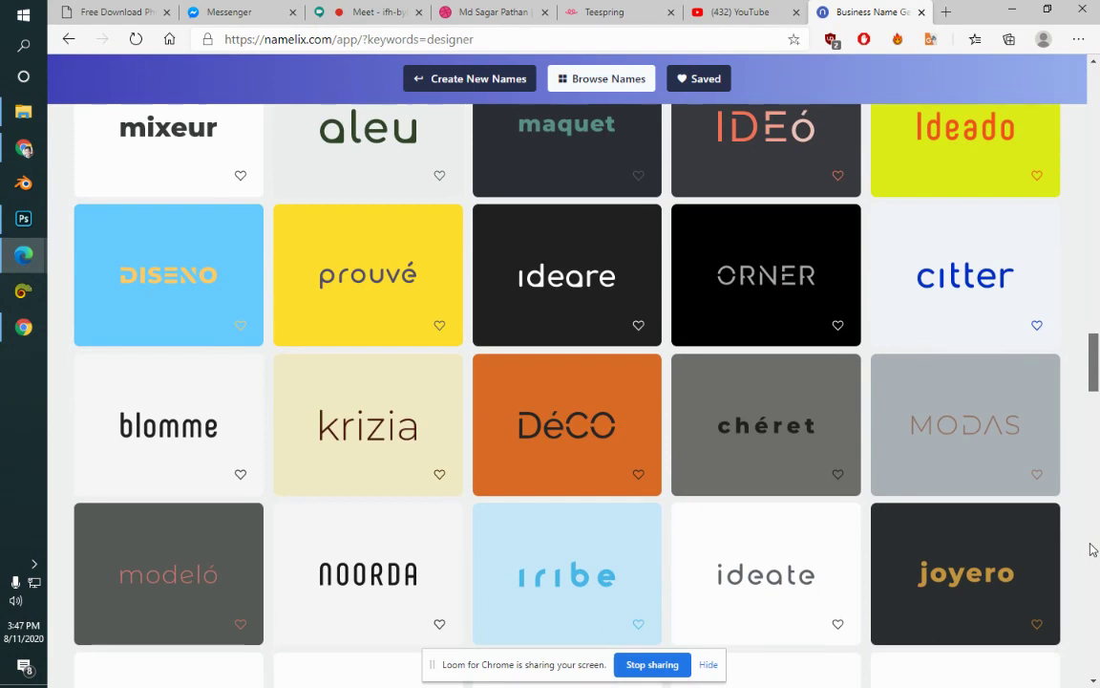
scroll(1092, 549, "down", 3)
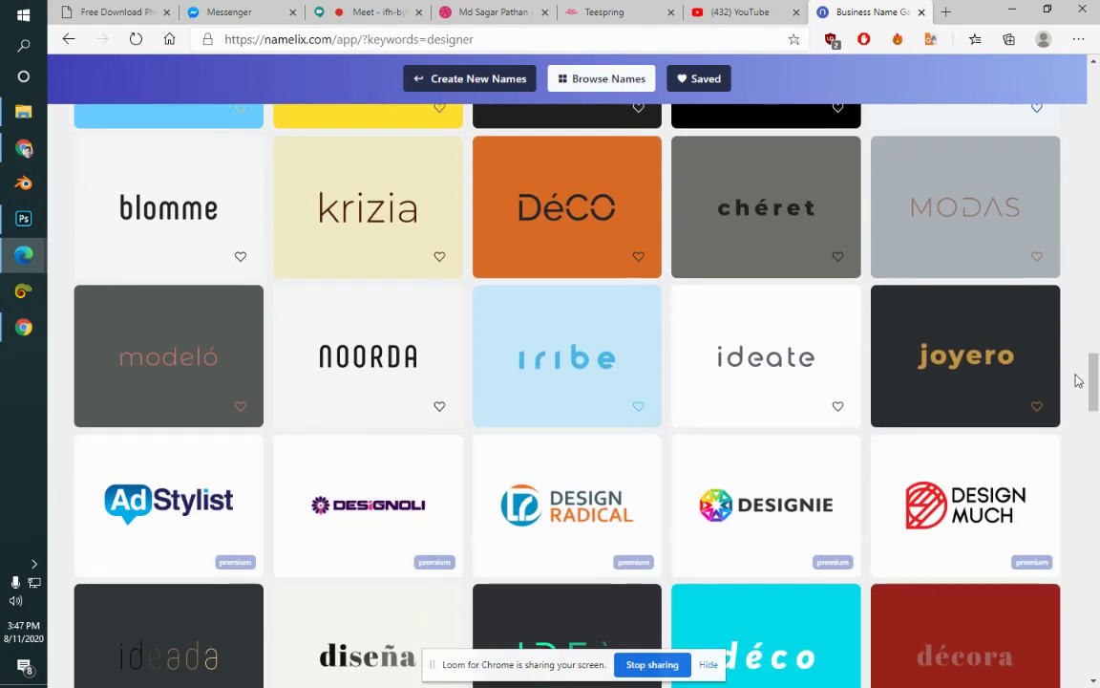
left_click_drag(1093, 381, 1097, 458)
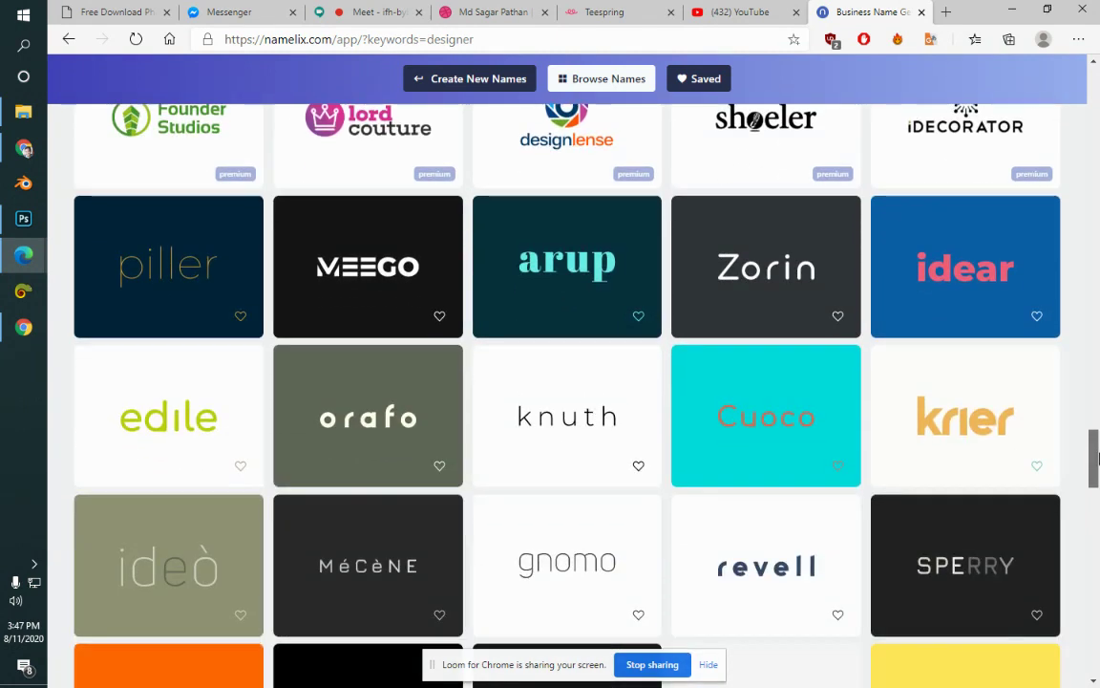
mouse_move(1098, 459)
left_mouse_down()
mouse_move(1097, 497)
mouse_move(1098, 96)
left_mouse_up()
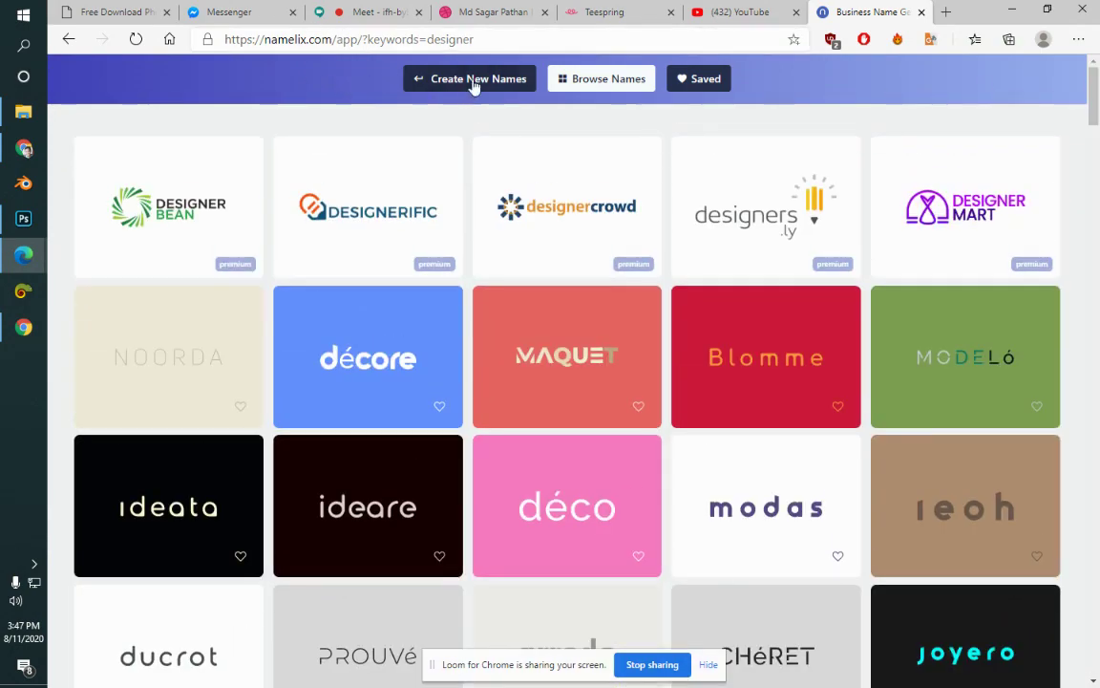
Step: Regenerate the 'designer' names using the Brandable names style instead of Foreign words
left_click(68, 39)
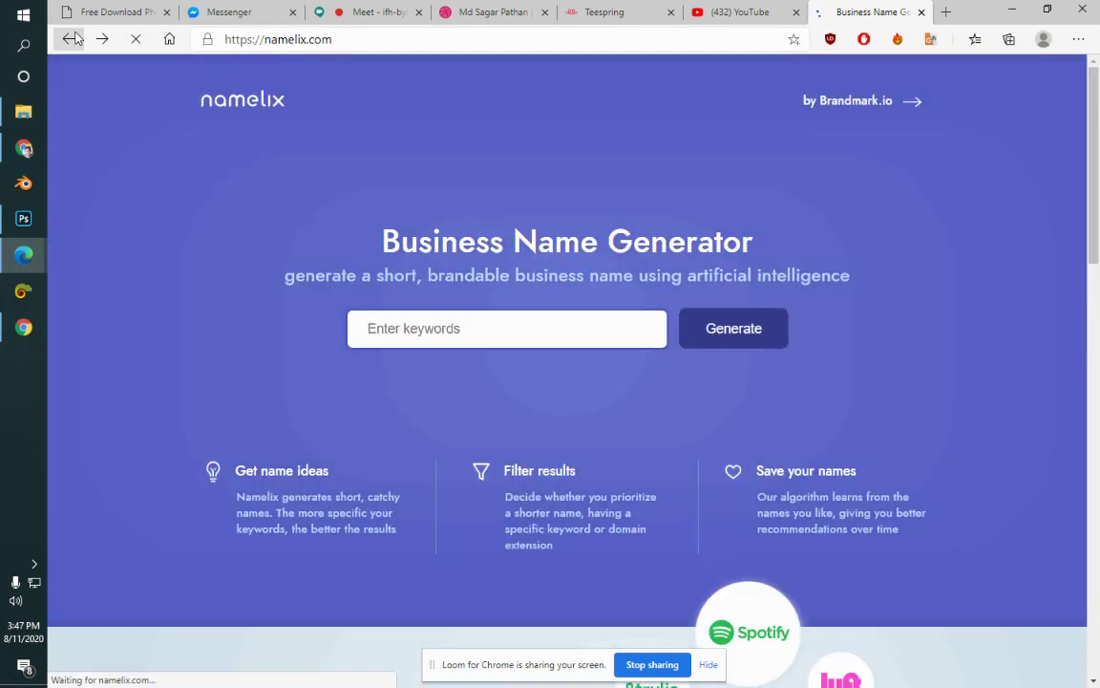
left_click(750, 336)
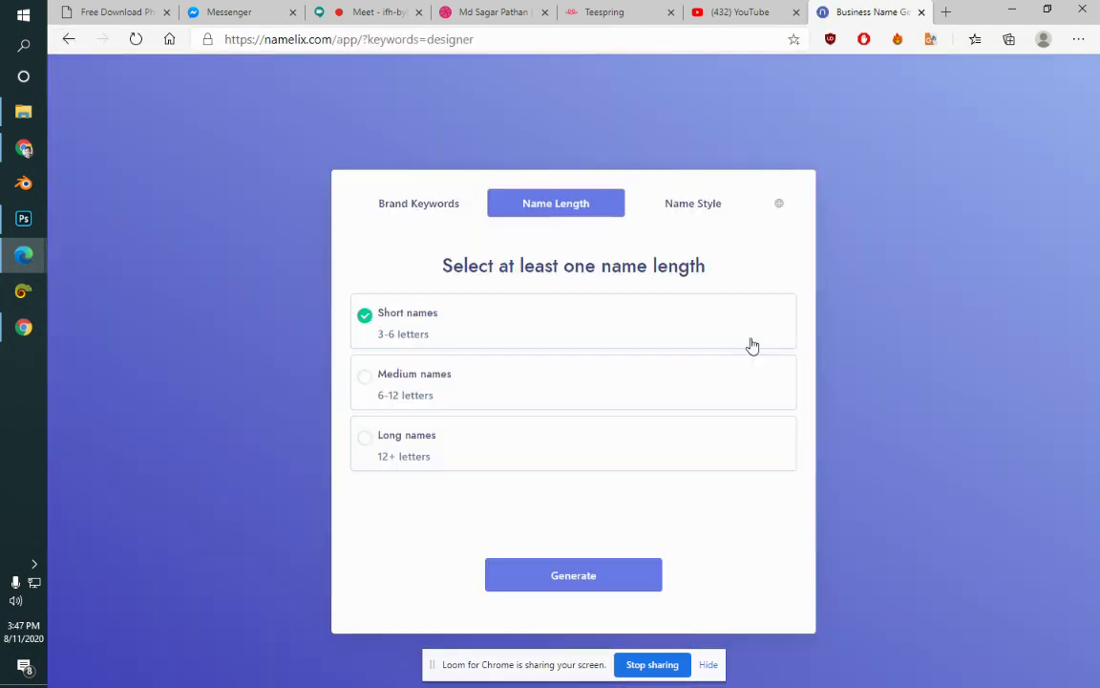
left_click(632, 197)
left_click(442, 317)
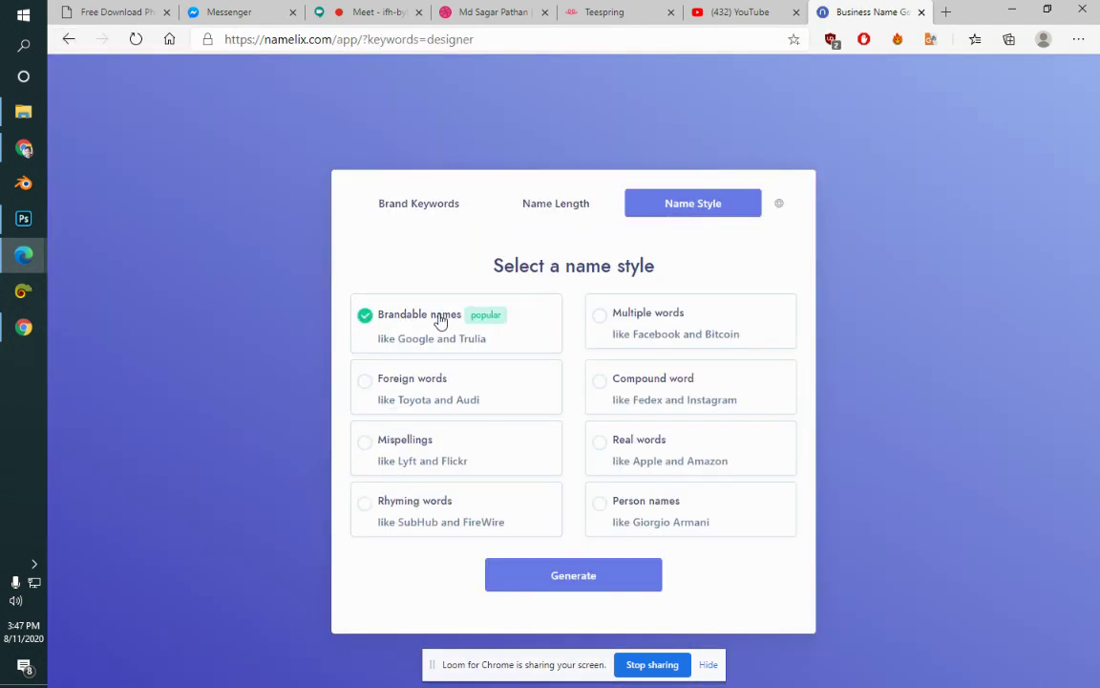
left_click(608, 578)
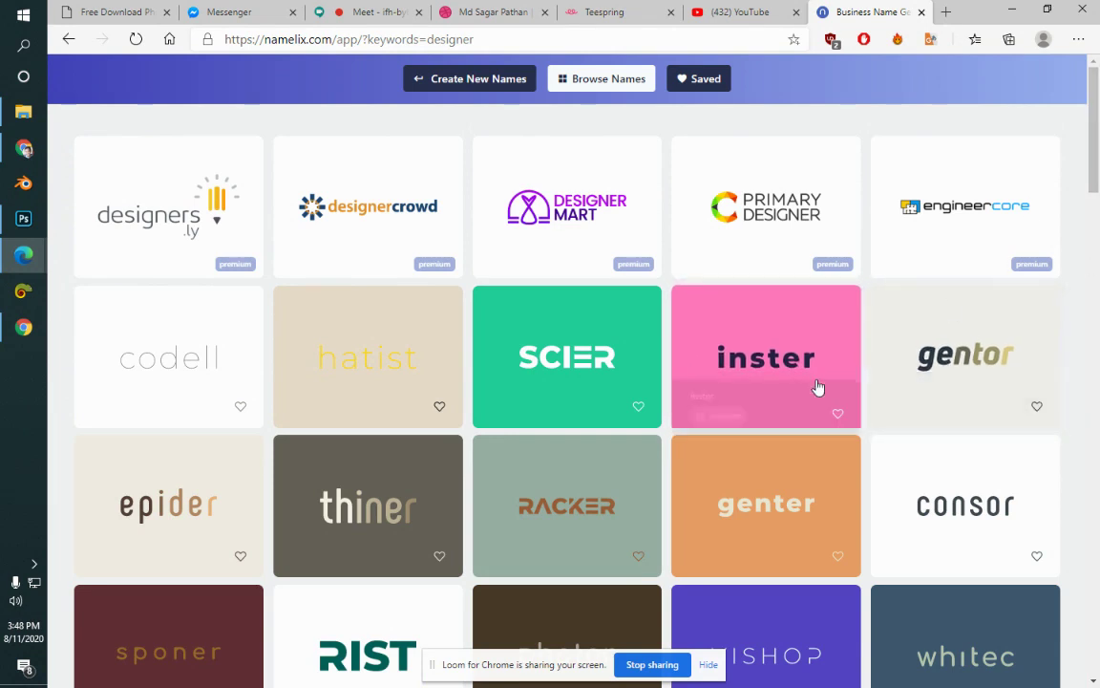
Step: Browse the brandable names like codell and hatist, then return to the Namelix home page
left_click_drag(1094, 170, 1096, 409)
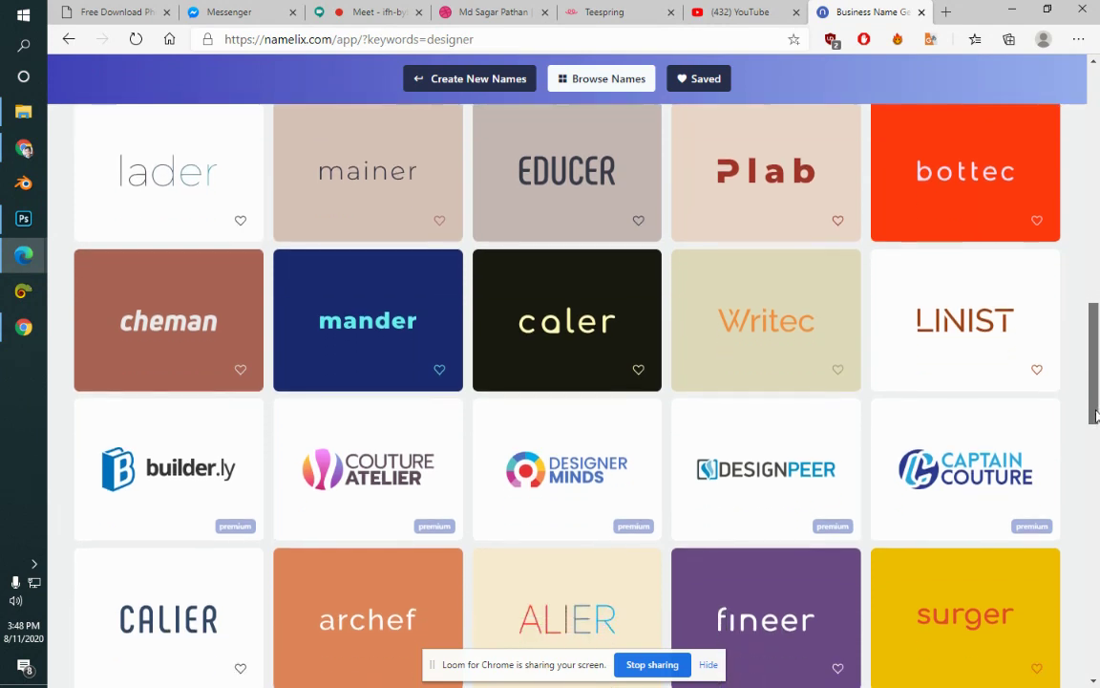
left_click_drag(1096, 409, 1093, 455)
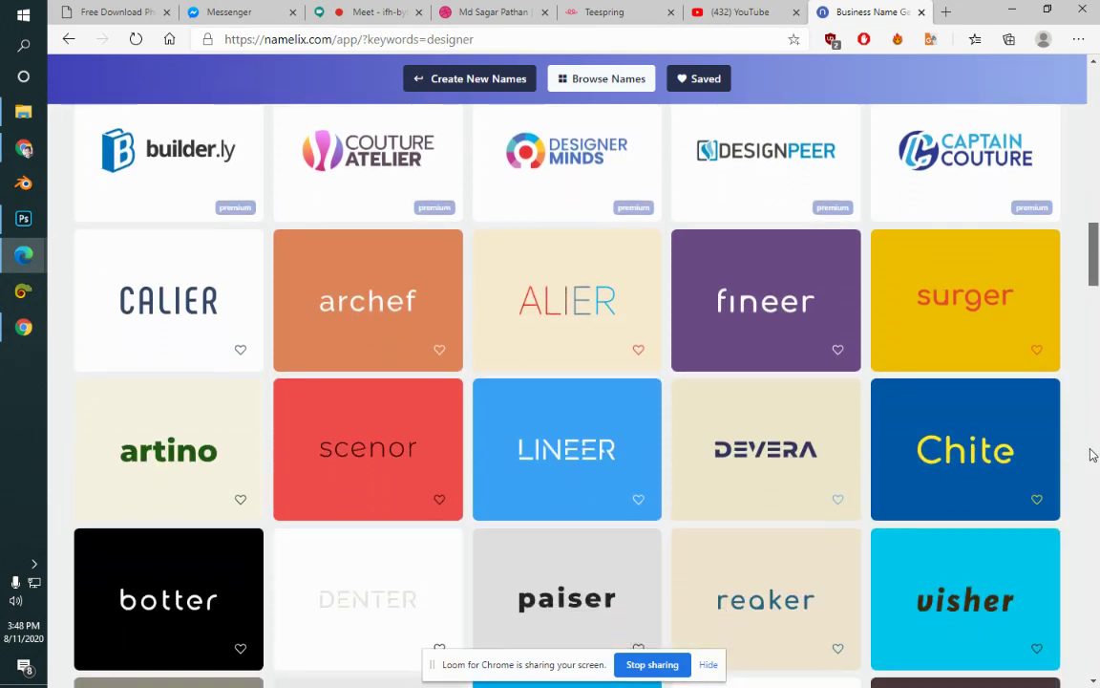
scroll(1091, 459, "down", 3)
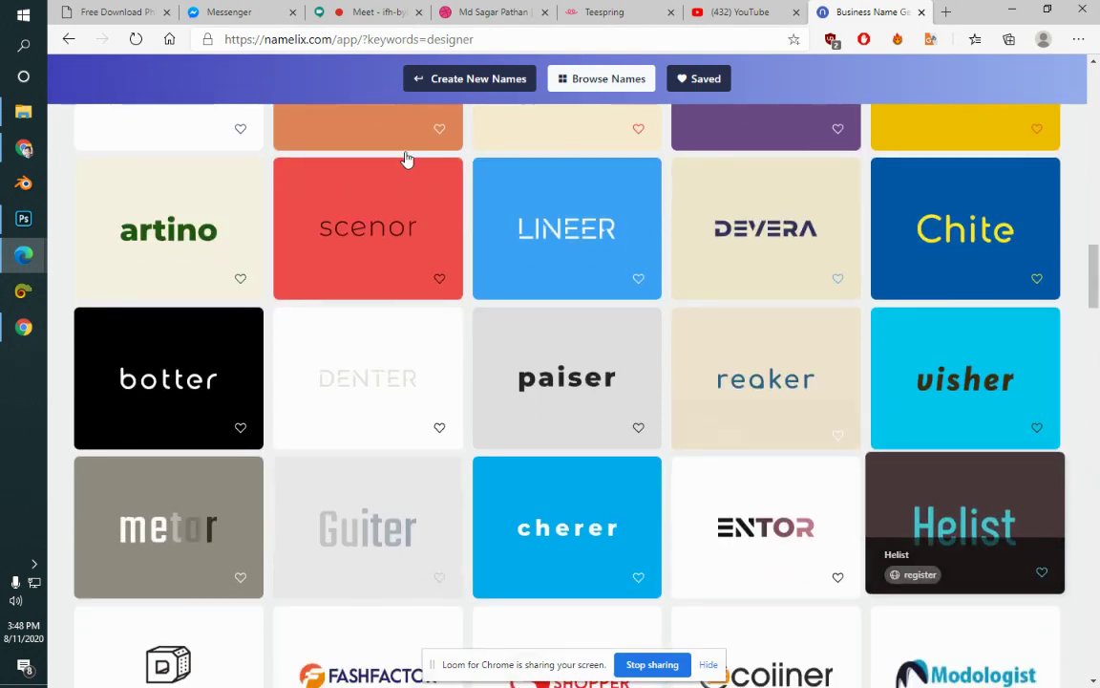
left_click(68, 39)
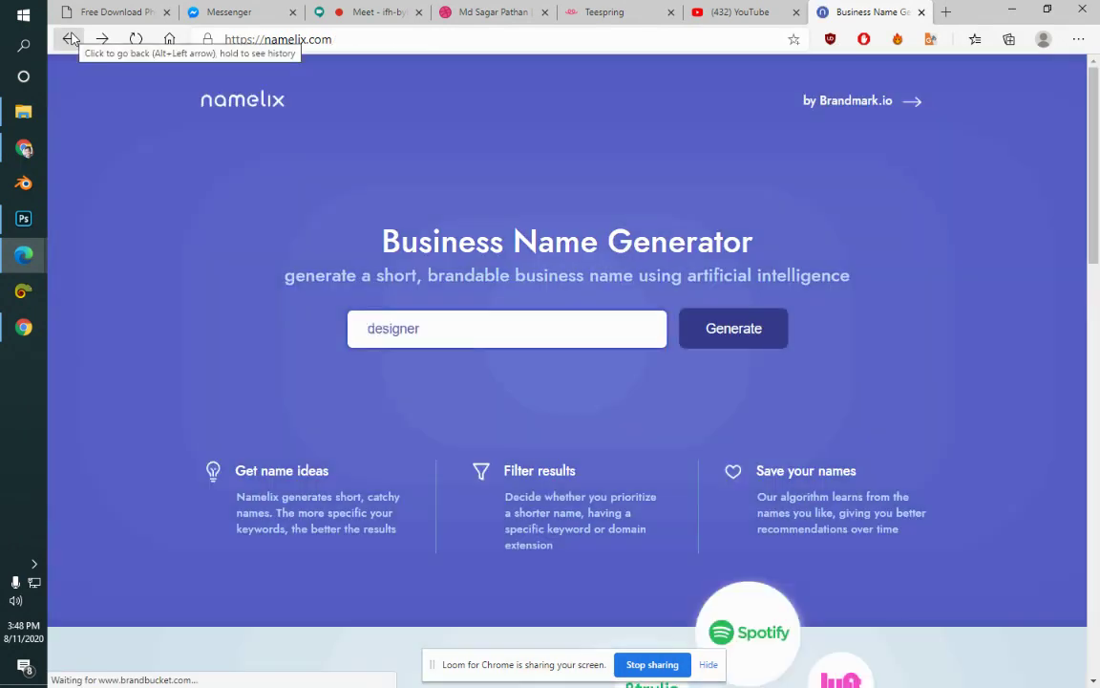
Step: Regenerate 'designer' names with Medium names included alongside Short ones
left_click(711, 338)
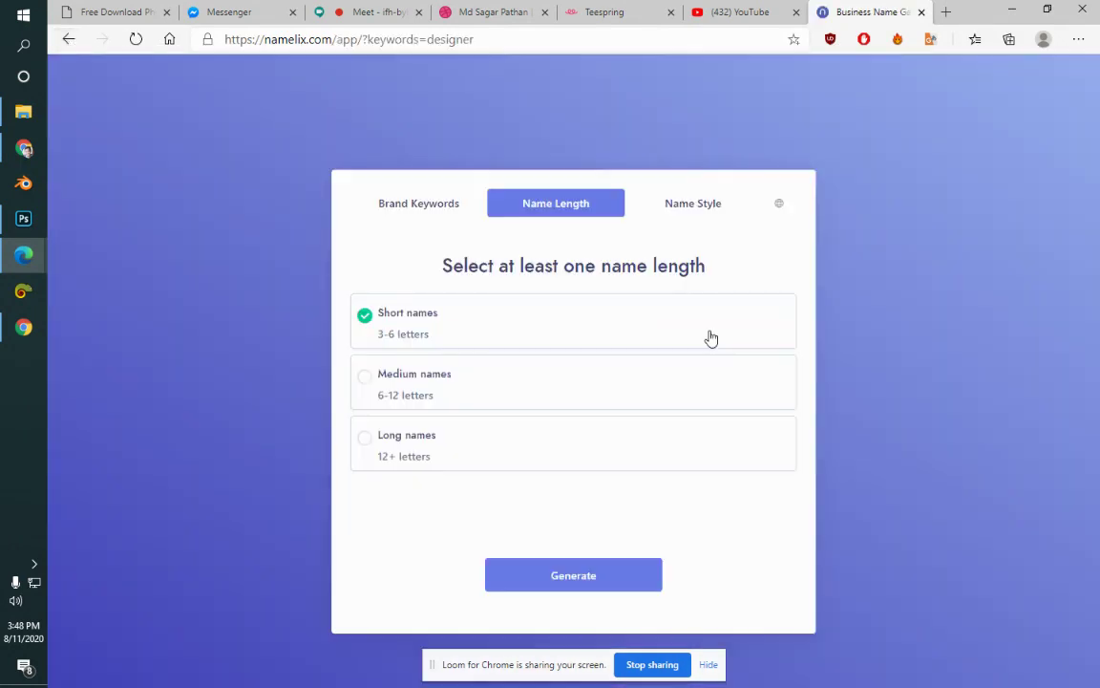
left_click(437, 395)
left_click(542, 575)
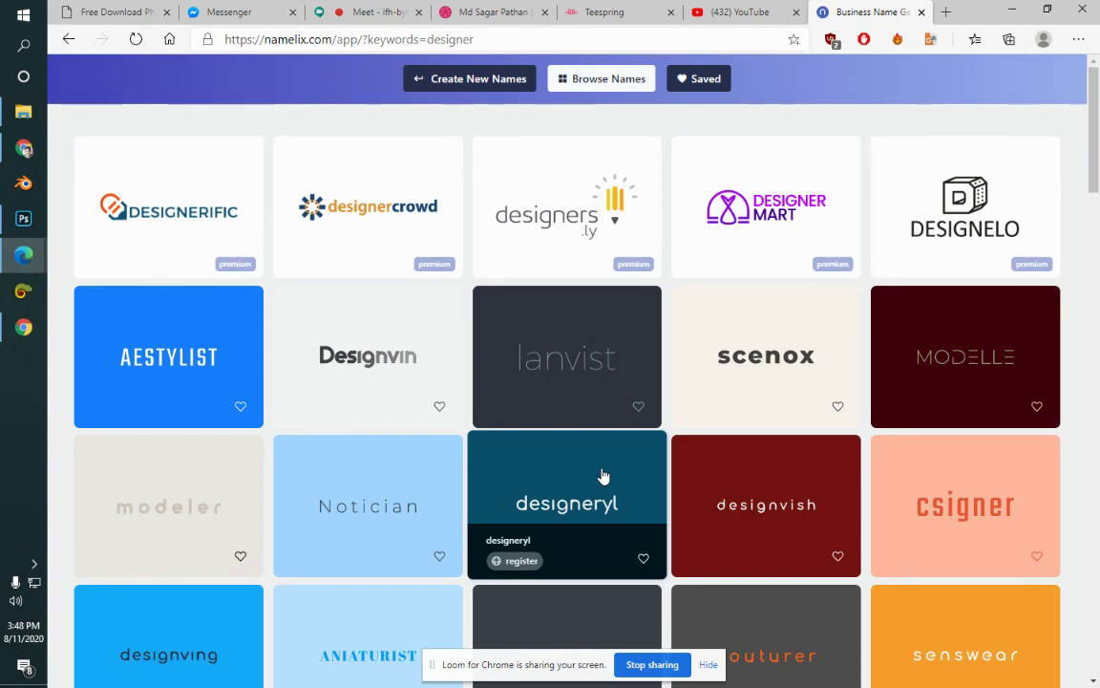
Step: Scroll the medium-length results, then change the Namelix keyword to 'design'
scroll(603, 474, "down", 5)
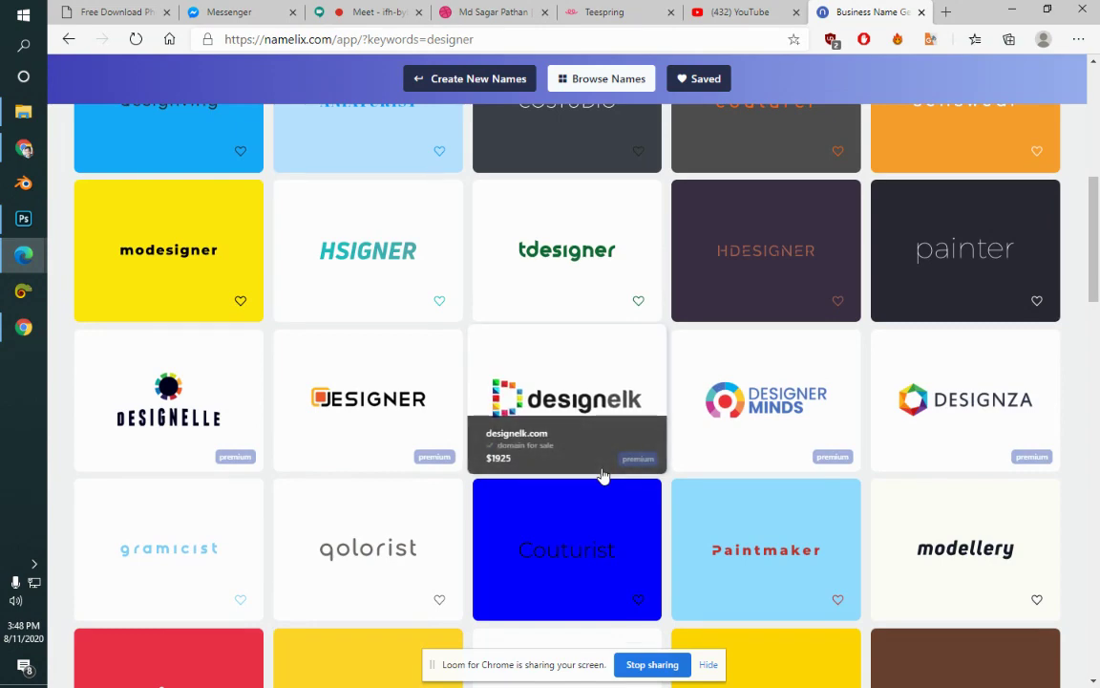
scroll(602, 475, "down", 5)
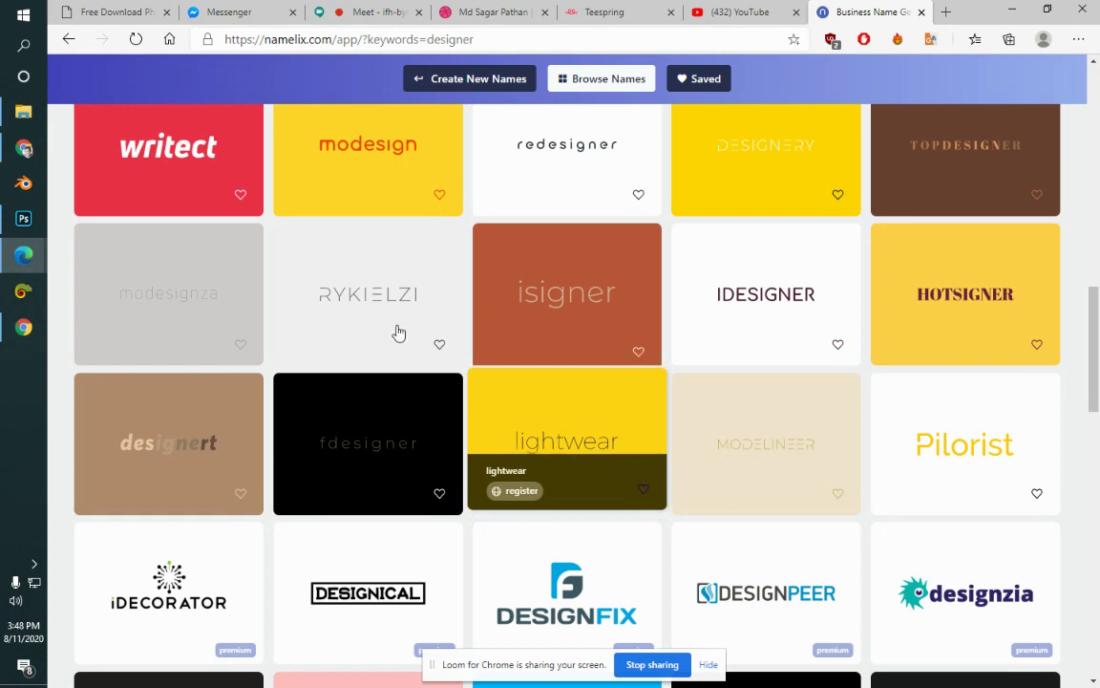
left_click(68, 39)
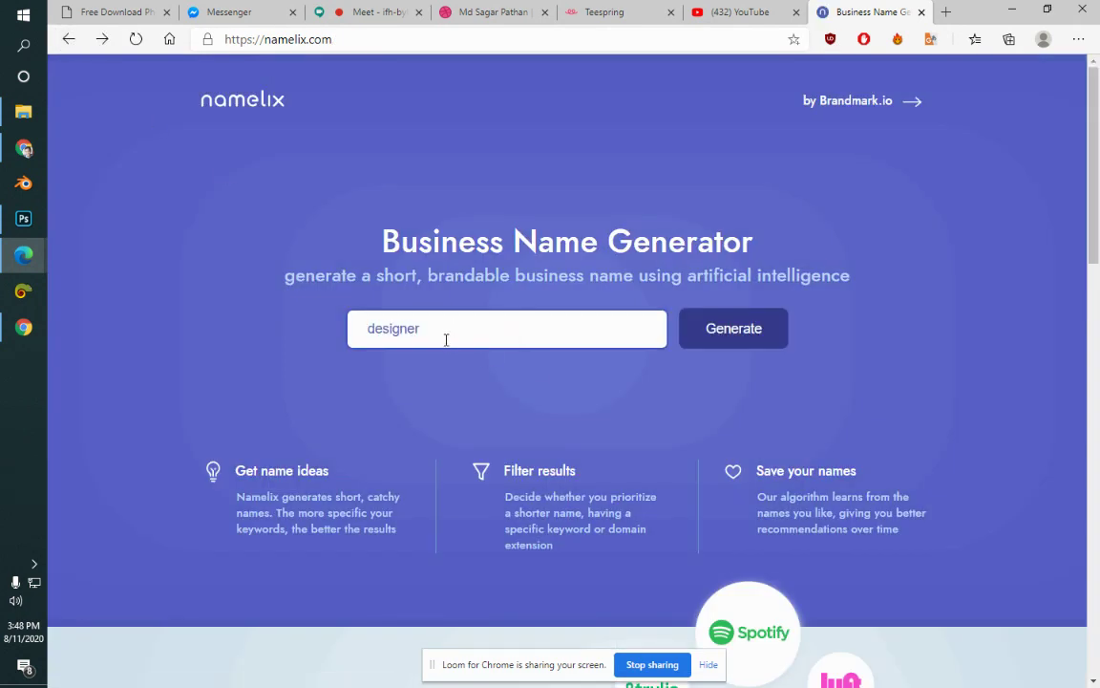
left_click(445, 335)
key("BackSpace")
key("BackSpace")
key("Return")
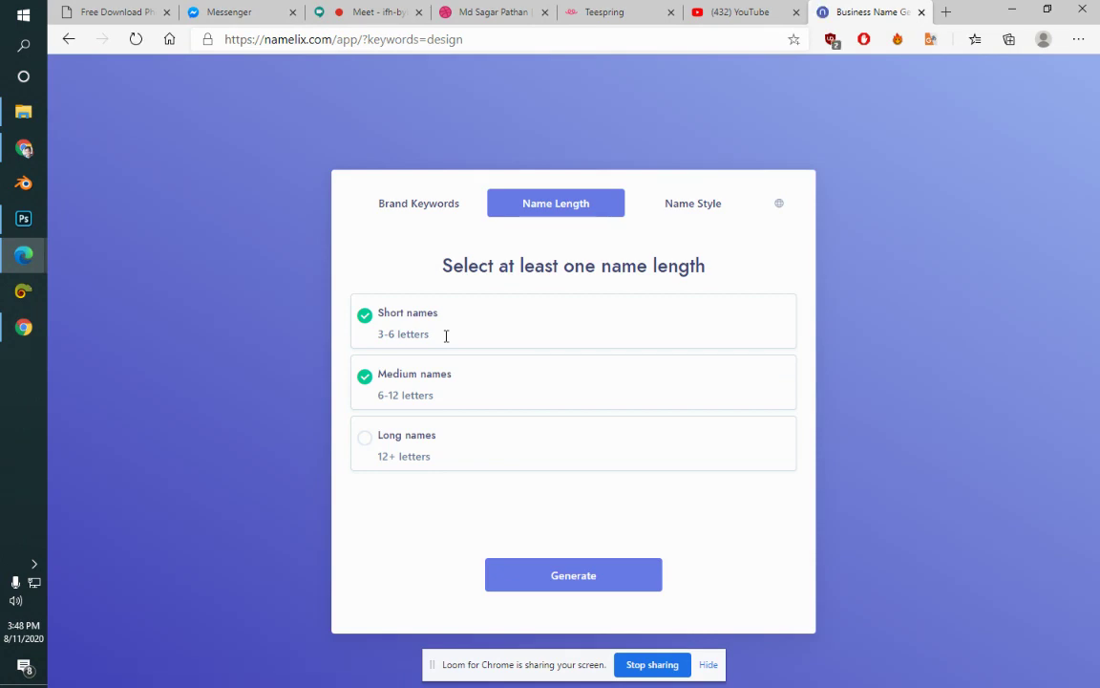
Step: Generate names for 'design' and open the SKETCHRY result as a Brandmark logo
left_click(694, 211)
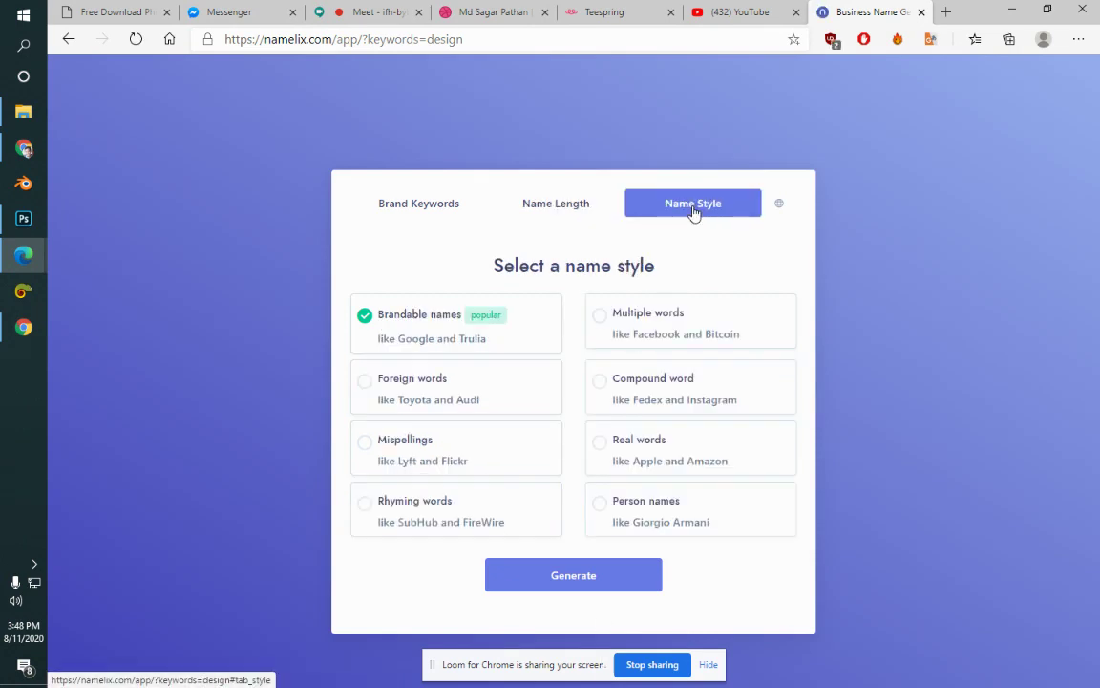
left_click(554, 200)
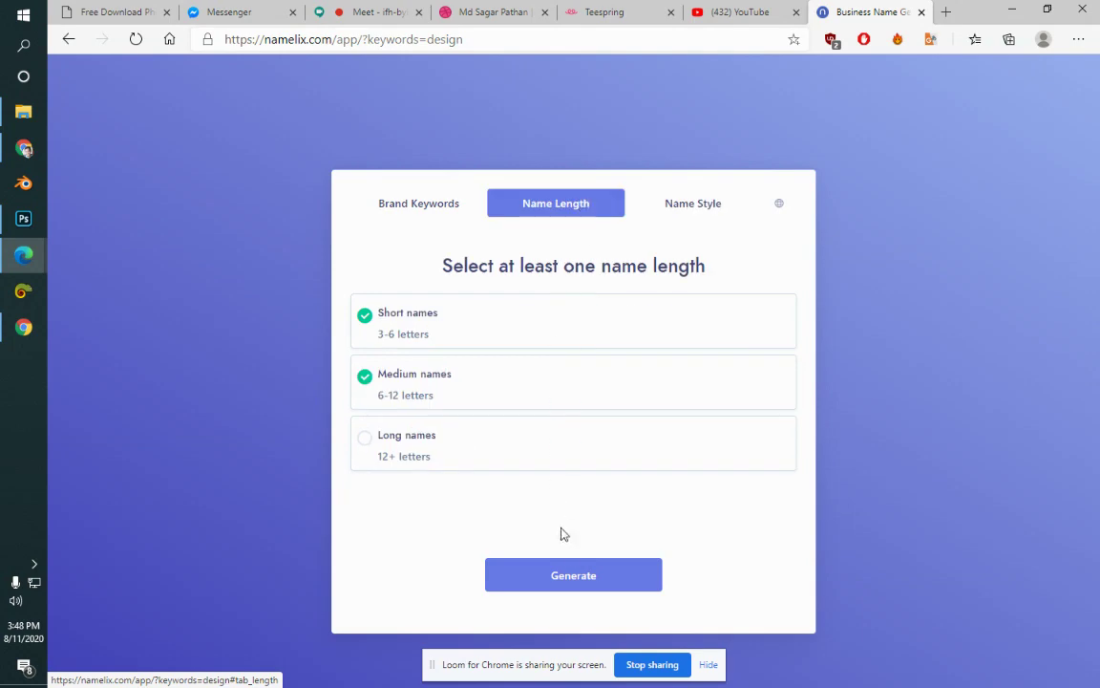
left_click(576, 575)
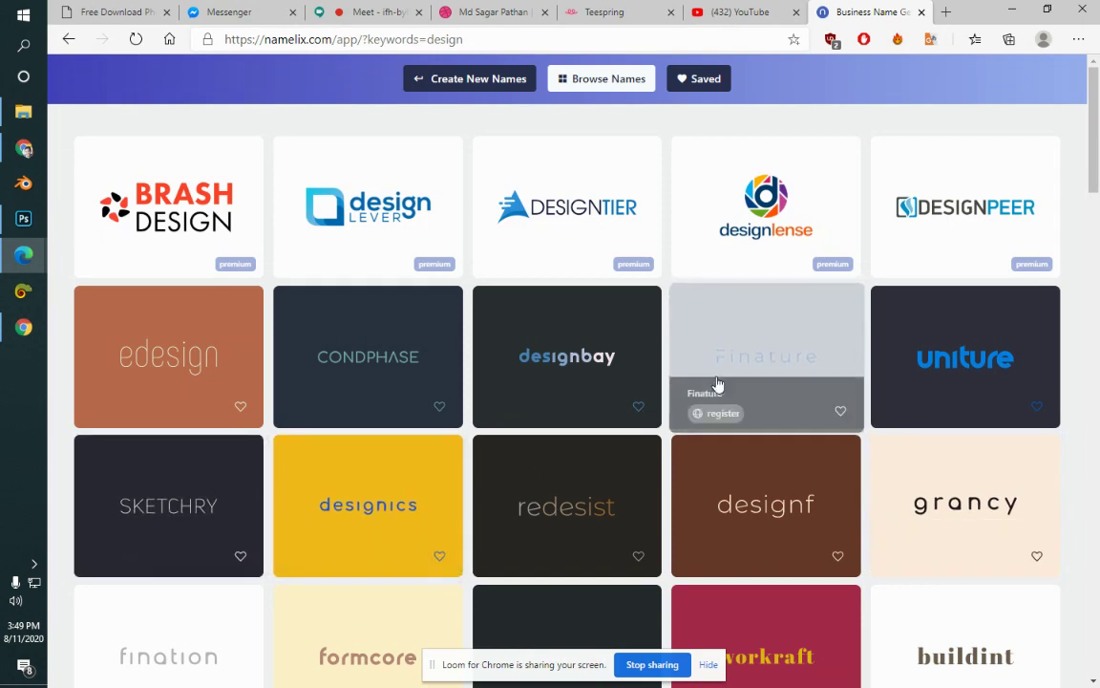
mouse_move(1097, 182)
left_mouse_down()
mouse_move(1097, 212)
mouse_move(1097, 178)
left_mouse_up()
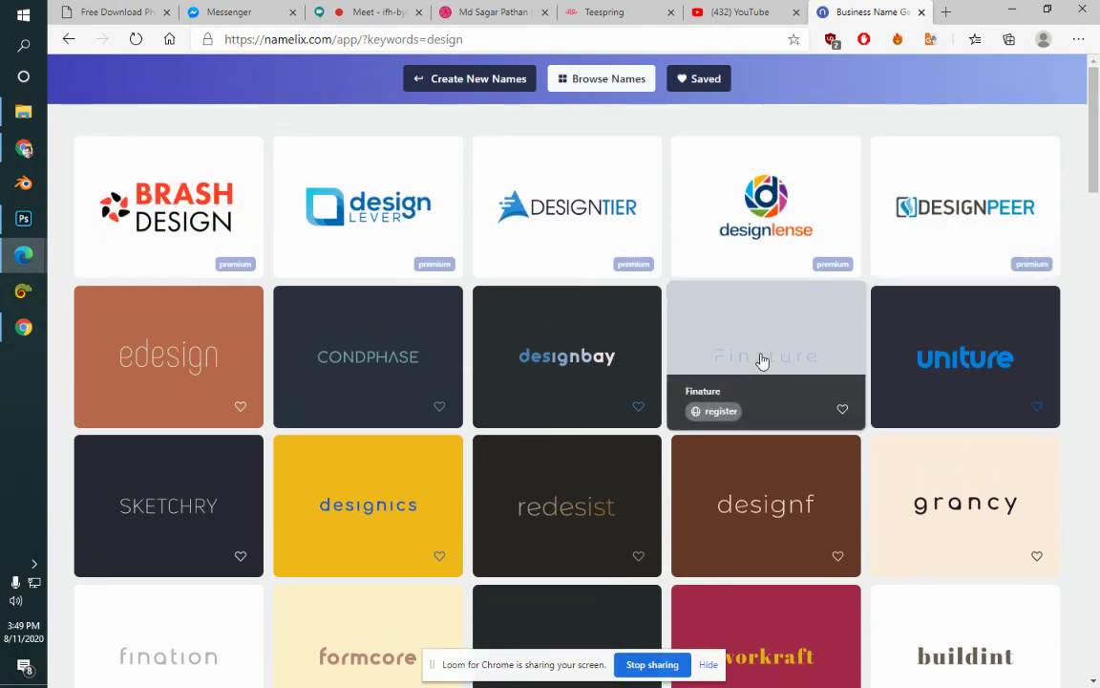
left_click(153, 509)
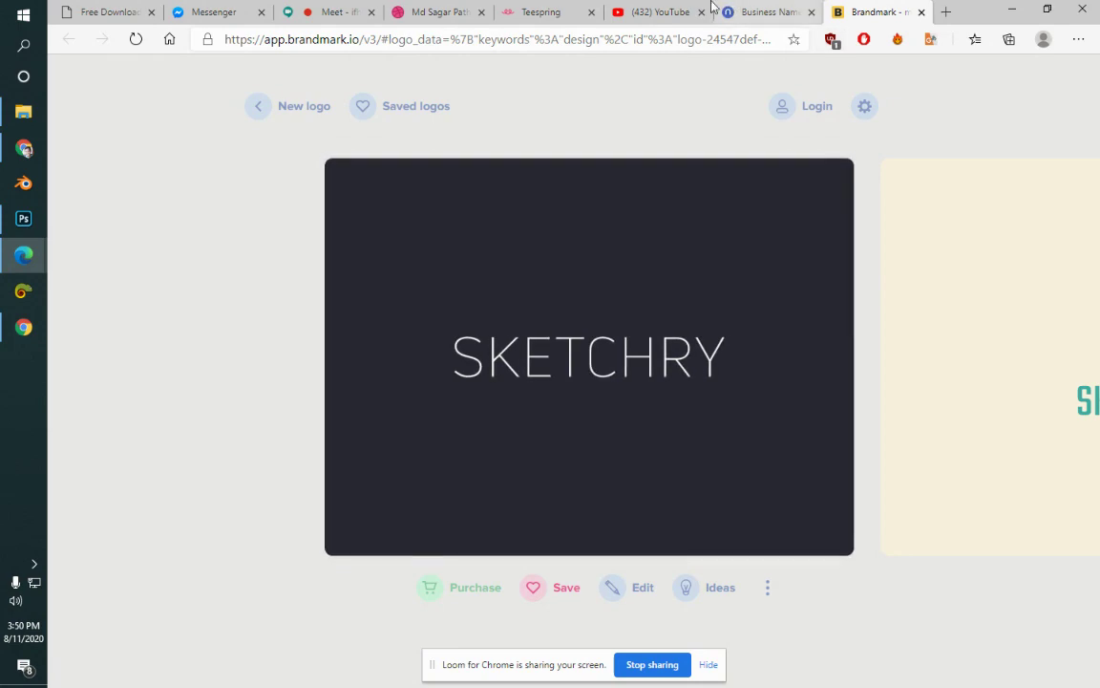
left_click(773, 11)
left_click(668, 12)
left_click(561, 8)
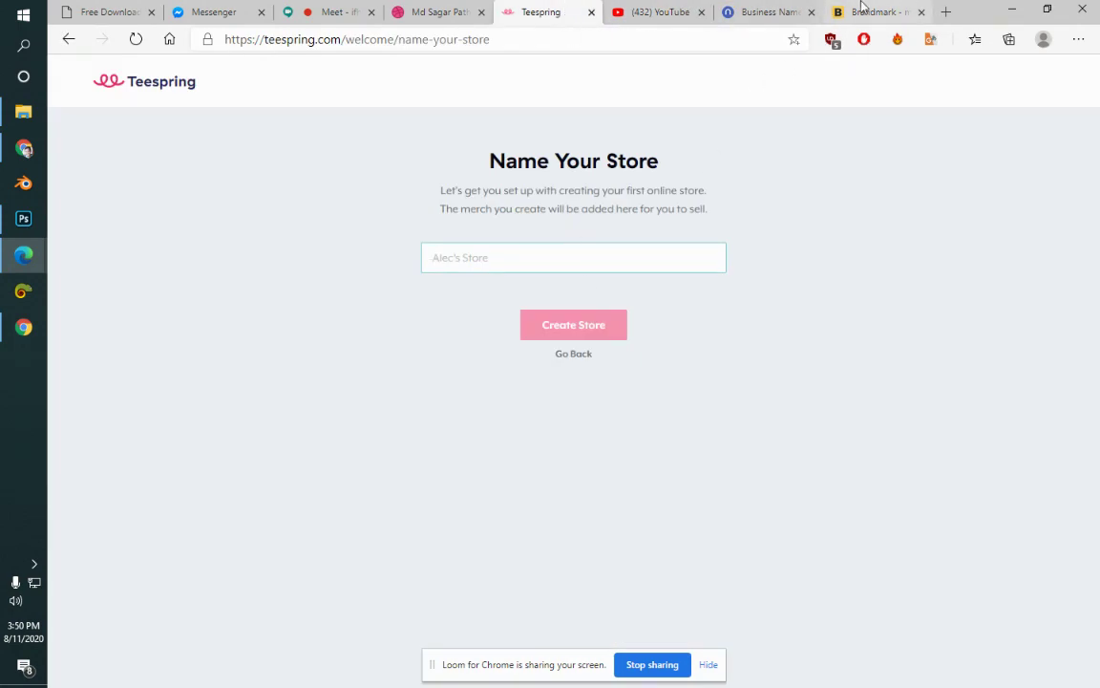
left_click(850, 11)
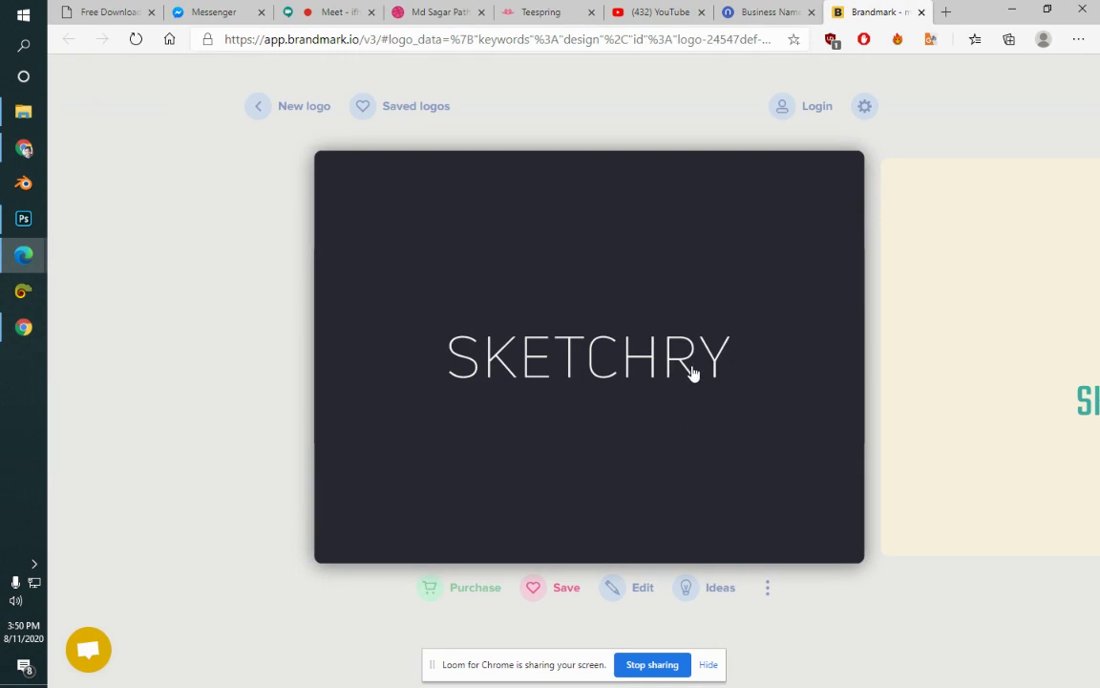
left_click(693, 372)
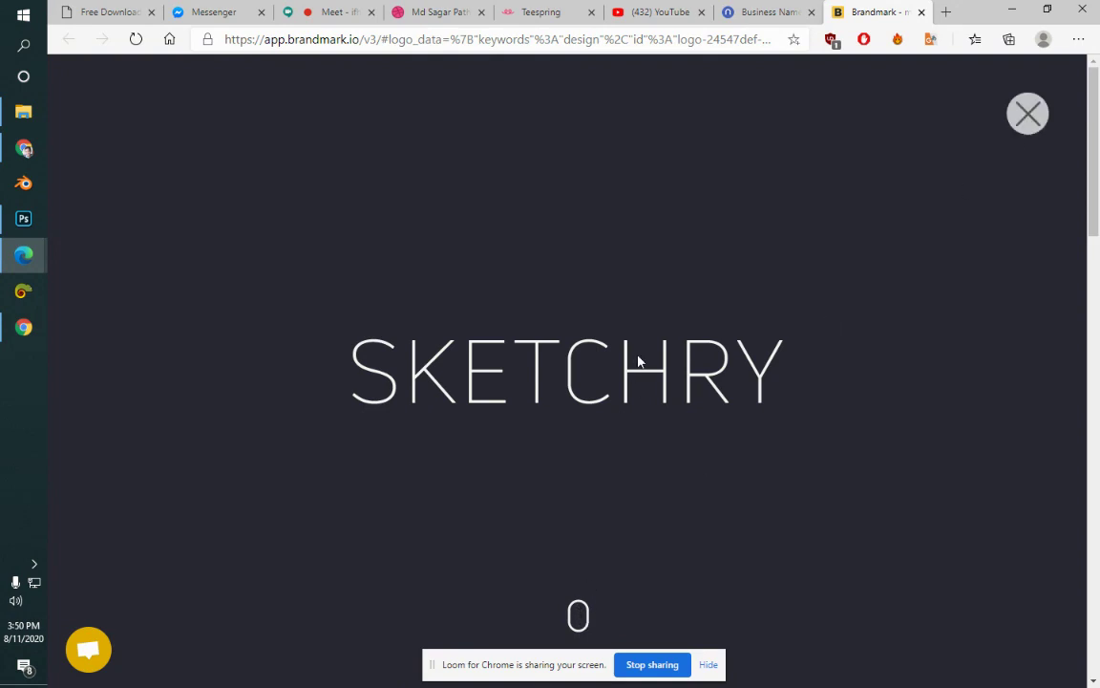
scroll(579, 611, "down", 3)
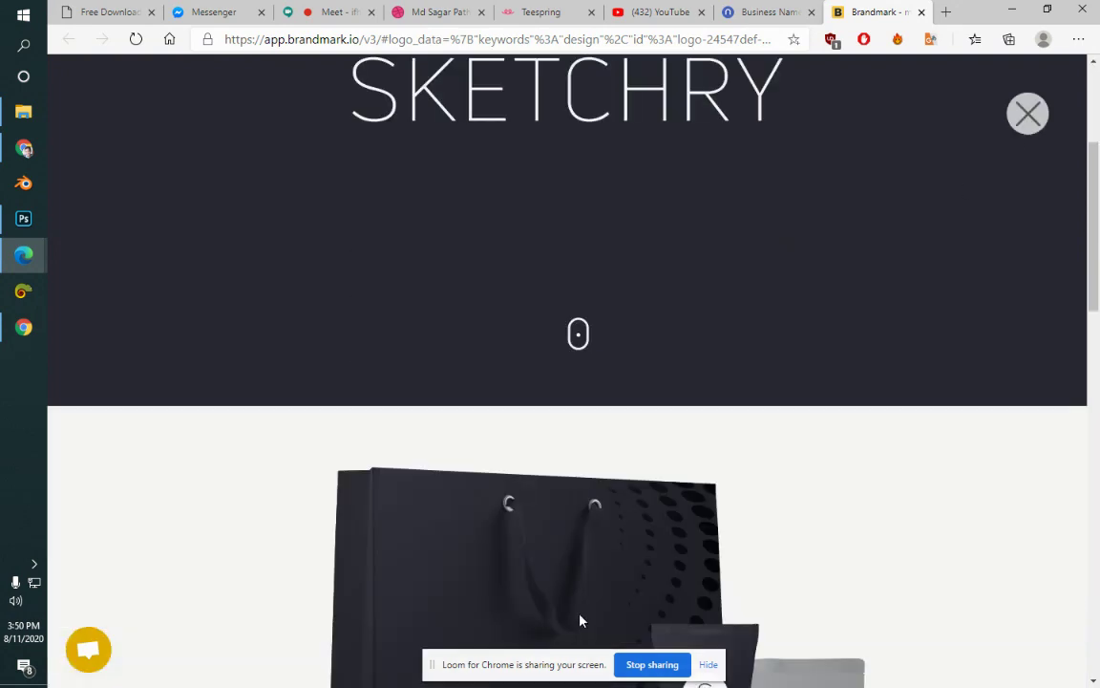
left_click_drag(1097, 302, 1096, 491)
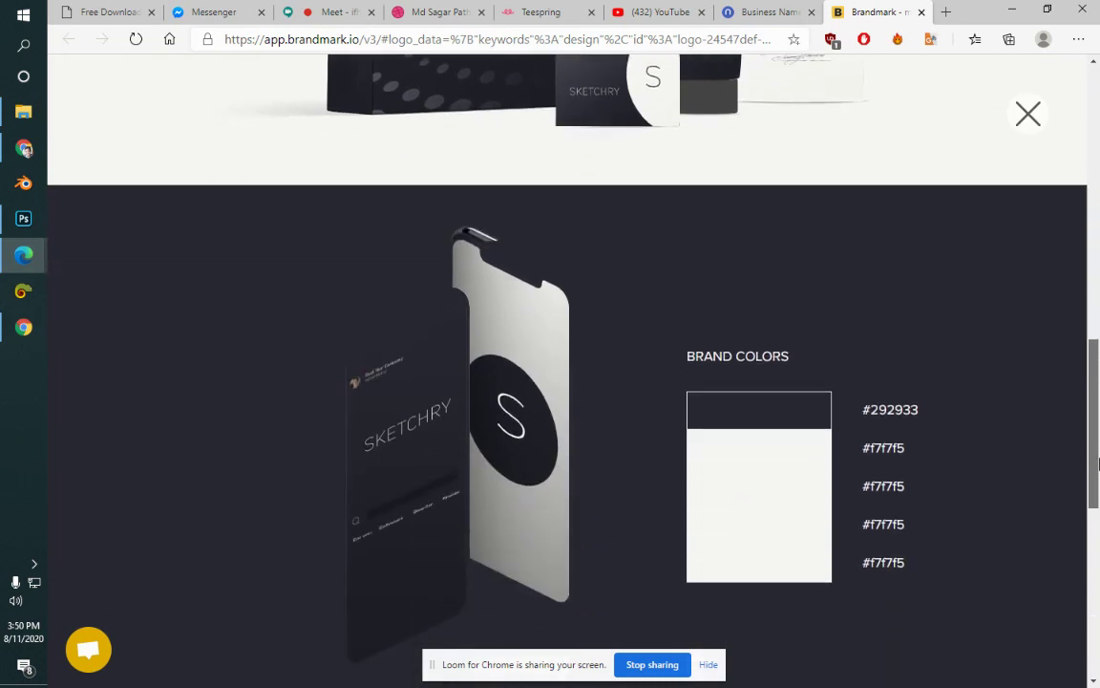
mouse_move(1096, 492)
left_mouse_down()
mouse_move(1096, 571)
mouse_move(1097, 86)
left_mouse_up()
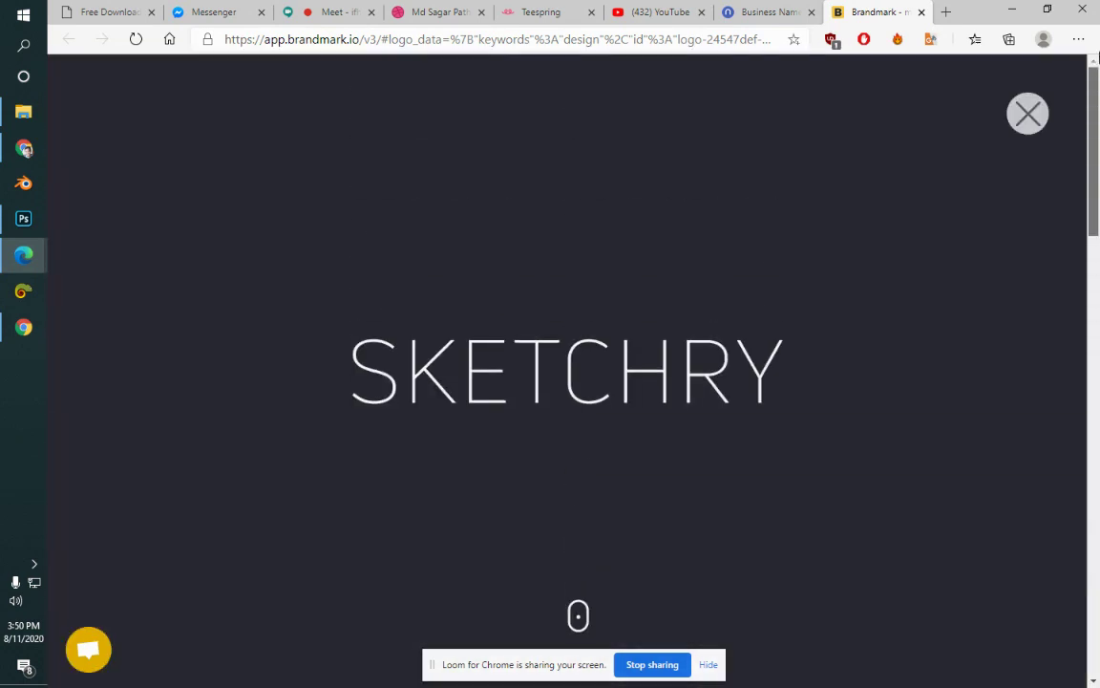
left_click(1024, 122)
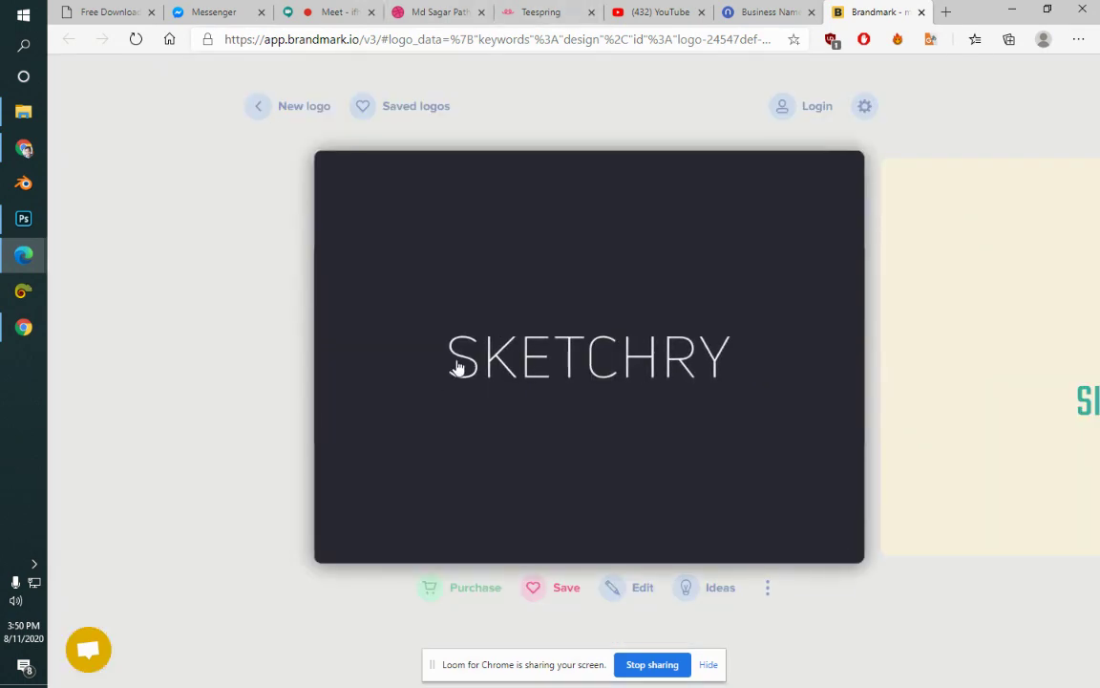
Step: Name the new Teespring store 'sketchry' and create it
left_click(546, 9)
type("sketchry")
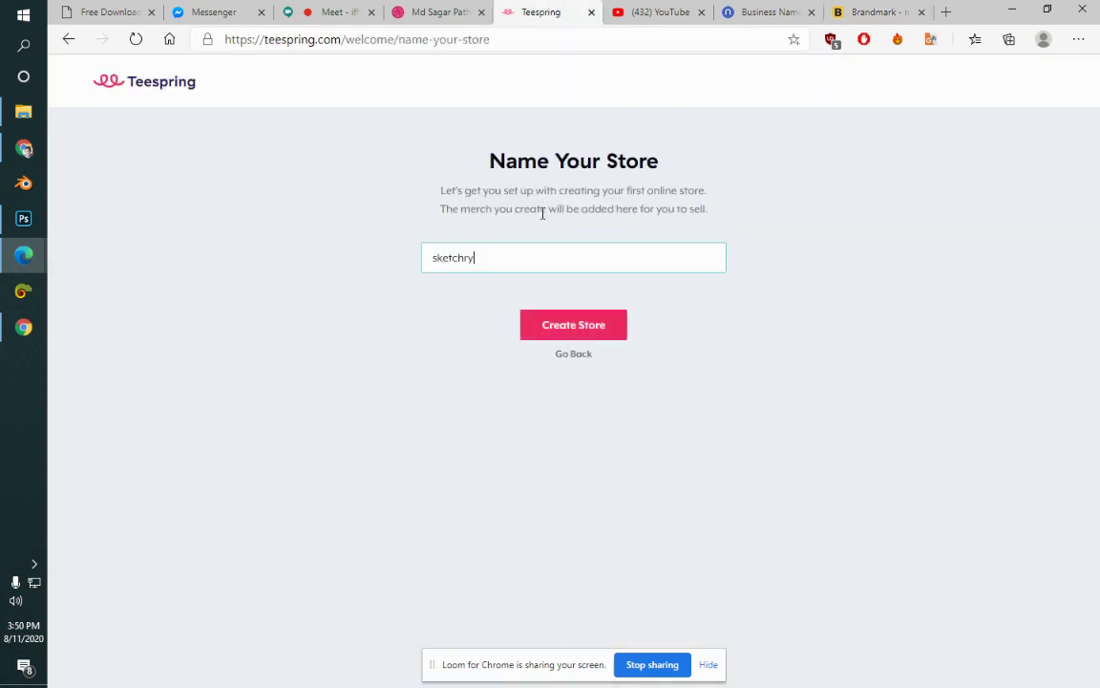
key("ctrl+a")
left_click(874, 11)
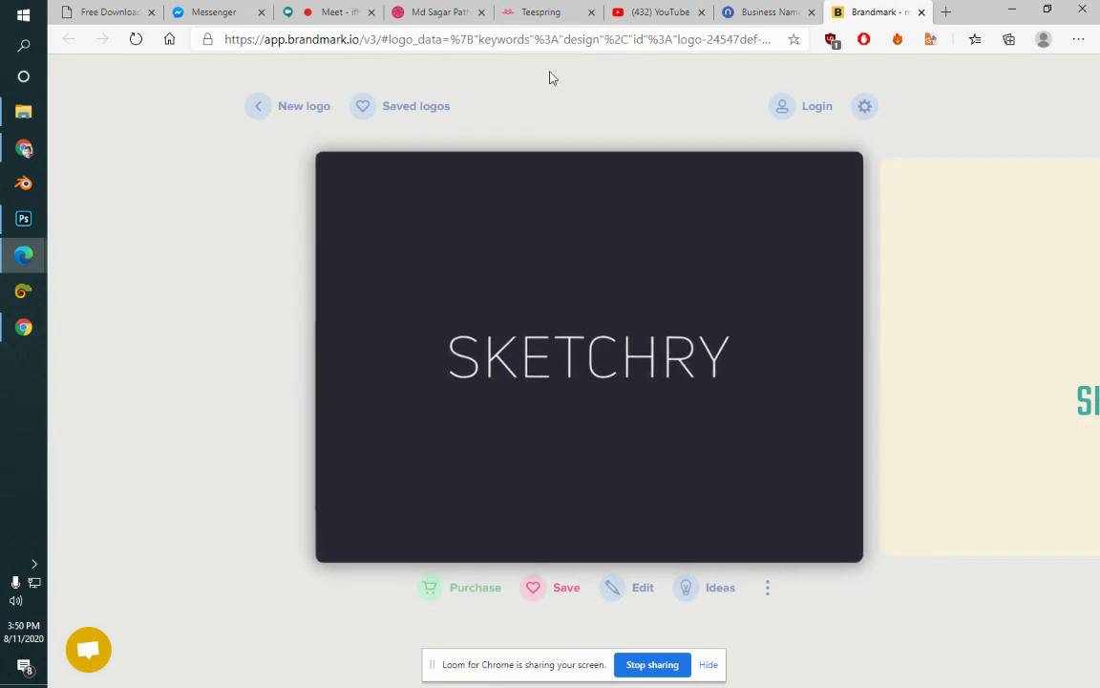
left_click(544, 11)
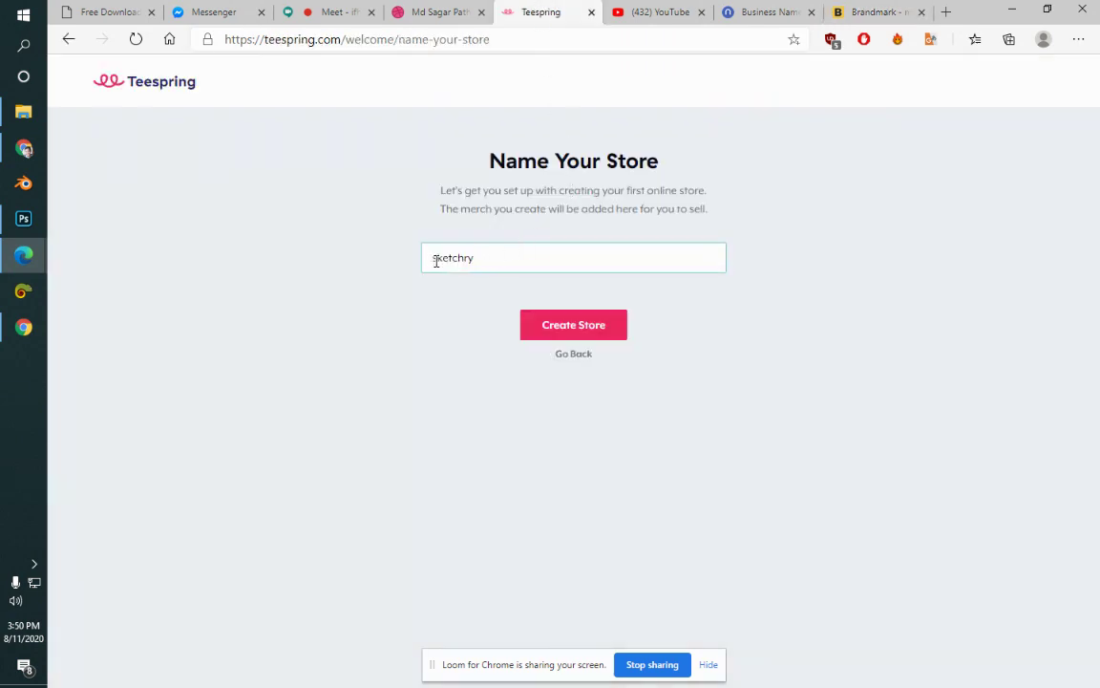
left_click(612, 327)
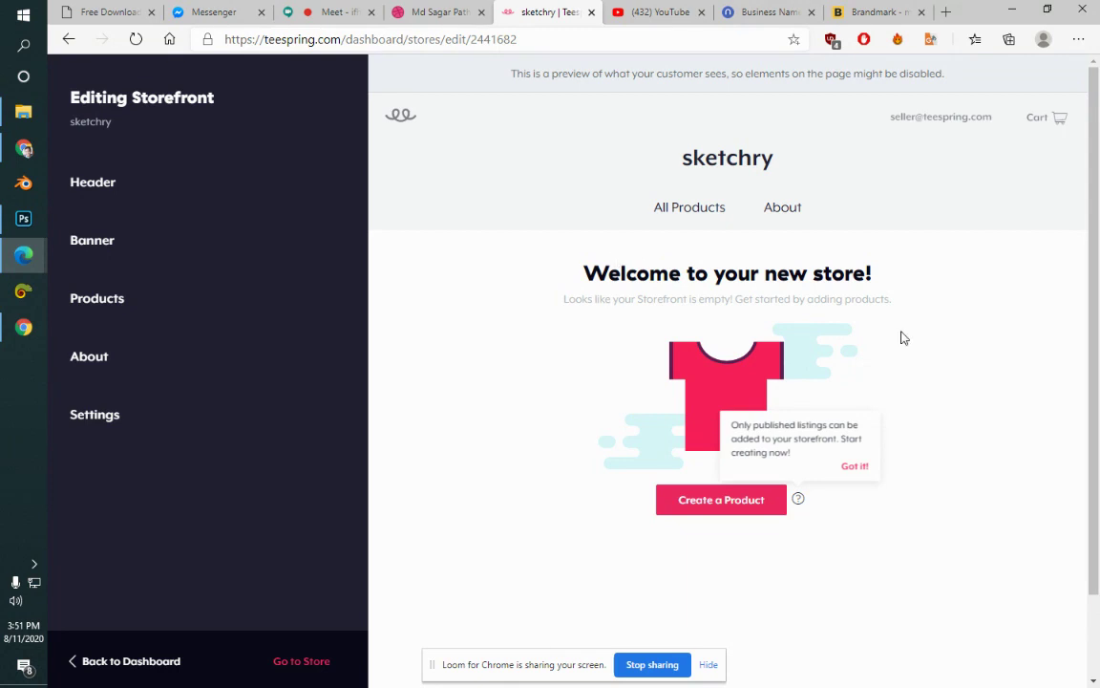
Step: Dismiss the published-listings tip and bring up the Teespring design launcher
left_click(858, 468)
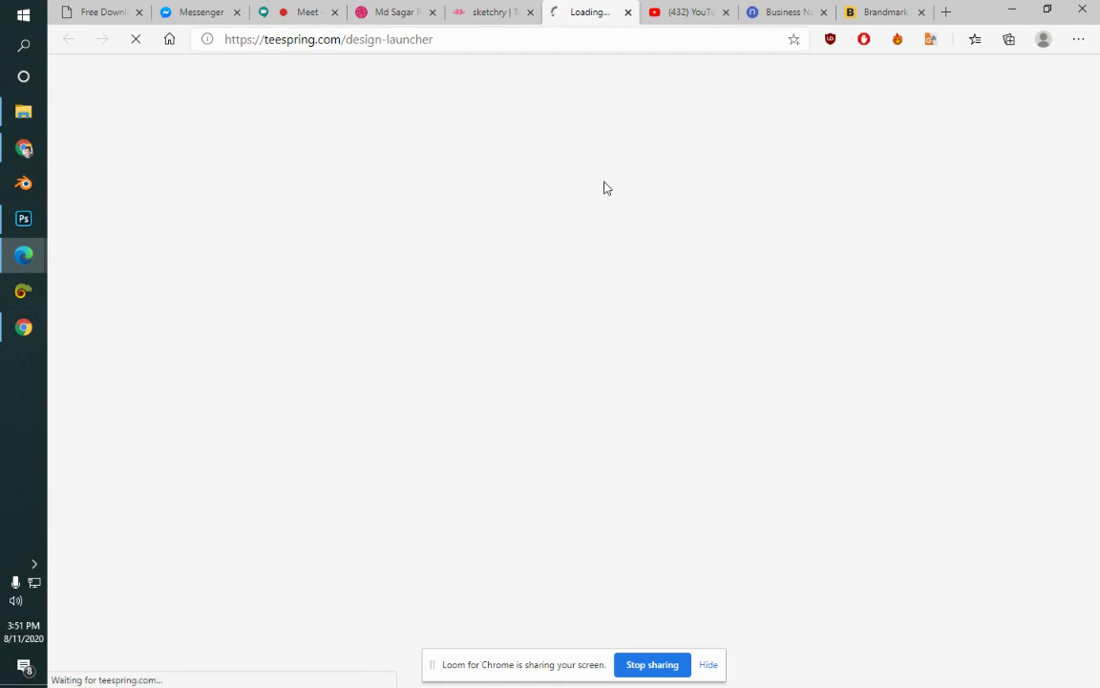
left_click(508, 12)
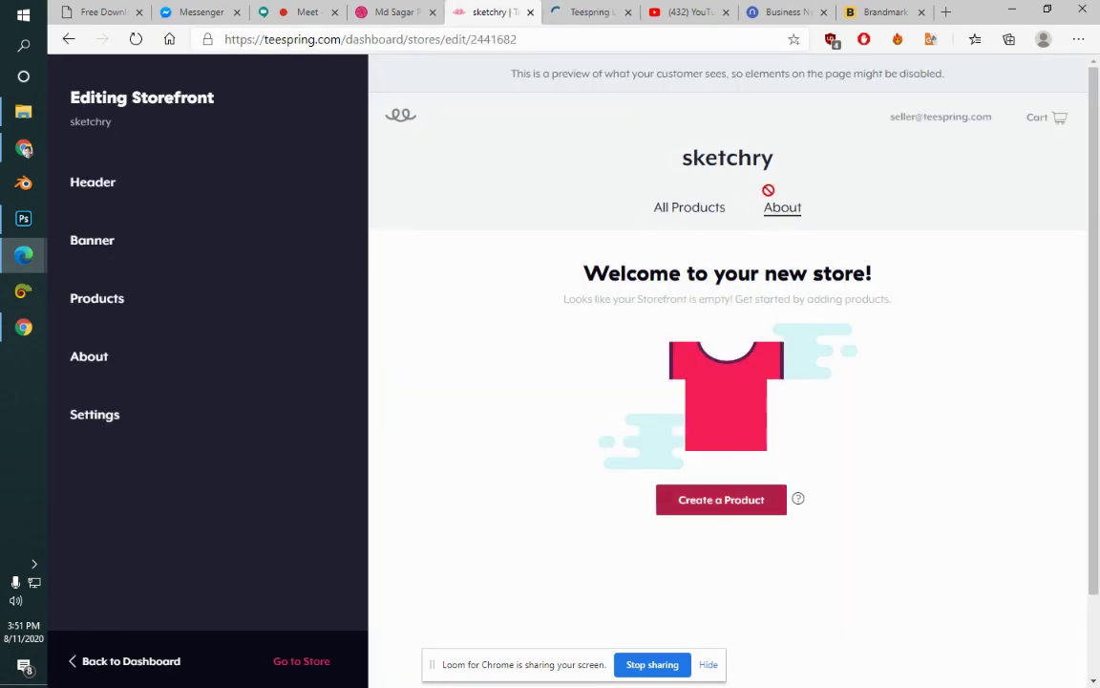
left_click(576, 9)
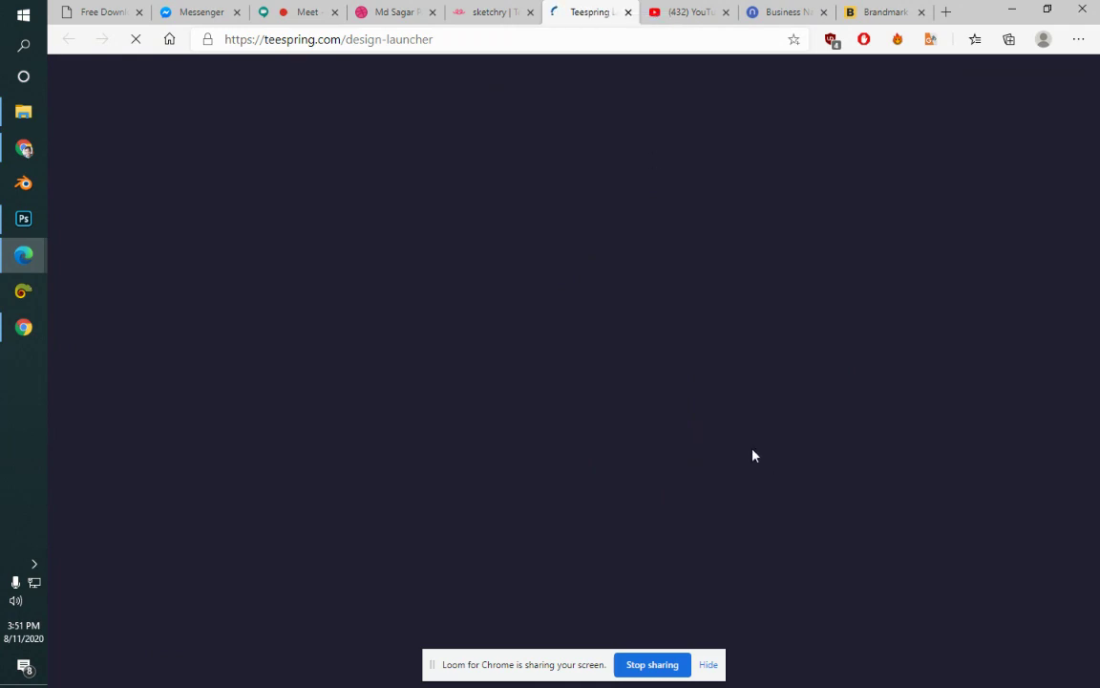
Step: Close the Dribbble, Namelix, Brandmark and YouTube tabs
left_click(430, 9)
left_click(432, 11)
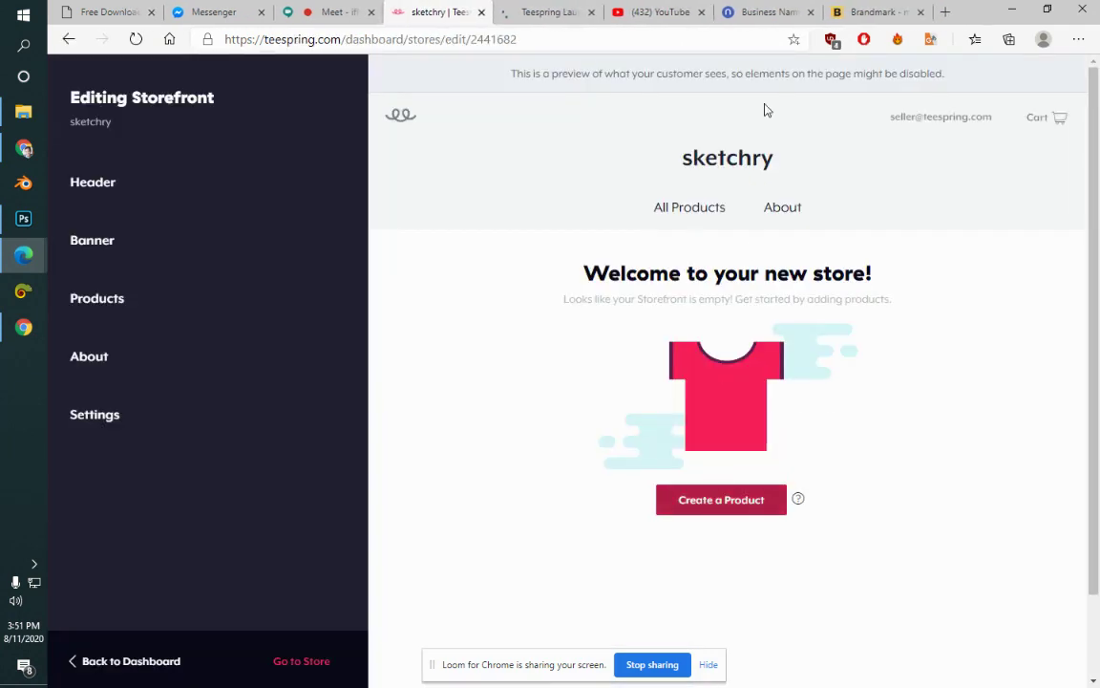
left_click(806, 12)
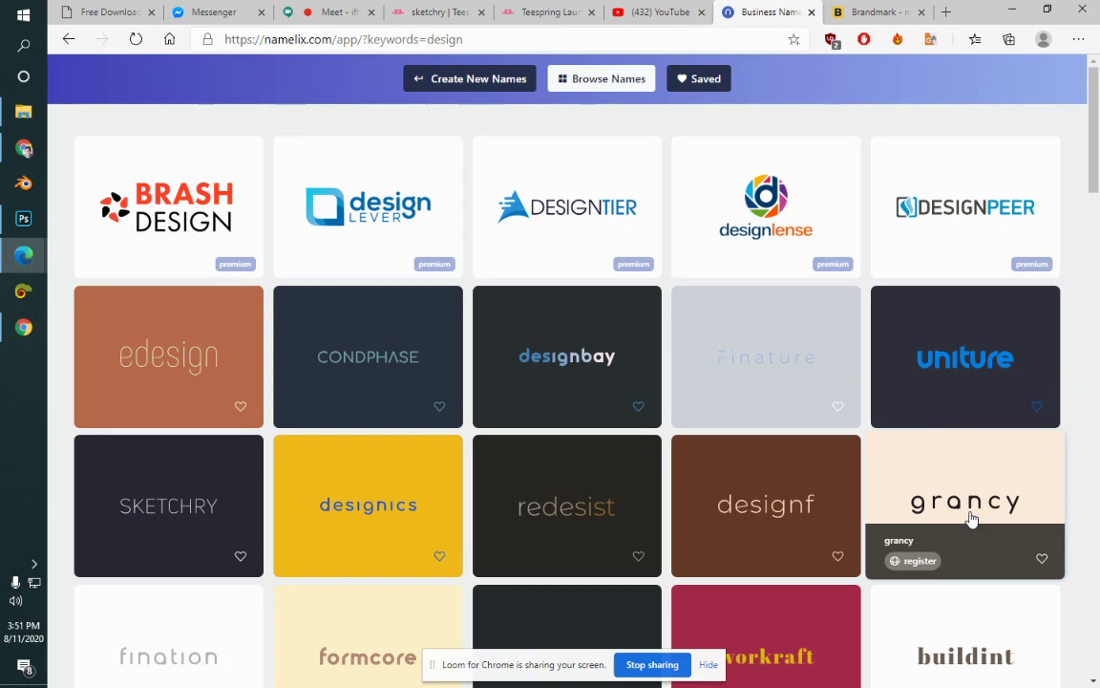
left_click(809, 12)
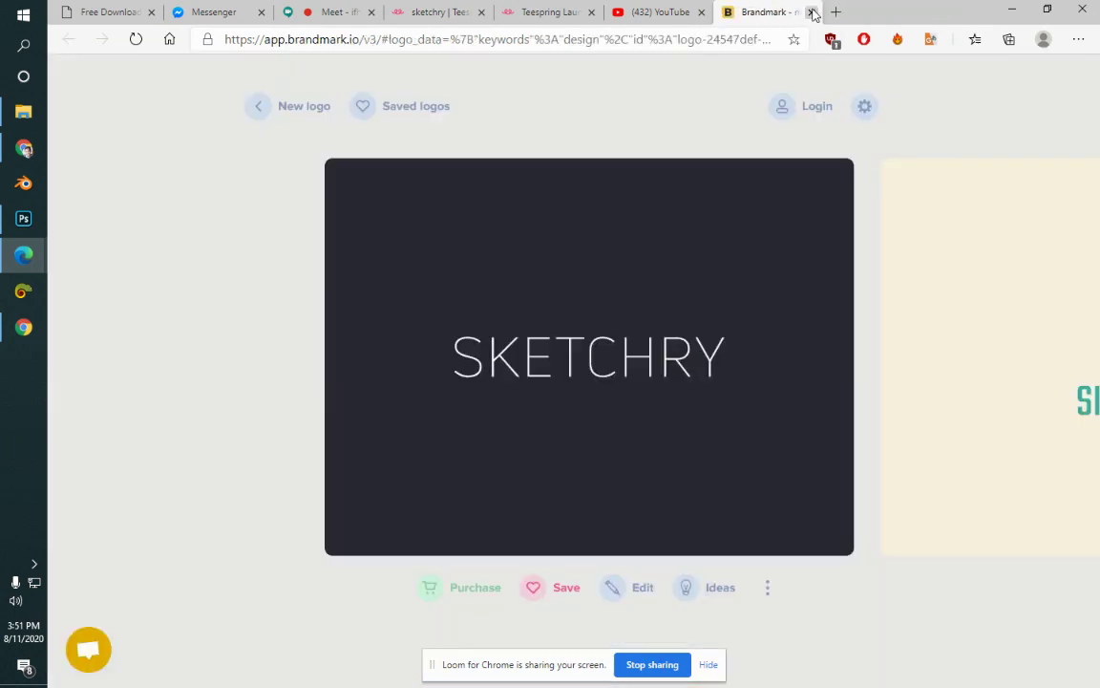
left_click(812, 13)
left_click(812, 13)
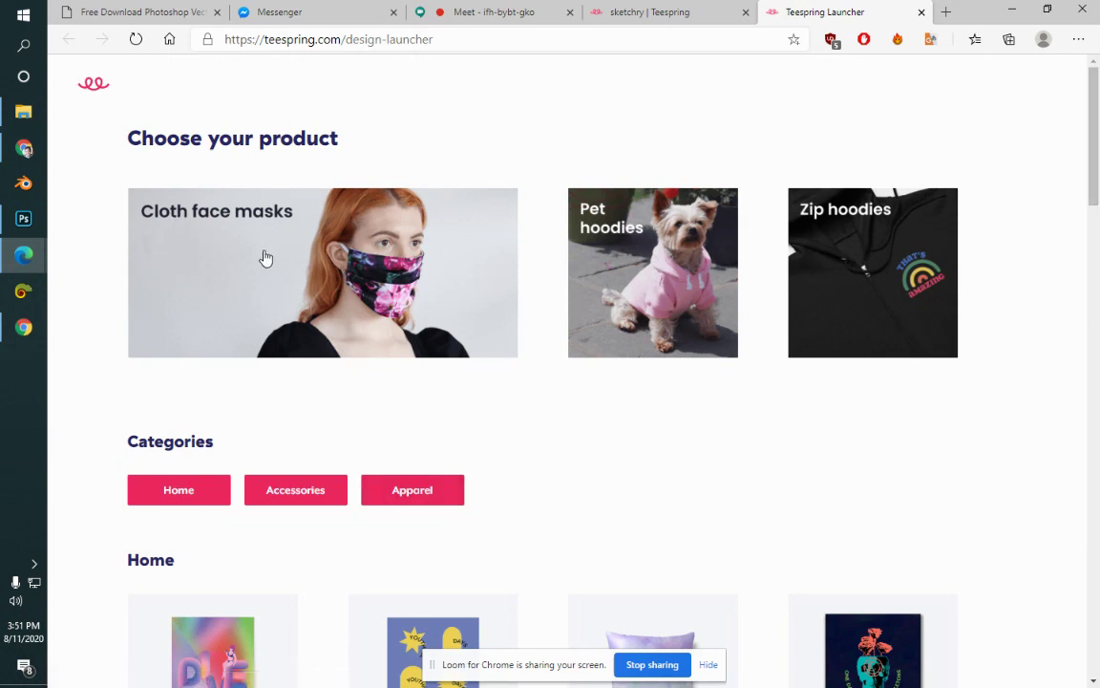
Step: Scroll the product grid and choose the Unisex / Men's T-Shirt category
scroll(1098, 201, "down", 4)
scroll(1096, 268, "down", 6)
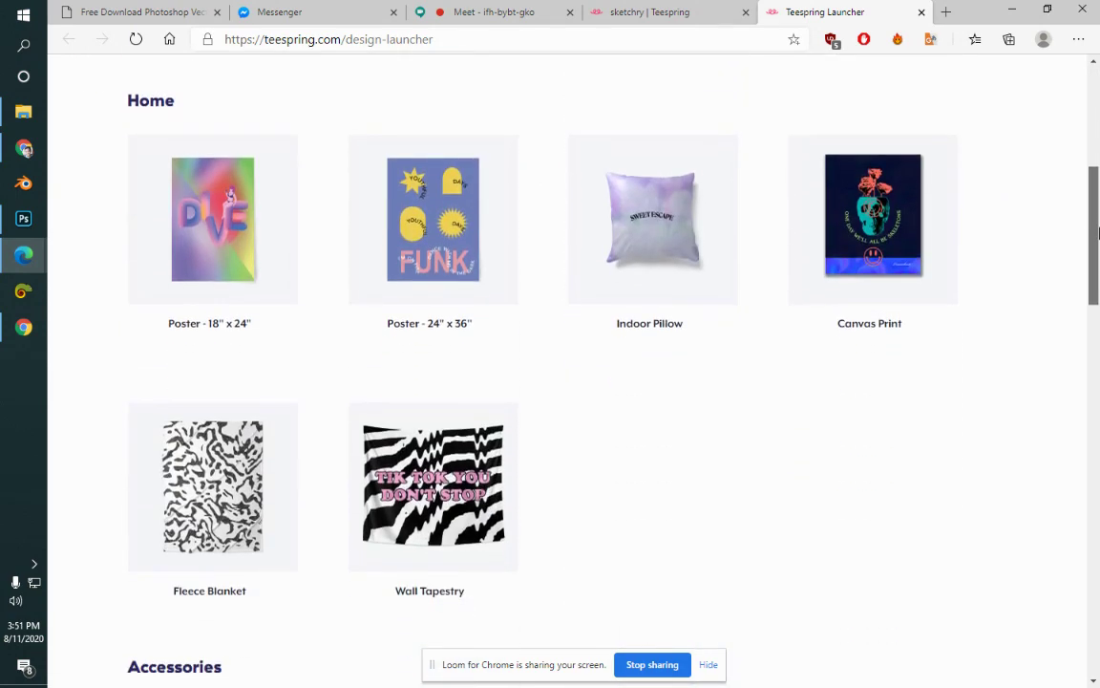
left_click_drag(1097, 328, 1075, 491)
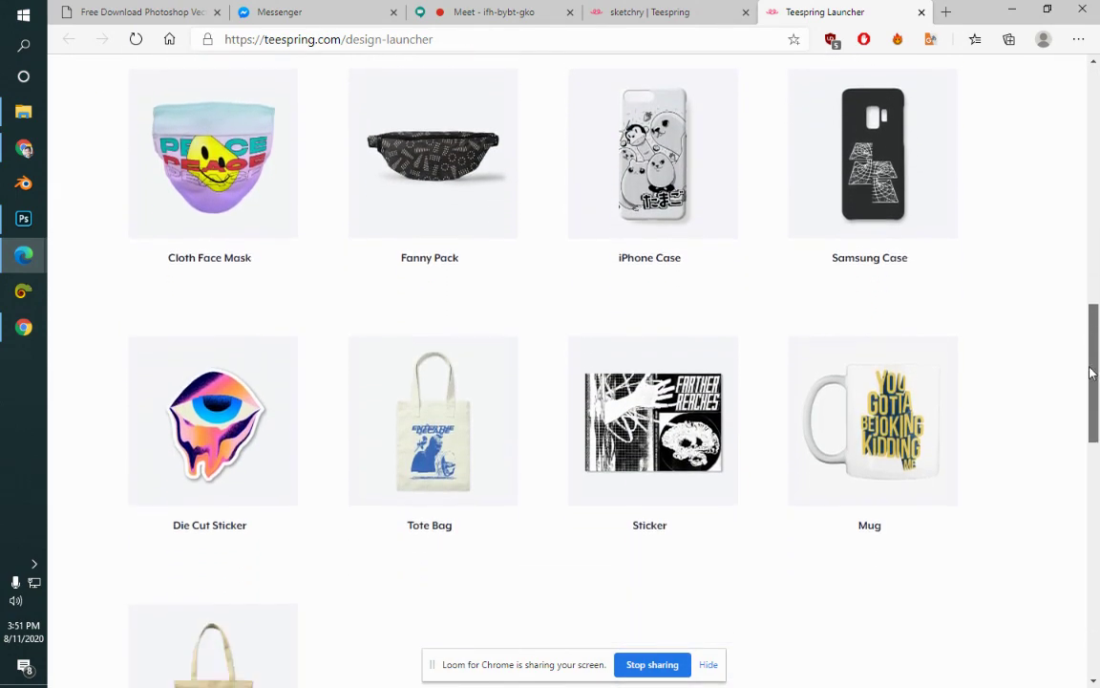
scroll(1075, 493, "down", 2)
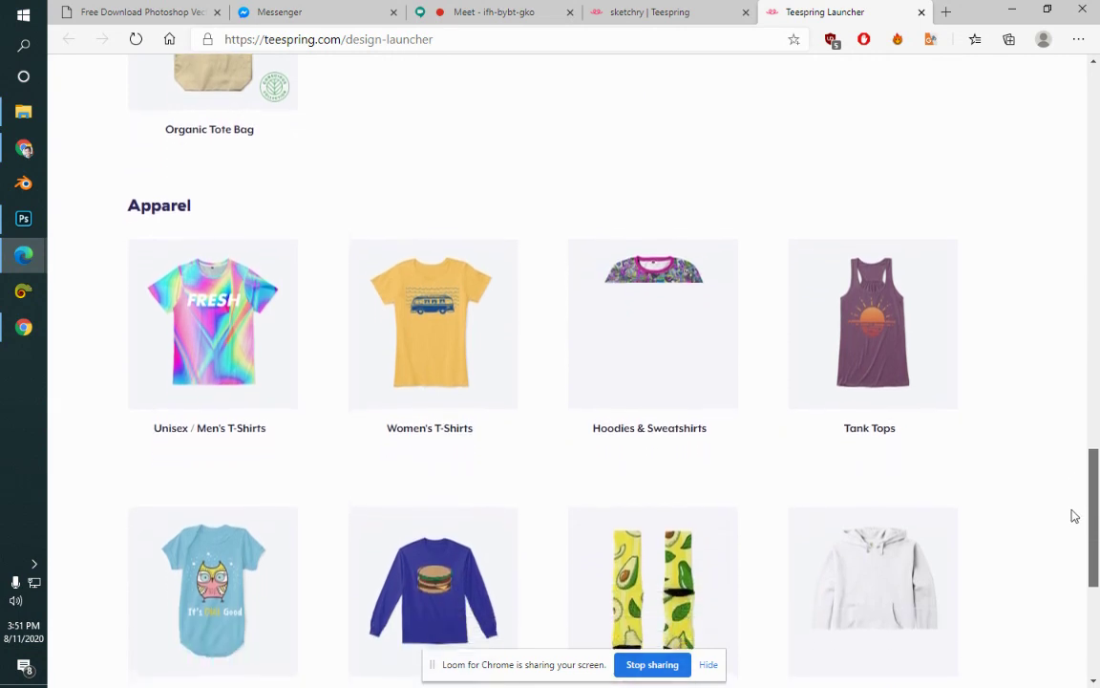
mouse_move(133, 336)
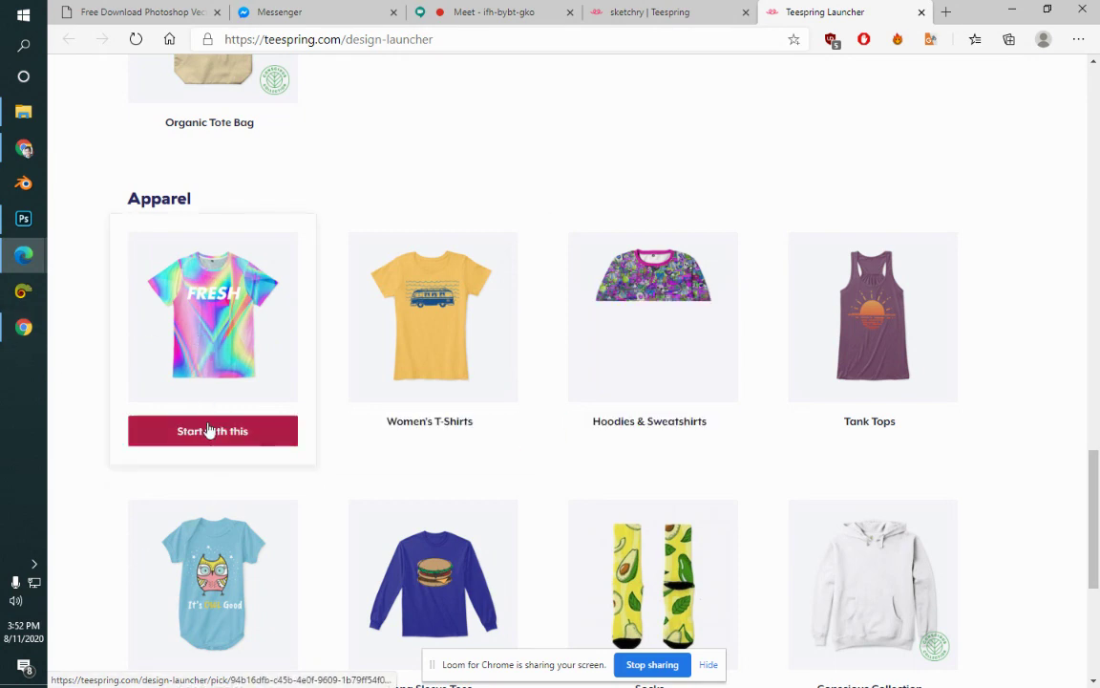
left_click(229, 449)
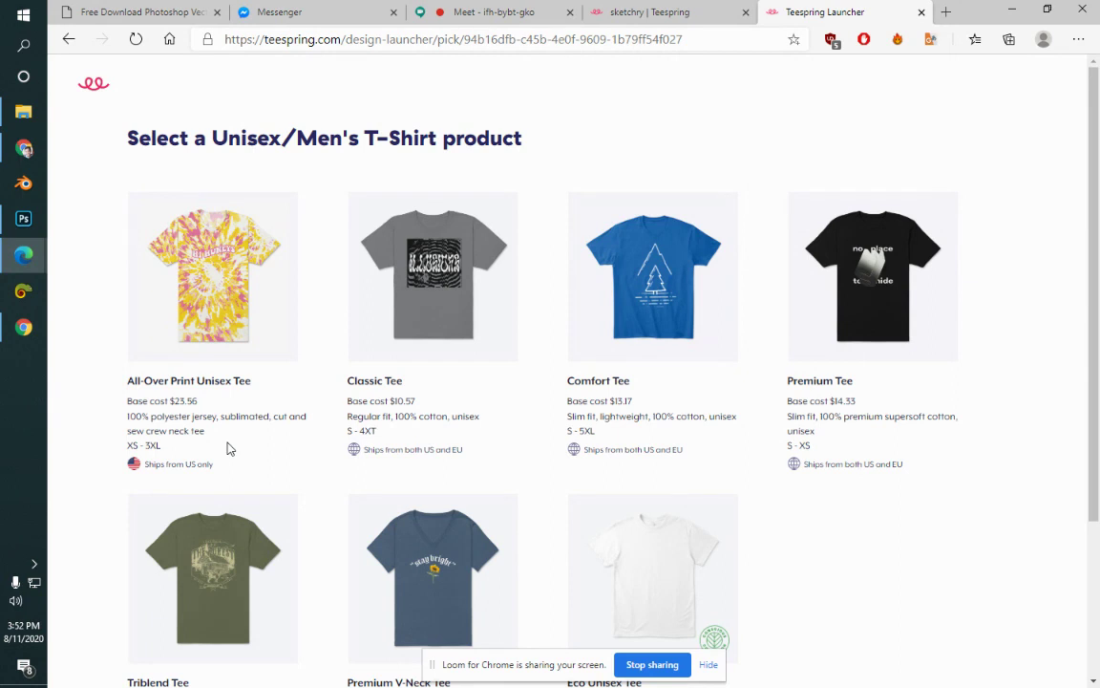
Step: Pick a T-shirt product to bring up the Buy or Sell design prompt
scroll(227, 448, "down", 2)
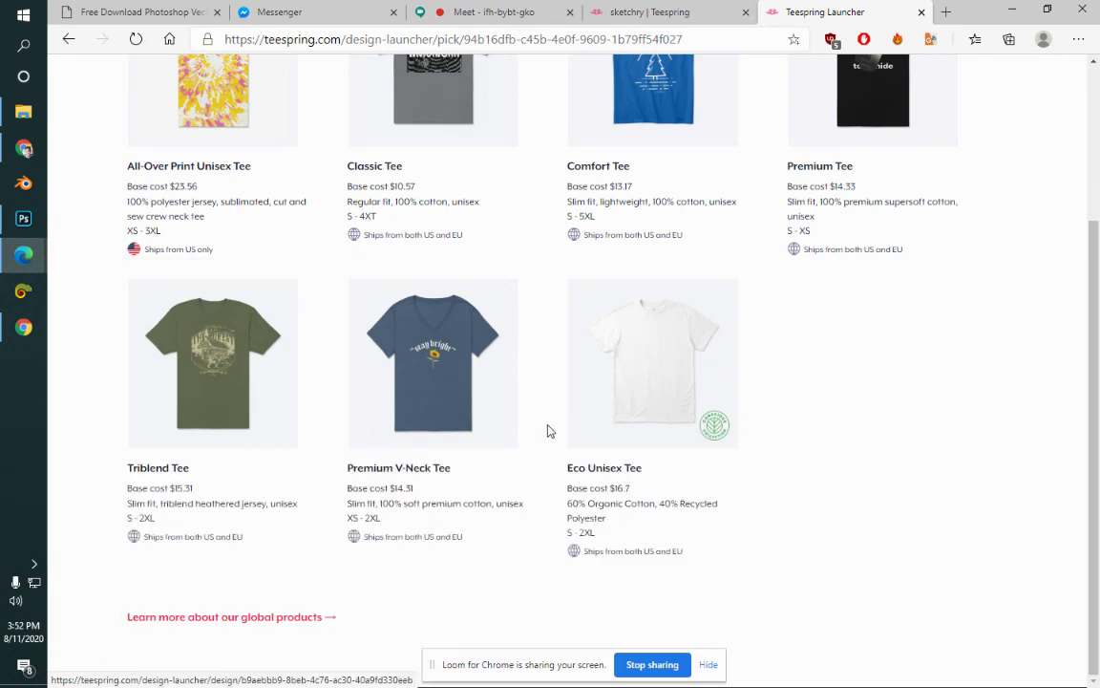
left_click_drag(1095, 392, 1095, 239)
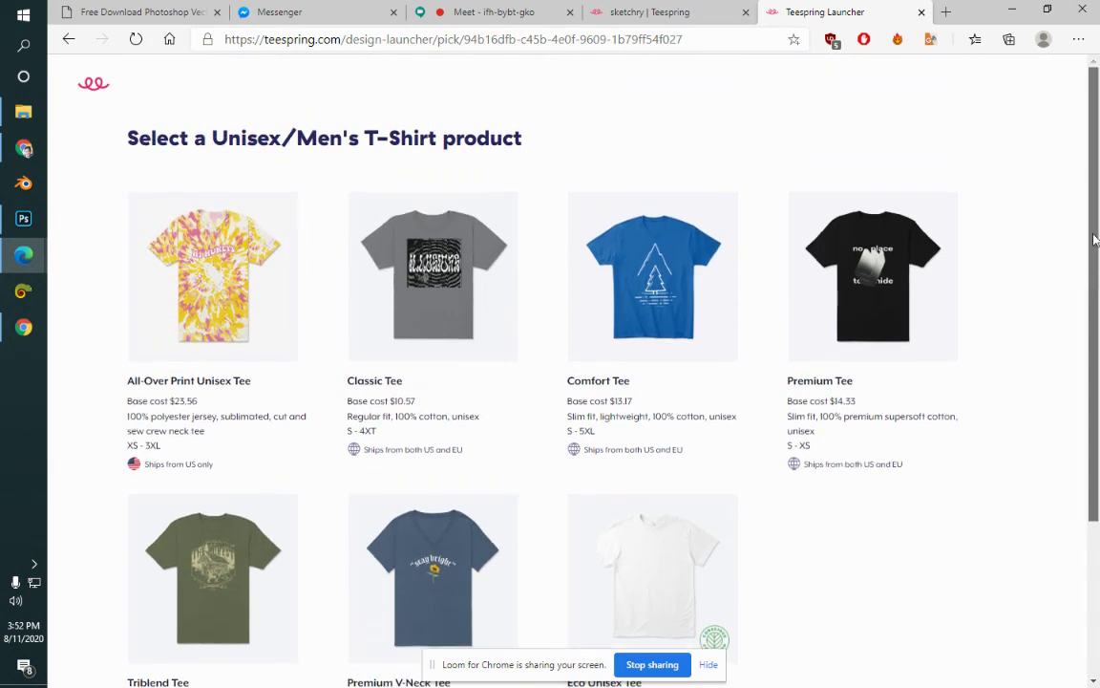
left_click(408, 398)
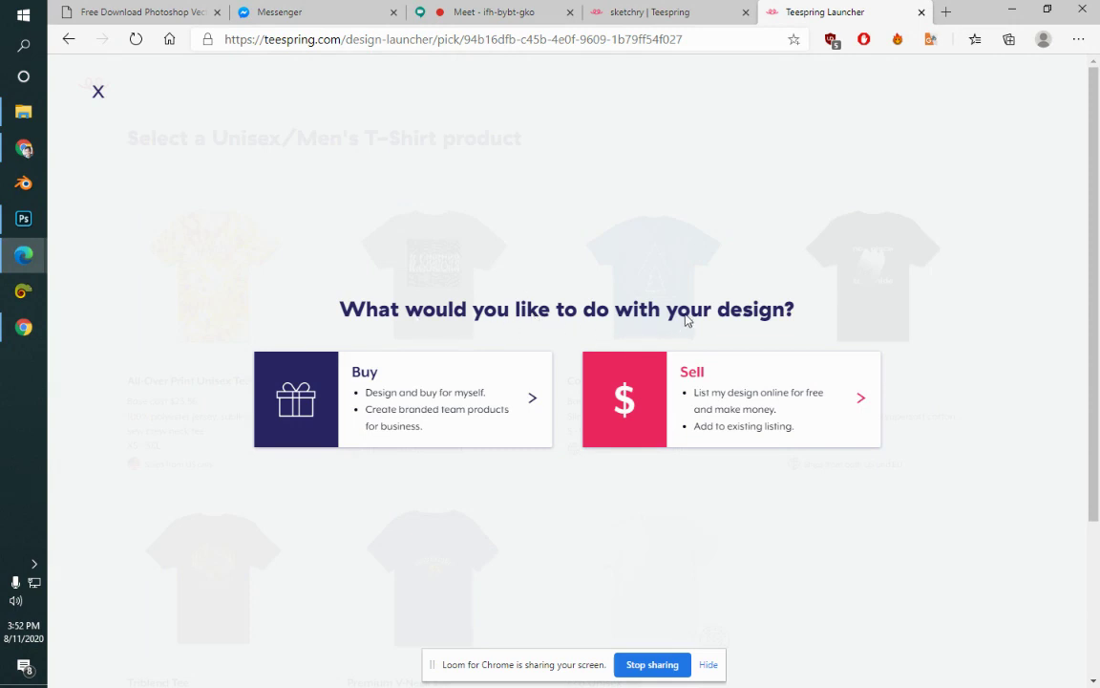
Step: Sell the design as a plain white $21.99 T-shirt in Teespring, then open a new browser tab
left_click(695, 379)
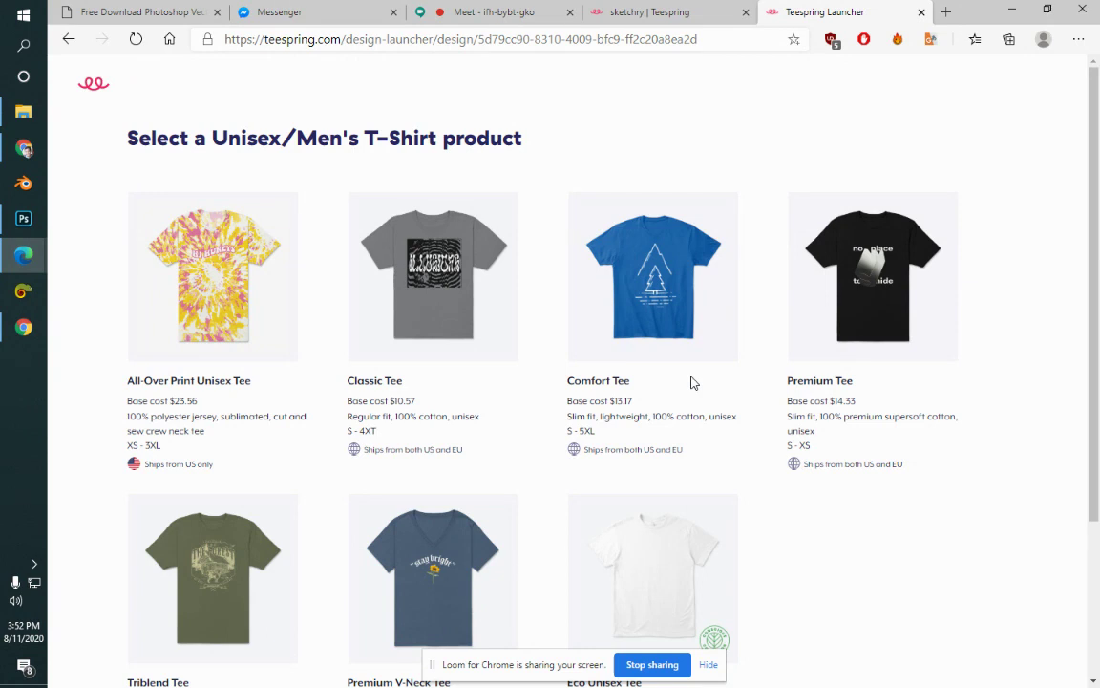
left_click(695, 382)
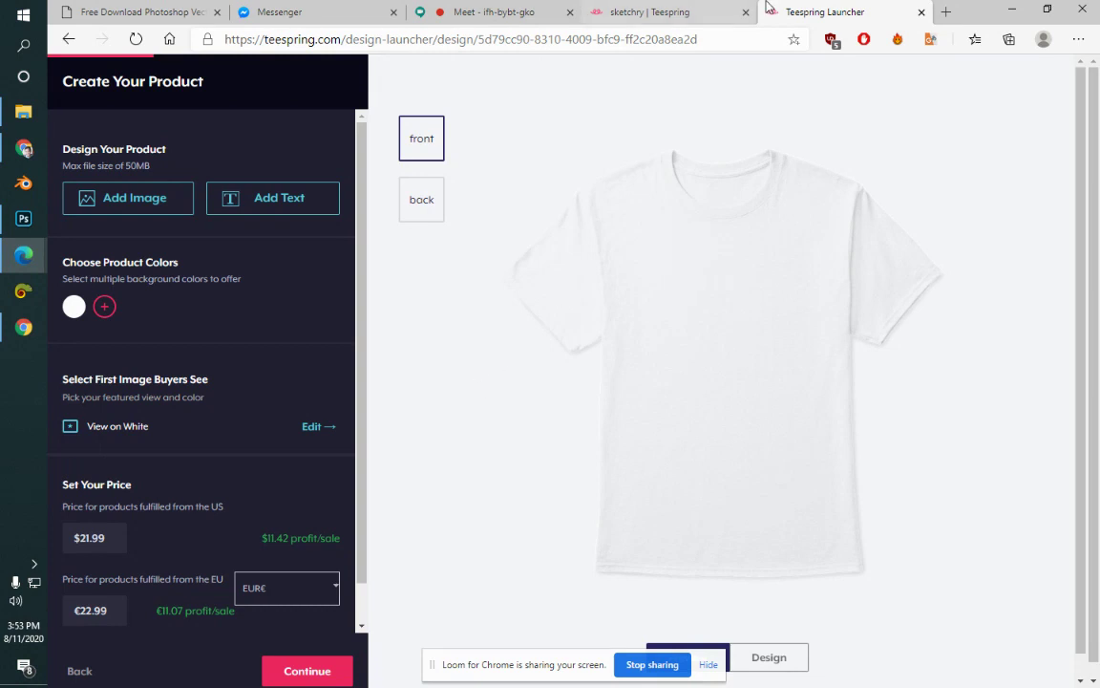
left_click(946, 12)
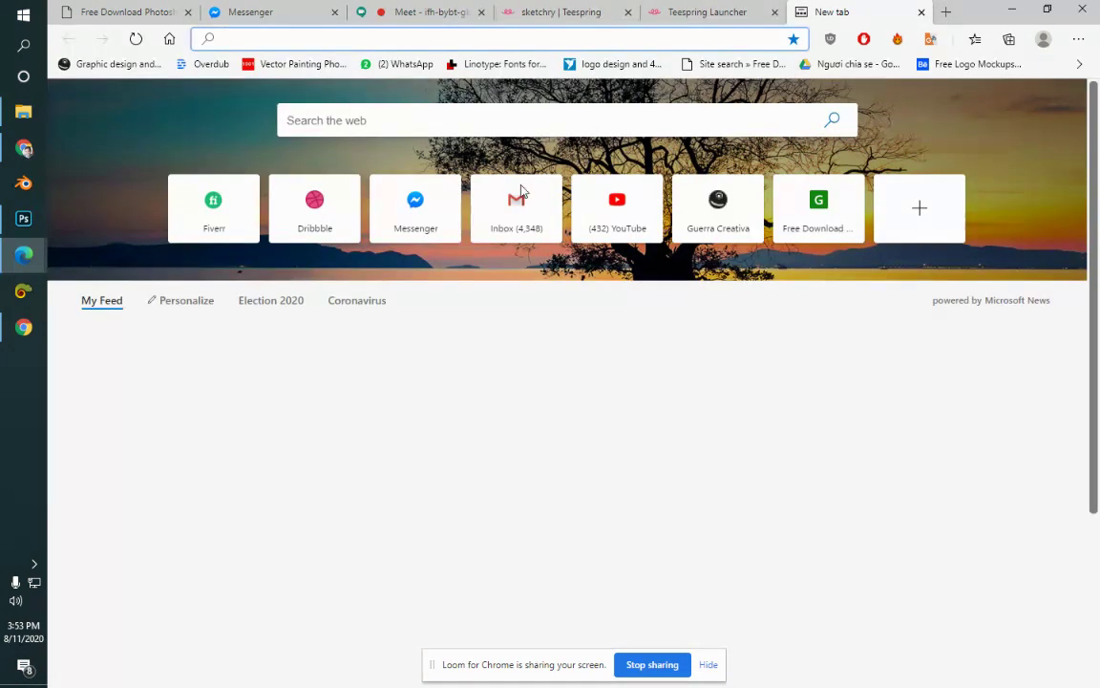
Step: Open YouTube and search for 'cute cat videos', led by Baby Cats compilation #27
left_click(619, 220)
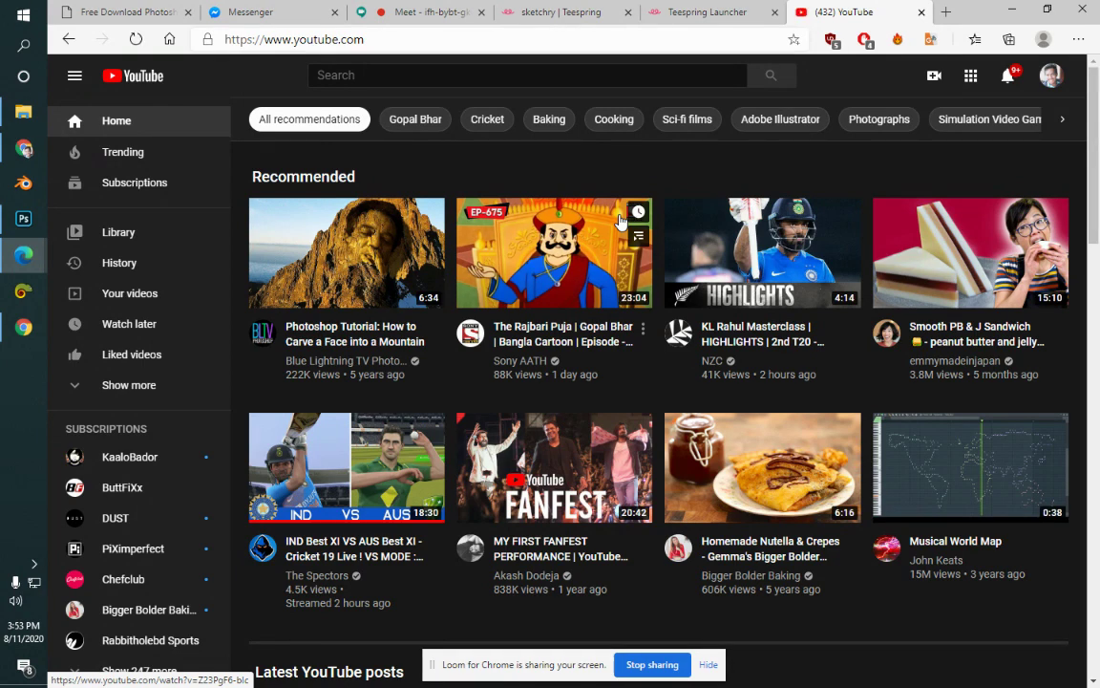
left_click(376, 75)
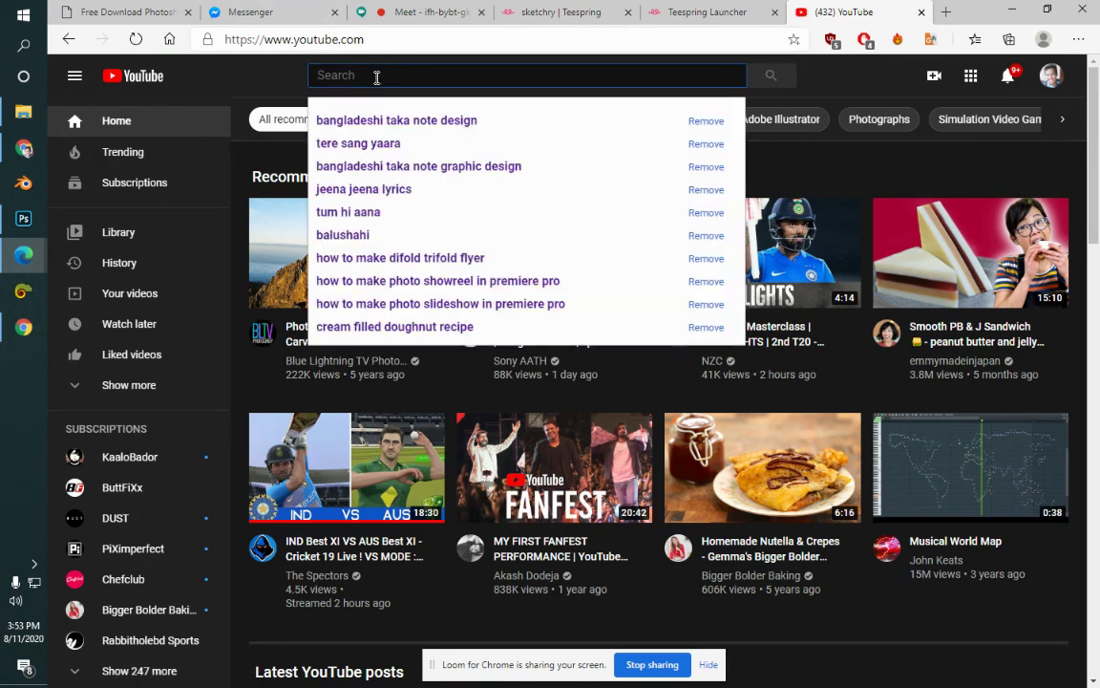
type("cute ")
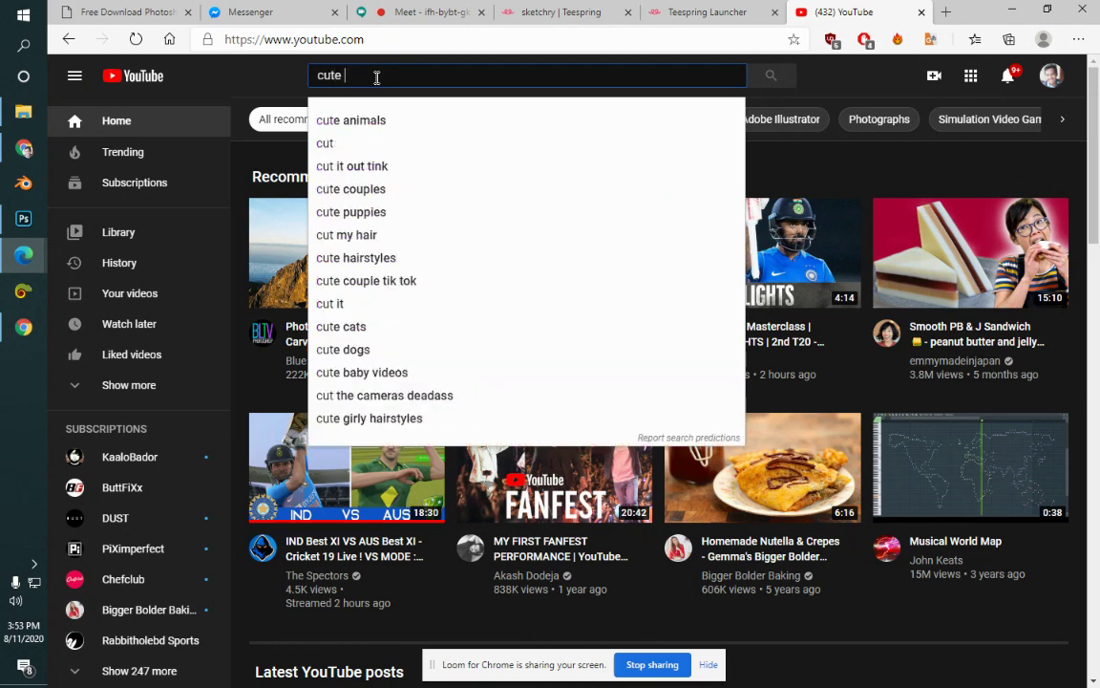
type("video")
key("Down")
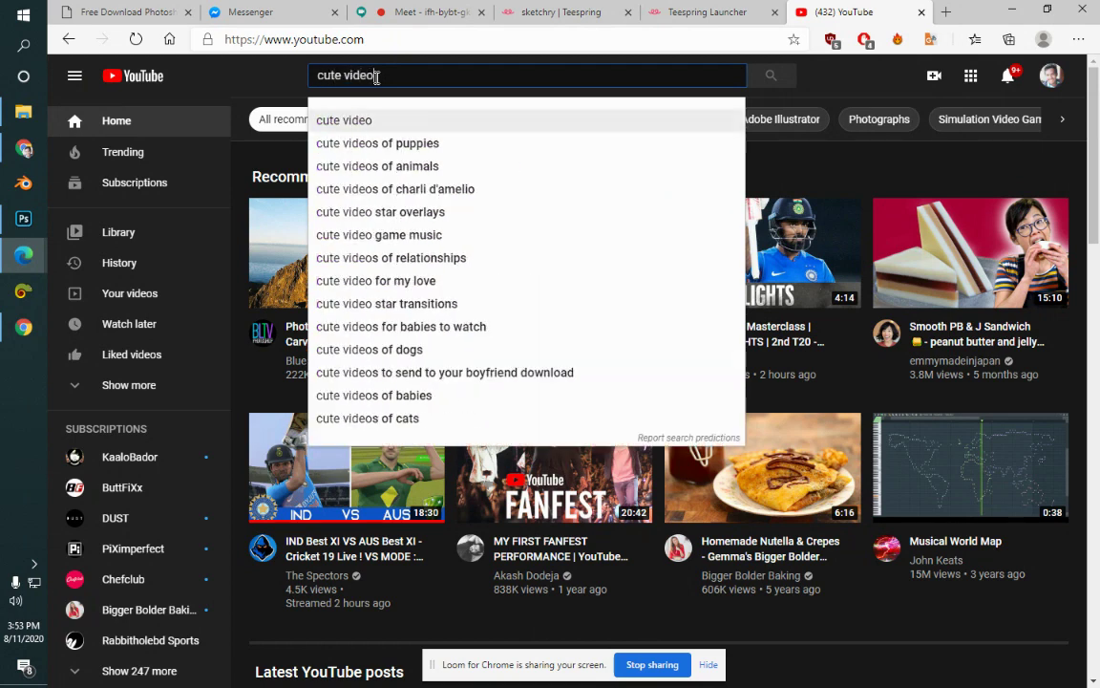
key("Home")
key("ctrl+Right")
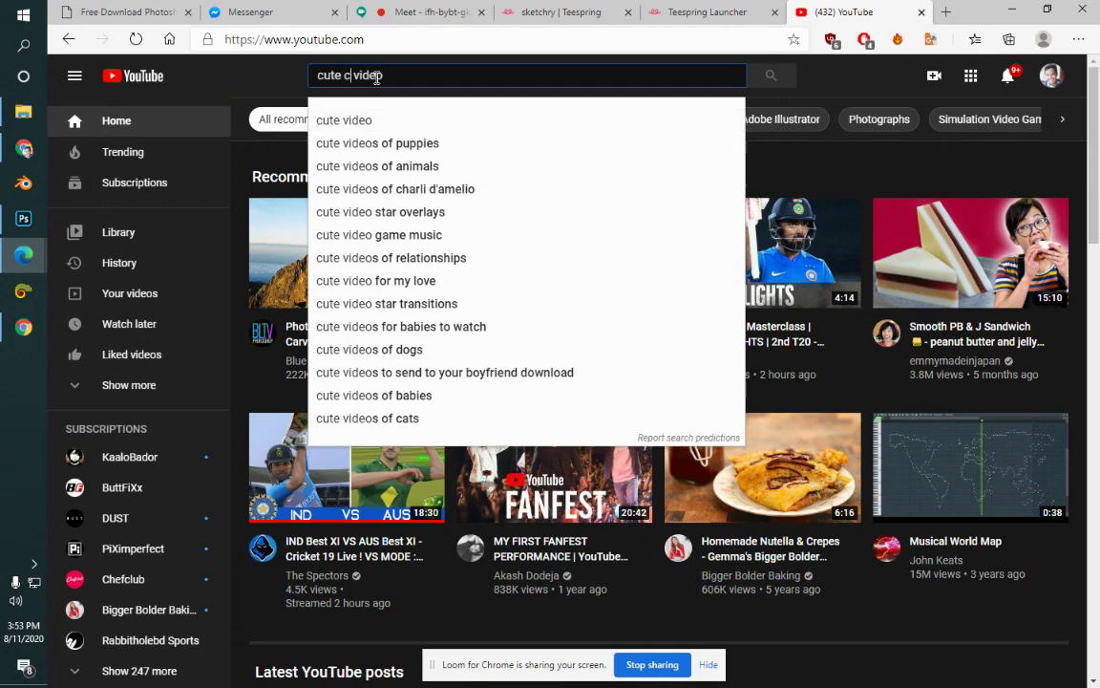
type("cat")
key("Down")
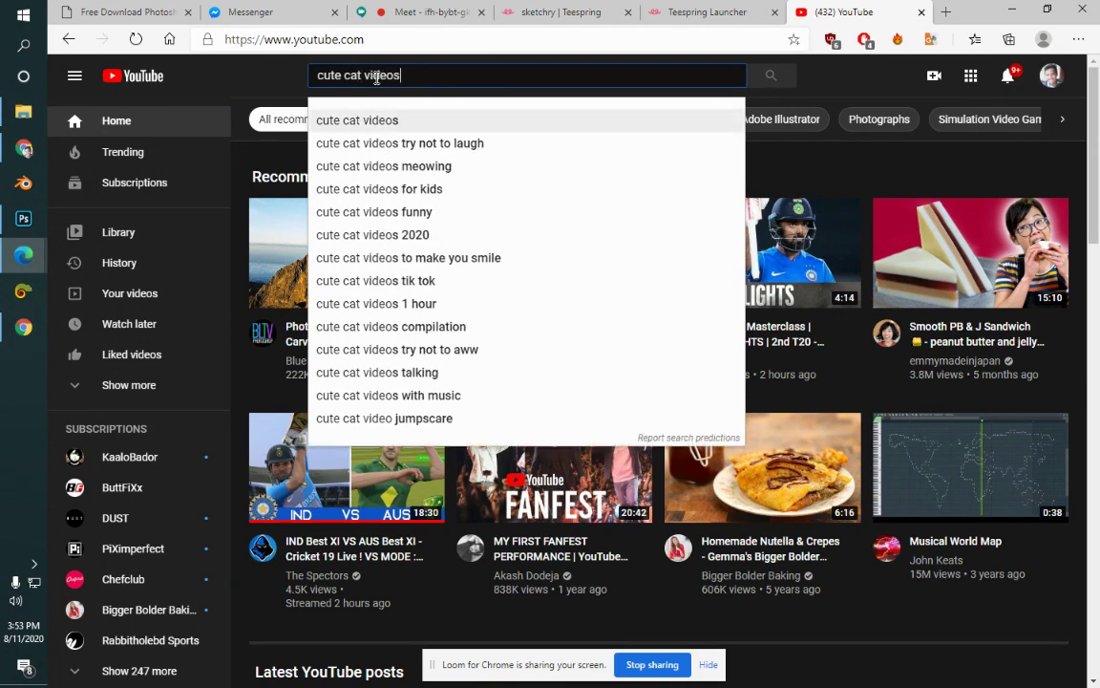
key("Return")
left_click(374, 76)
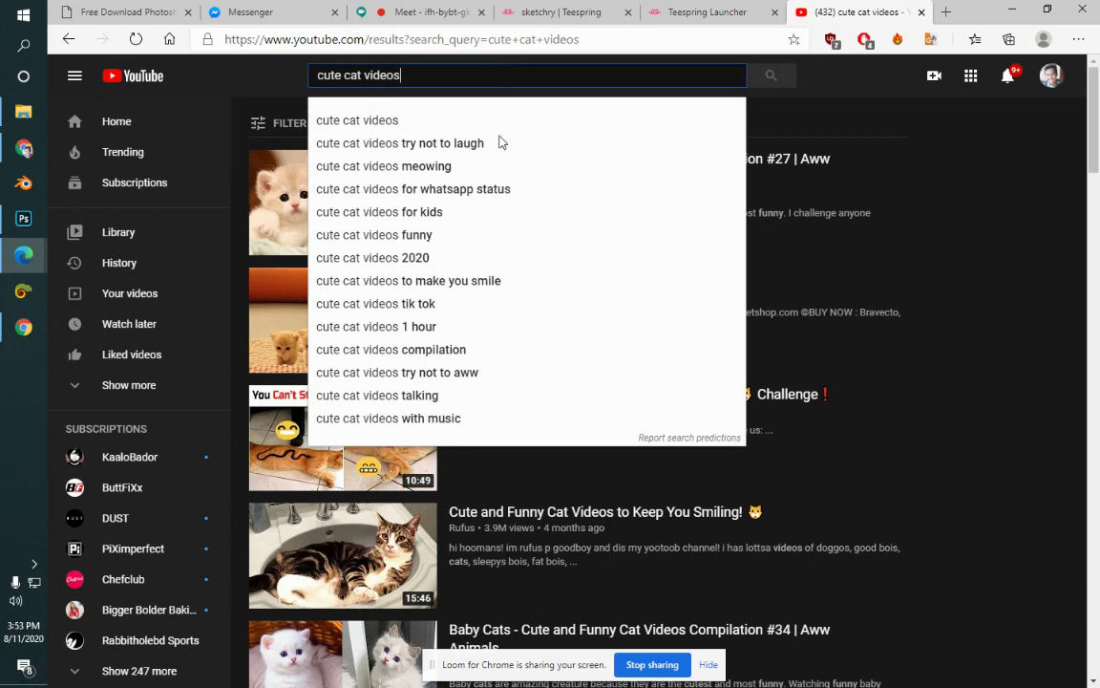
left_click(863, 76)
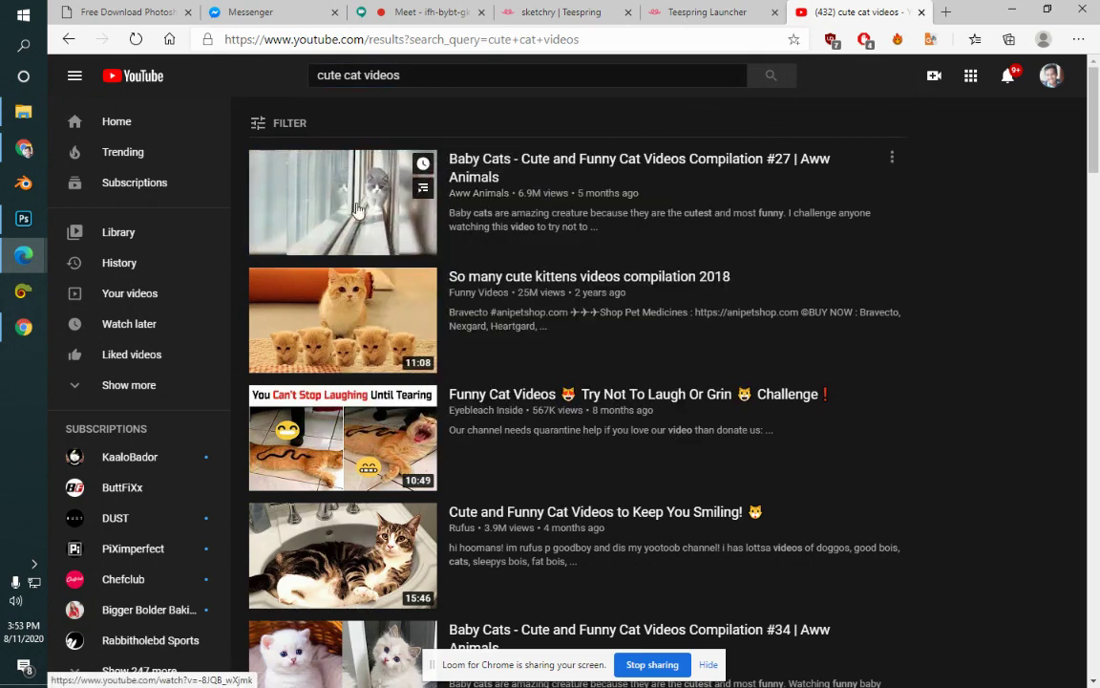
Step: Open the Baby Cats compilation #27 video, pause it and expand its description
left_click(495, 166)
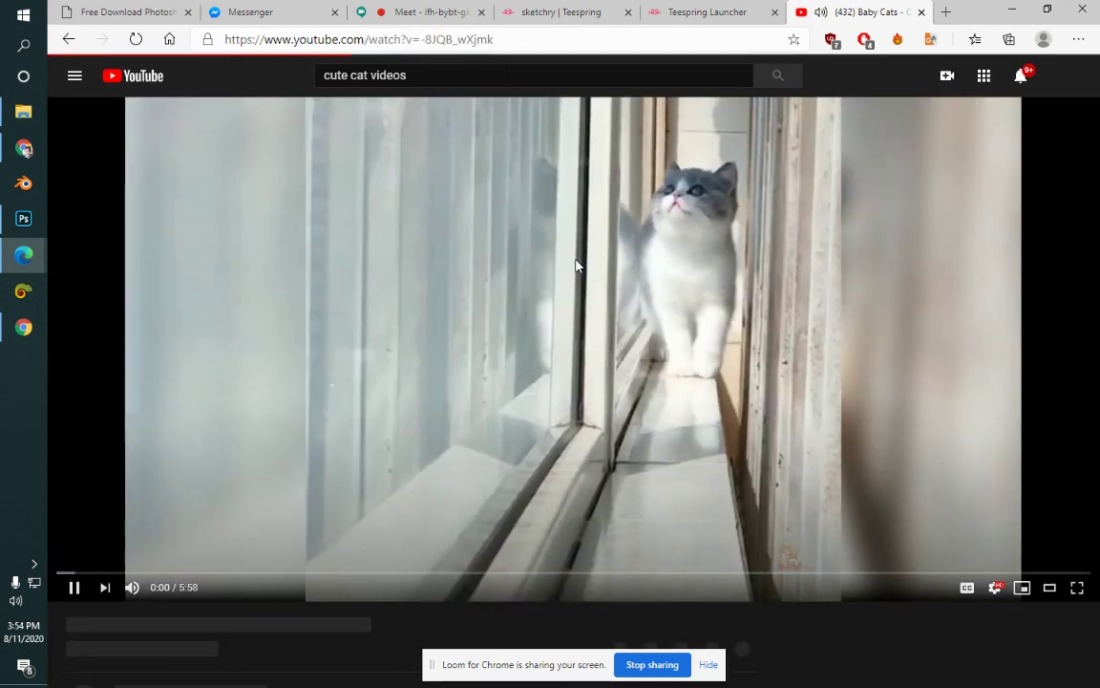
left_click(577, 266)
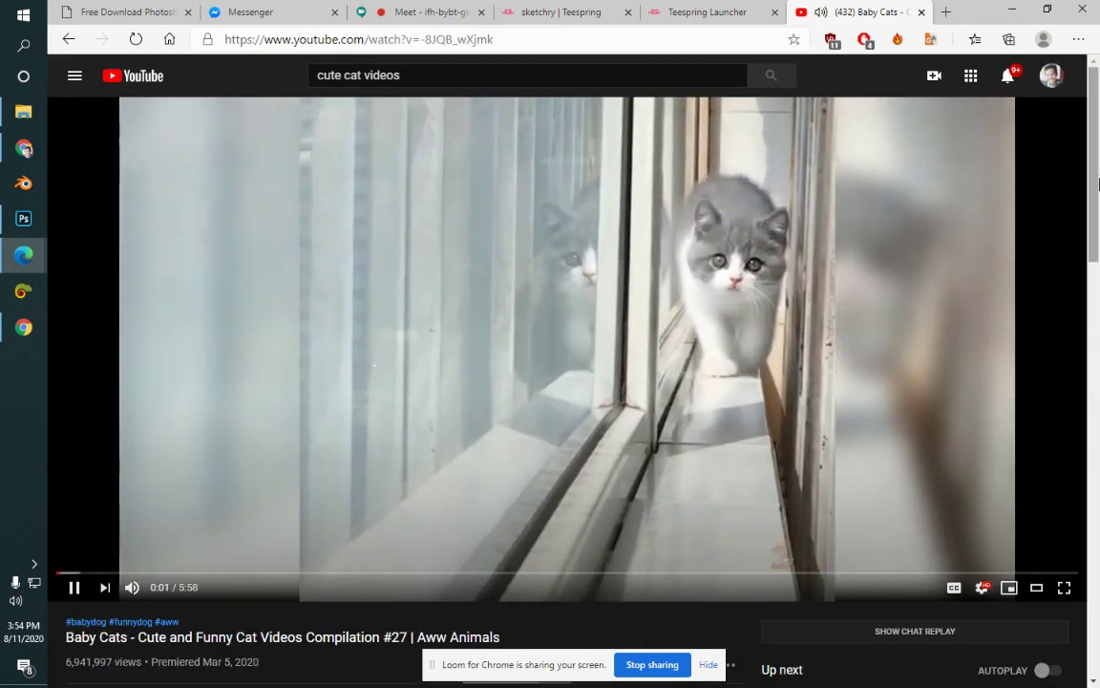
scroll(410, 611, "down", 3)
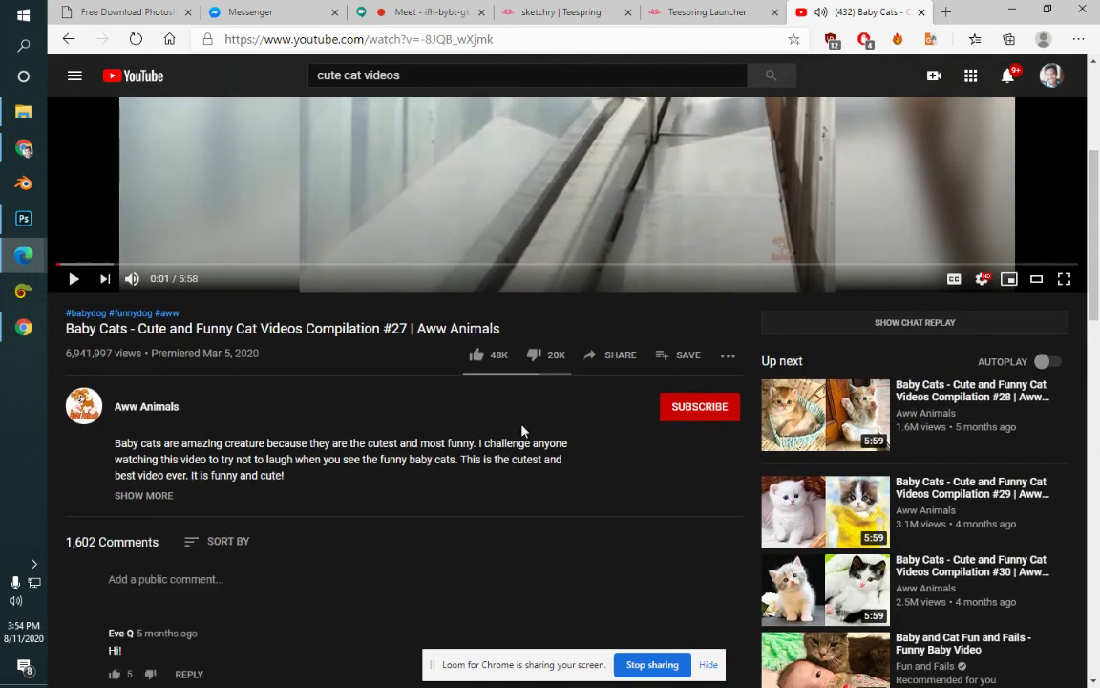
left_click(143, 496)
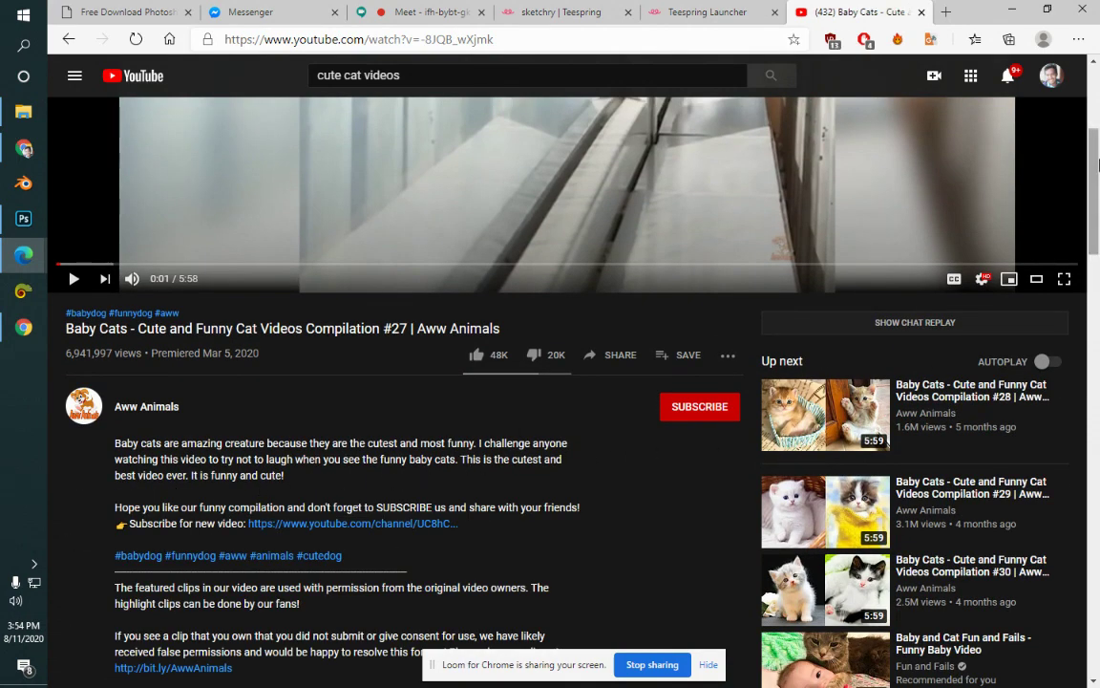
Step: Scroll through the Baby Cats video page, then go back to the cute cat videos results
left_click_drag(1097, 164, 1098, 220)
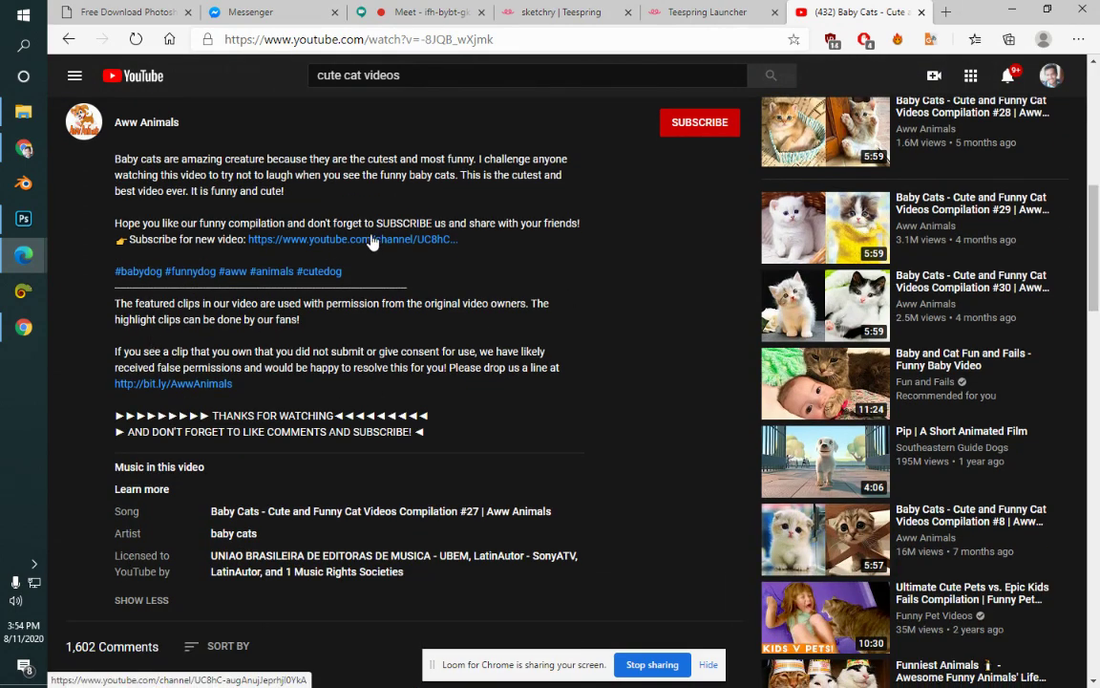
scroll(1095, 204, "up", 1)
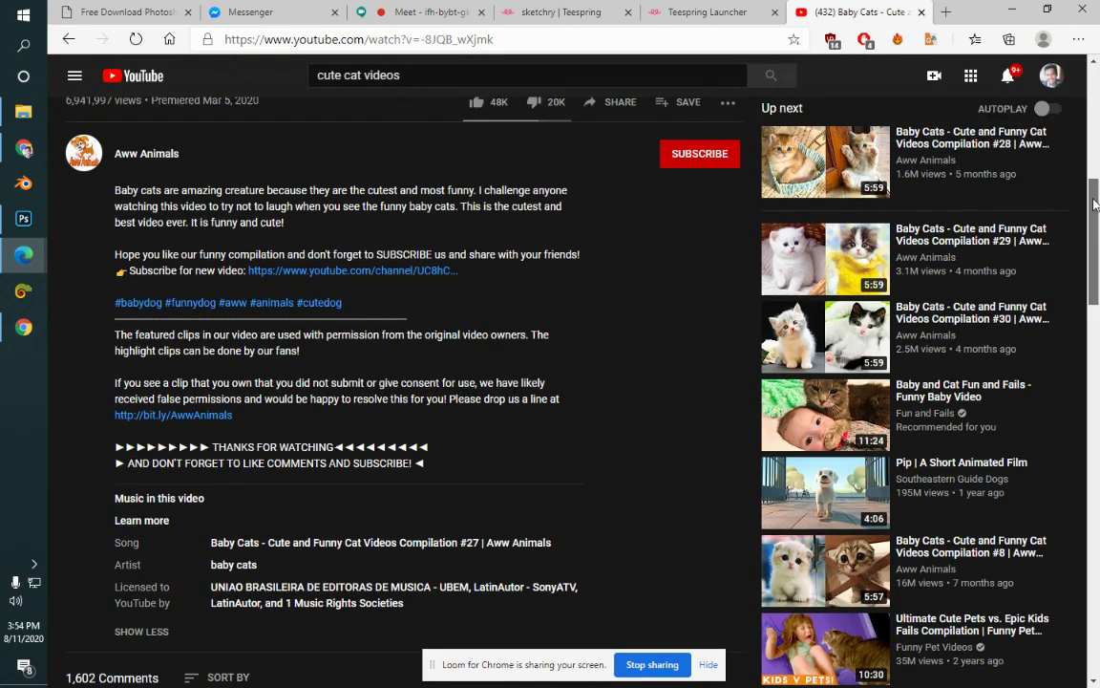
mouse_move(1095, 204)
left_mouse_down()
mouse_move(1098, 124)
mouse_move(1098, 133)
left_mouse_up()
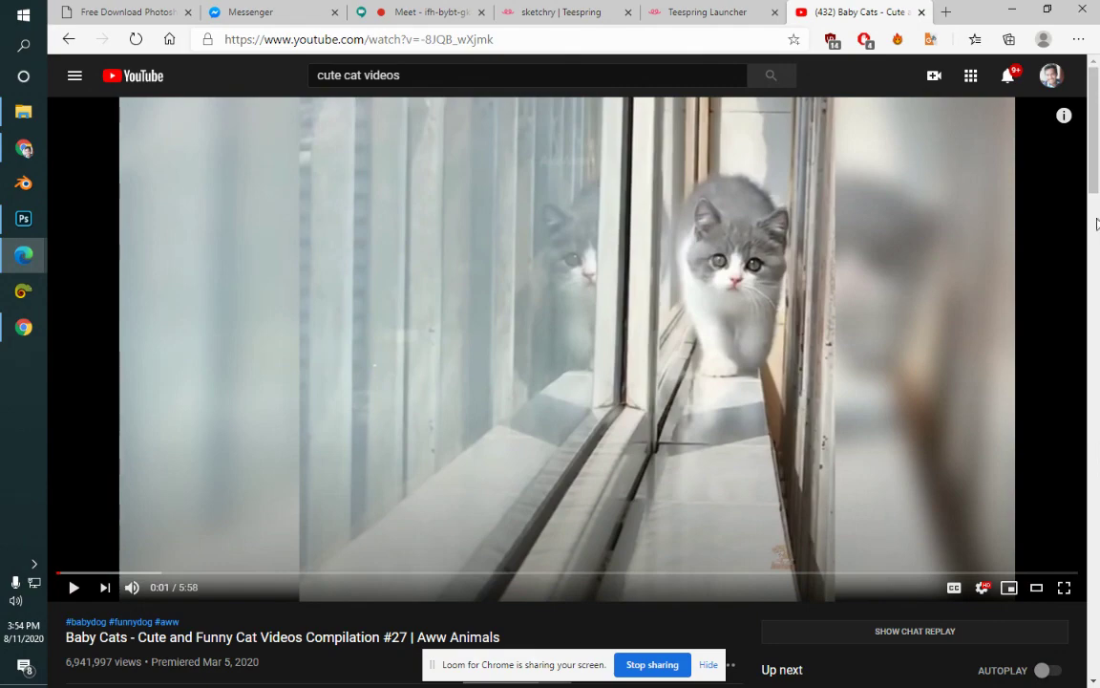
left_click_drag(1097, 223, 1099, 189)
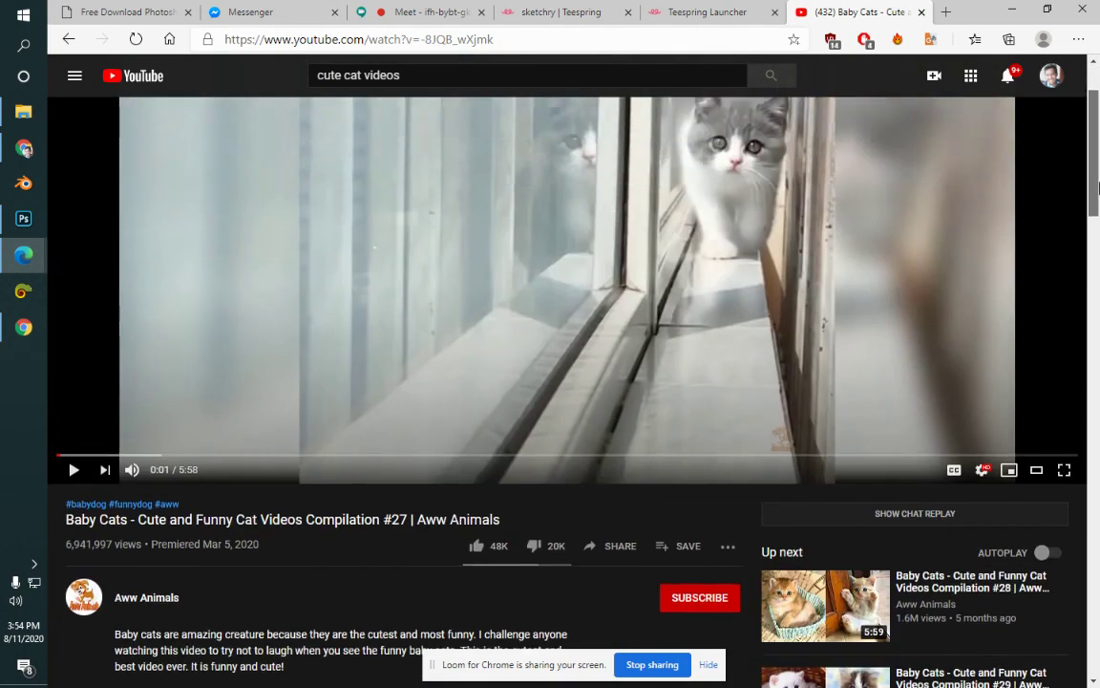
scroll(1098, 188, "down", 4)
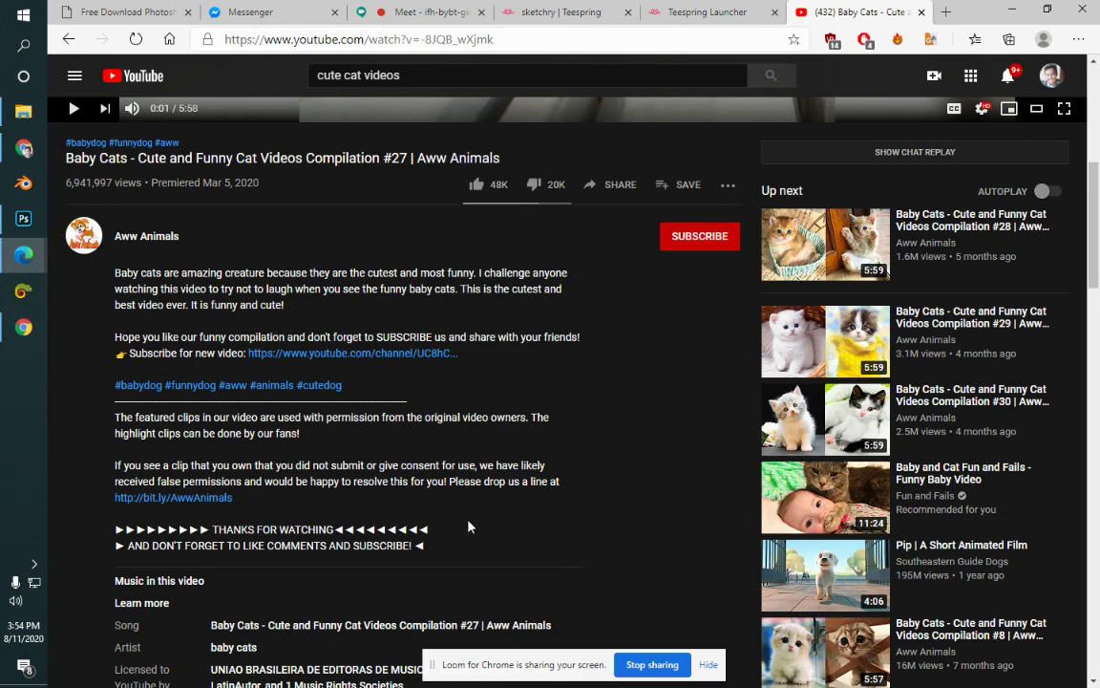
left_click_drag(1098, 260, 1099, 304)
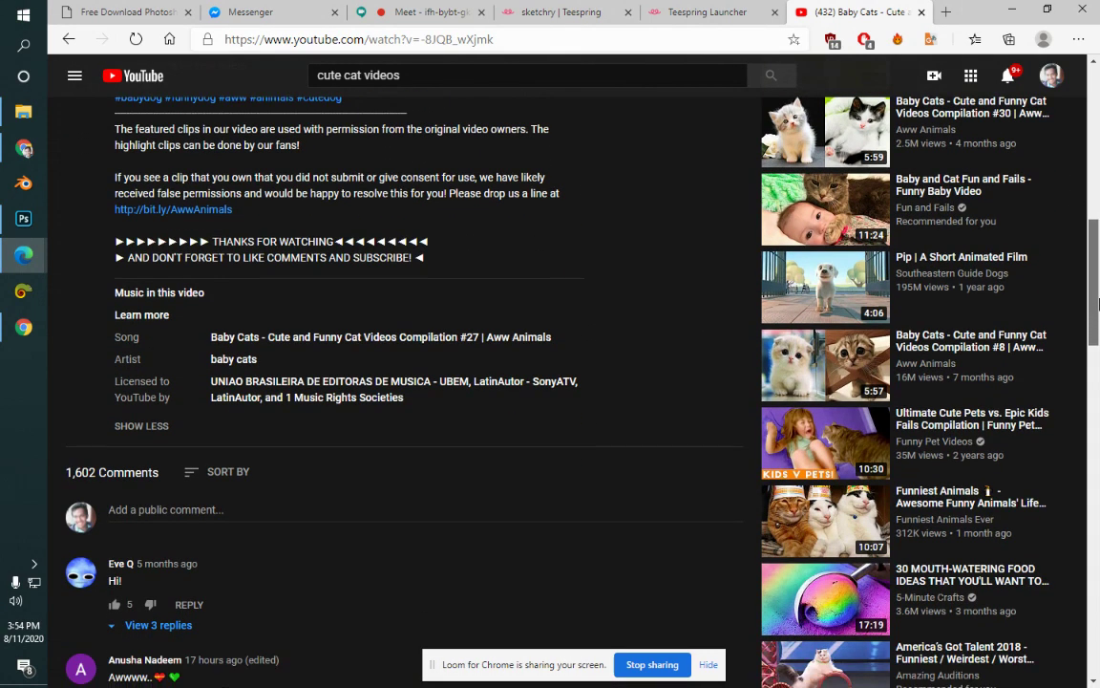
left_click_drag(1099, 304, 1098, 313)
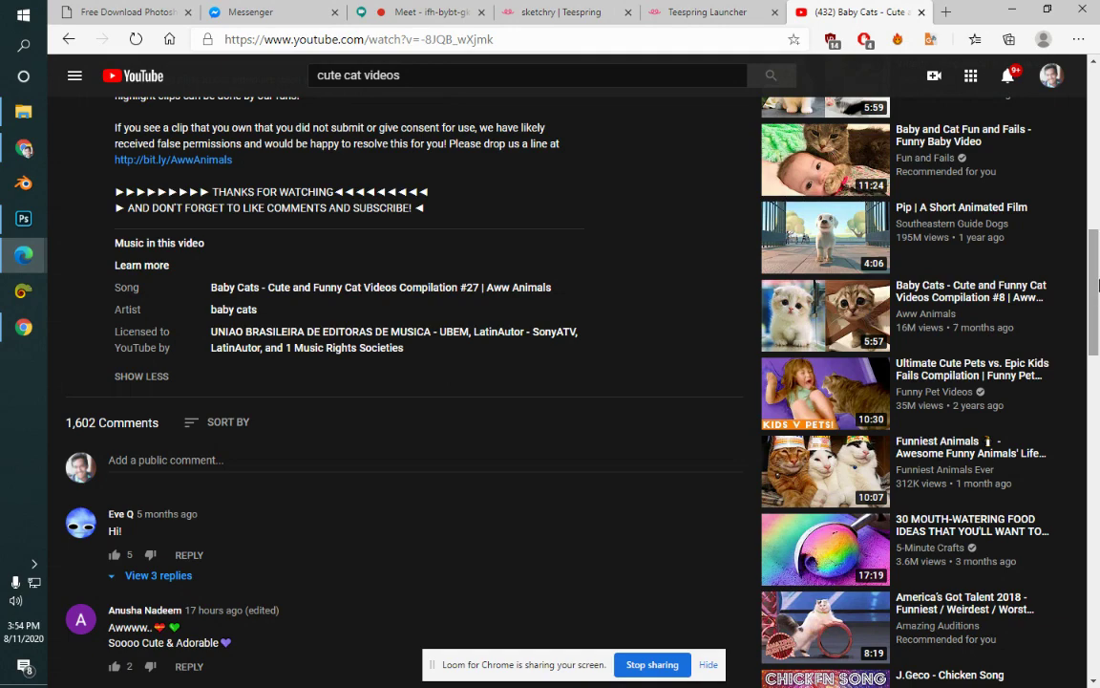
left_click_drag(1097, 287, 1098, 112)
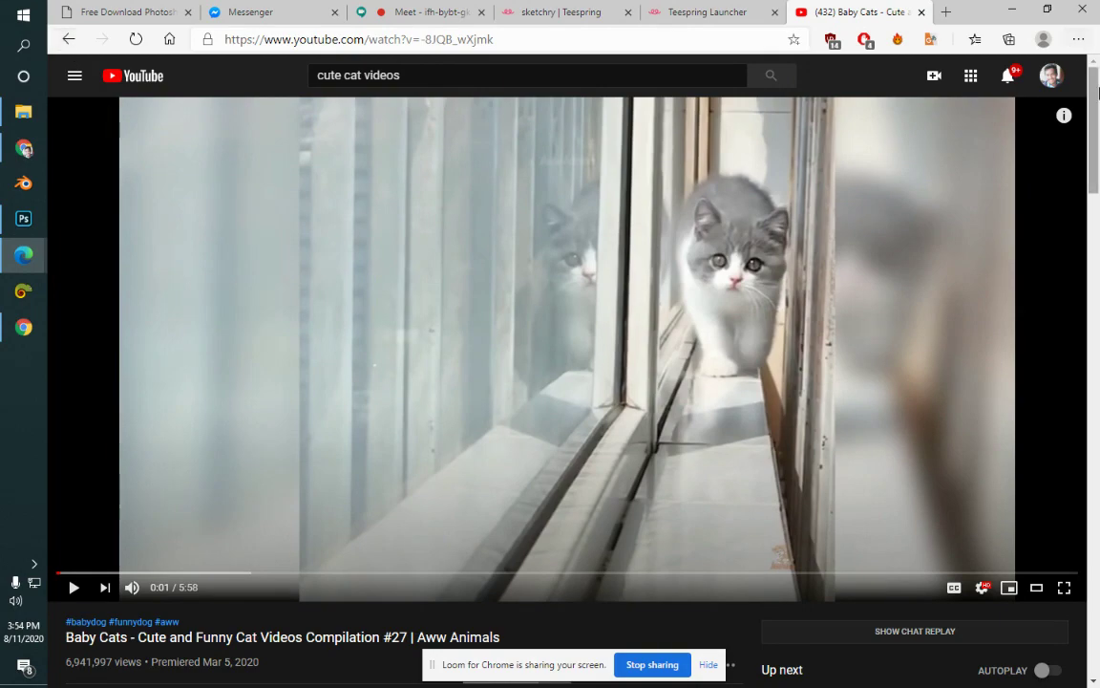
scroll(430, 286, "down", 4)
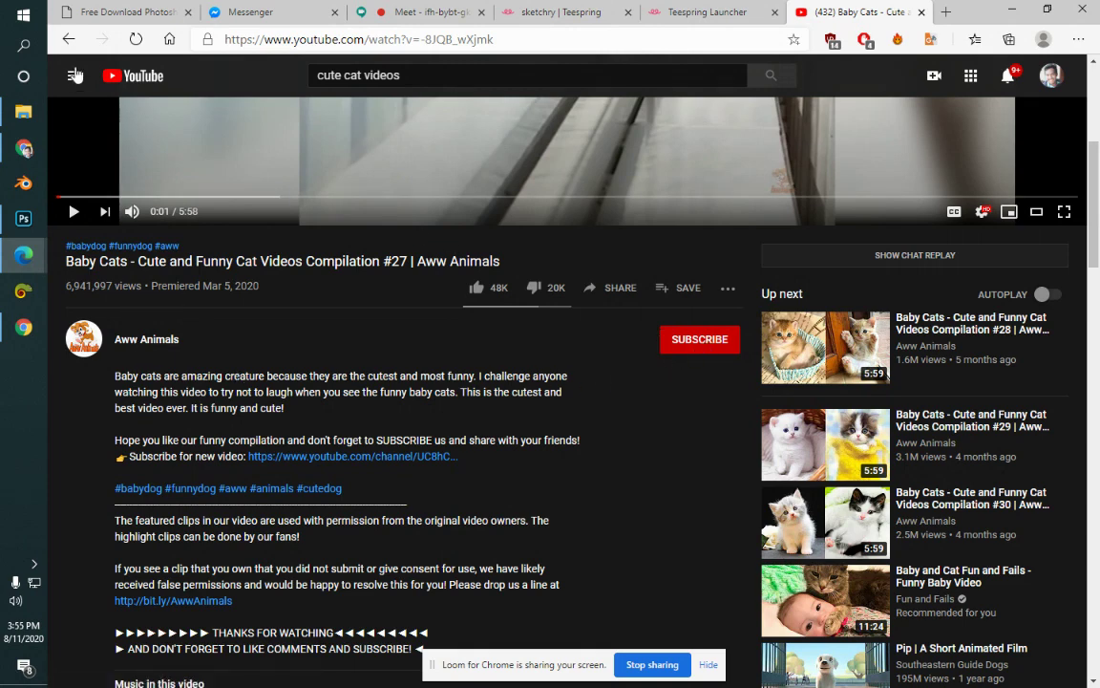
left_click(69, 39)
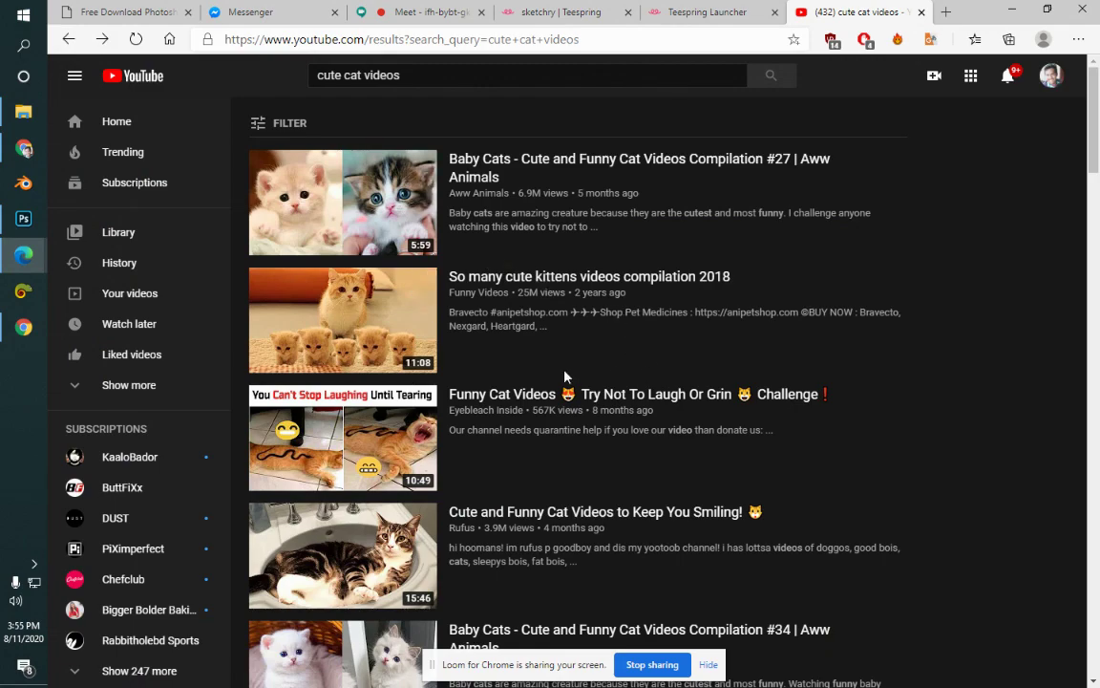
Step: Open the 'So many cute kittens videos compilation 2018' video, pause it and expand its description
left_click(349, 340)
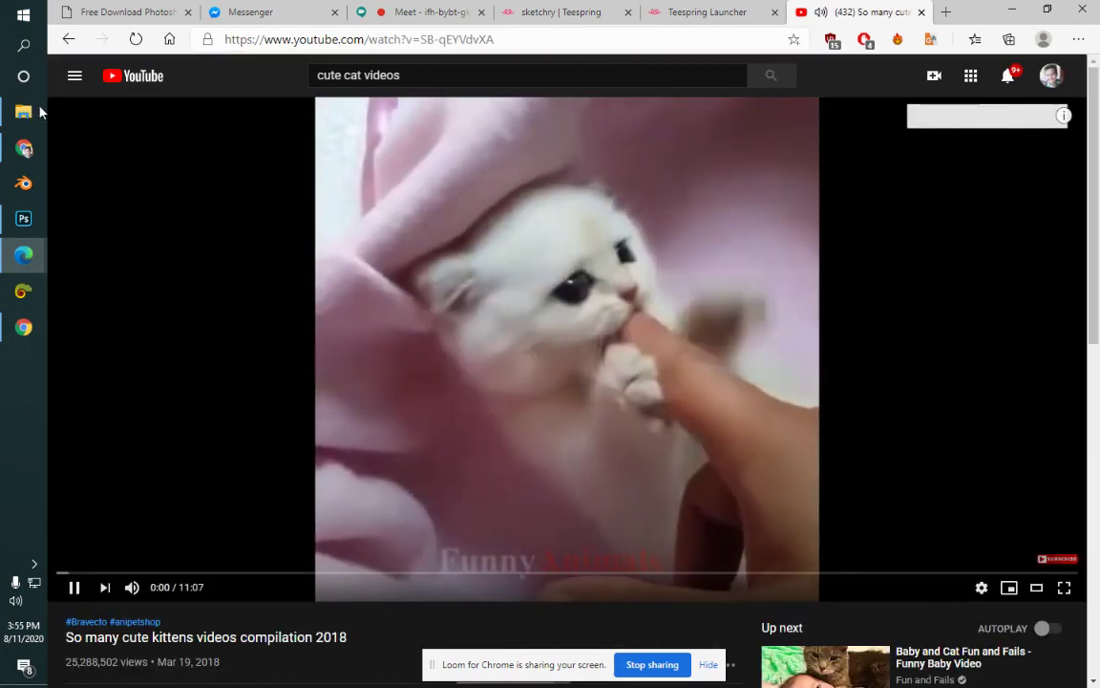
left_click(68, 39)
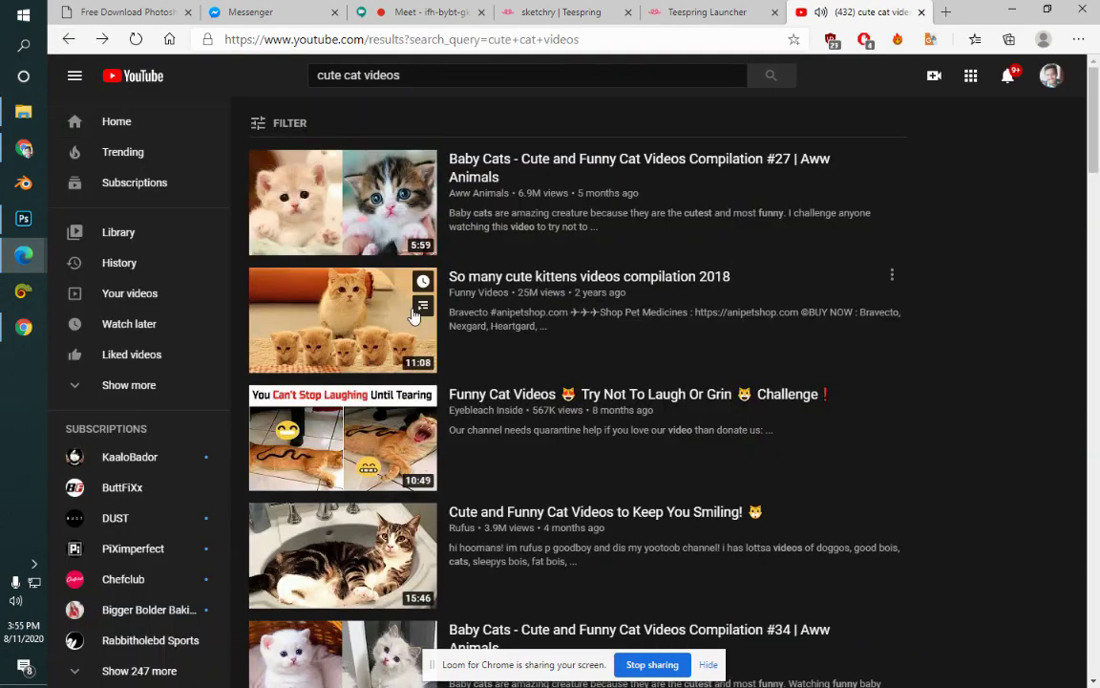
left_click(363, 313)
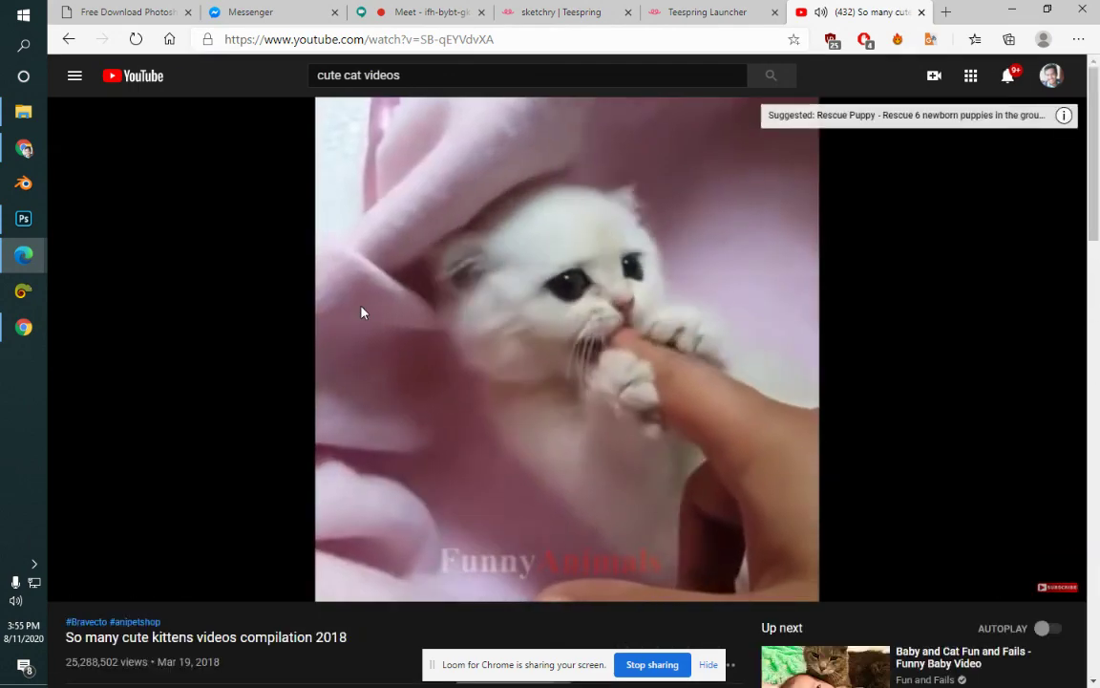
left_click(361, 312)
scroll(188, 392, "down", 5)
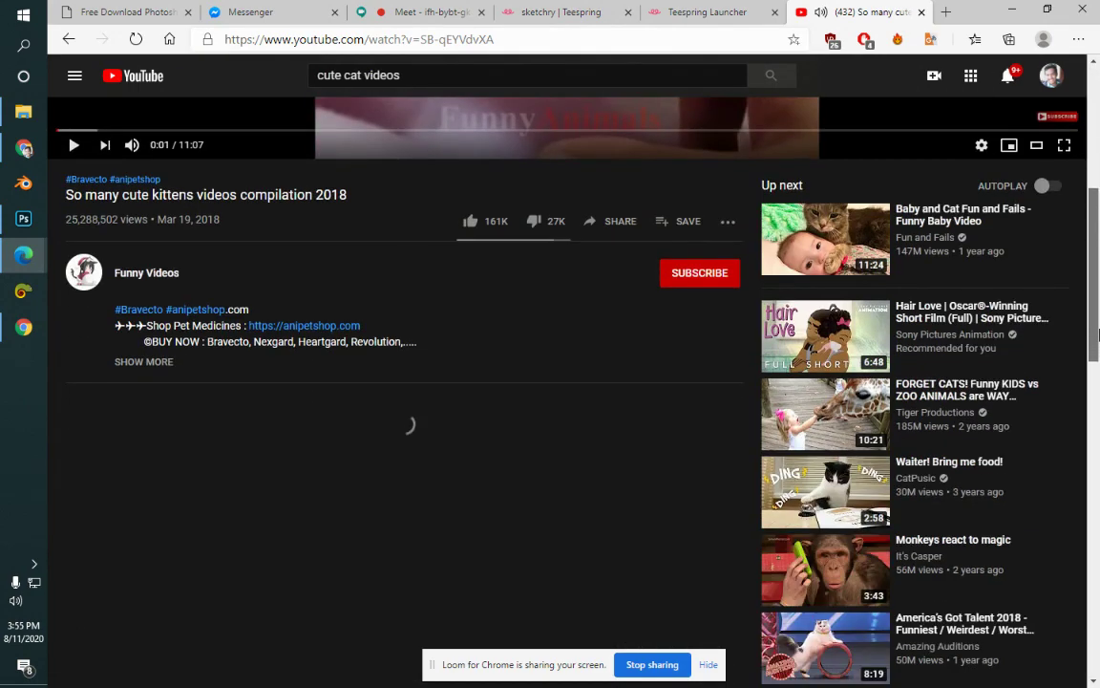
left_click(142, 362)
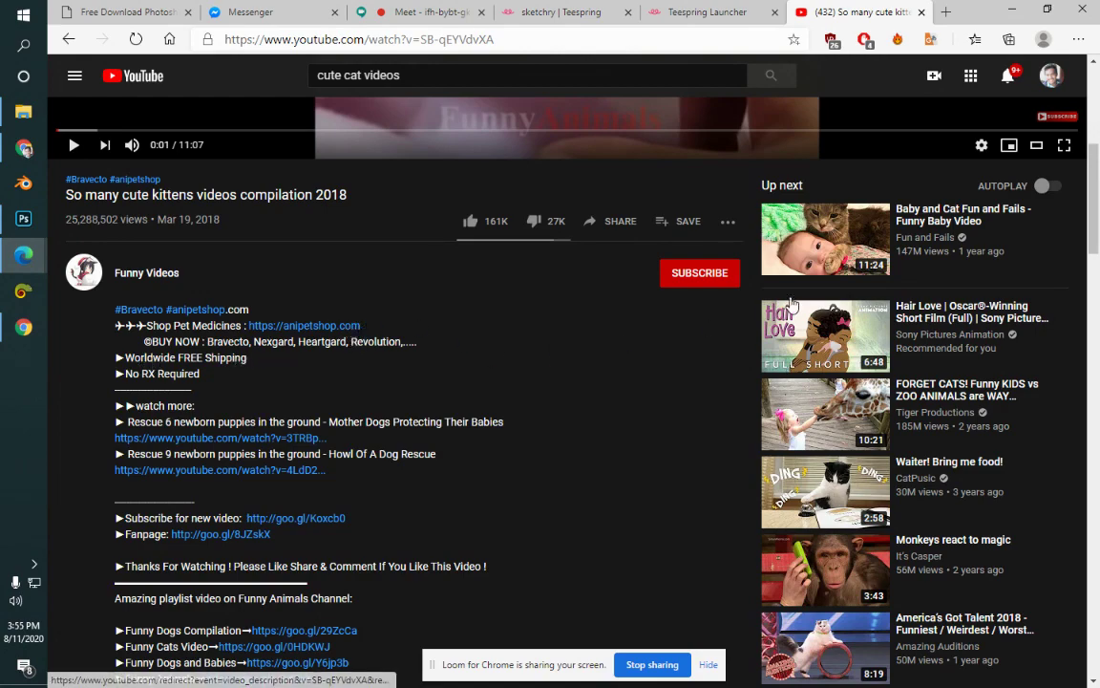
Step: Scroll through the kittens video's full description
scroll(1089, 194, "up", 1)
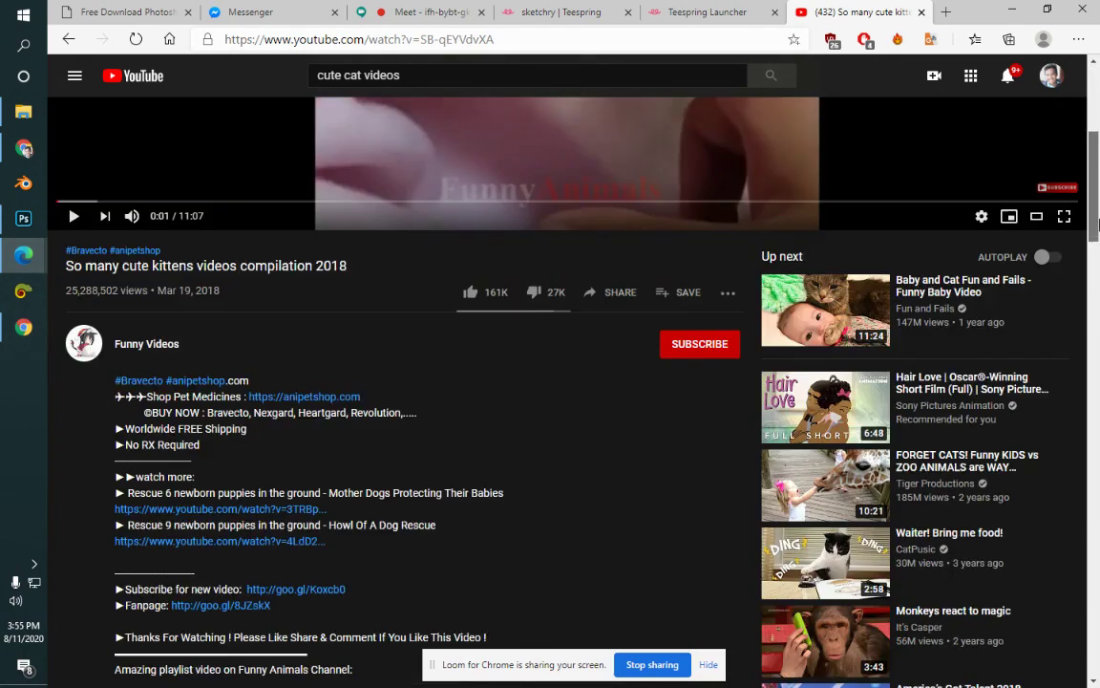
left_click_drag(1090, 195, 1090, 227)
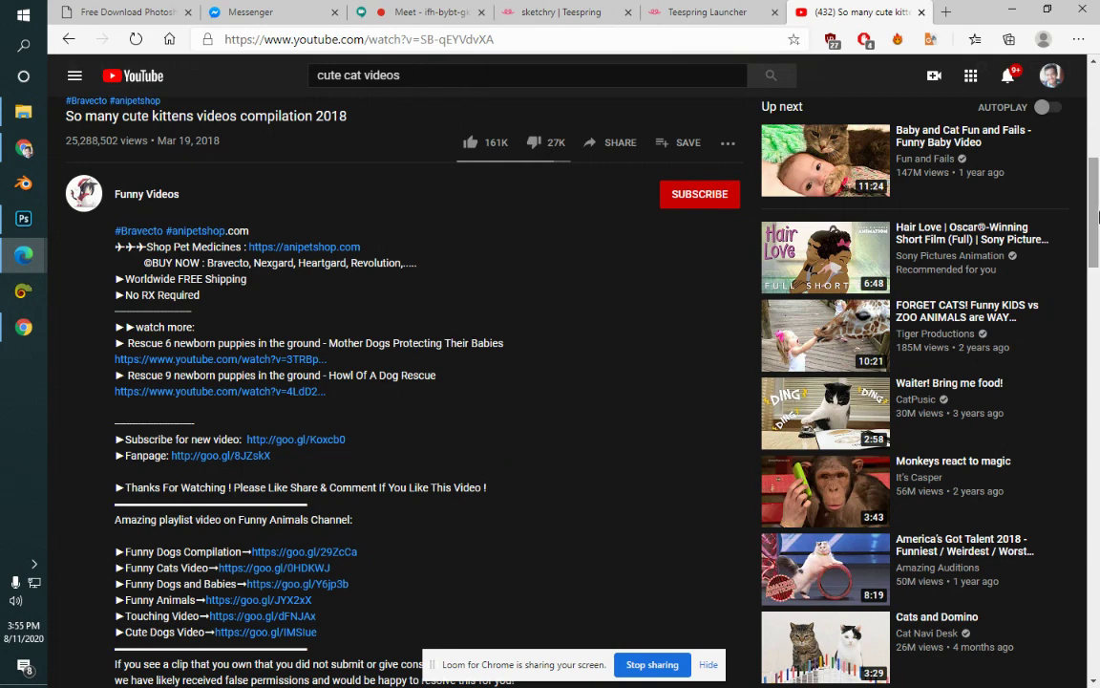
left_click_drag(1096, 214, 1099, 218)
scroll(1026, 217, "down", 1)
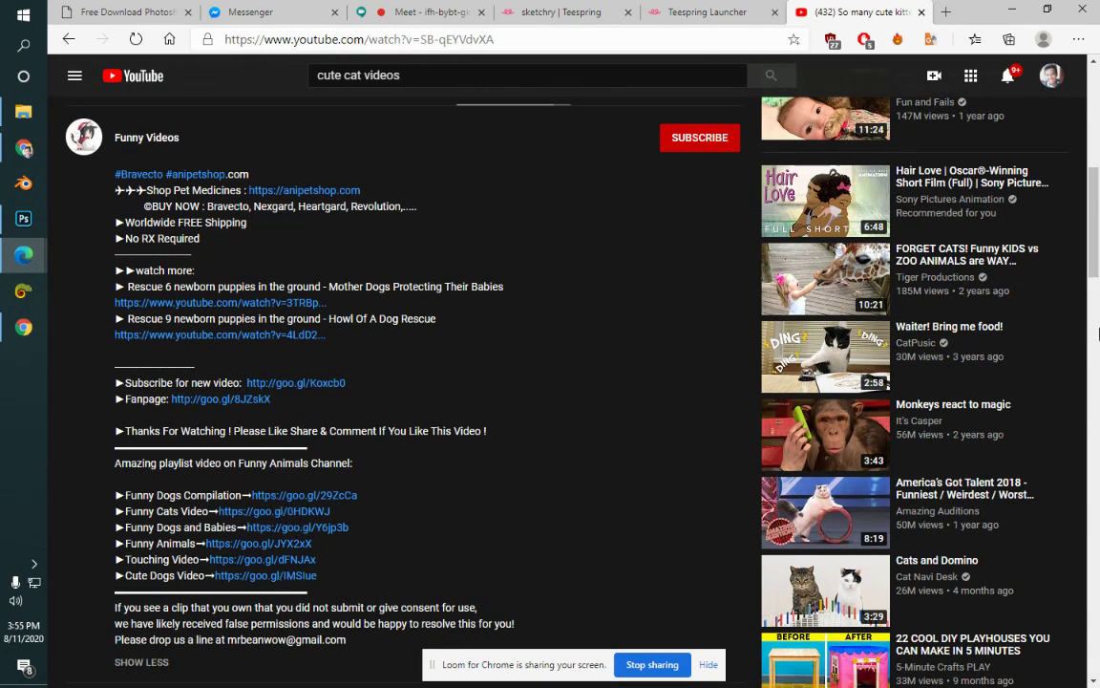
scroll(1097, 286, "down", 1)
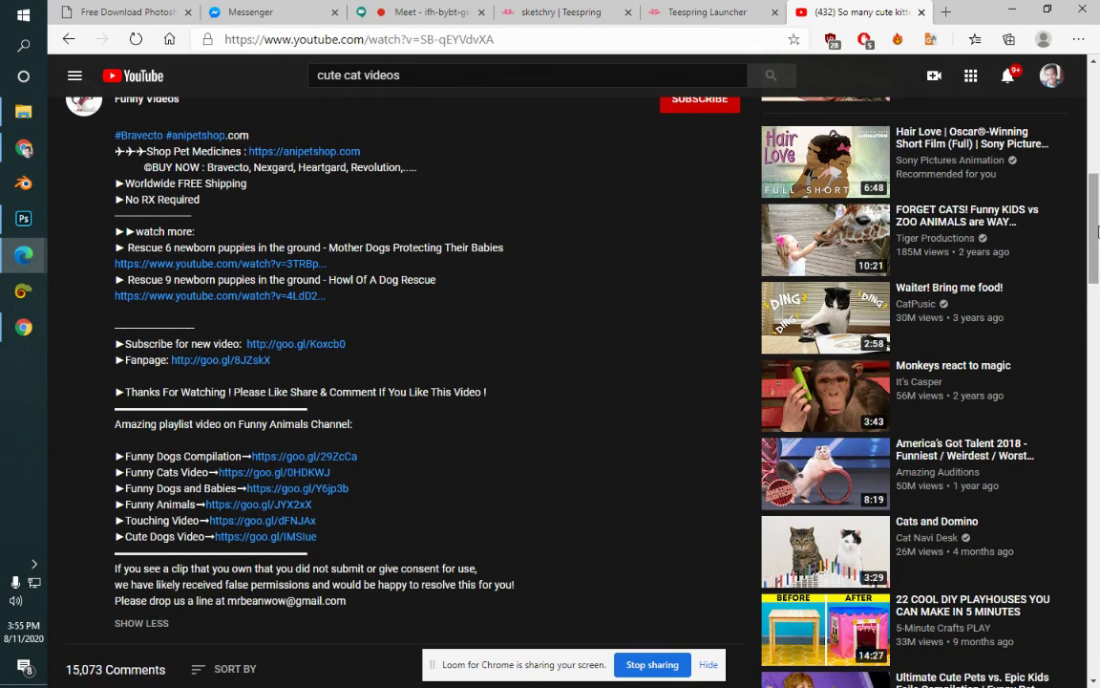
mouse_move(1097, 229)
left_mouse_down()
mouse_move(1098, 308)
mouse_move(1097, 214)
left_mouse_up()
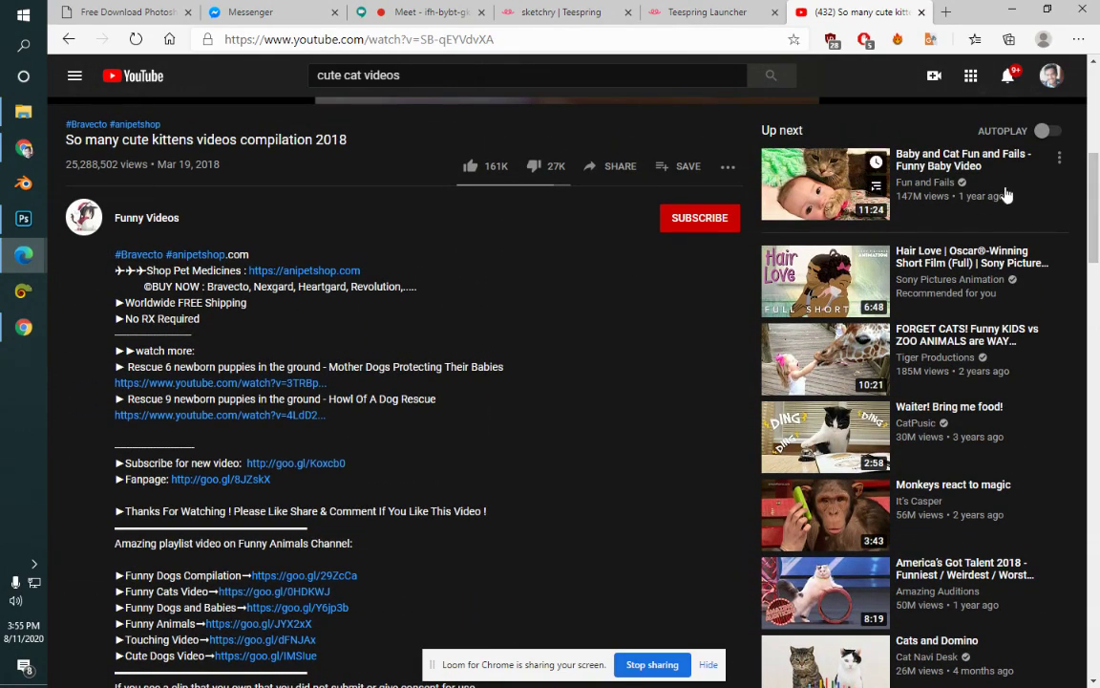
scroll(435, 293, "up", 4)
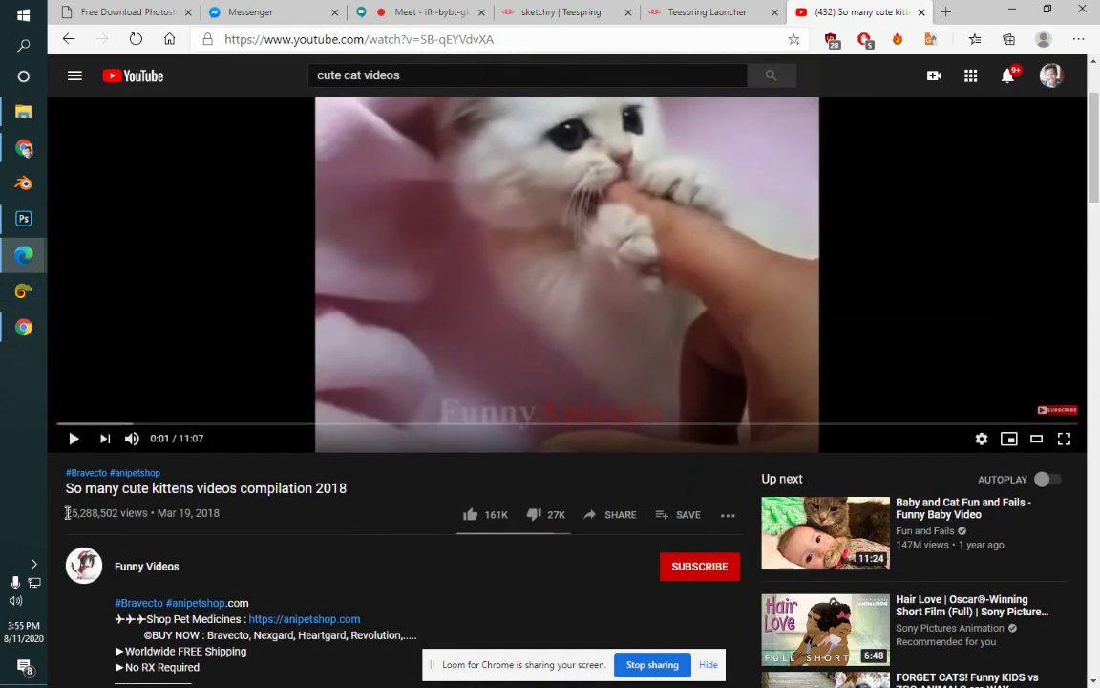
Step: Highlight the 25,288,502 views line, close the navigation guide, and open a new browser tab
left_click_drag(81, 506, 122, 513)
left_click(73, 513)
triple_click(73, 513)
left_click(67, 515)
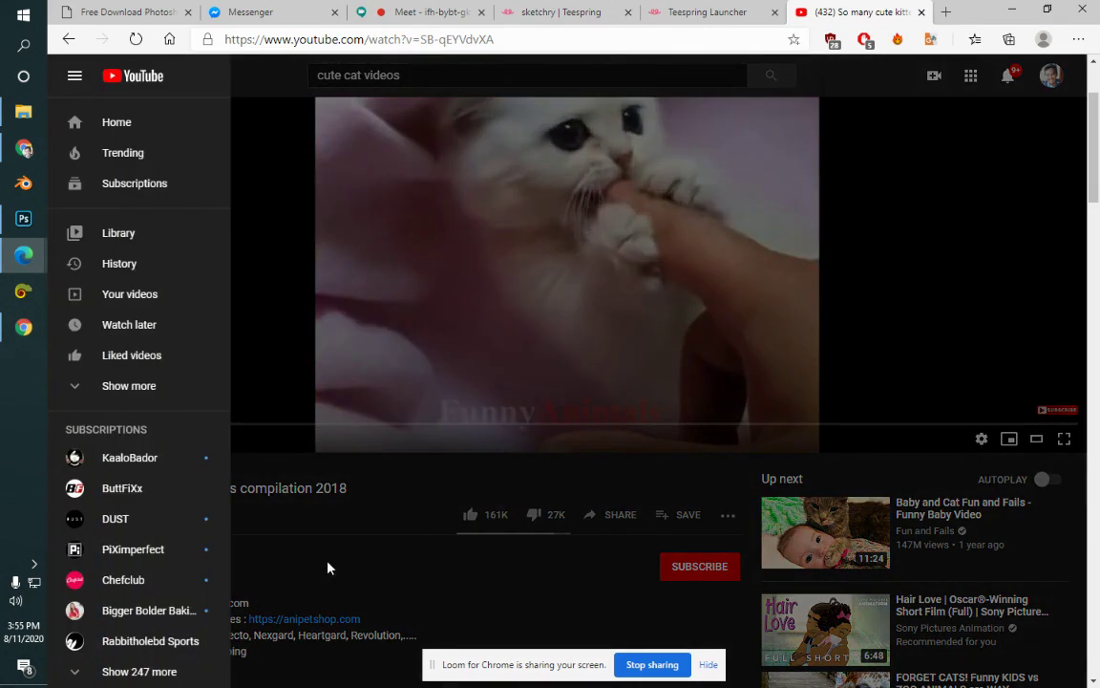
left_click(328, 569)
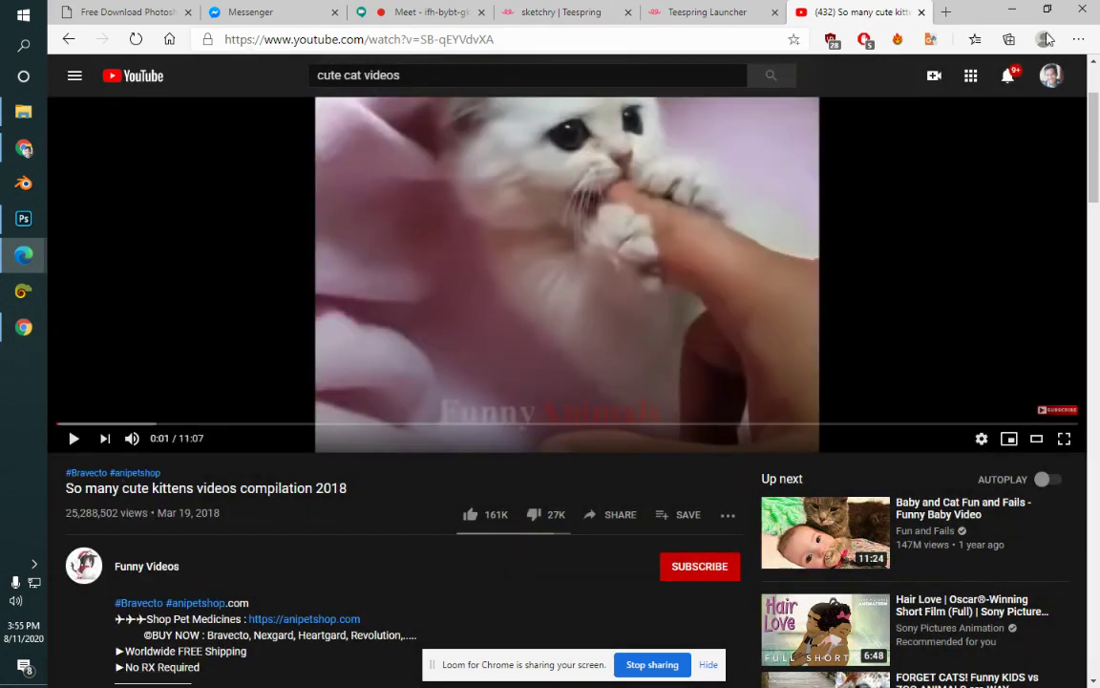
left_click(945, 11)
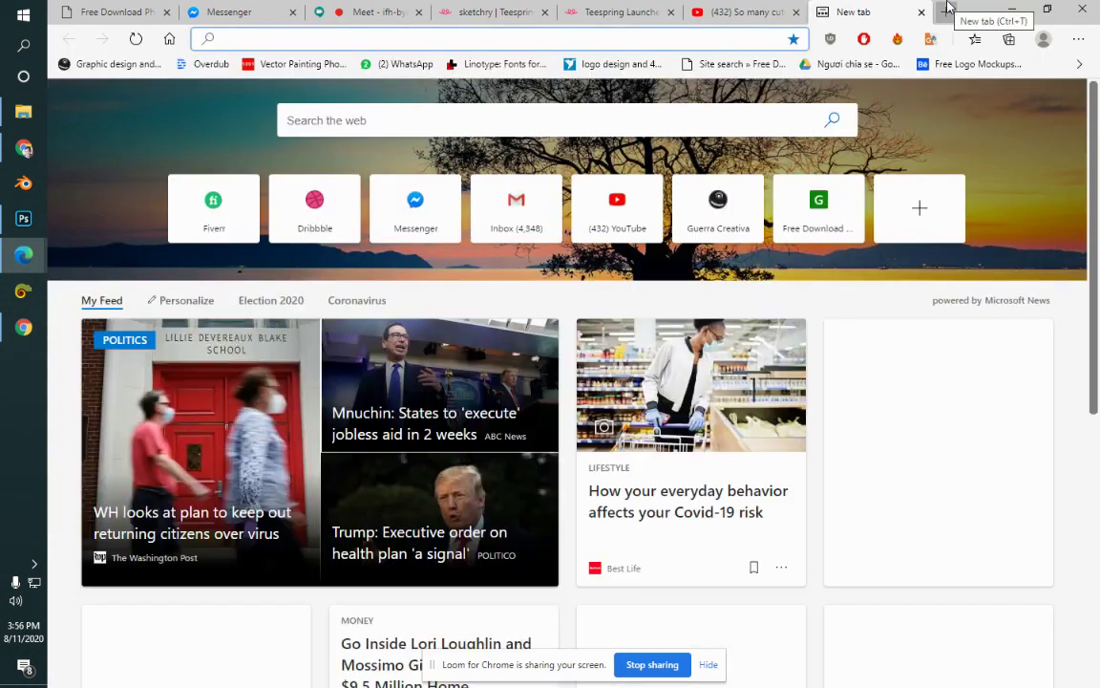
Step: Calculate 25000000 × .05 = 1250000 in Google Search
type("25")
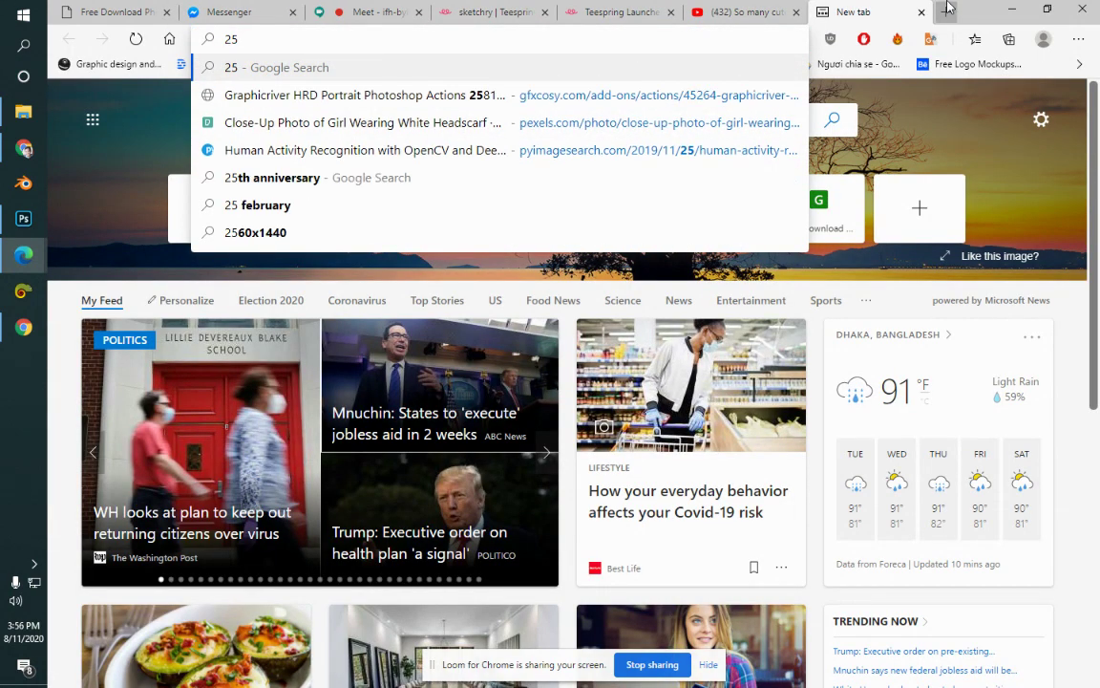
type("0")
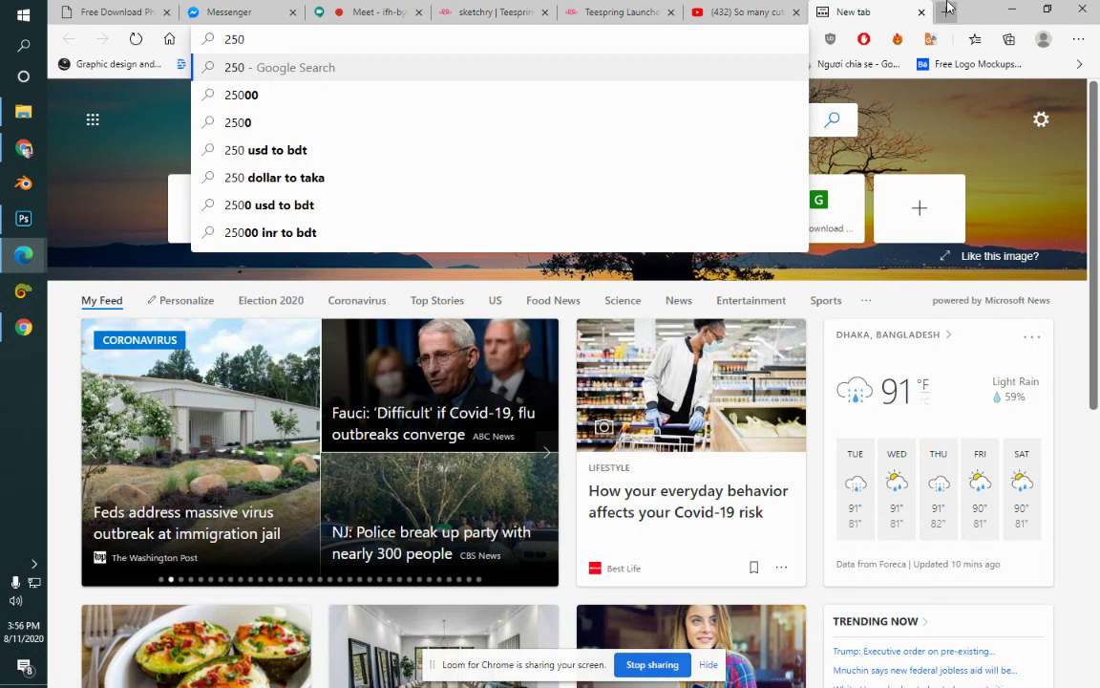
type("00000")
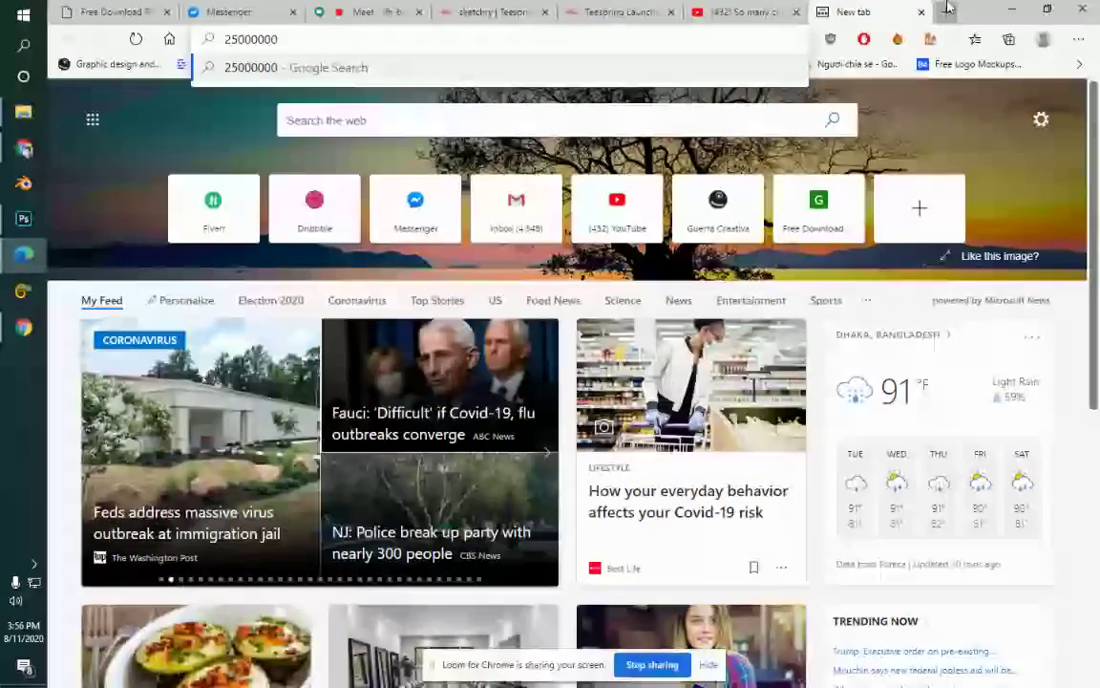
key("Return")
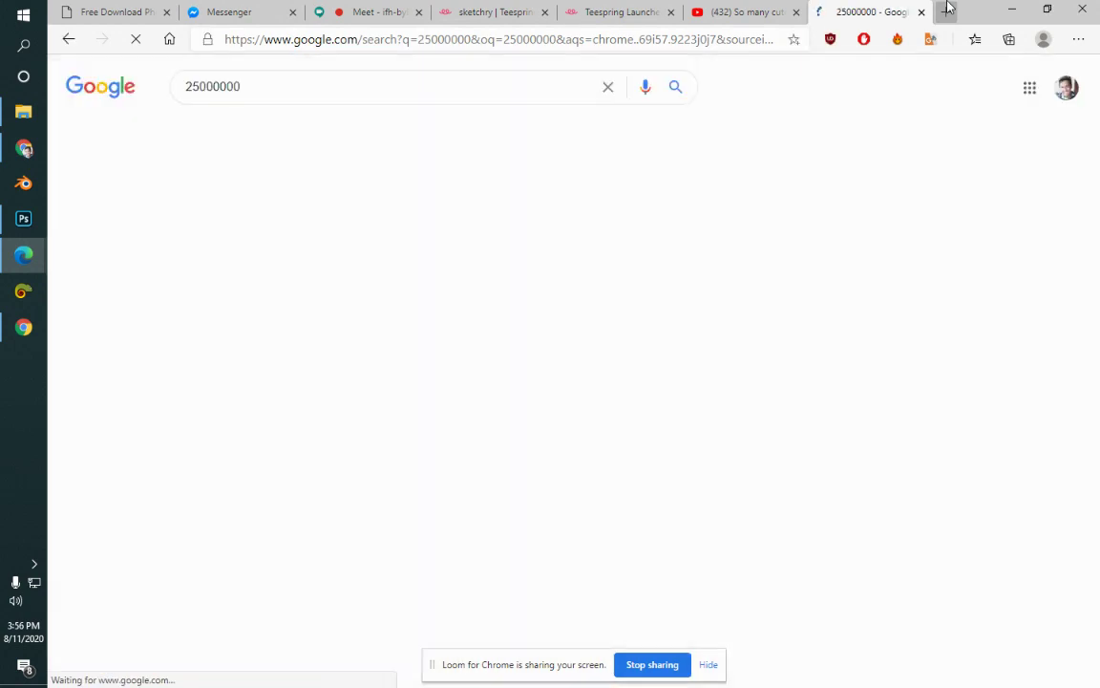
double_click(310, 87)
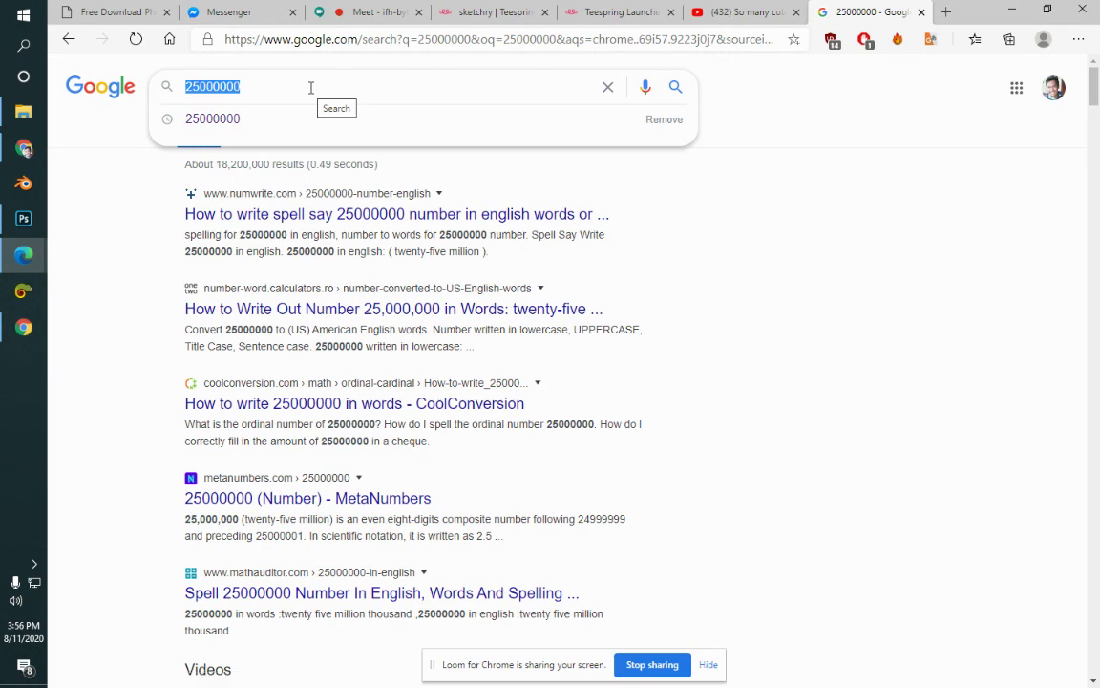
left_click(310, 87)
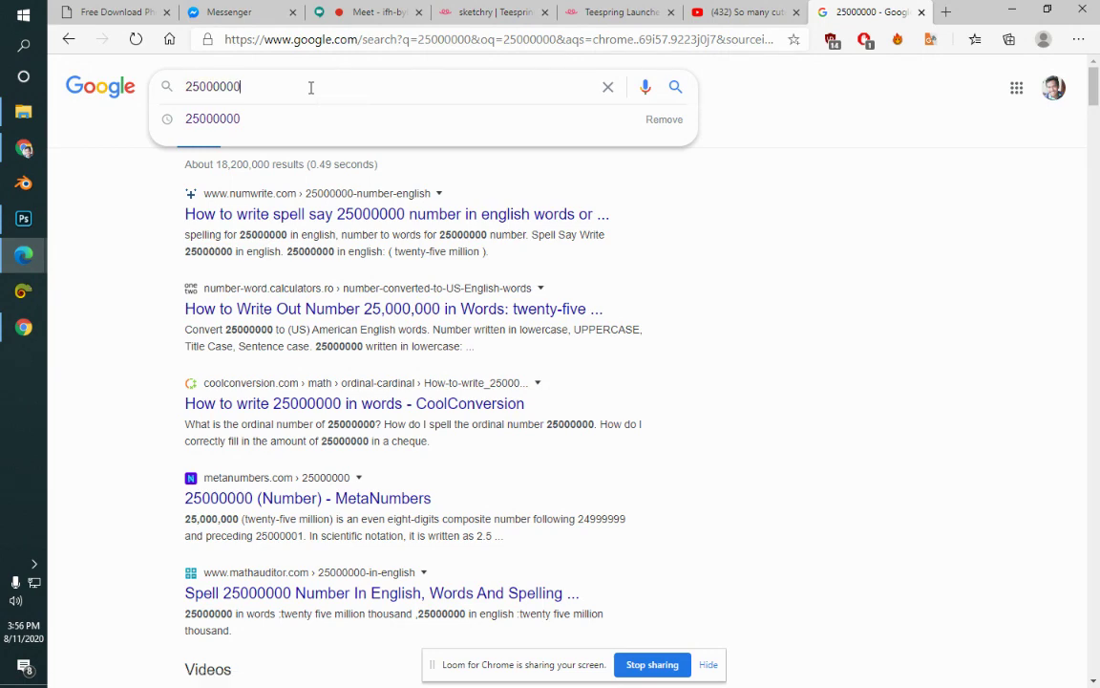
type("'")
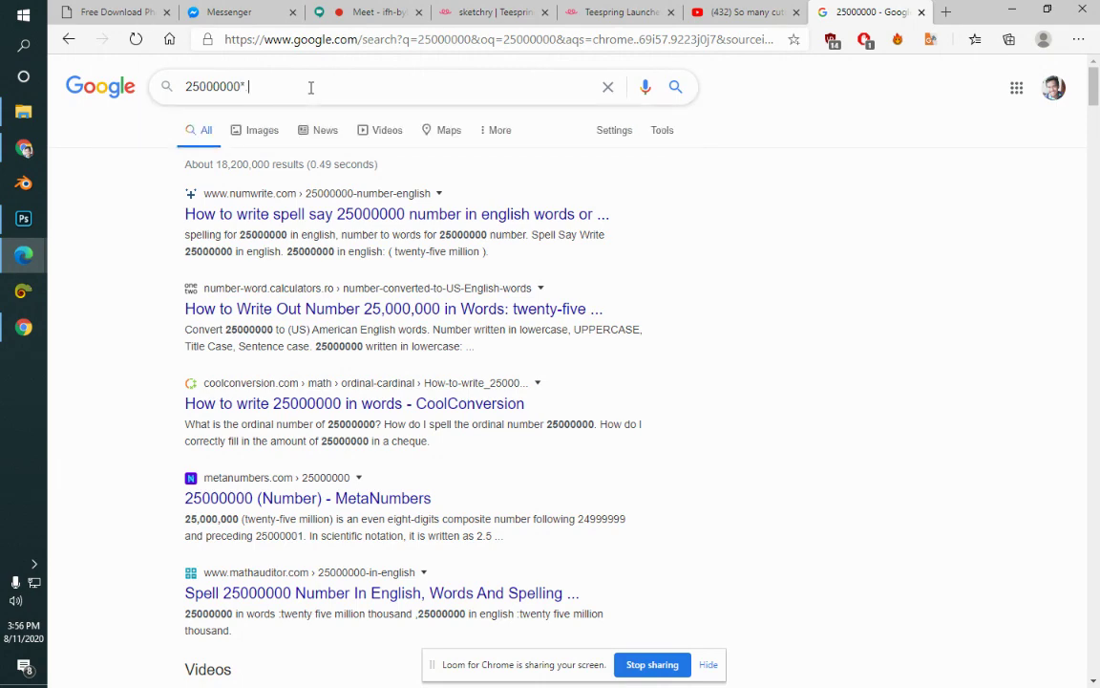
type(".05")
key("Return")
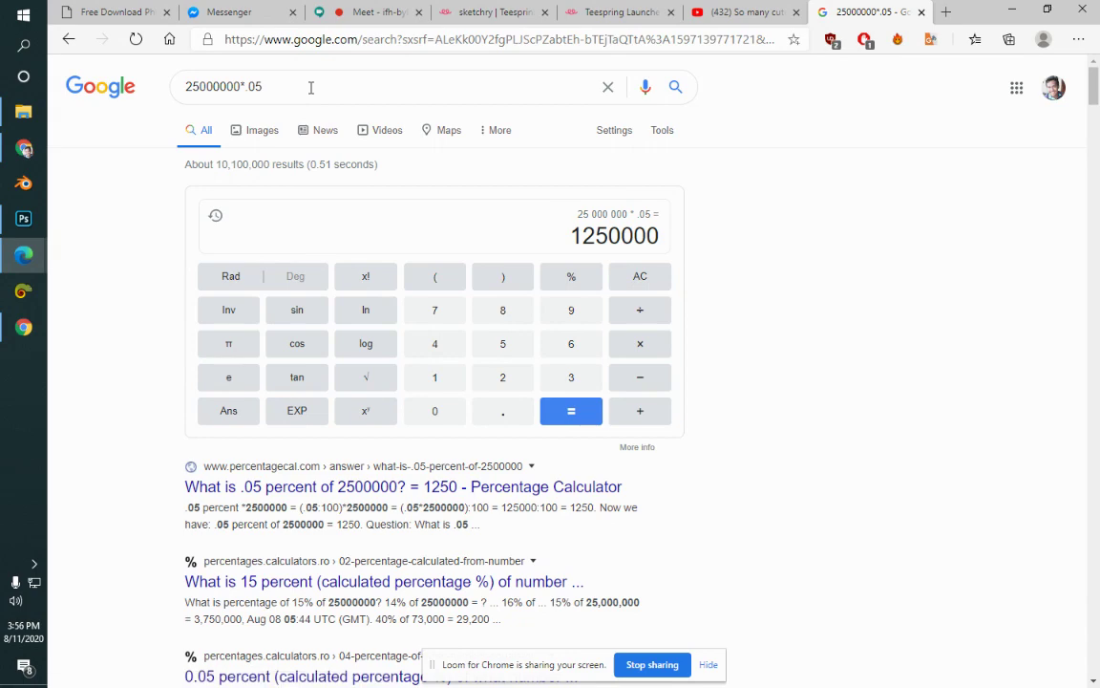
Step: After checking the other tabs, multiply 1250000 by .05 on the calculator to get 62500
left_click(705, 12)
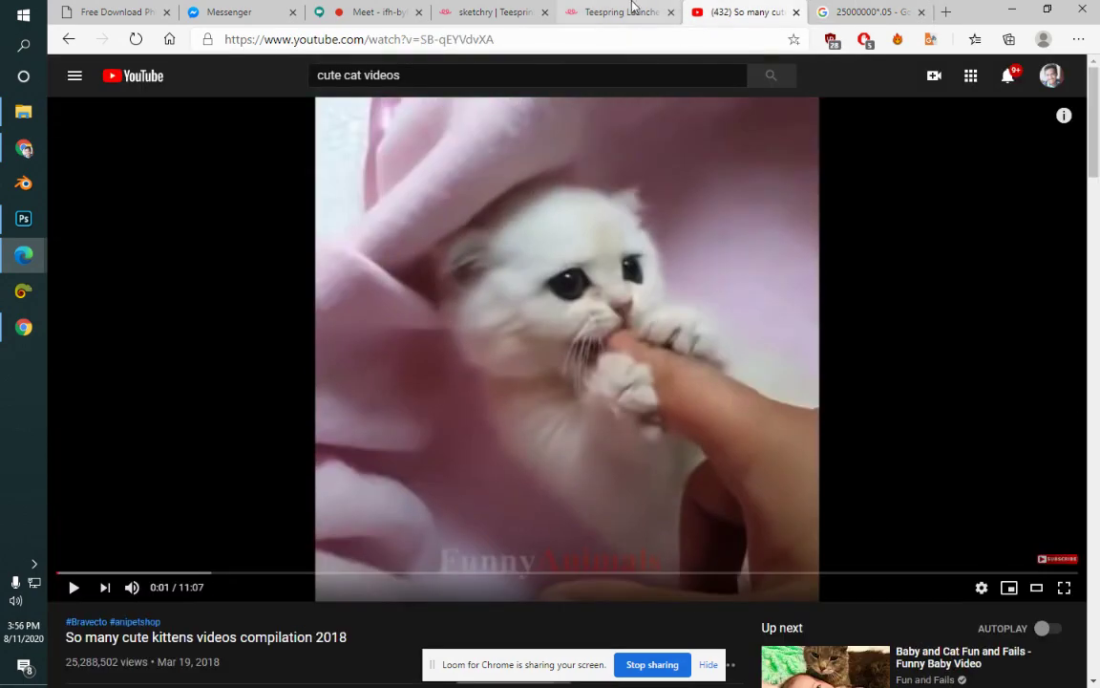
left_click(604, 6)
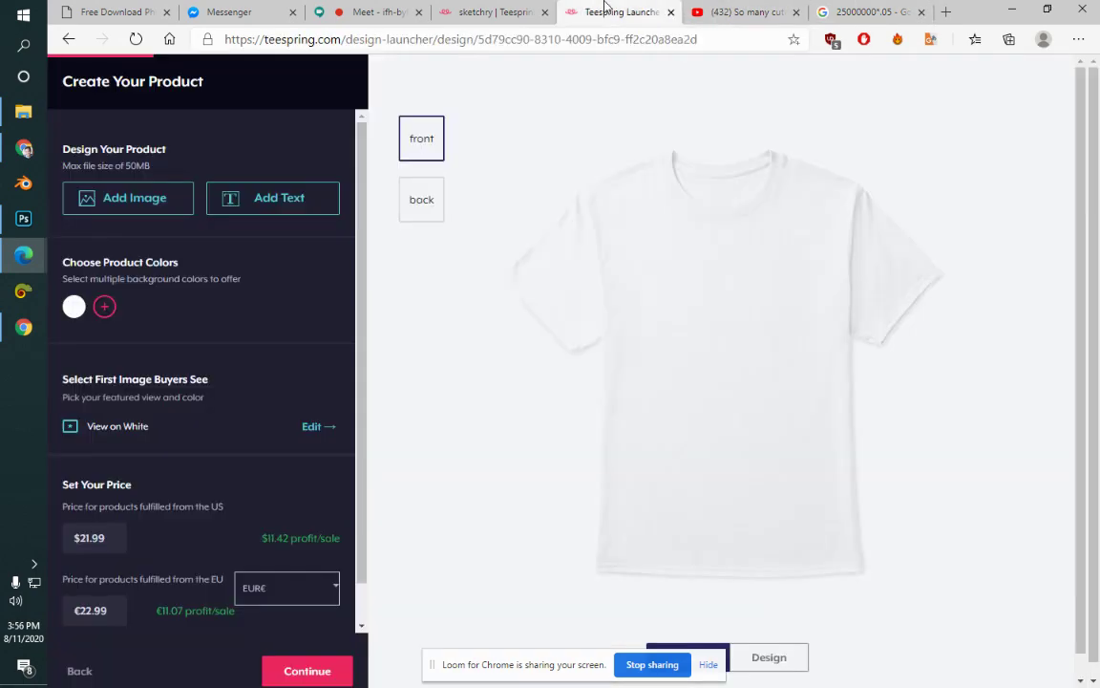
left_click(726, 12)
scroll(1099, 204, "down", 5)
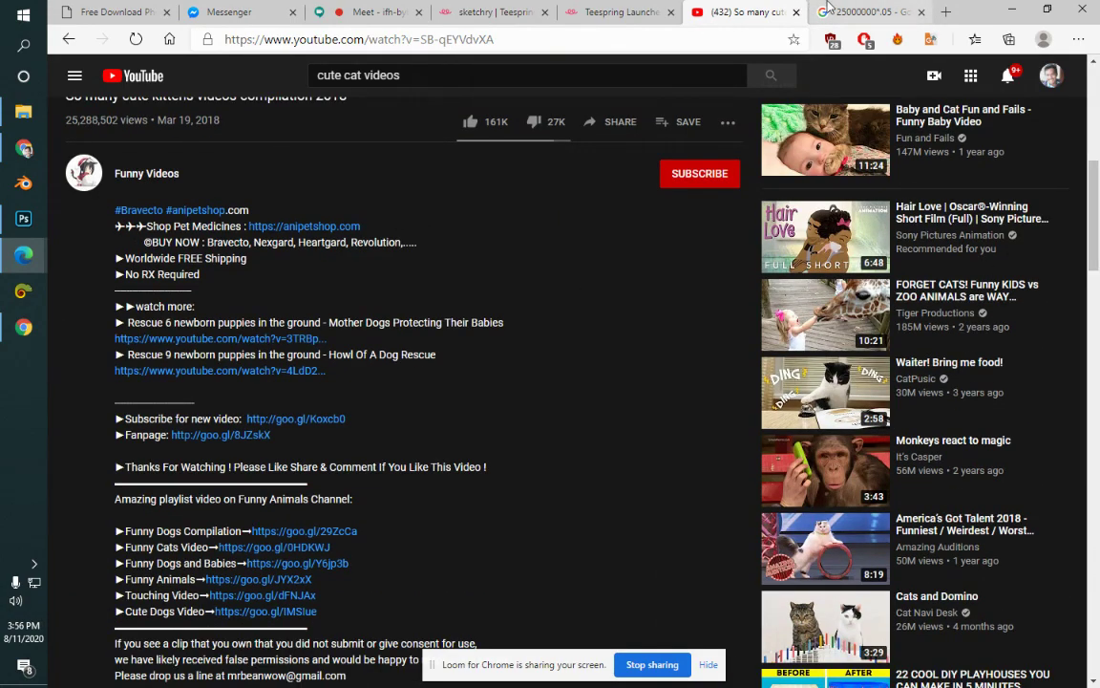
left_click(860, 12)
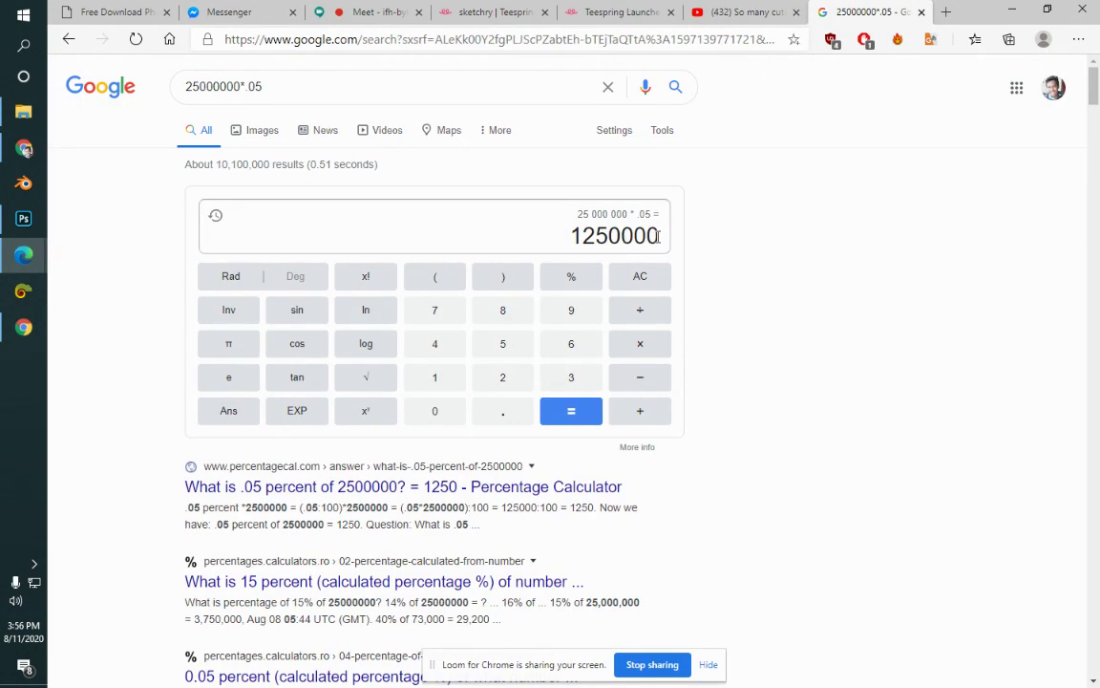
left_click(654, 342)
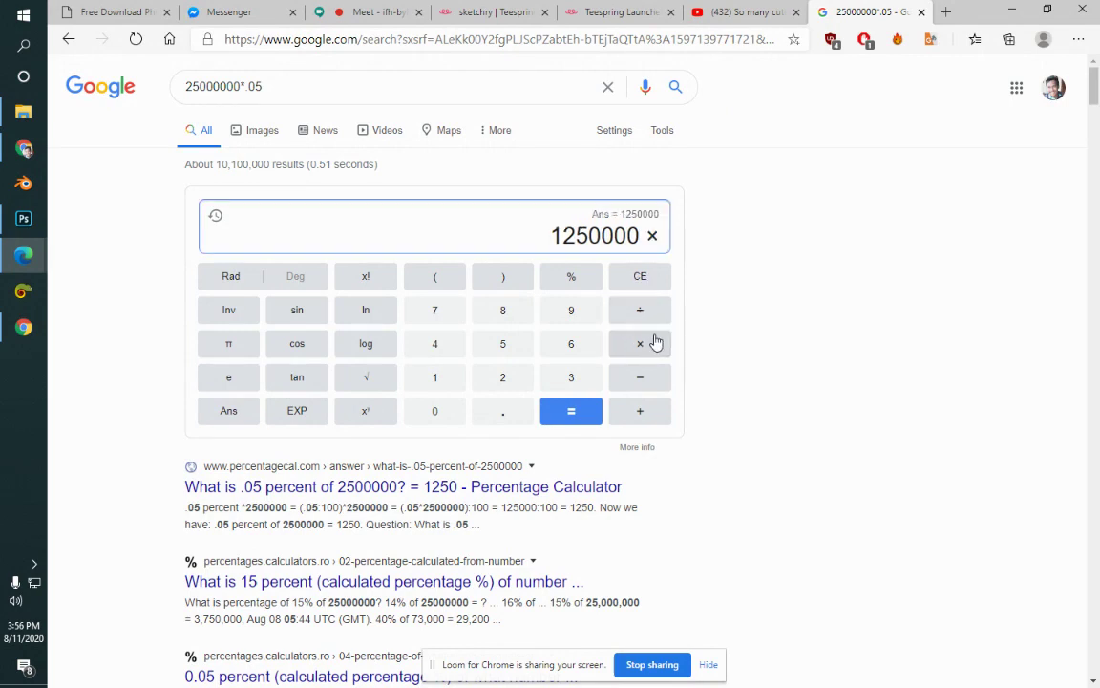
type(" .")
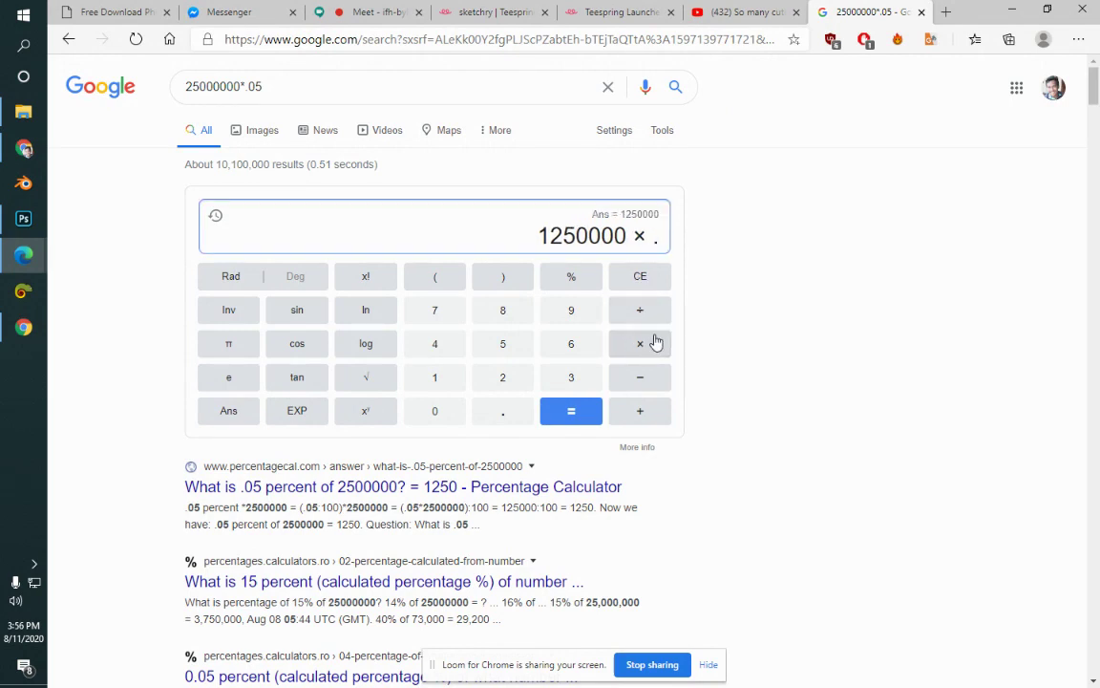
type("05")
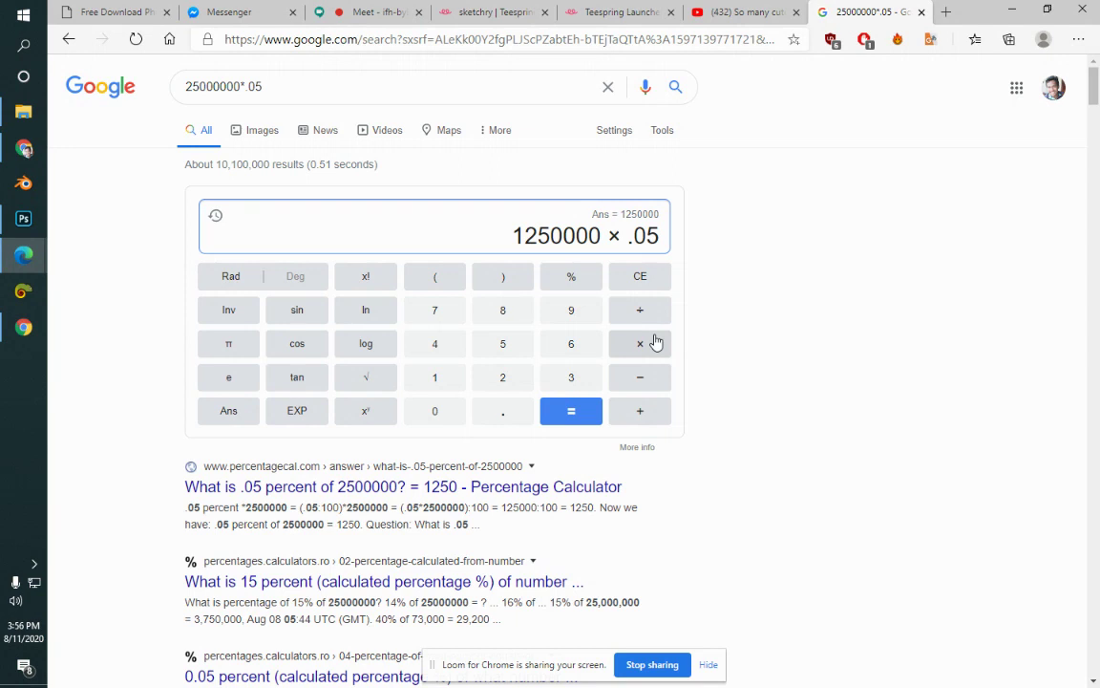
key("Return")
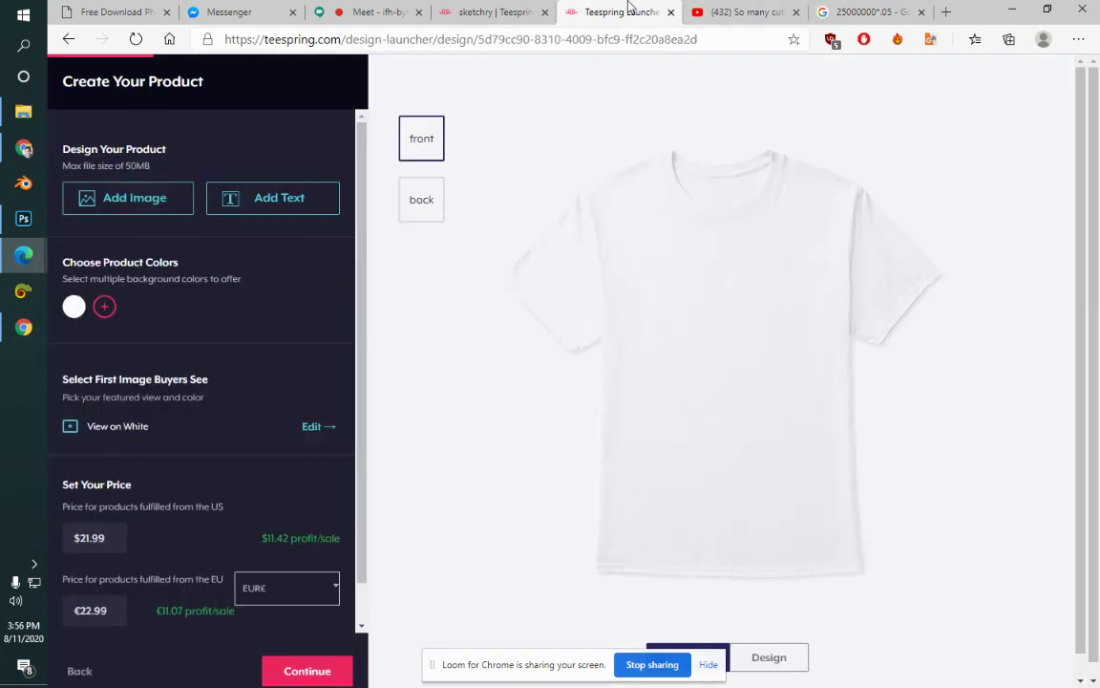
left_click(611, 12)
Step: Check the kittens video's 25,288,502 views, then return to the calculator showing 62500
left_click(512, 10)
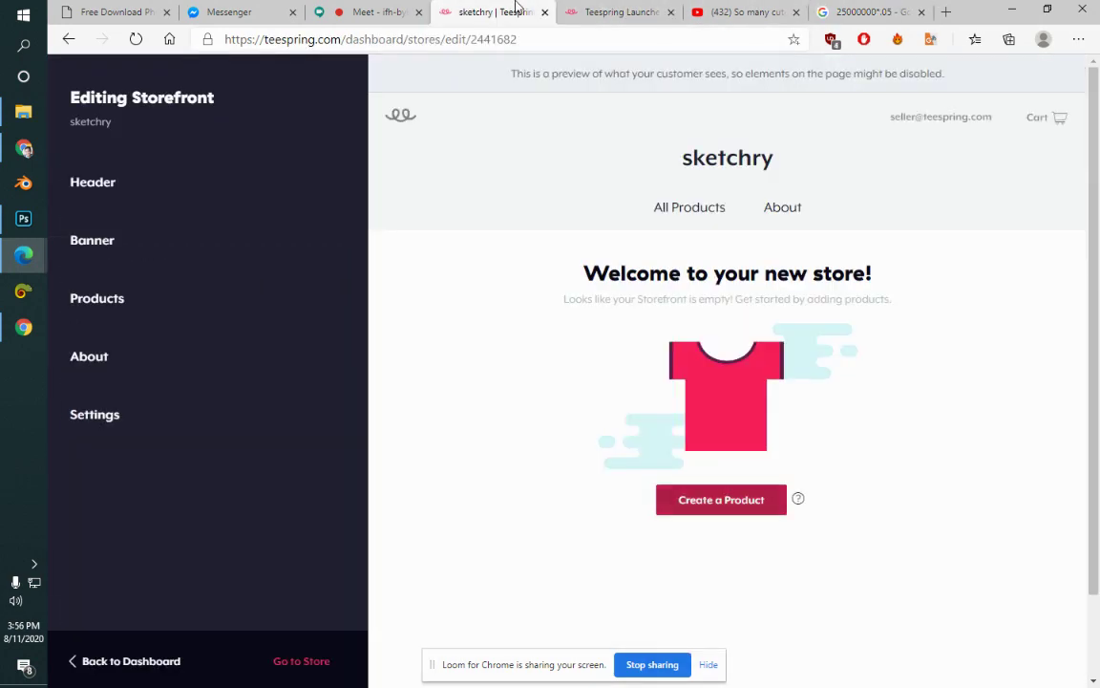
left_click(695, 9)
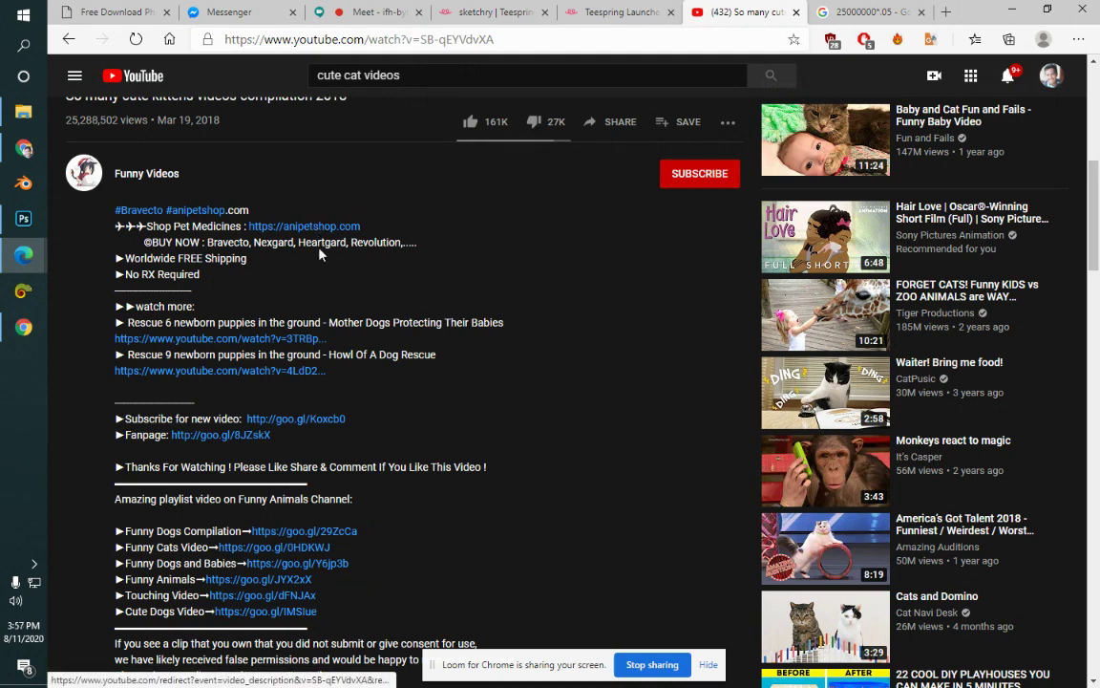
left_click_drag(428, 245, 214, 248)
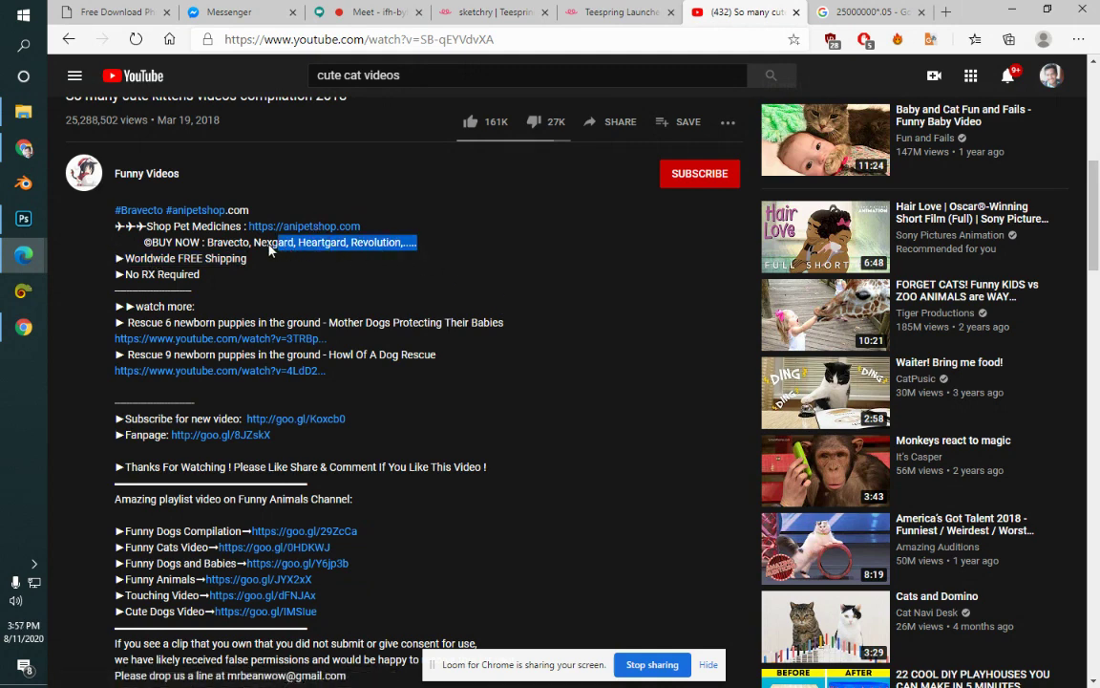
left_click(323, 279)
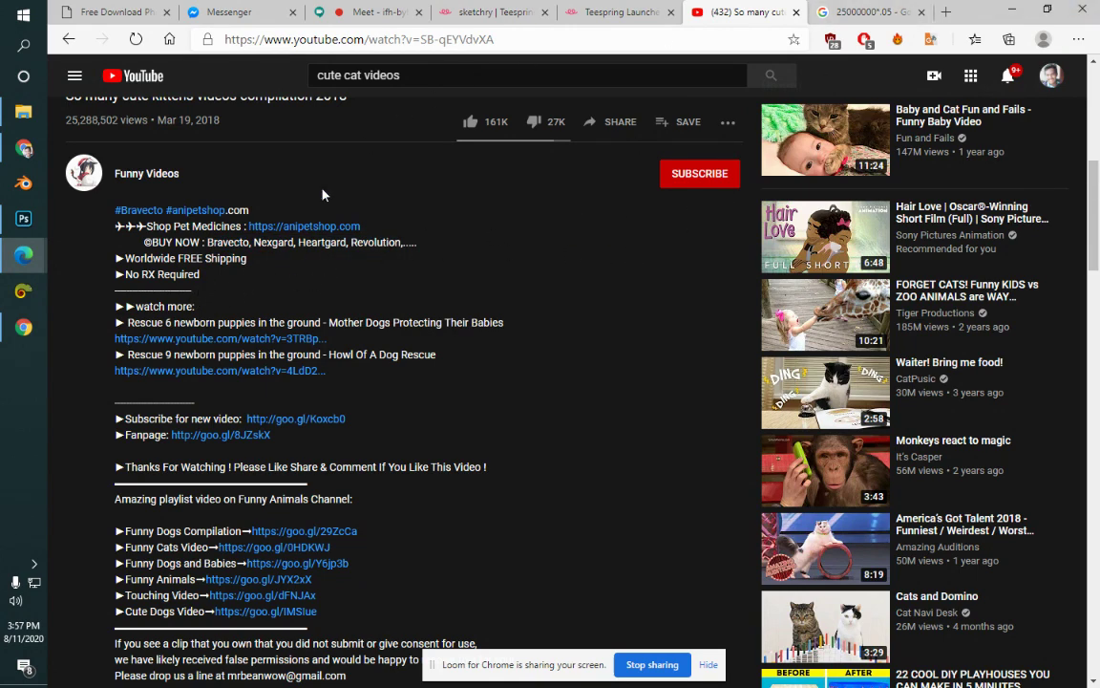
left_click(869, 12)
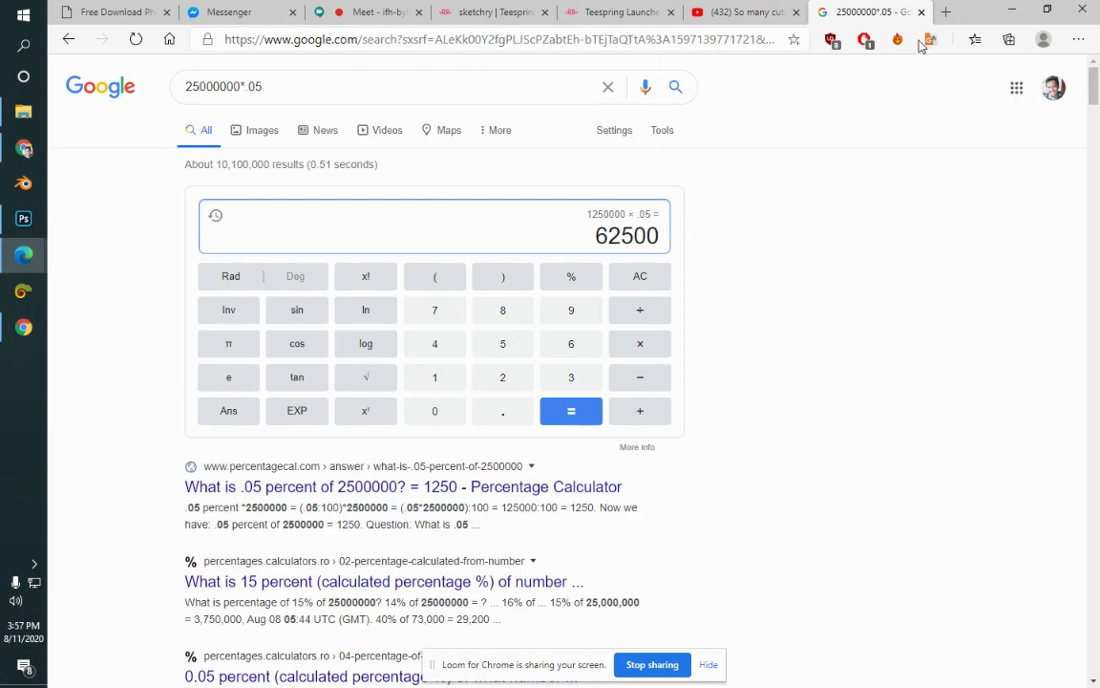
Step: Multiply 62500 by .05 on the Google calculator to get 3125
left_click(946, 12)
left_click(807, 10)
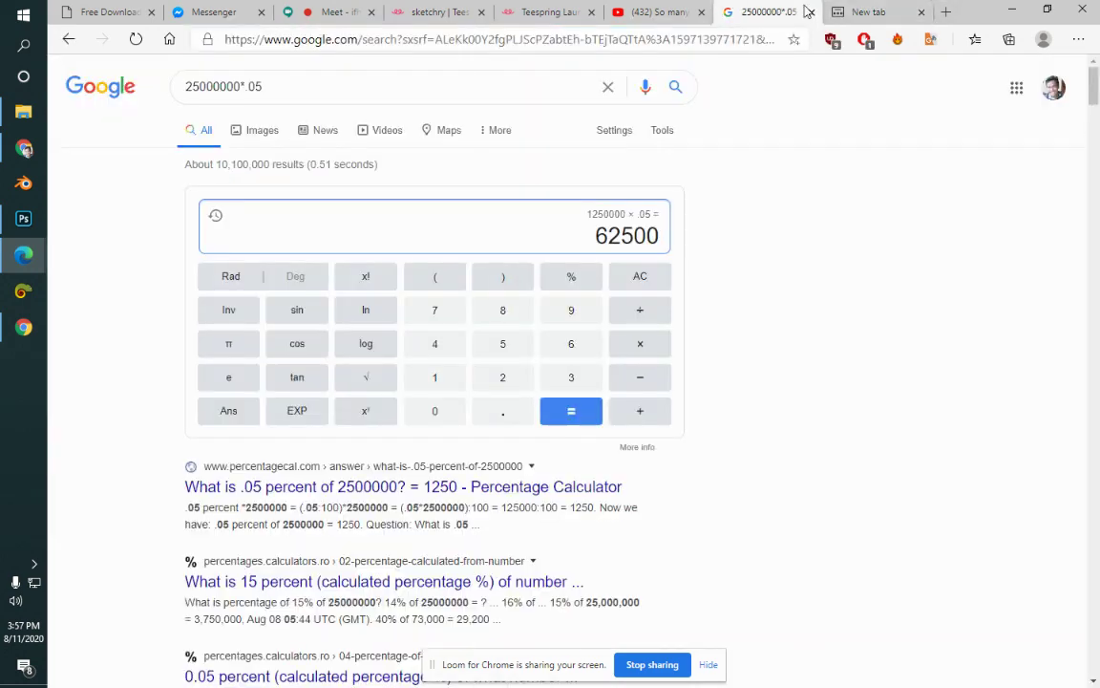
left_click(641, 347)
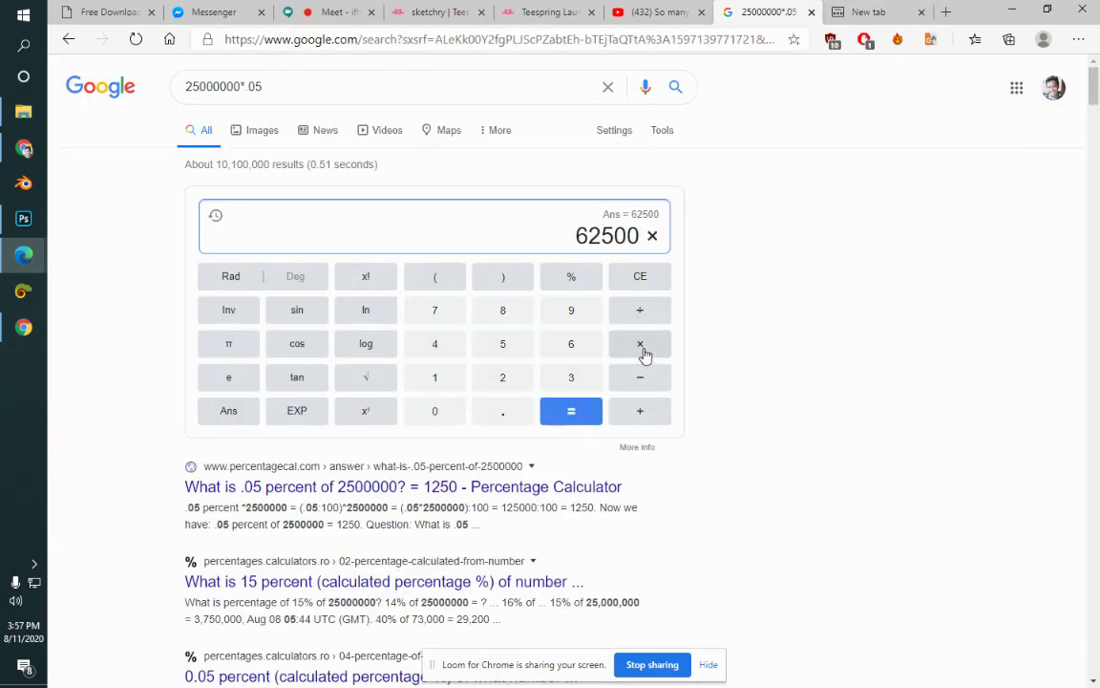
type(" .05")
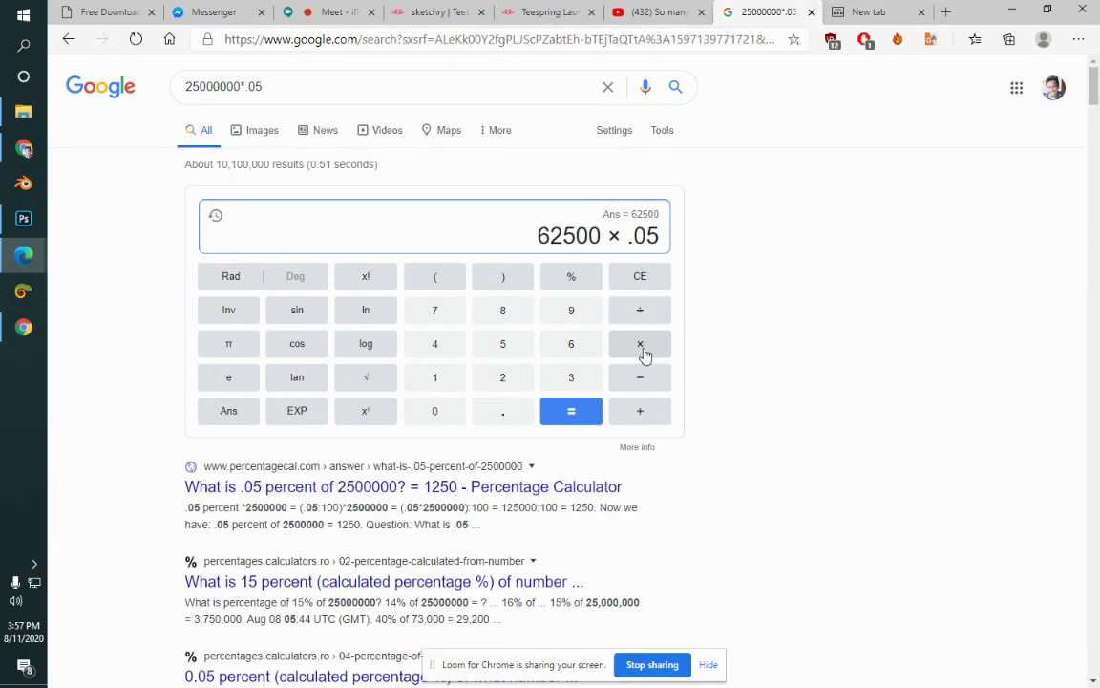
key("Return")
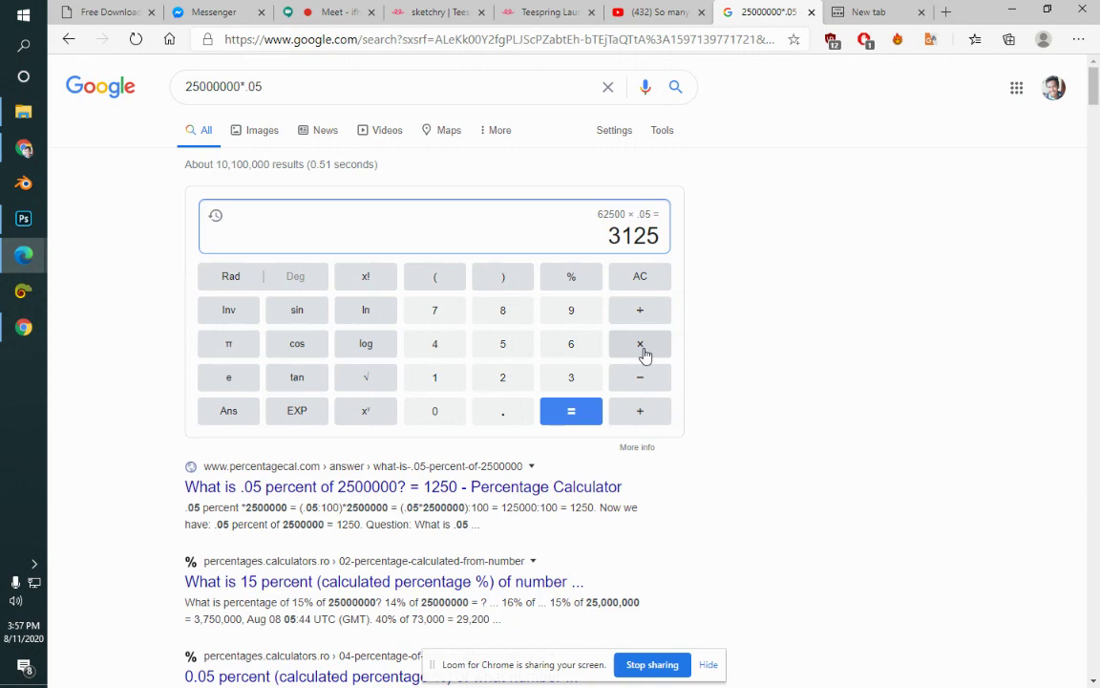
Step: Multiply 3125 by 100 to get the 312500 earnings estimate and select the result
left_click(871, 11)
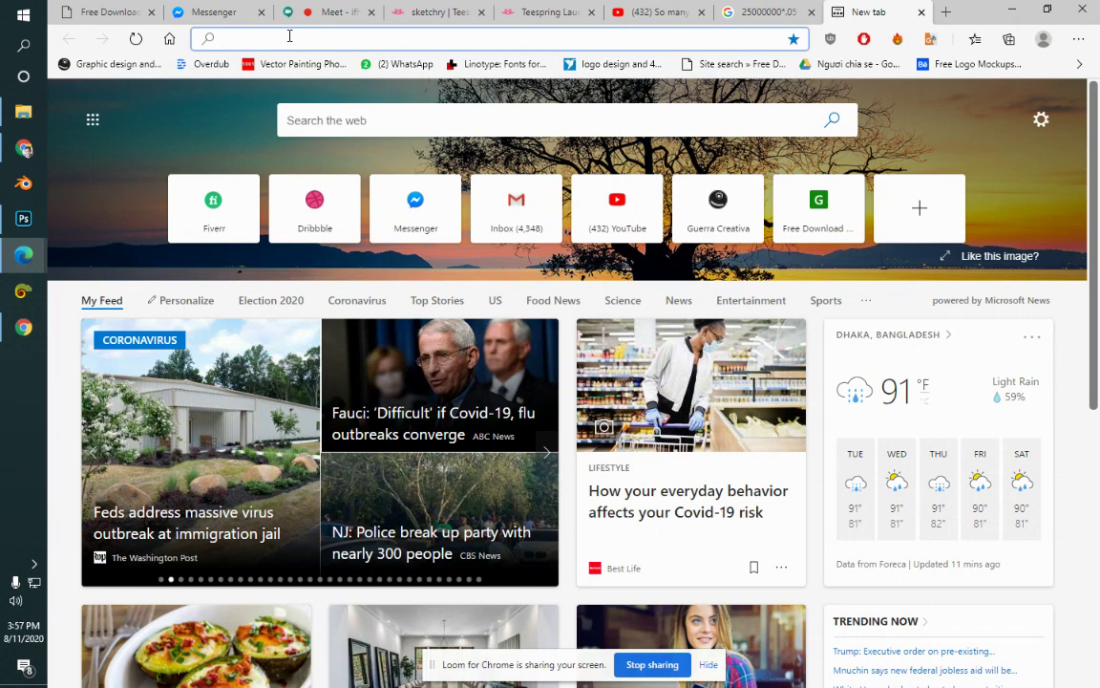
type("100")
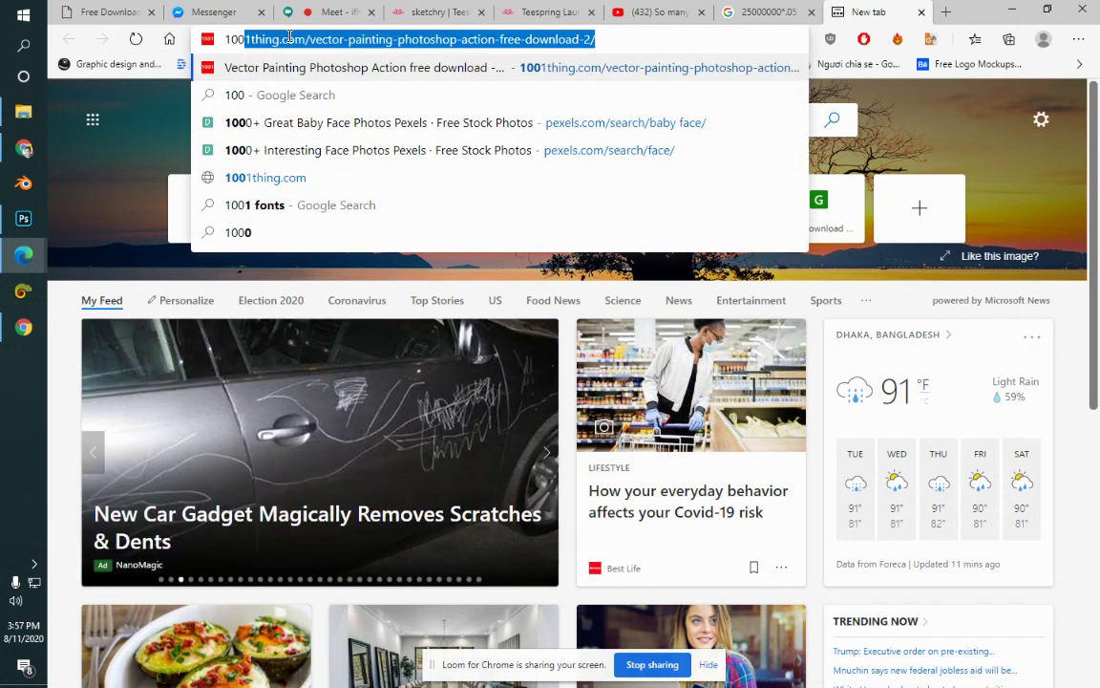
type("$")
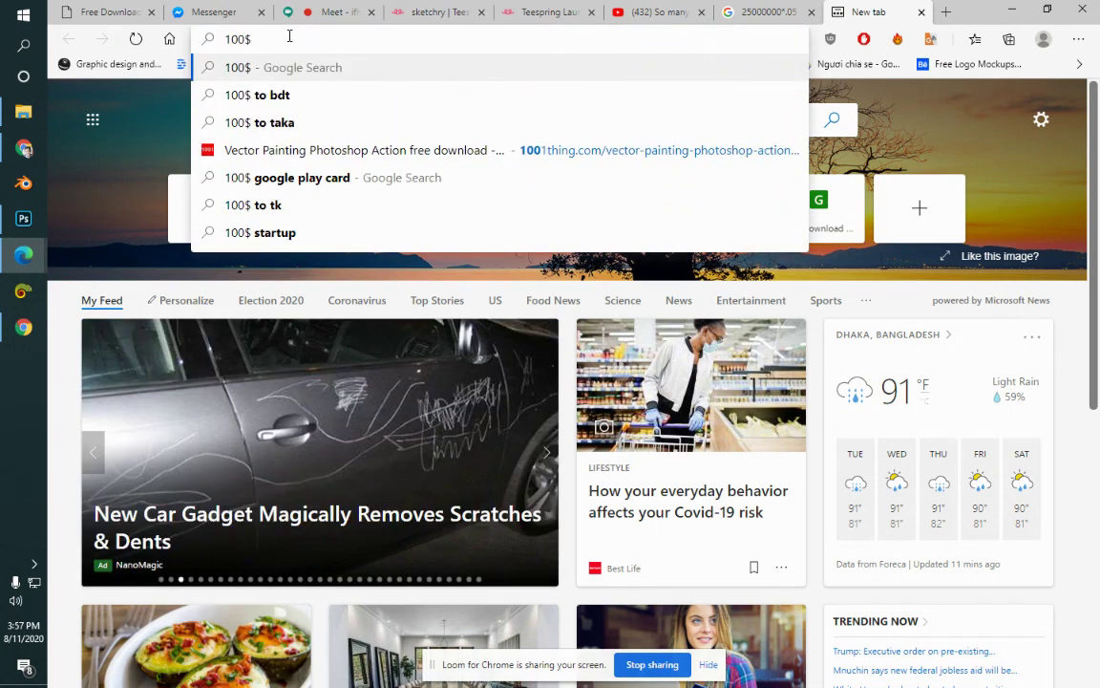
left_click(731, 11)
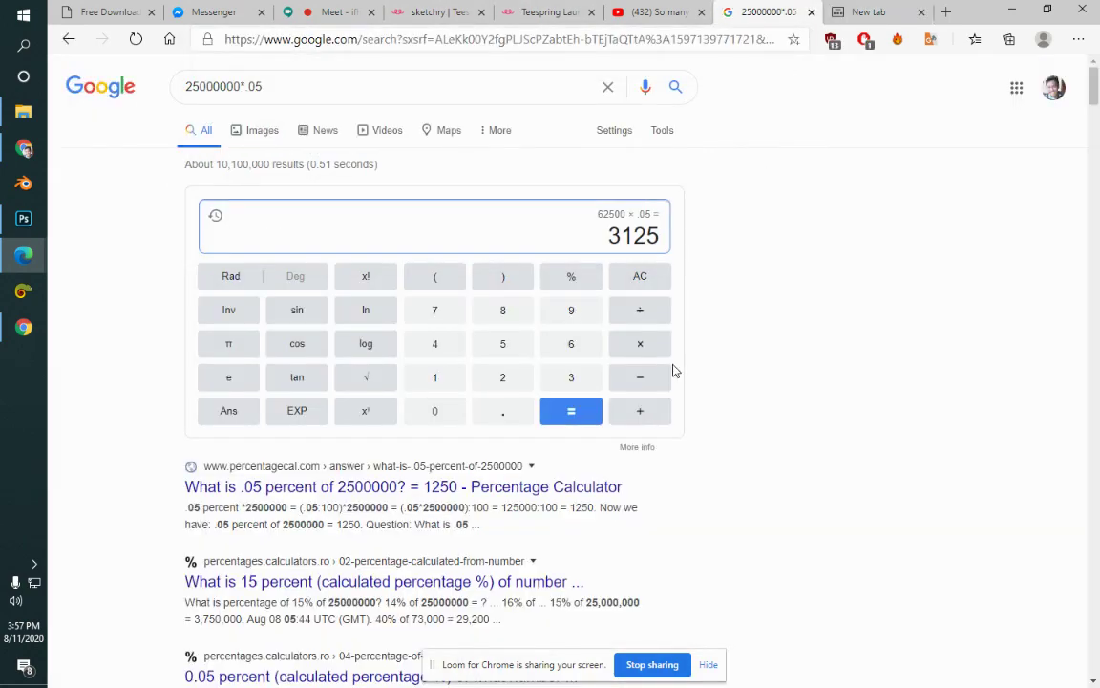
left_click(608, 361)
left_click(434, 378)
double_click(435, 413)
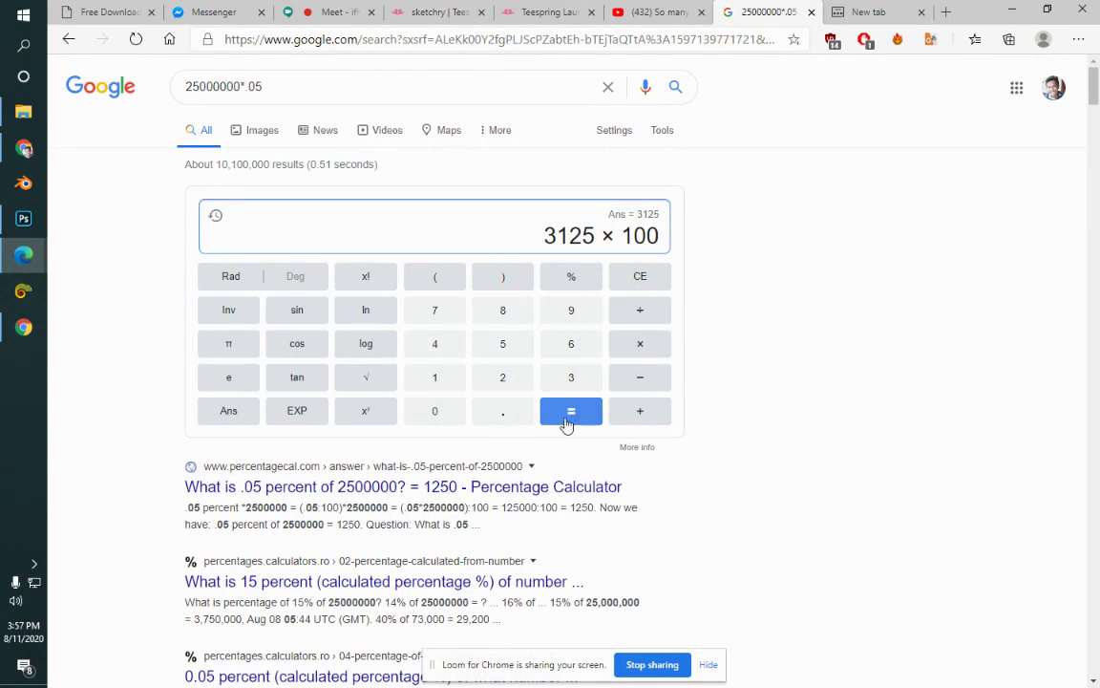
left_click(573, 417)
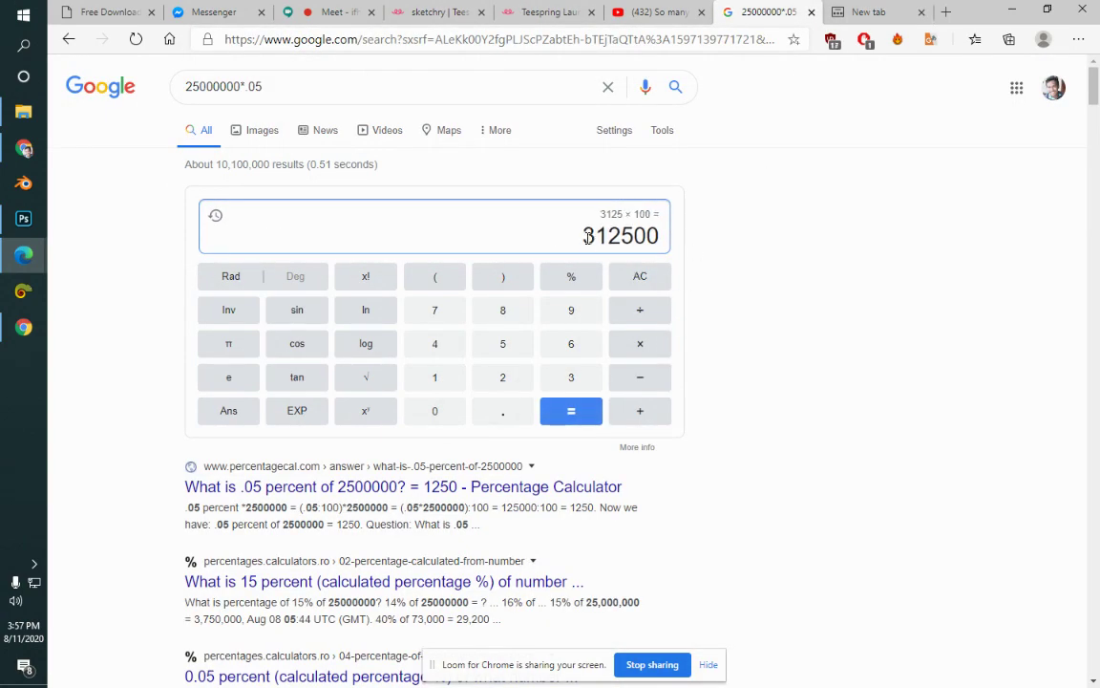
mouse_move(584, 237)
left_mouse_down()
mouse_move(622, 239)
mouse_move(584, 239)
left_mouse_up()
double_click(645, 239)
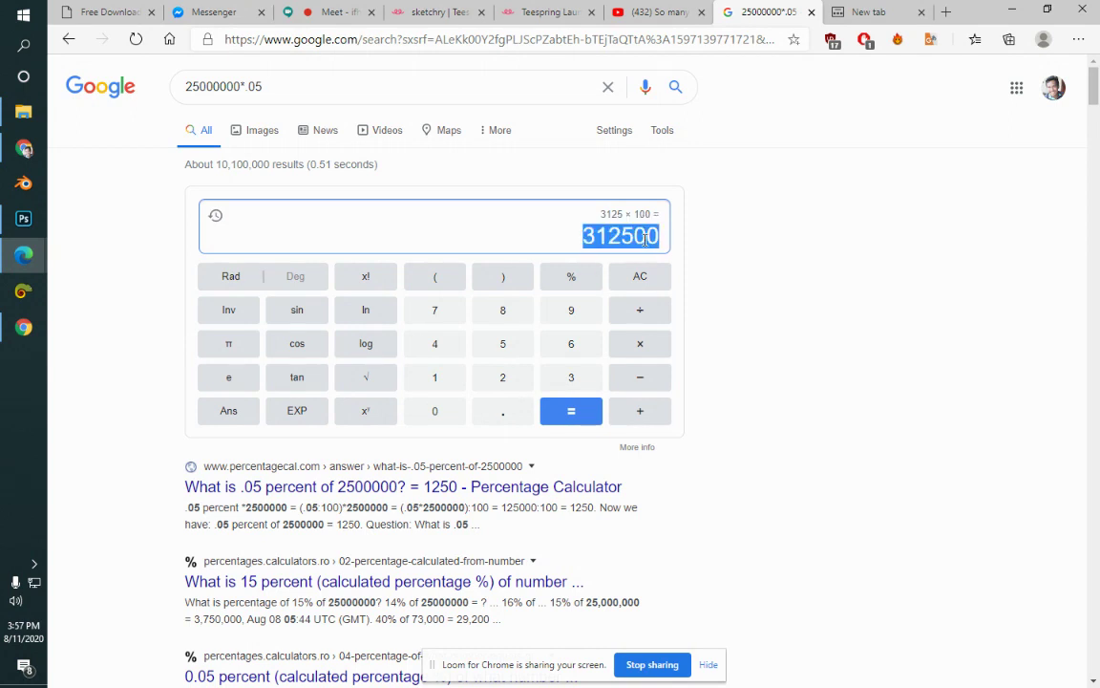
left_click(813, 290)
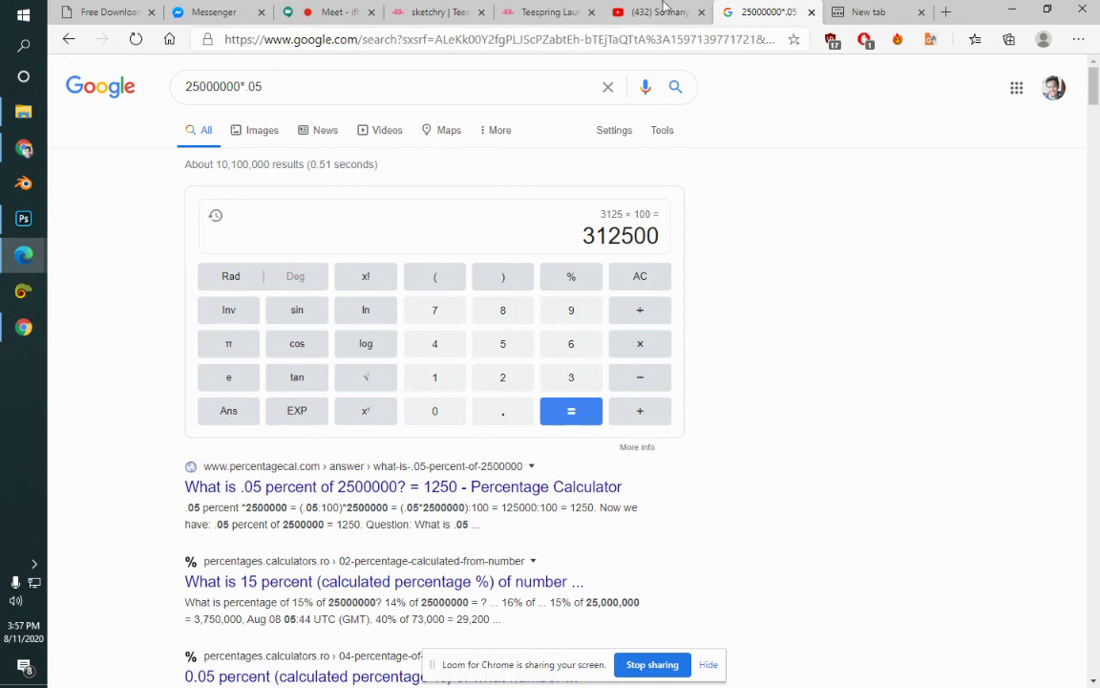
left_click(616, 13)
Step: Play the kitten compilation from 0:17 to about 0:29, pause, then return to the cute cat videos results
scroll(785, 378, "up", 5)
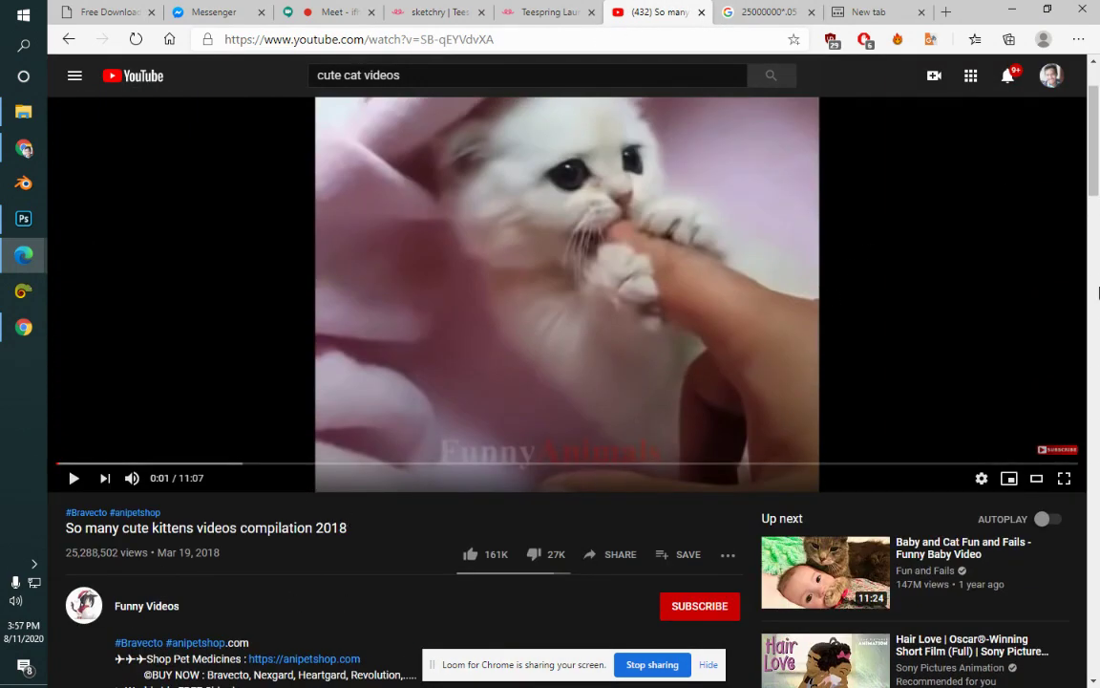
scroll(1098, 287, "down", 3)
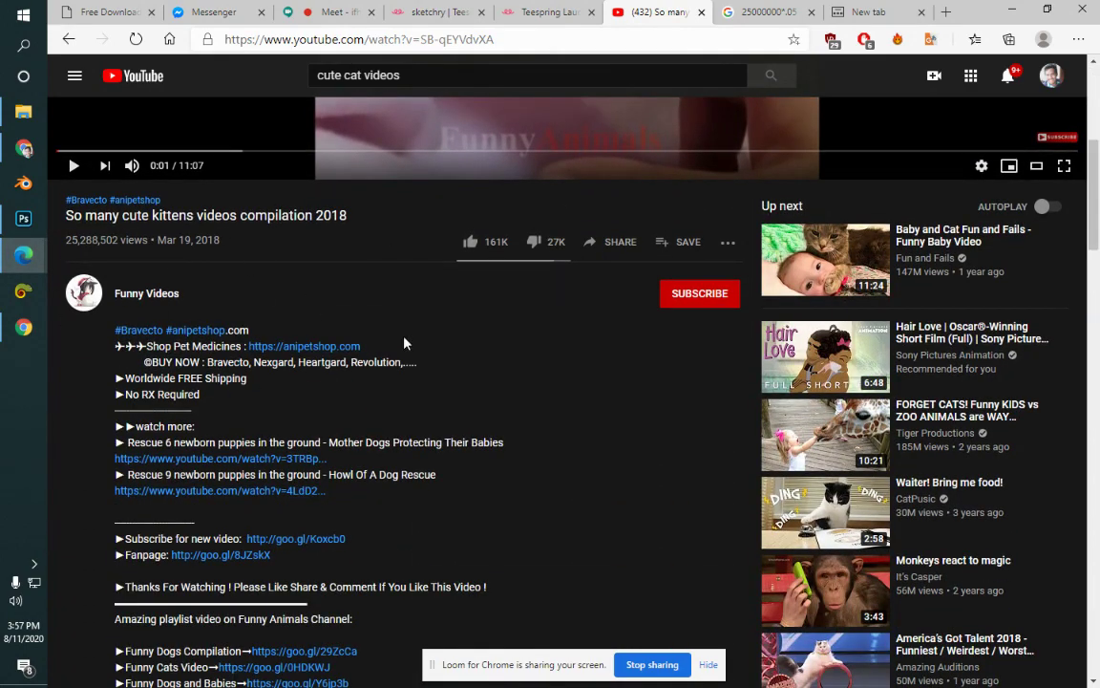
mouse_move(1098, 129)
left_mouse_down()
mouse_move(1098, 310)
mouse_move(1098, 144)
left_mouse_up()
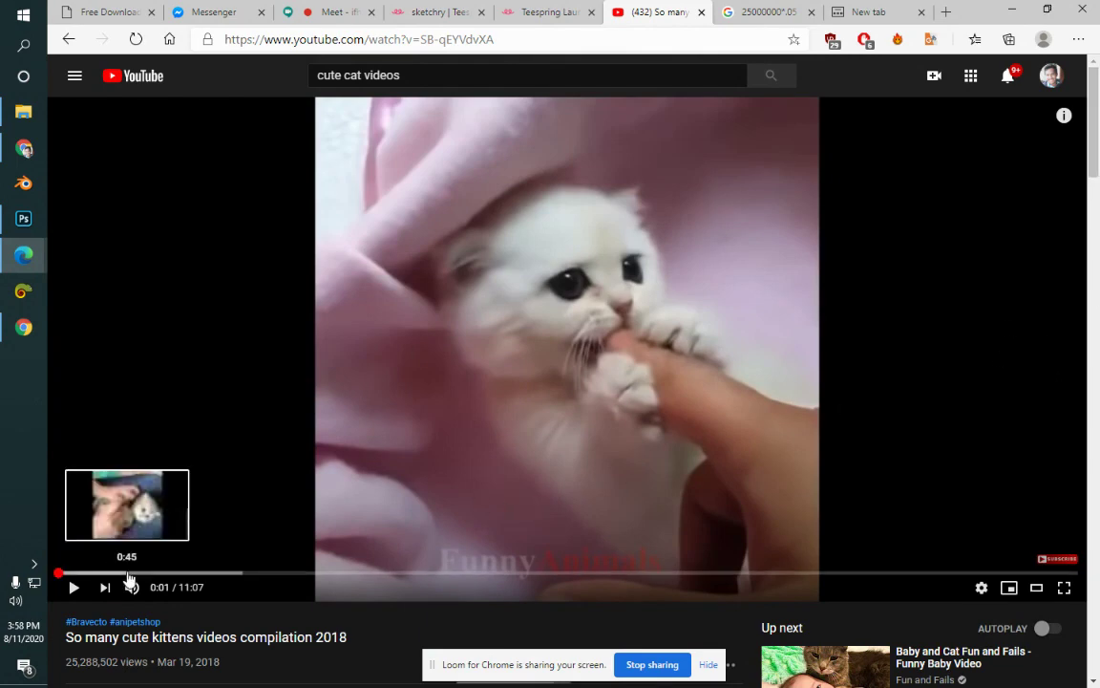
left_click(127, 572)
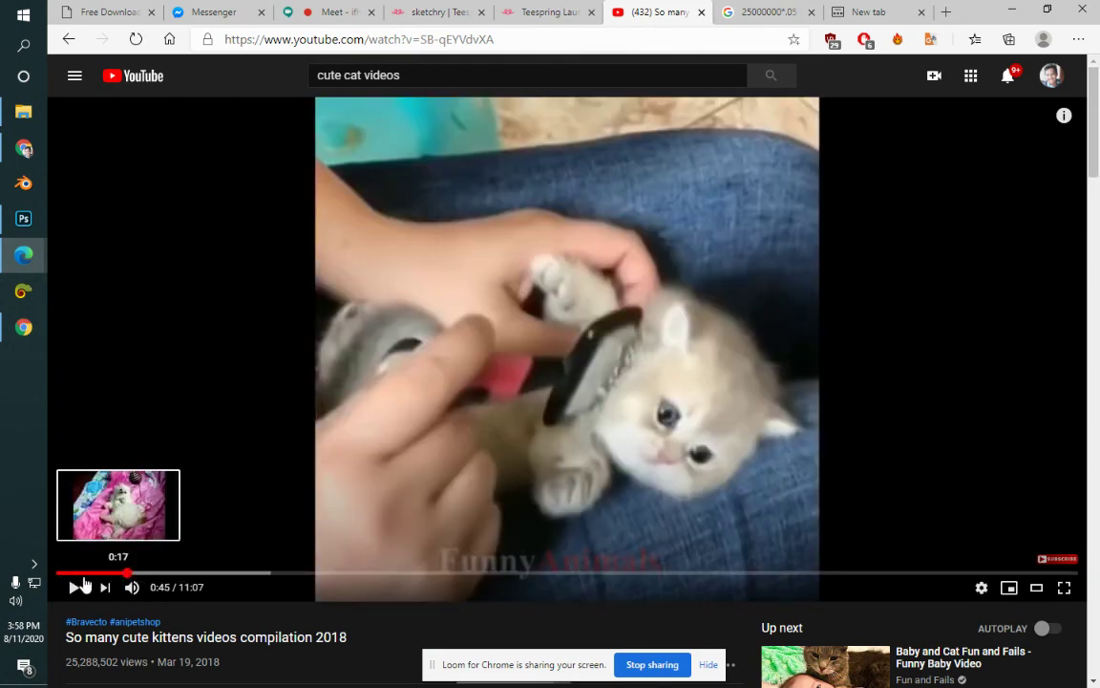
left_click(83, 572)
left_click(465, 443)
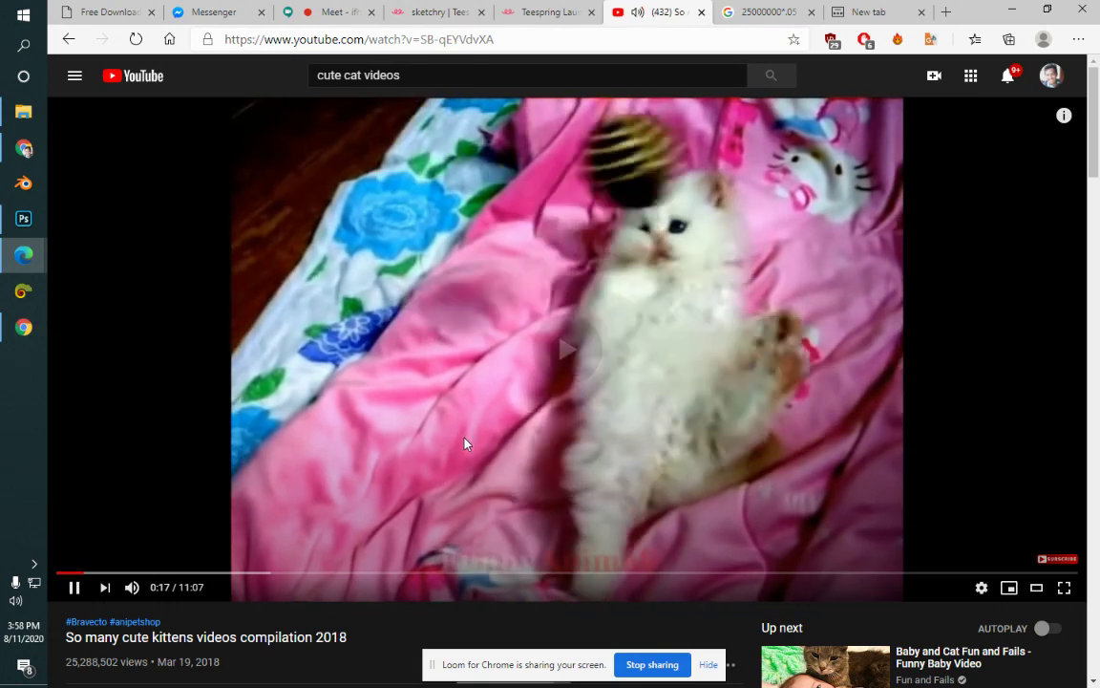
key("l")
left_click(465, 443)
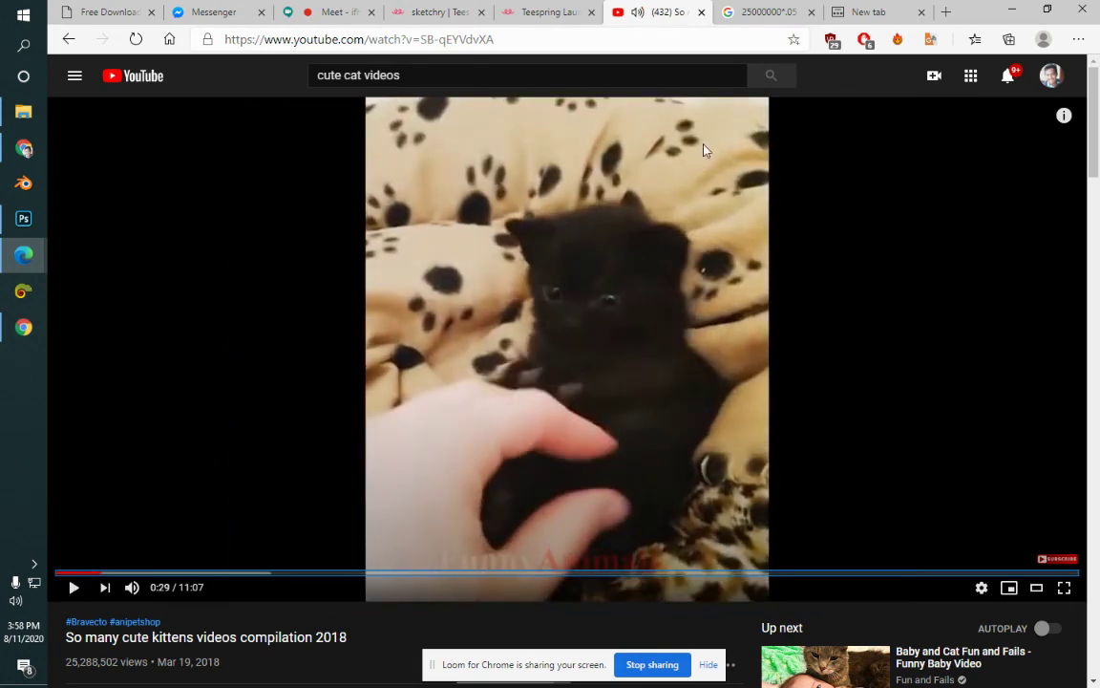
left_click(864, 332)
left_click(864, 332)
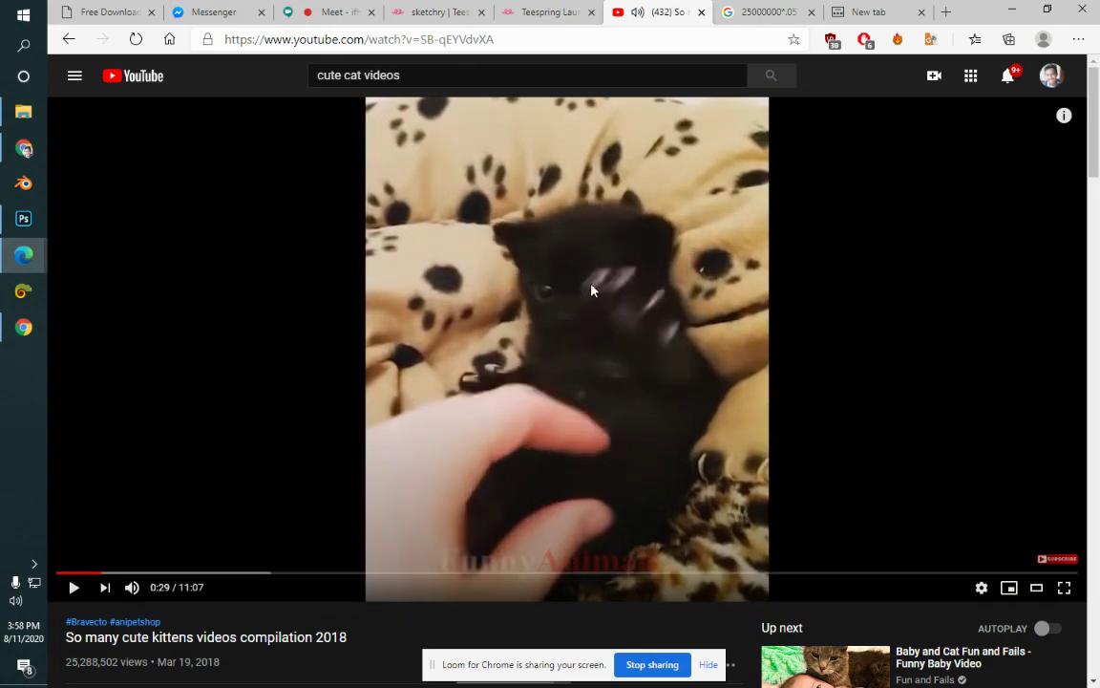
left_click(68, 40)
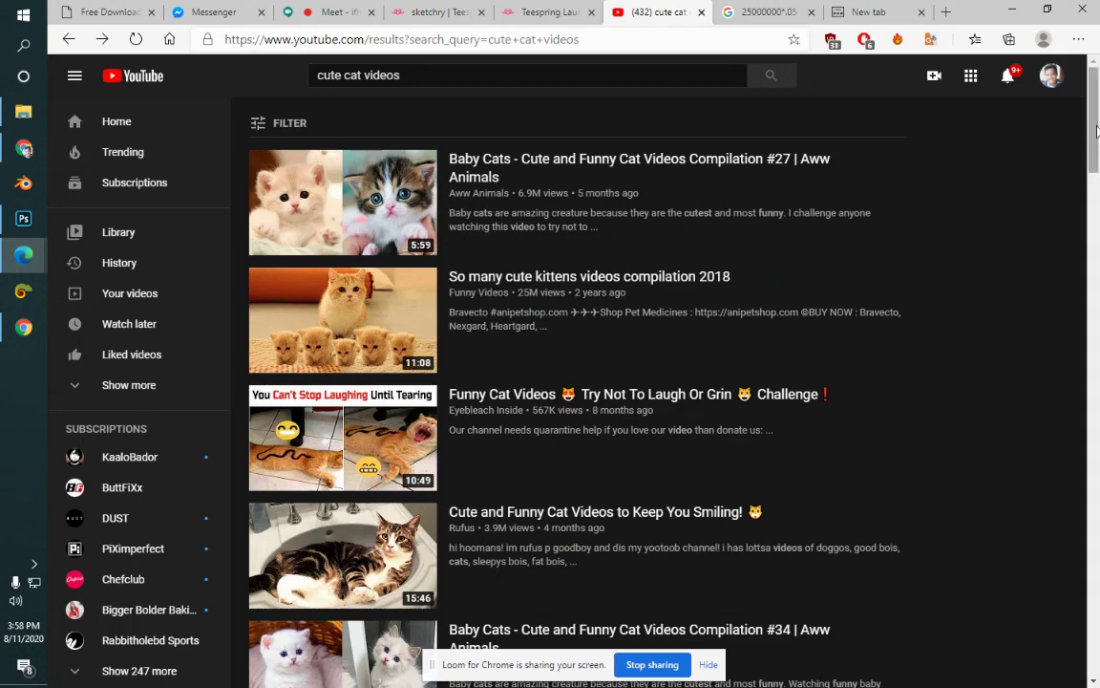
Step: Scroll through the cute cat videos results, then view the Teespring T-shirt tab and the Google Meet call
scroll(1098, 239, "down", 7)
left_click_drag(1098, 256, 1098, 291)
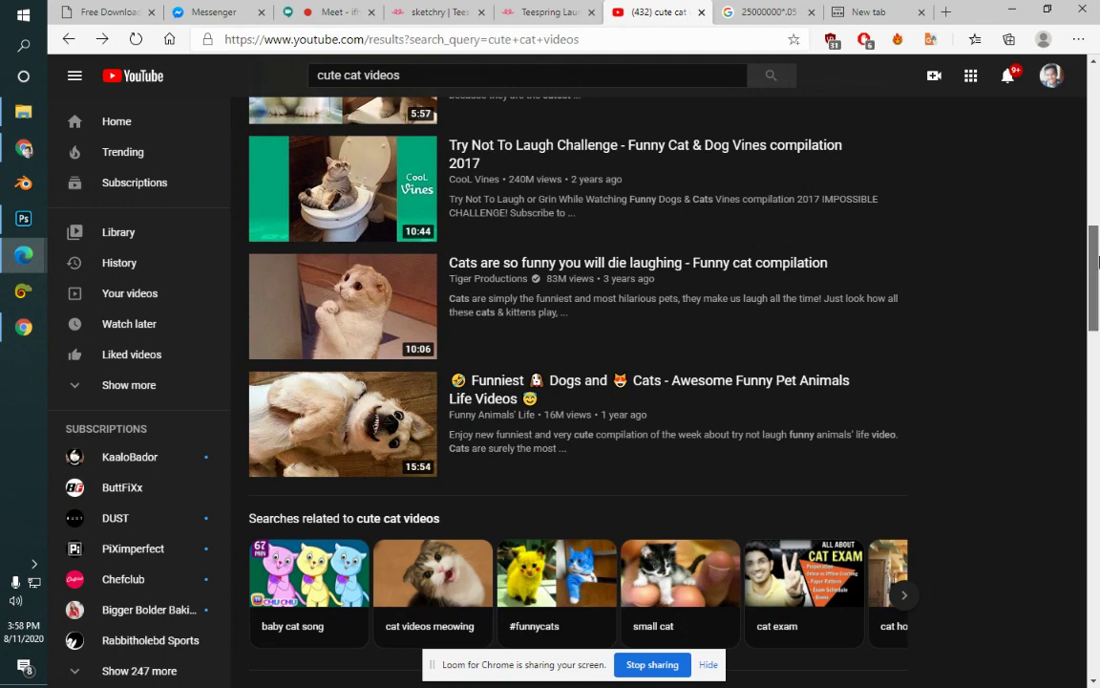
left_click_drag(1099, 260, 1098, 249)
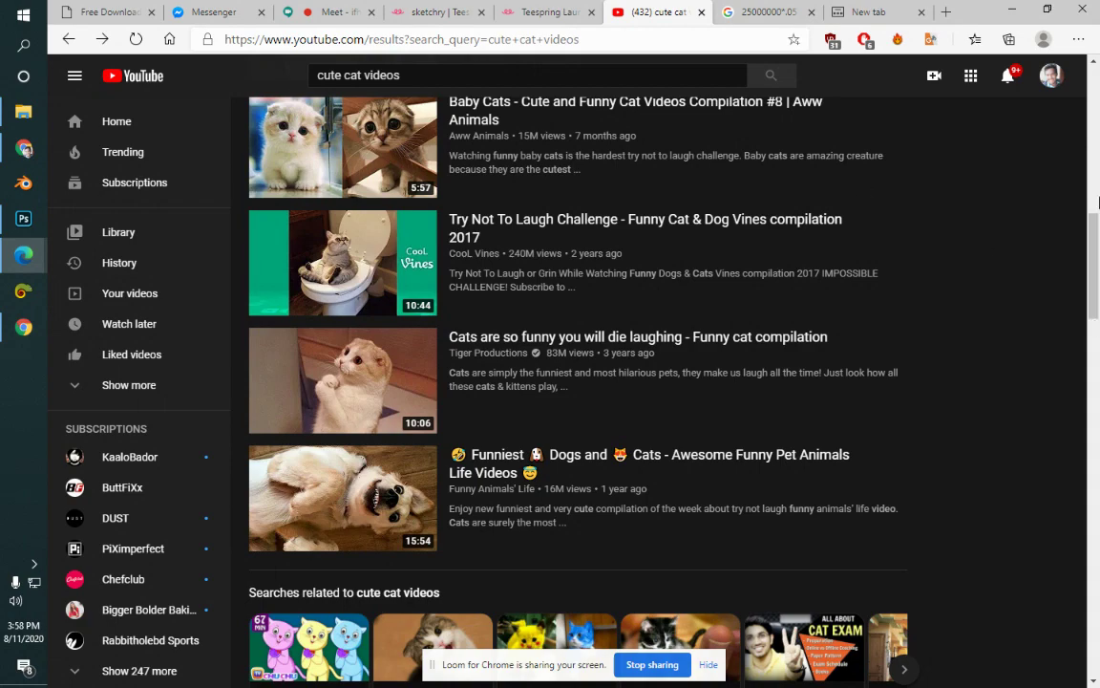
scroll(1099, 210, "up", 2)
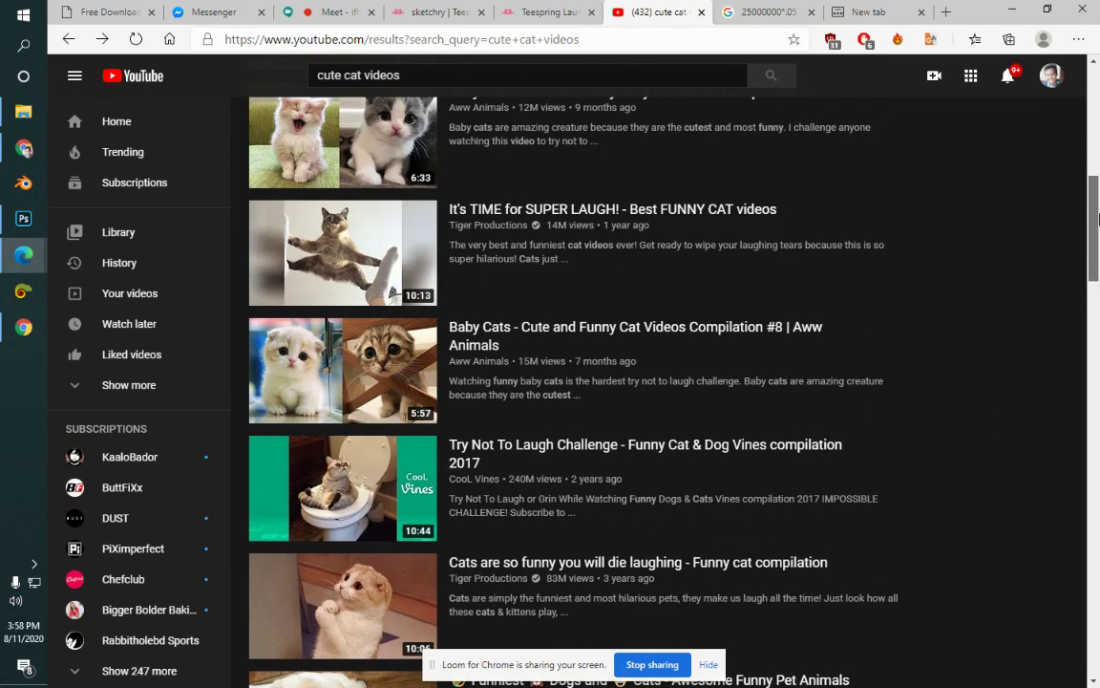
left_click_drag(1098, 220, 1098, 100)
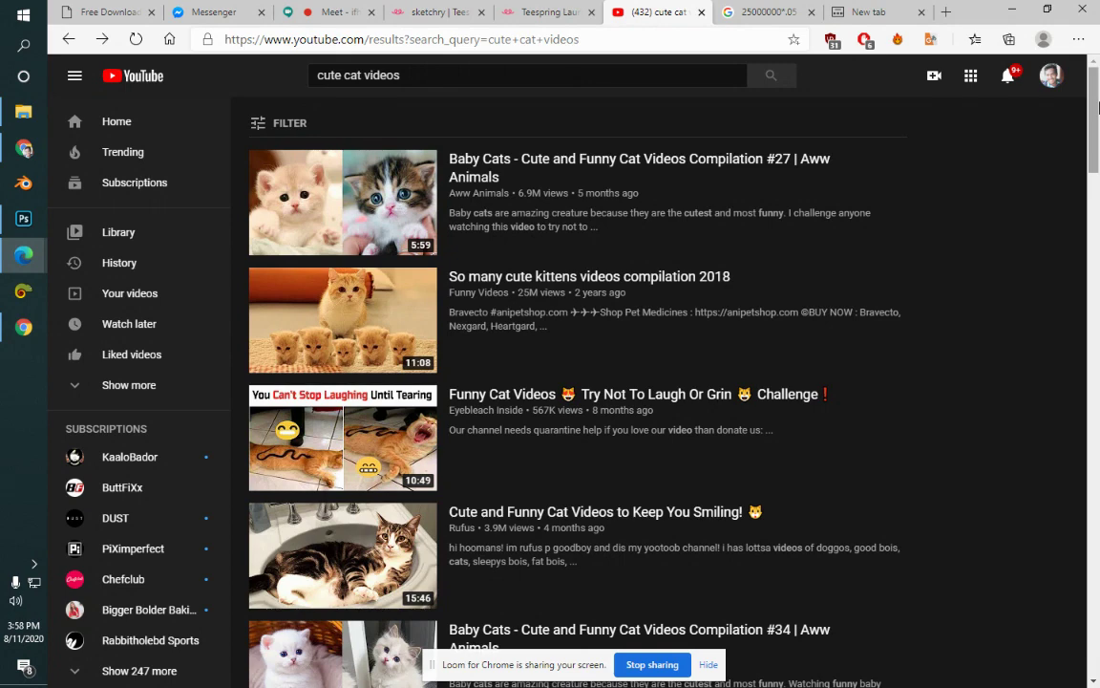
left_click(579, 8)
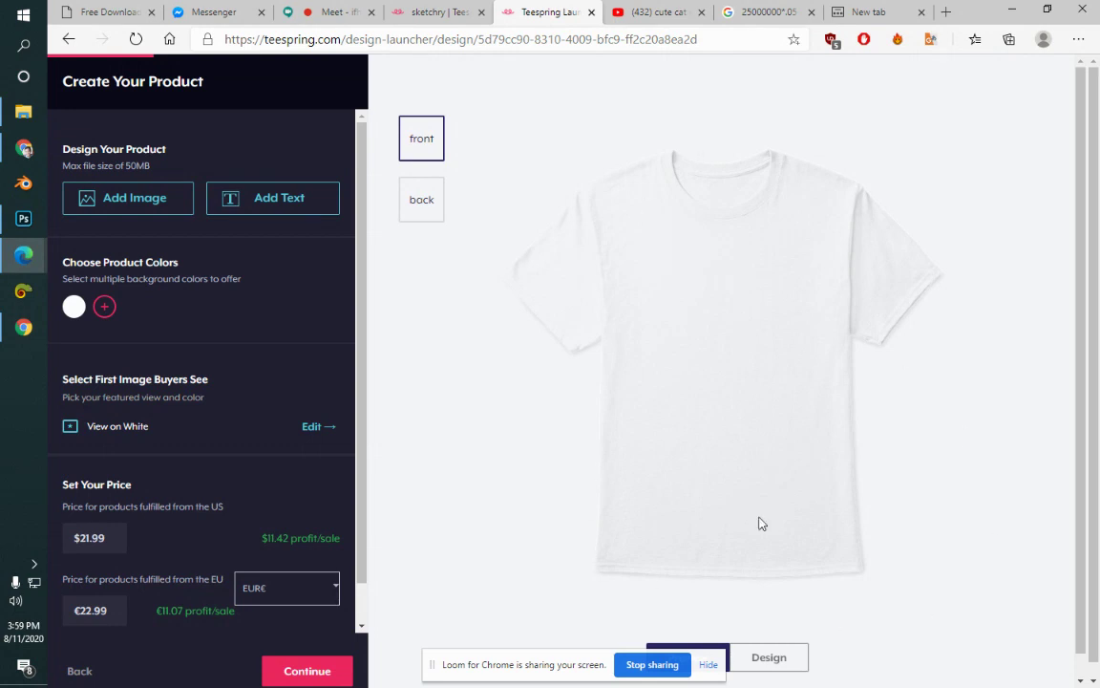
left_click(341, 9)
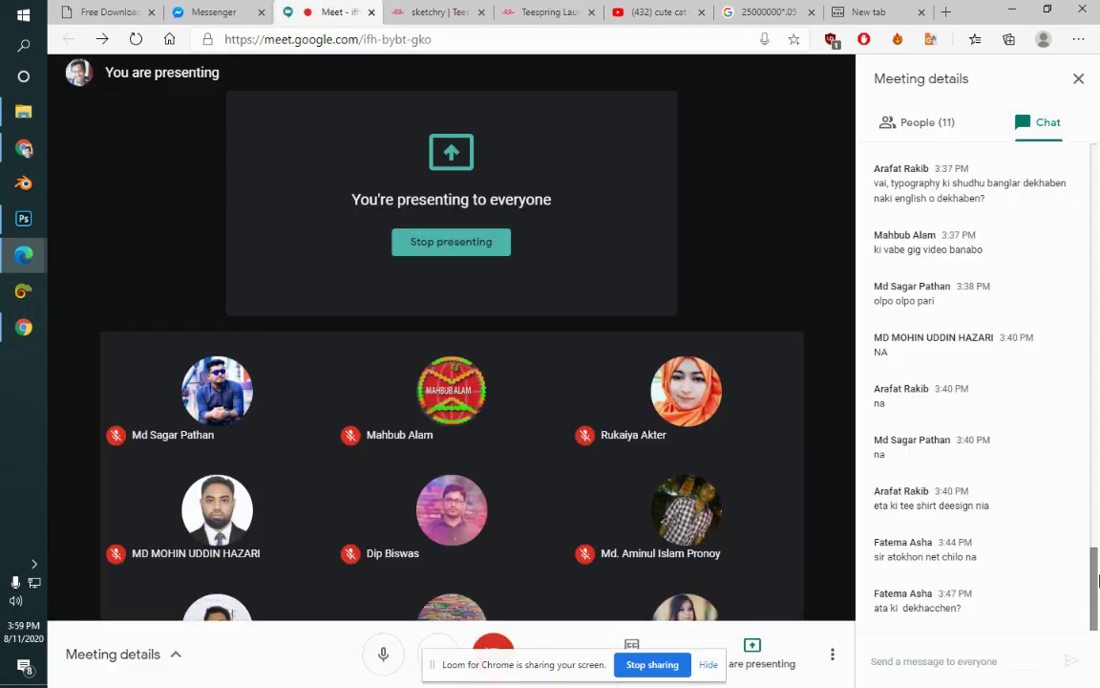
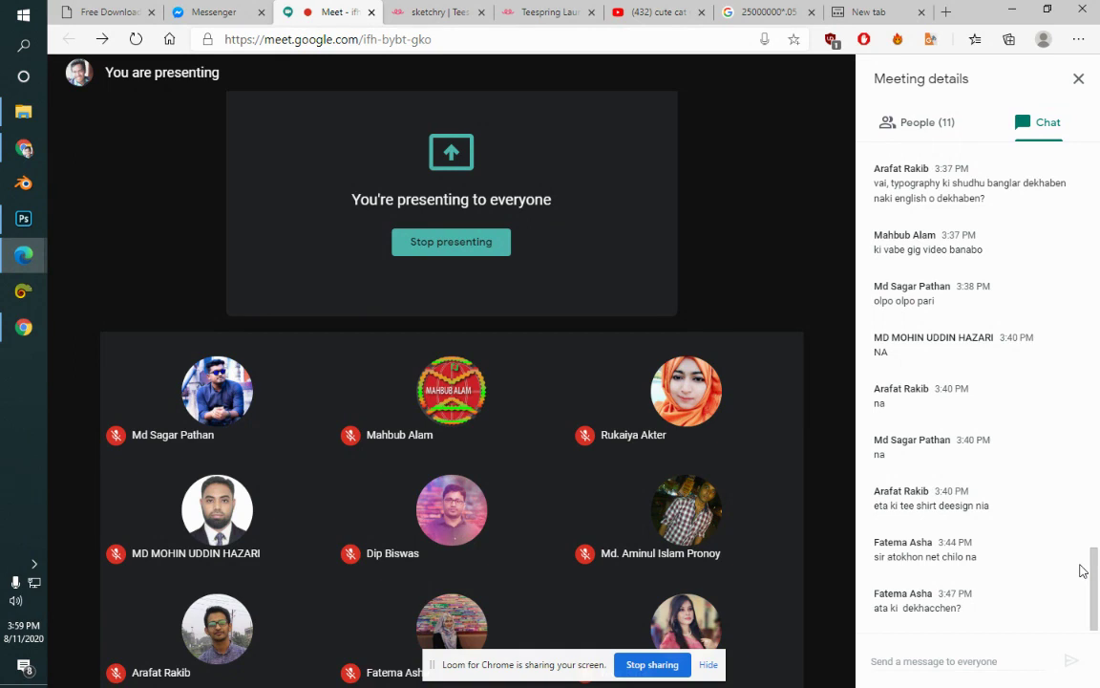
Step: Search Google for 'funny cat illustration' from the empty new tab in Edge
left_click(552, 14)
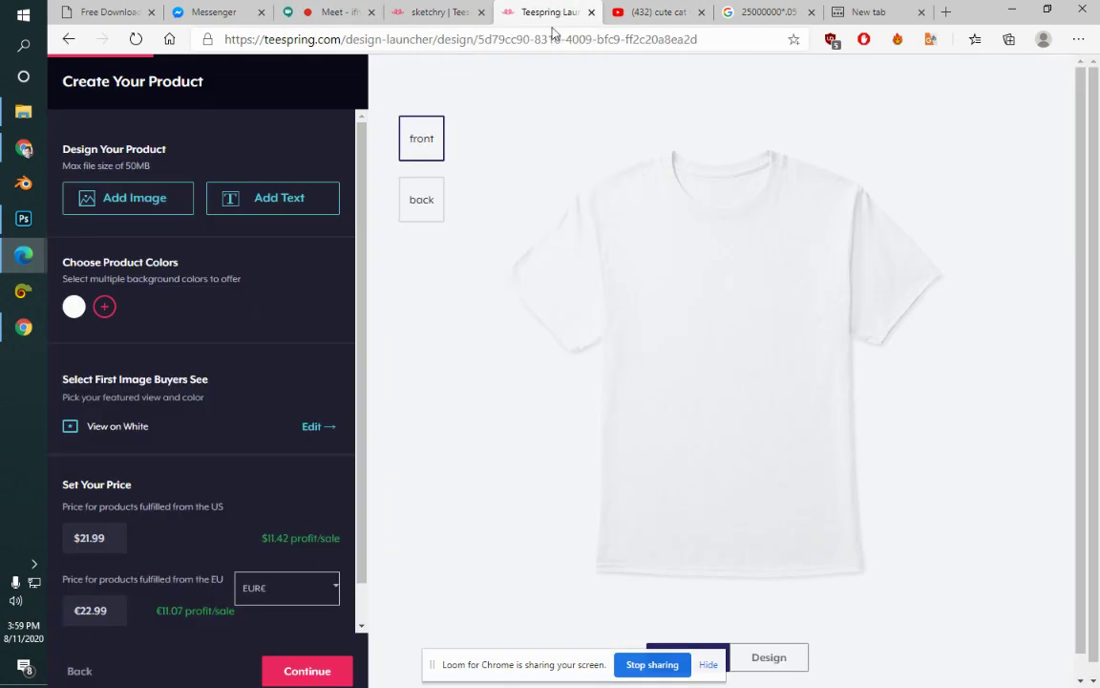
left_click(682, 9)
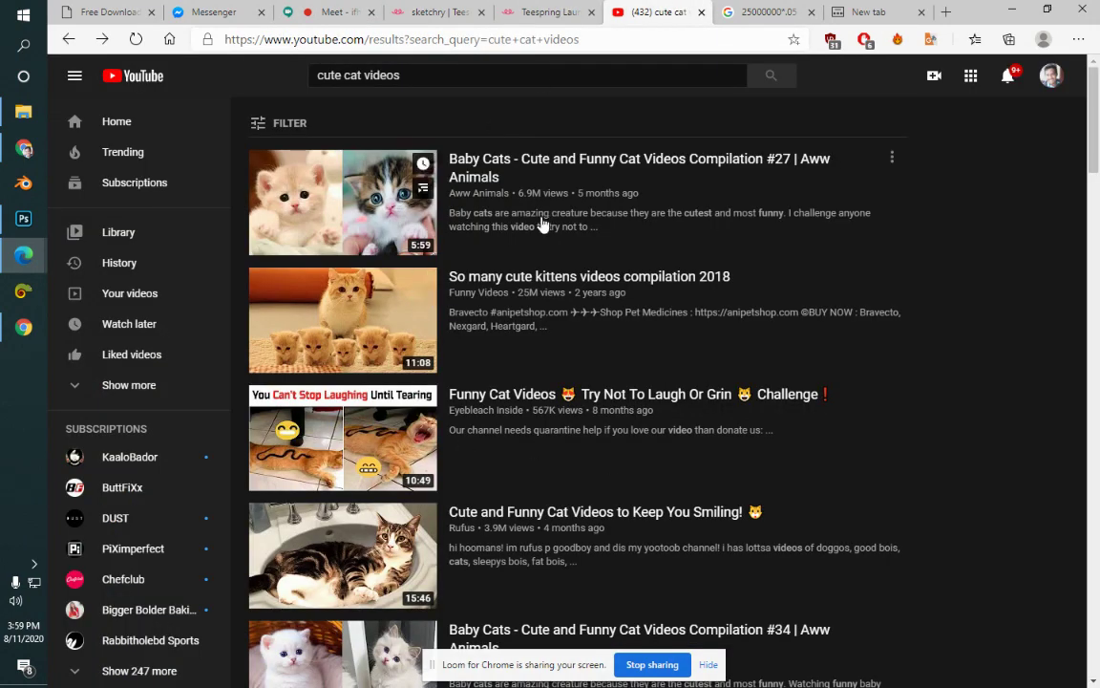
left_click(544, 11)
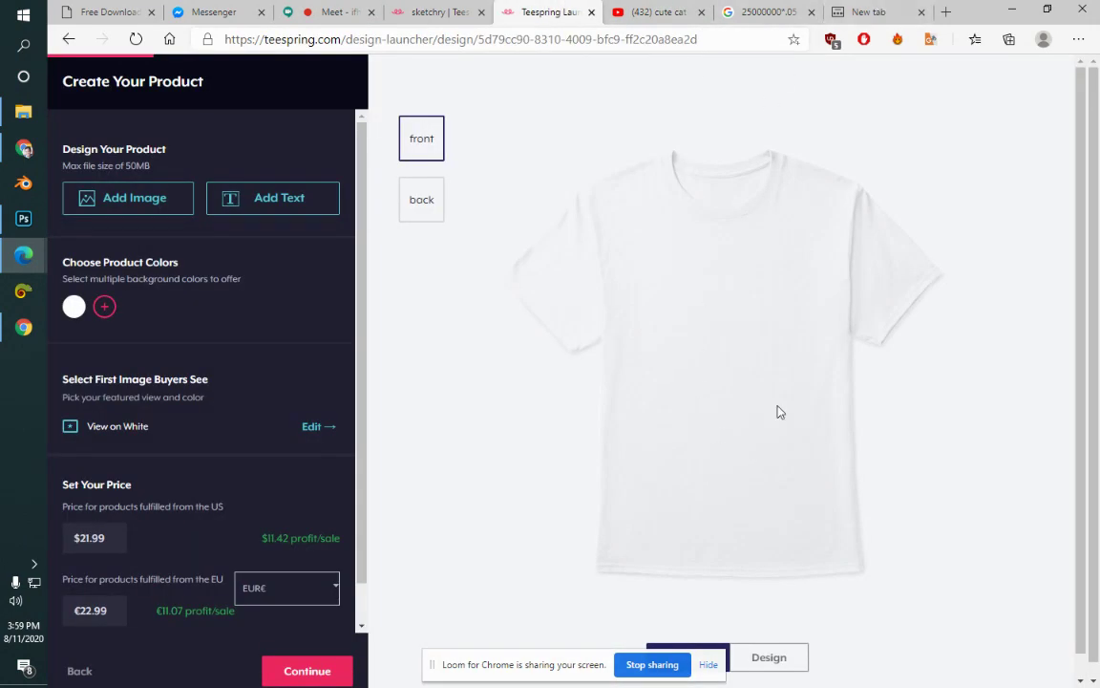
left_click(864, 11)
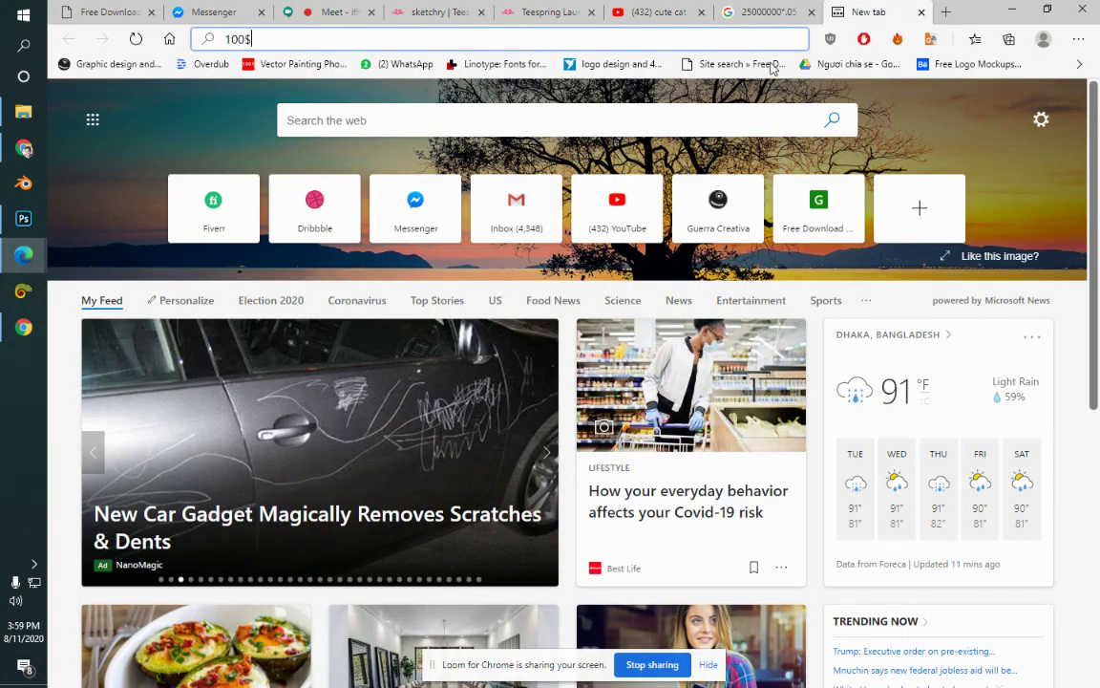
left_click(483, 38)
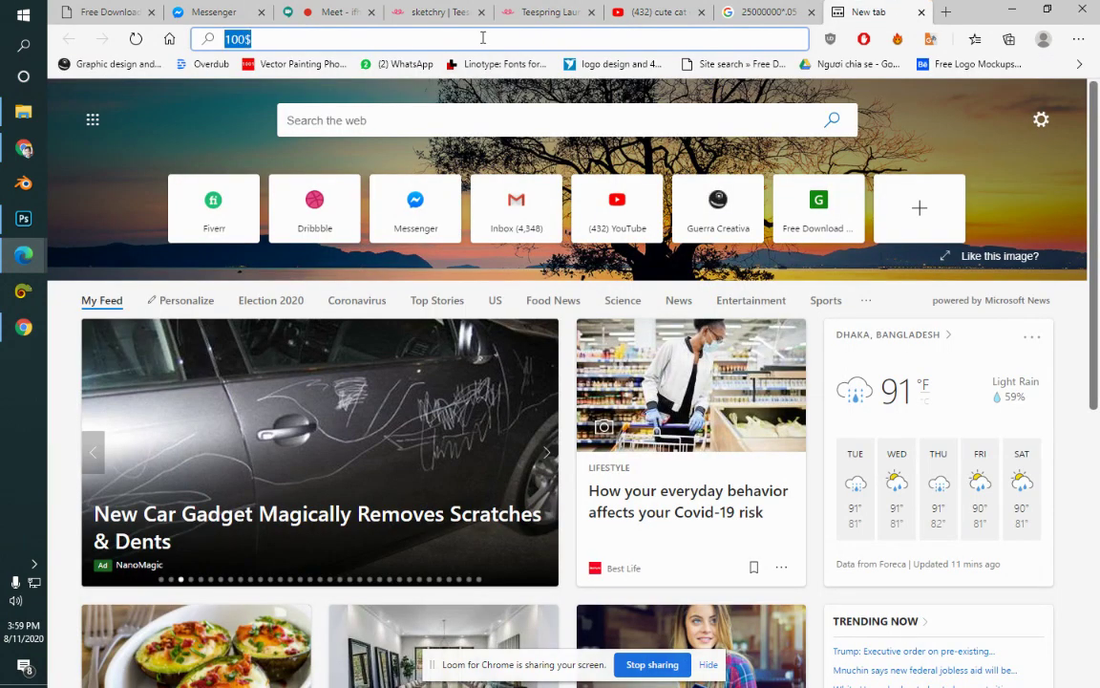
type("funny ca")
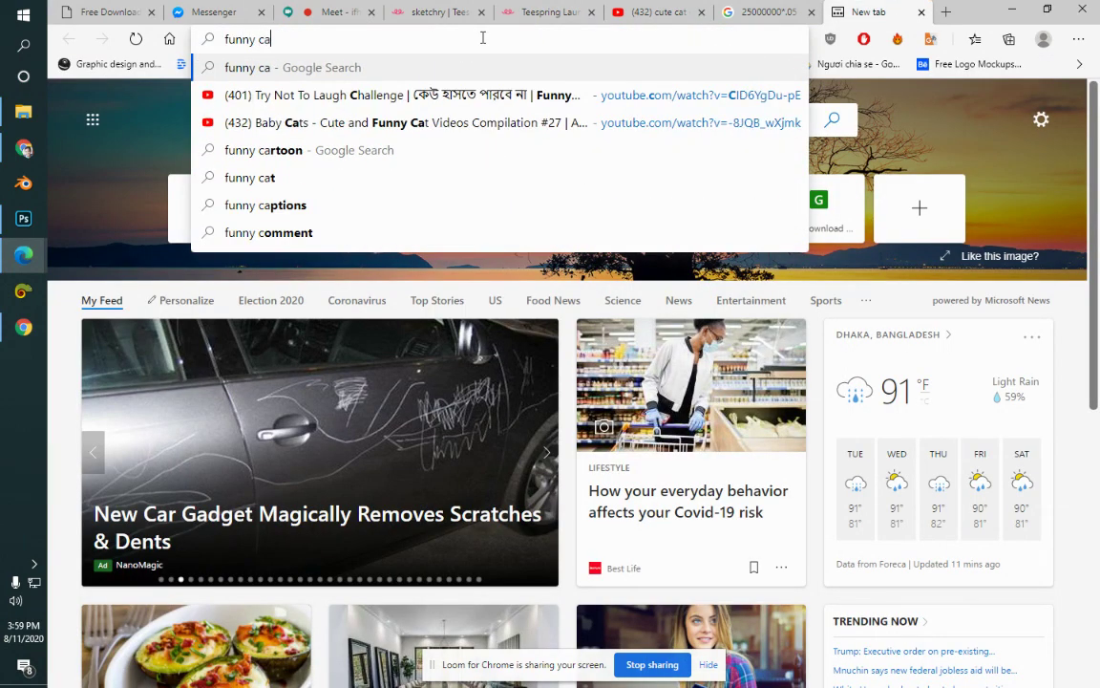
type("t illustrat")
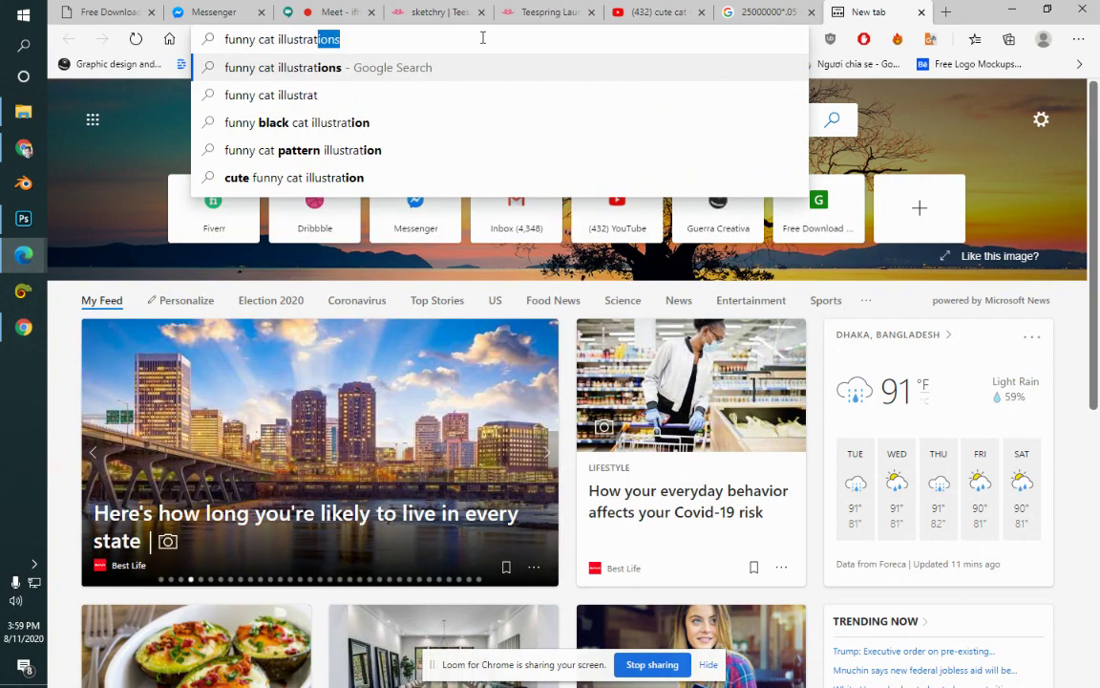
type("ion")
key("Return")
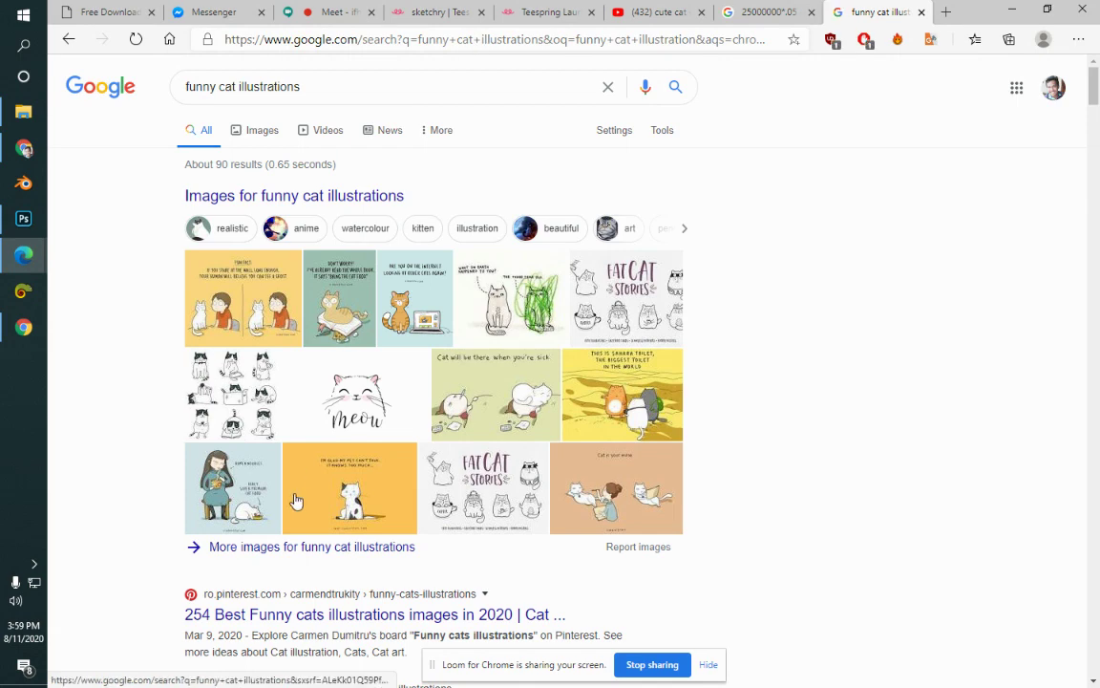
Step: Limit image results to 'Labeled for reuse' and preview Pixabay's 'Cat Drawing Funny' image
left_click(262, 133)
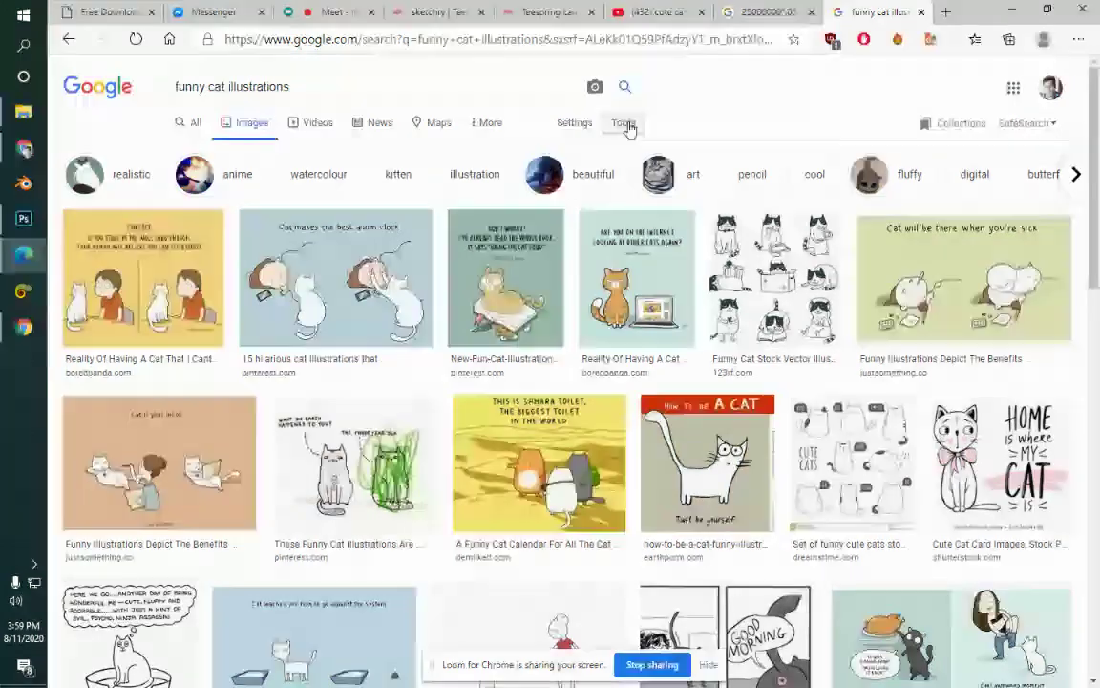
left_click(624, 123)
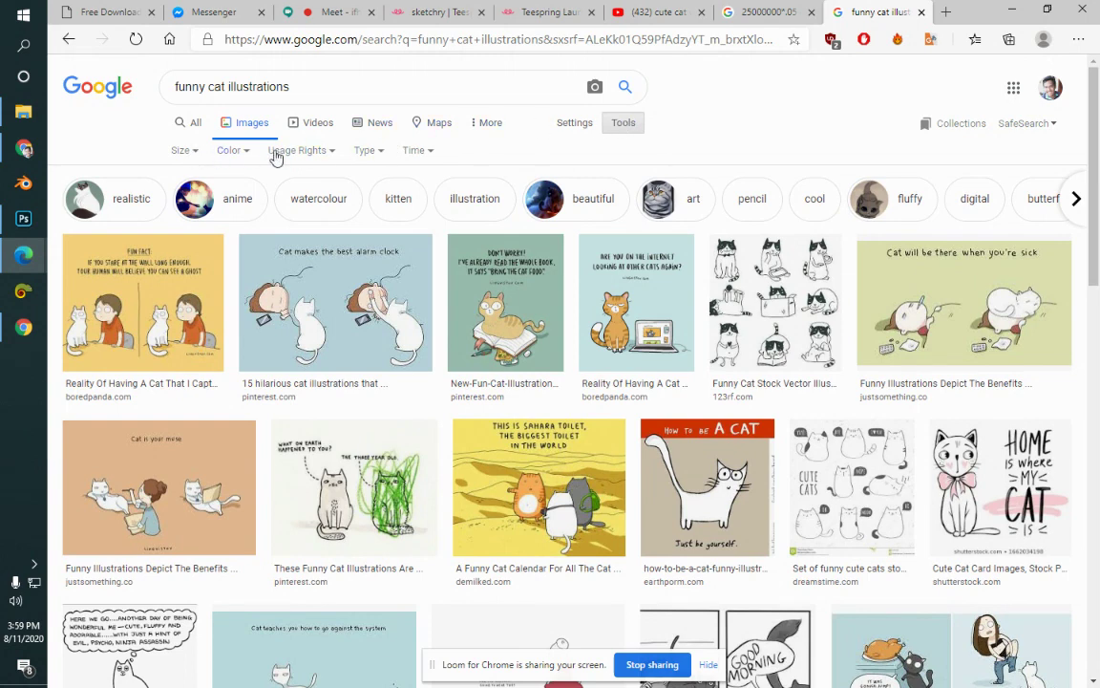
left_click(325, 151)
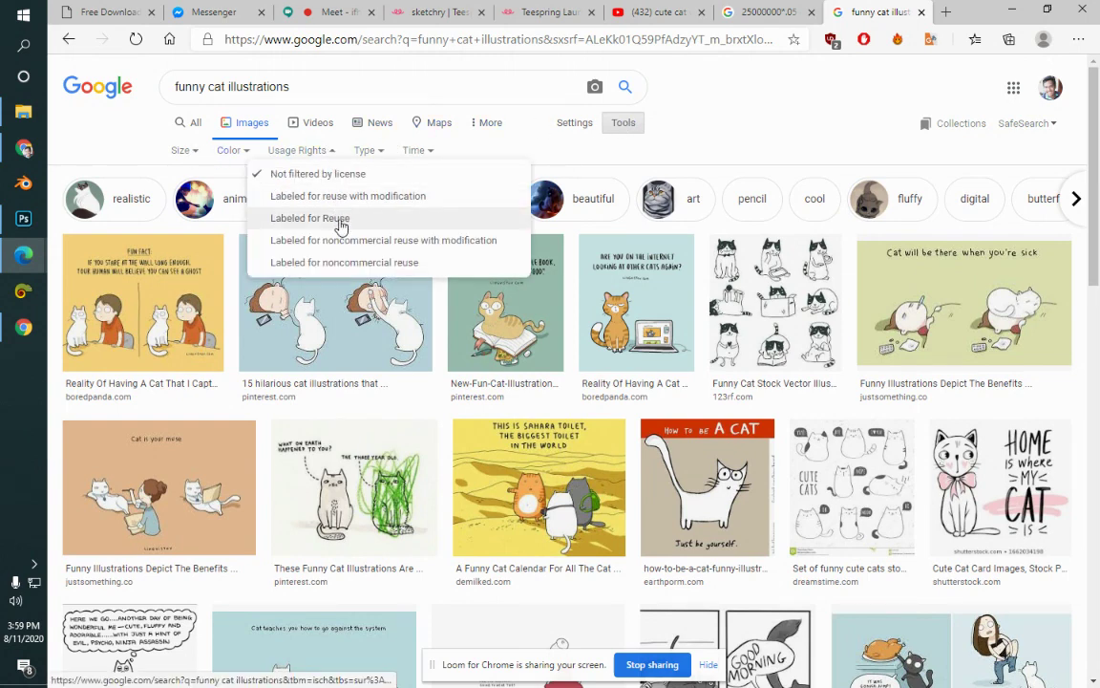
left_click(352, 198)
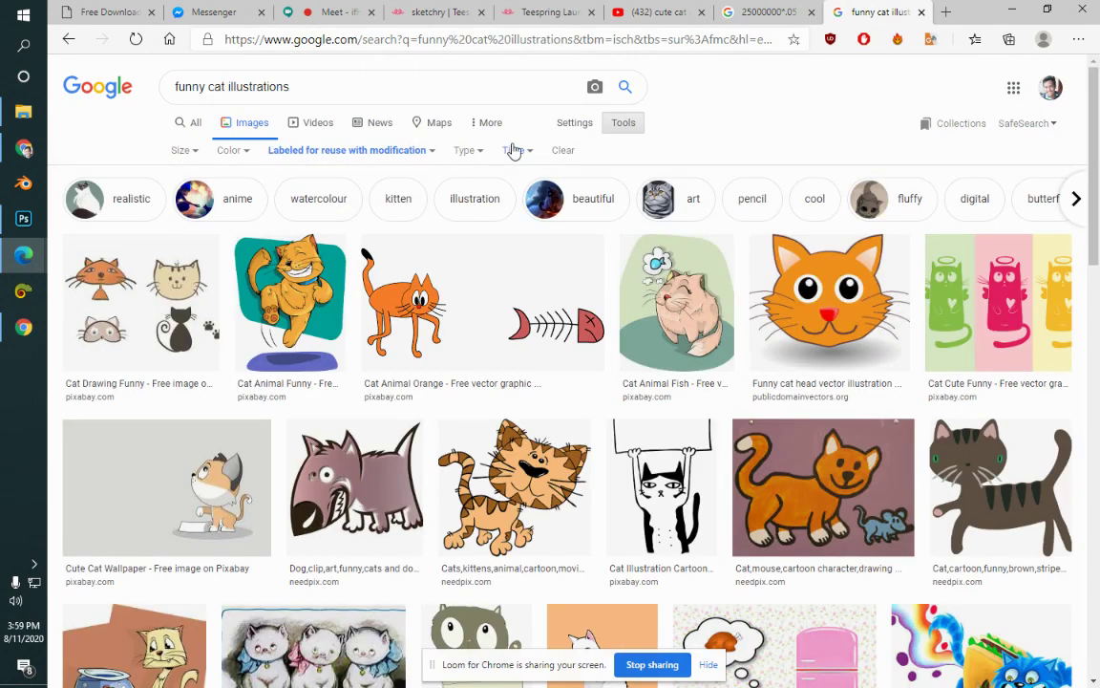
left_click(422, 151)
left_click(381, 223)
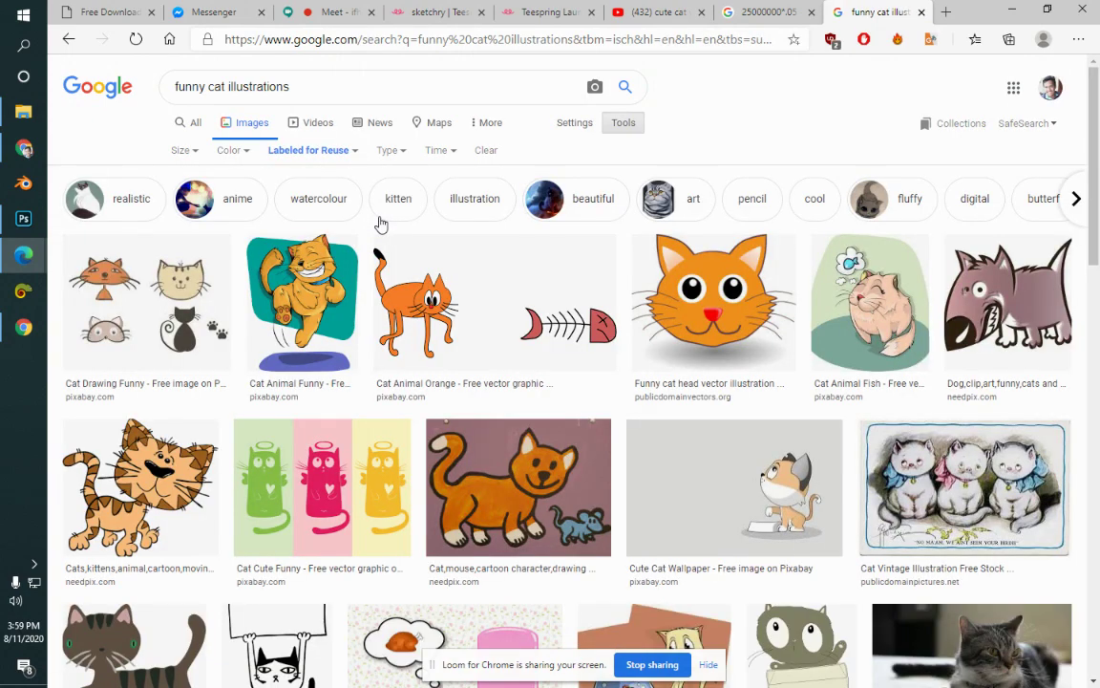
left_click(136, 271)
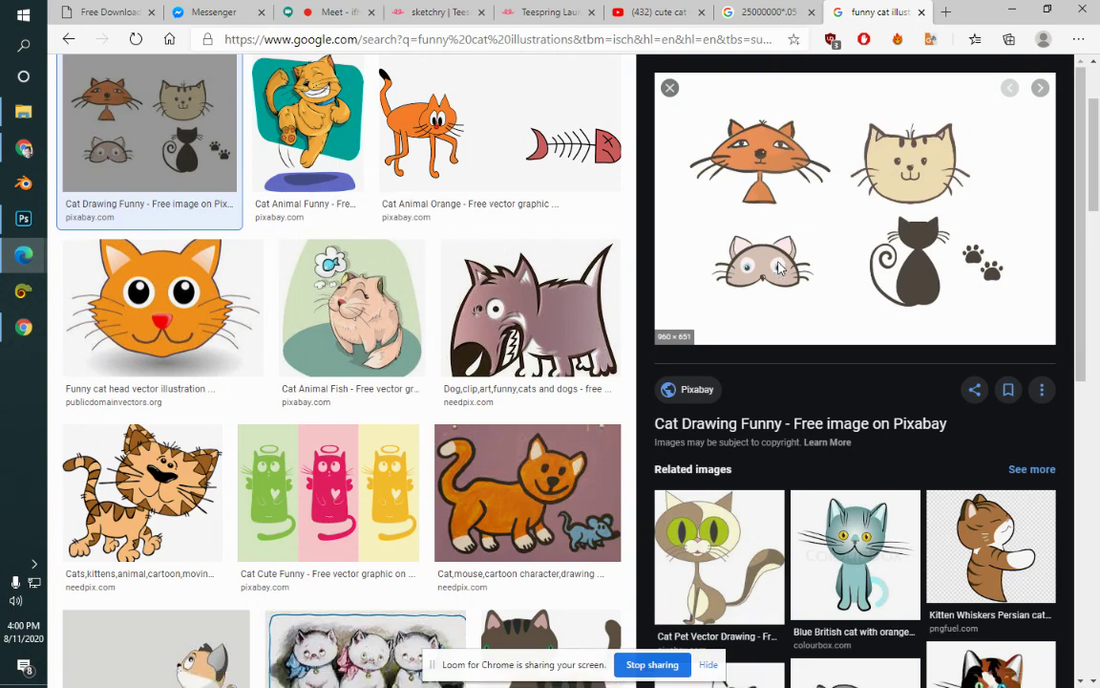
Step: Open the Cat Drawing Funny source page on Pixabay, then preview a simple cat vector in the results
left_click(778, 268)
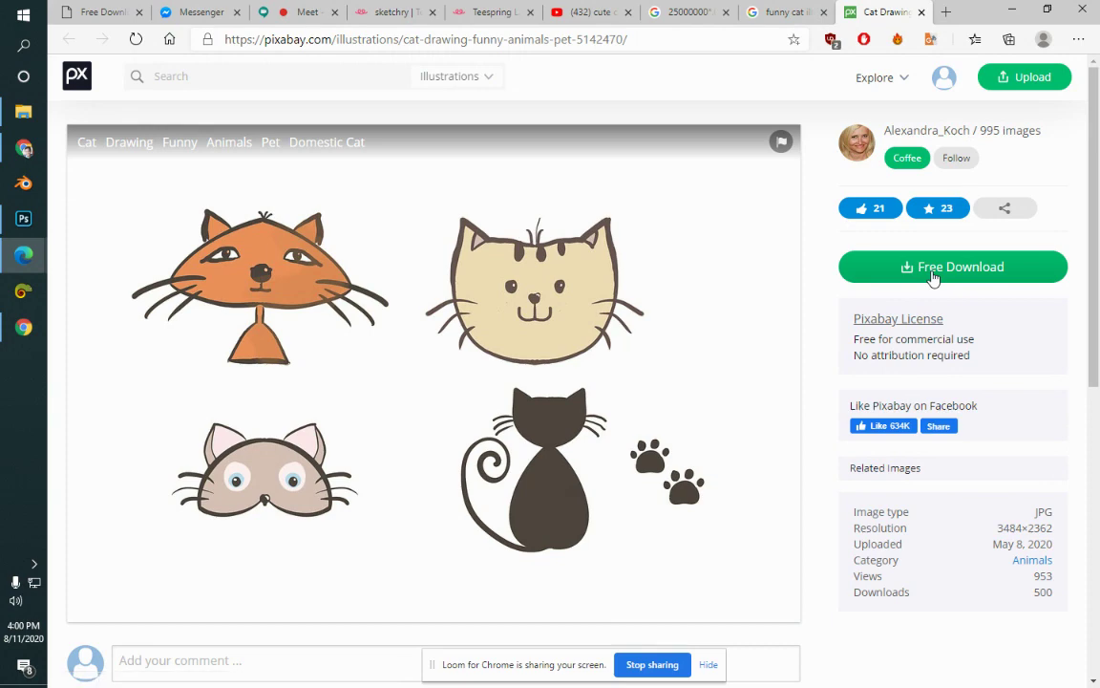
left_click(769, 11)
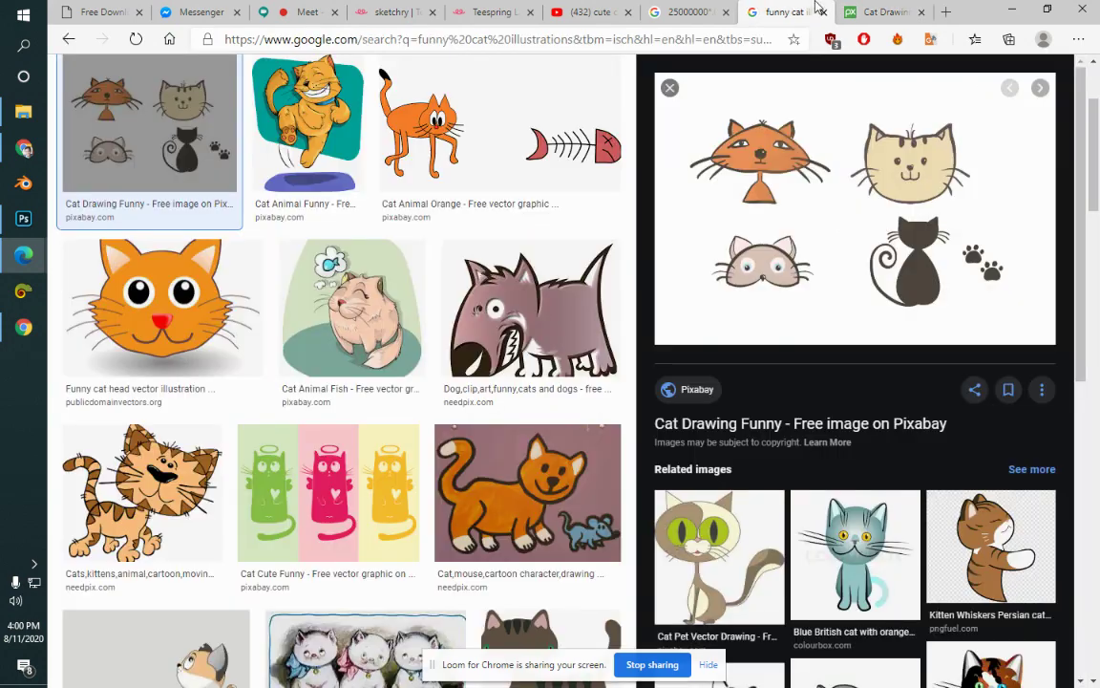
left_click_drag(1089, 208, 1069, 504)
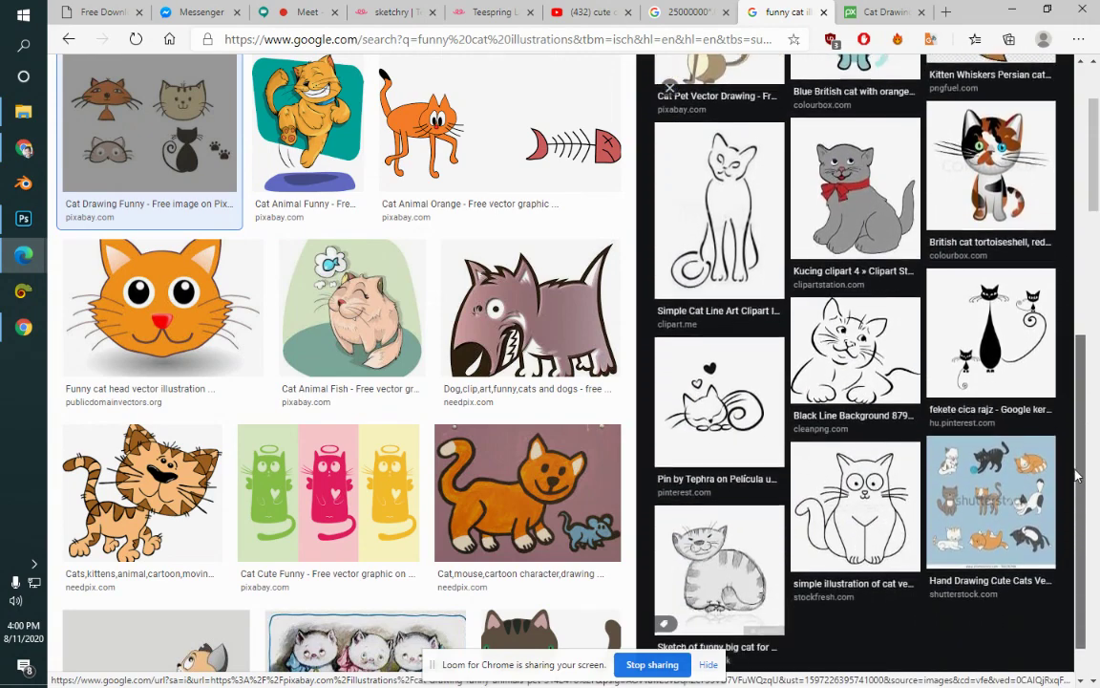
left_click(884, 435)
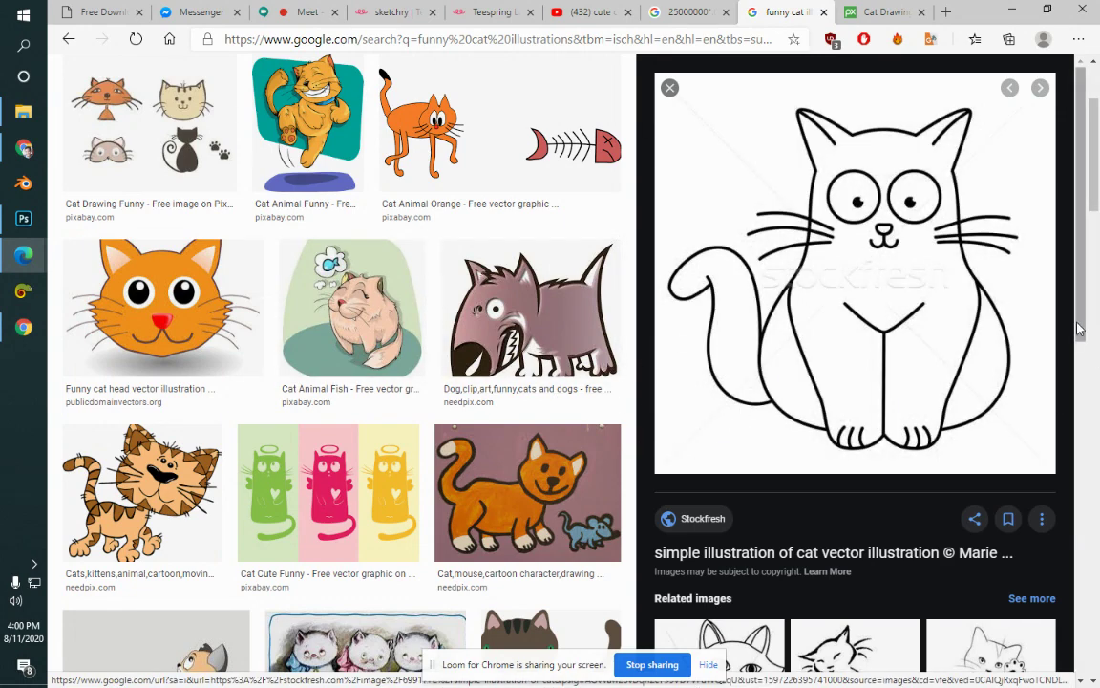
Step: Browse more cat results and narrow them with the 'watercolour' refinement
left_click_drag(1095, 210, 1098, 339)
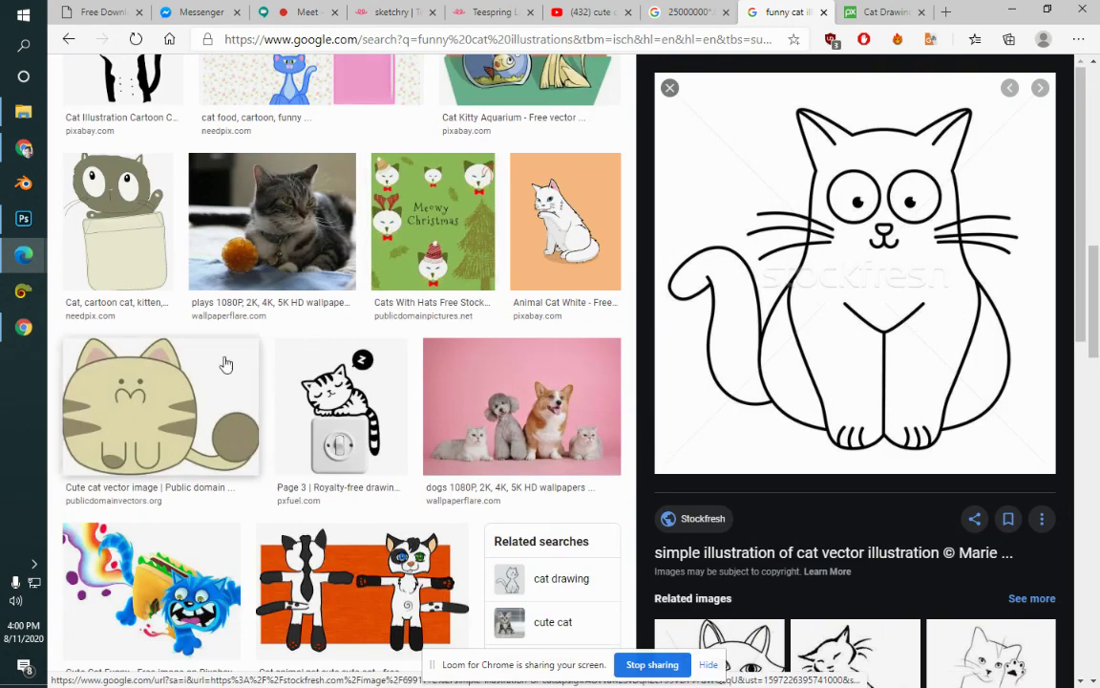
left_click_drag(1098, 339, 1098, 549)
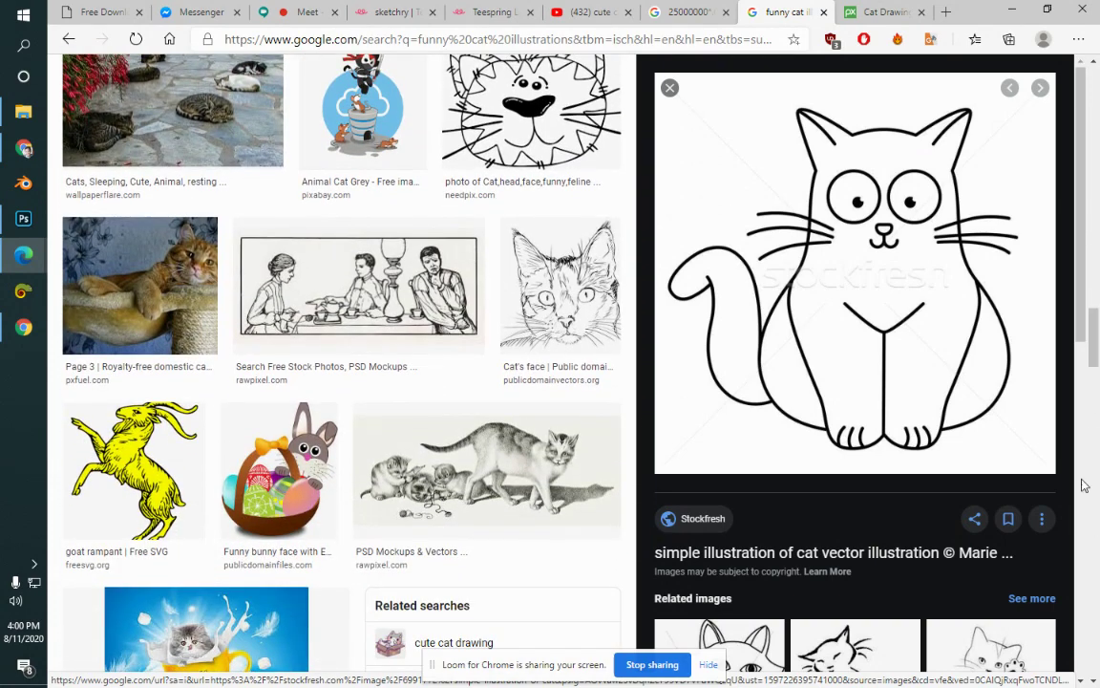
left_click_drag(1095, 339, 1097, 499)
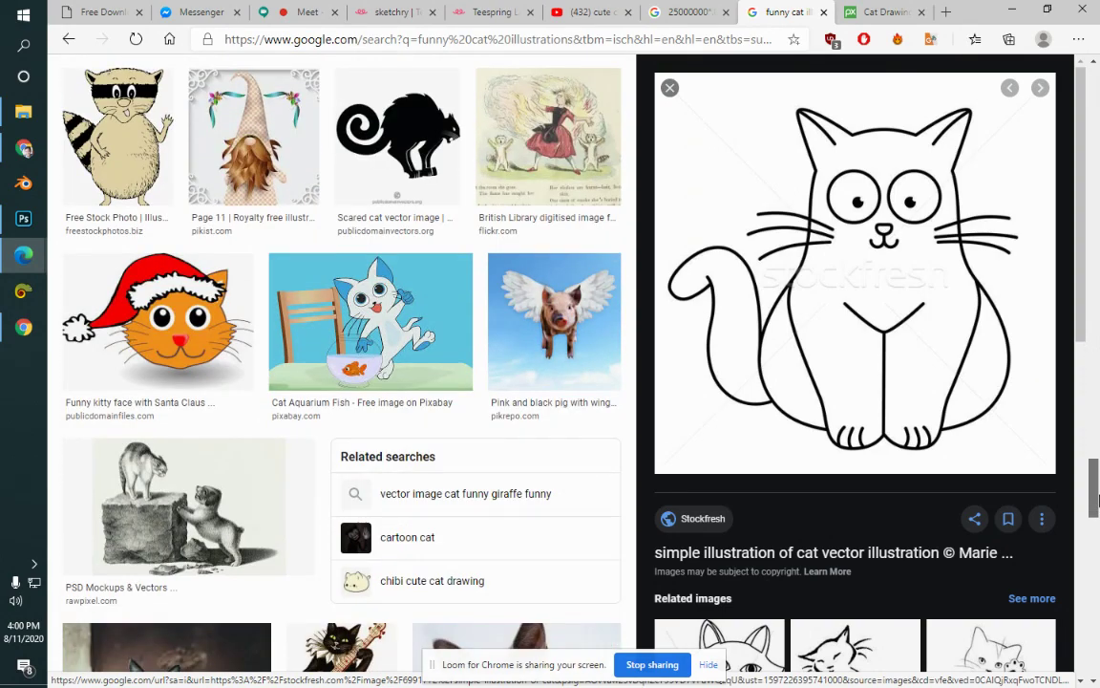
left_click_drag(1097, 498, 1094, 623)
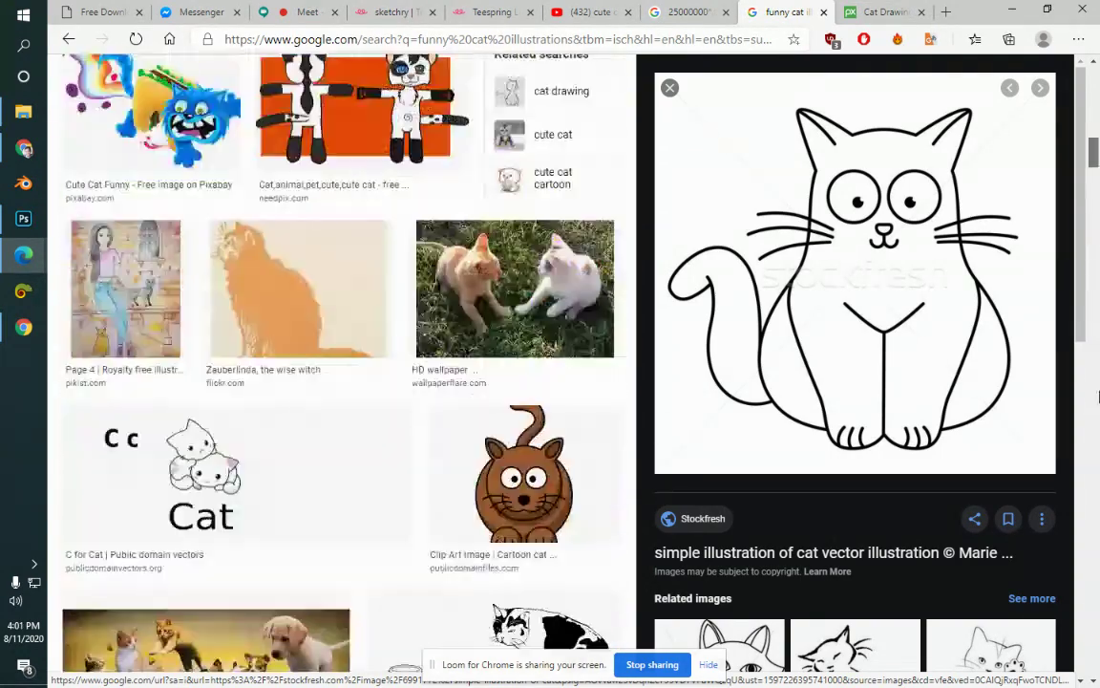
left_click_drag(1093, 623, 1077, 253)
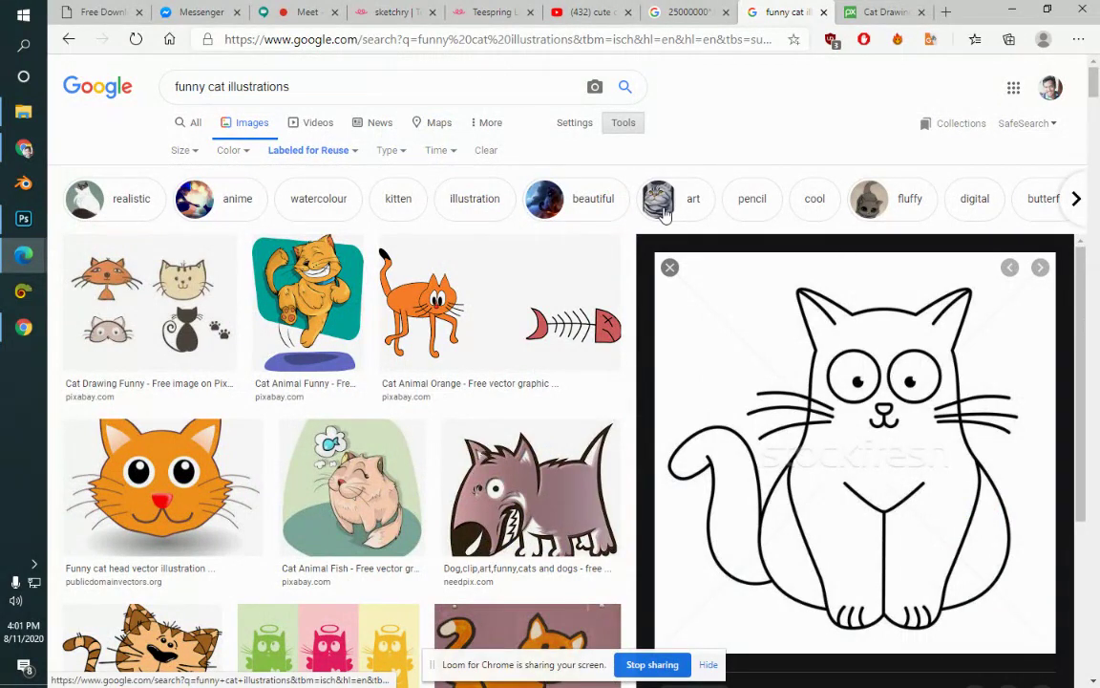
left_click(339, 208)
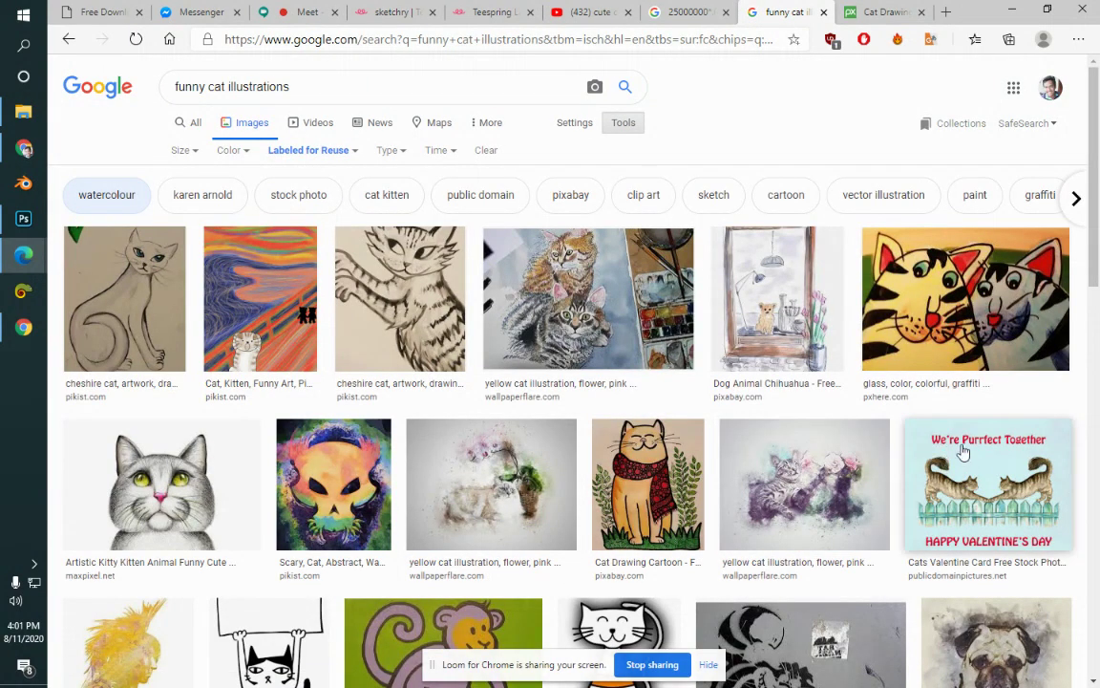
Step: Start adding an image to the Teespring shirt and browse the Downloads folder
left_click(492, 11)
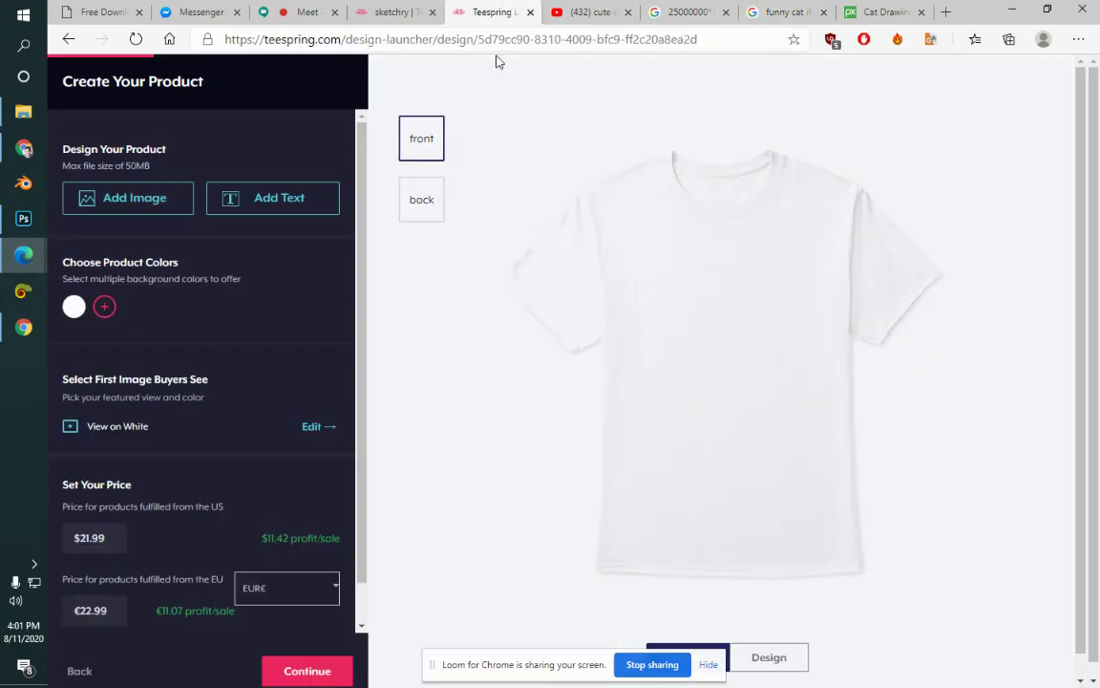
left_click(107, 194)
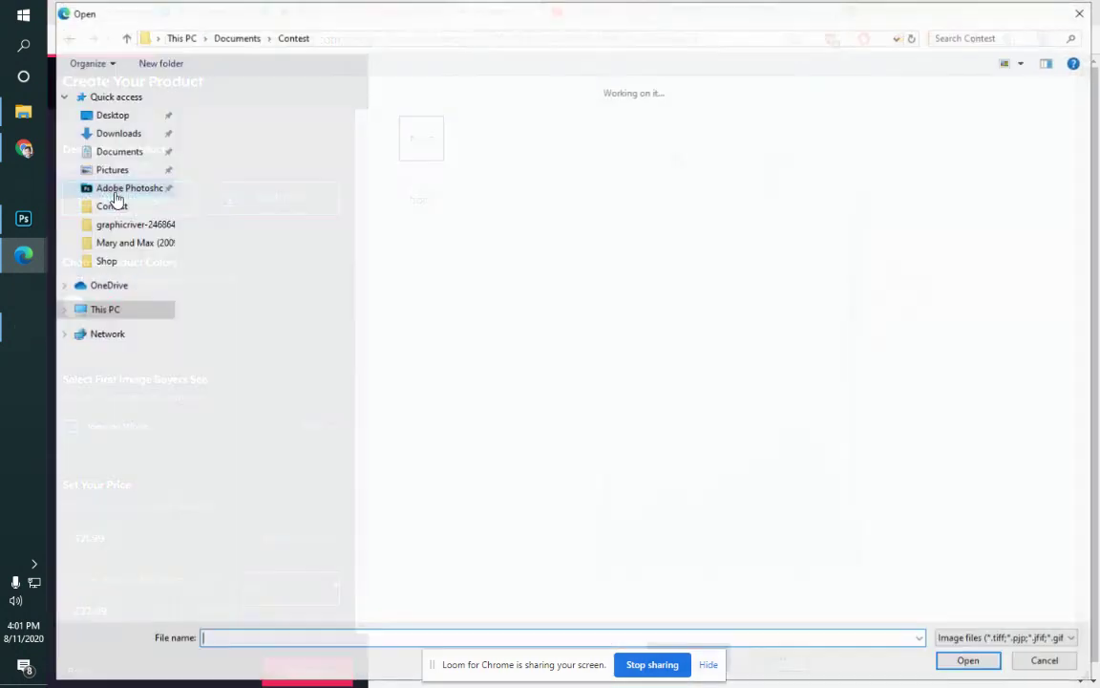
left_click(133, 132)
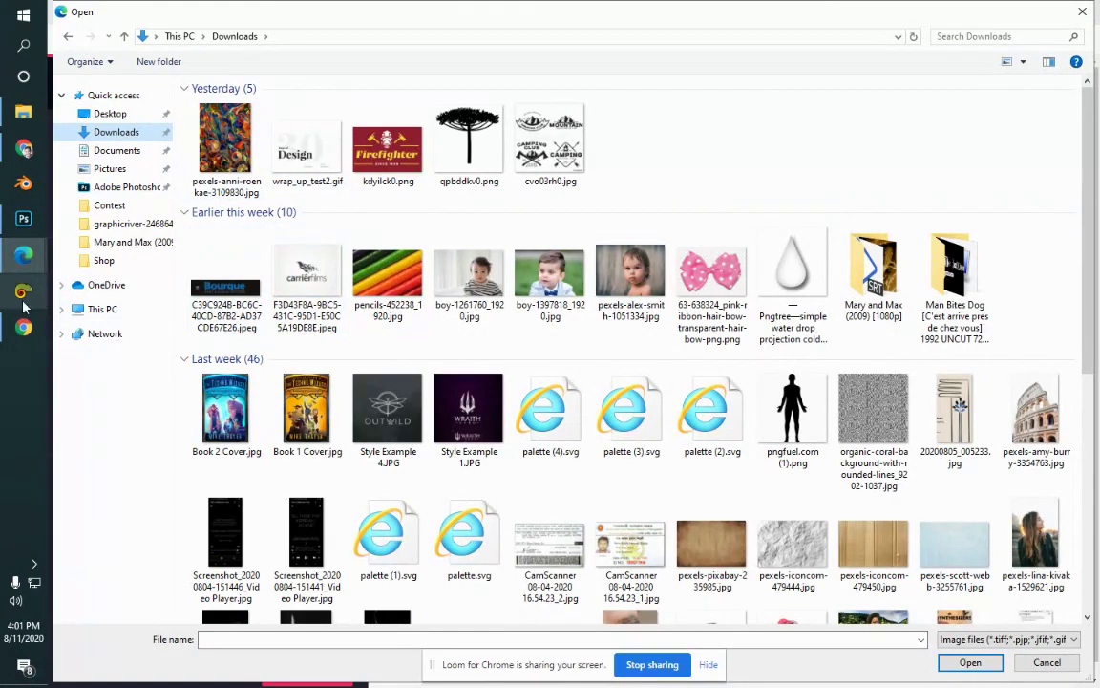
mouse_move(24, 217)
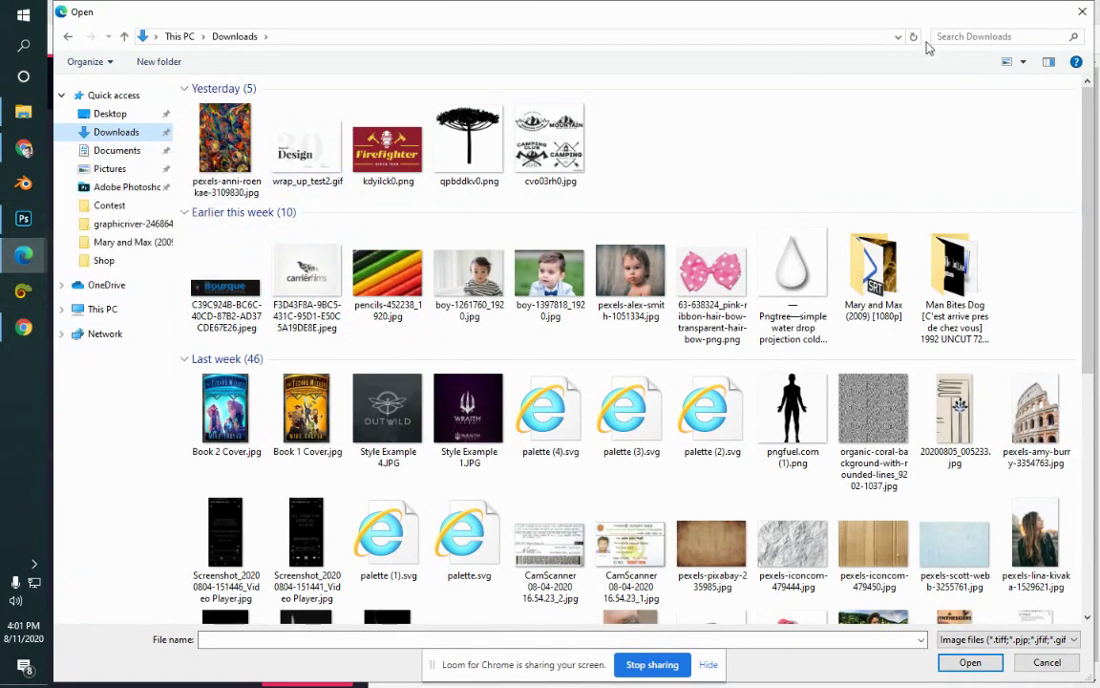
left_click(914, 37)
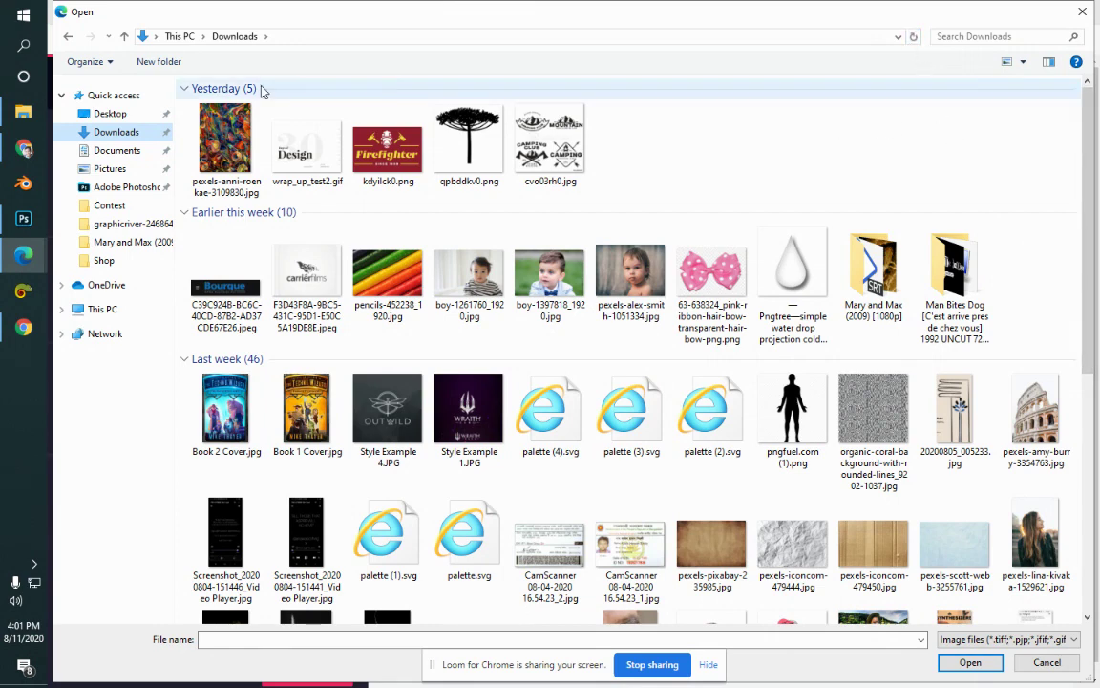
Step: Cancel the file picker without choosing an image and switch to the Pixabay cat drawing page
left_click(26, 250)
left_click(659, 8)
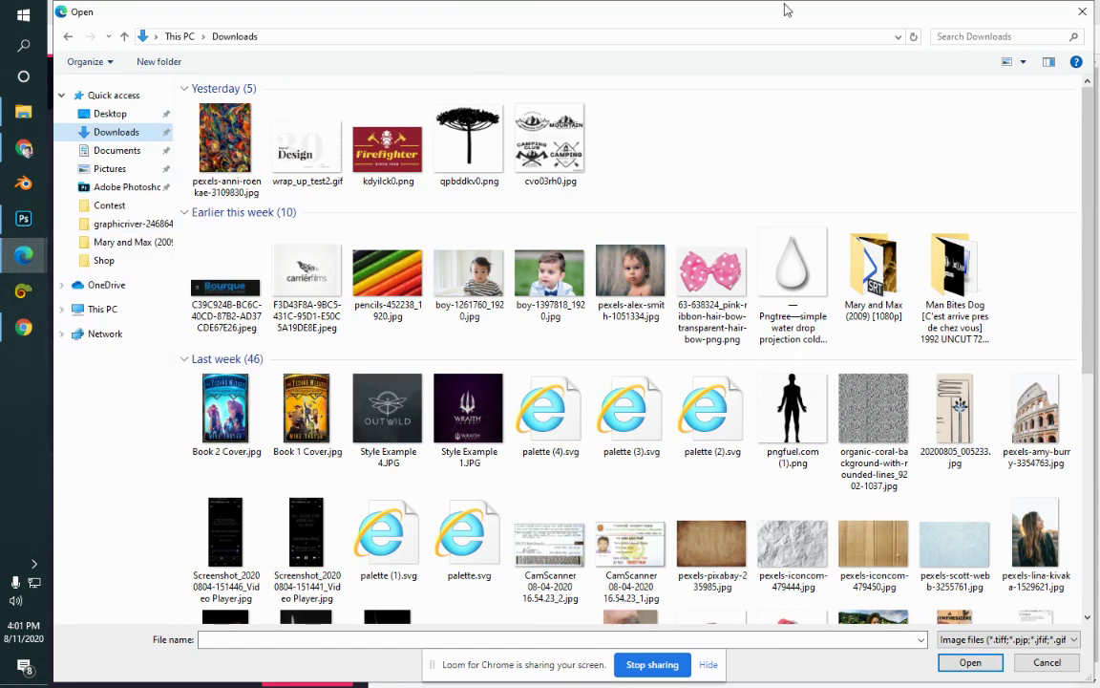
left_click(8, 258)
left_click(989, 77)
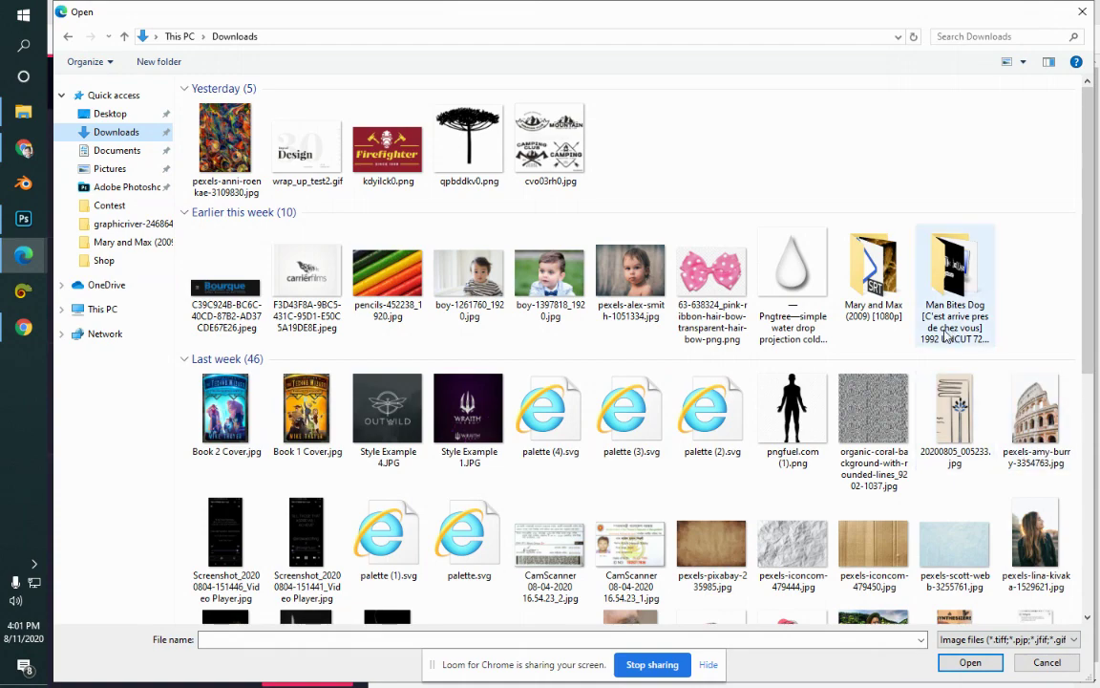
left_click(1047, 662)
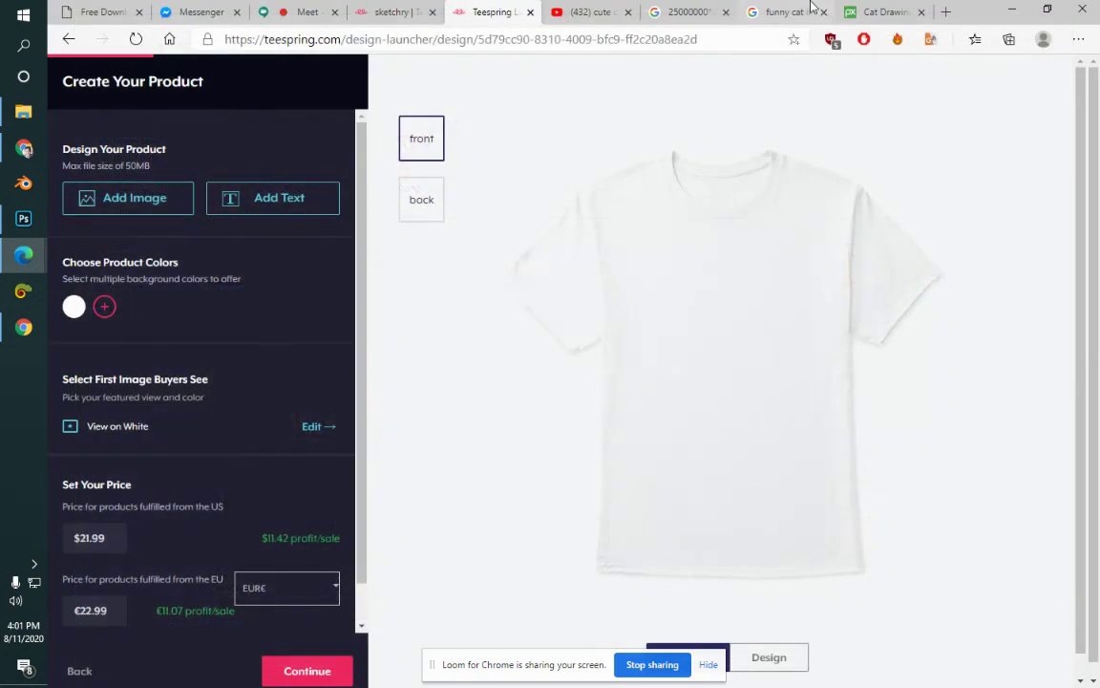
left_click(872, 10)
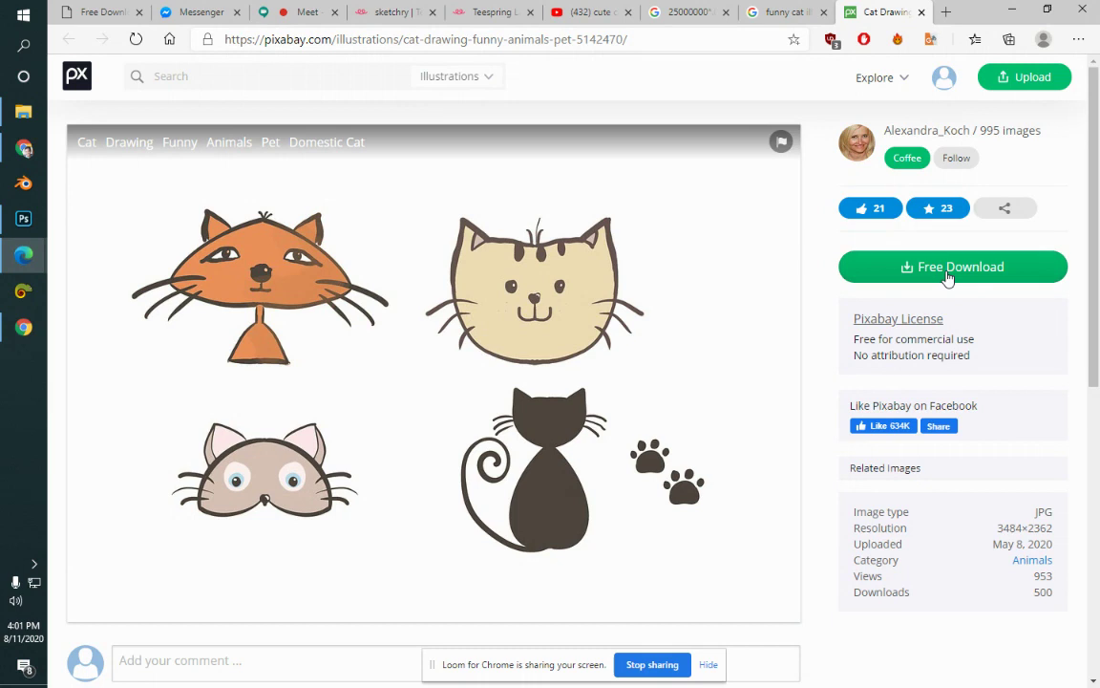
Step: Save the Pixabay cat drawing into Downloads as cat-5142470_960_720.jpg
right_click(244, 307)
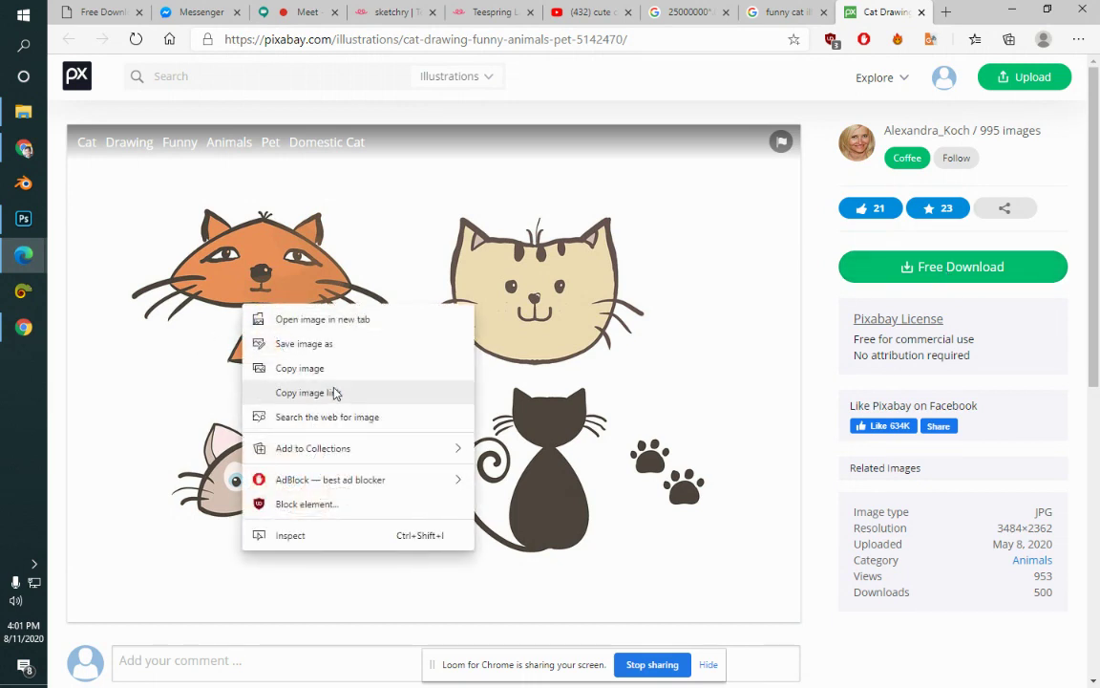
left_click(348, 344)
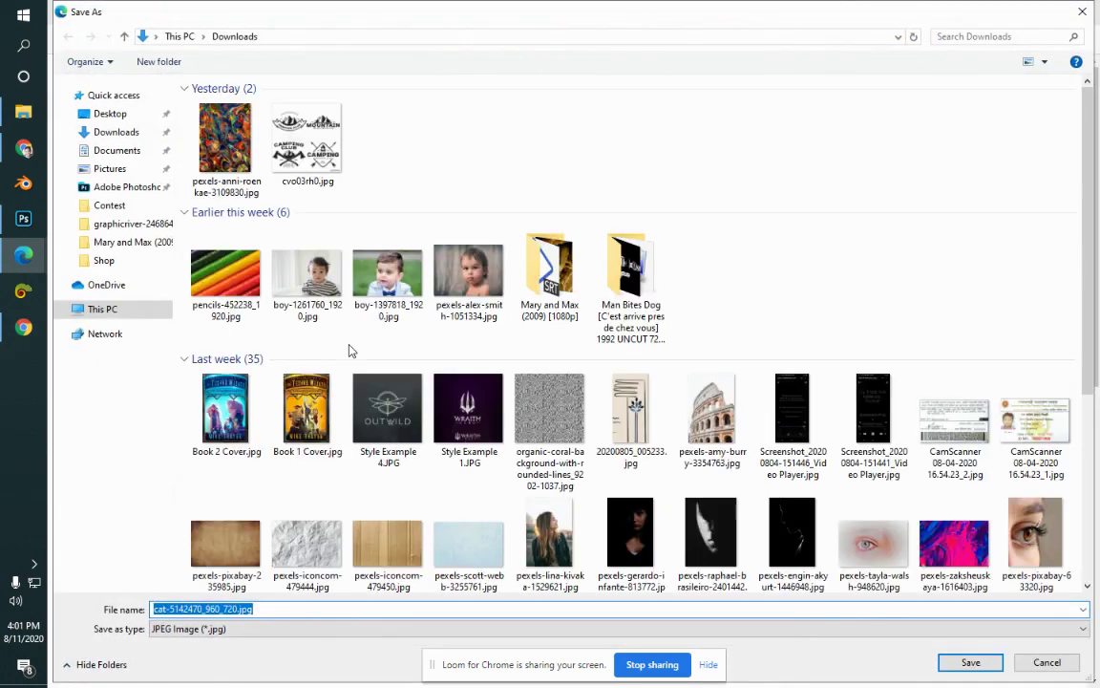
key("Return")
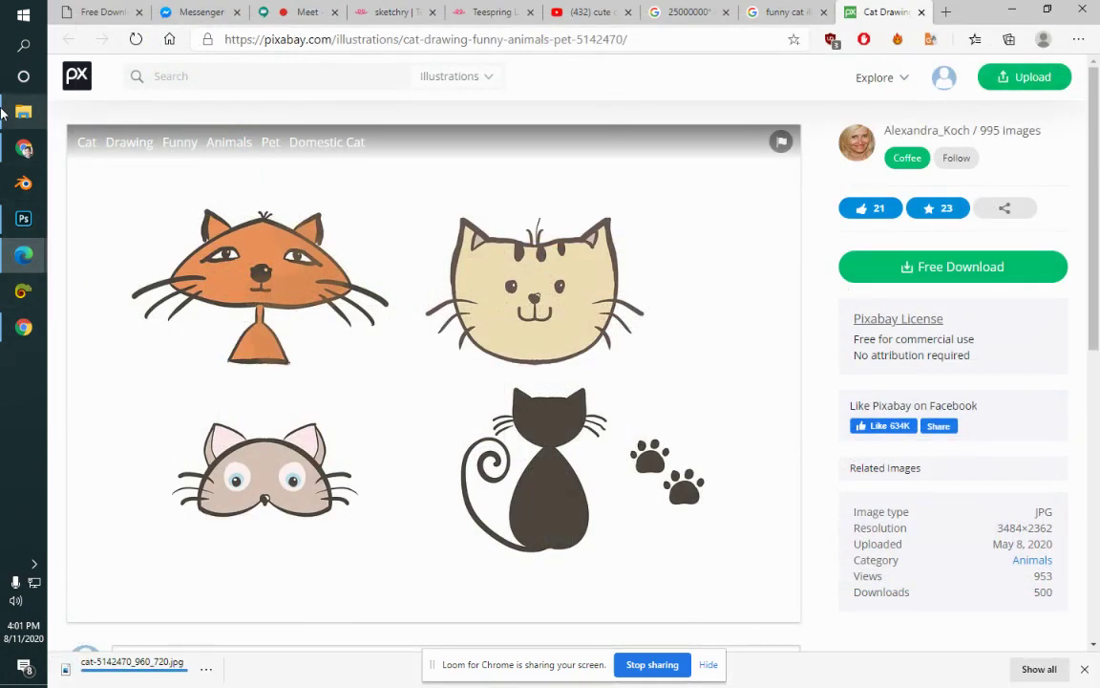
Step: Upload cat-5142470_960_720.jpg from Downloads onto the front of the white t-shirt
left_click(494, 12)
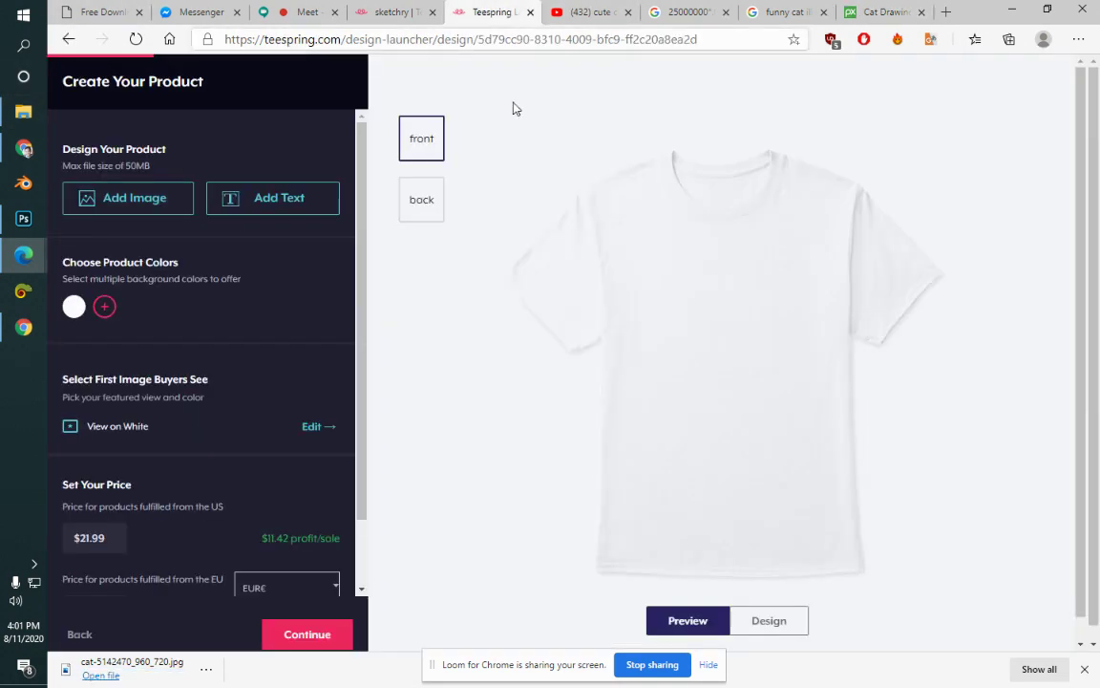
left_click(172, 195)
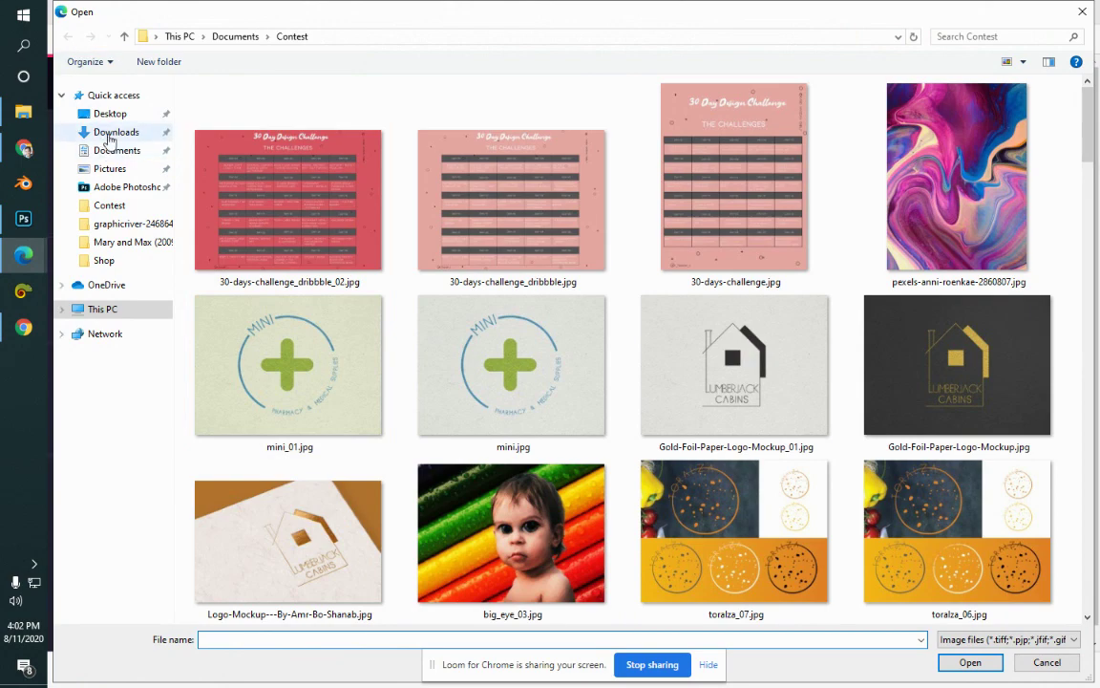
left_click(112, 134)
left_click(239, 153)
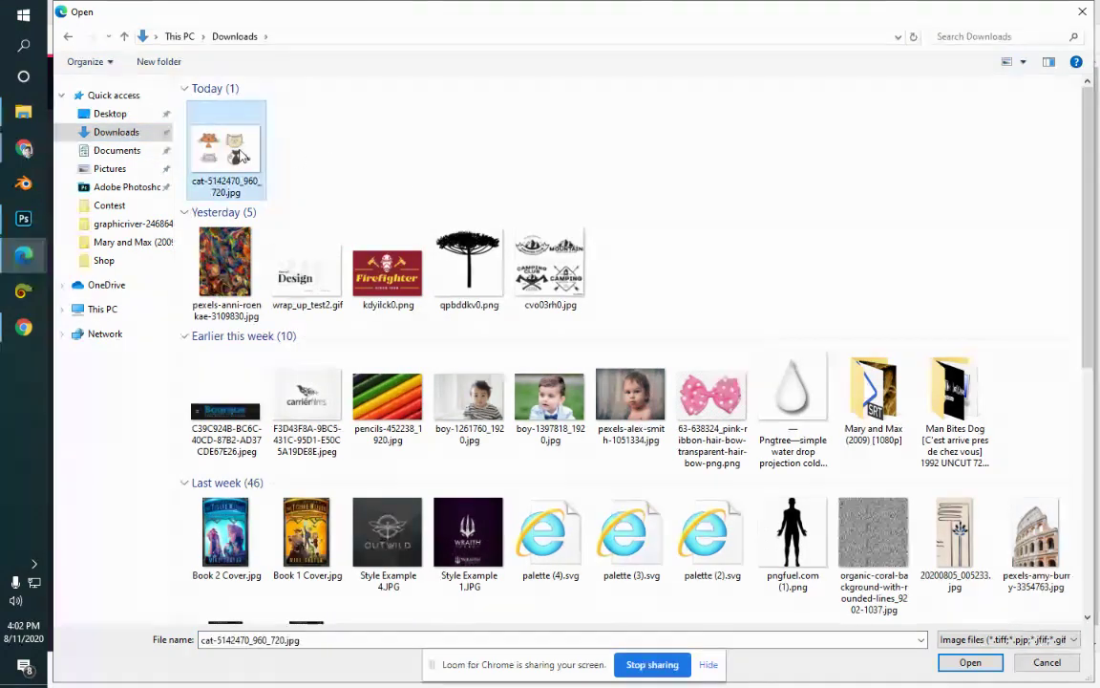
double_click(239, 153)
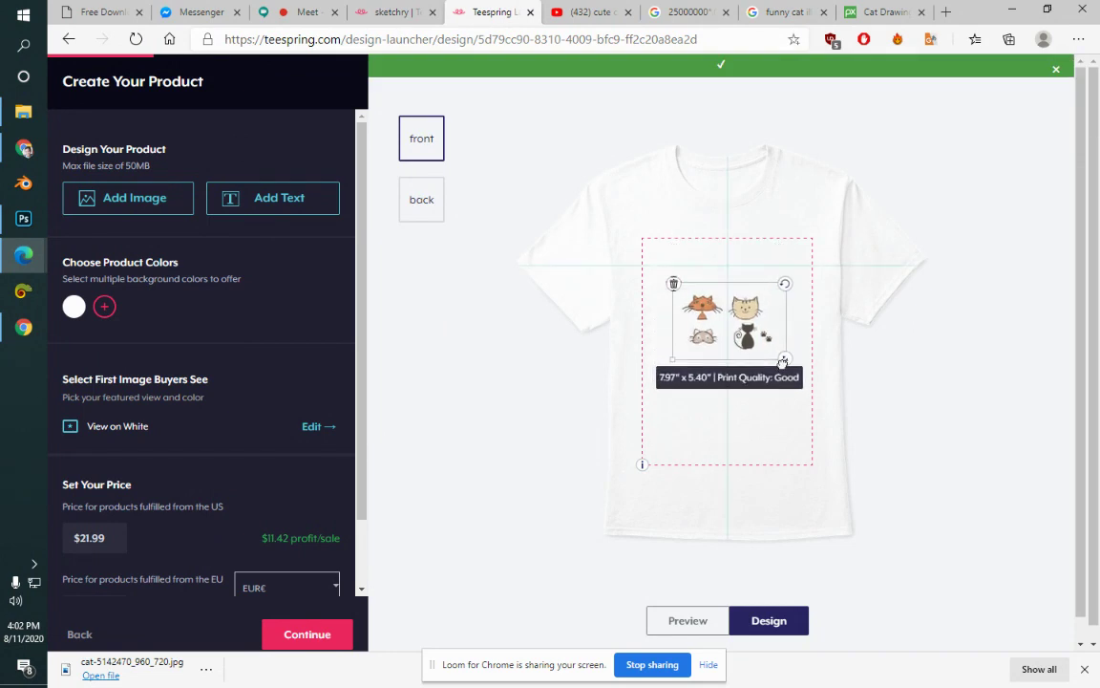
Step: Enlarge the cat artwork and move it higher on the chest
mouse_move(780, 357)
left_mouse_down()
mouse_move(810, 405)
mouse_move(753, 342)
left_mouse_up()
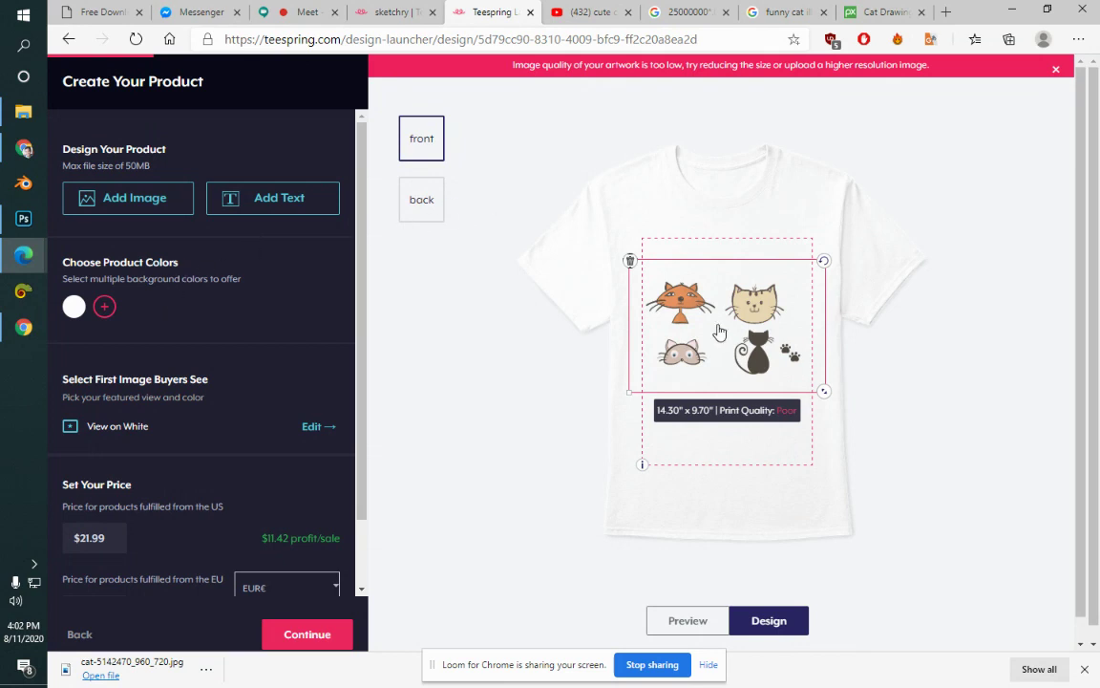
left_click_drag(741, 351, 741, 344)
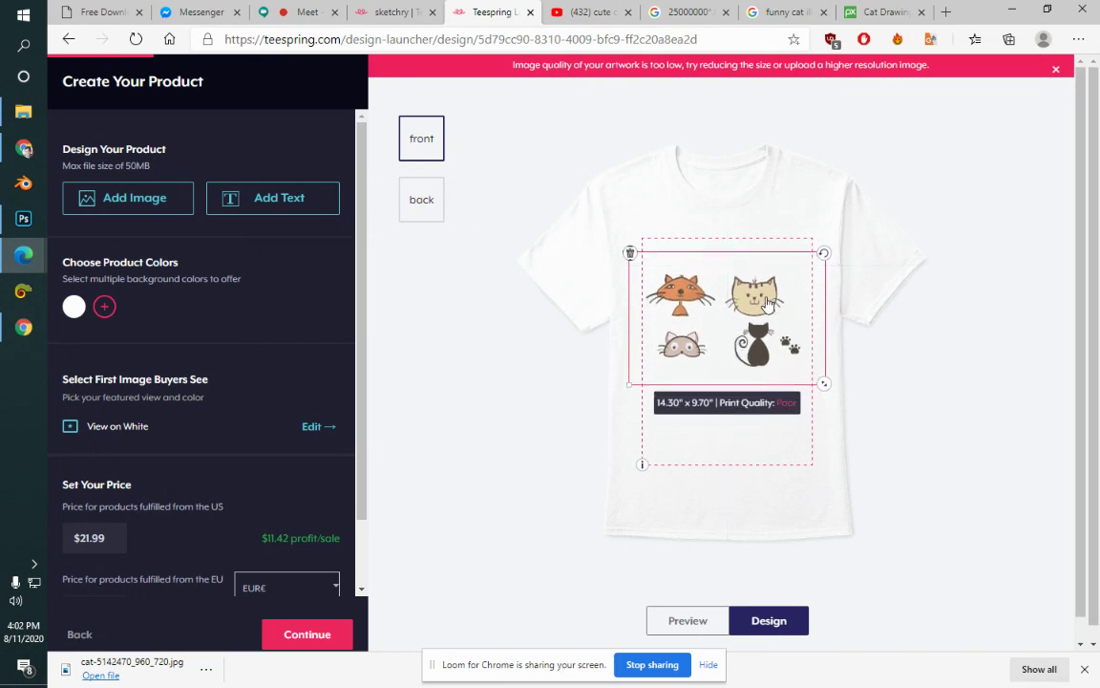
left_click_drag(825, 391, 833, 389)
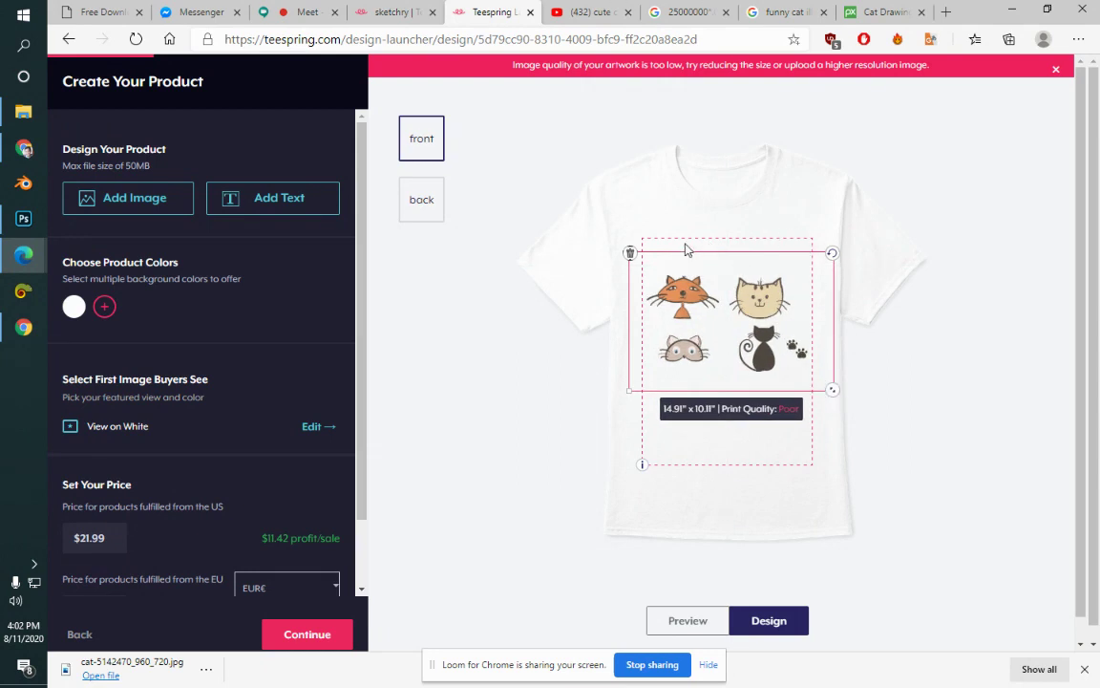
left_click_drag(742, 300, 738, 289)
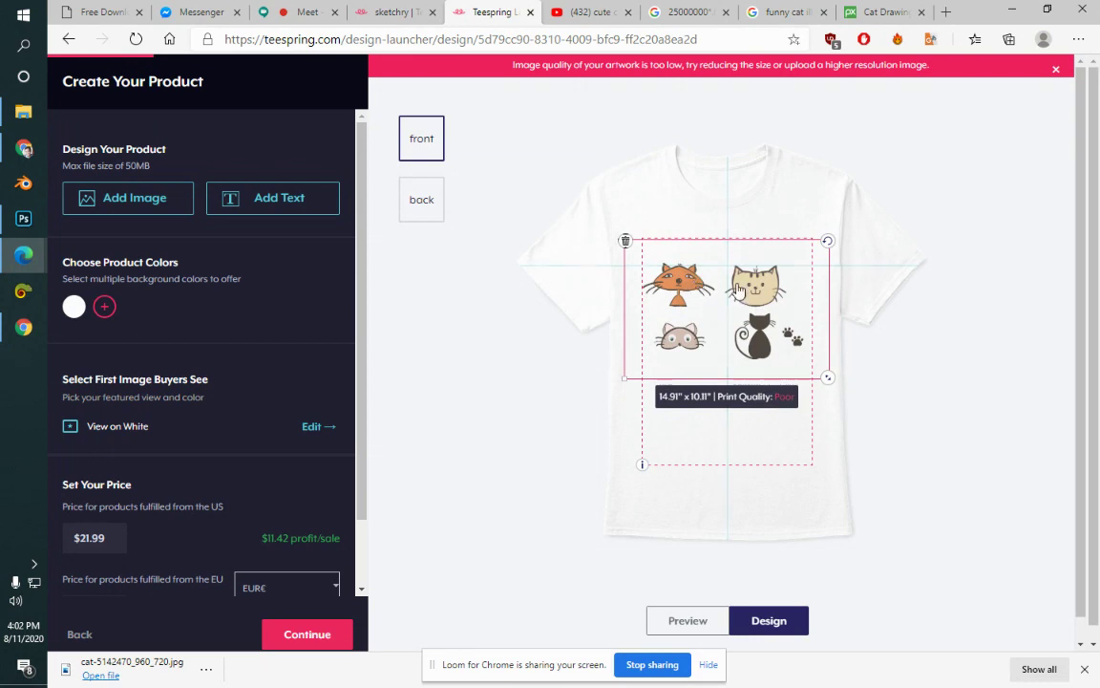
Step: Delete the cat artwork, leaving the shirt front blank
right_click(766, 344)
left_click(754, 336)
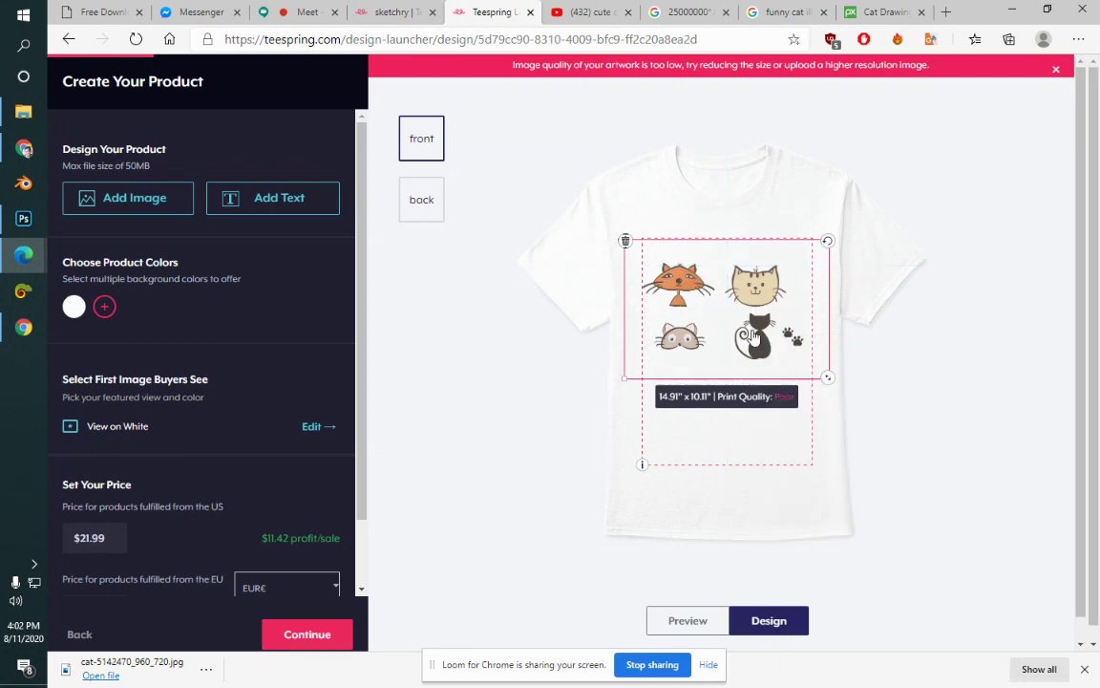
left_click(626, 240)
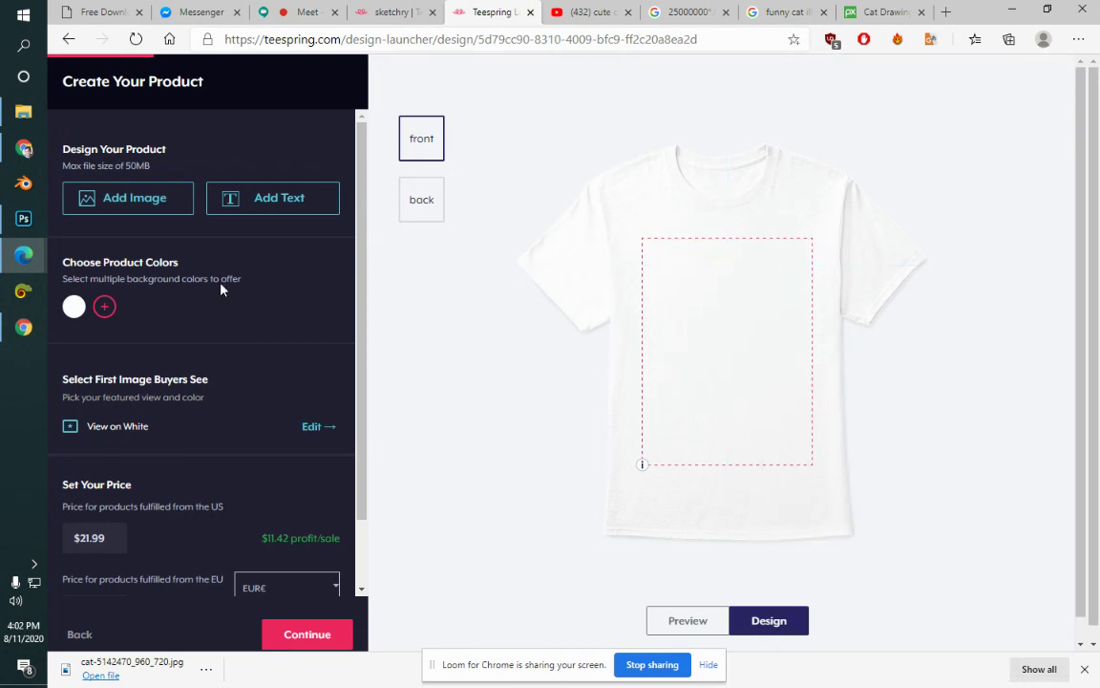
Step: Go from the Pixabay cat drawing page to the Pixabay home page
scroll(325, 421, "down", 1)
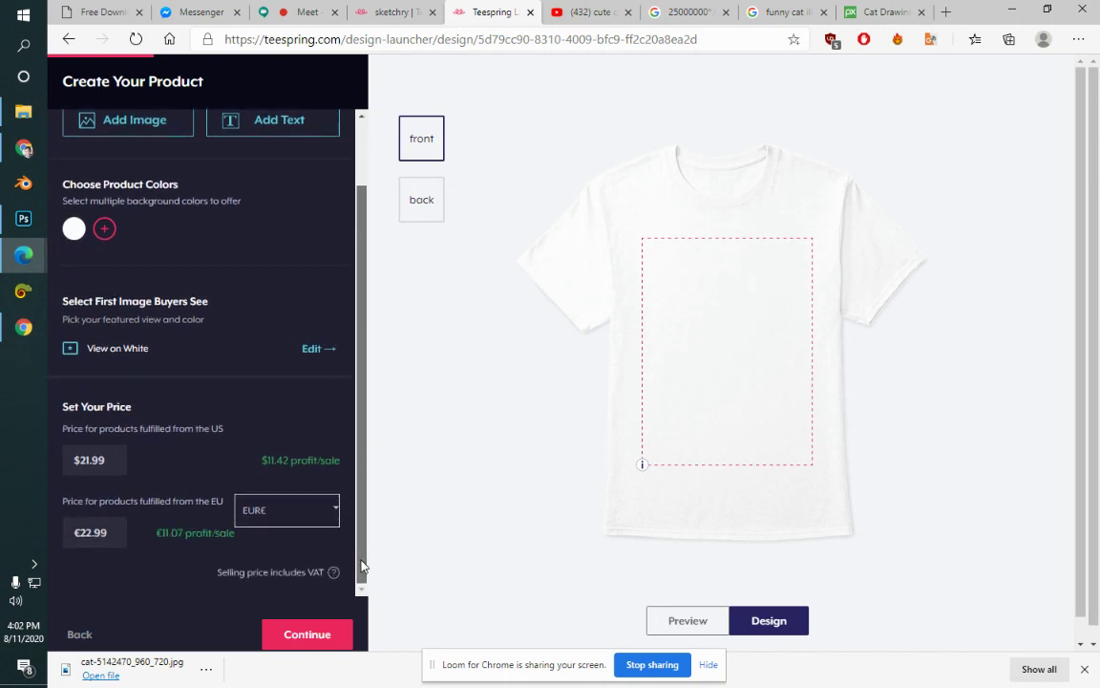
left_click(883, 12)
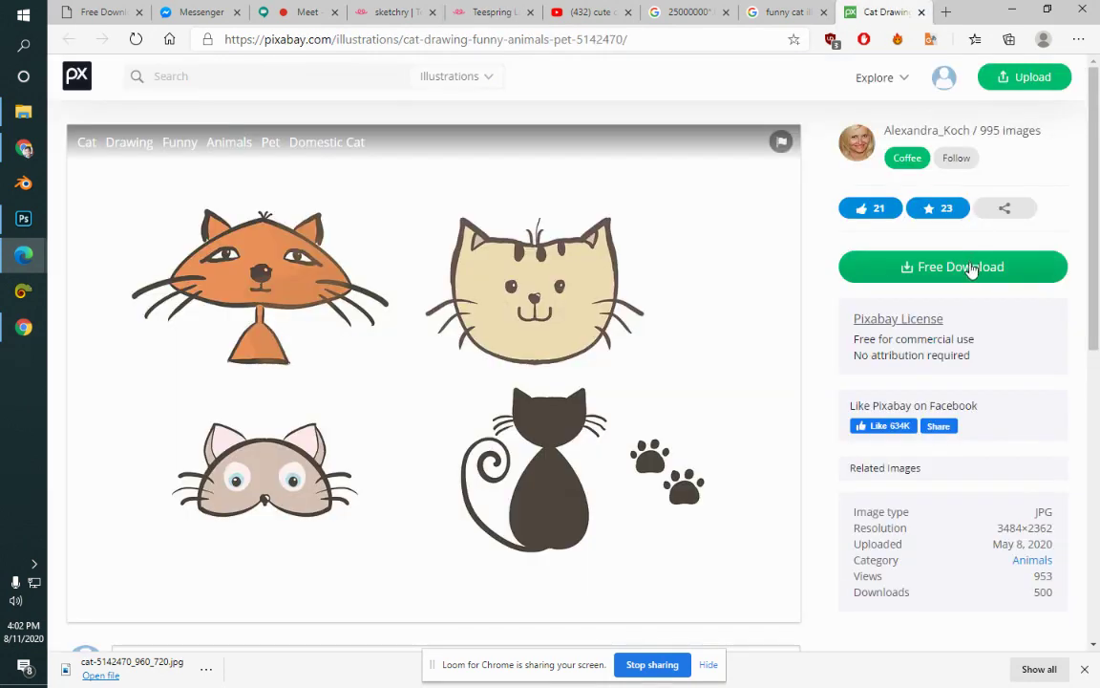
right_click(962, 266)
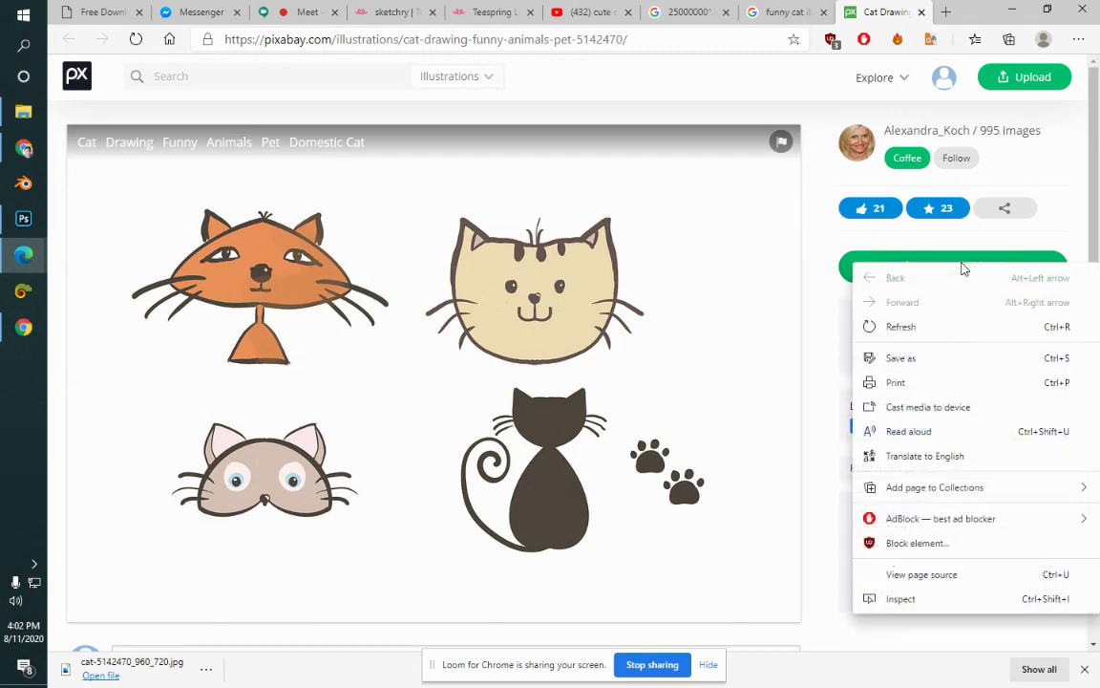
key("Escape")
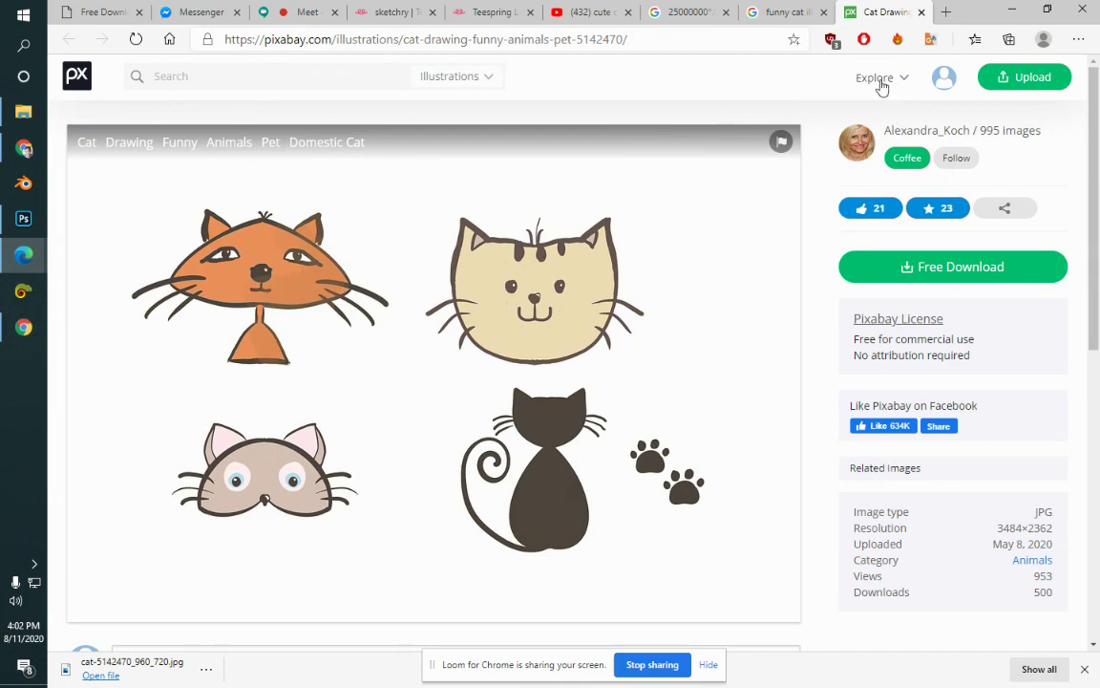
left_click(76, 76)
Step: Return to the funny cat results and preview Pixabay's orange cat and fish illustration
key("ctrl+shift+Tab")
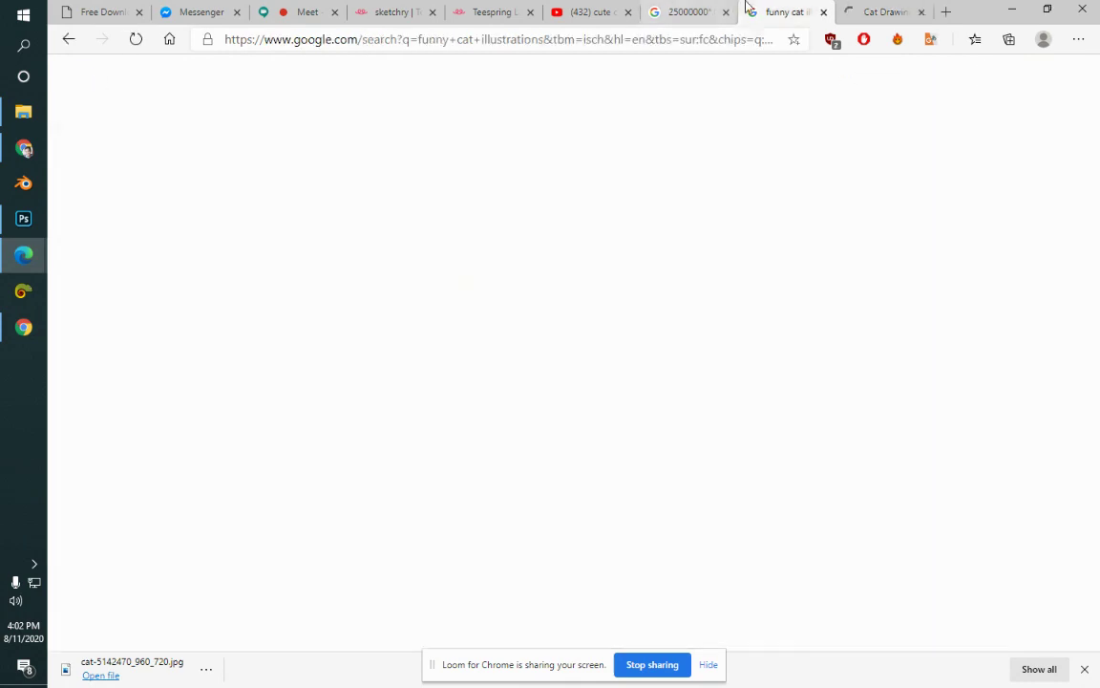
left_click(73, 44)
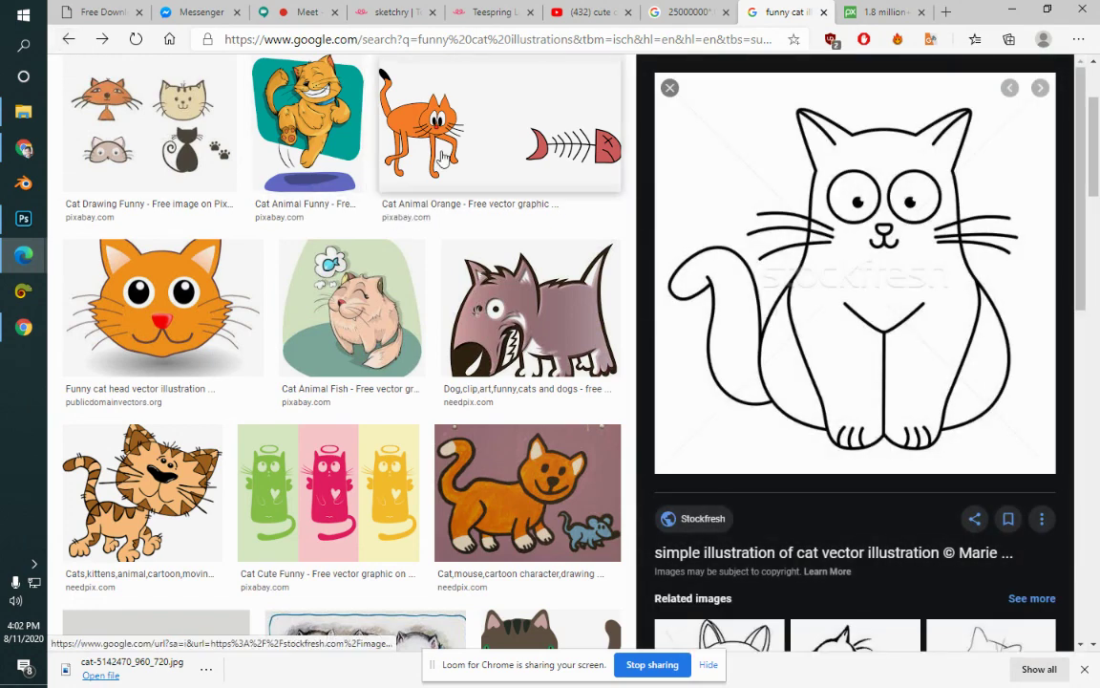
left_click(442, 158)
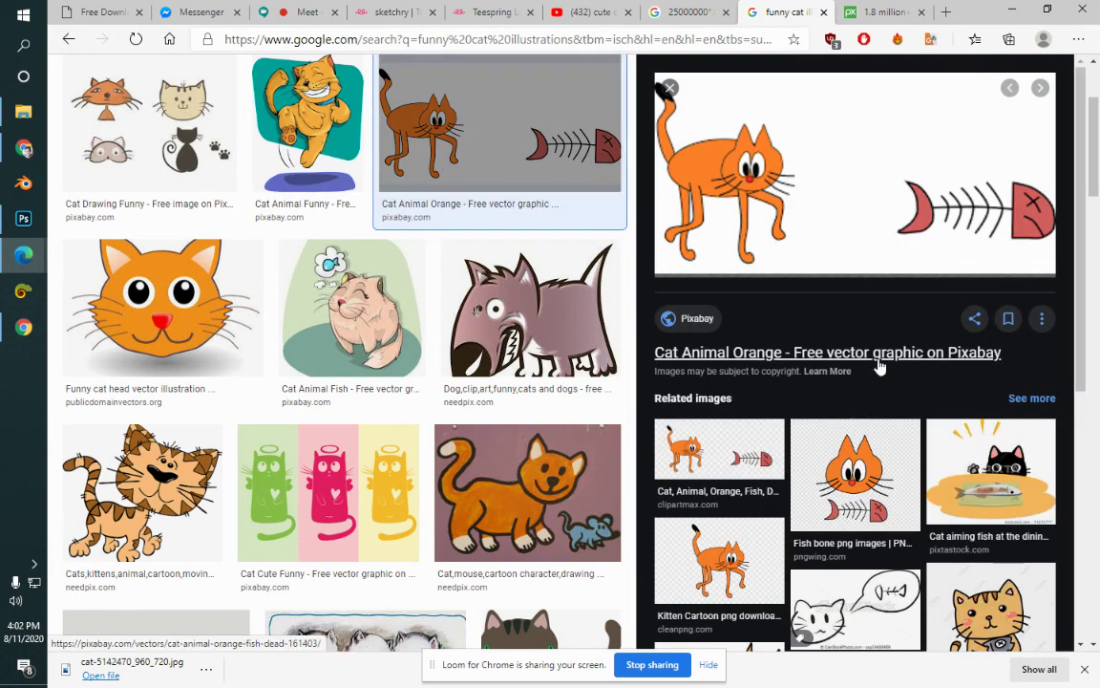
Step: Download the orange cat and fish vector from Pixabay as a 1280×640 PNG
left_click(881, 352)
left_click(896, 13)
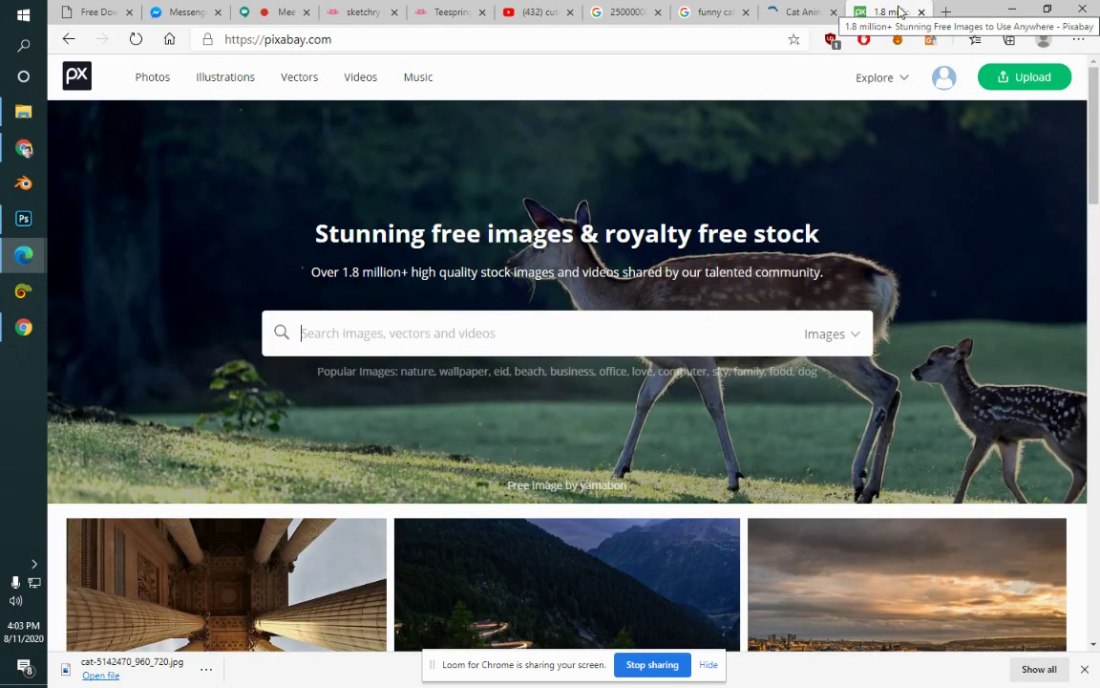
left_click(800, 12)
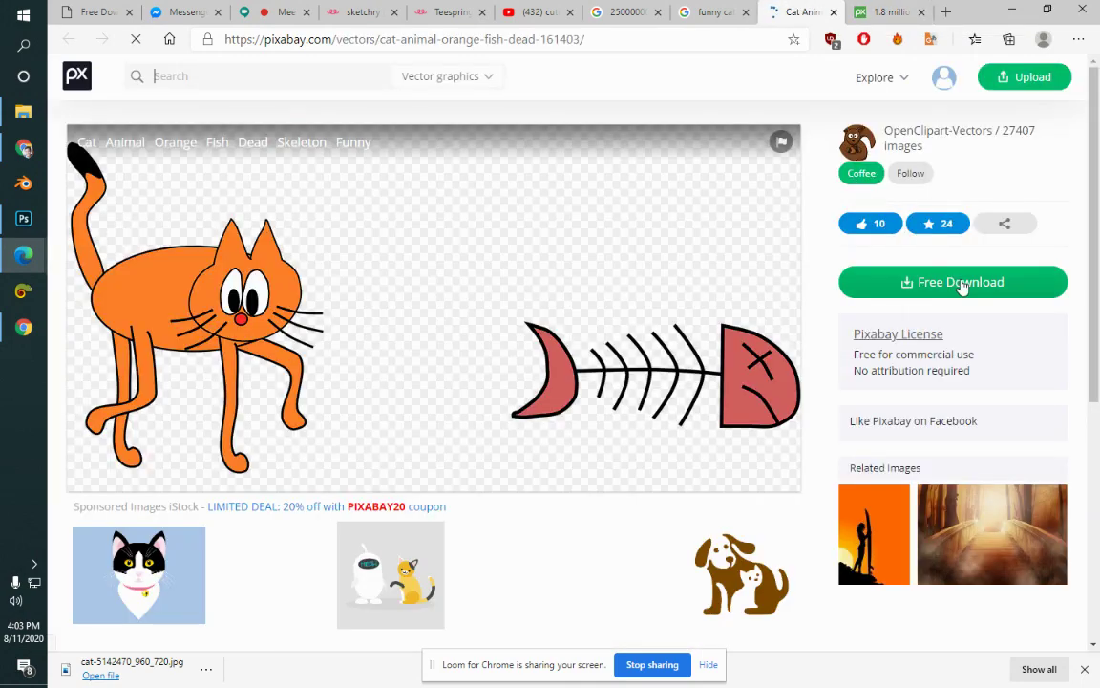
left_click(894, 285)
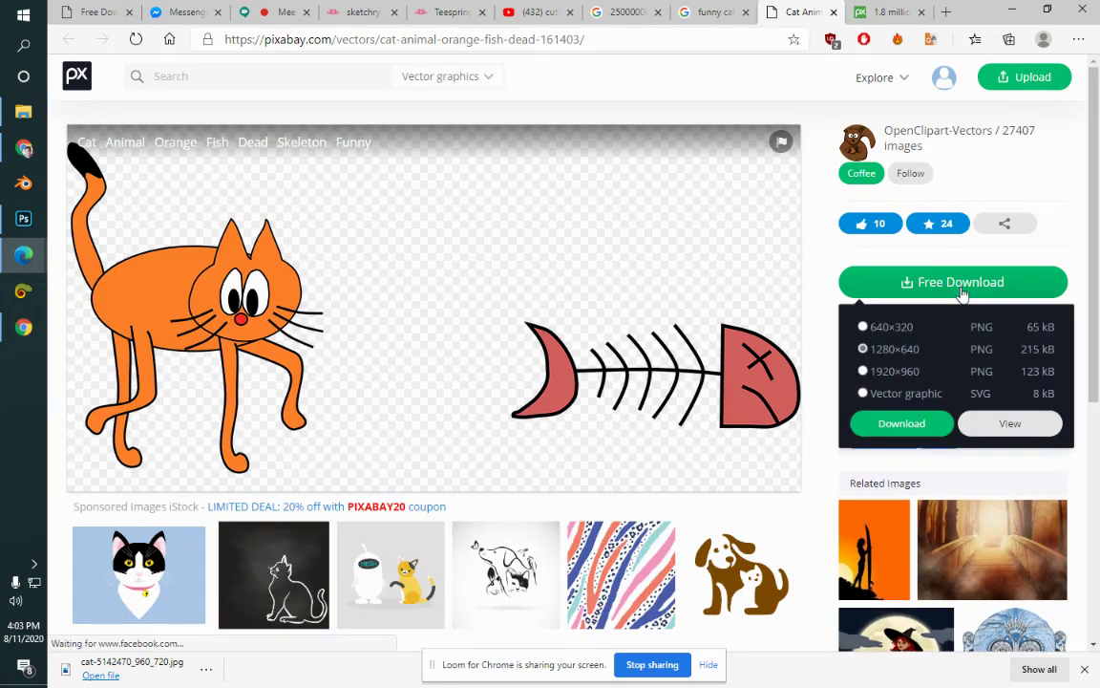
left_click(902, 423)
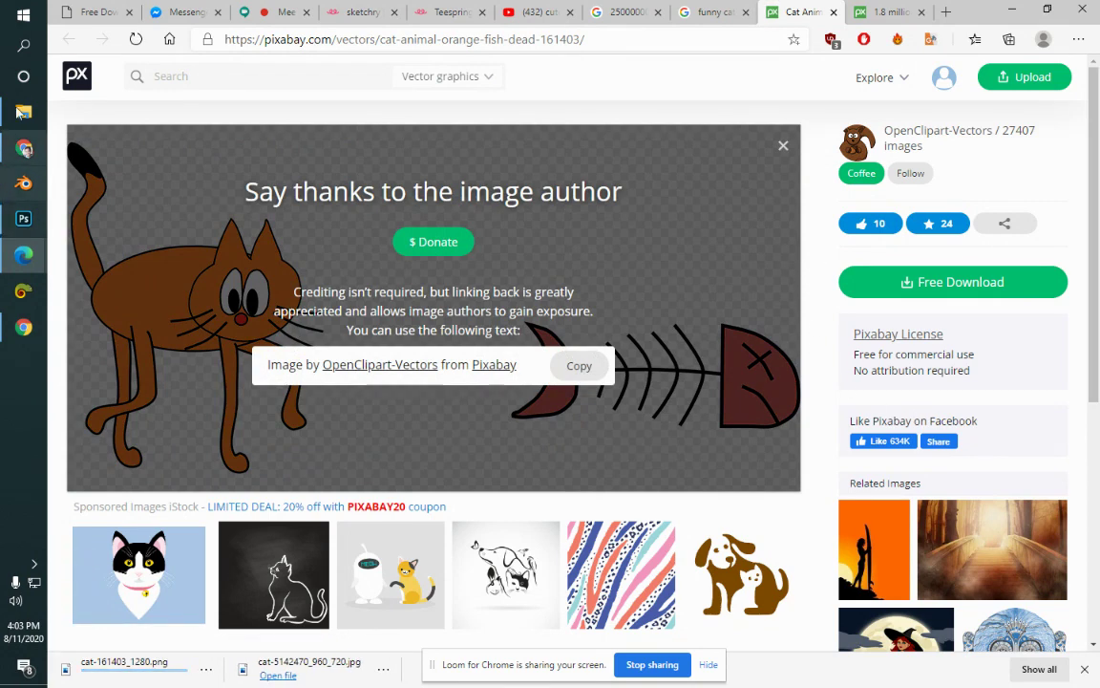
left_click(428, 11)
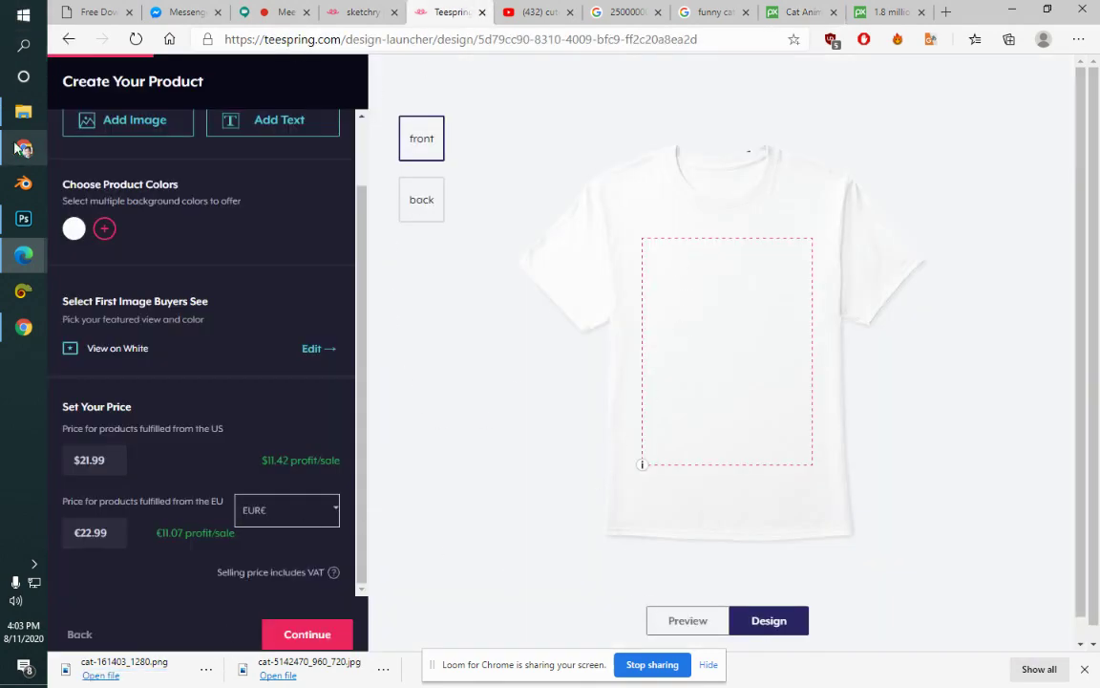
Step: Check cat-161403_1280.png in Downloads, close its preview and return to the Teespring design
left_click(23, 112)
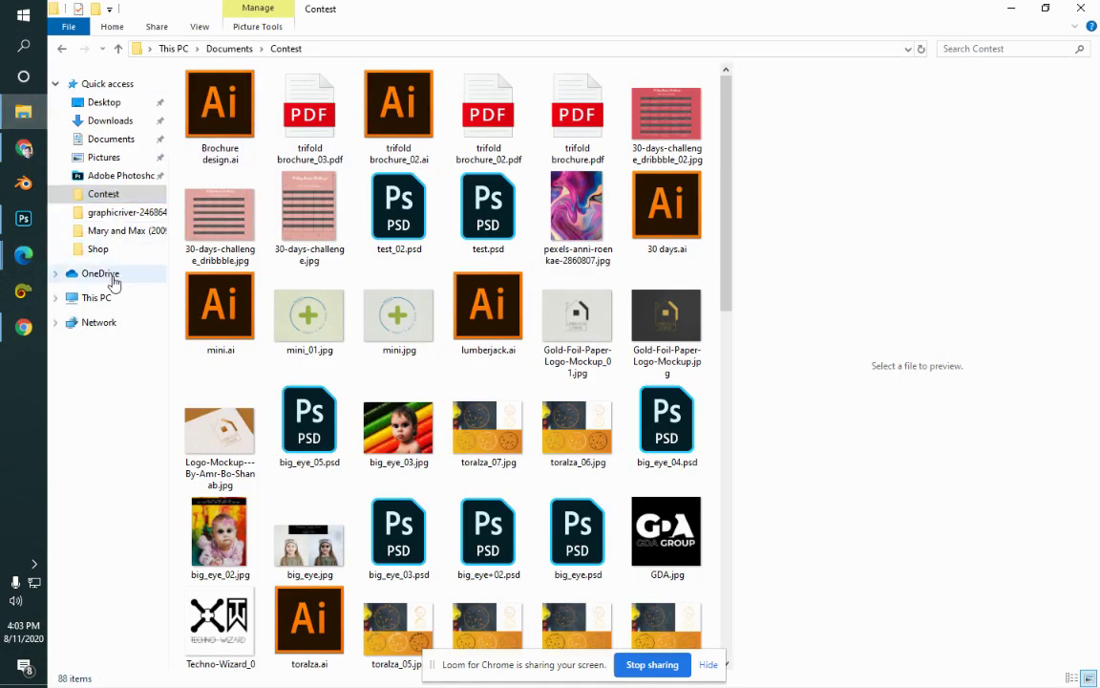
left_click(133, 120)
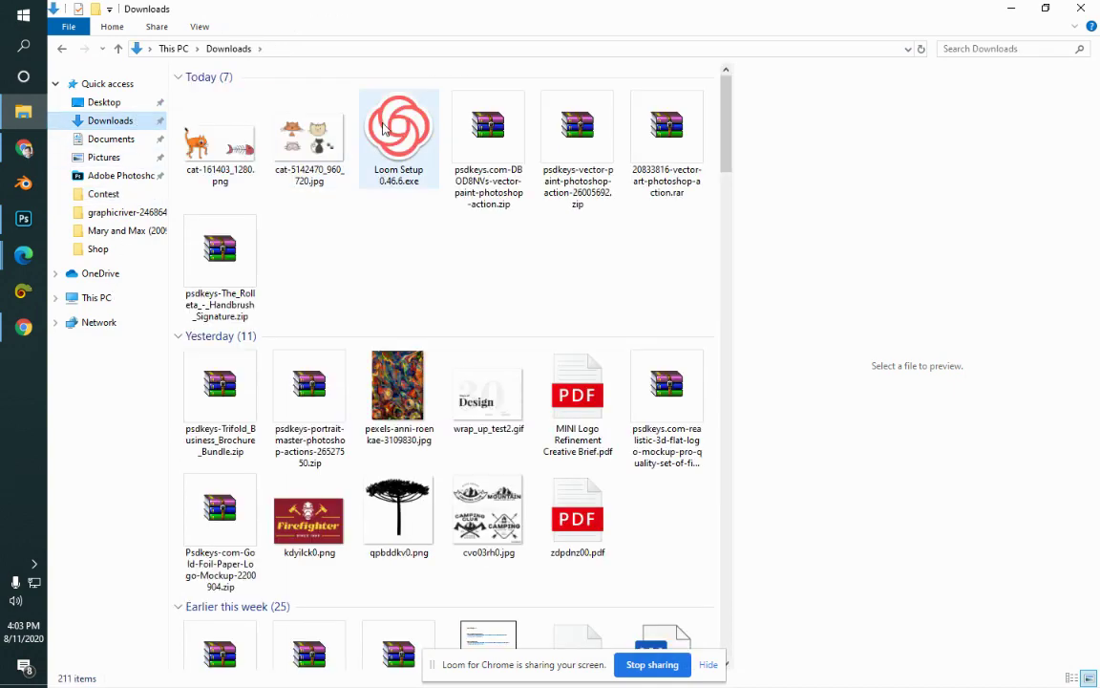
double_click(242, 150)
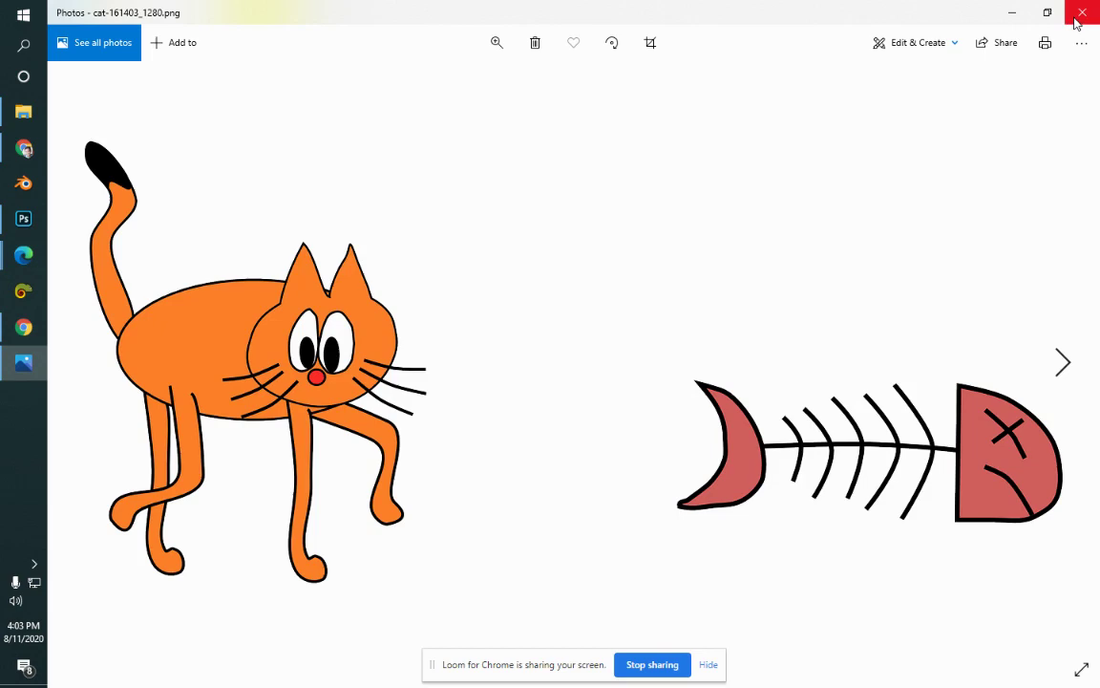
left_click(1077, 19)
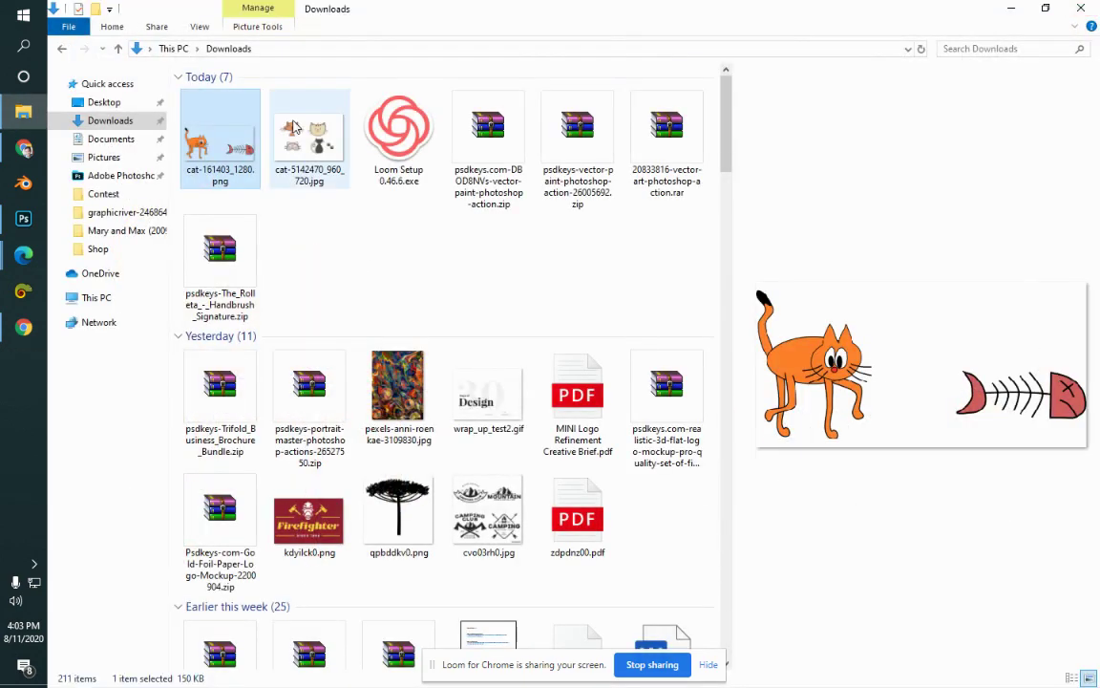
mouse_move(24, 254)
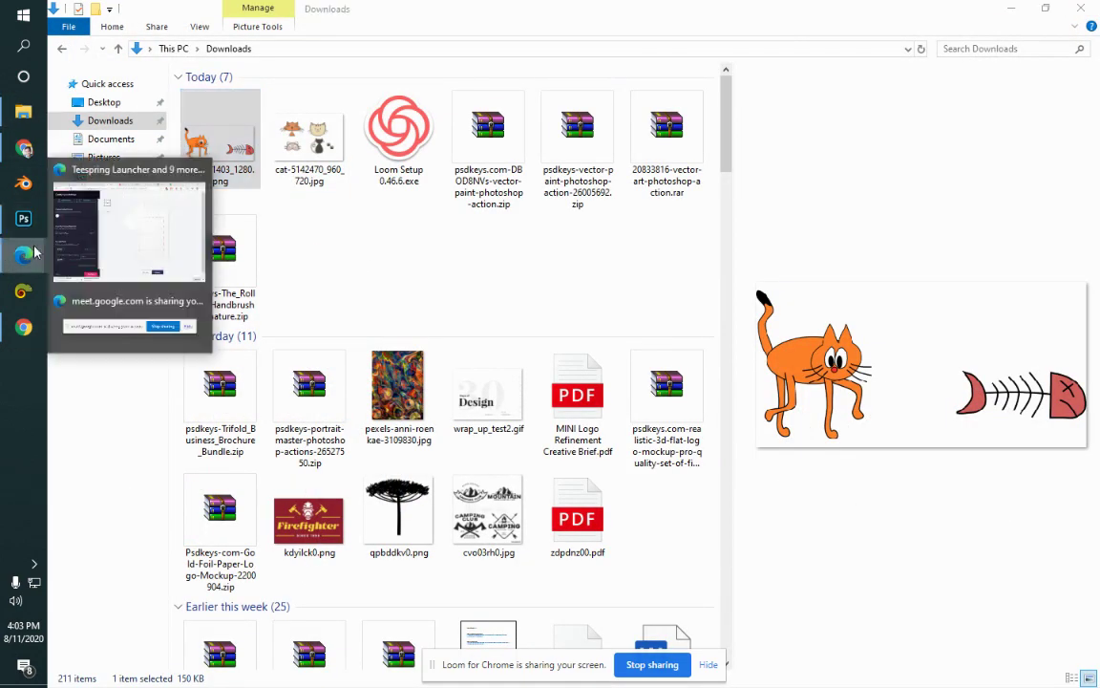
left_click(129, 215)
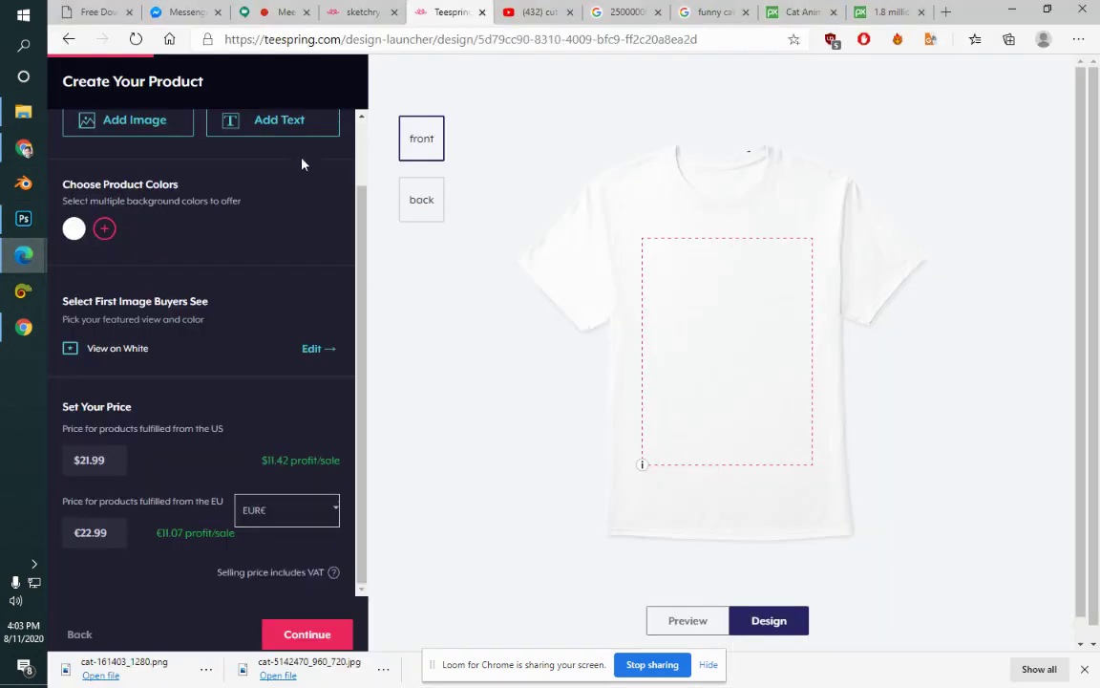
Step: Add cat-161403_1280.png to the shirt, enlarge it to about 11.4 inches wide and nudge it down-left
left_click(134, 129)
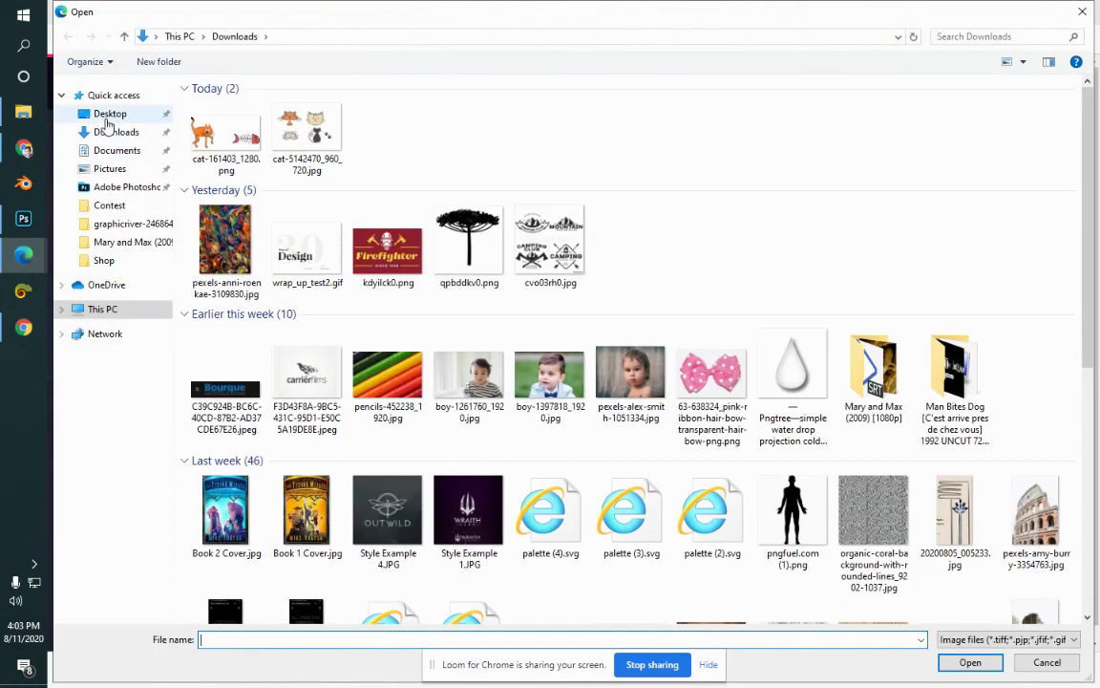
double_click(253, 143)
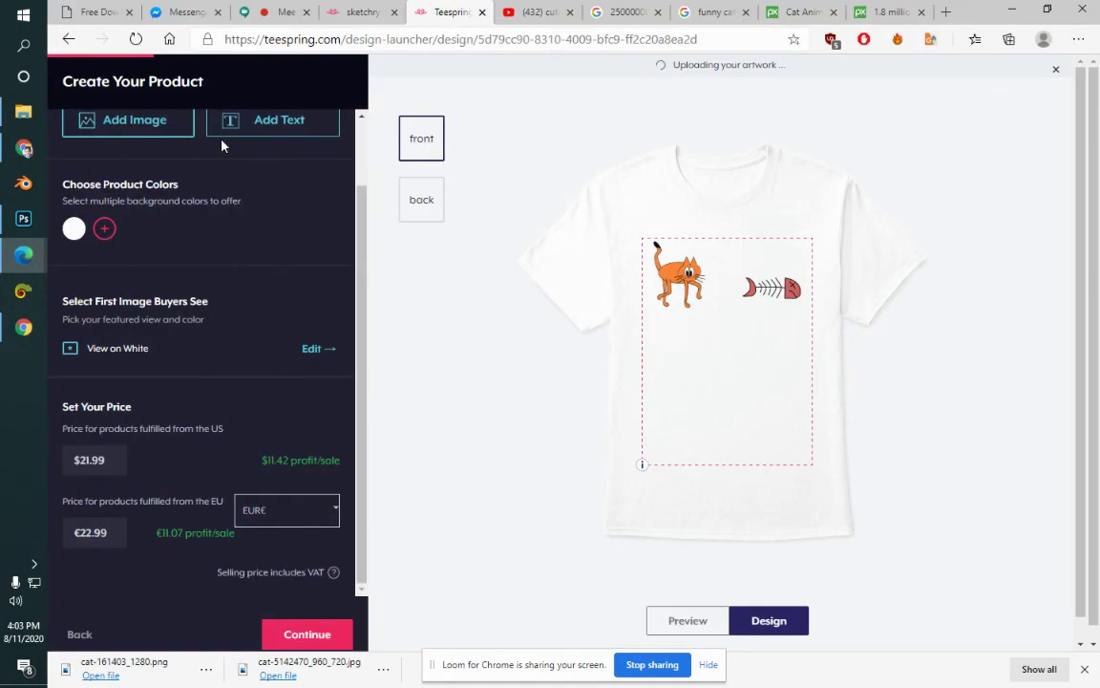
left_click(768, 294)
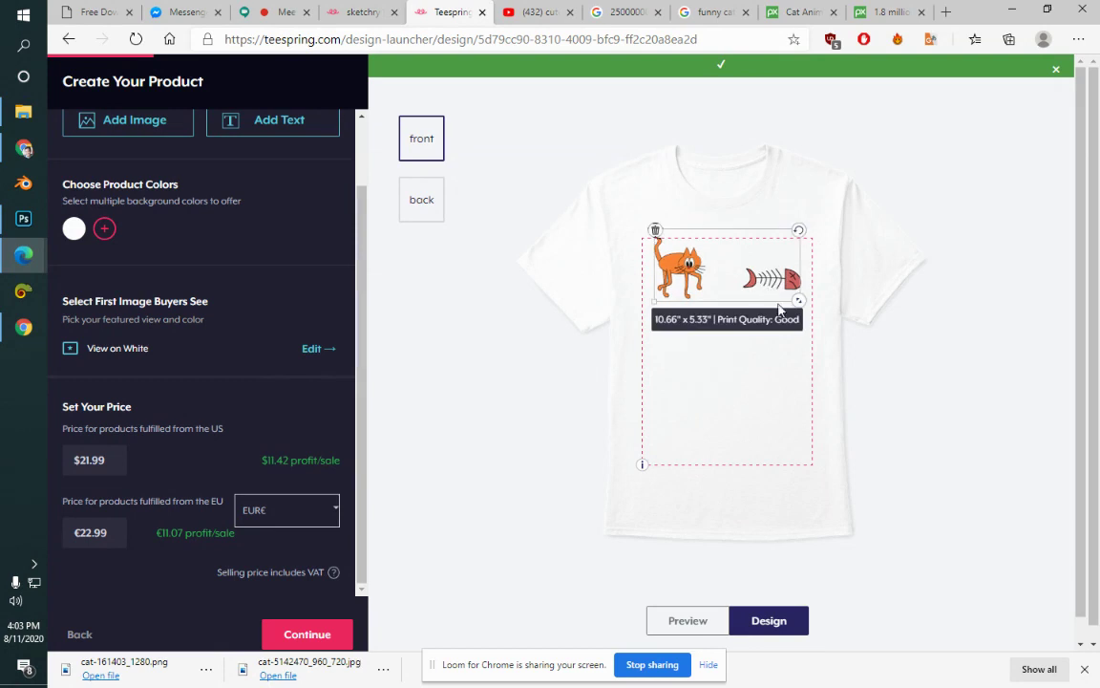
mouse_move(802, 304)
left_mouse_down()
mouse_move(828, 316)
mouse_move(775, 282)
mouse_move(797, 276)
left_mouse_up()
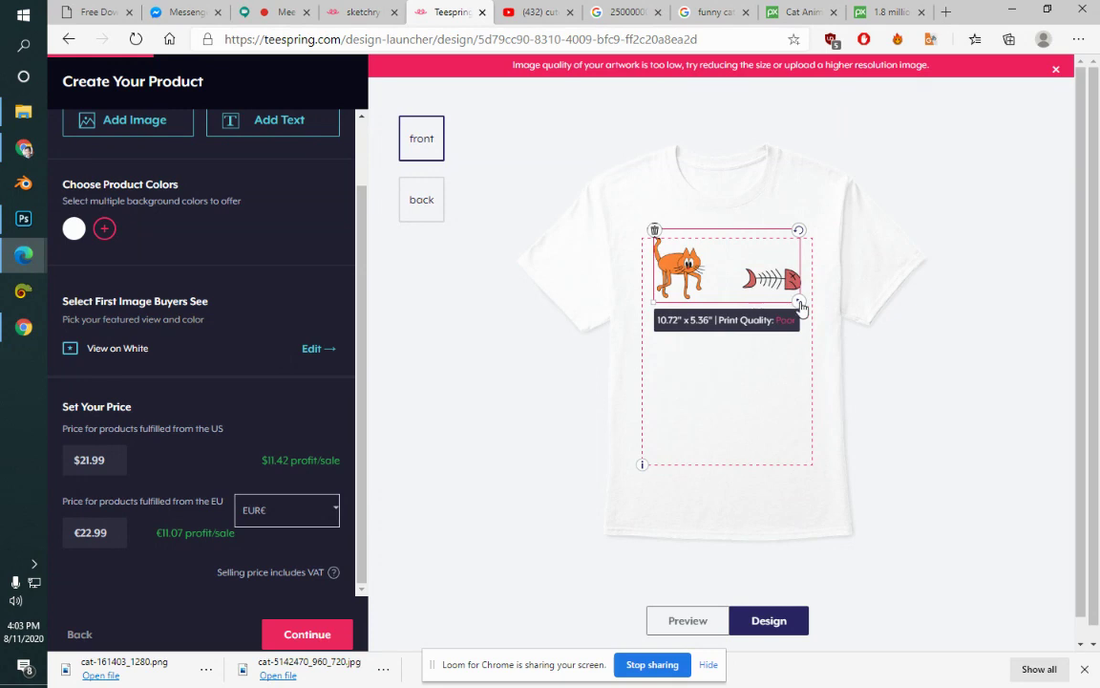
left_click_drag(801, 305, 808, 306)
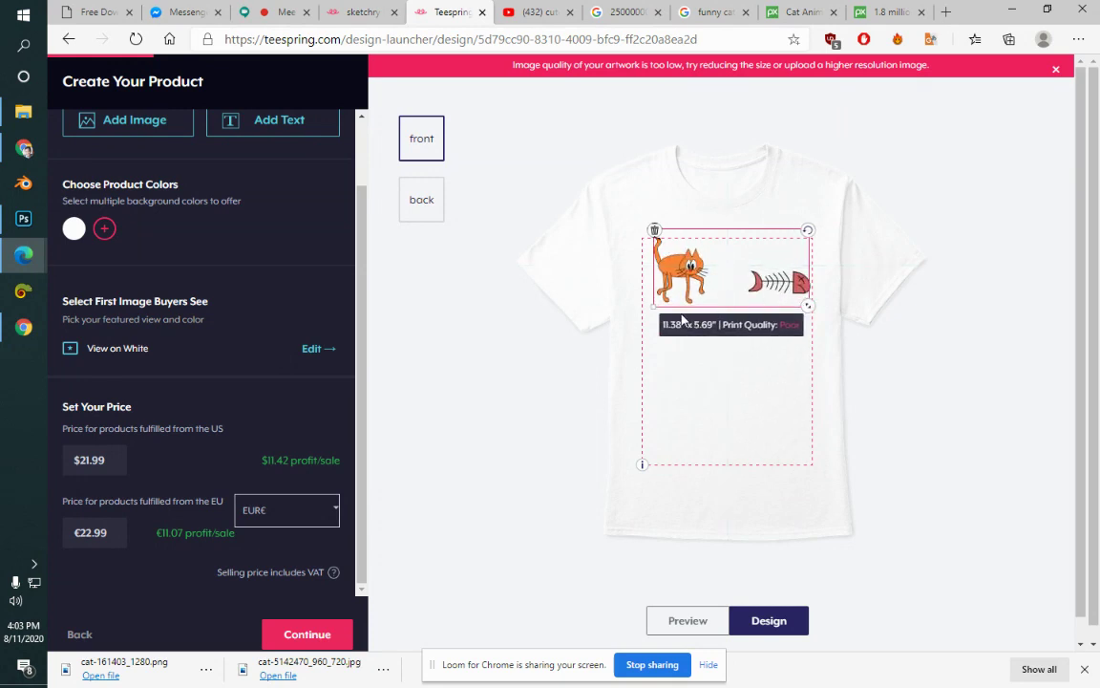
left_click_drag(653, 300, 649, 312)
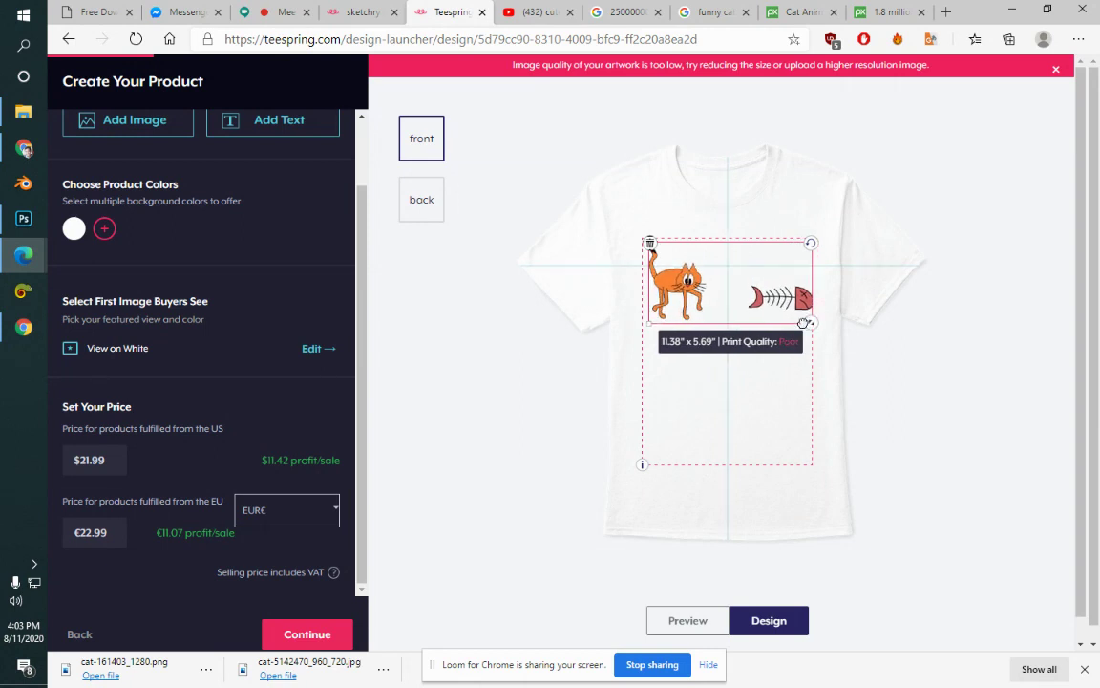
Step: Preview the shirt, return to editing, and dismiss the low image quality warning
left_click(921, 390)
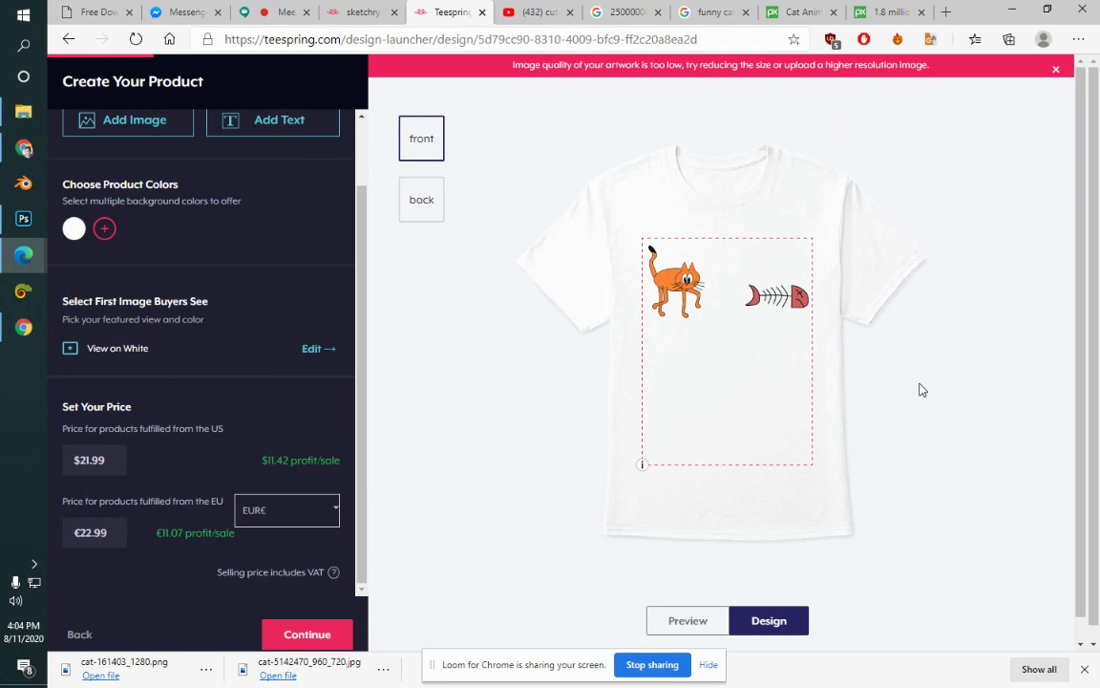
left_click(704, 621)
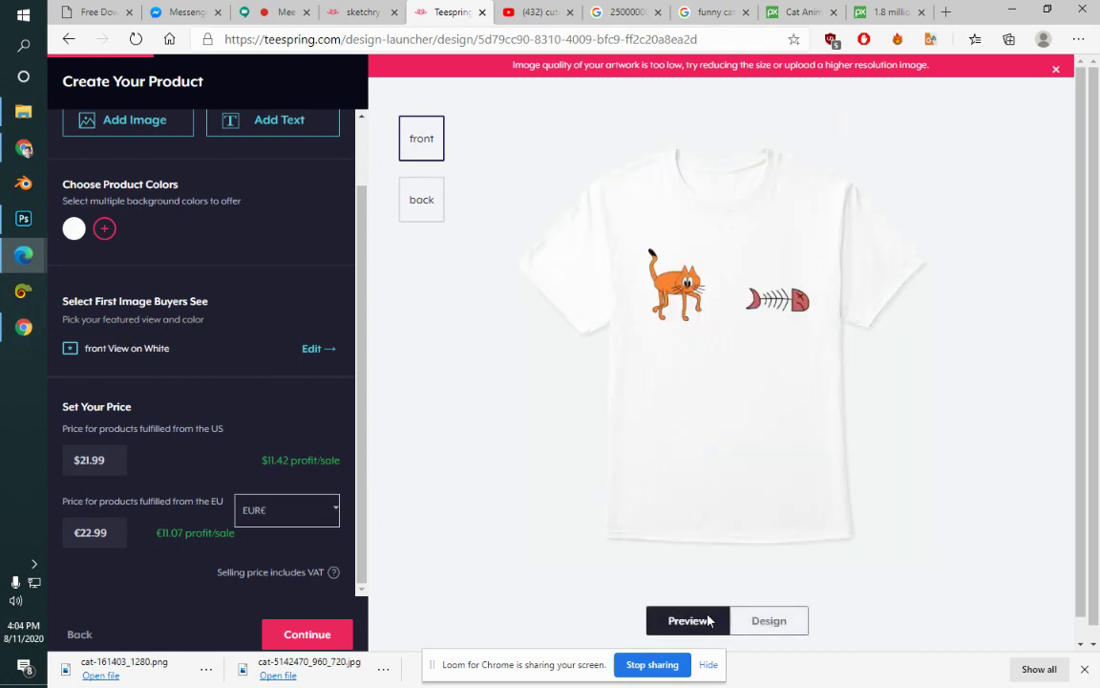
left_click(768, 620)
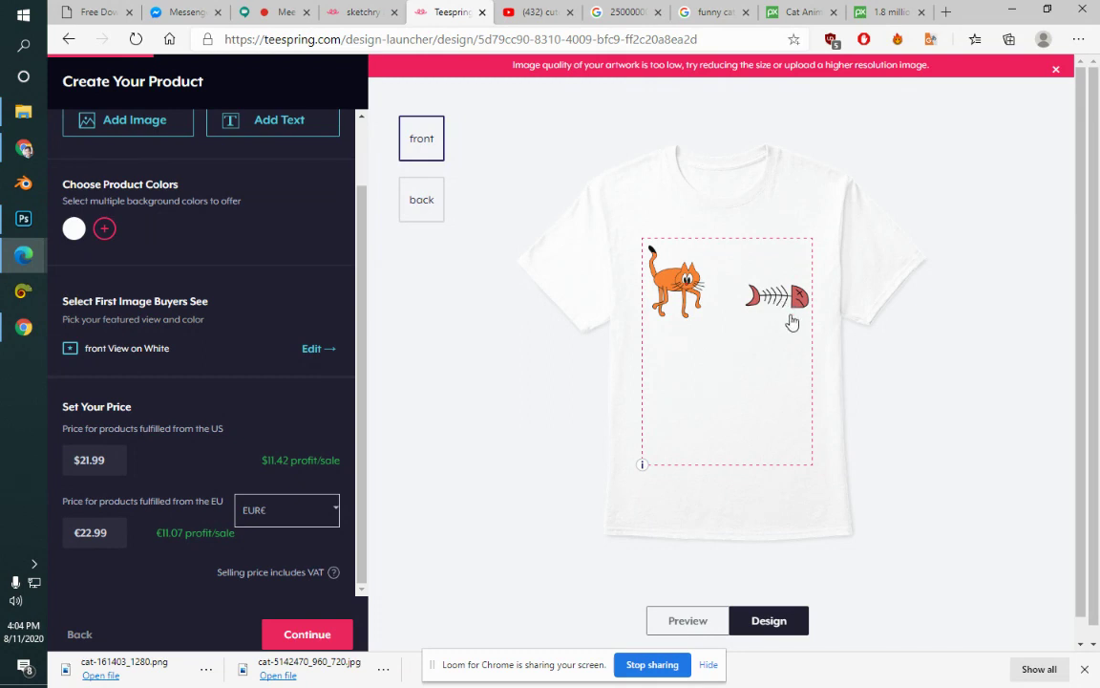
left_click(717, 277)
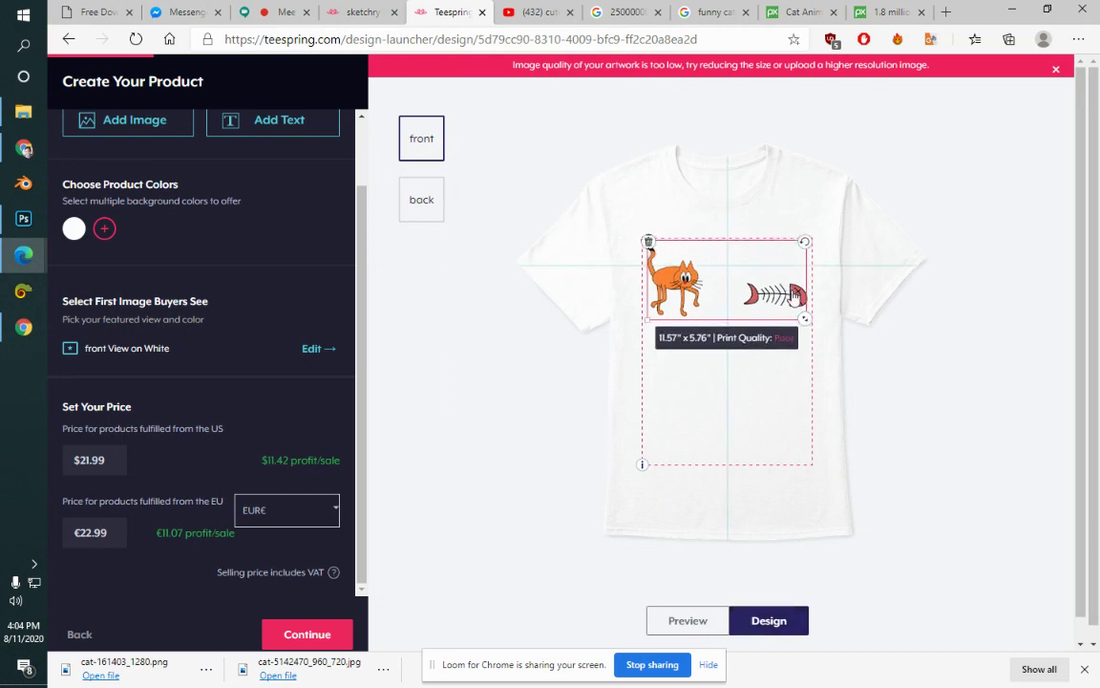
left_click(1056, 68)
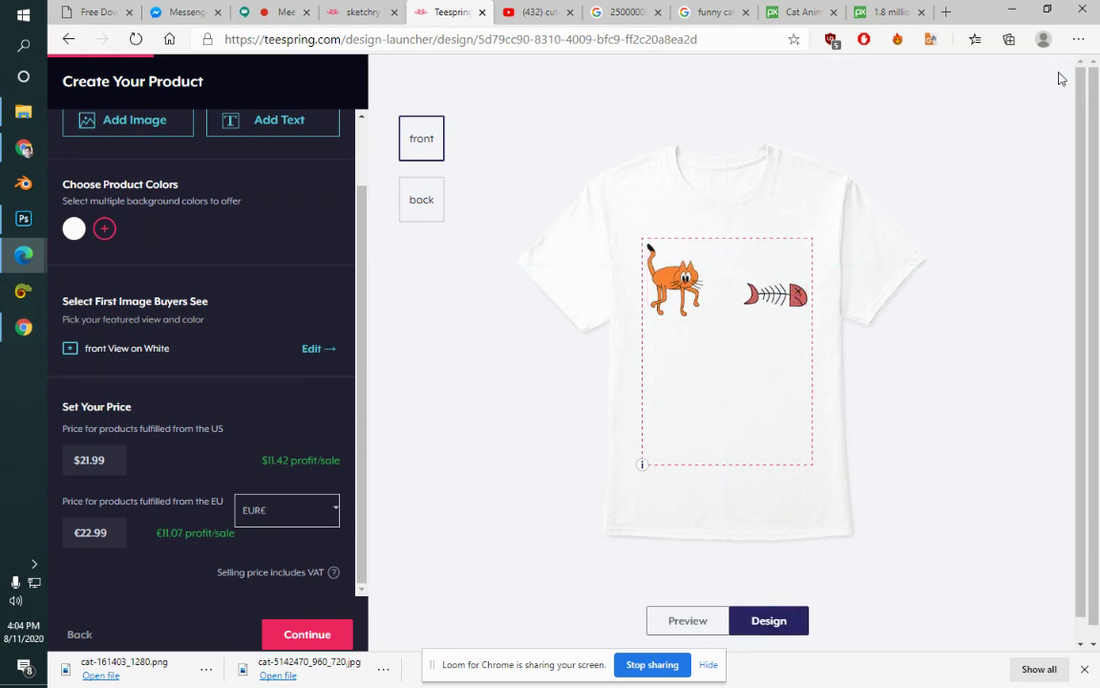
Step: Add a text element below the cat artwork and type 'dont look,' and 'I'm Hungry' on two lines
left_click(294, 133)
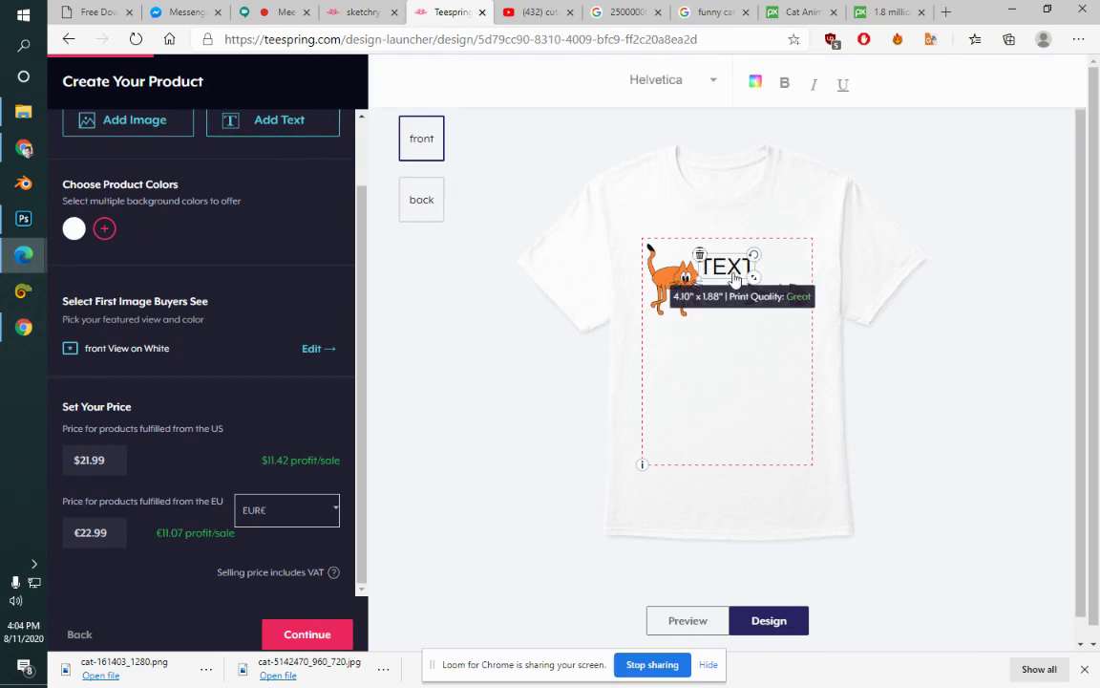
left_click_drag(724, 268, 715, 371)
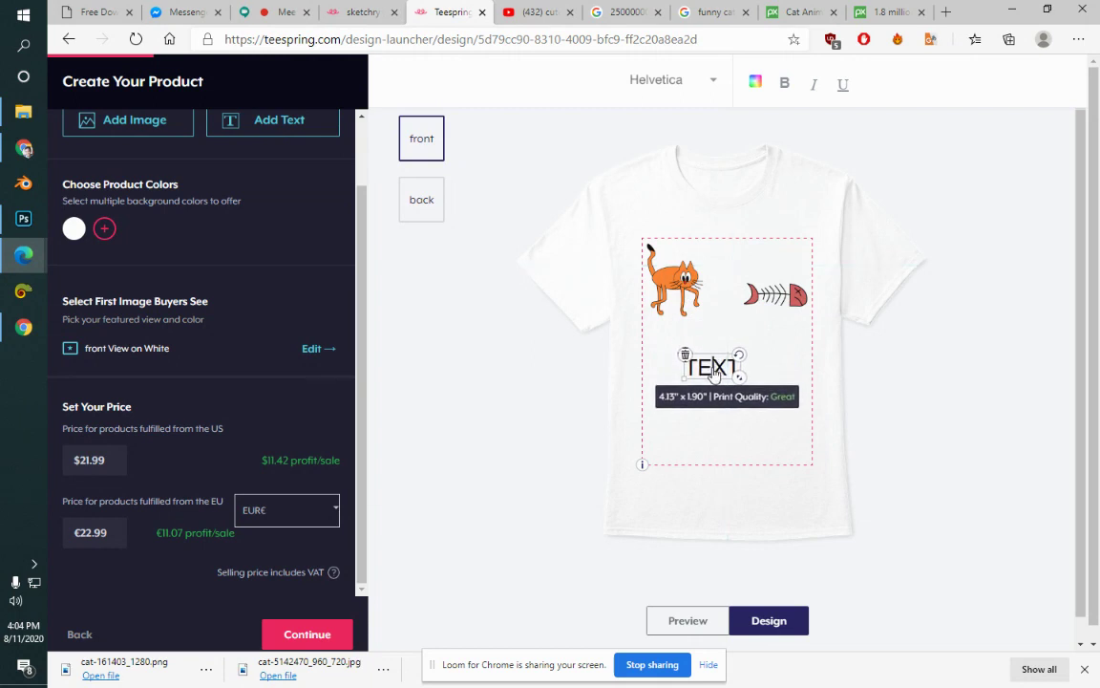
double_click(714, 371)
type("d")
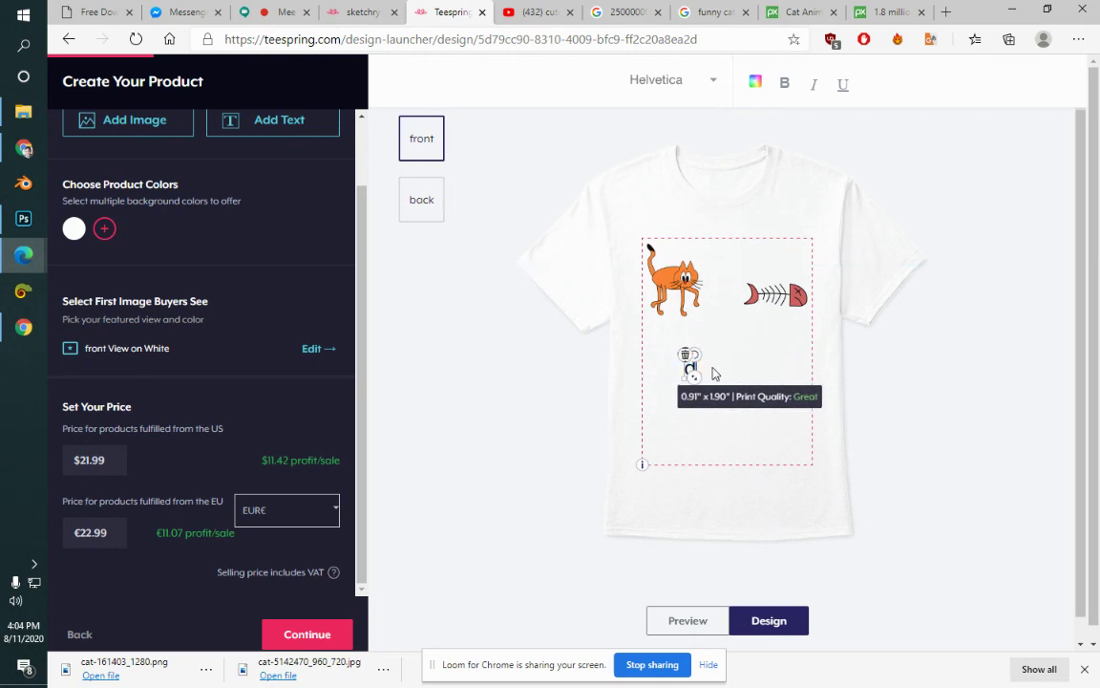
type("ont look")
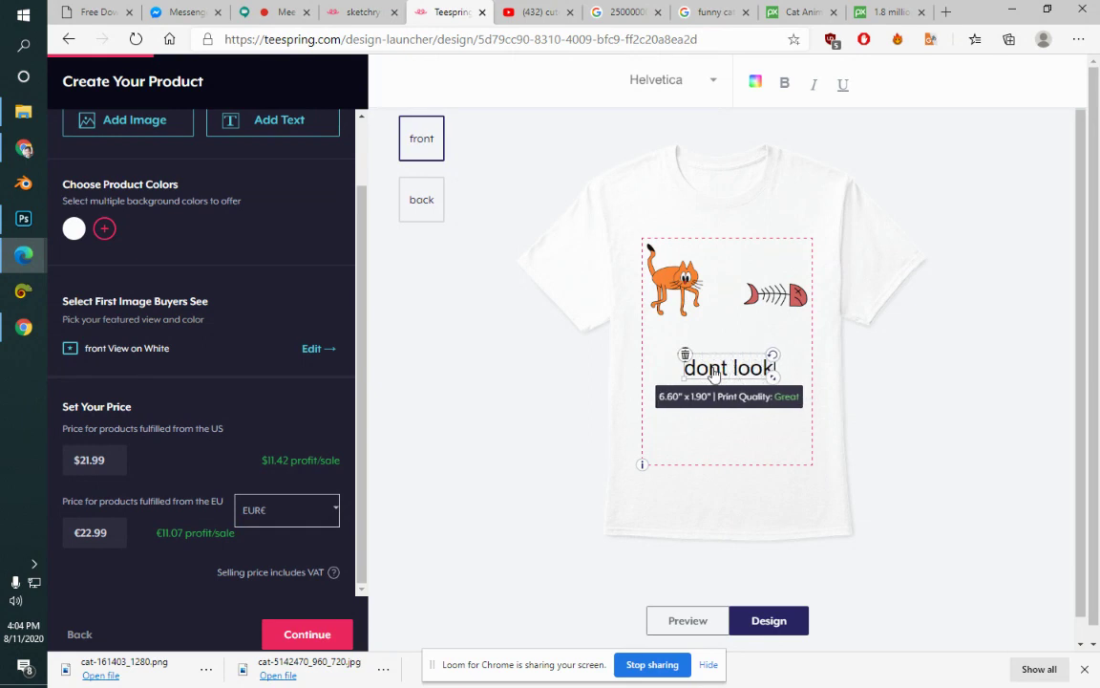
type(",")
key("Return")
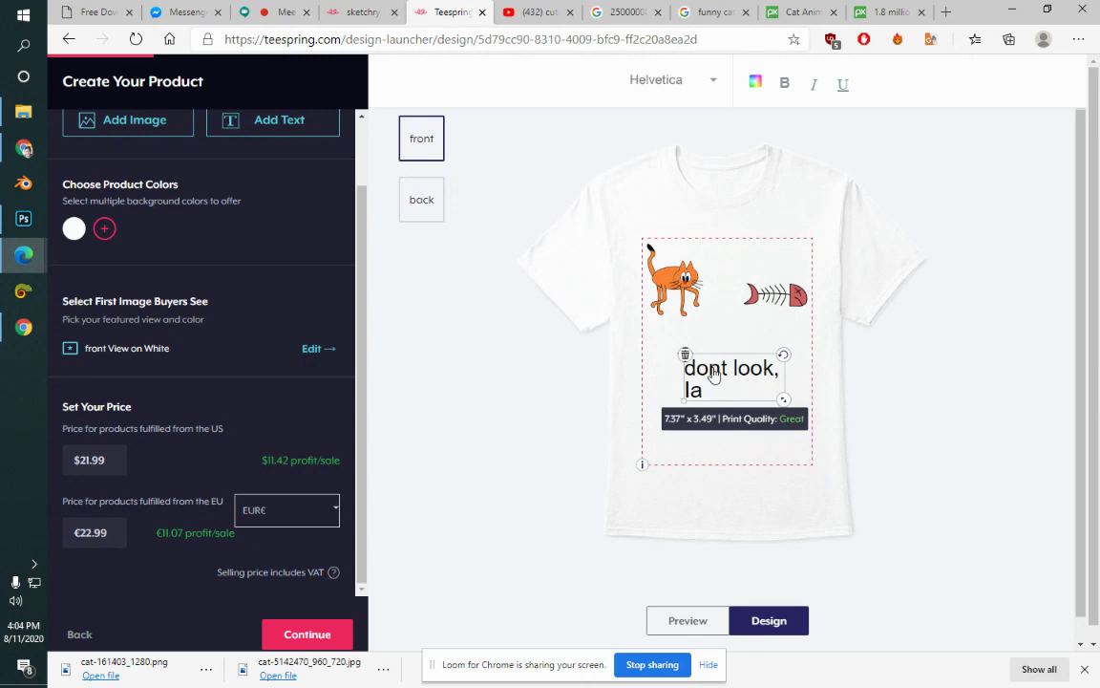
key("BackSpace")
key("BackSpace")
type("I'm ")
type("Hu")
type("ngry")
Step: Correct the second line to lowercase 'i'm hangry'
key("Left")
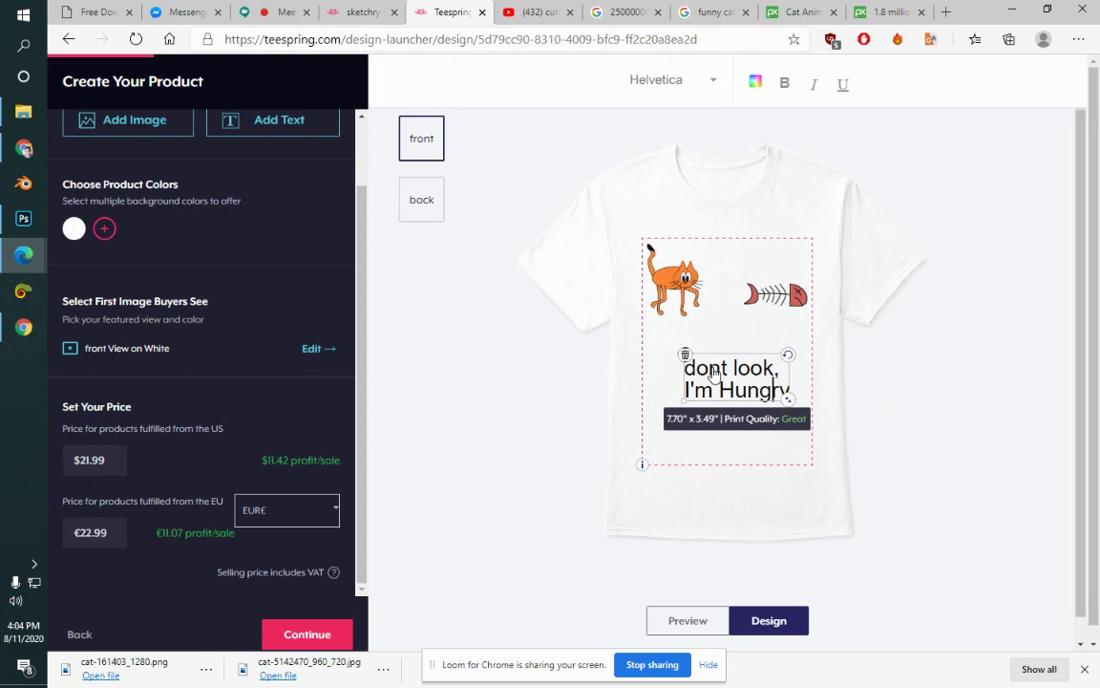
key("Left")
key("Left")
key("Left")
key("BackSpace")
type("a")
key("Up")
key("End")
key("Down")
key("Left")
key("Left")
key("Left")
key("Left")
key("shift+Left")
type("h")
key("Left")
key("Left")
key("Left")
key("Left")
key("BackSpace")
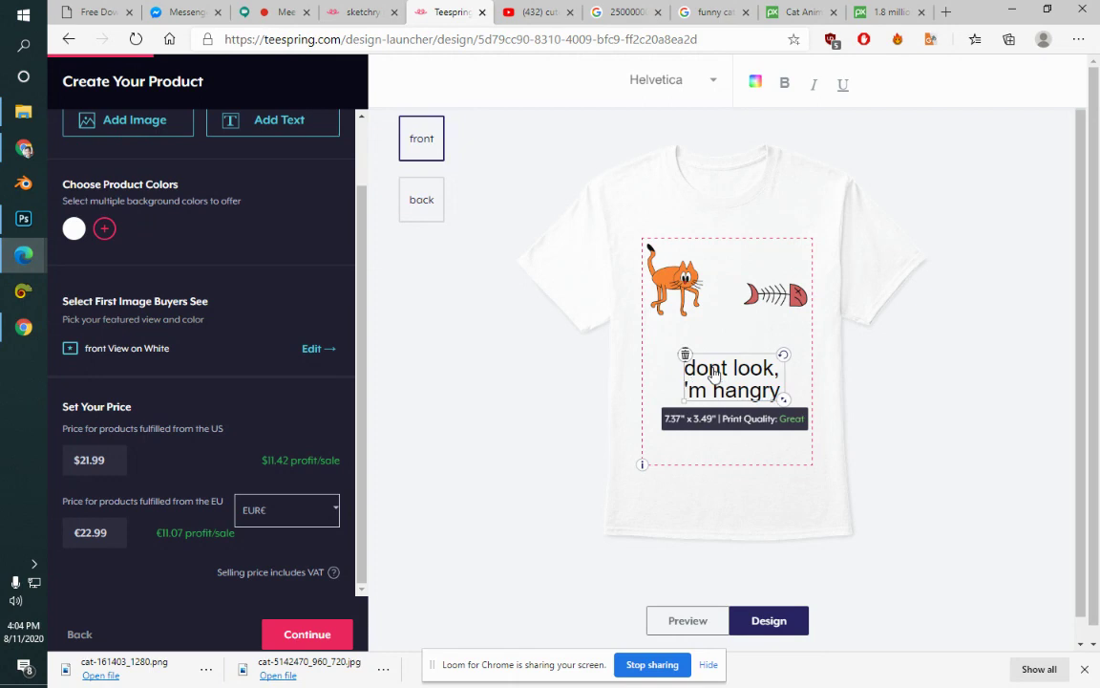
type("i")
key("Up")
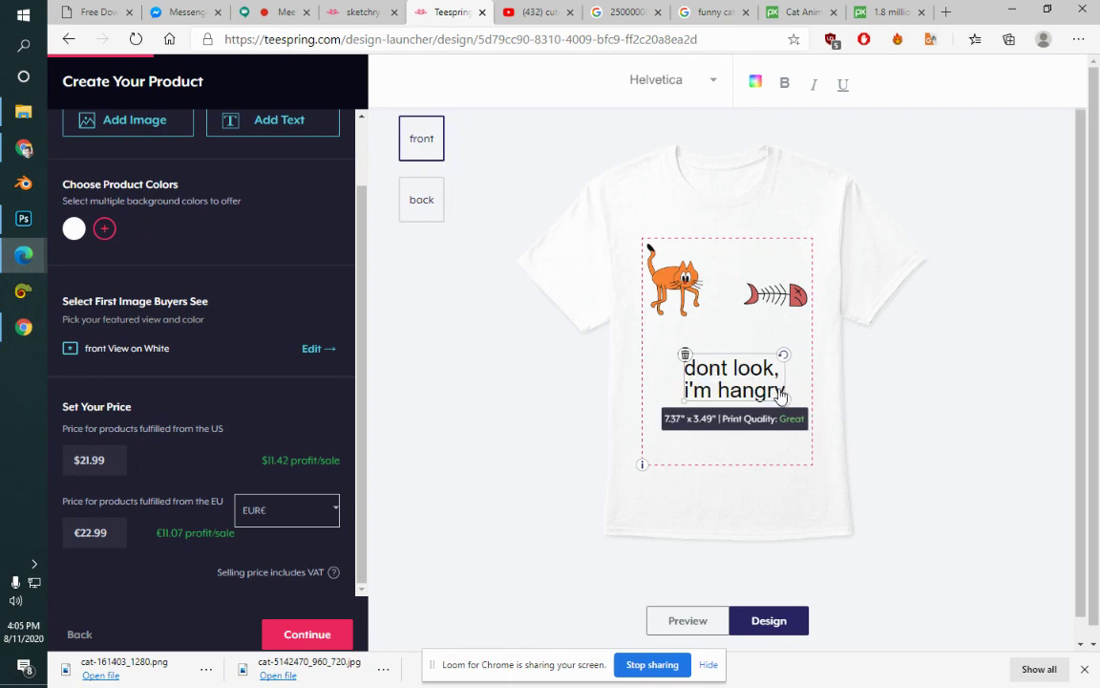
Step: Shrink the slogan box and move it up closer to the artwork
left_click_drag(786, 402, 780, 389)
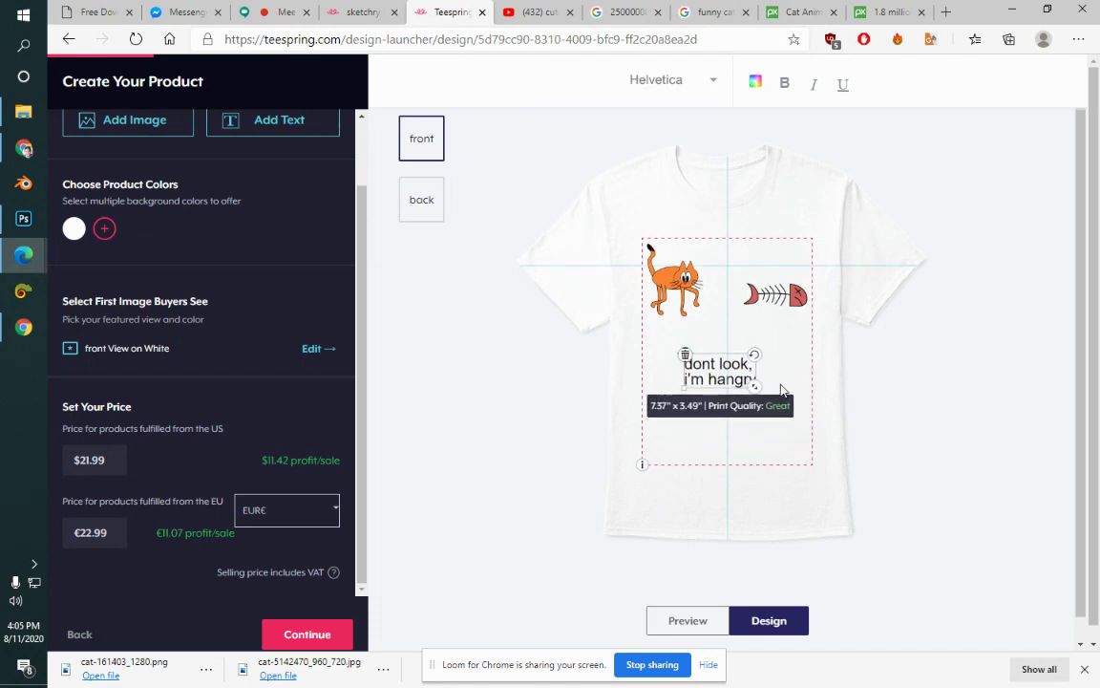
left_click_drag(731, 368, 733, 341)
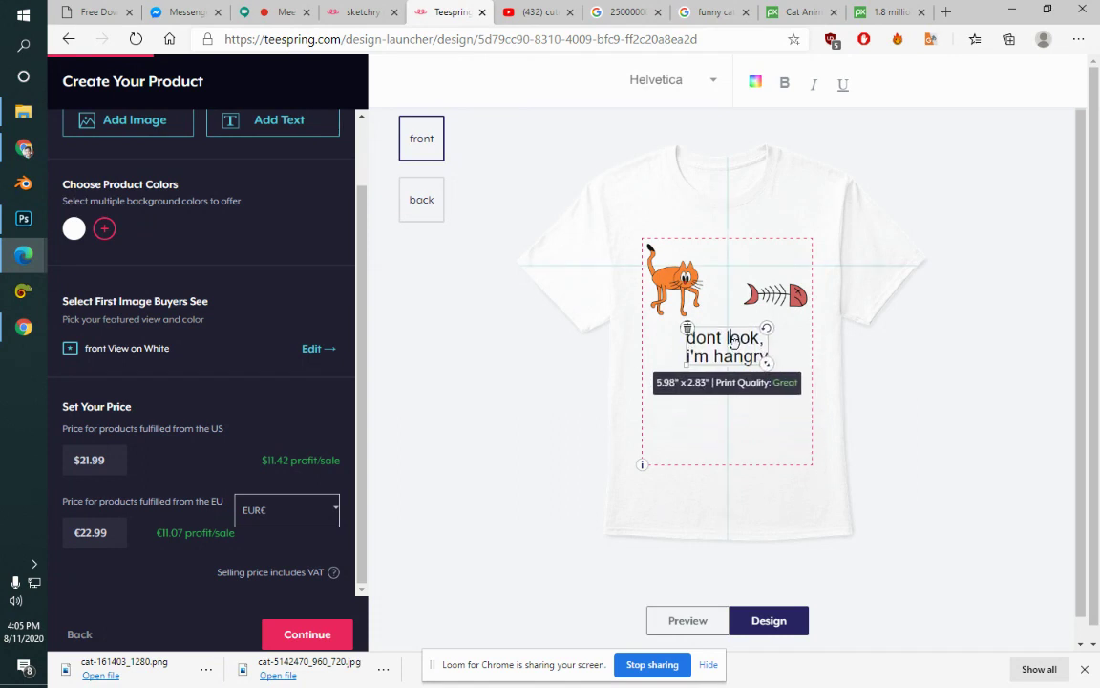
left_click(903, 394)
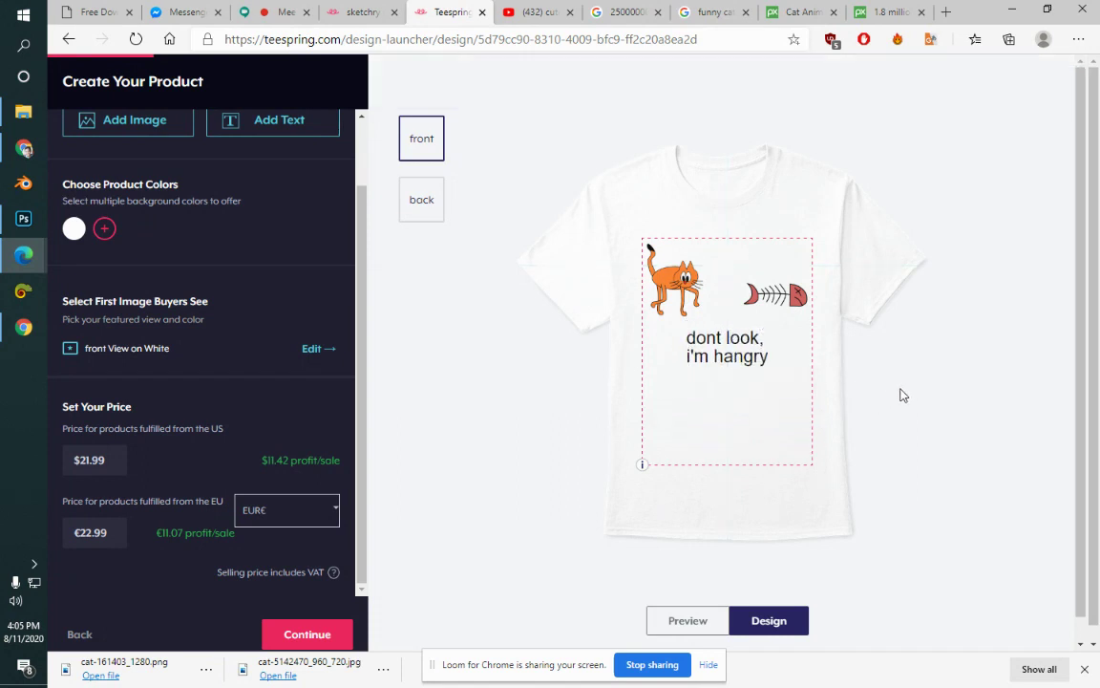
left_click(745, 353)
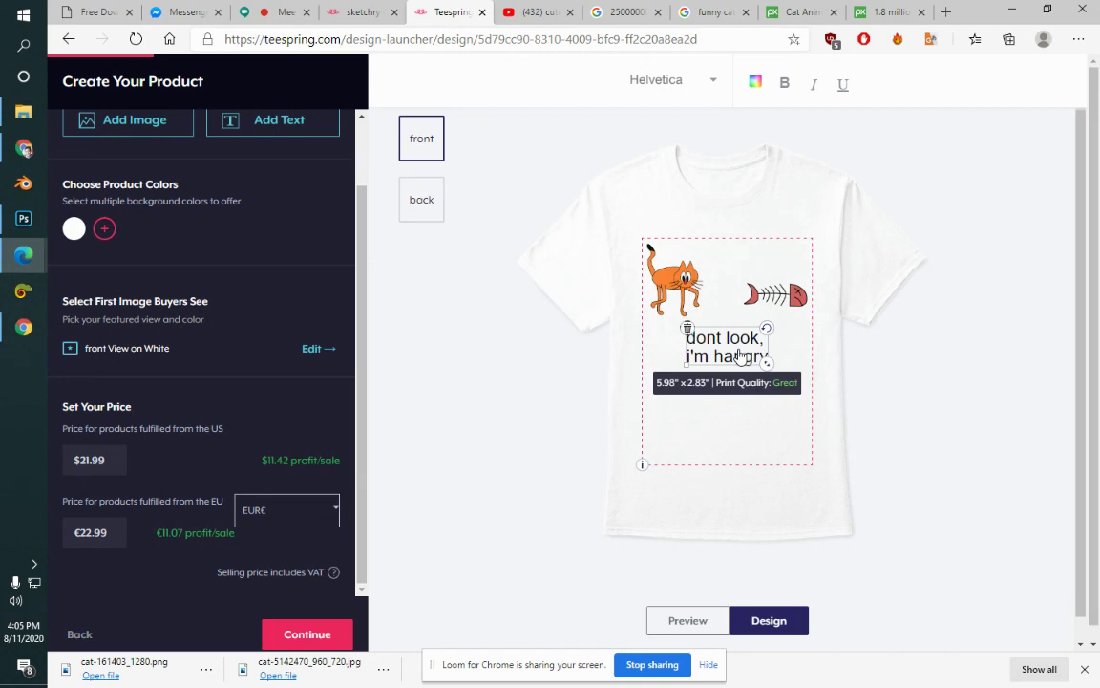
key("ctrl+a")
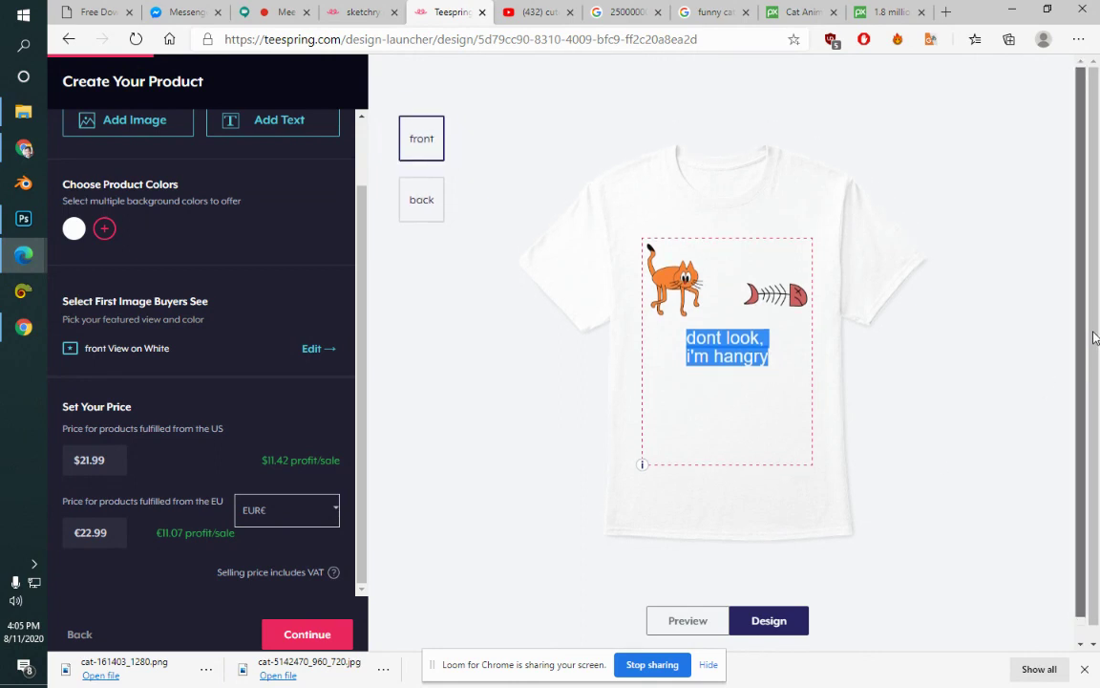
left_click(718, 359)
left_click(523, 368)
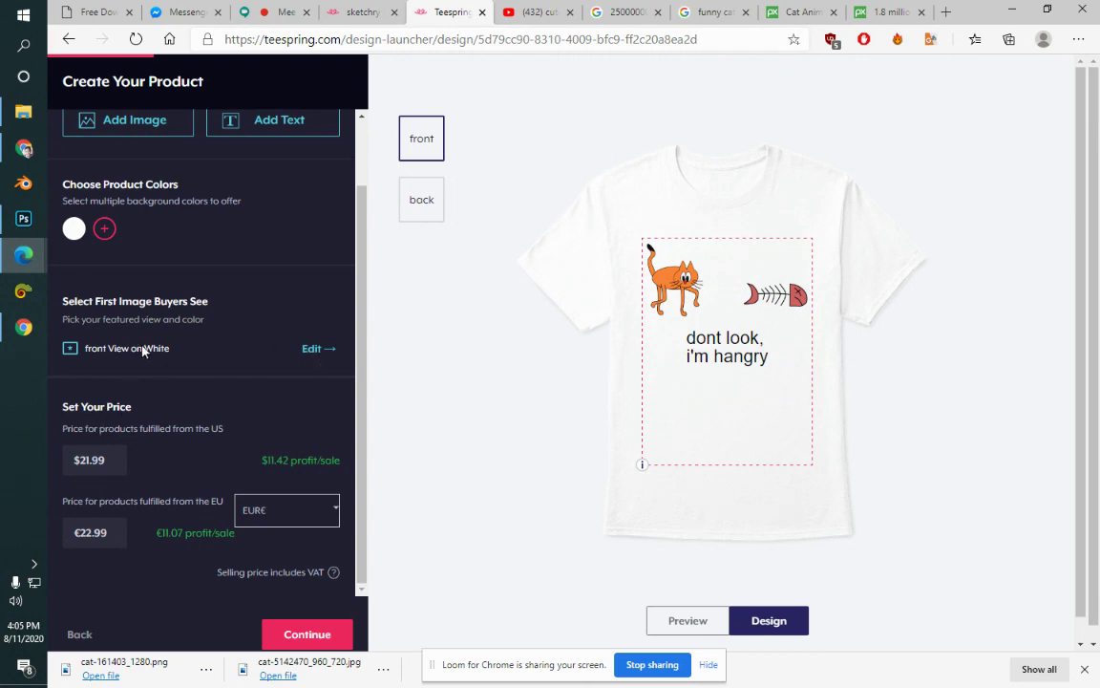
Step: Confirm front view on white as the featured buyer image, then show the EU price currency options
left_click(314, 351)
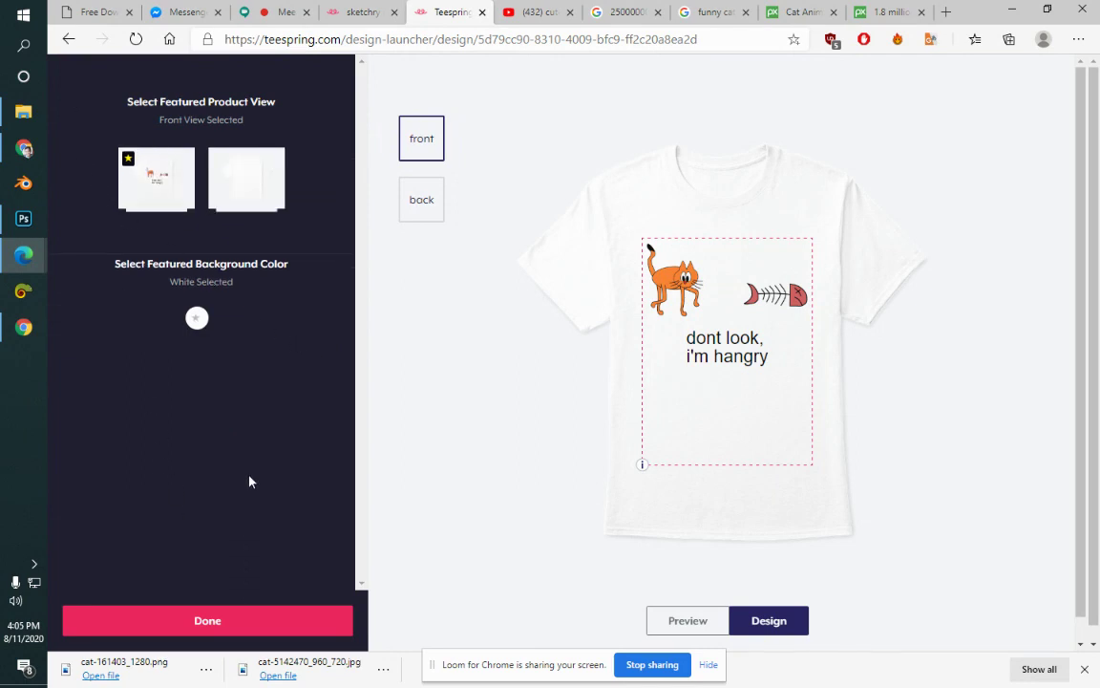
left_click(270, 623)
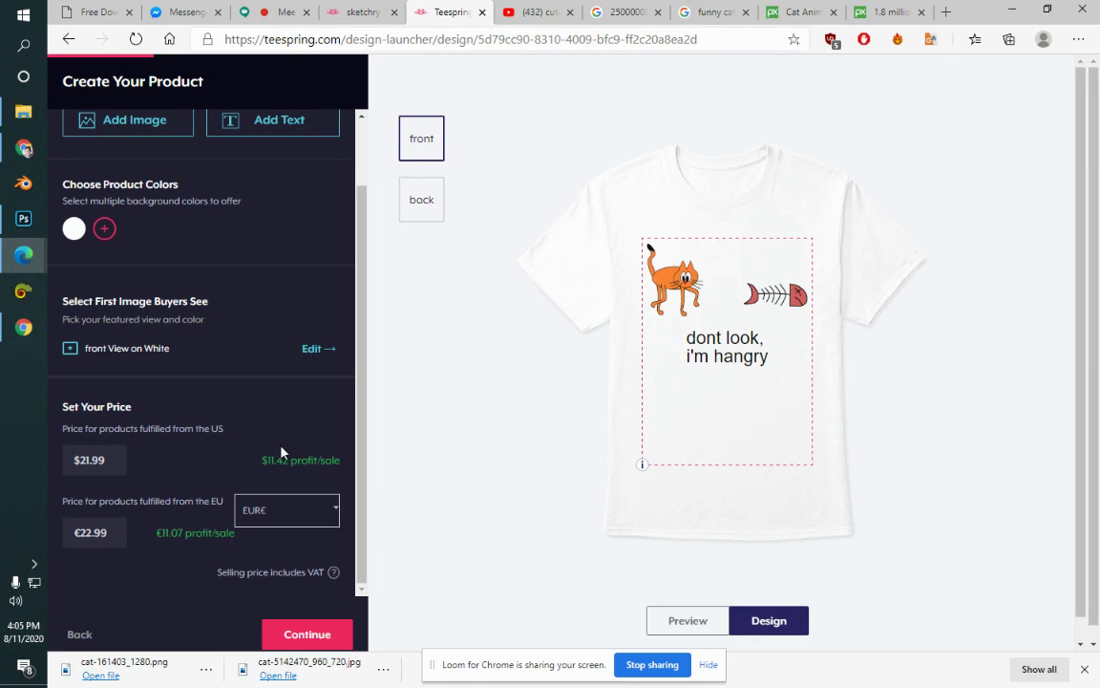
left_click(291, 517)
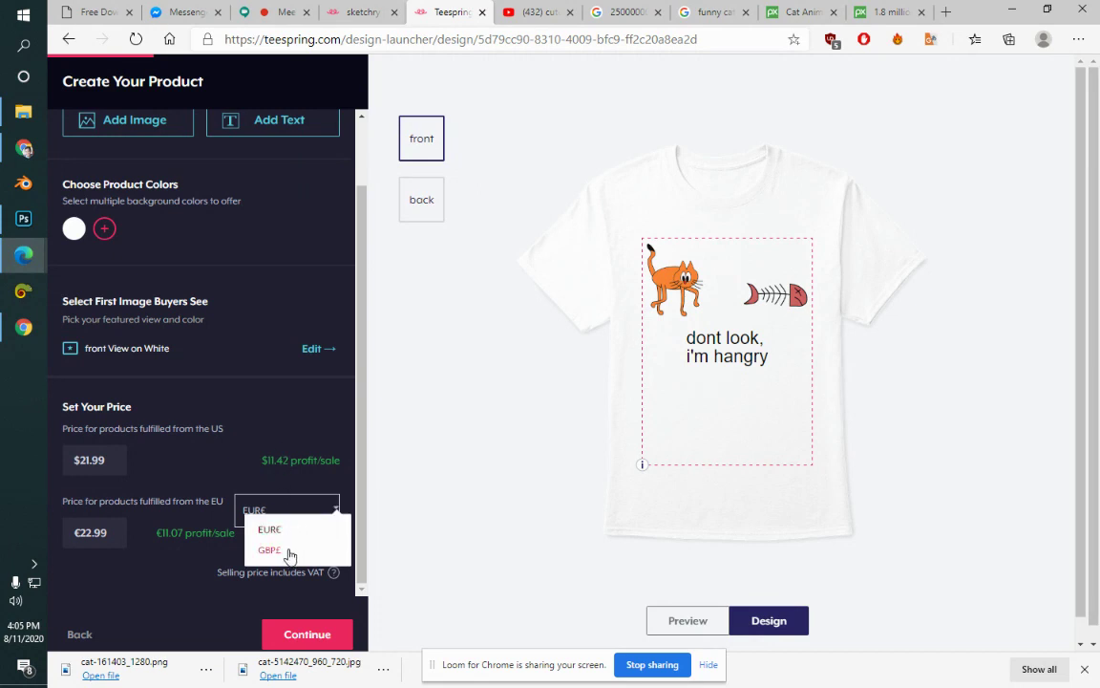
left_click(260, 472)
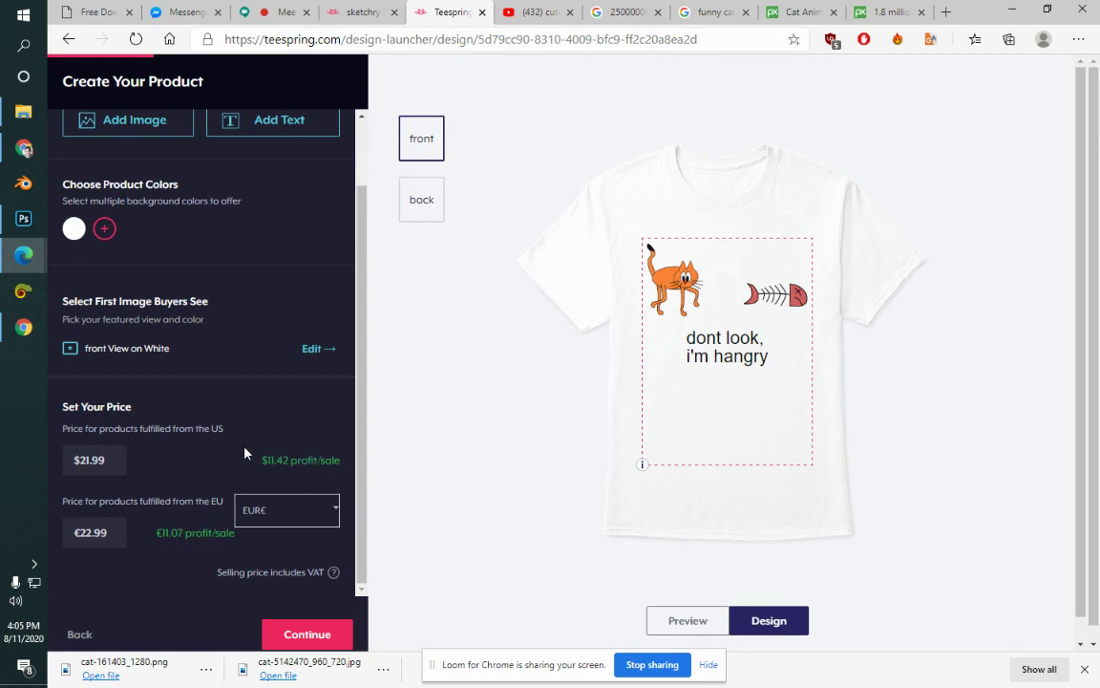
left_click(89, 459)
key("End")
Step: Open the cute kittens compilation video, pause it, and expand its description
left_click(530, 12)
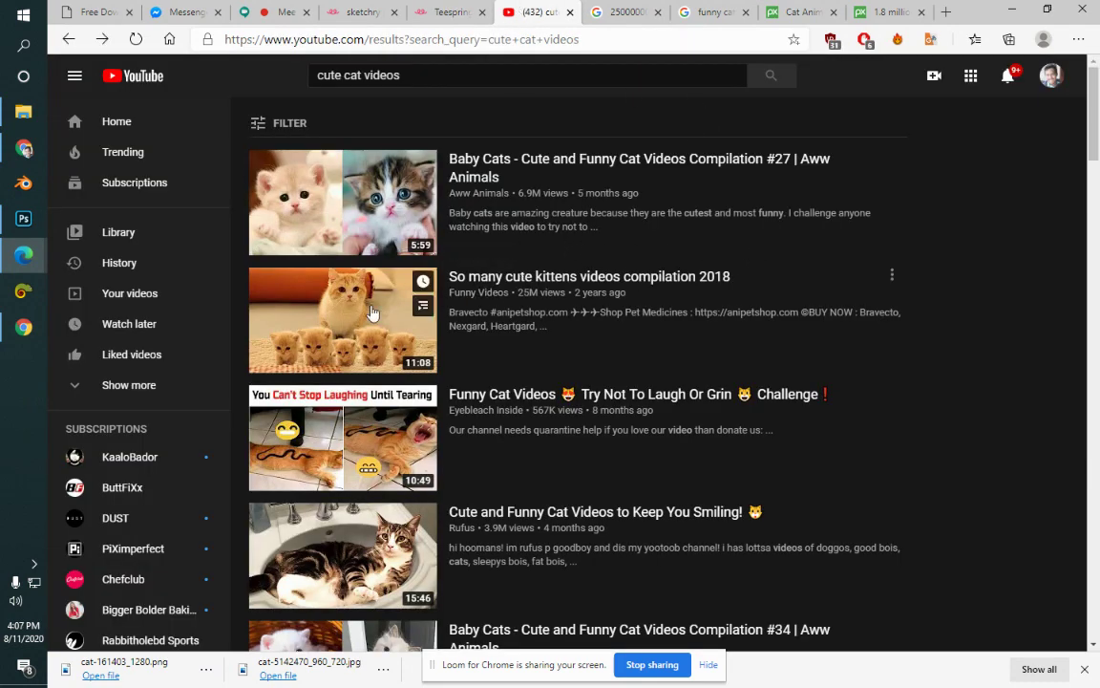
left_click(386, 313)
left_click(1019, 312)
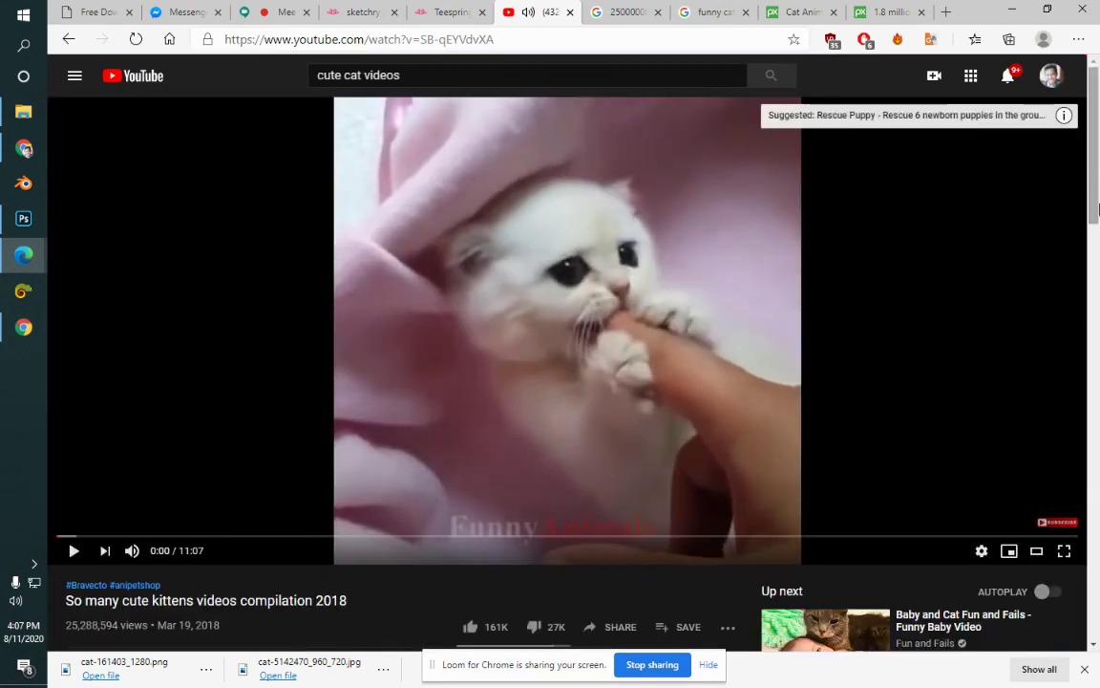
scroll(822, 325, "down", 4)
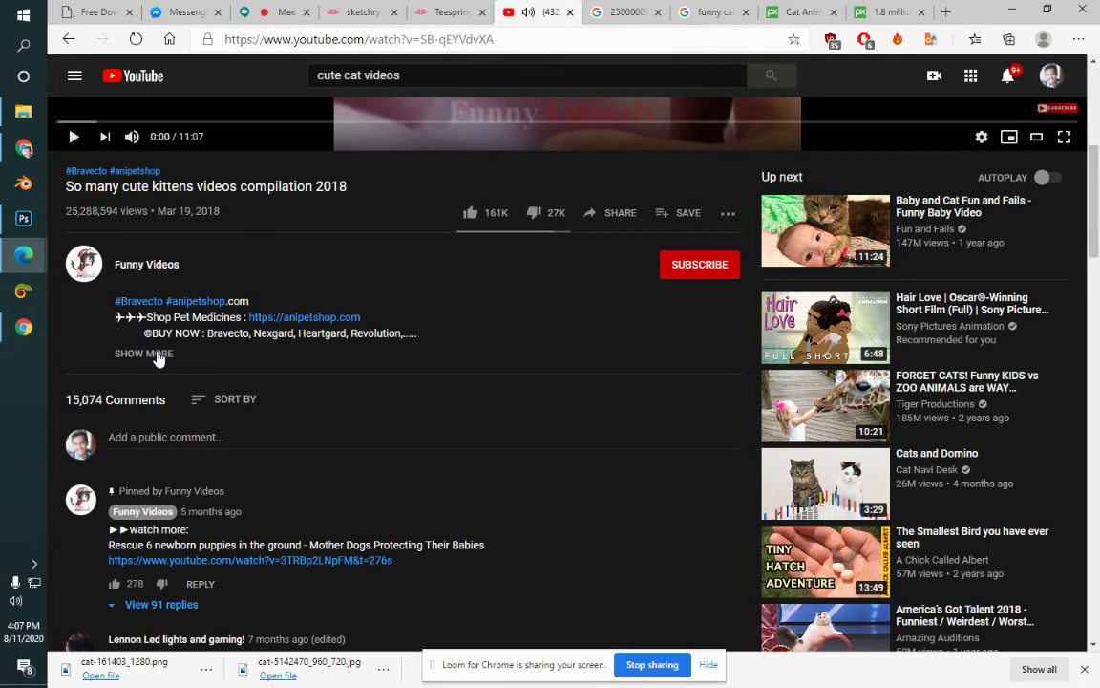
left_click(158, 353)
left_click_drag(117, 318, 363, 411)
left_click(371, 389)
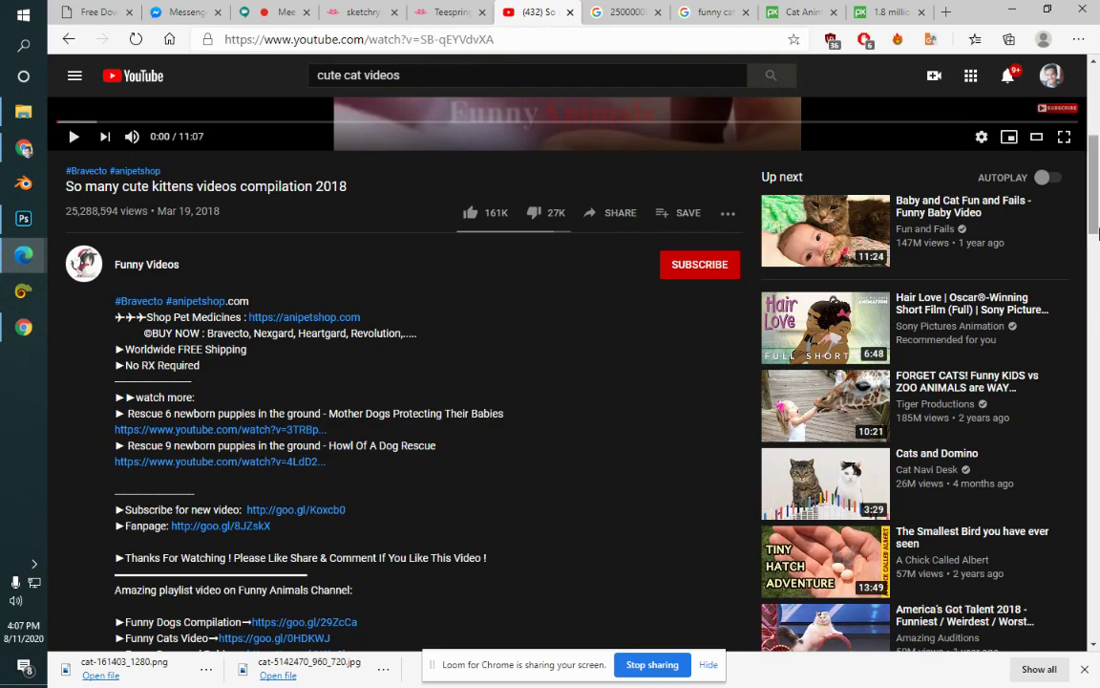
Step: Scroll through the video page, then go back to Pixabay's orange cat-and-fish vector page
scroll(955, 176, "up", 5)
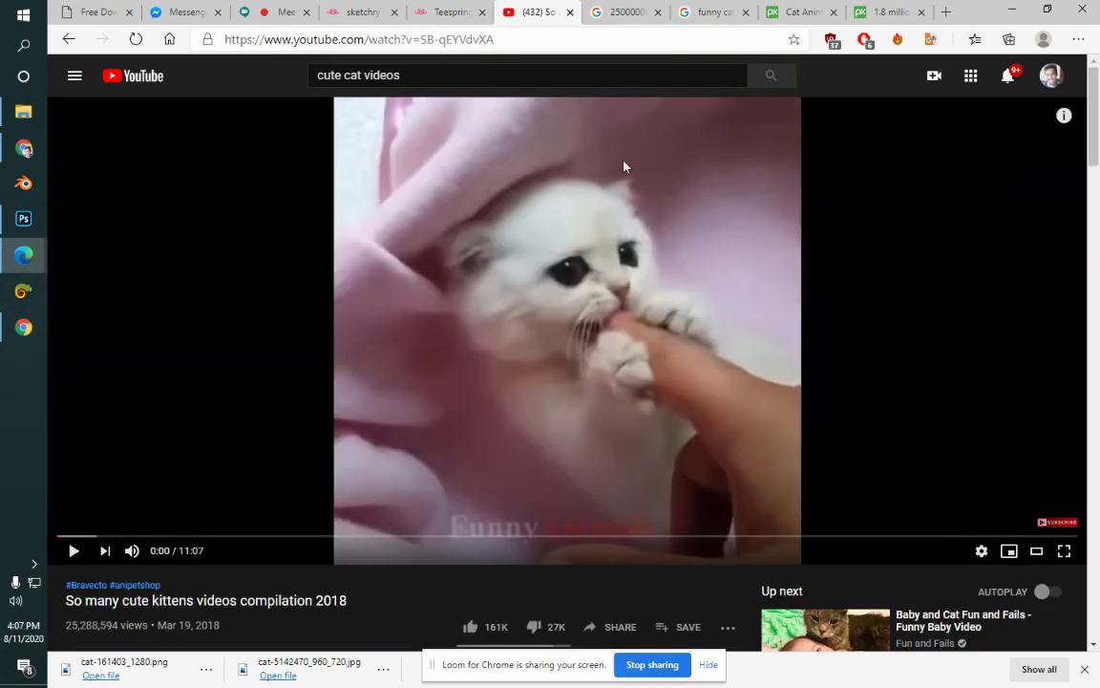
scroll(1097, 158, "down", 10)
scroll(146, 198, "down", 3)
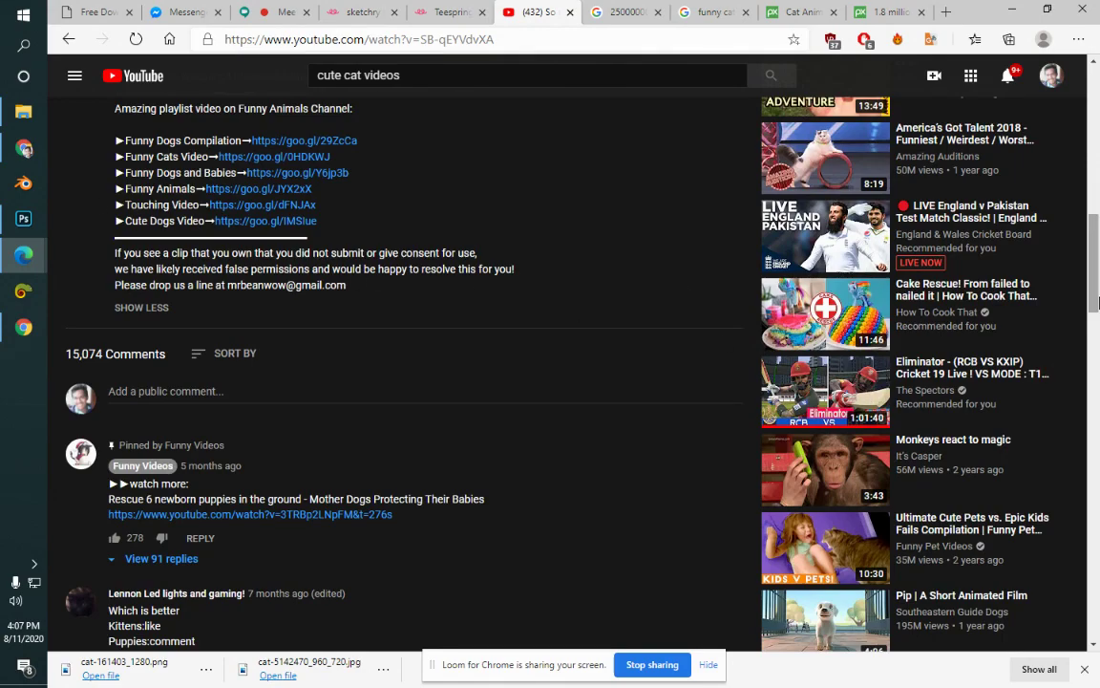
scroll(1098, 298, "up", 1)
mouse_move(1098, 299)
left_mouse_down()
mouse_move(1098, 331)
mouse_move(1099, 66)
left_mouse_up()
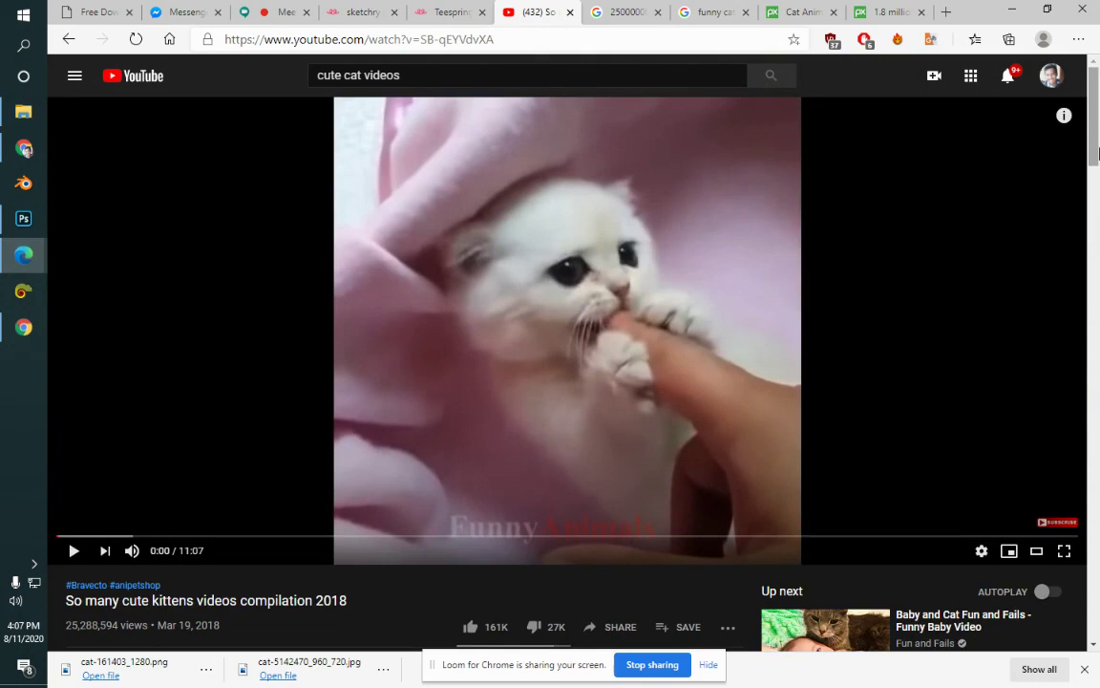
left_click(888, 12)
left_click(802, 11)
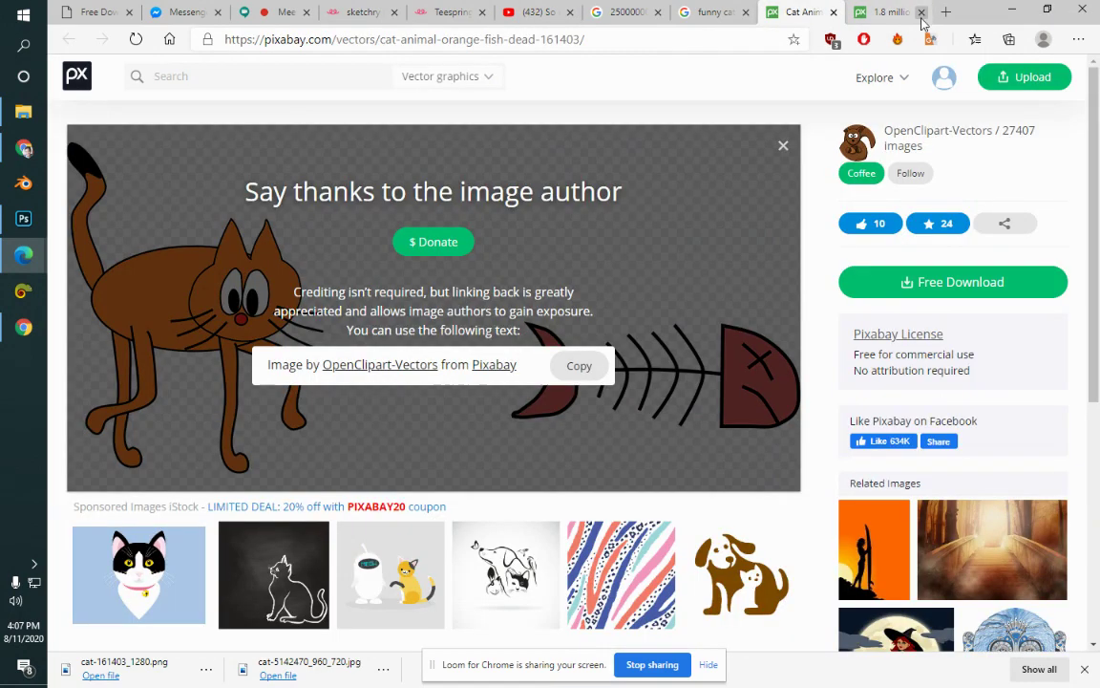
Step: Back on the Teespring design, change the US selling price to $21
left_click(447, 13)
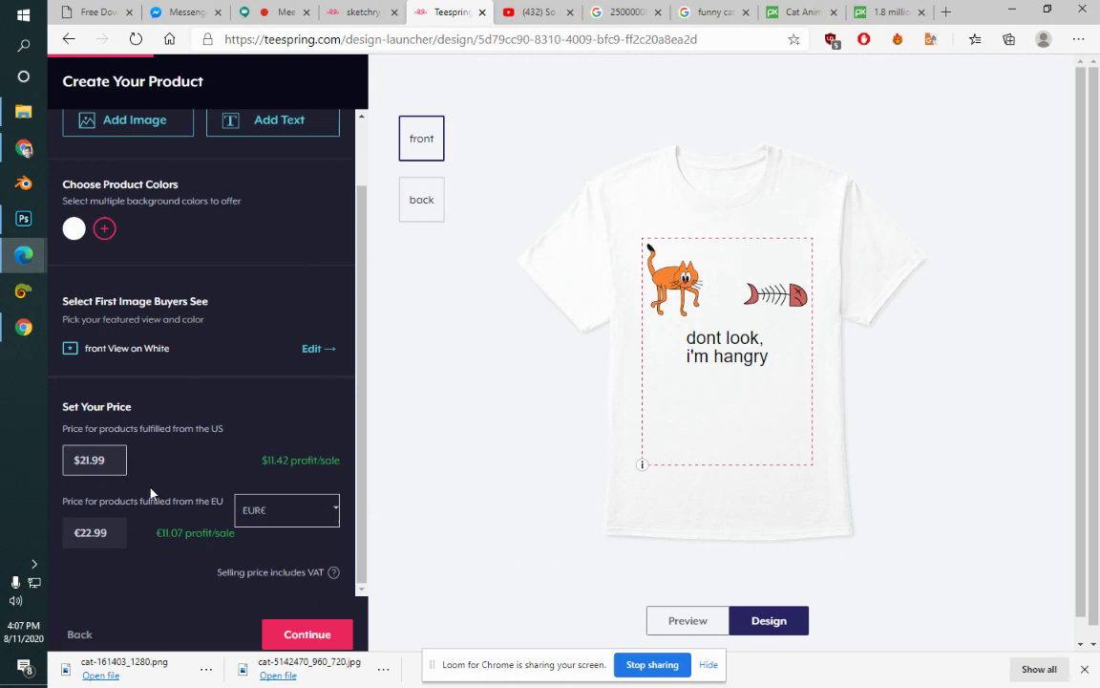
left_click_drag(107, 459, 43, 460)
type("20")
key("BackSpace")
type("15")
key("BackSpace")
key("BackSpace")
key("BackSpace")
type("15")
key("BackSpace")
key("BackSpace")
type("21")
Step: Leave the EU price at €22.99 and proceed to the next listing step
left_click(98, 537)
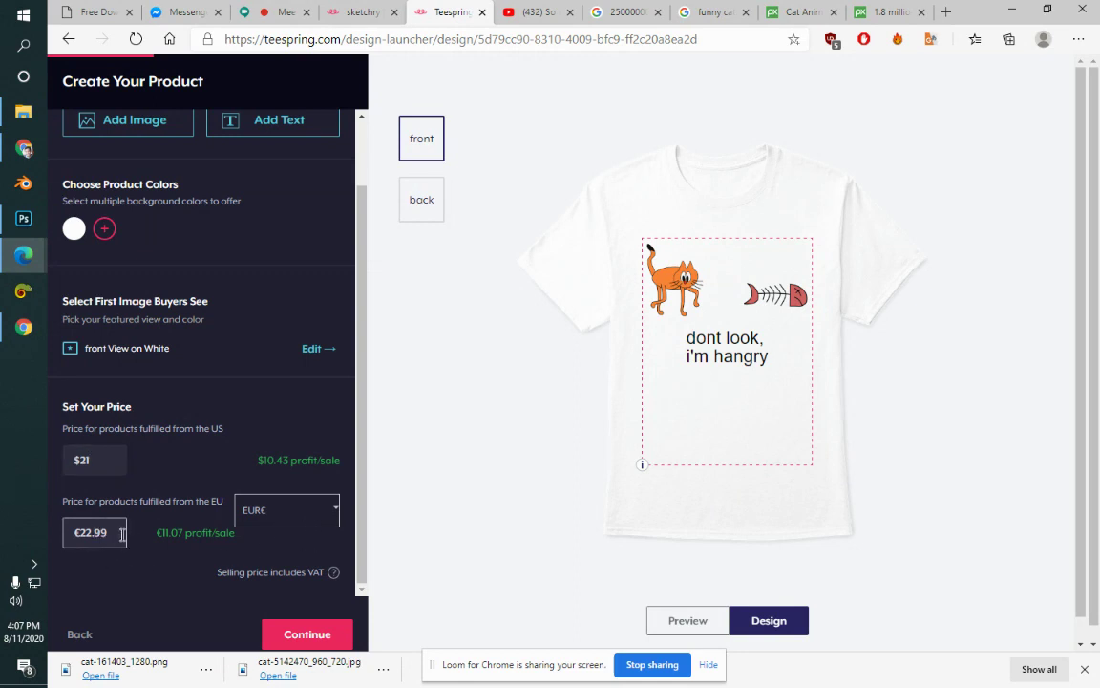
left_click_drag(111, 532, 75, 544)
left_click(124, 593)
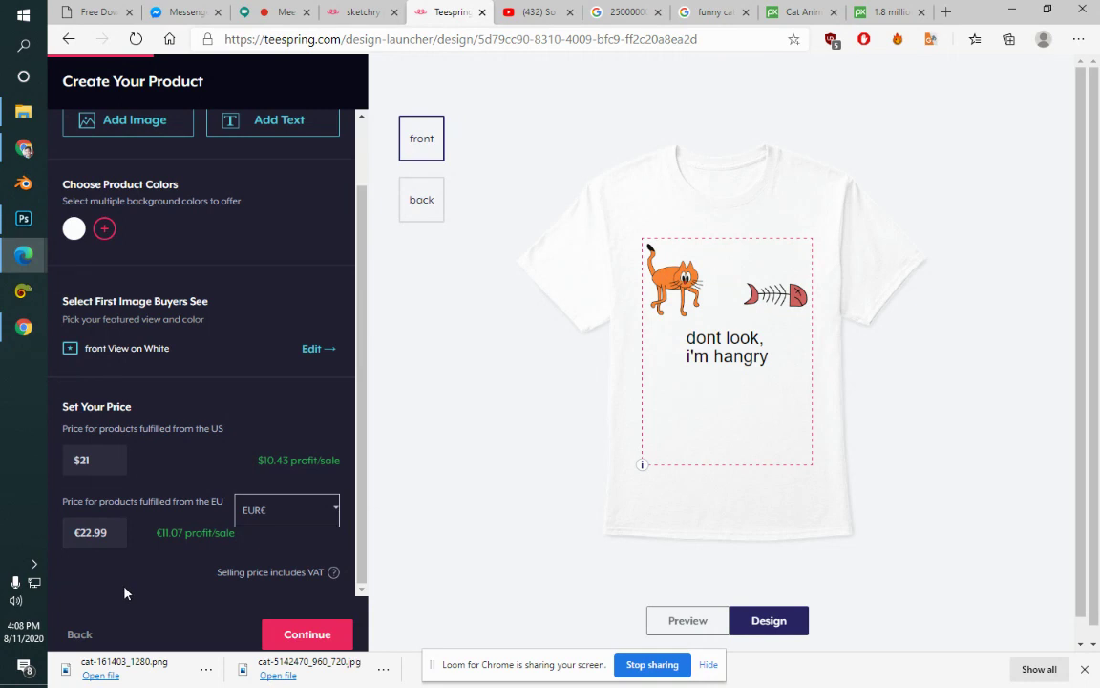
left_click(329, 636)
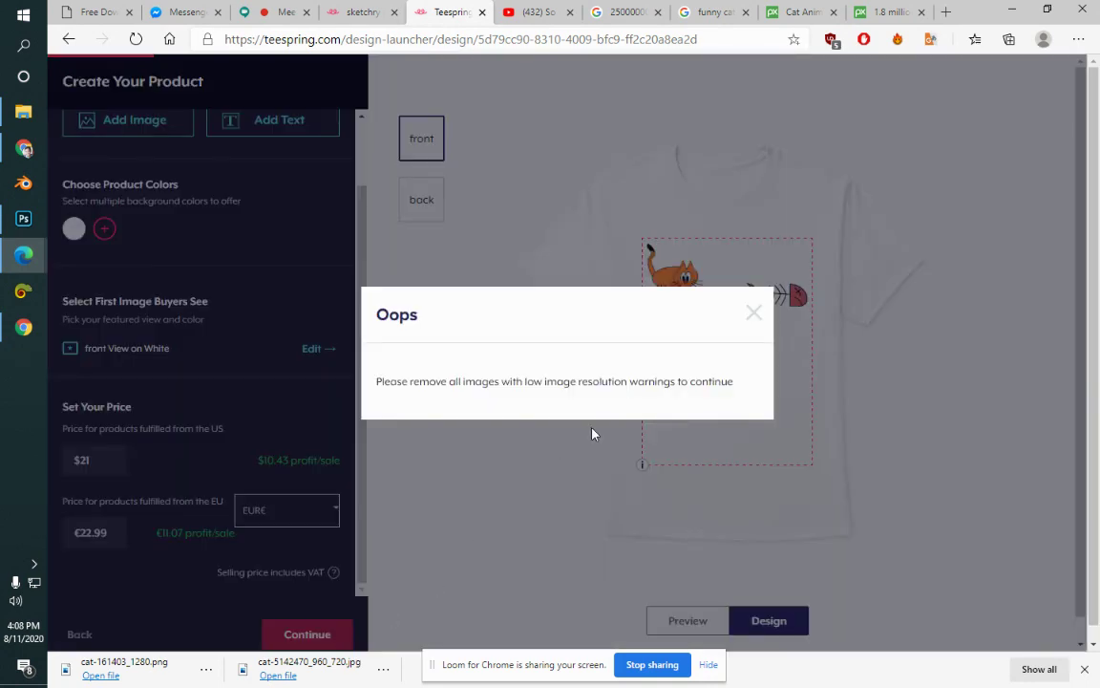
Step: Dismiss the low-resolution warning, check the cat image's Poor print quality, and open Downloads
left_click(756, 316)
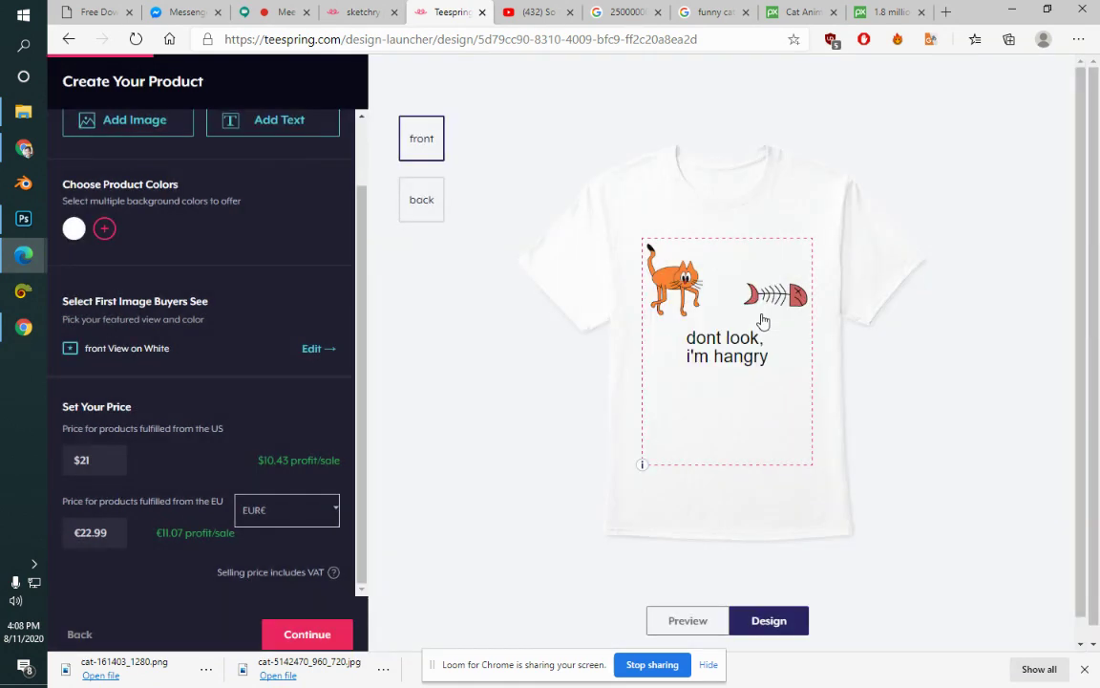
left_click(737, 338)
left_click(781, 301)
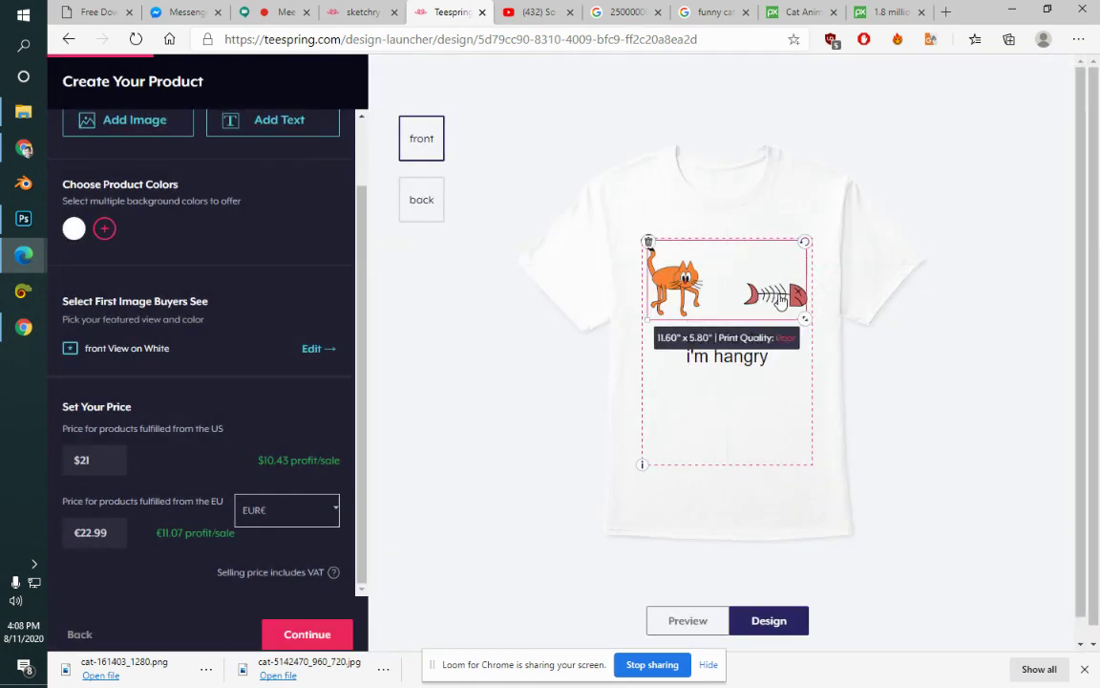
left_click(25, 112)
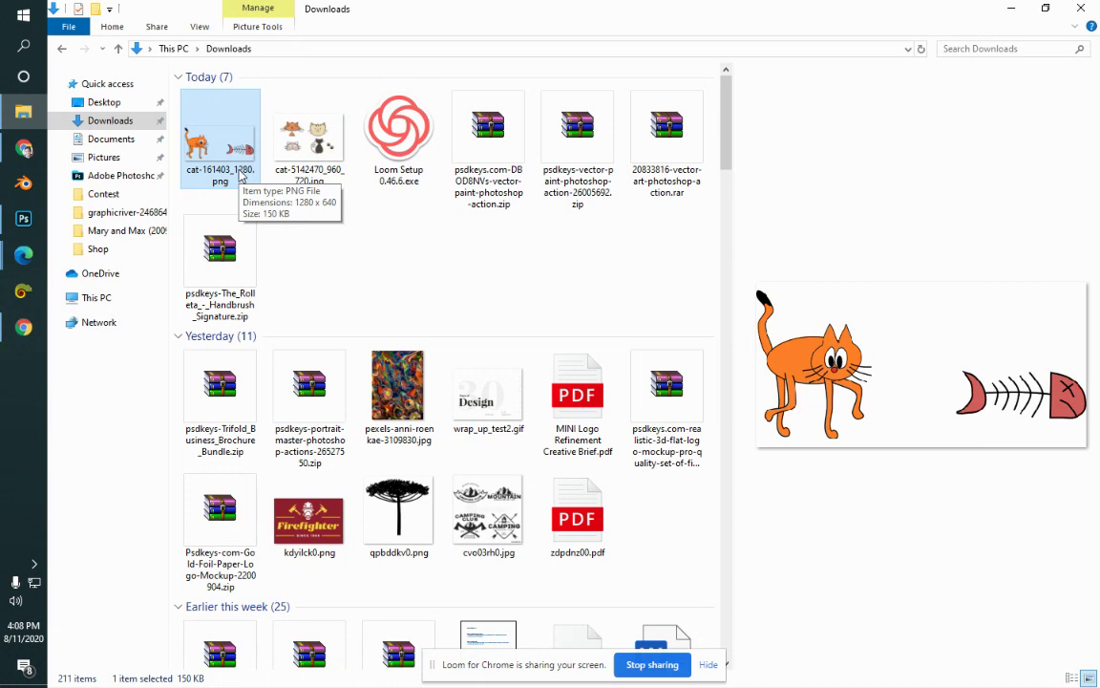
Step: Download the orange cat-and-fish drawing from Pixabay as the SVG file cat-161403.svg
mouse_move(21, 256)
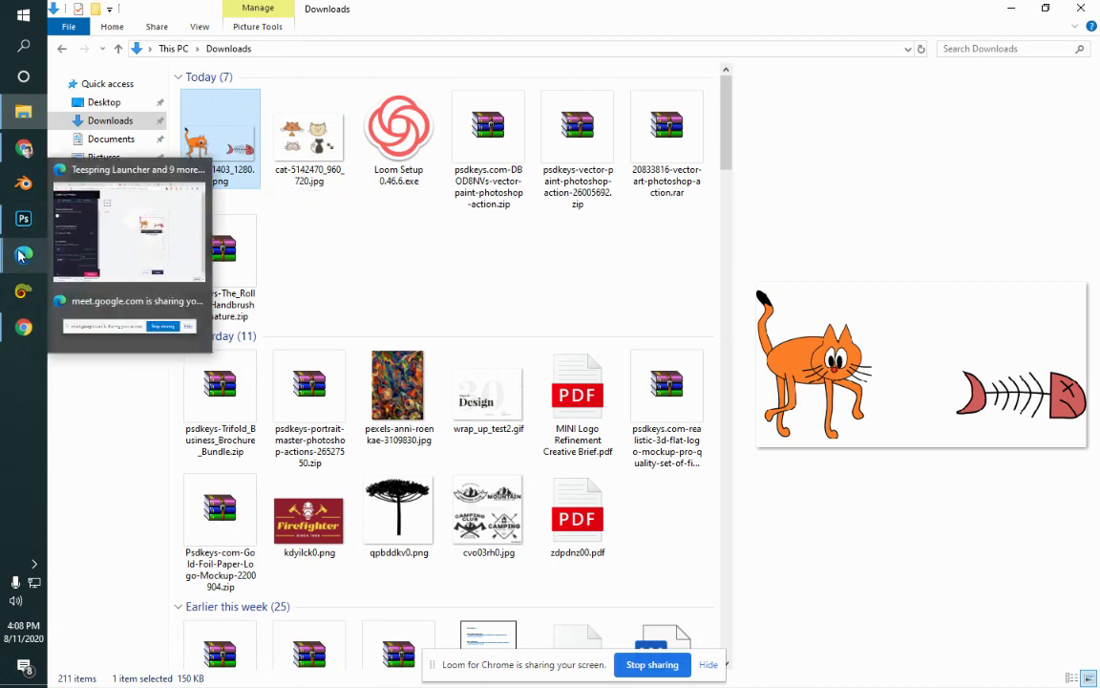
left_click(129, 230)
left_click(886, 12)
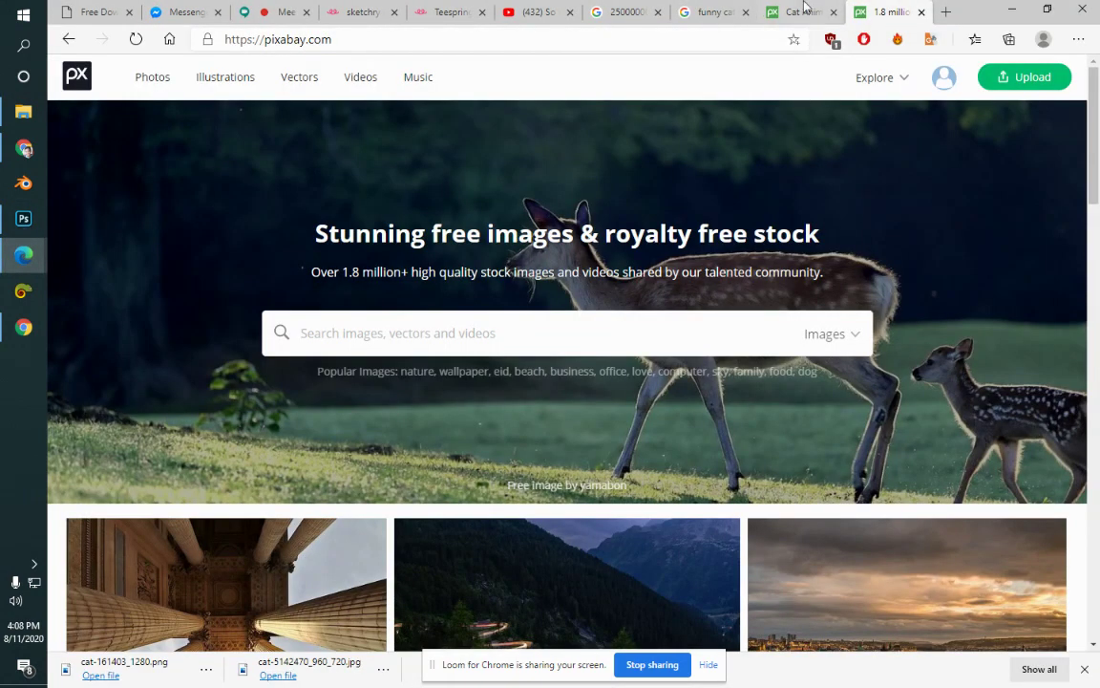
left_click(805, 11)
left_click(936, 283)
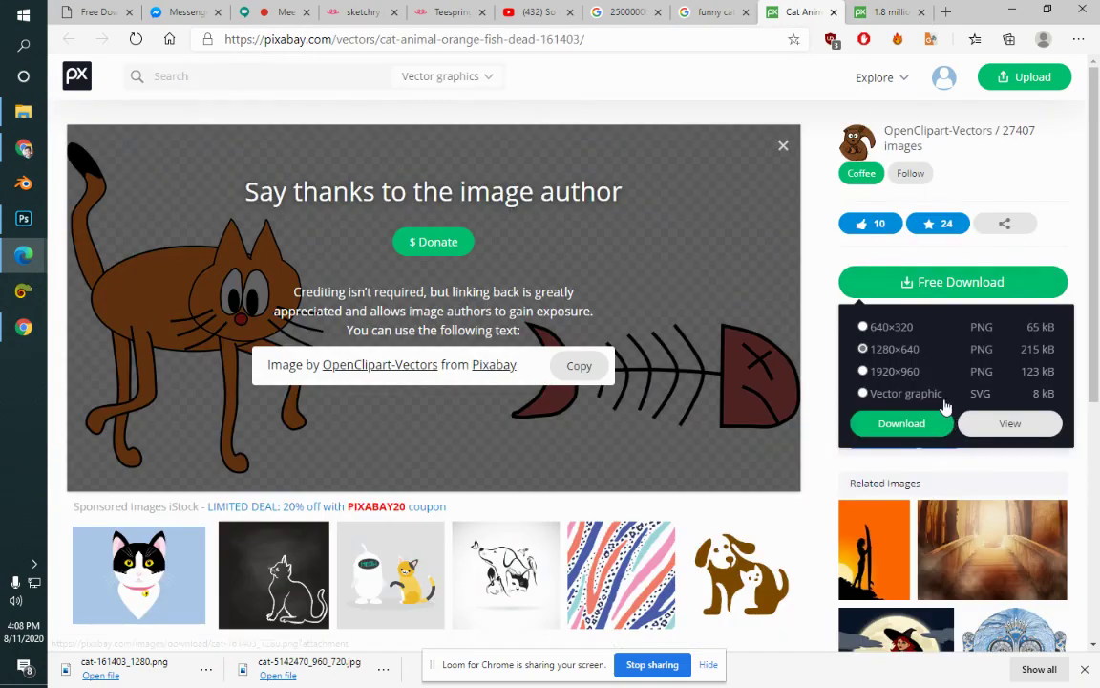
left_click(908, 394)
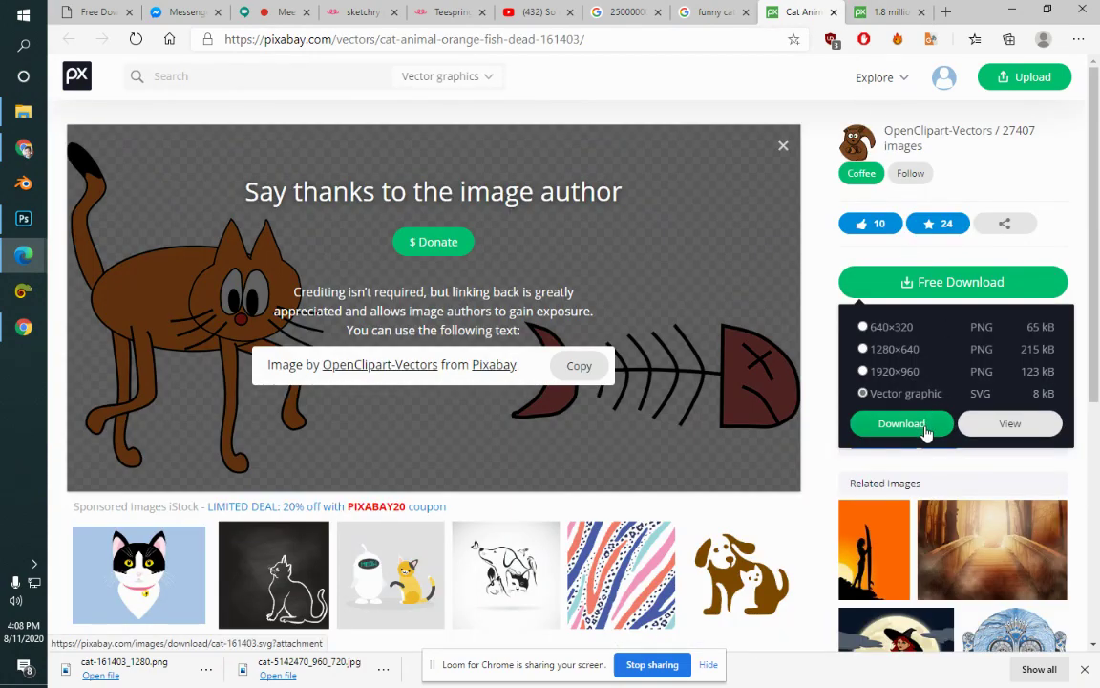
left_click(903, 424)
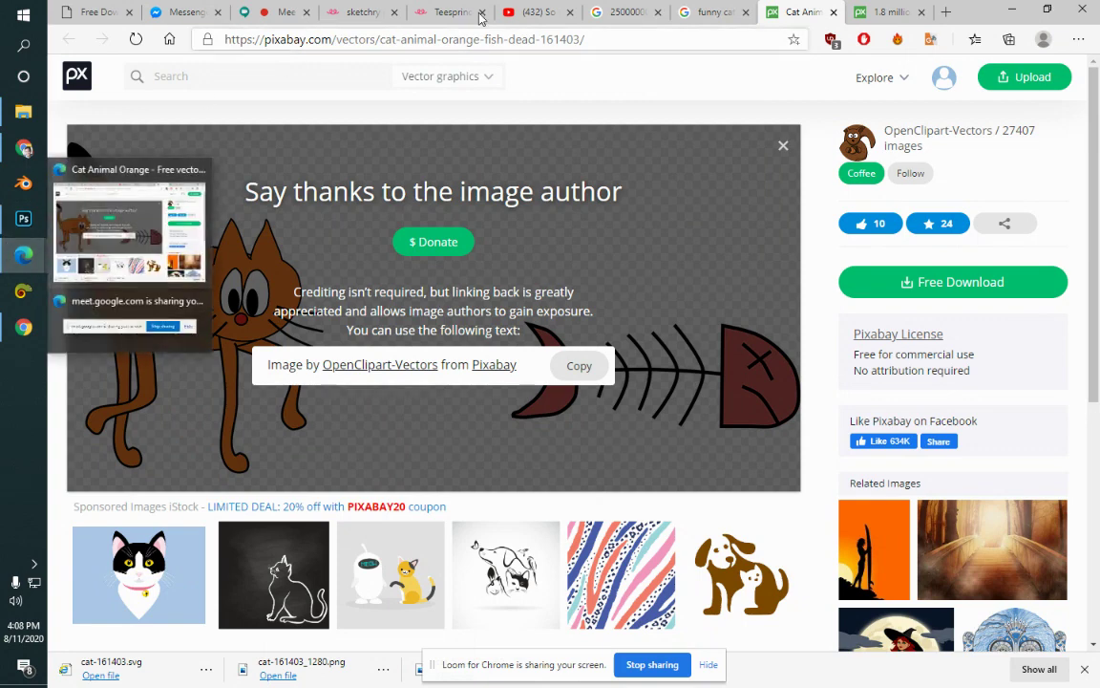
left_click(406, 10)
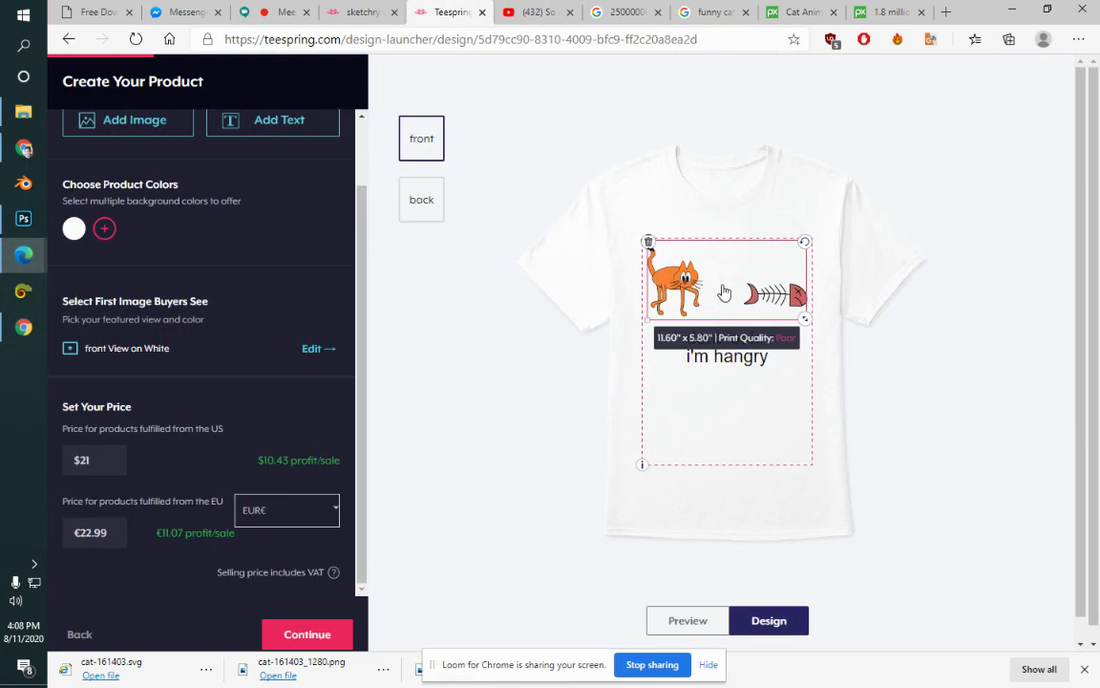
Step: Delete the cat image from the shirt; uploading cat-161403.svg is rejected as an incorrect file type
left_click(648, 242)
left_click(132, 122)
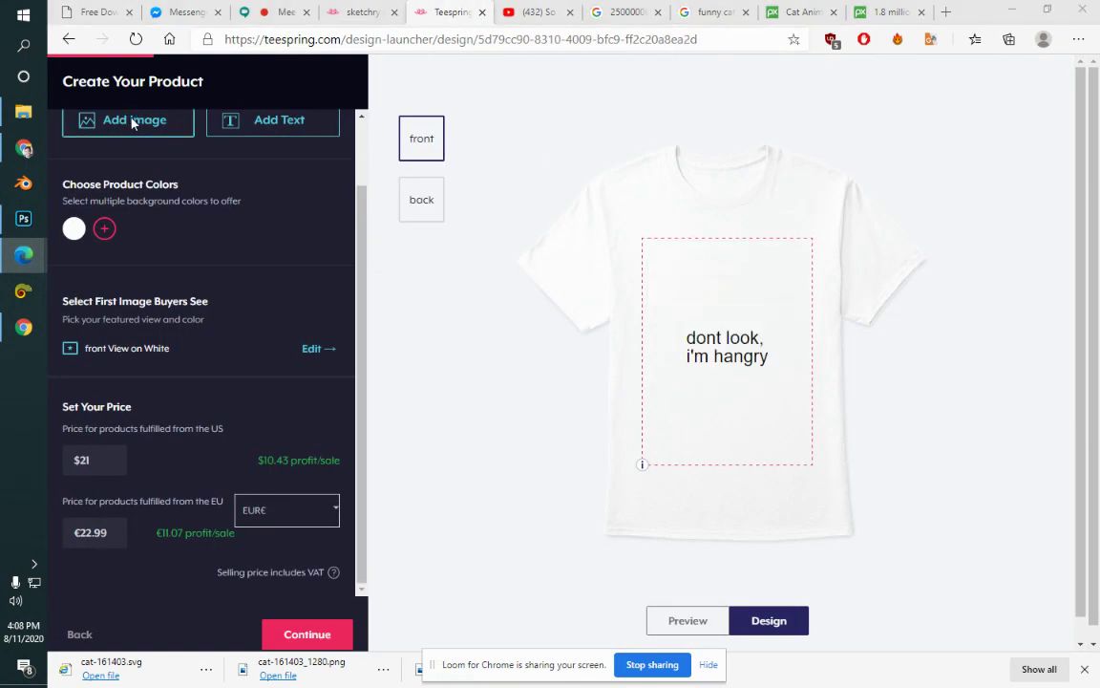
left_click(234, 153)
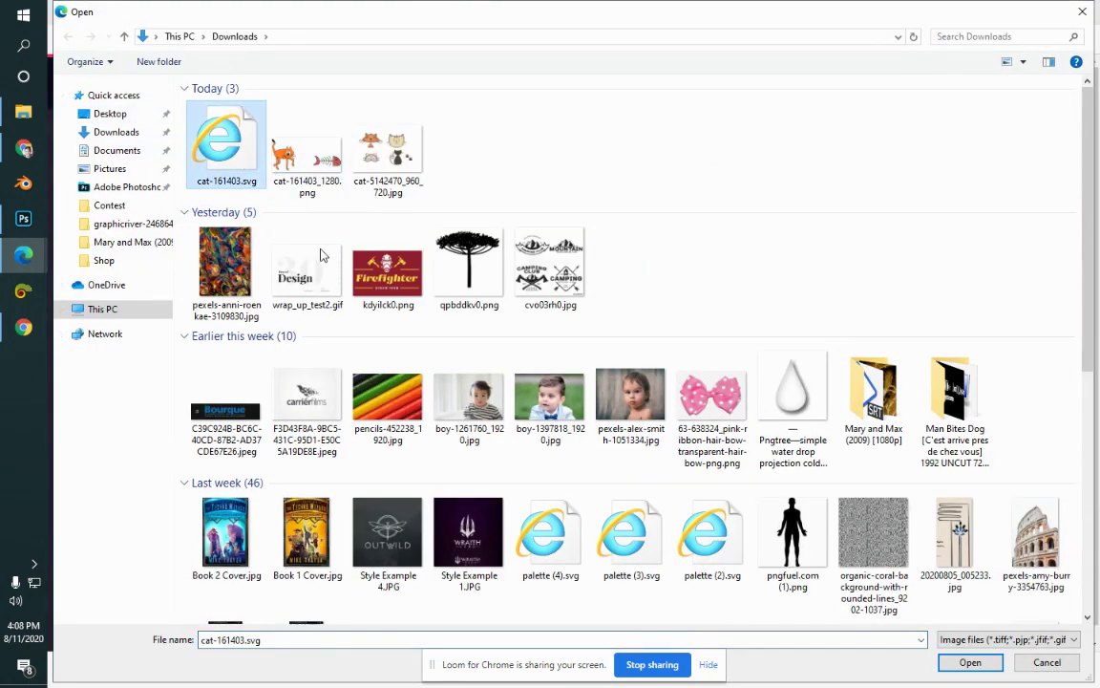
left_click(970, 662)
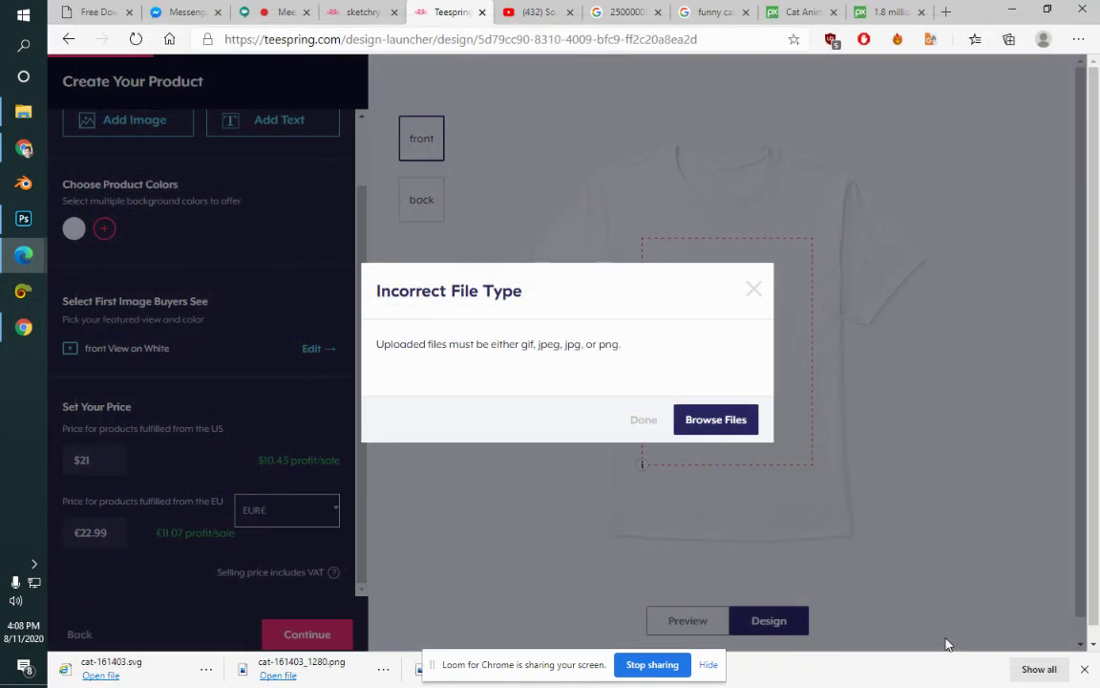
left_click(730, 420)
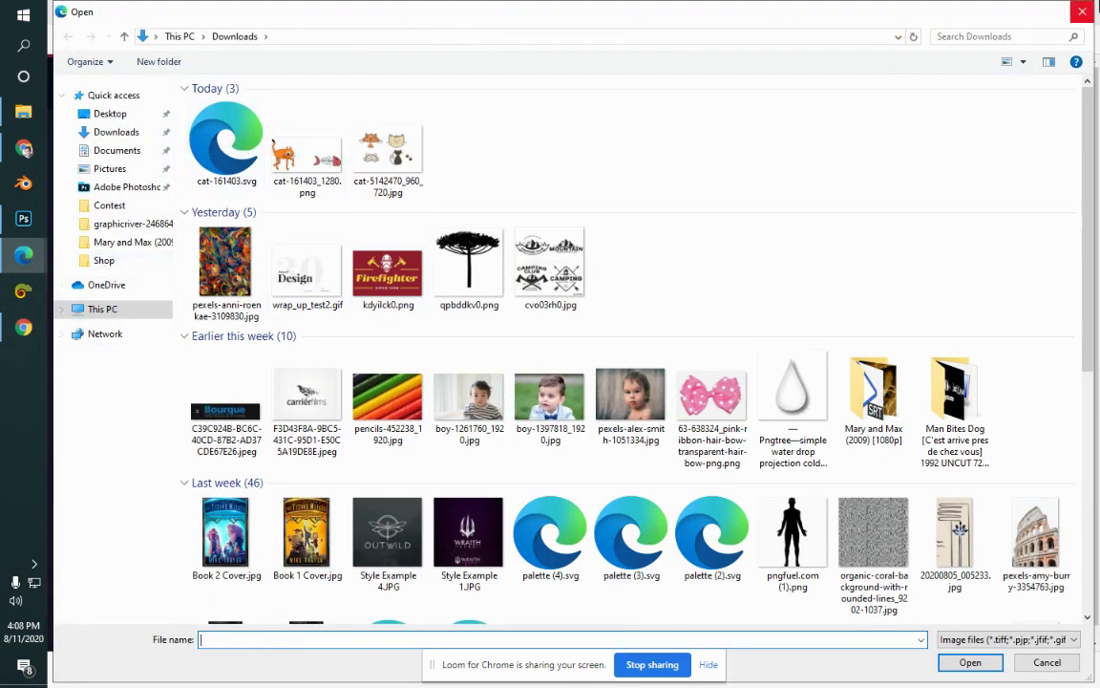
left_click(1082, 11)
left_click(760, 287)
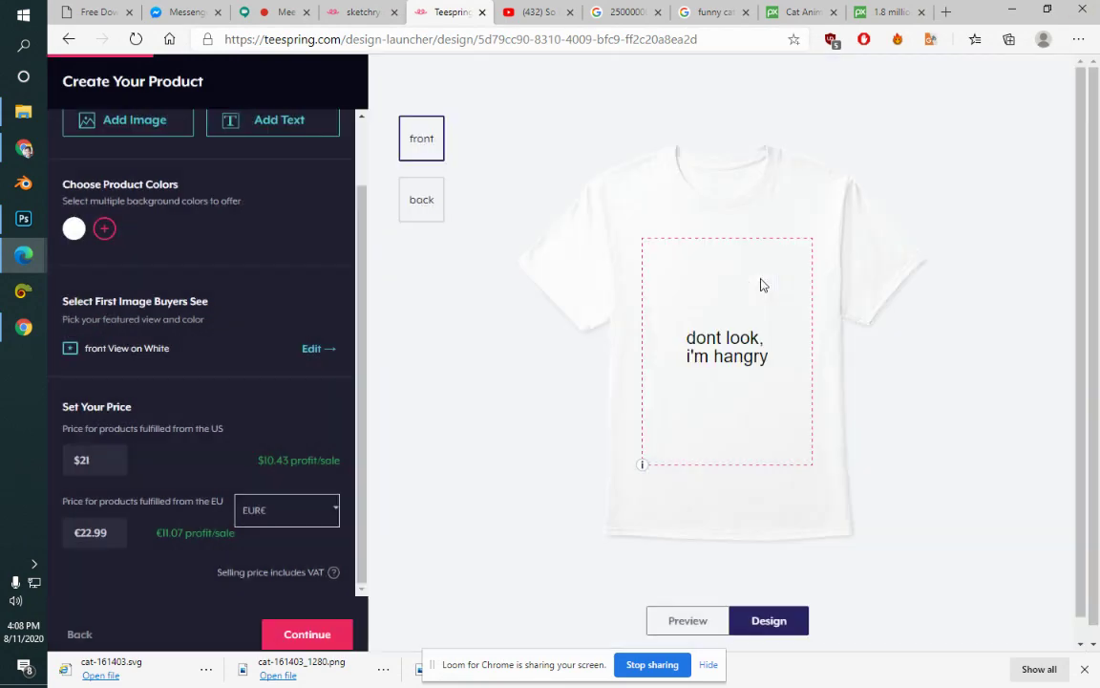
left_click(888, 12)
left_click(799, 12)
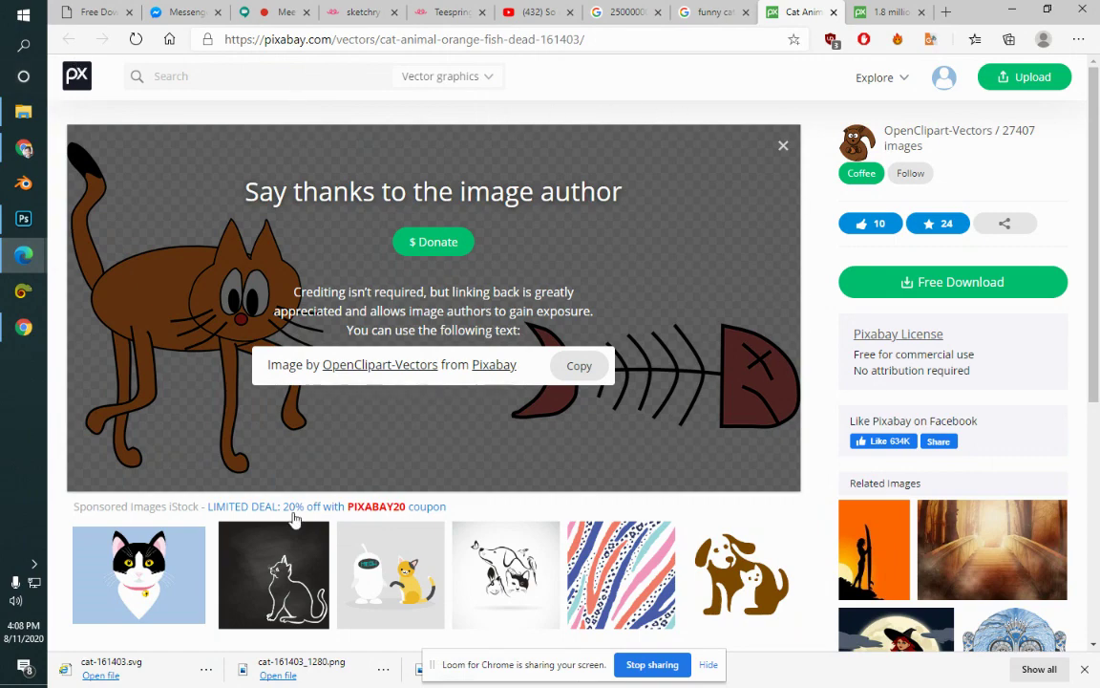
Step: Set Tools > Size to Large on the funny cat illustration results, then go to Google Meet
left_click(755, 10)
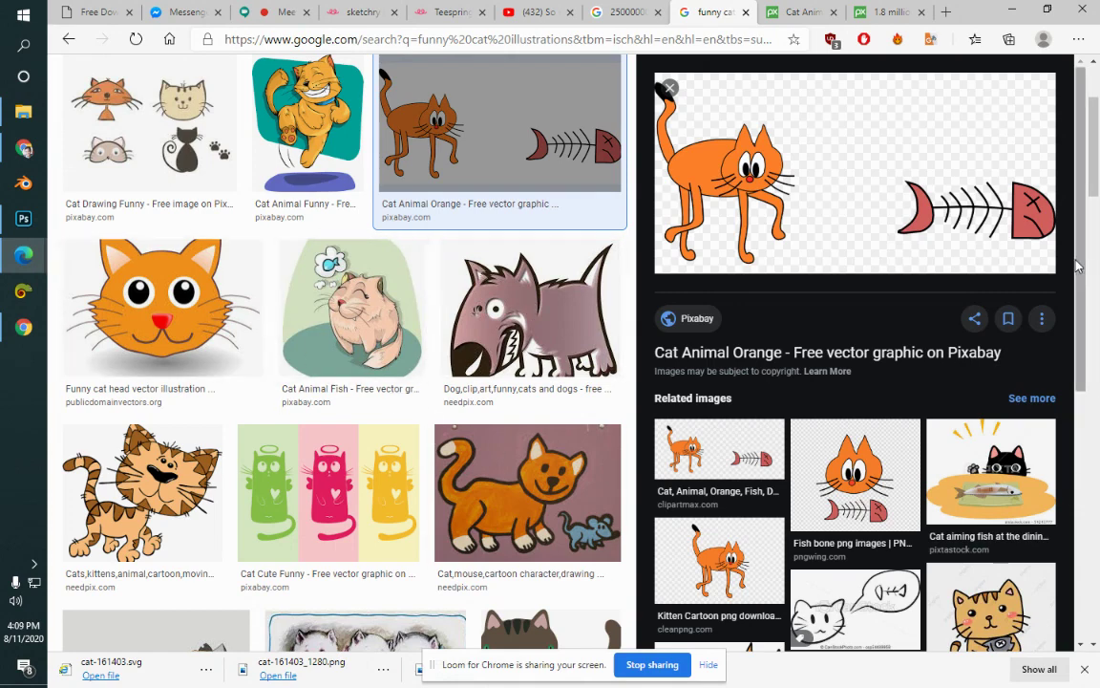
left_click_drag(1086, 270, 1096, 74)
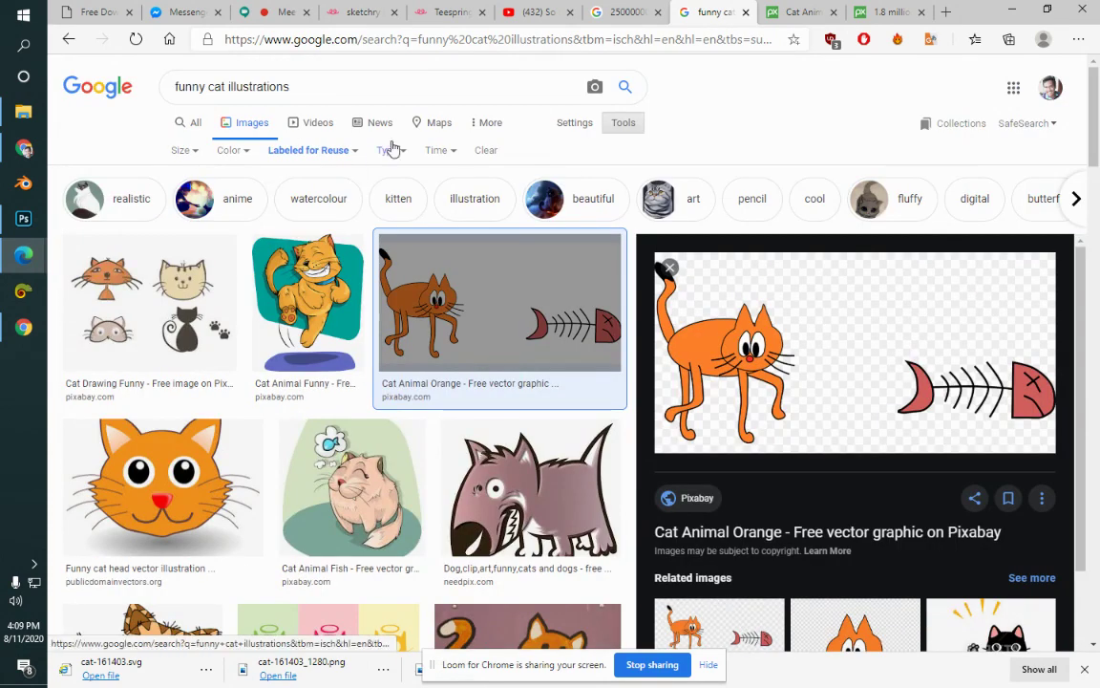
left_click(191, 151)
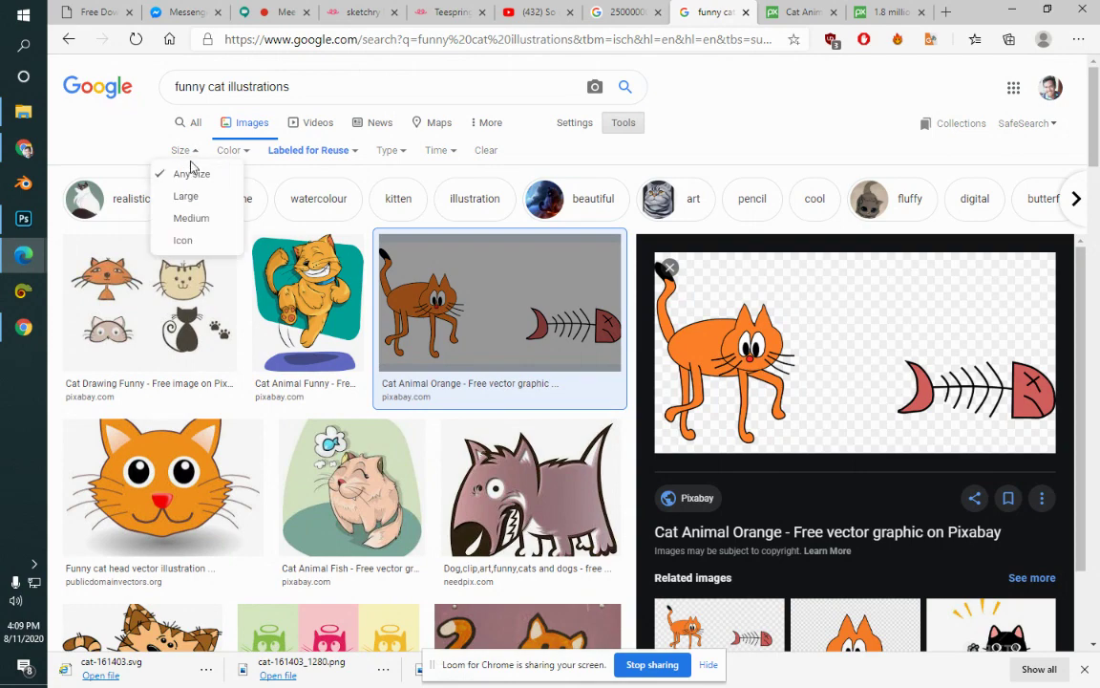
left_click(183, 197)
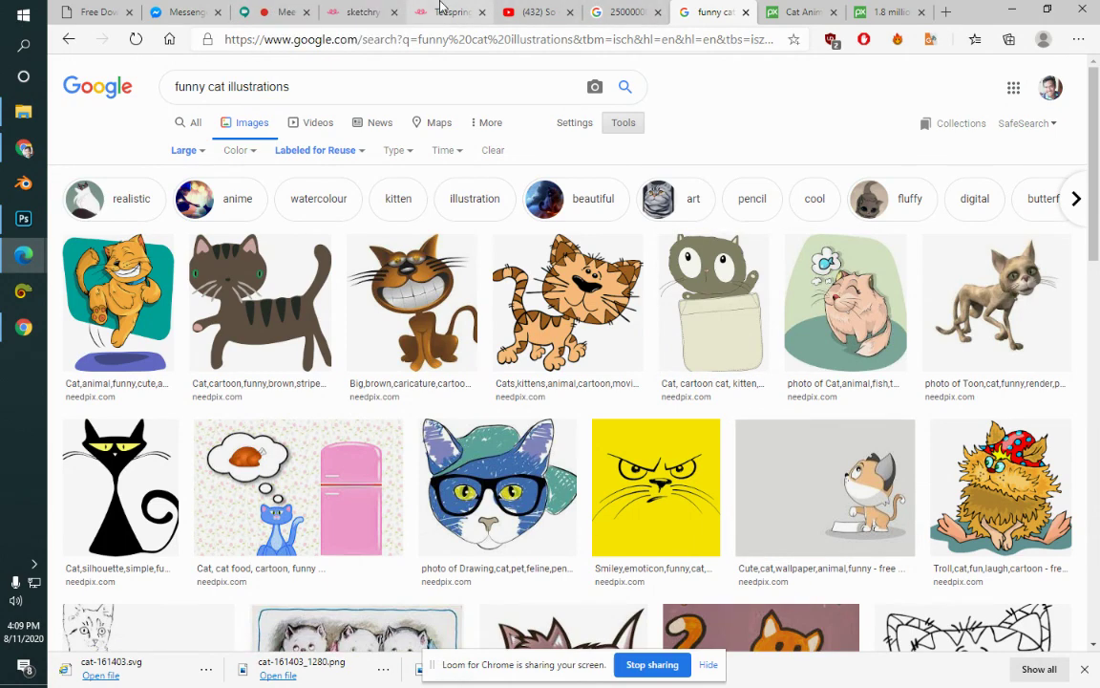
left_click(448, 12)
left_click(282, 9)
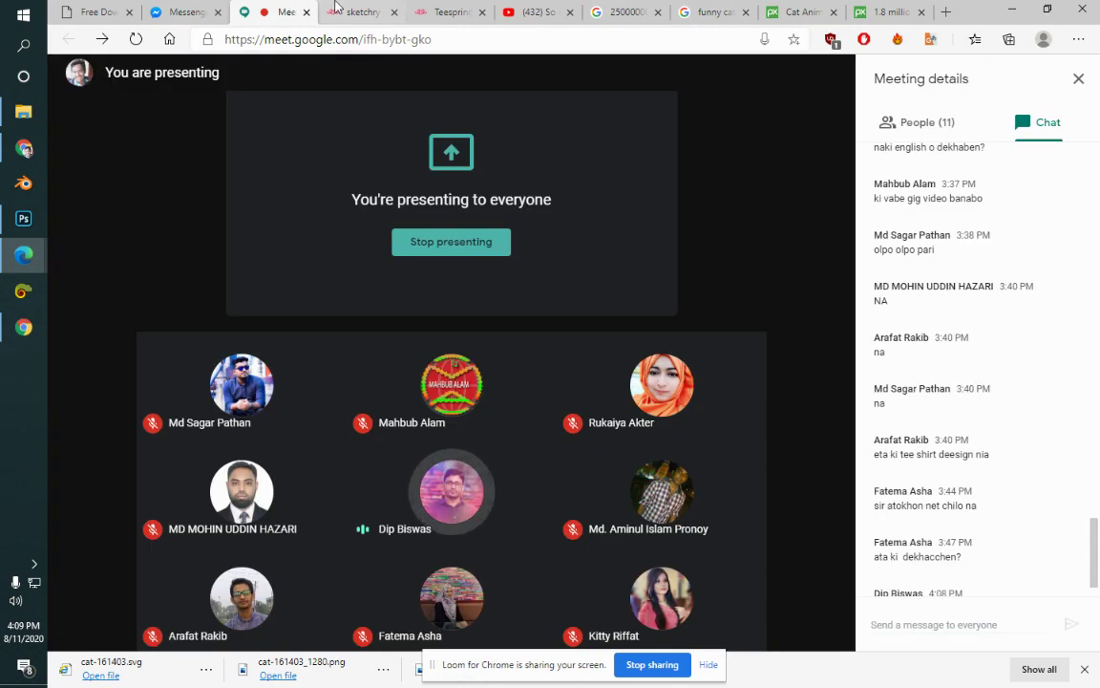
Step: Cycle through the Meet, YouTube, Pixabay and Google calculator tabs, ending on Teespring's $21 slogan-only shirt
left_click(363, 12)
left_click(449, 11)
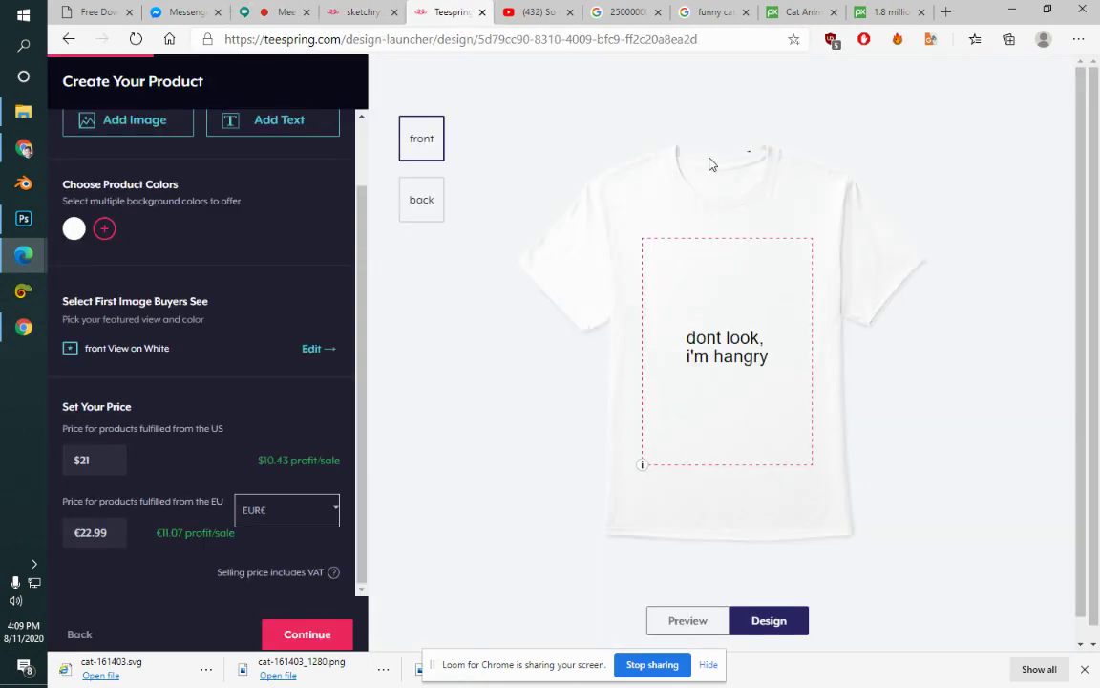
left_click(537, 11)
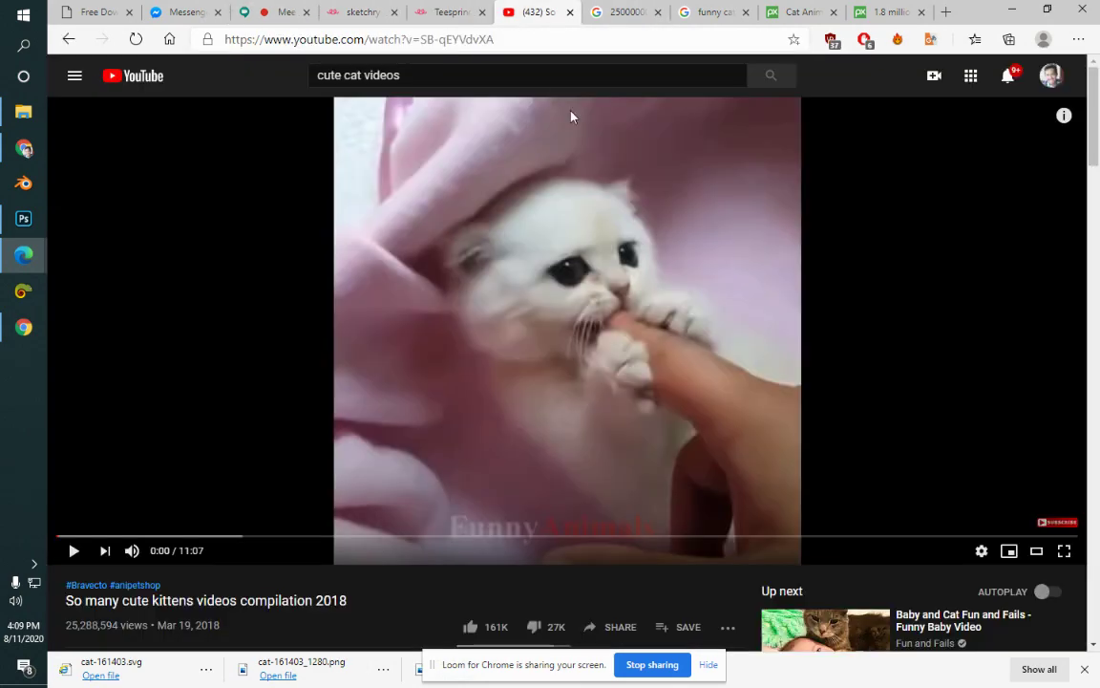
left_click(285, 9)
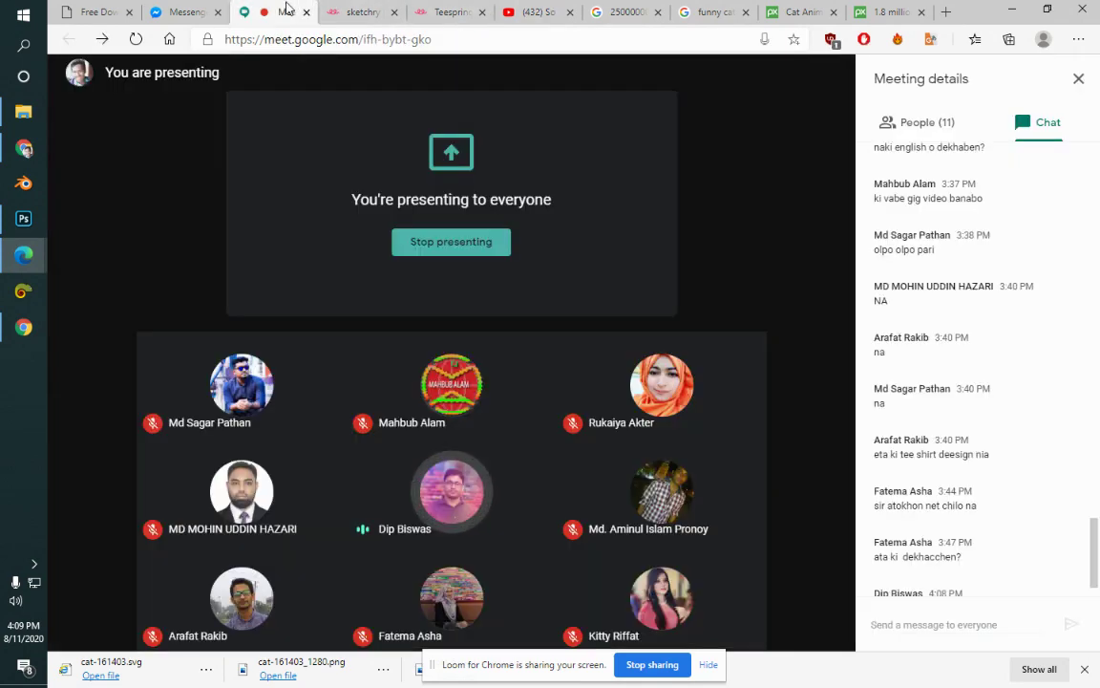
left_click(476, 10)
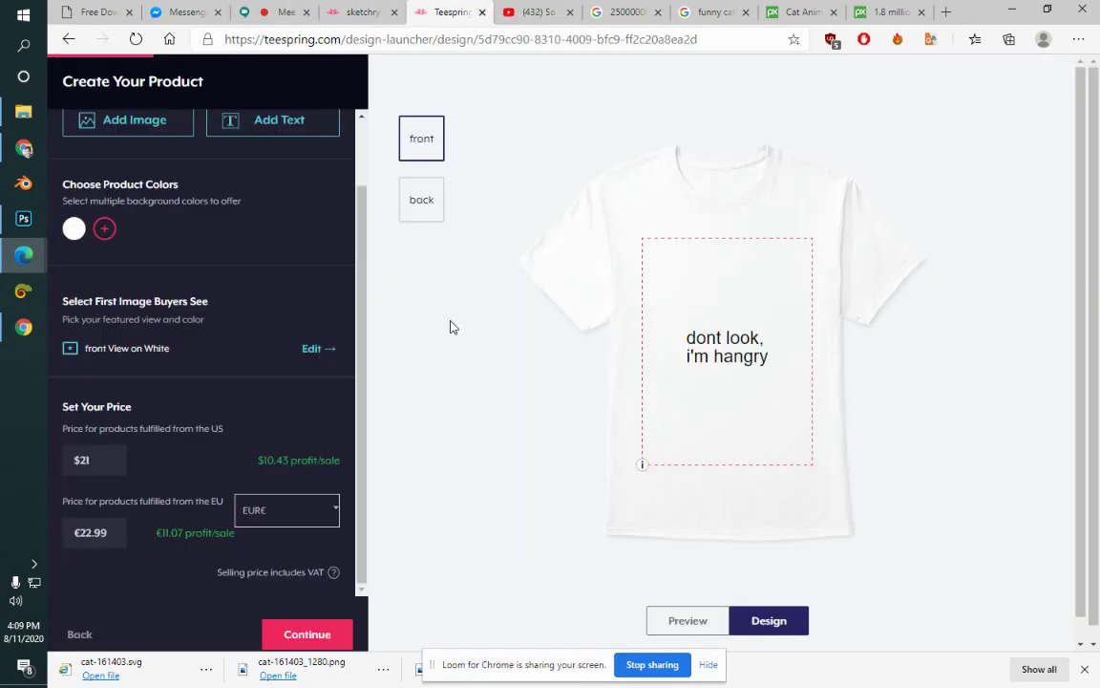
left_click(791, 10)
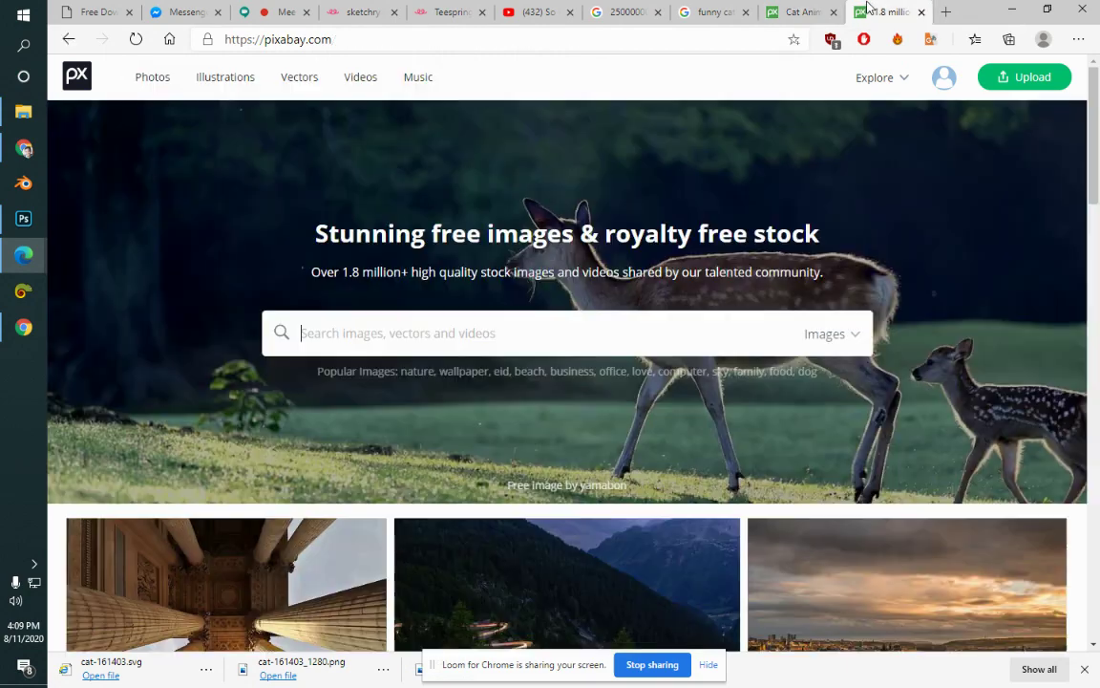
key("ctrl+Tab")
left_click(785, 10)
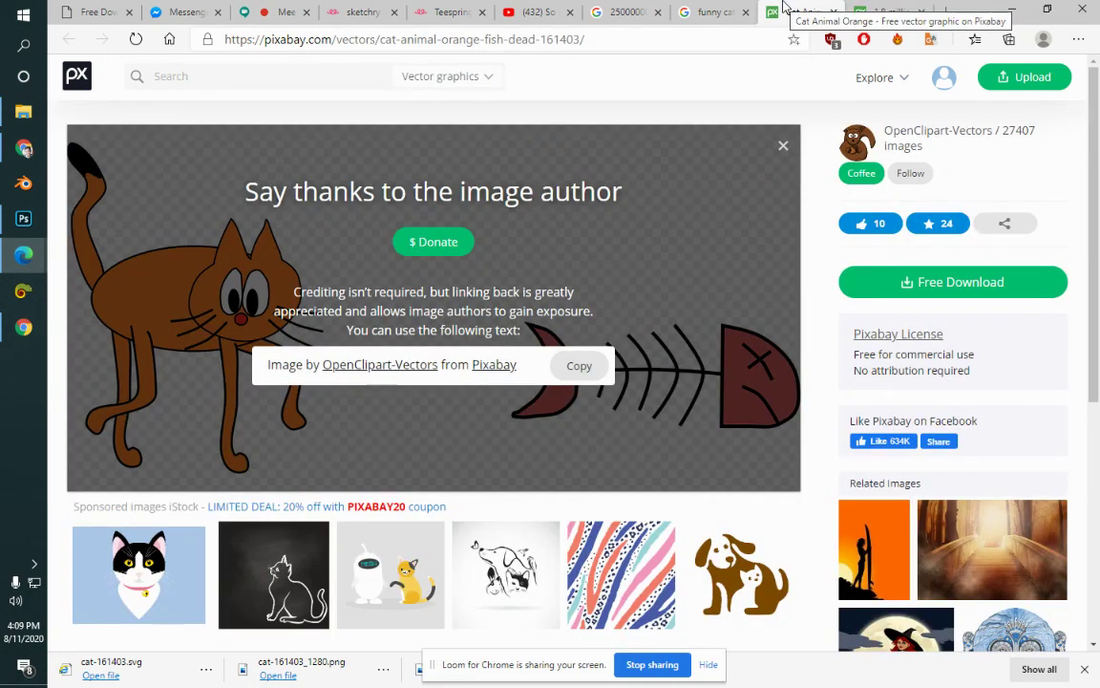
scroll(1093, 332, "down", 1)
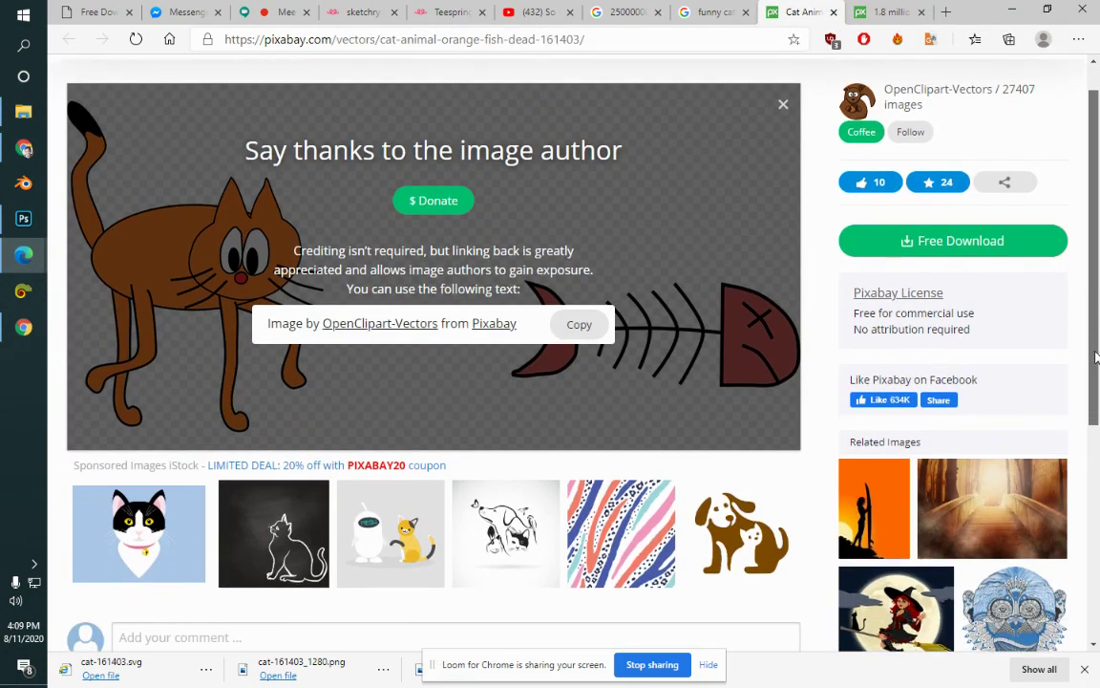
scroll(1095, 315, "up", 1)
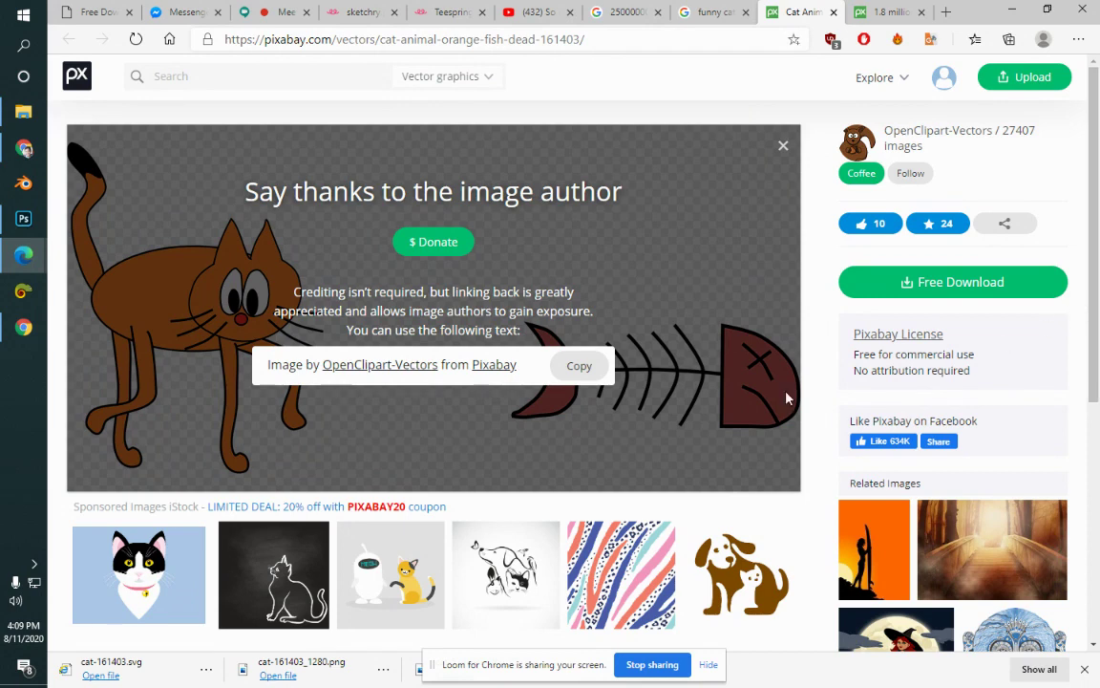
left_click(618, 10)
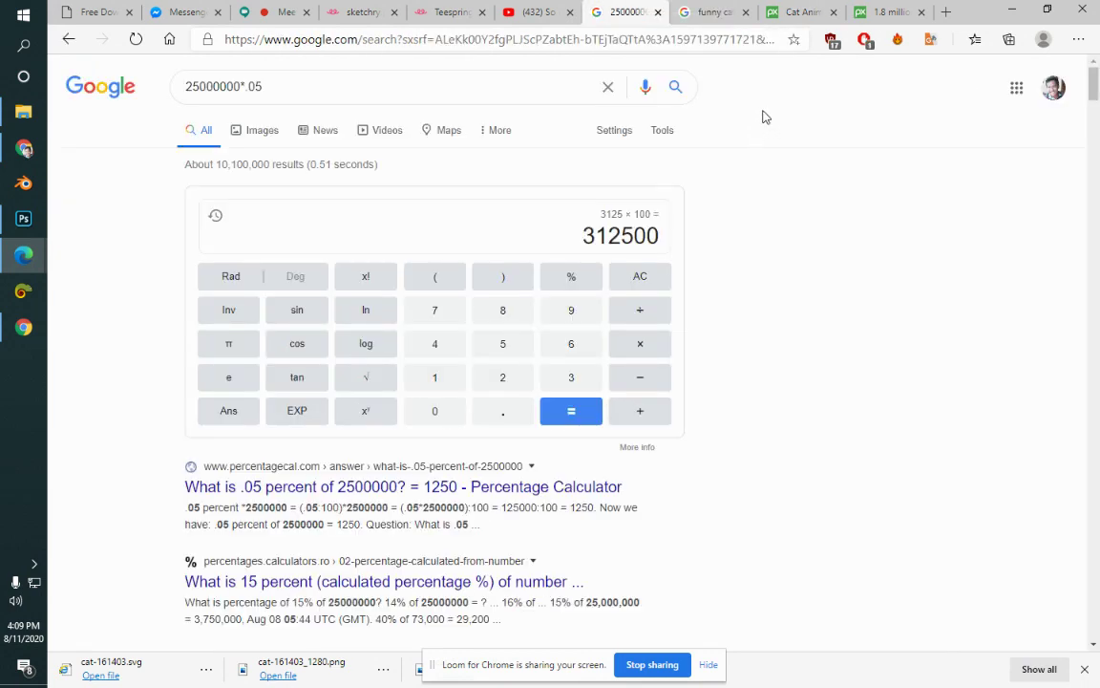
left_click(524, 12)
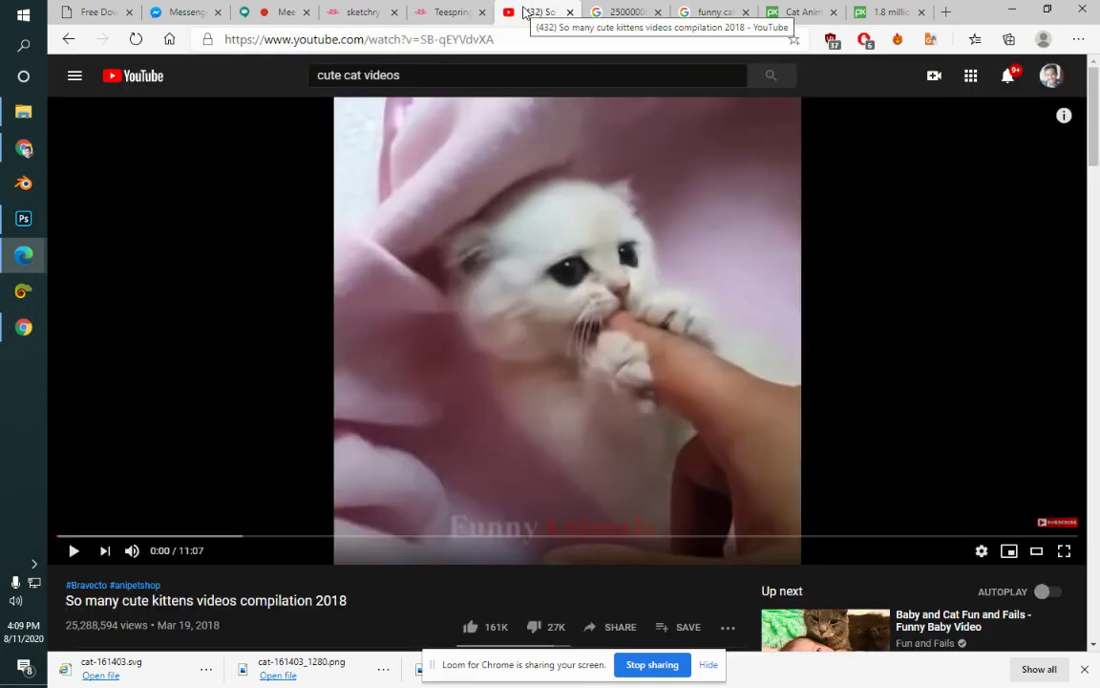
left_click(602, 11)
left_click(535, 12)
left_click(442, 10)
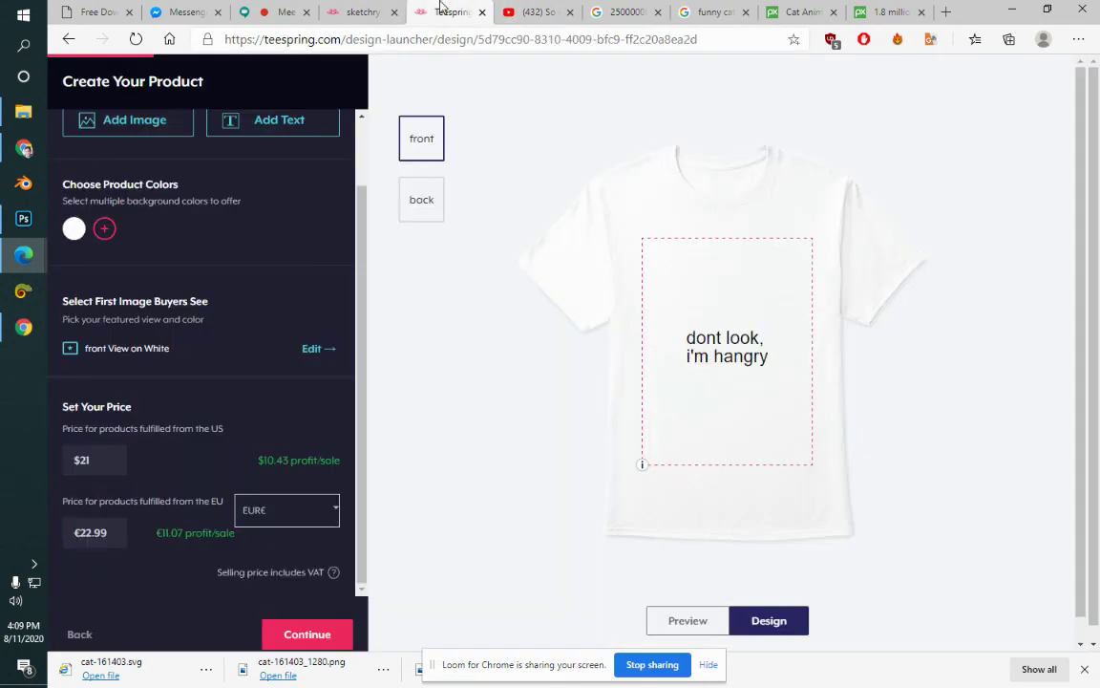
scroll(325, 174, "up", 2)
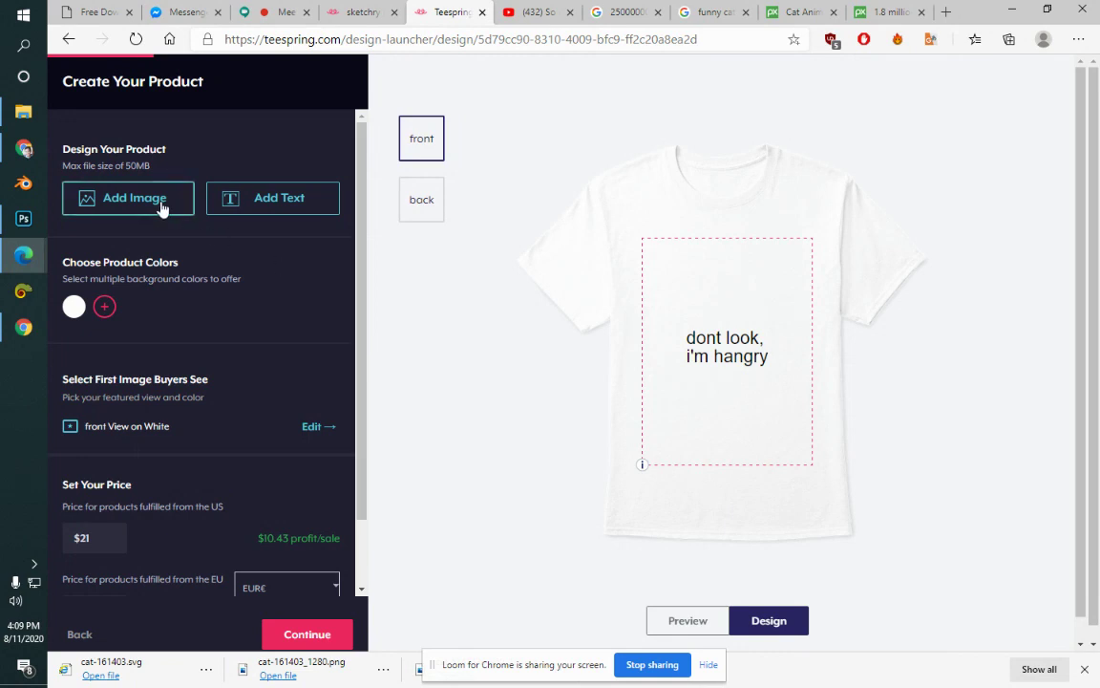
scroll(349, 297, "down", 1)
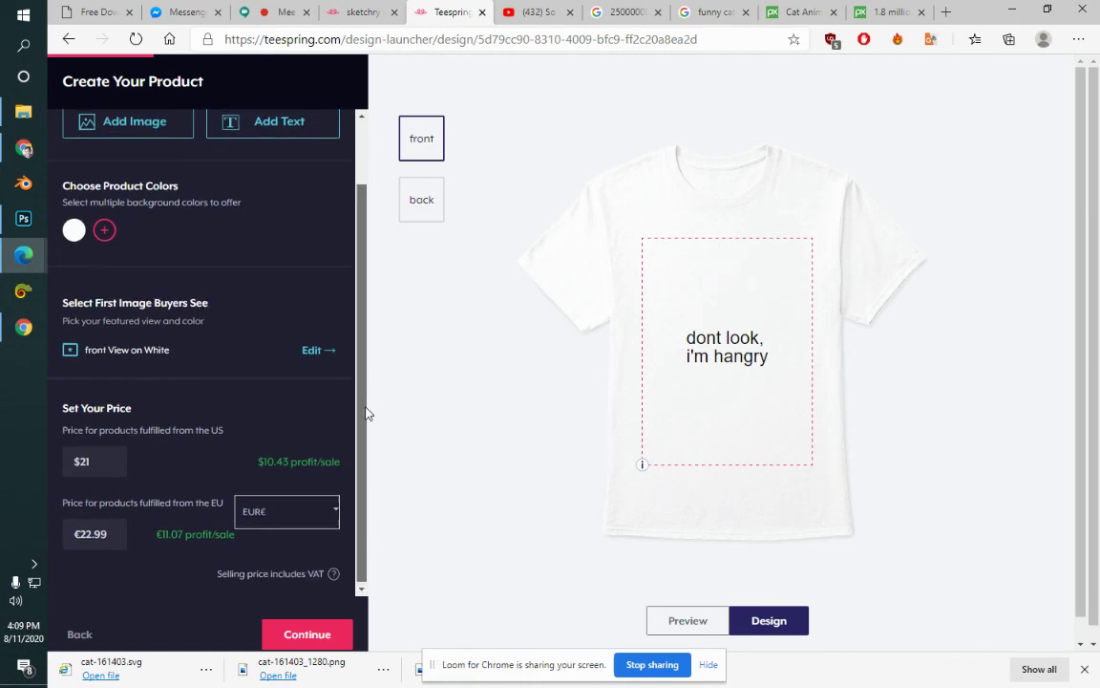
scroll(363, 292, "up", 1)
left_click(134, 191)
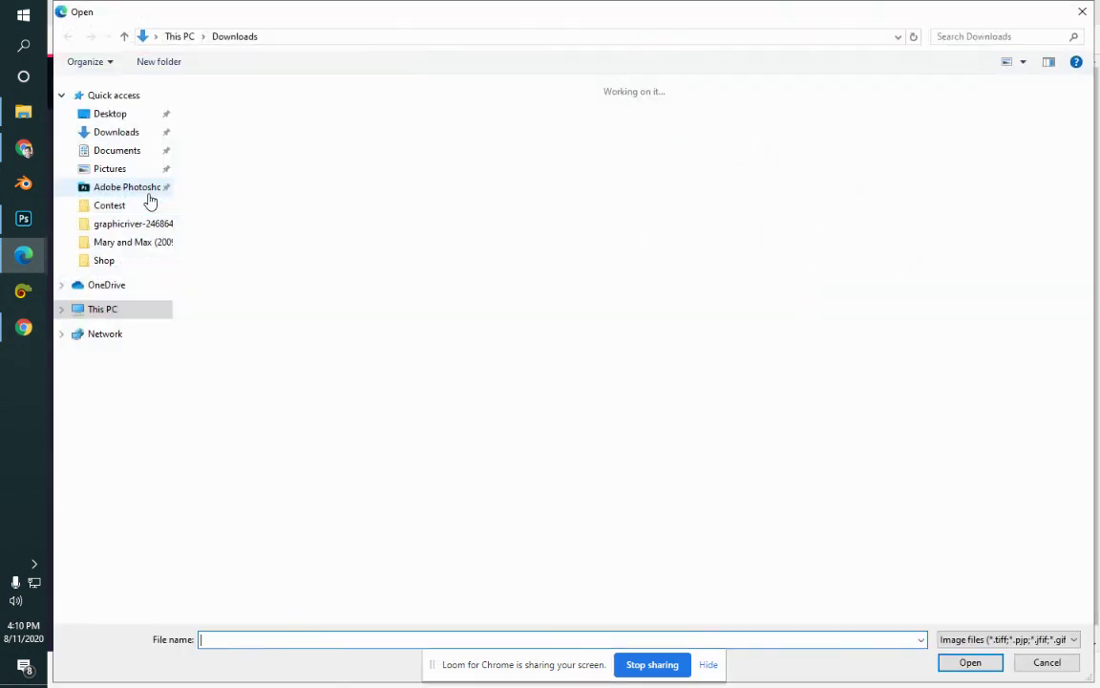
left_click(1068, 668)
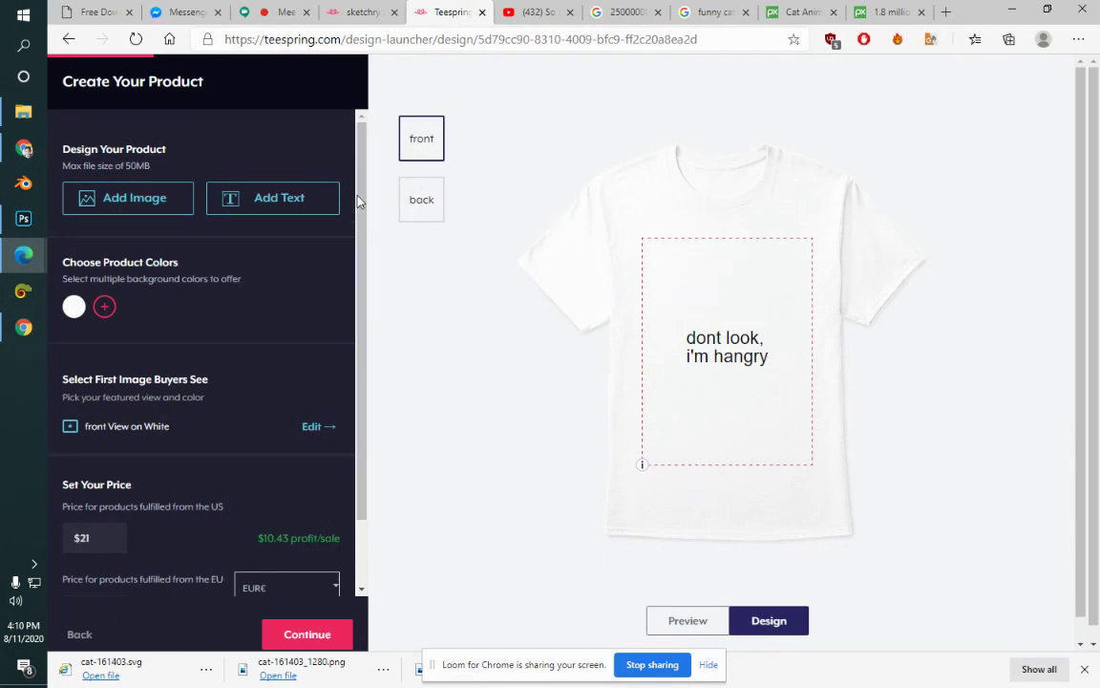
left_click_drag(363, 354, 363, 438)
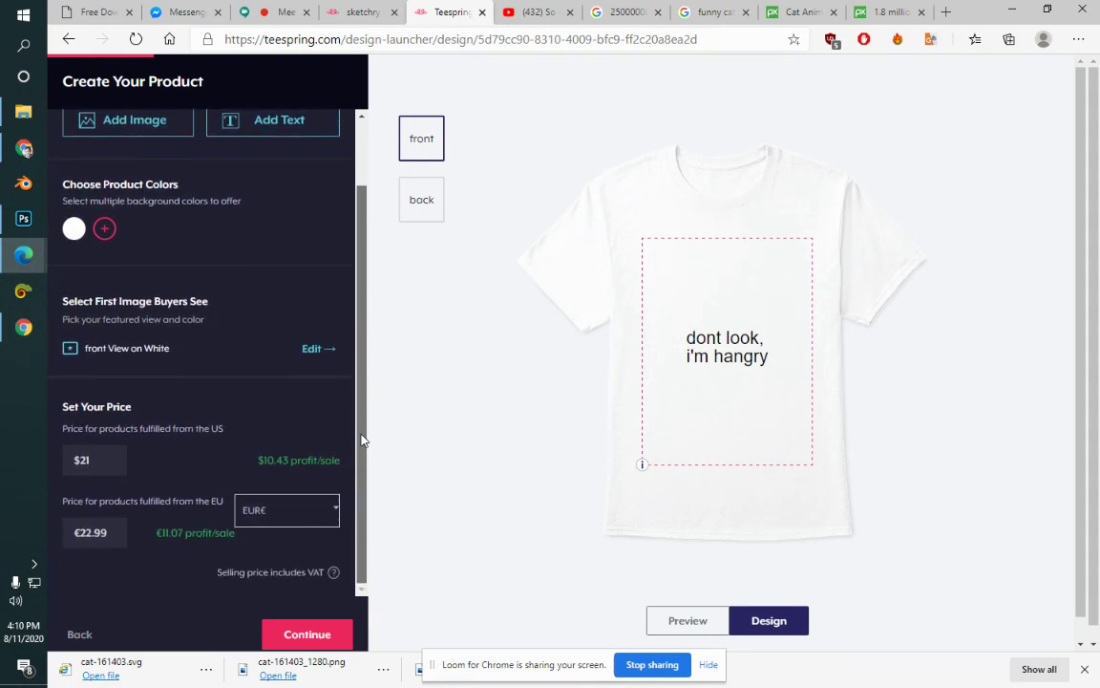
left_click_drag(363, 440, 386, 266)
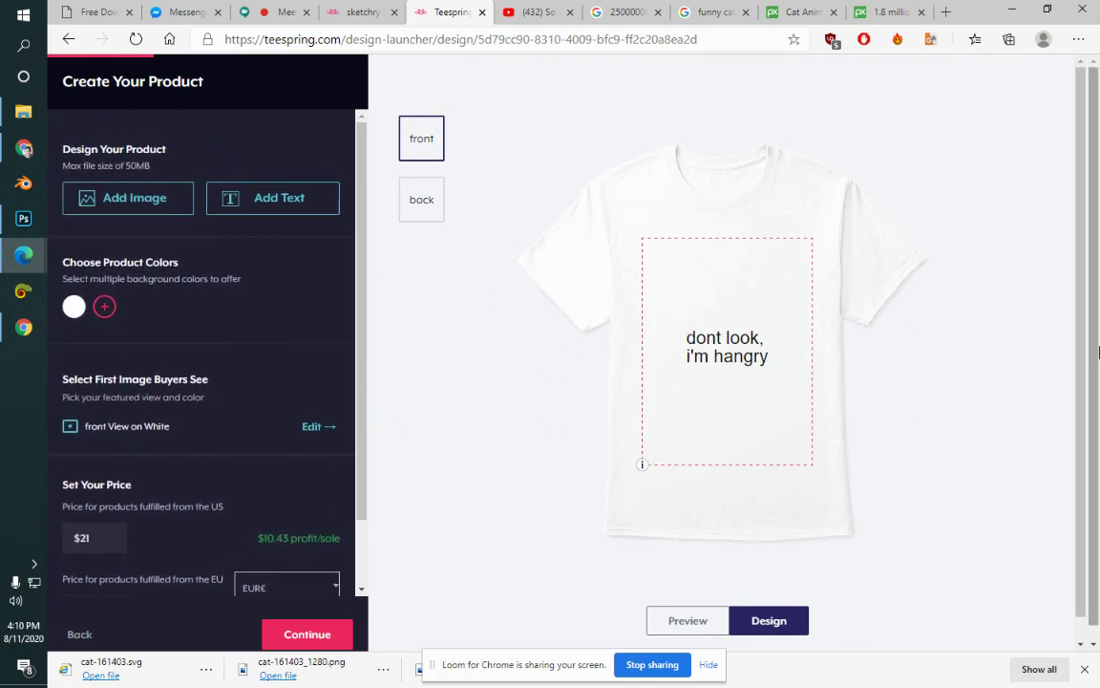
scroll(1082, 409, "down", 1)
scroll(1082, 409, "up", 1)
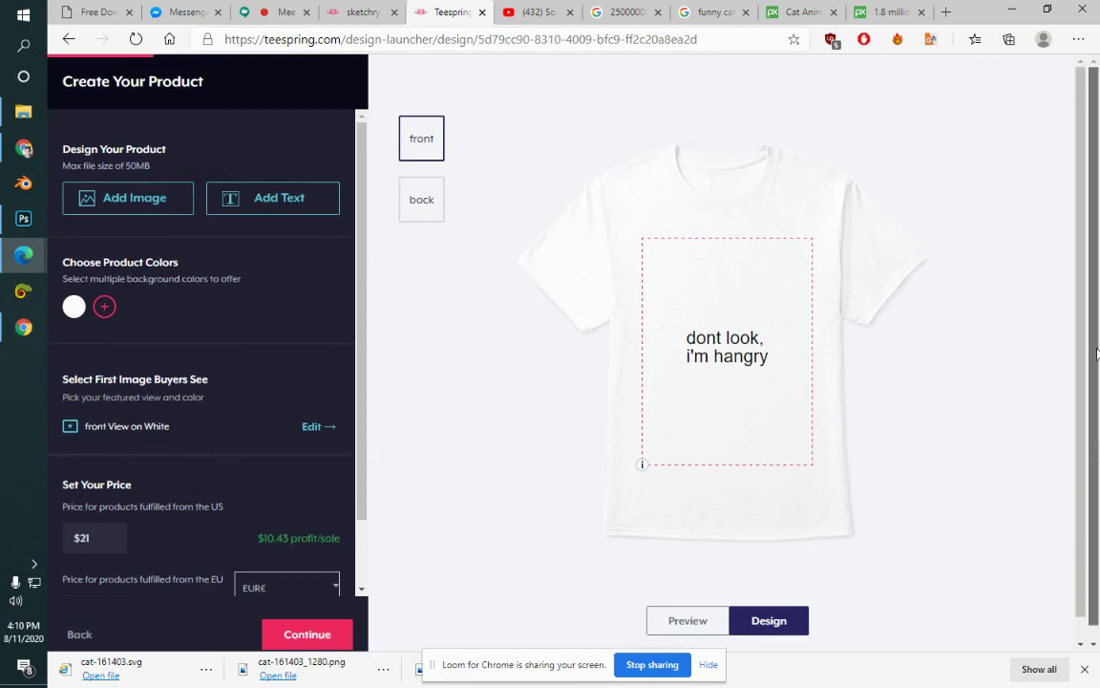
scroll(1095, 344, "down", 1)
scroll(1095, 335, "up", 1)
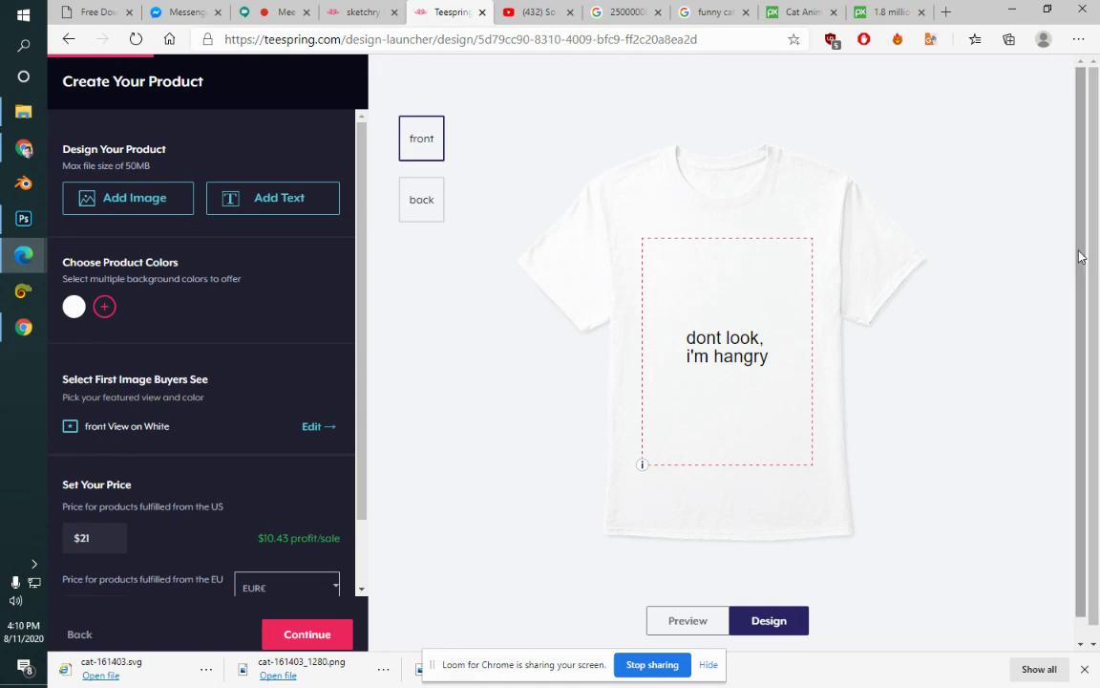
mouse_move(646, 474)
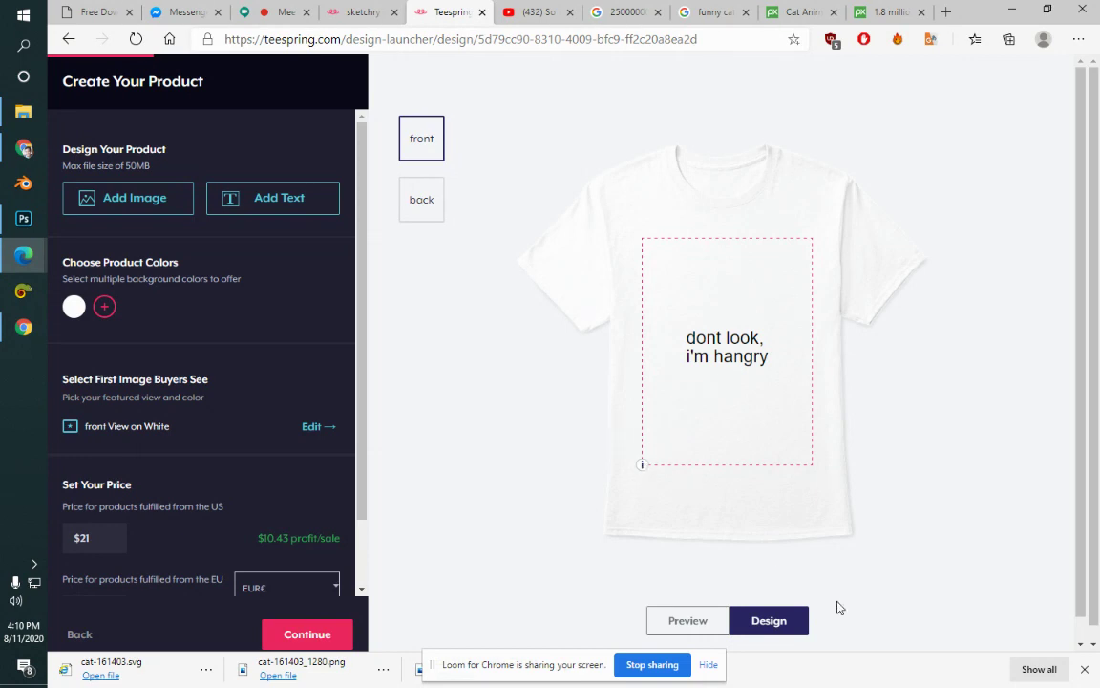
mouse_move(363, 376)
left_mouse_down()
mouse_move(363, 422)
mouse_move(363, 310)
left_mouse_up()
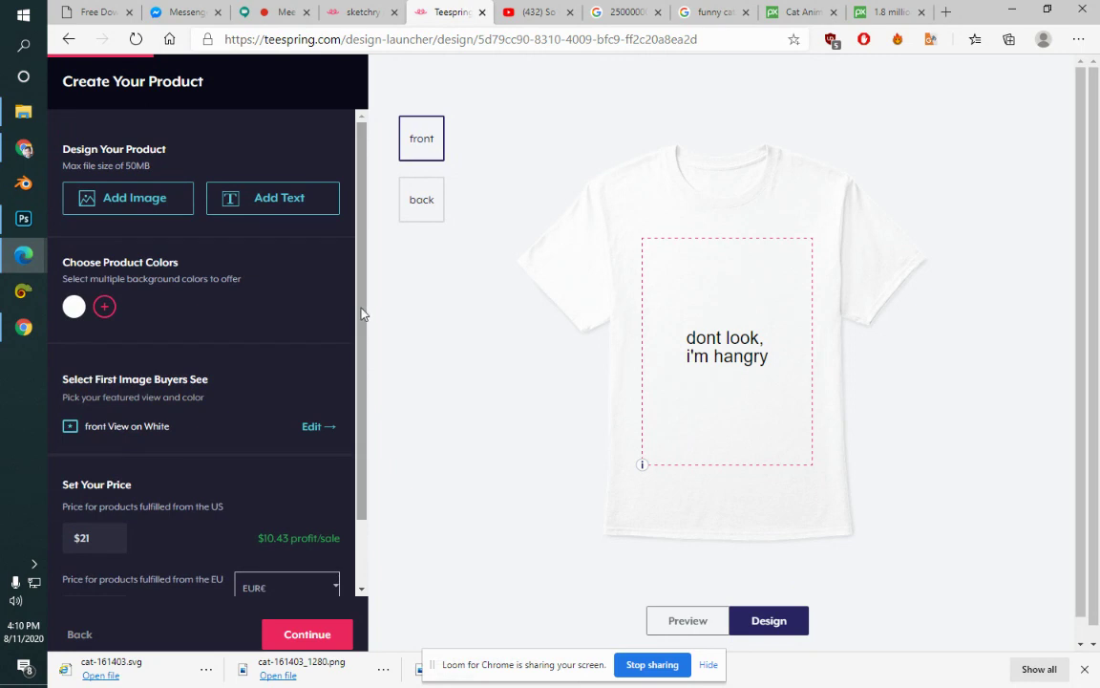
Step: Search Pixabay's home page for 'cat'
left_click(807, 12)
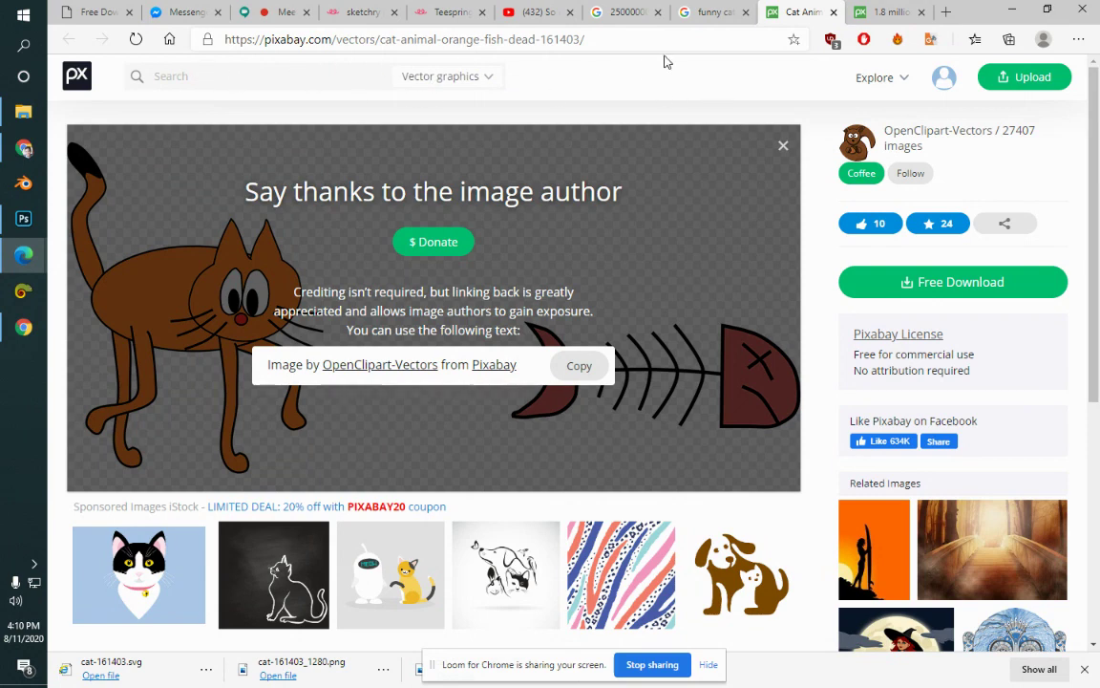
key("ctrl+Tab")
left_click(418, 352)
type("cat")
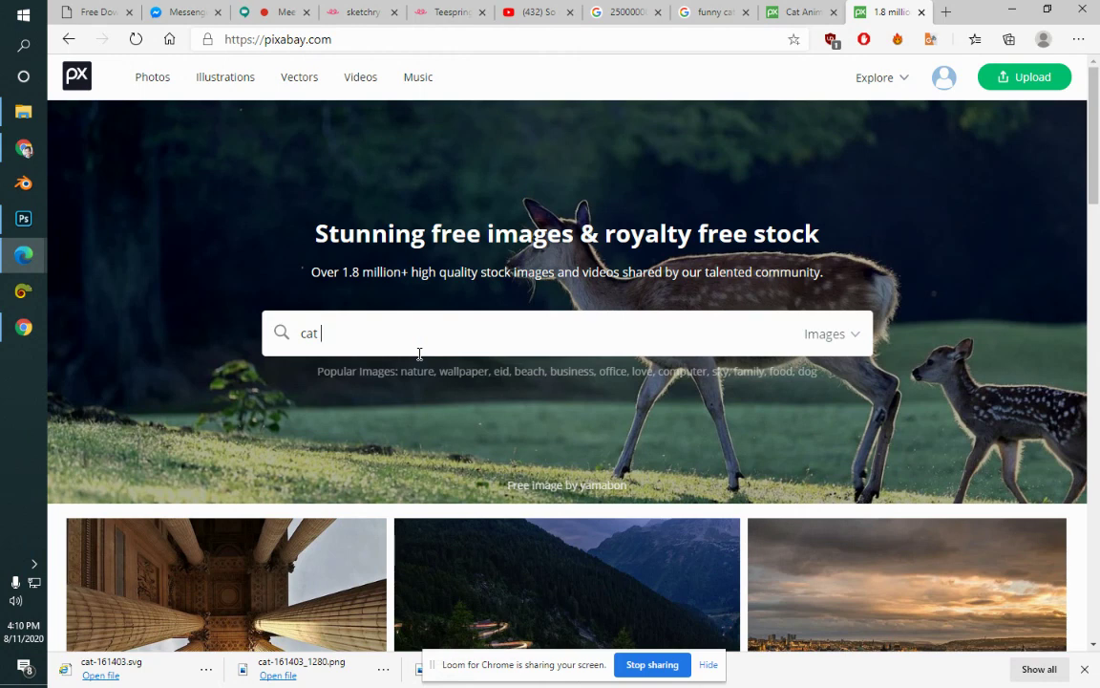
key("Return")
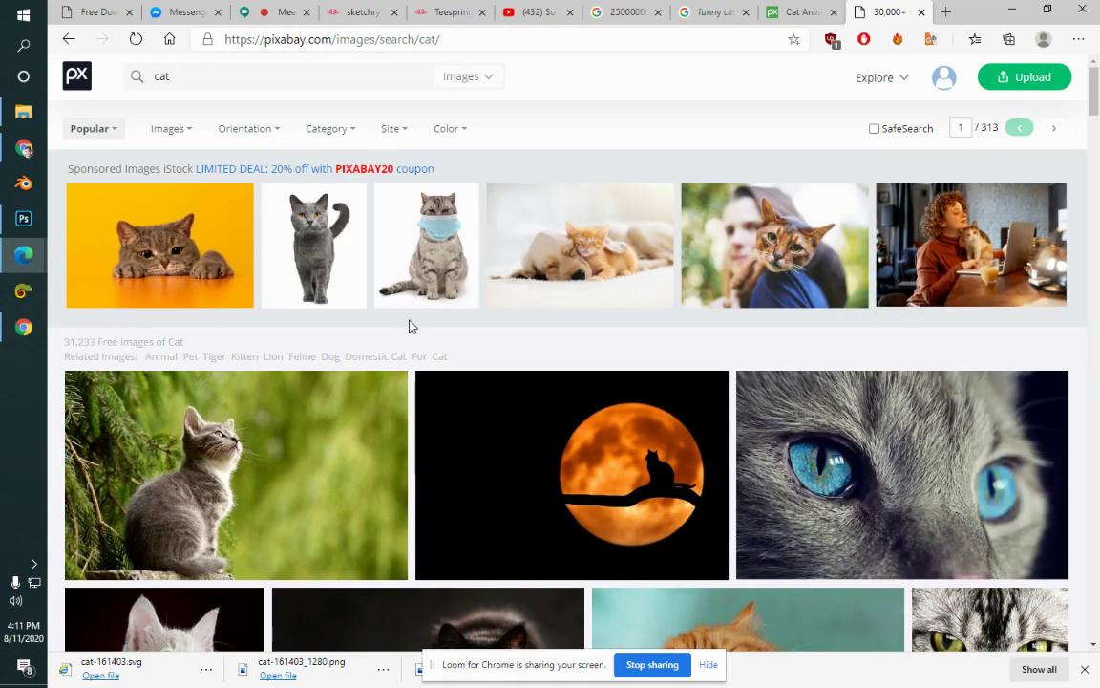
Step: Glance at the Teespring design, then come back to scroll the Pixabay cat results
left_click(439, 8)
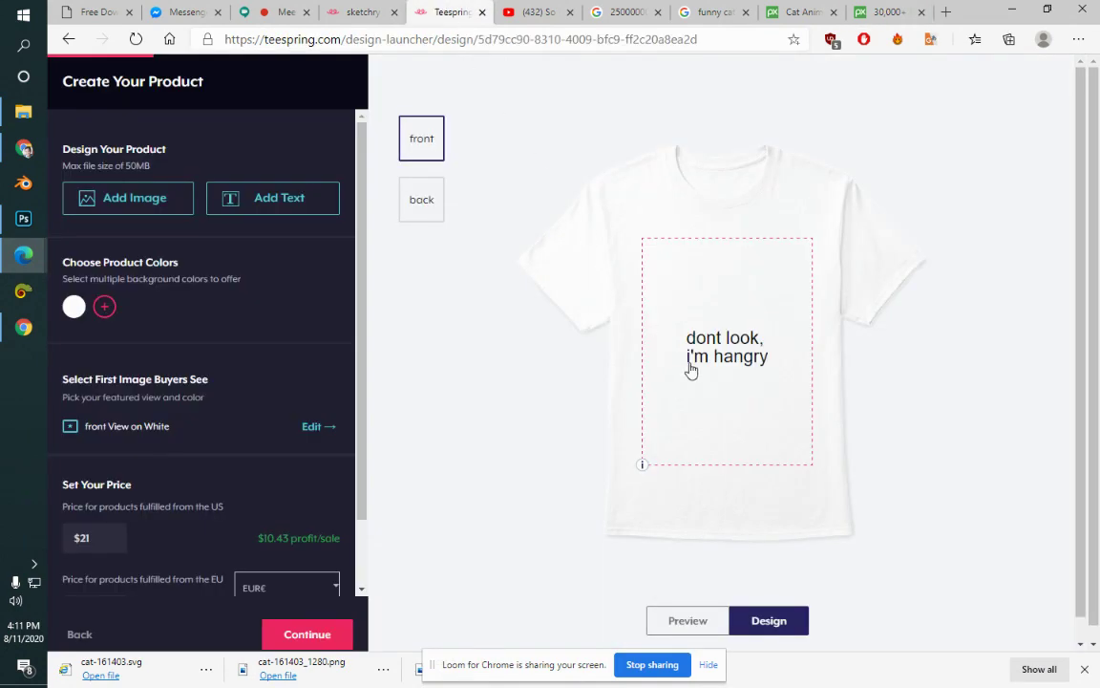
left_click(886, 12)
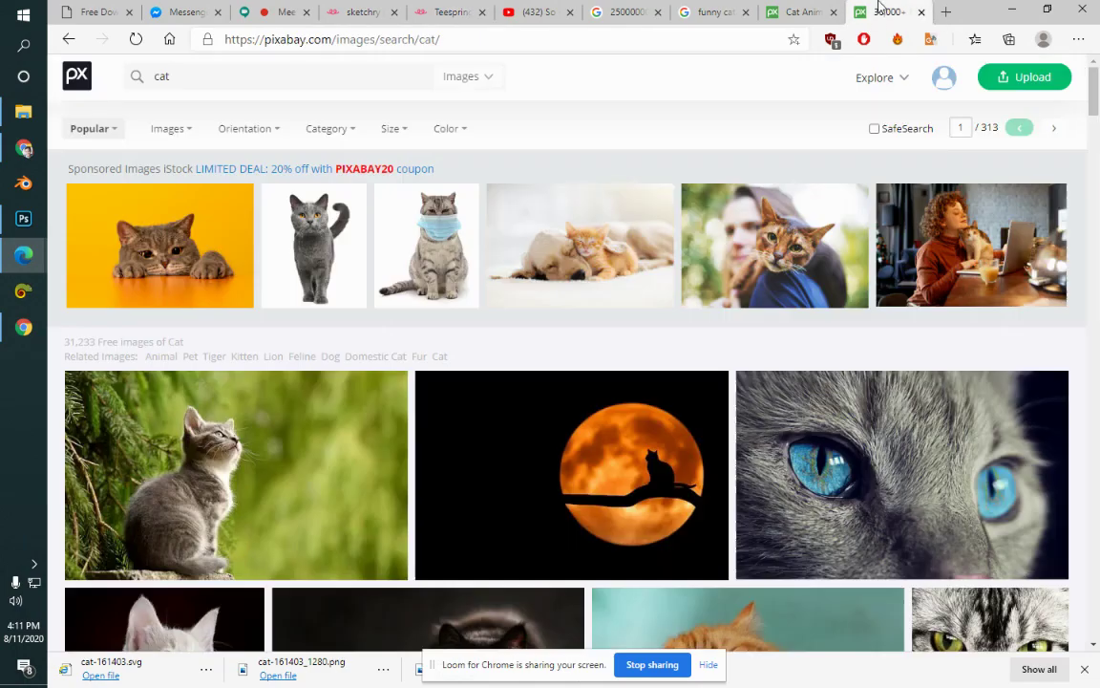
scroll(1097, 115, "down", 2)
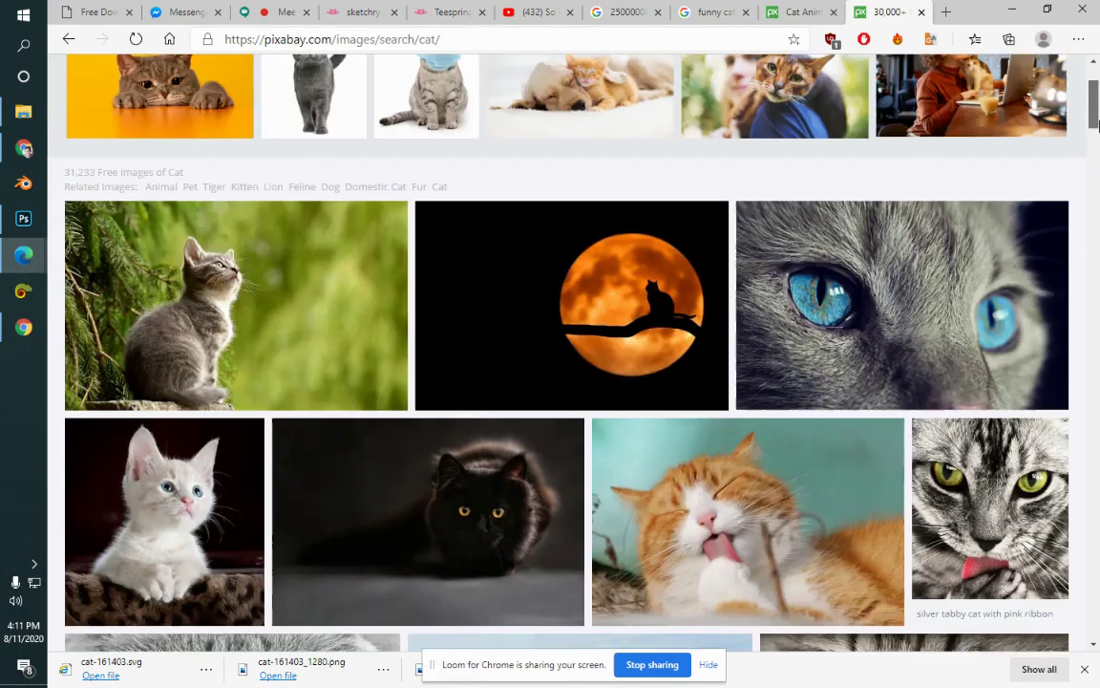
scroll(1097, 115, "down", 1)
scroll(1096, 115, "up", 3)
Step: Search YouTube for 'motivational speech'
left_click(535, 12)
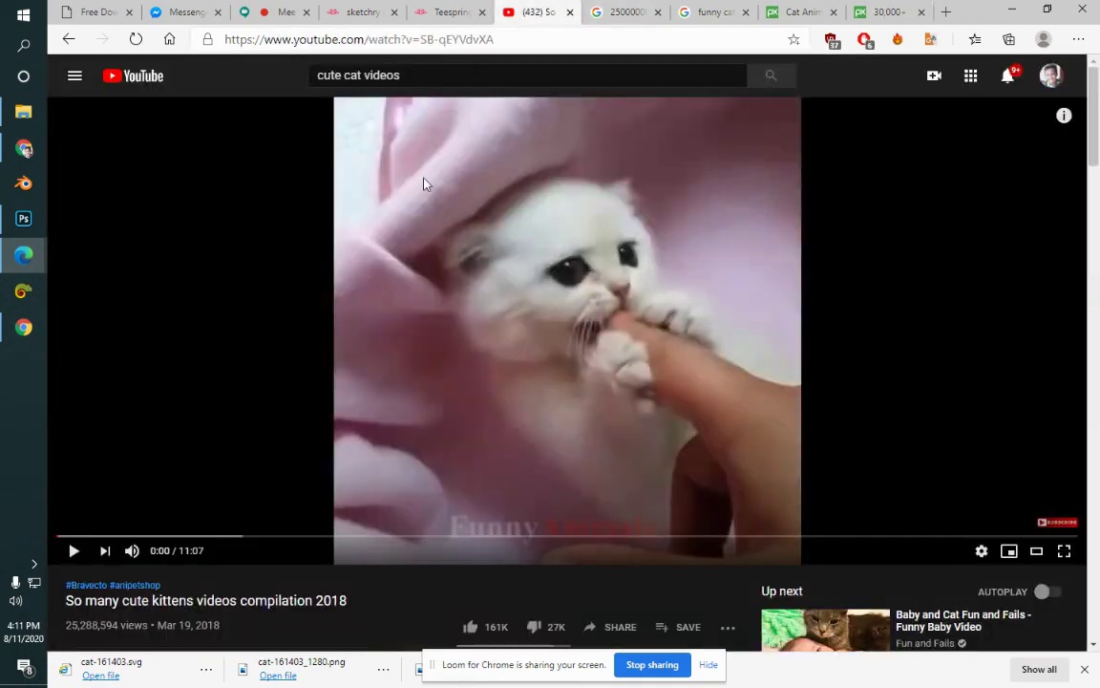
double_click(421, 74)
triple_click(421, 75)
type("m")
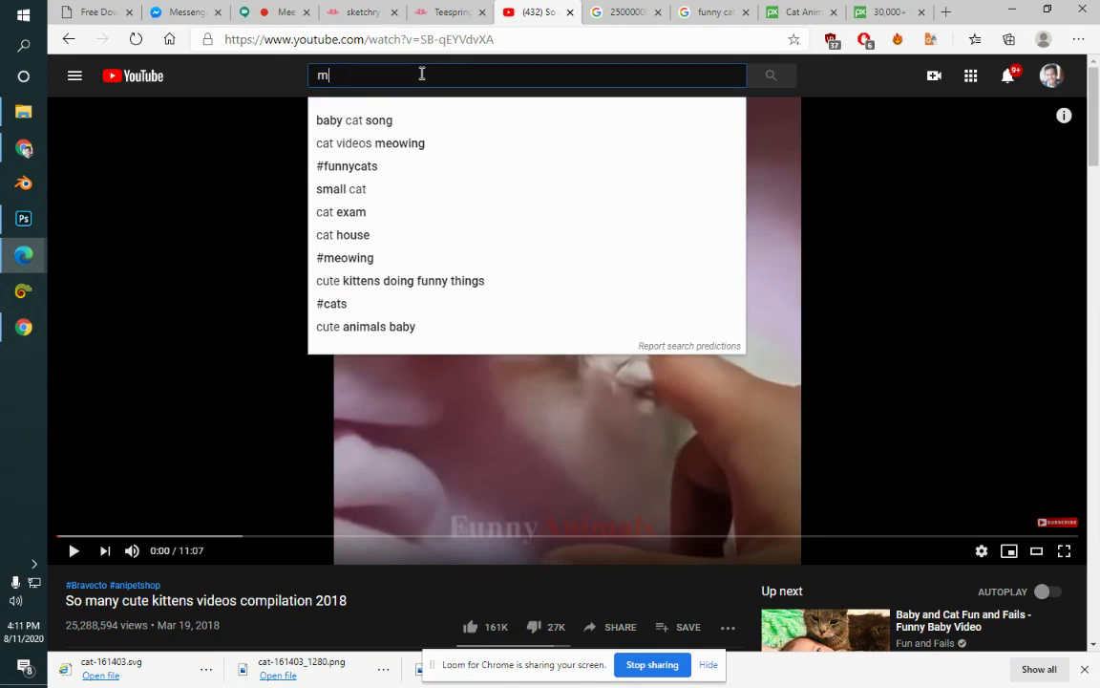
type("otivaitonal")
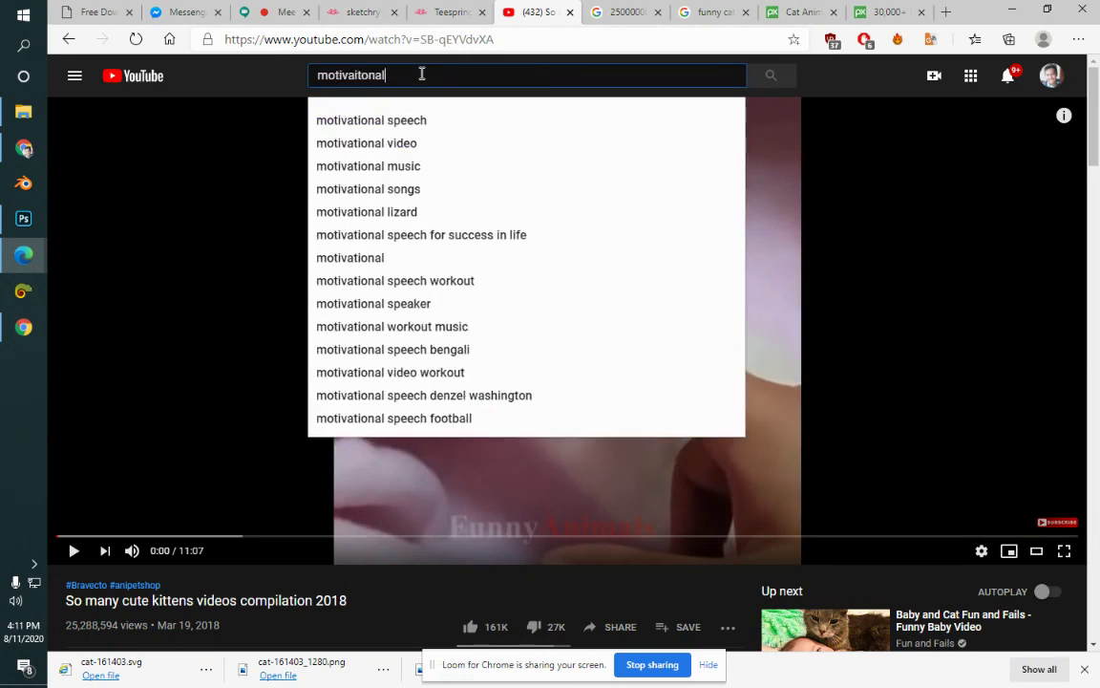
key("Down")
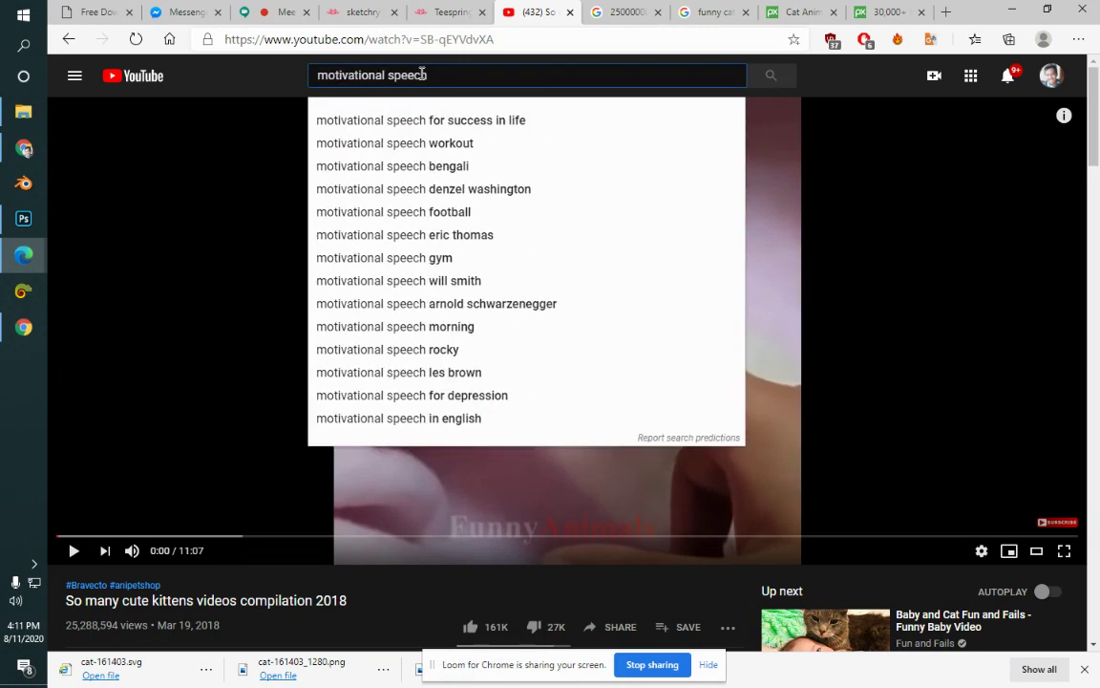
key("Return")
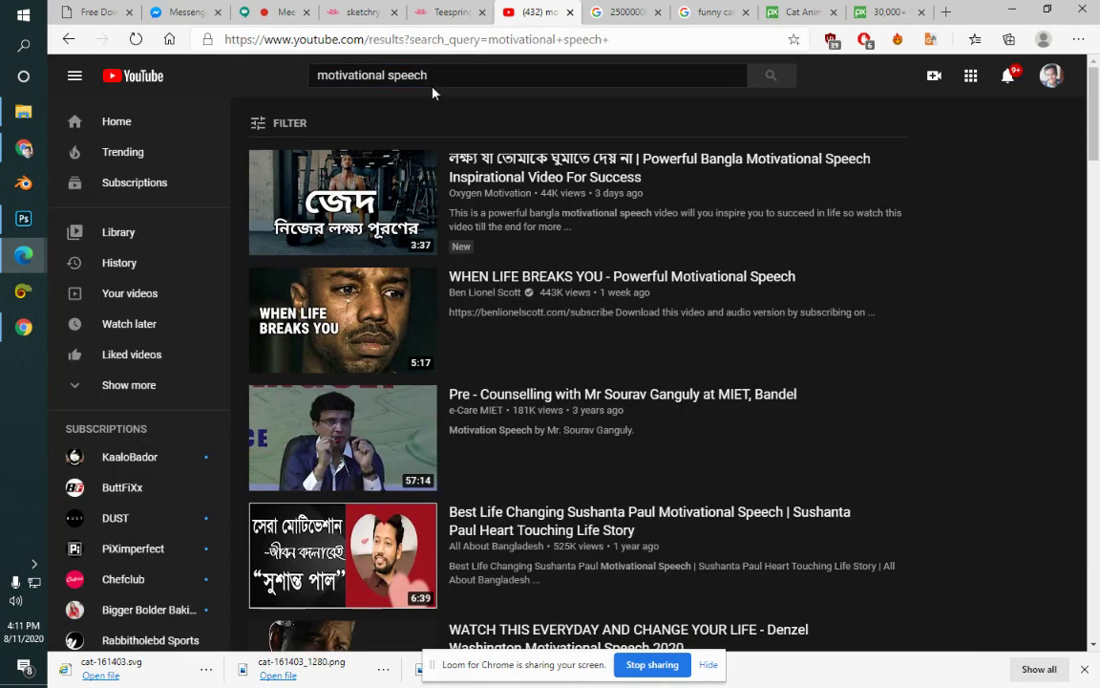
Step: Refine the search to 'motivational speech english', then return to the Teespring design
left_click(488, 75)
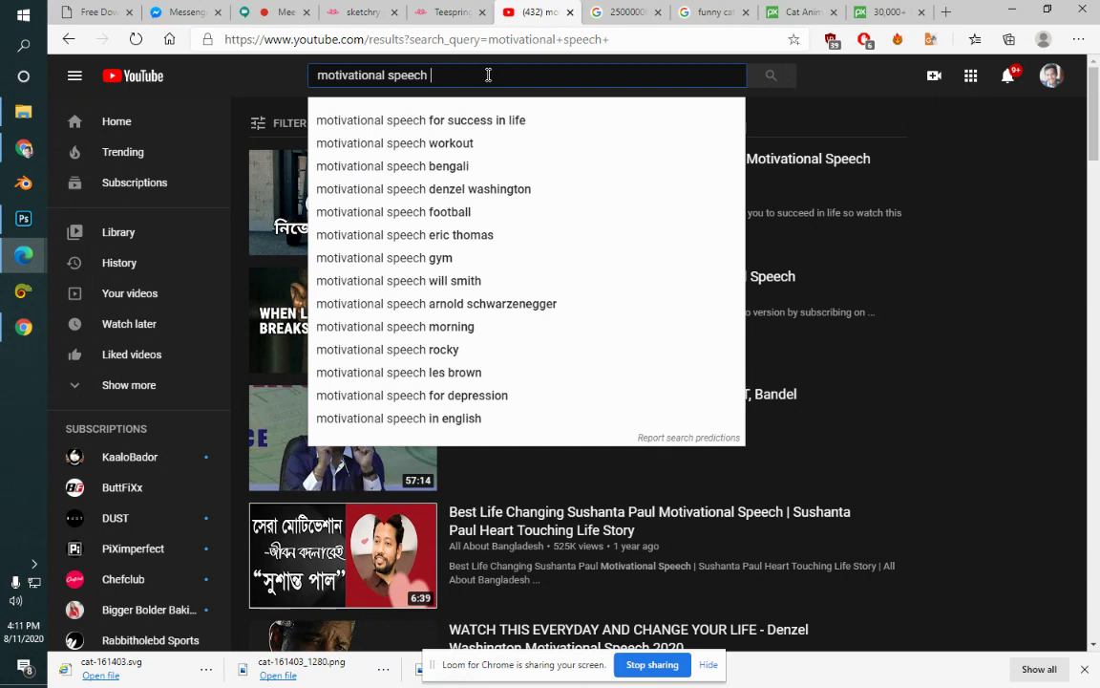
type("n")
key("BackSpace")
type("engl")
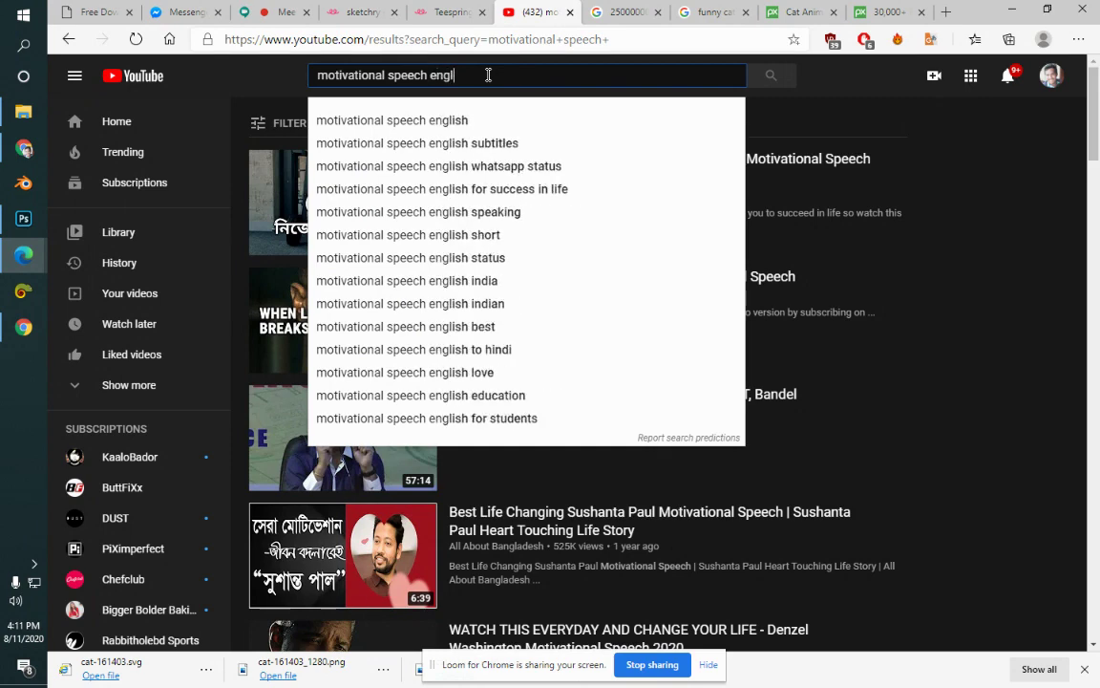
type("ish")
key("Return")
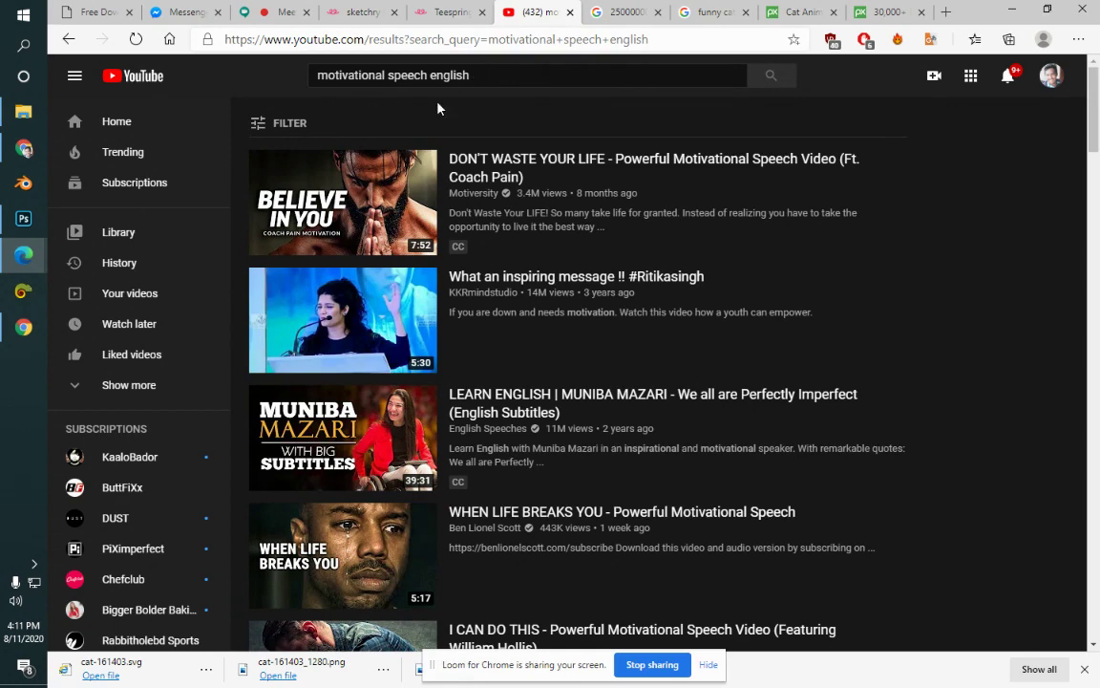
mouse_move(356, 243)
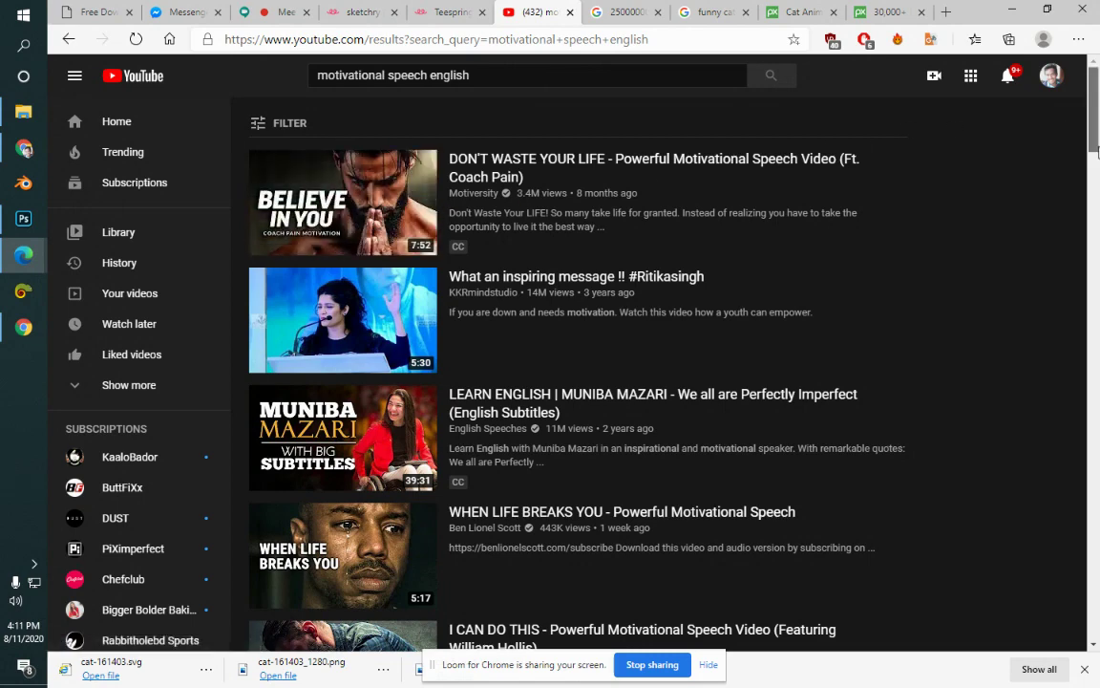
mouse_move(1096, 139)
left_mouse_down()
mouse_move(1097, 148)
mouse_move(1097, 111)
left_mouse_up()
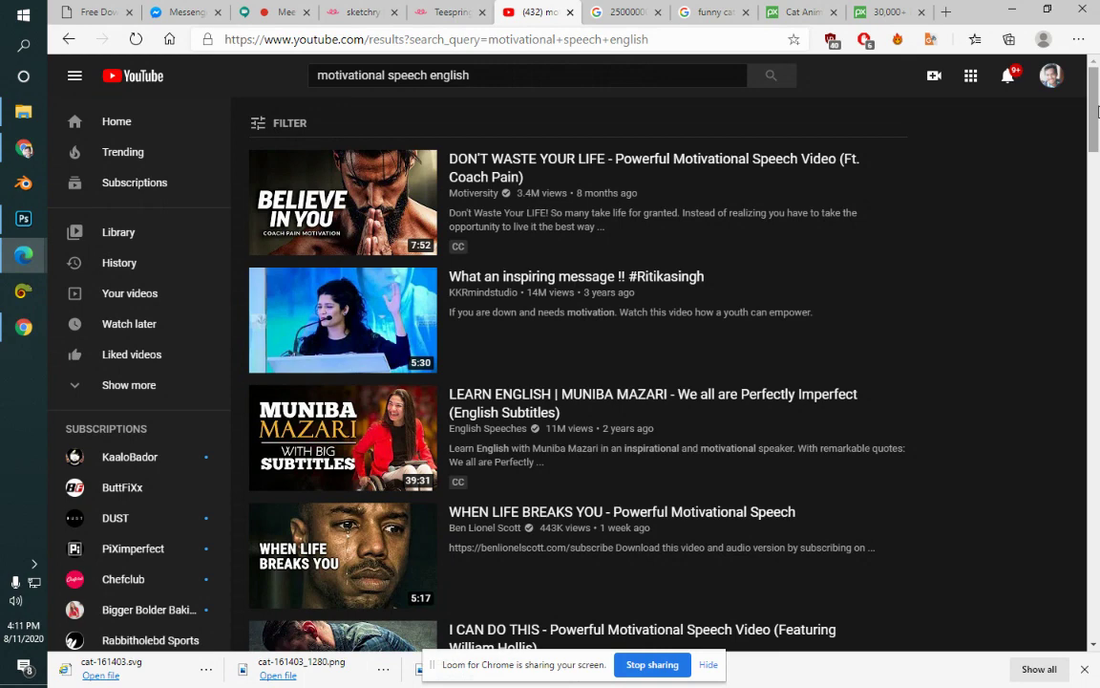
mouse_move(289, 172)
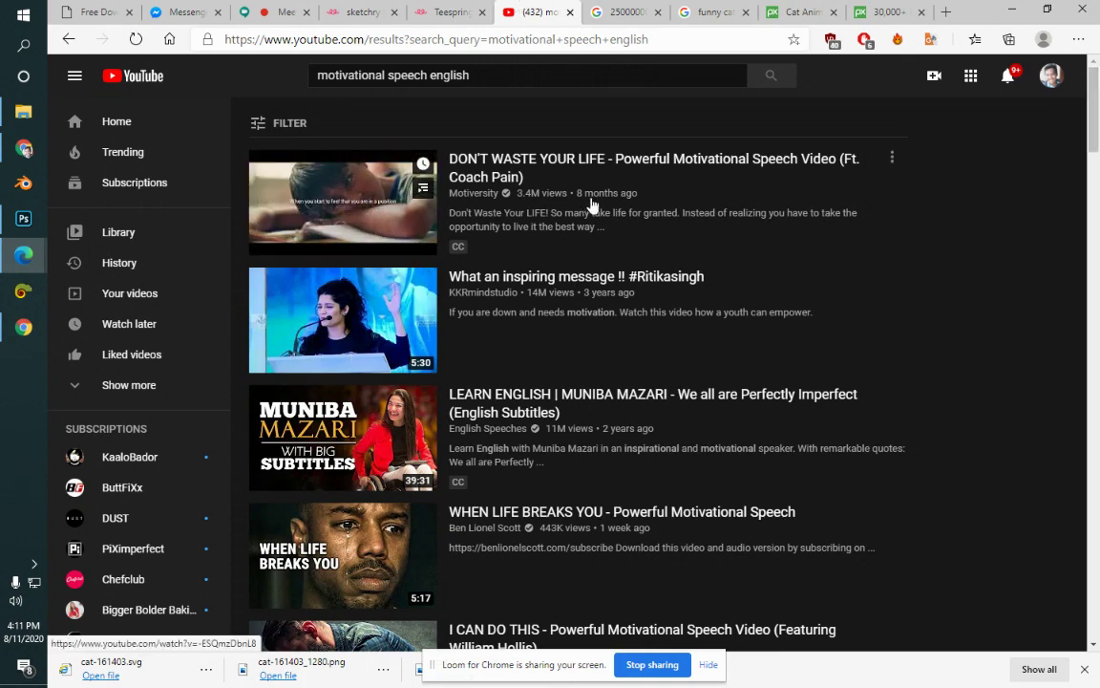
left_click(447, 9)
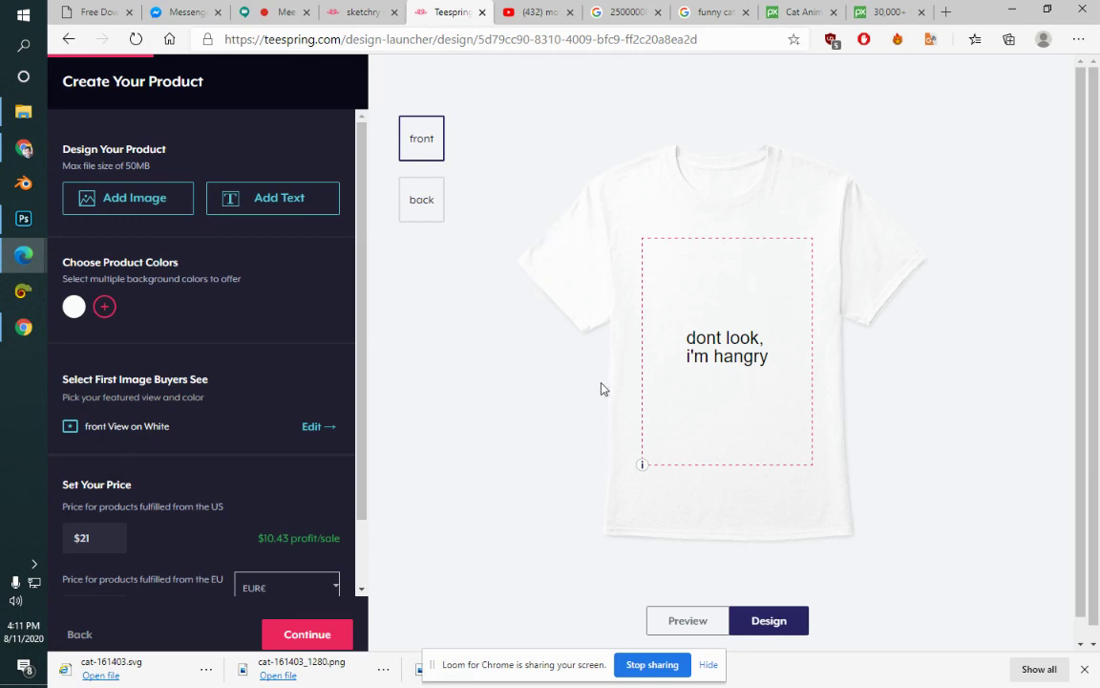
Step: Search Google for 'deadpool' in a new tab, then return to the Teespring shirt design
left_click(611, 9)
left_click(459, 11)
left_click(947, 11)
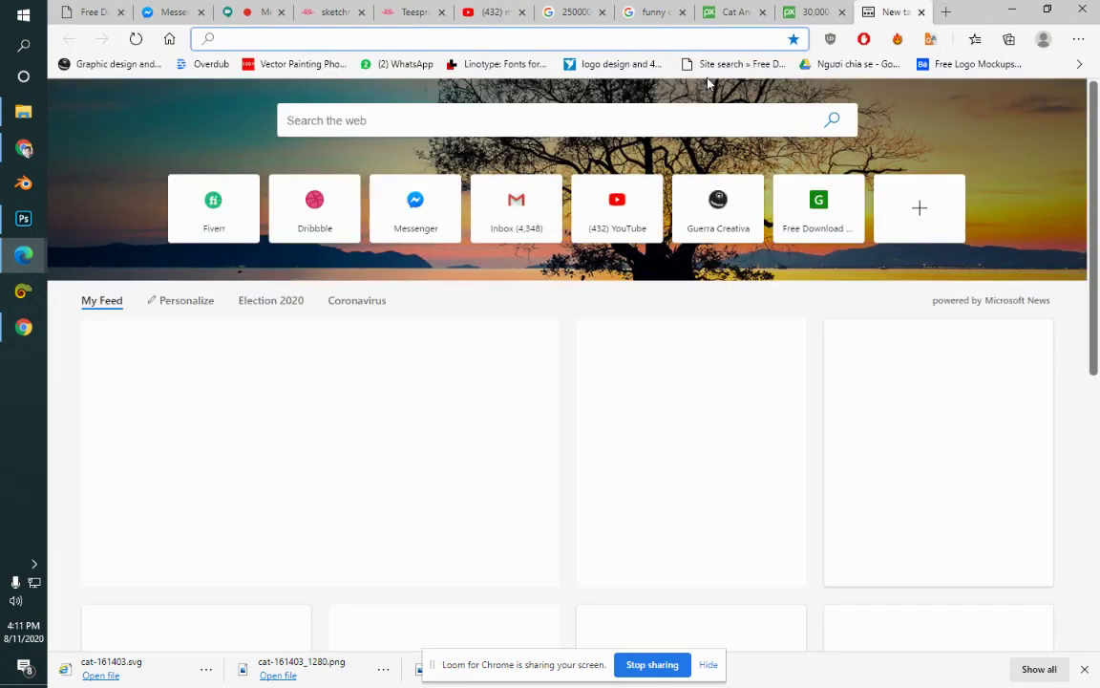
type("deadl")
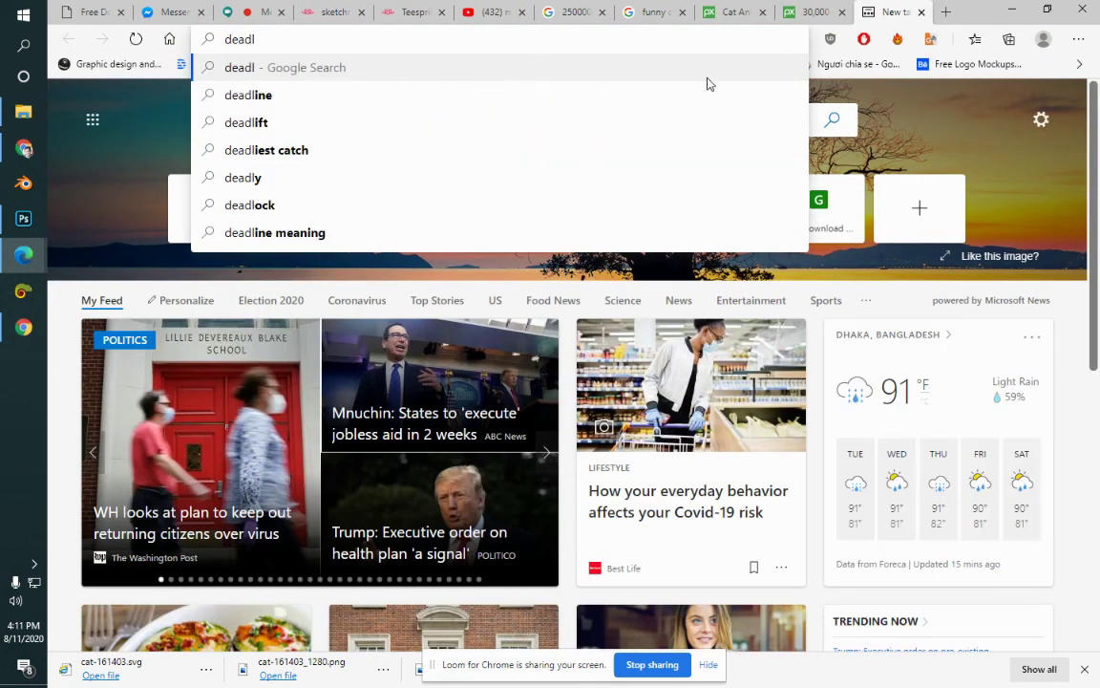
key("BackSpace")
type("pool")
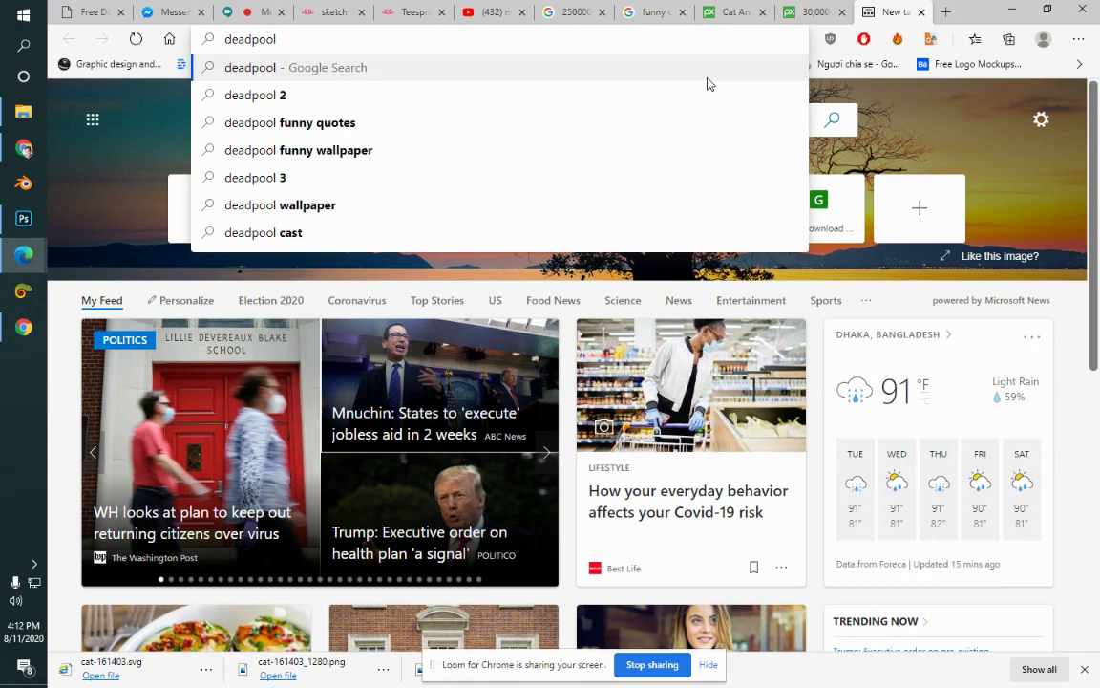
key("Return")
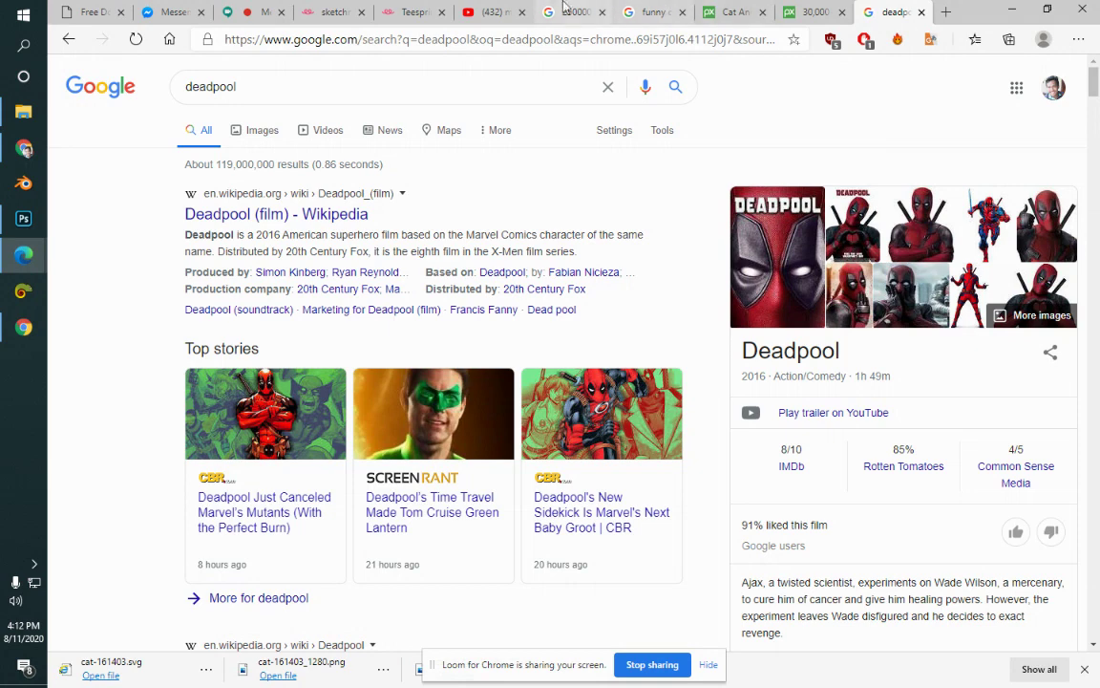
left_click(427, 7)
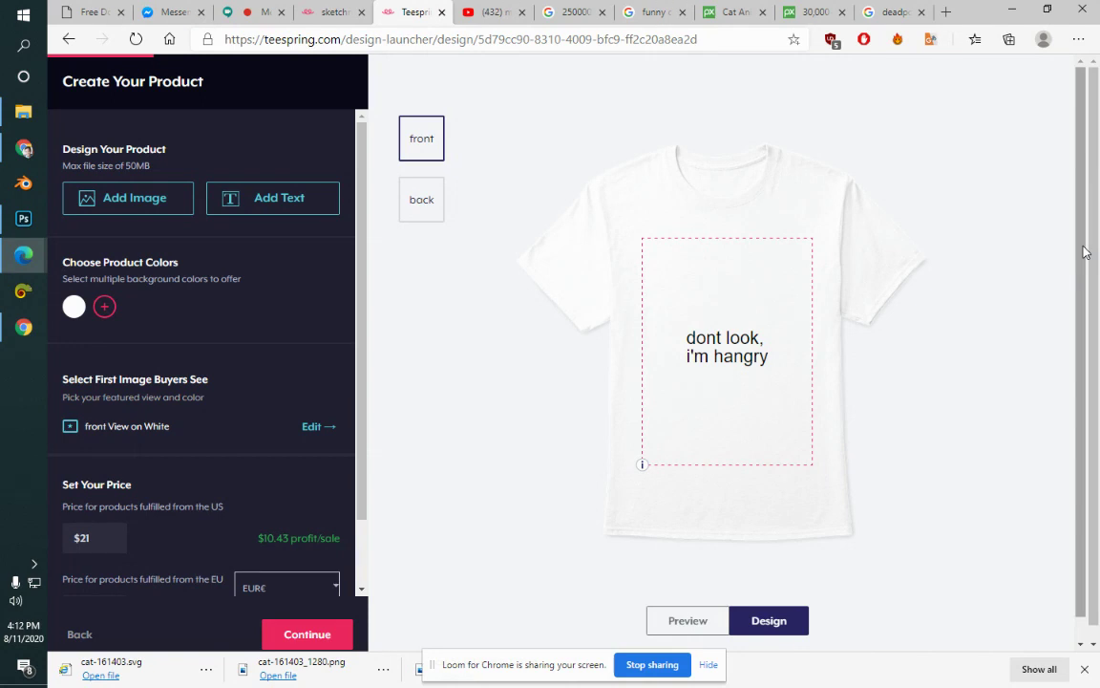
Step: Flip past the YouTube and storefront tabs, then show the Google Images funny cat illustrations
left_click(492, 10)
left_click(418, 7)
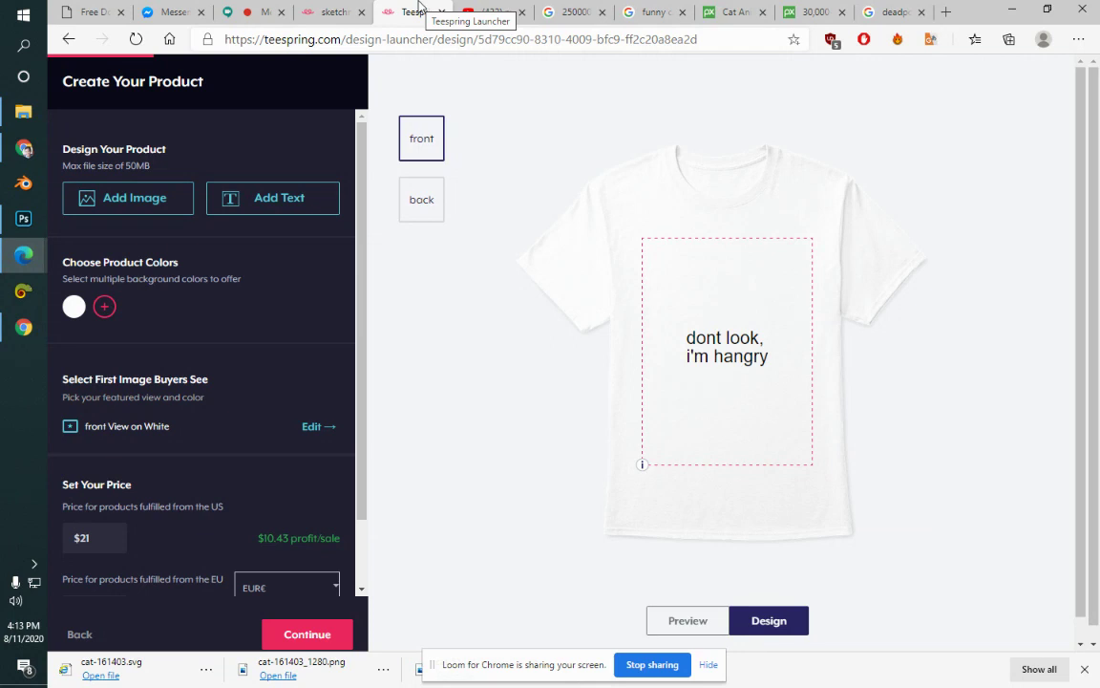
left_click(365, 6)
left_click(415, 8)
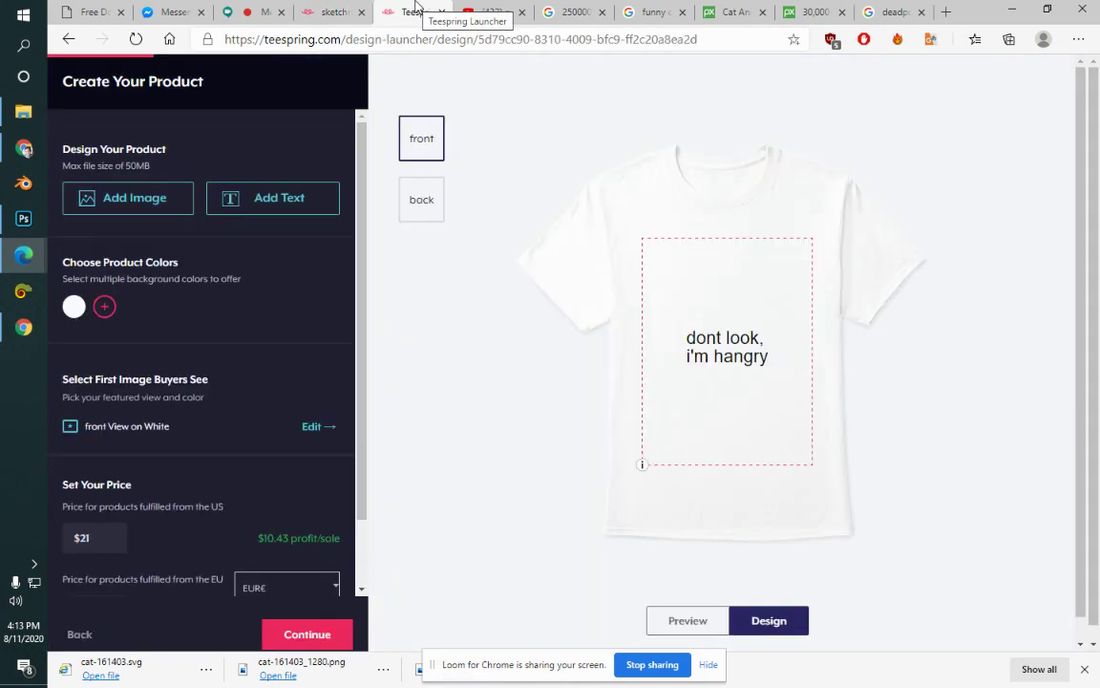
mouse_move(363, 343)
left_mouse_down()
mouse_move(356, 433)
mouse_move(375, 289)
left_mouse_up()
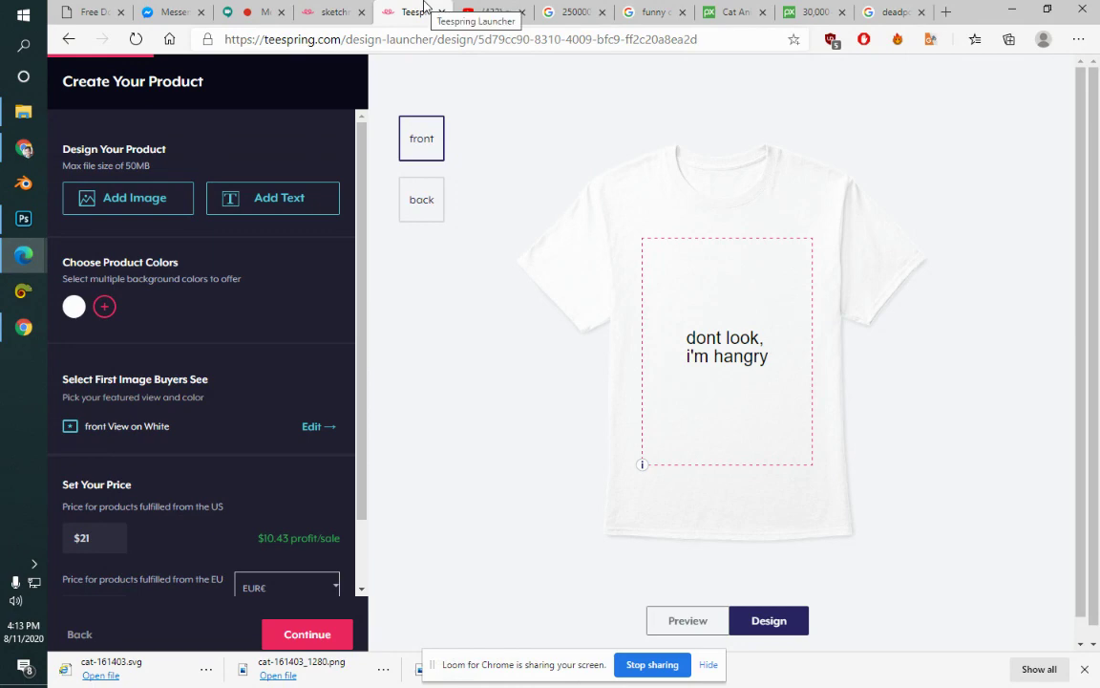
left_click(645, 9)
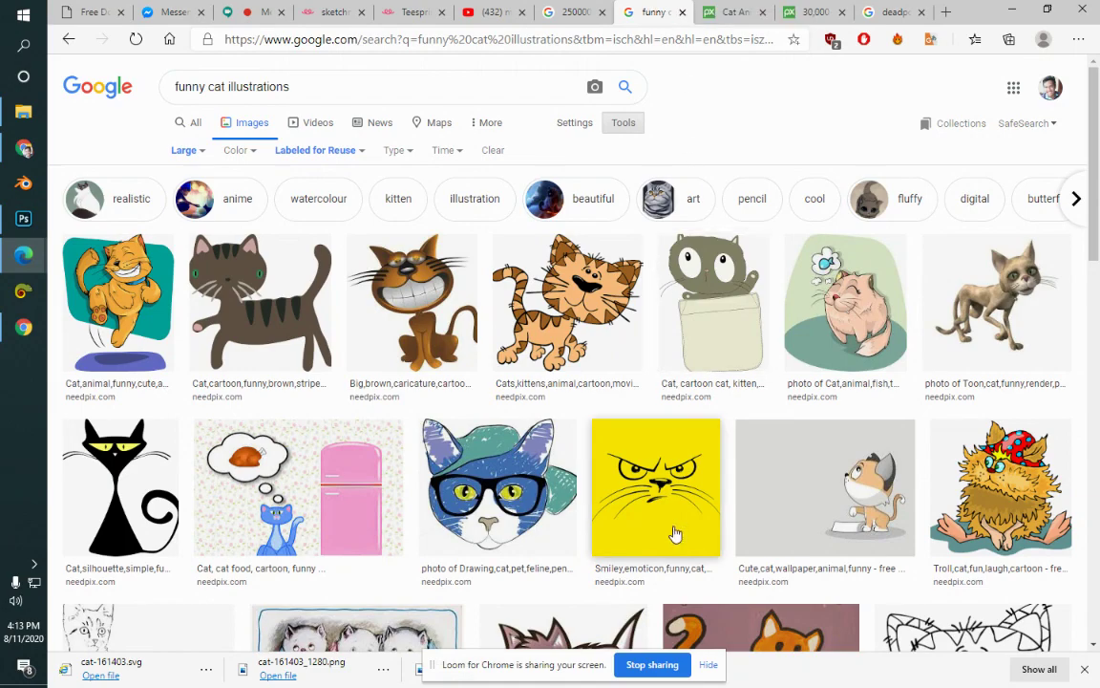
Step: Refine the Pixabay search to 'cat png'
left_click(714, 8)
key("ctrl+Tab")
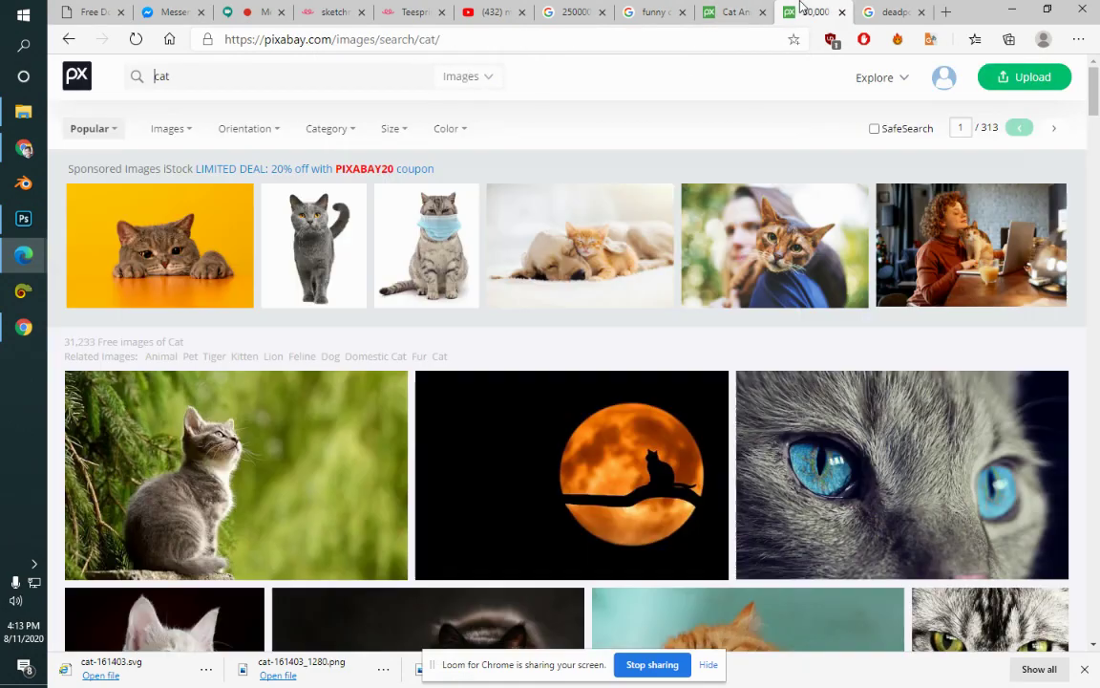
mouse_move(1095, 93)
left_mouse_down()
mouse_move(1099, 202)
mouse_move(1096, 67)
left_mouse_up()
scroll(220, 93, "up", 2)
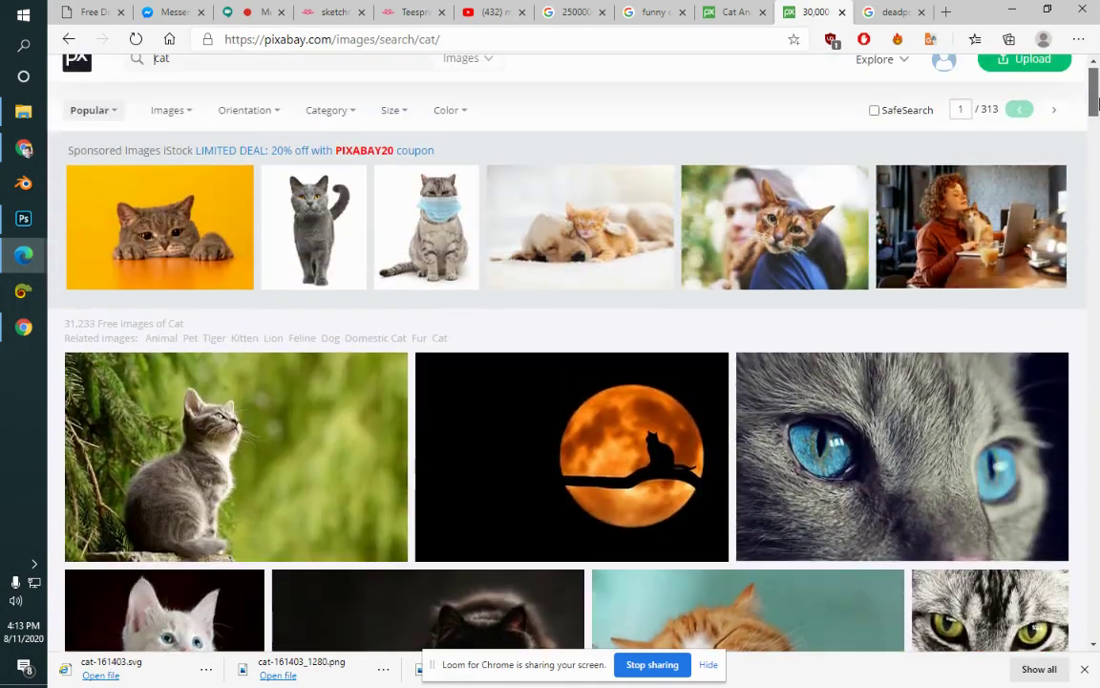
left_click(250, 72)
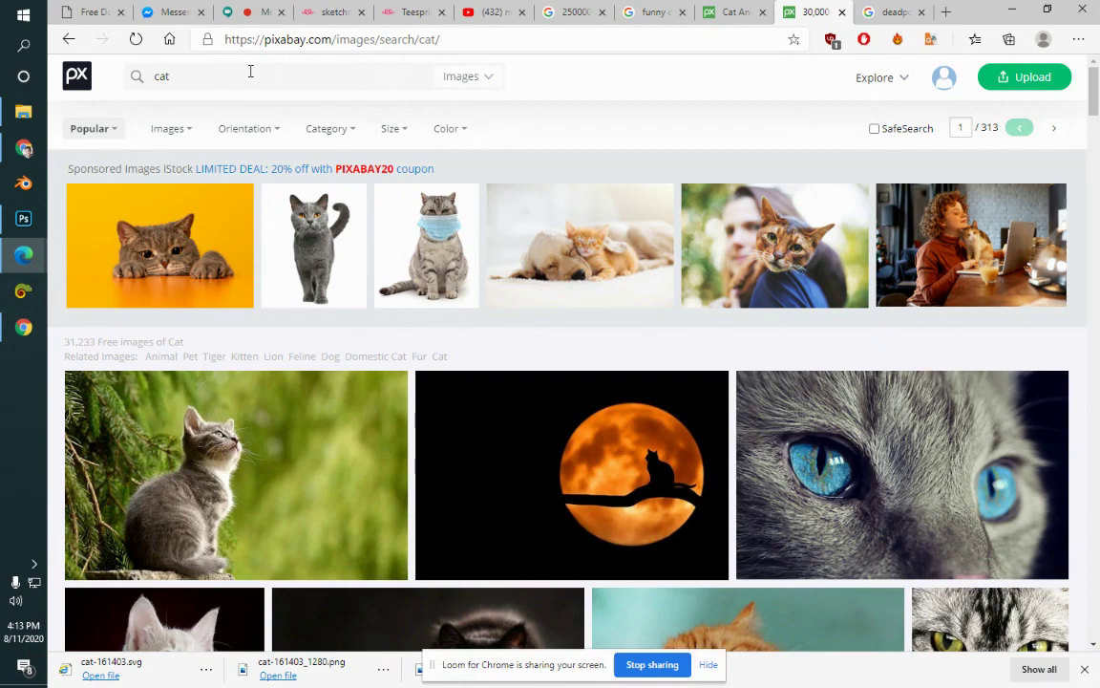
type("png")
key("Return")
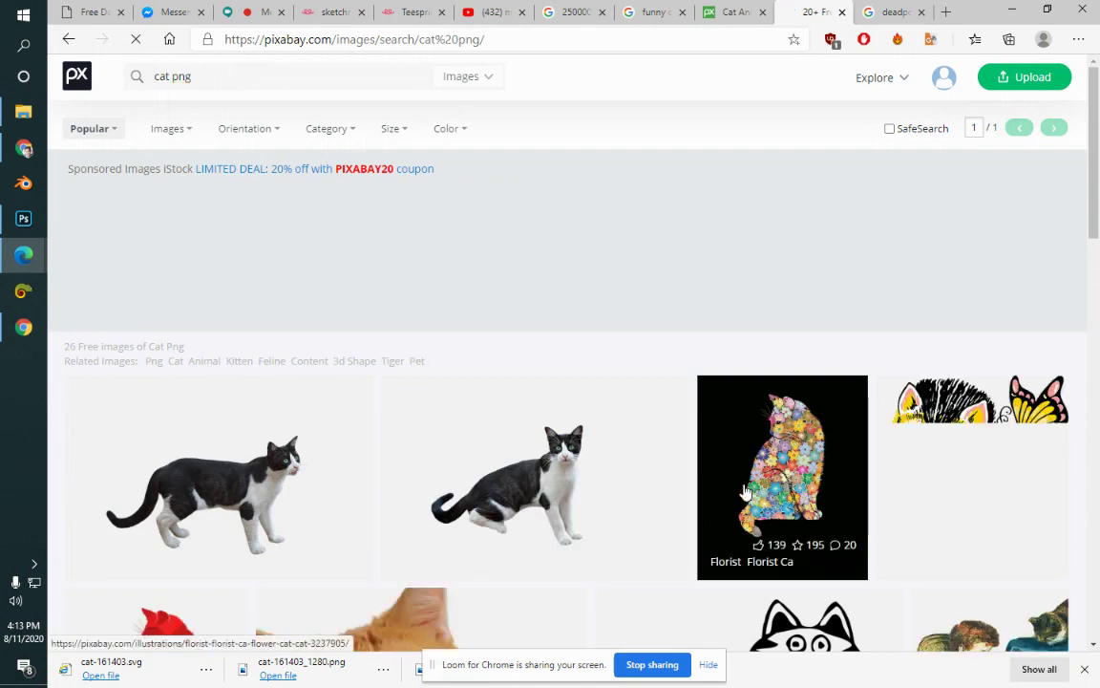
Step: Download the floral cat illustration at 4500×5400, then return to Teespring
left_click(844, 552)
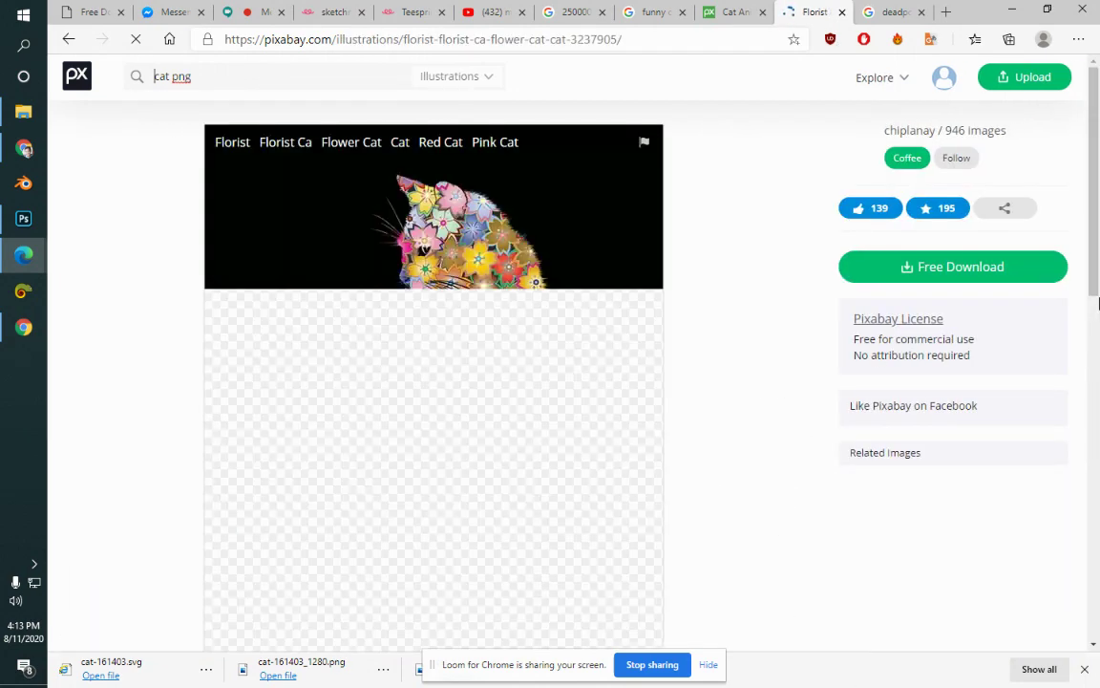
left_click_drag(1096, 125, 1097, 300)
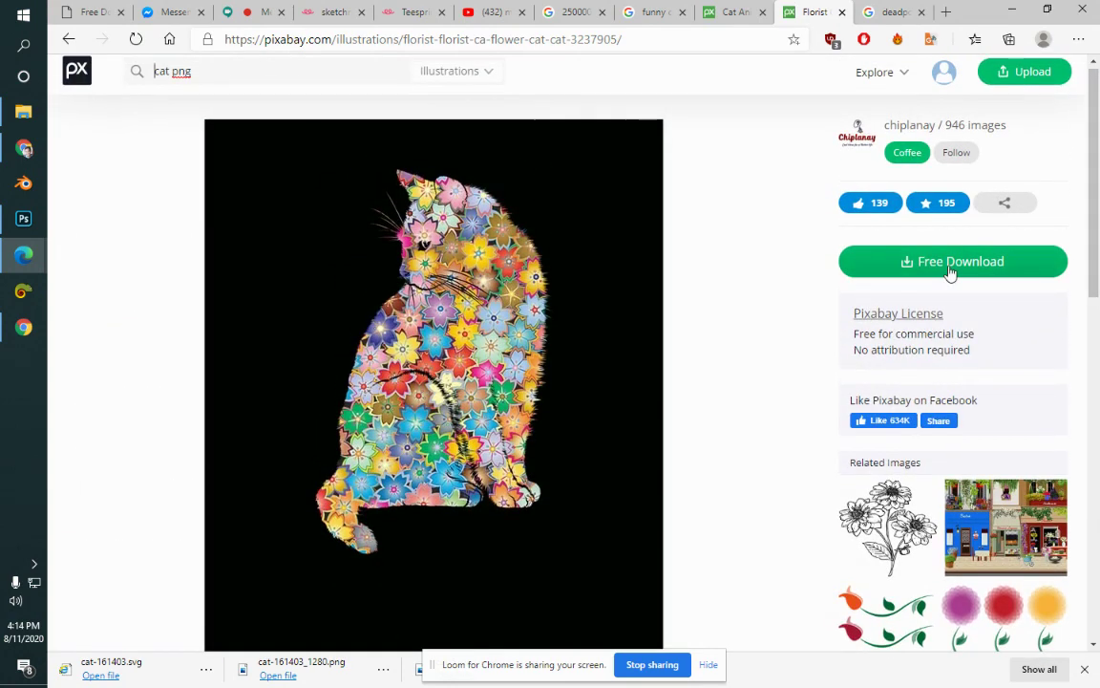
left_click(950, 271)
left_click(918, 376)
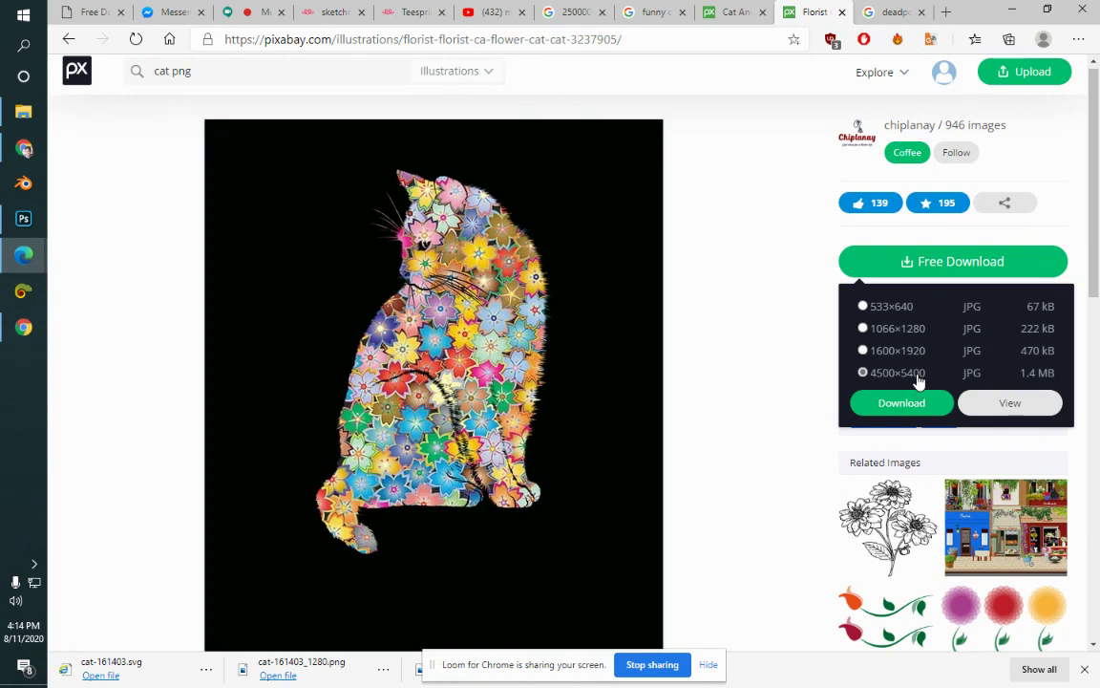
left_click(901, 403)
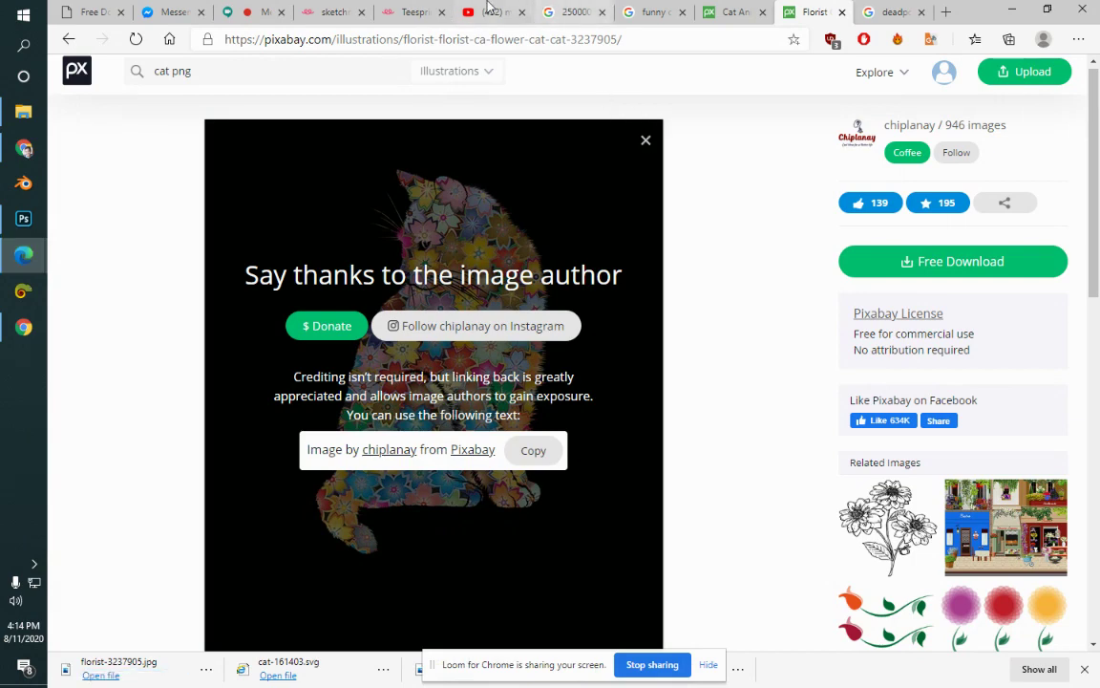
left_click(435, 9)
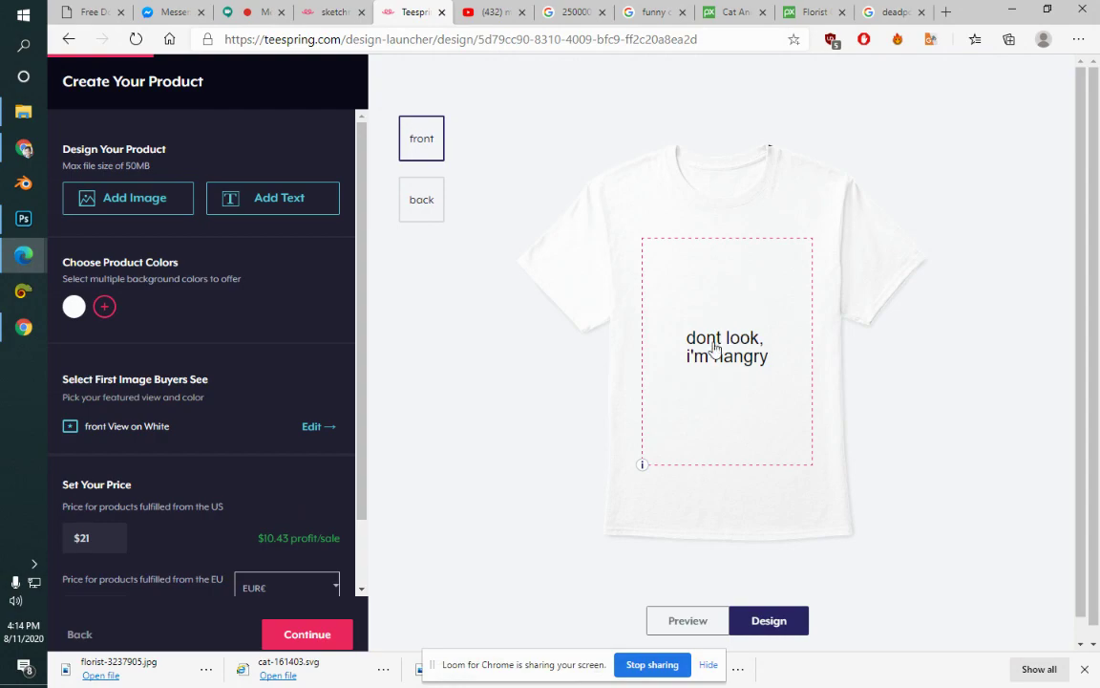
Step: Upload florist-3237905.jpg to the shirt front and drag it to the print area's bottom
left_click(119, 206)
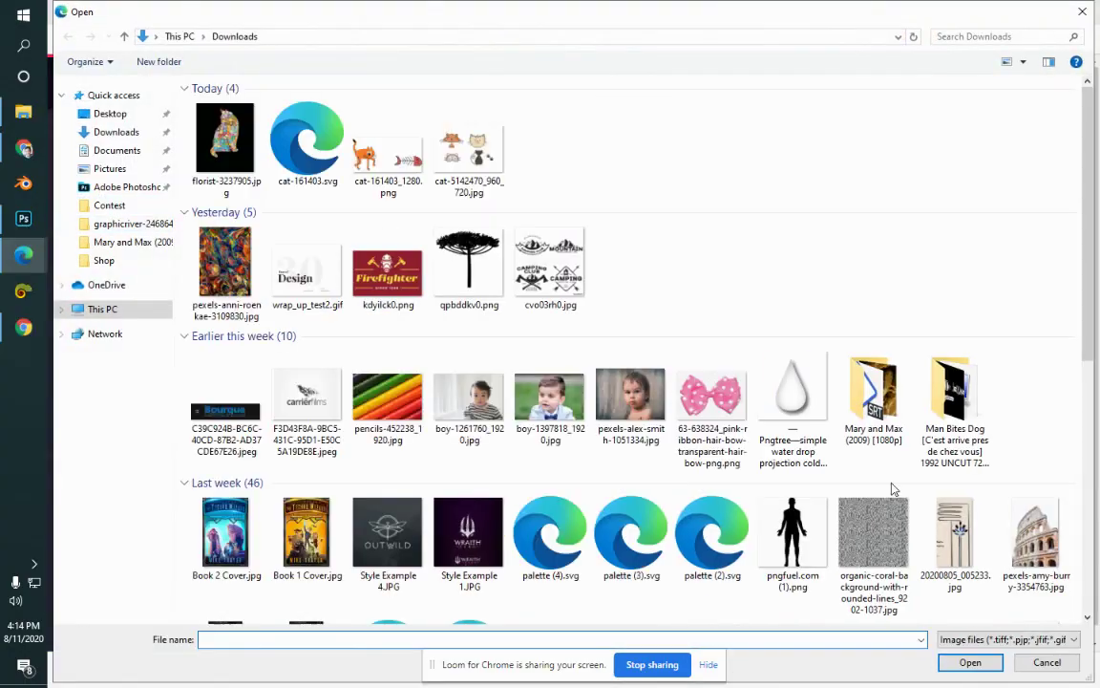
left_click(226, 138)
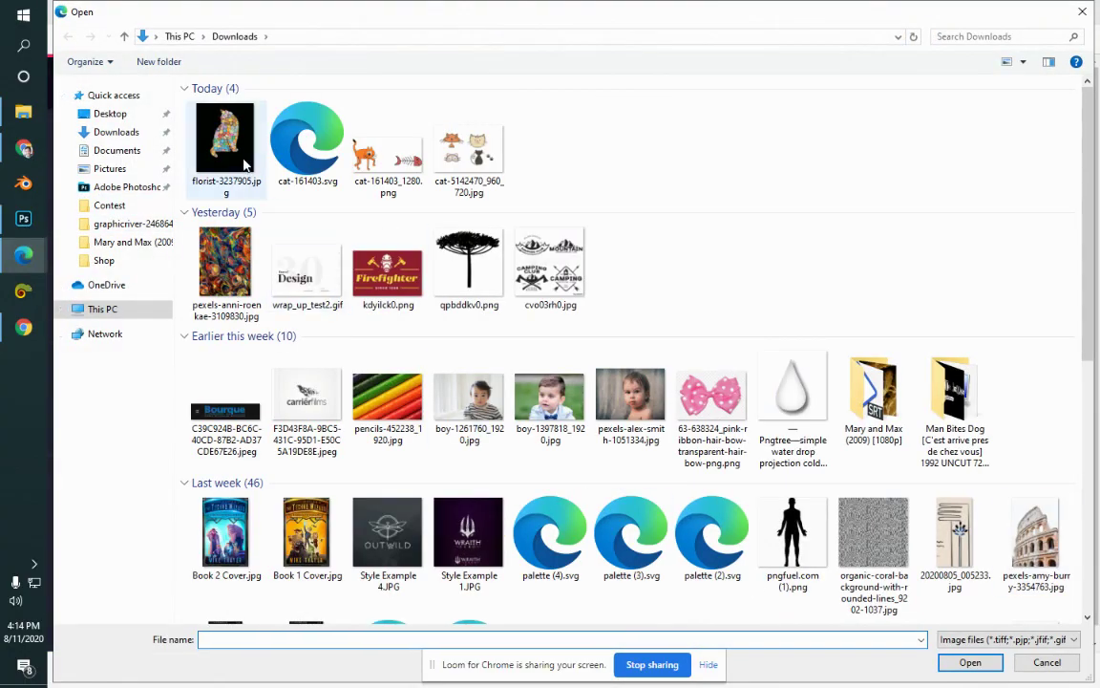
left_click(984, 664)
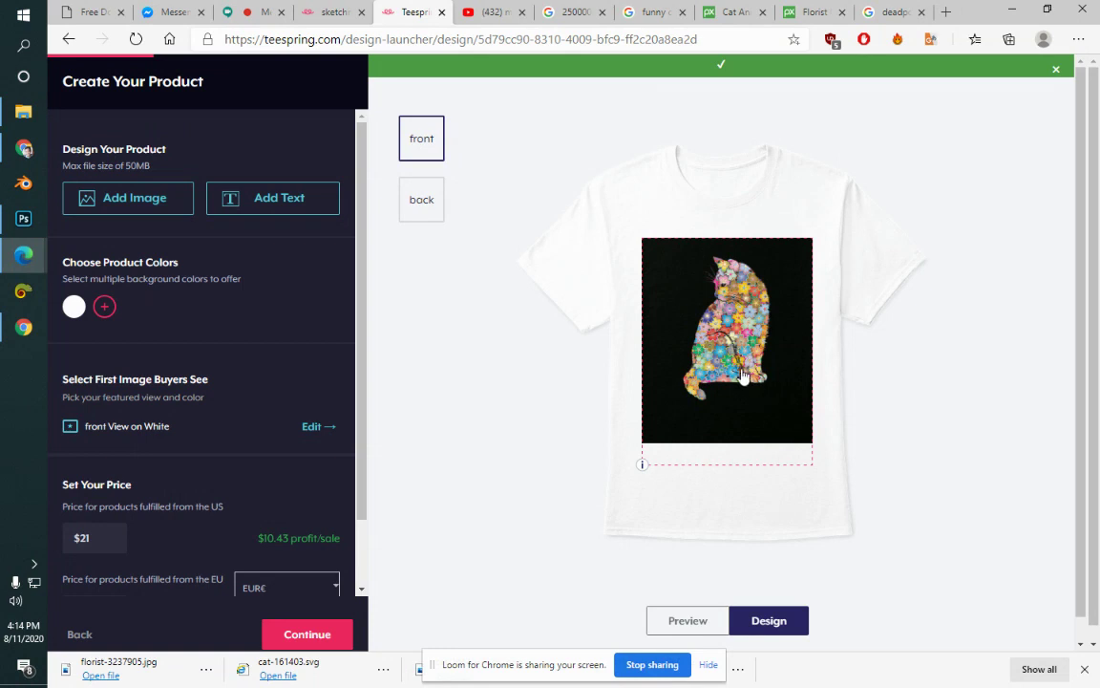
left_click_drag(773, 507, 712, 564)
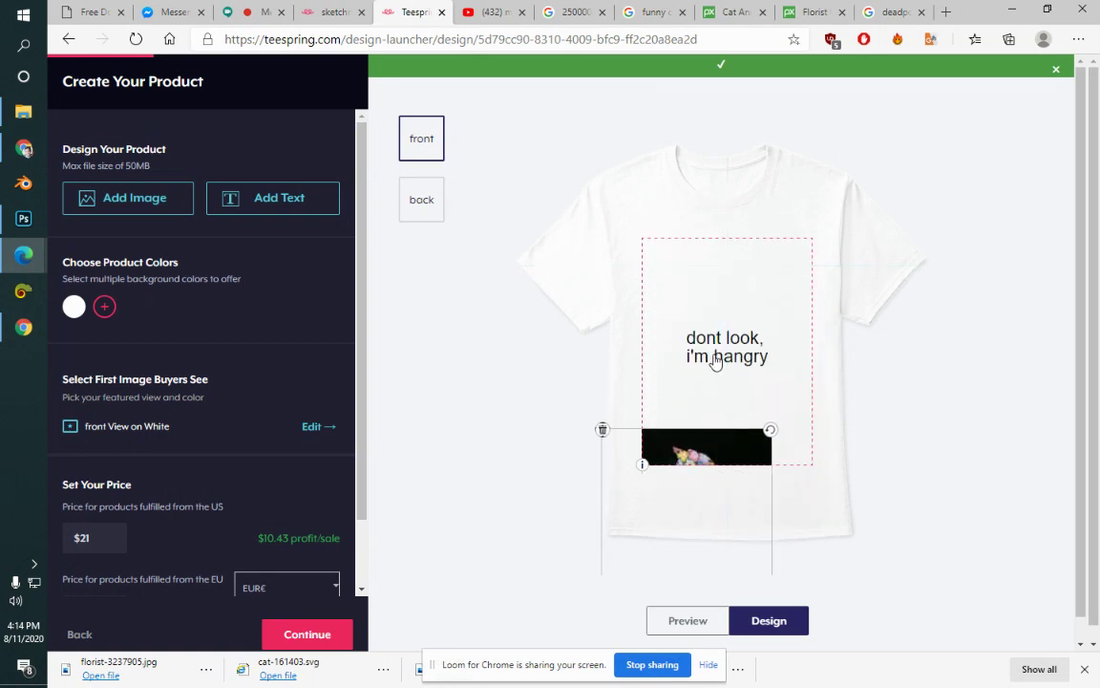
Step: Delete the empty text box from the shirt design
double_click(731, 356)
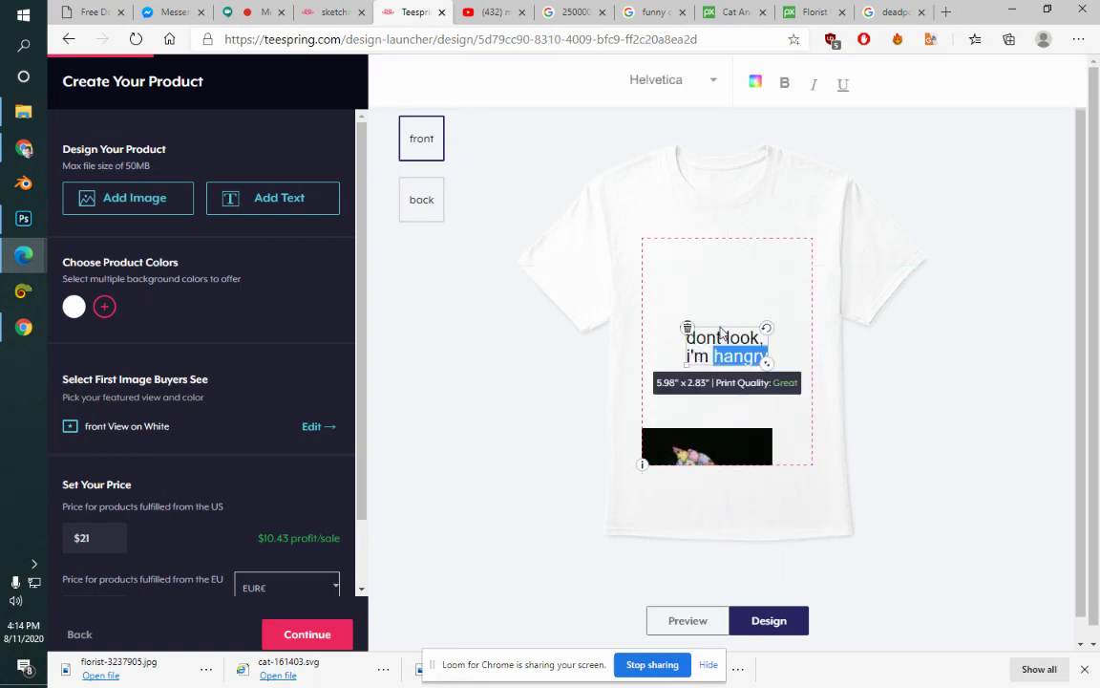
left_click(722, 342)
left_click(690, 331)
key("Delete")
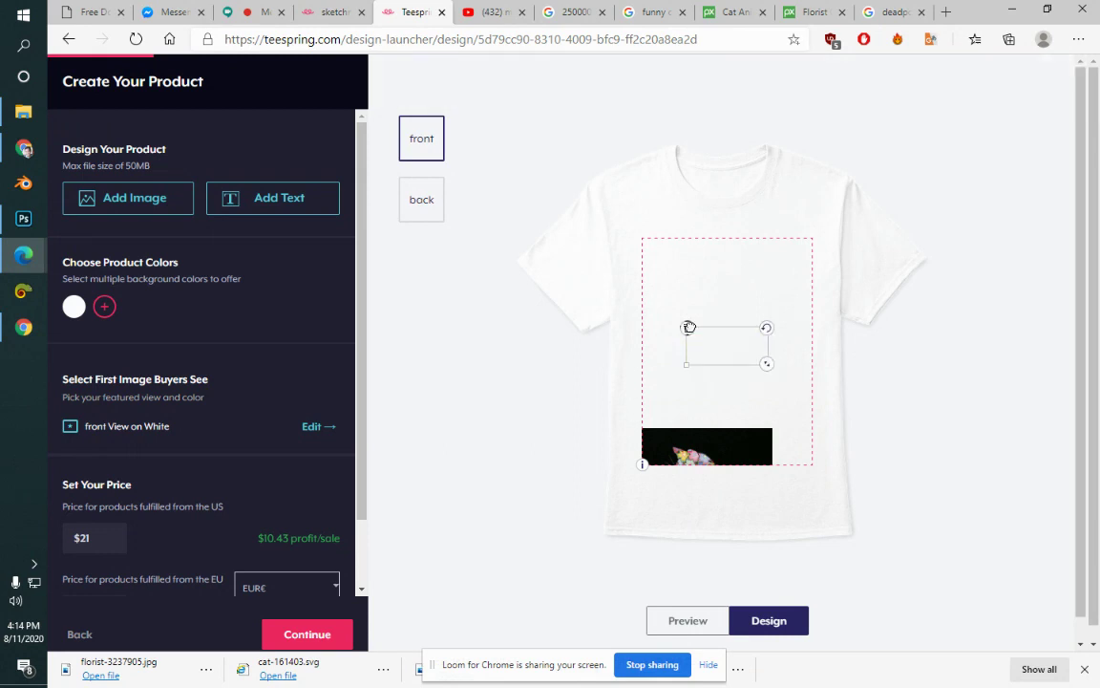
Step: Move the cat image to the top of the print area, shrink it, and continue
left_click_drag(741, 427, 750, 418)
left_click_drag(782, 358, 759, 348)
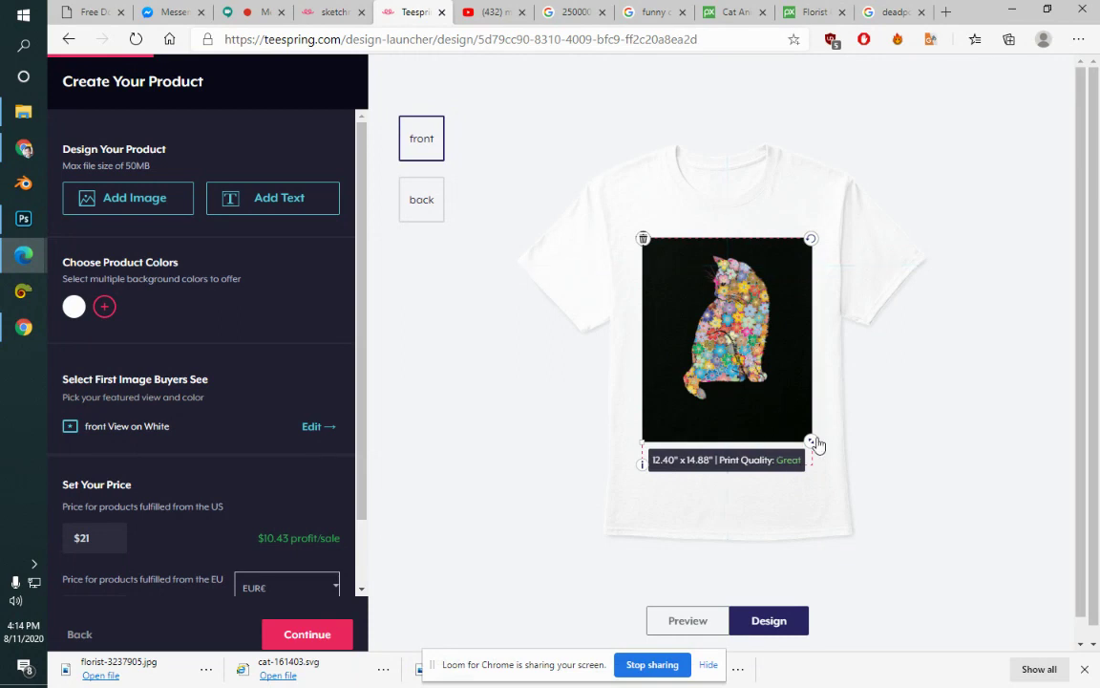
mouse_move(812, 442)
left_mouse_down()
mouse_move(807, 397)
mouse_move(775, 361)
left_mouse_up()
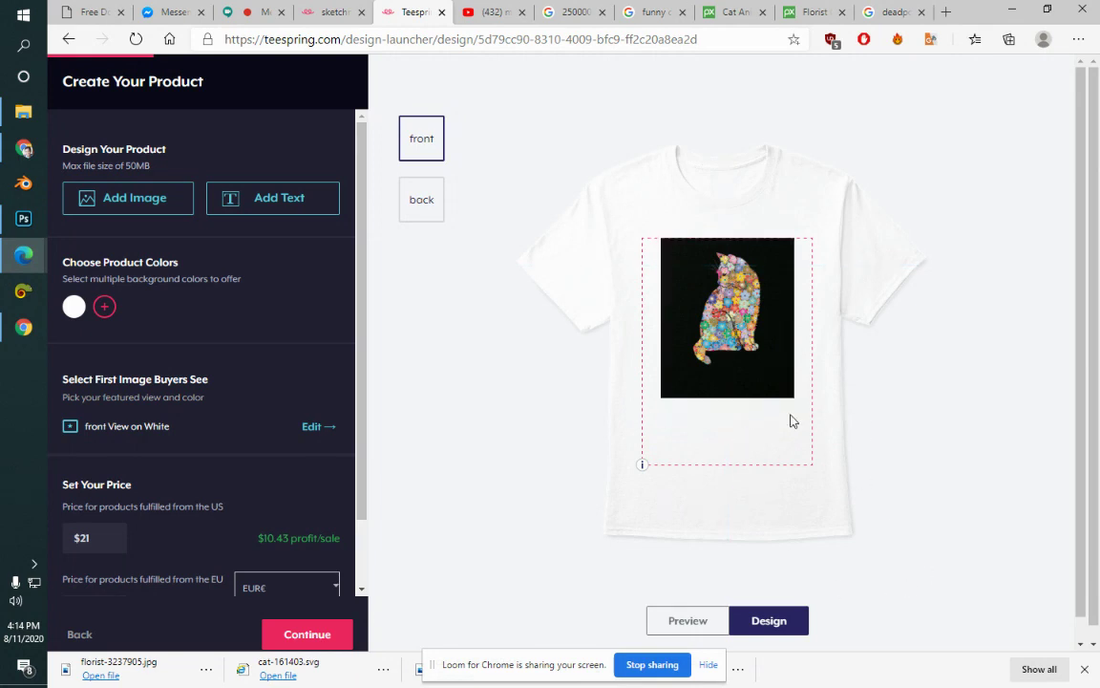
left_click(313, 650)
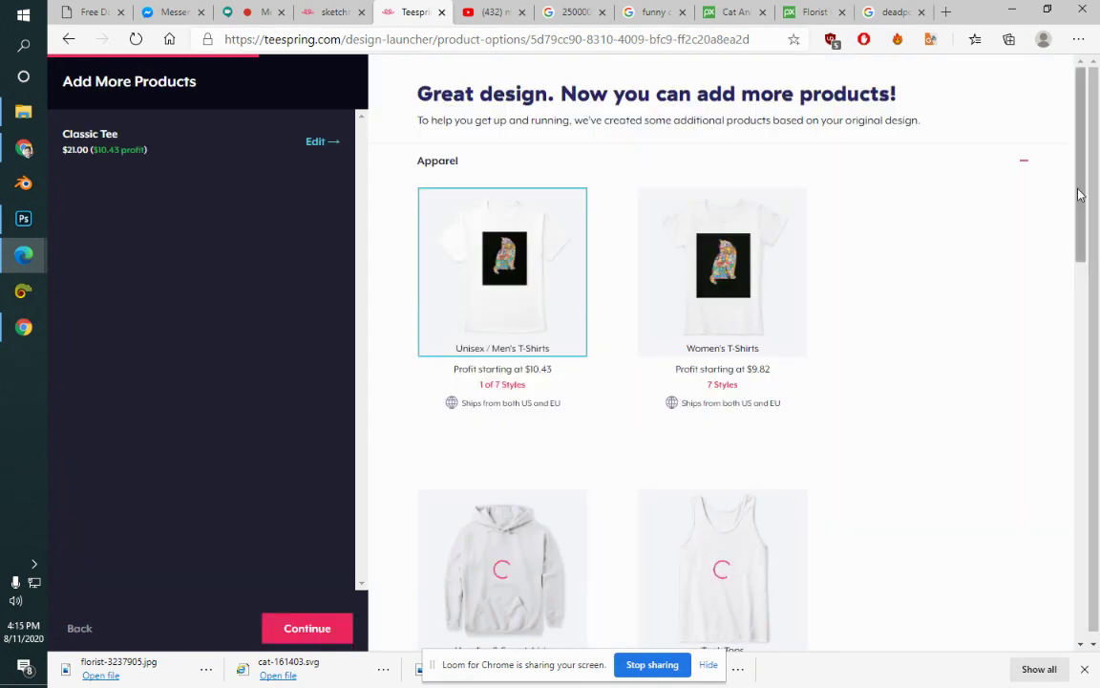
Step: Browse the Apparel and Accessories offers and continue without adding any products
mouse_move(1077, 194)
left_mouse_down()
mouse_move(1081, 258)
mouse_move(1056, 451)
left_mouse_up()
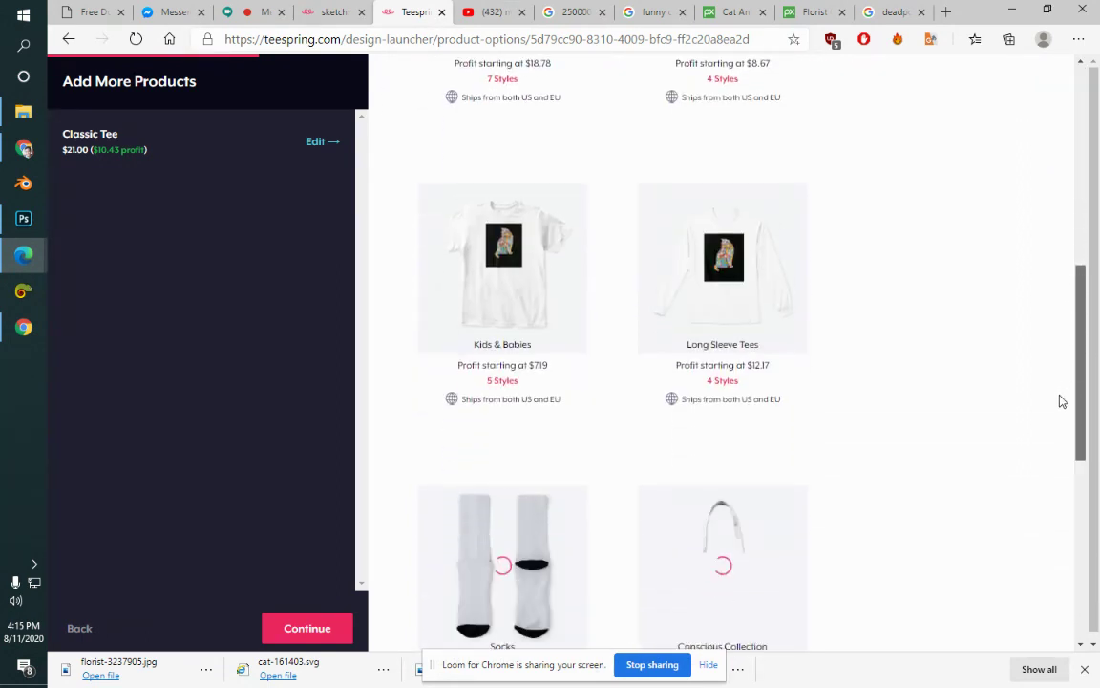
scroll(1049, 475, "down", 1)
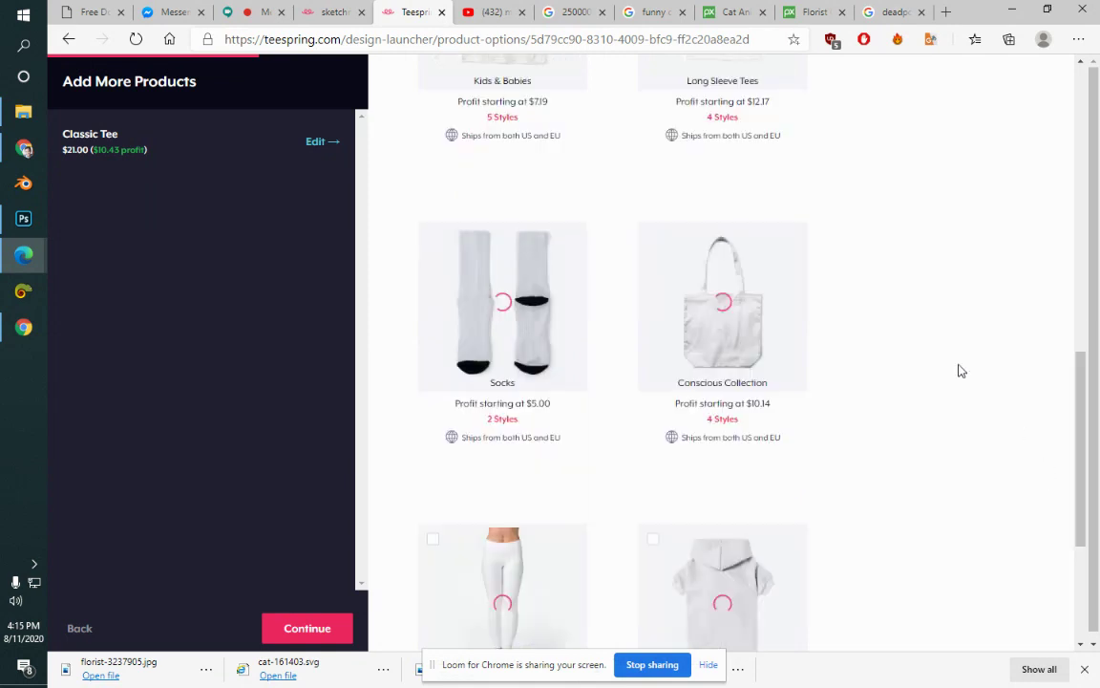
mouse_move(1081, 513)
left_mouse_down()
mouse_move(1073, 579)
mouse_move(1082, 143)
left_mouse_up()
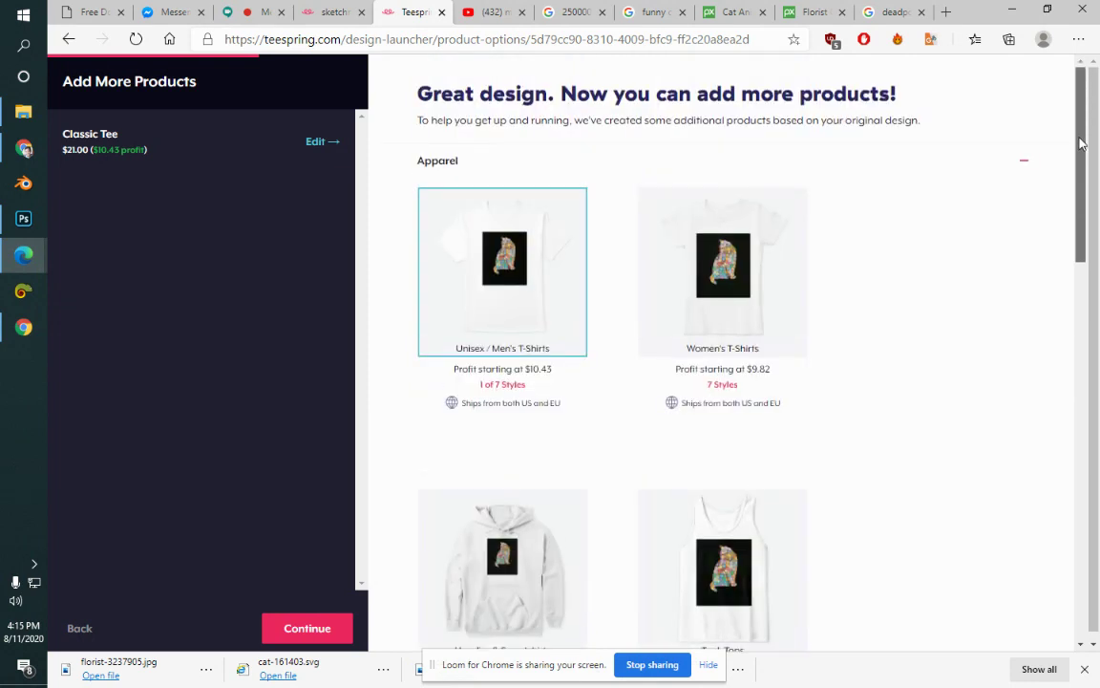
mouse_move(428, 308)
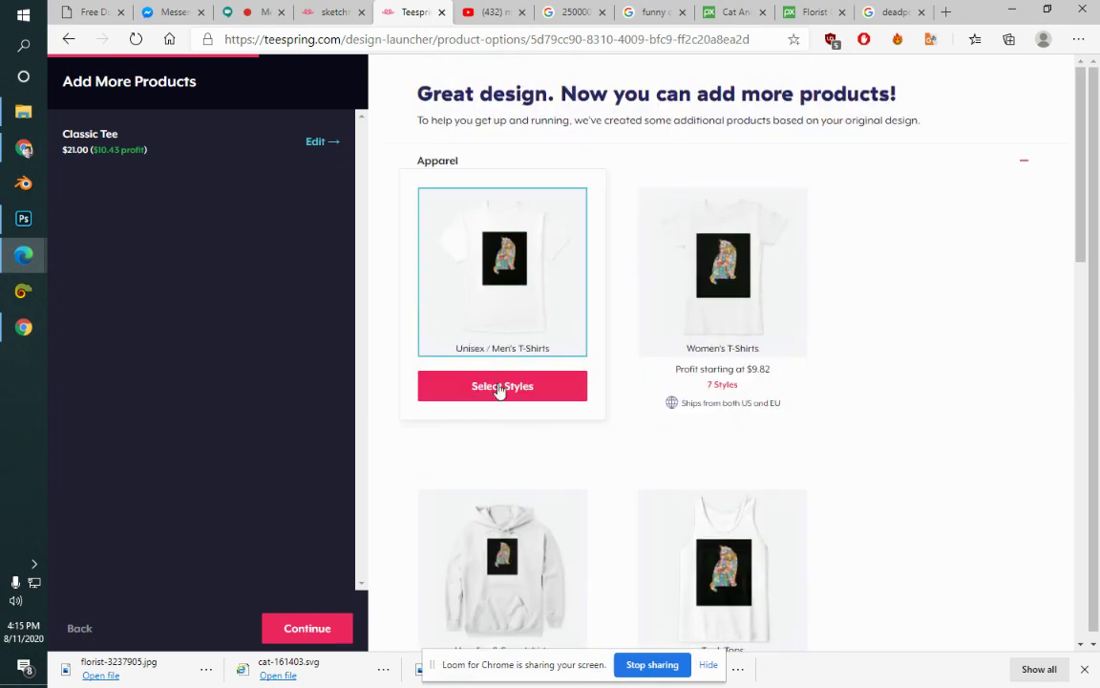
left_click(1024, 163)
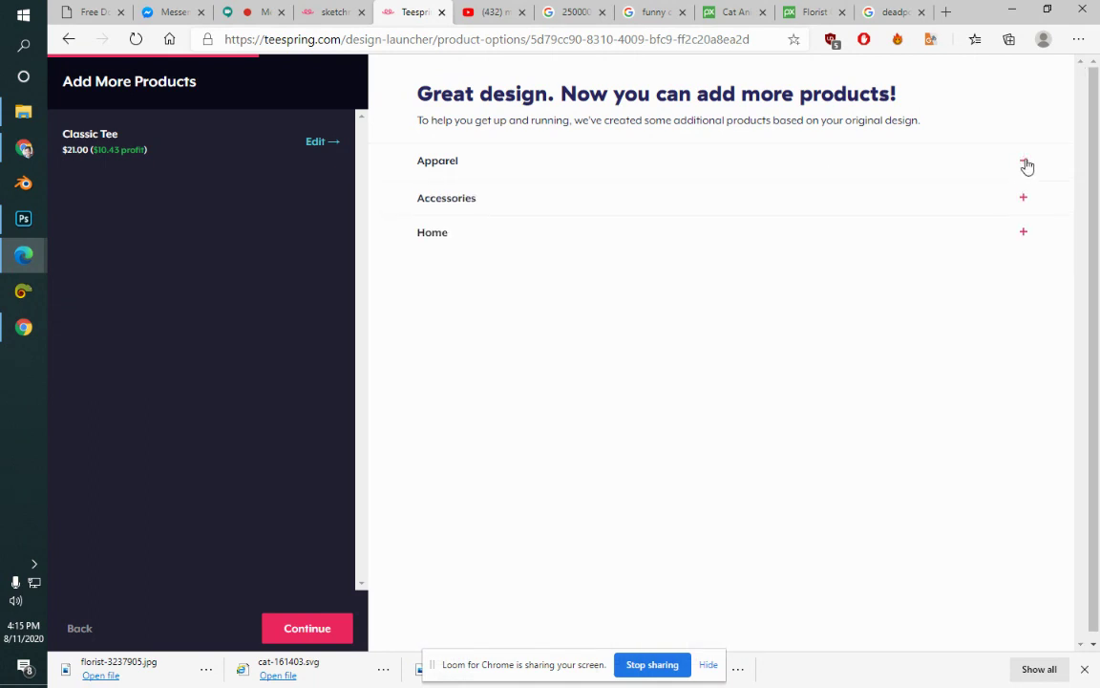
triple_click(1027, 164)
left_click(1019, 169)
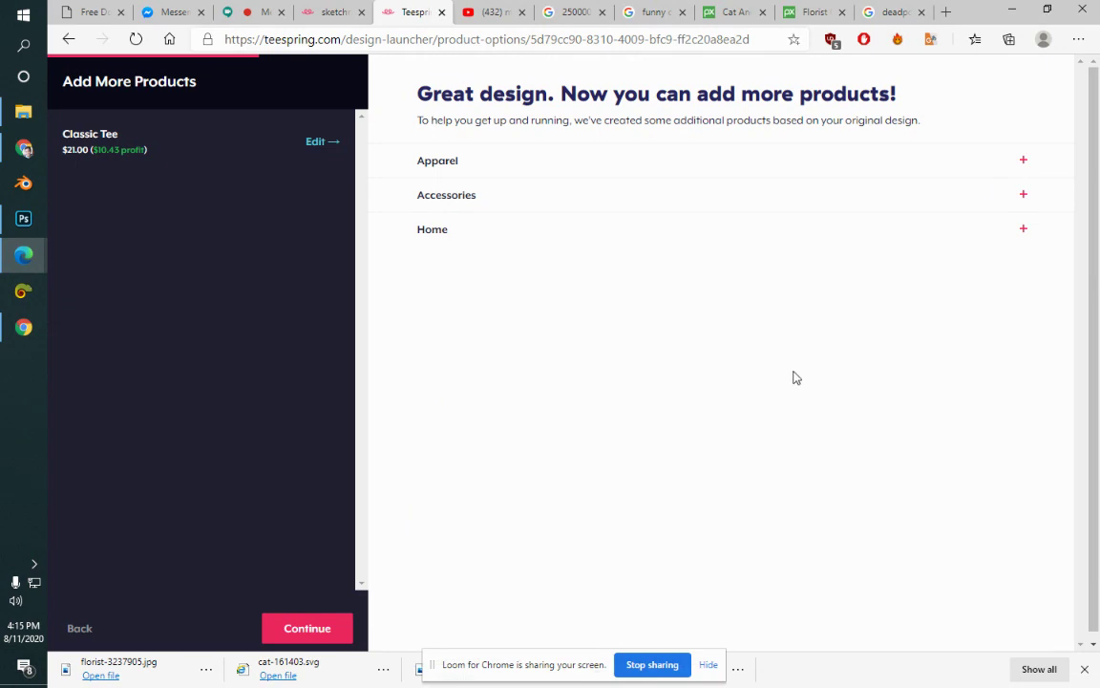
left_click(1024, 197)
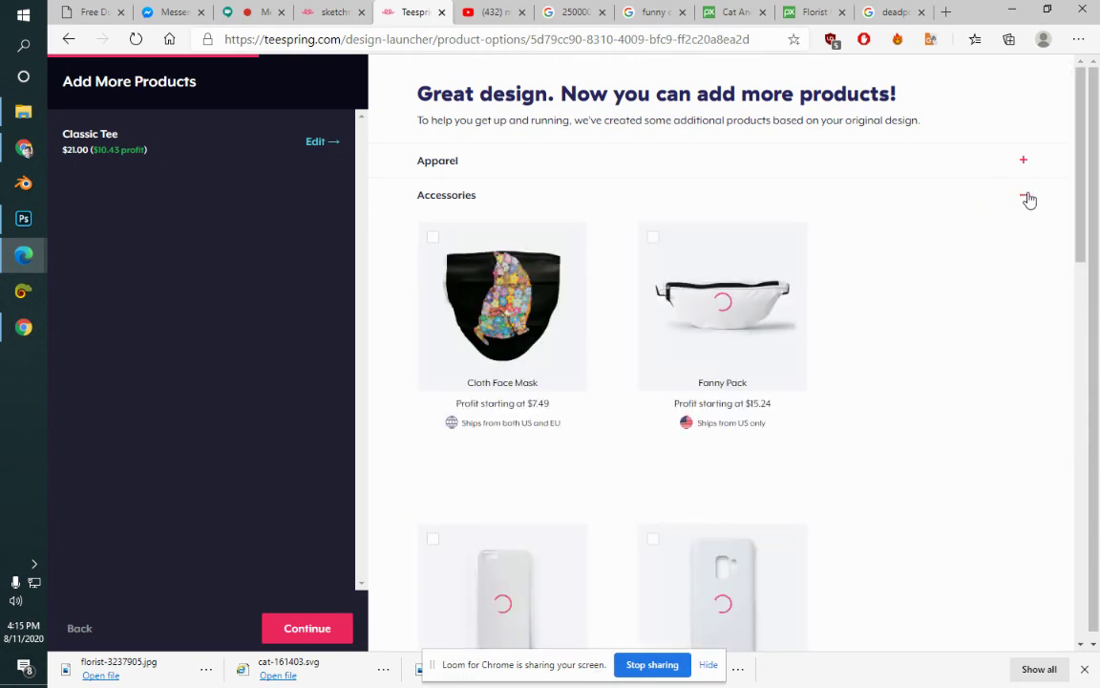
mouse_move(732, 312)
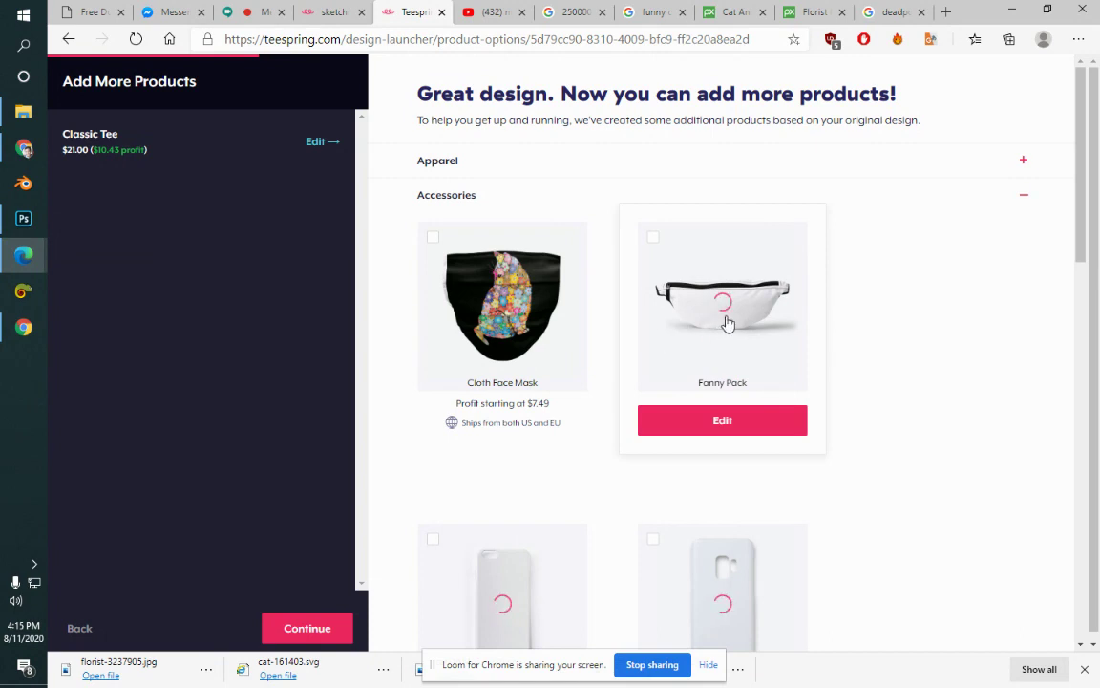
mouse_move(1083, 208)
left_mouse_down()
mouse_move(1094, 344)
mouse_move(1085, 299)
mouse_move(965, 74)
left_mouse_up()
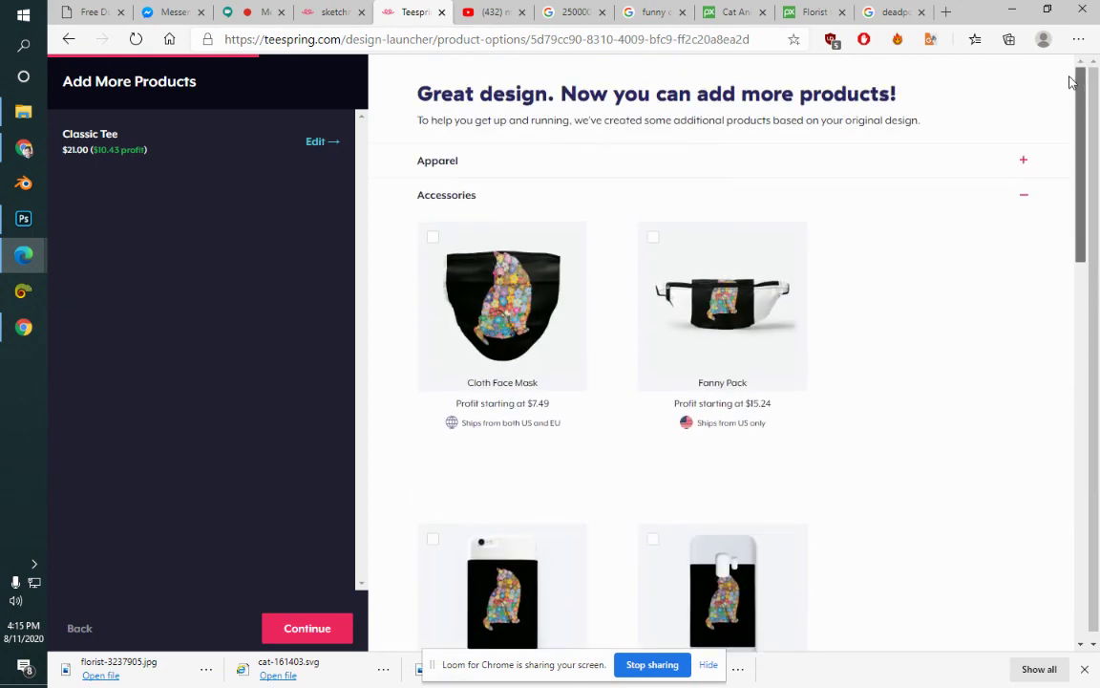
double_click(1025, 198)
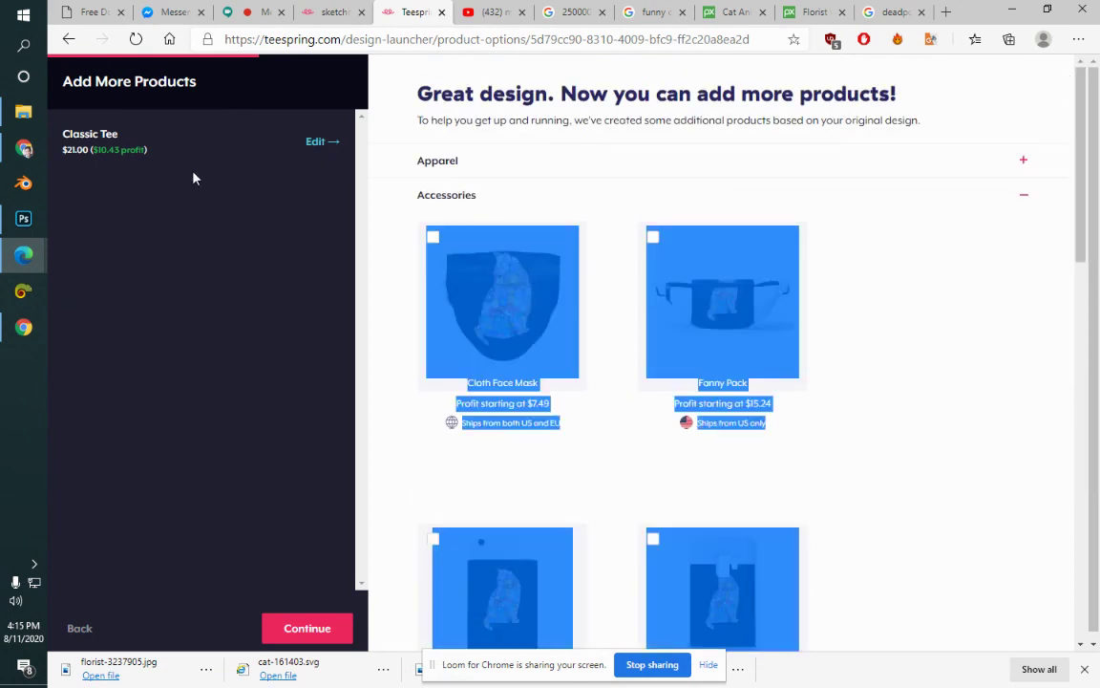
left_click(977, 352)
left_click(309, 636)
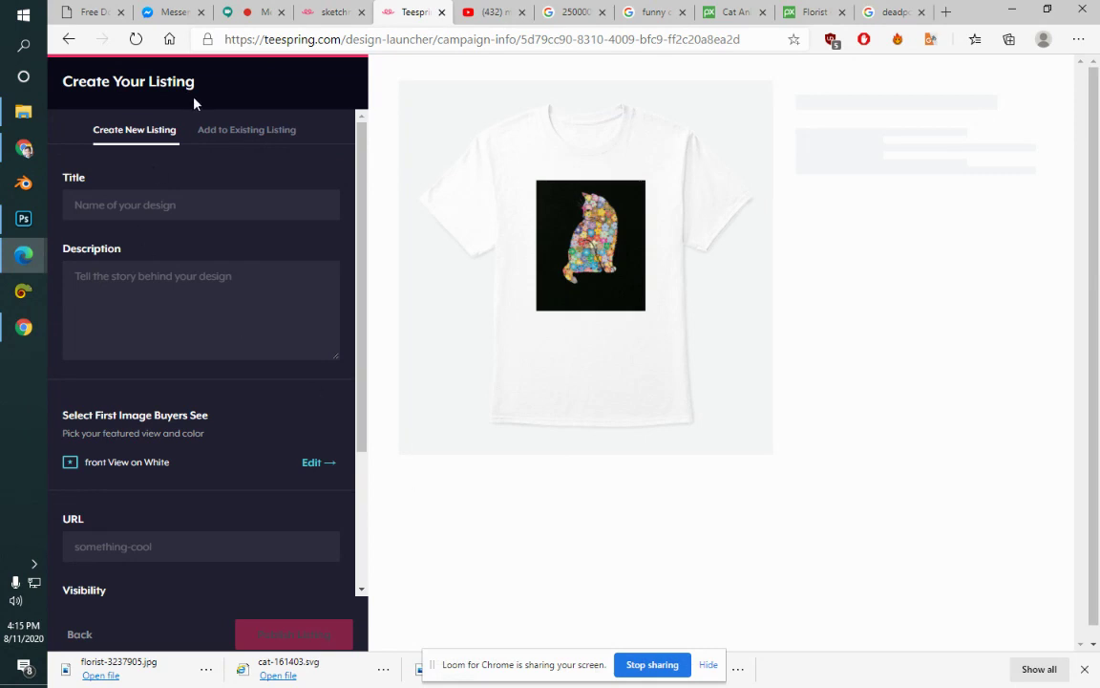
Step: Create a new listing titled 'Flower cat'
left_click(223, 134)
left_click(155, 132)
left_click(130, 202)
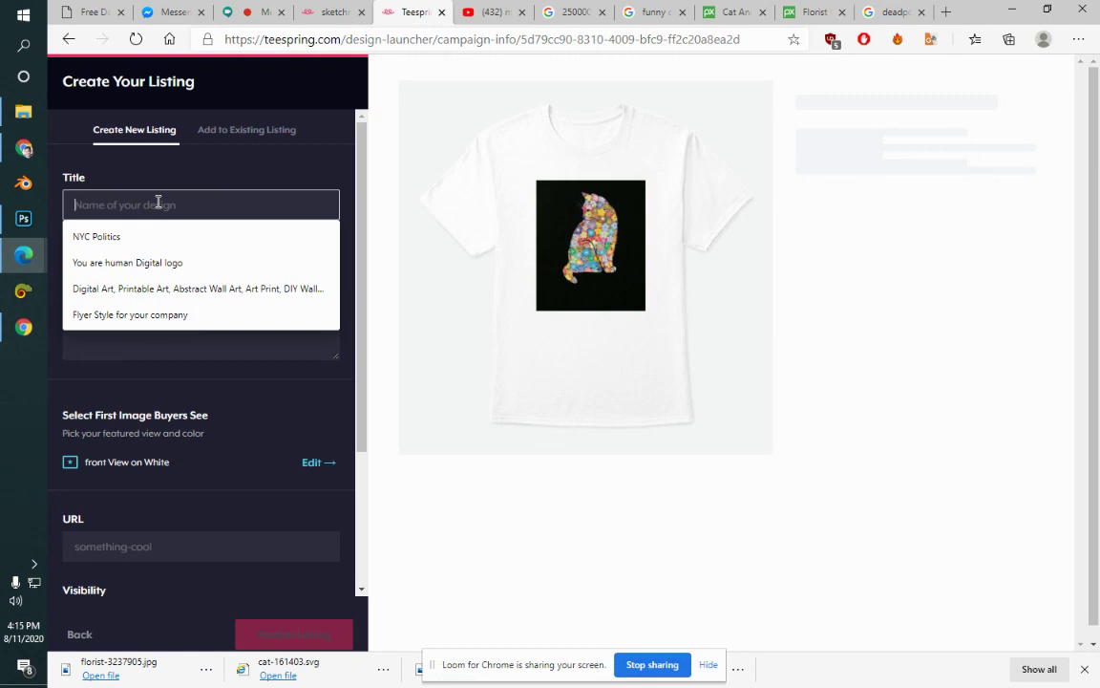
type("Flo")
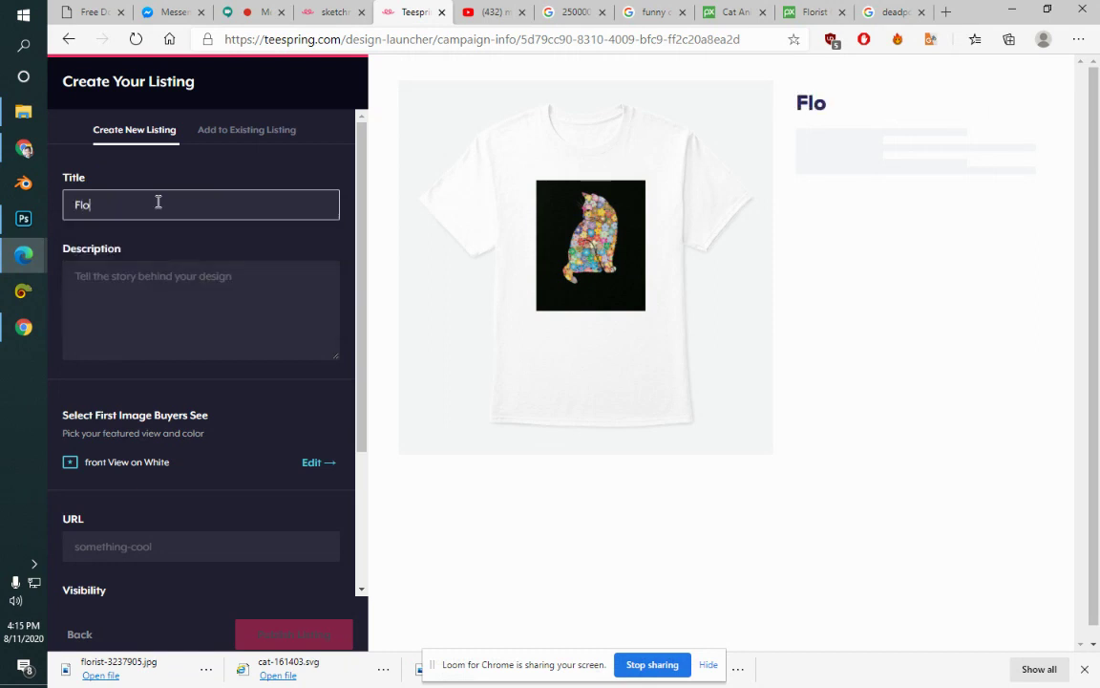
type("wer")
key("BackSpace")
type("cat")
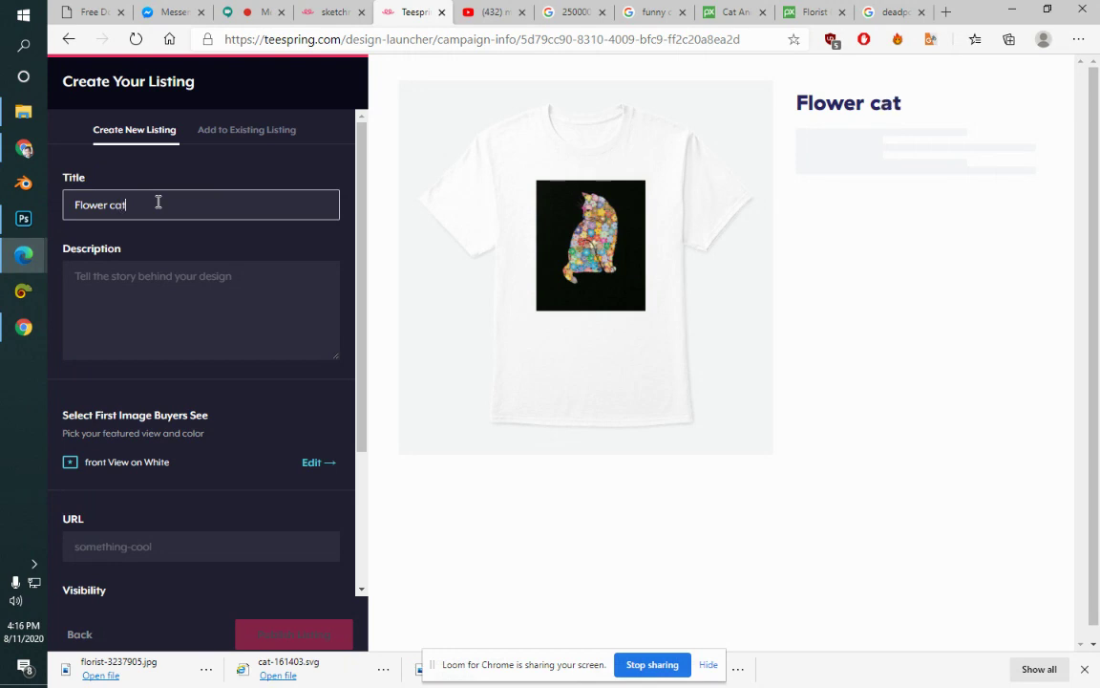
key("Tab")
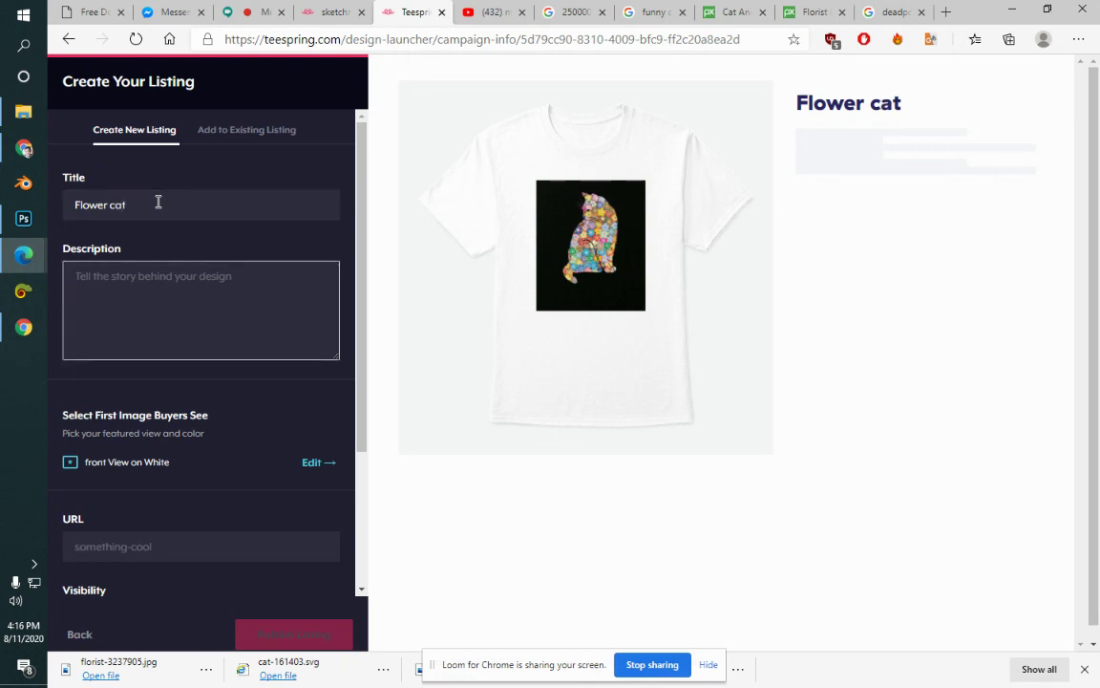
Step: Copy the title into the Description so it also reads 'Flower cat'
double_click(159, 202)
key("ctrl+a")
key("ctrl+c")
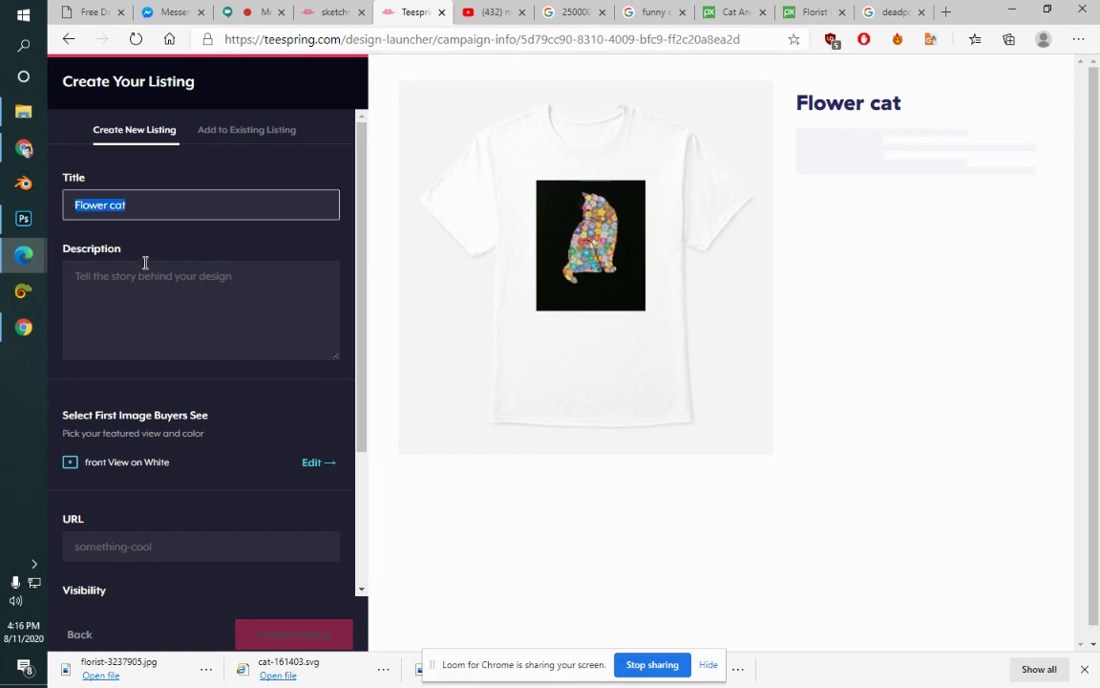
left_click(145, 274)
key("ctrl+v")
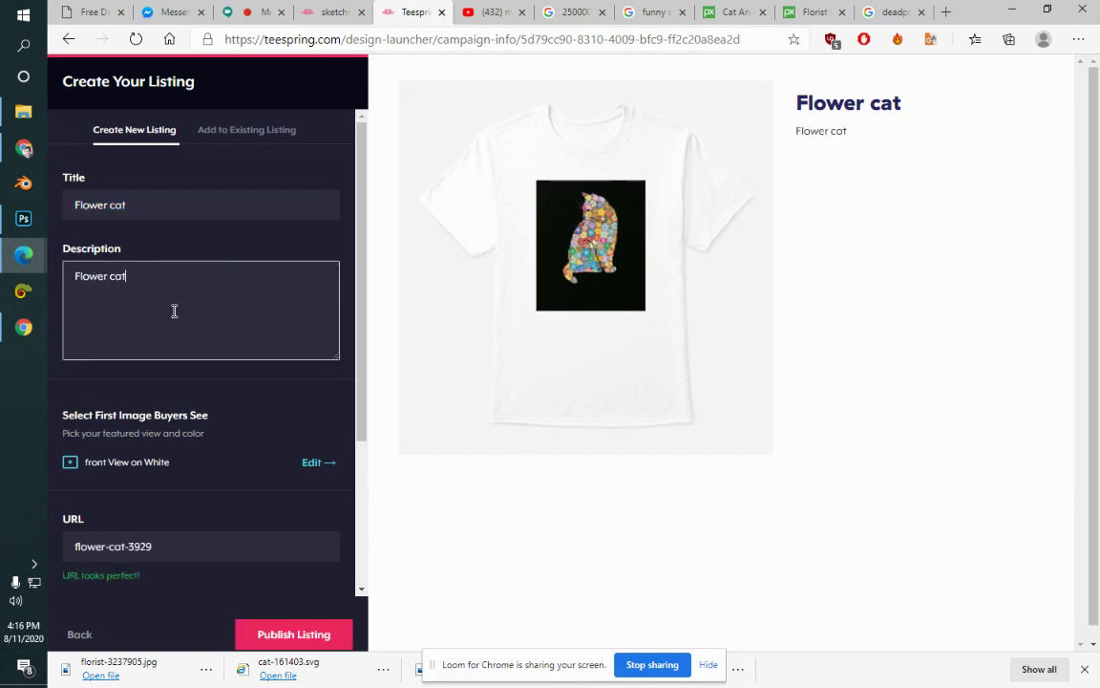
left_click(231, 393)
left_click(191, 319)
double_click(171, 333)
left_click(188, 339)
left_click(229, 400)
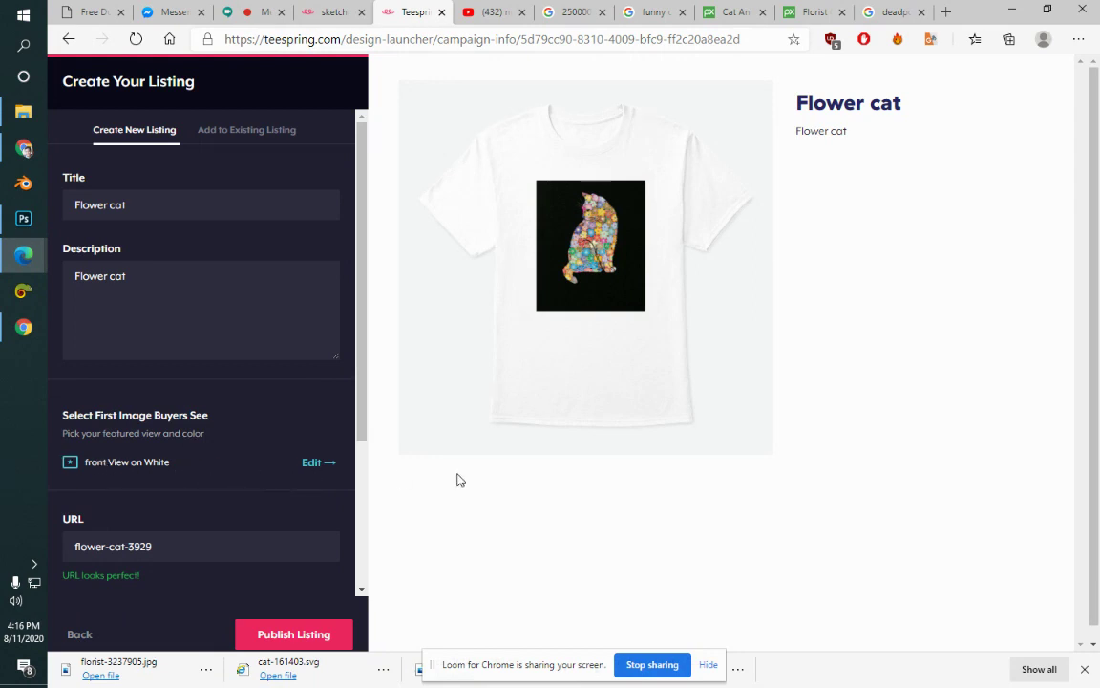
left_click_drag(363, 392, 370, 556)
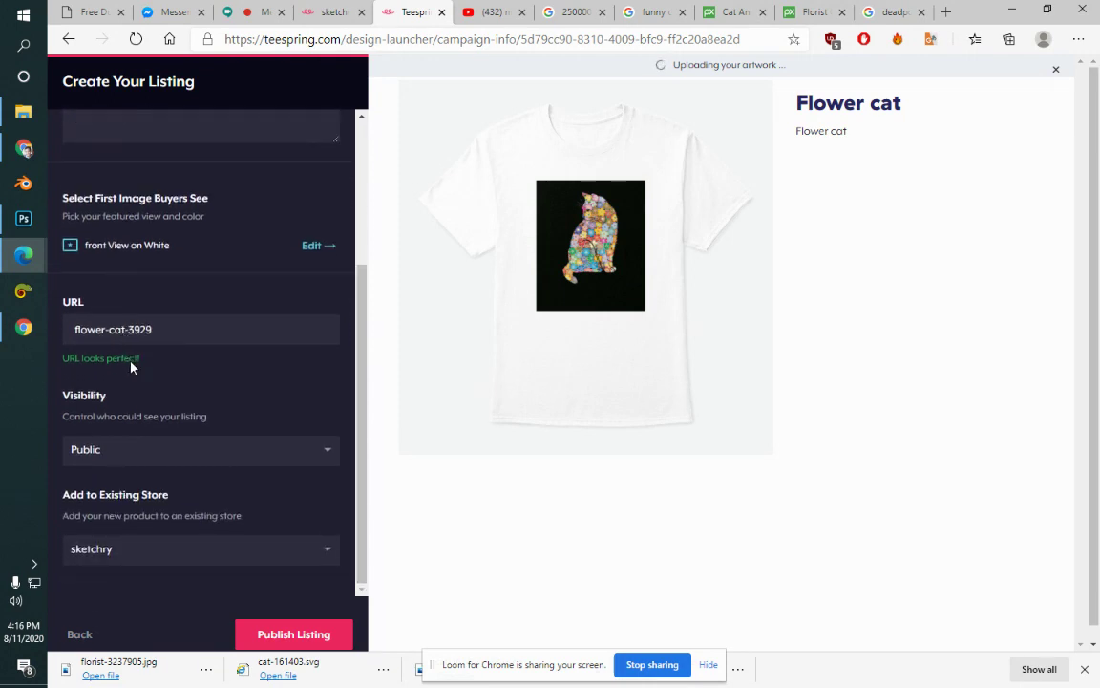
Step: Change the listing URL to cat-flower-cat
triple_click(156, 329)
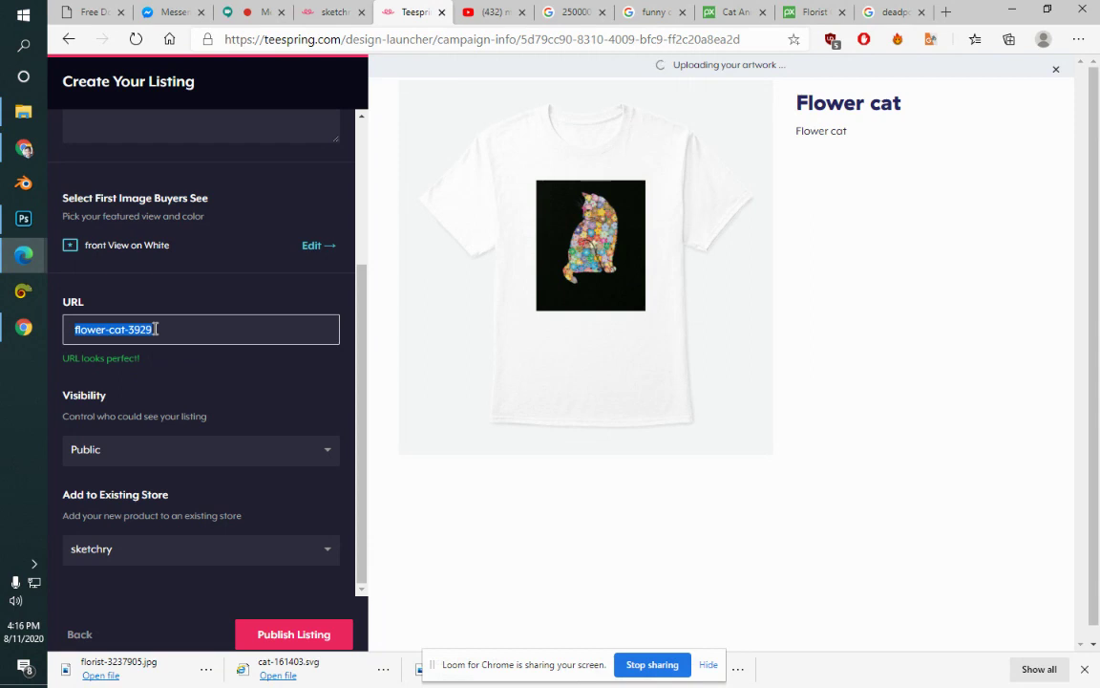
left_click(155, 329)
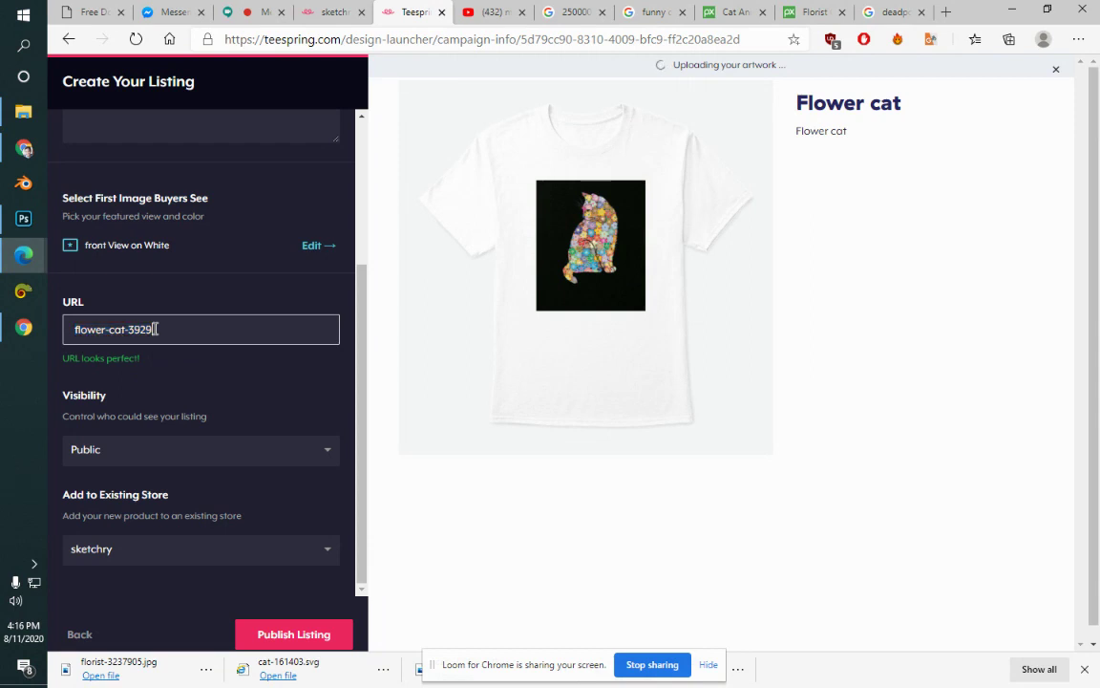
key("BackSpace")
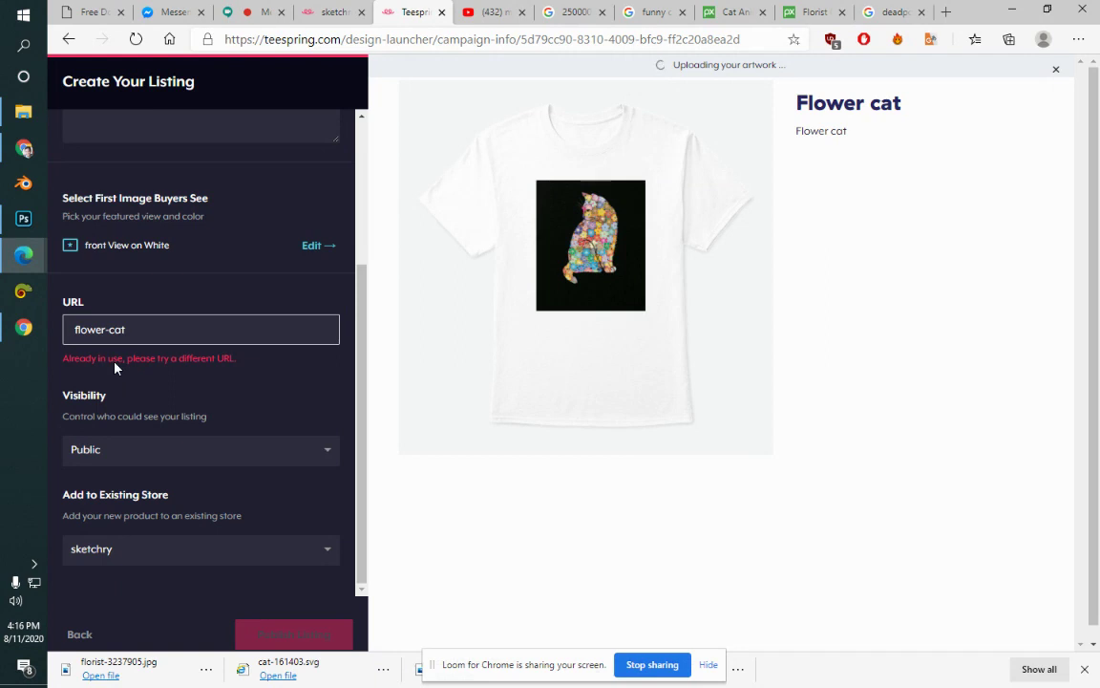
type("ca")
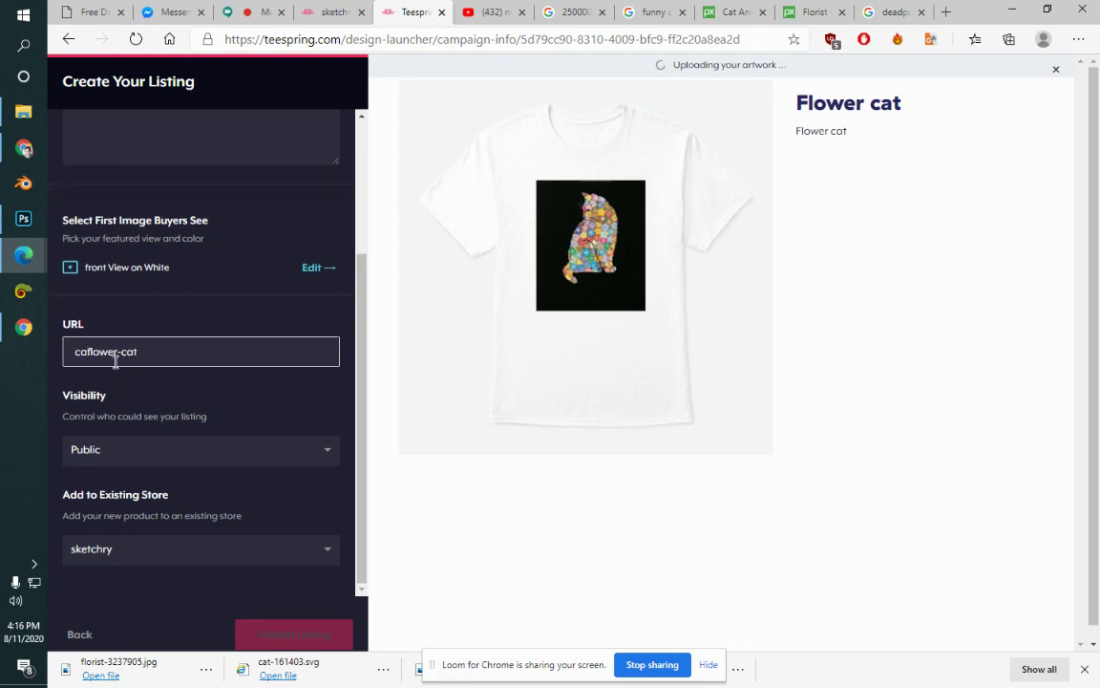
type("-")
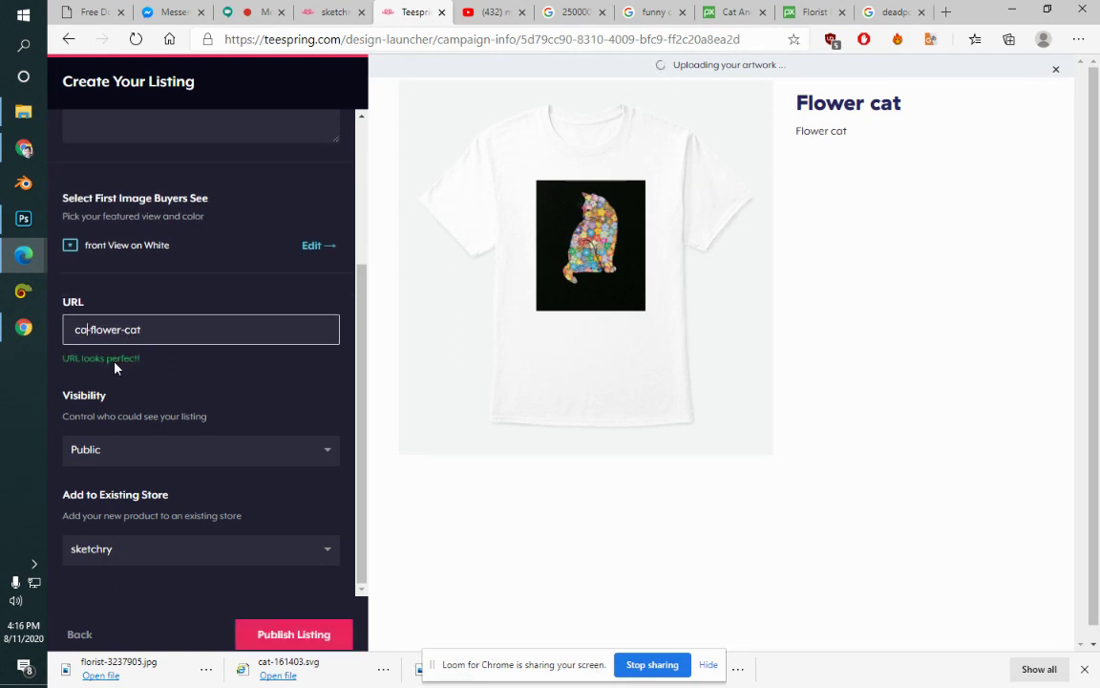
type("t-")
Step: Keep the listing visibility set to Public
left_click(143, 449)
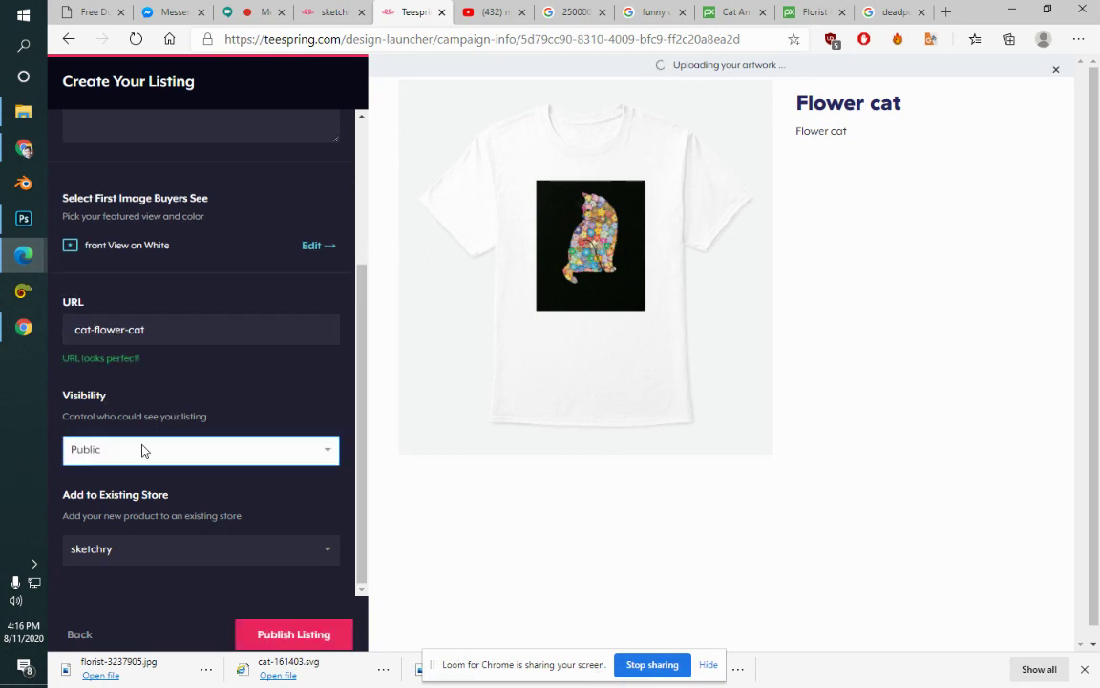
left_click(330, 451)
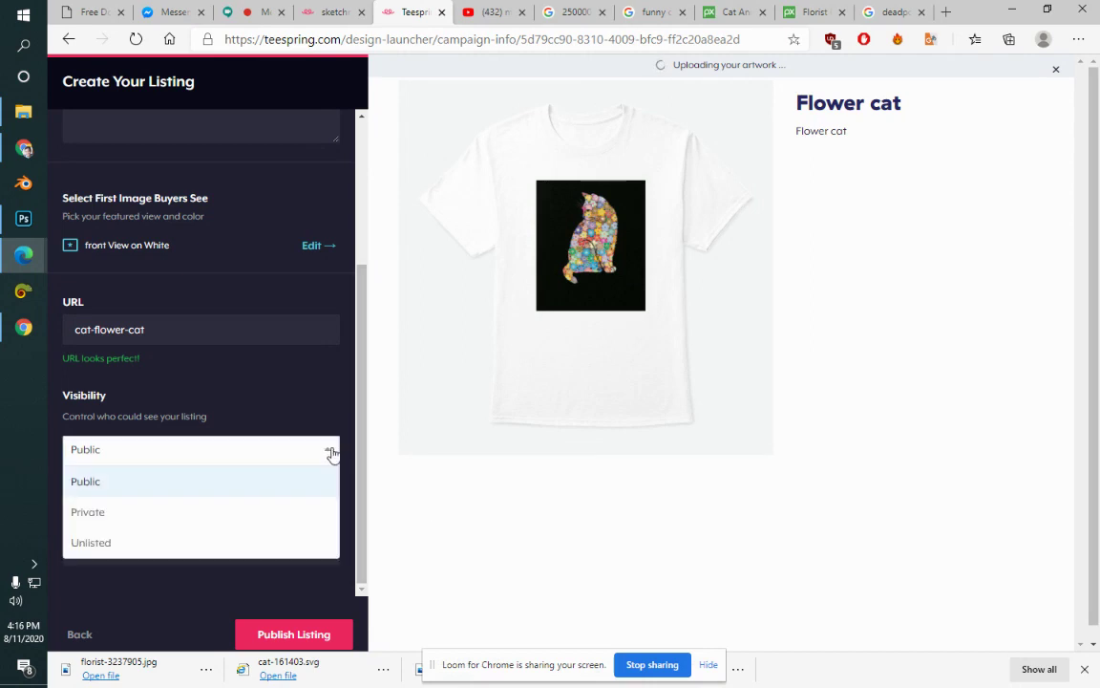
left_click(331, 452)
left_click(278, 412)
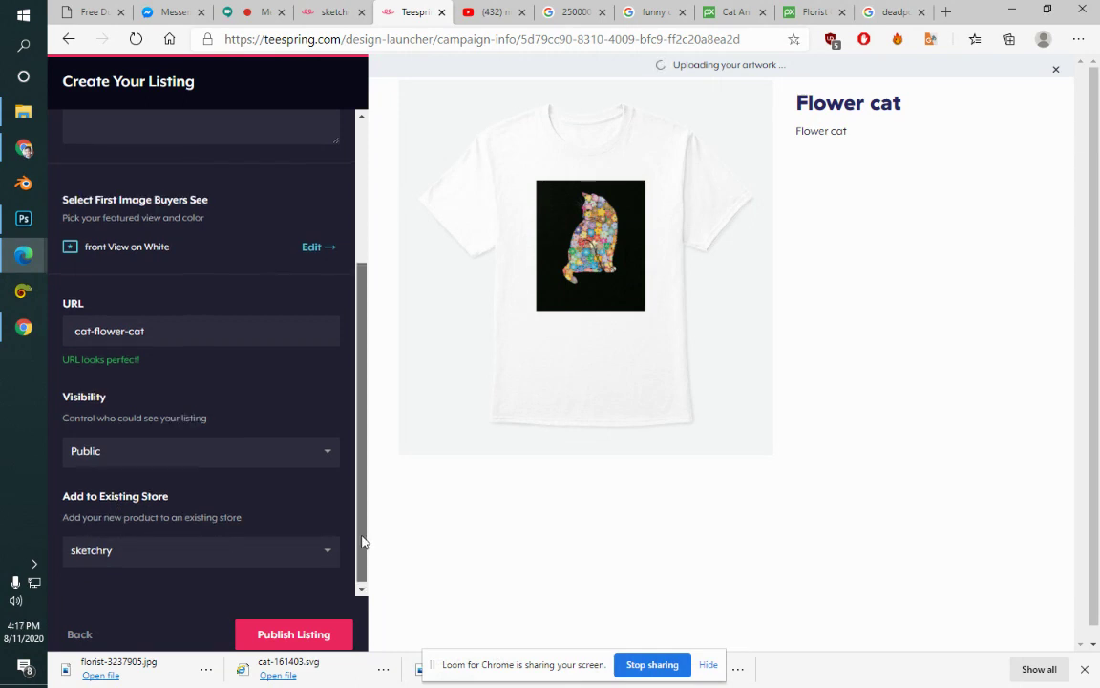
Step: Set Add to Existing Store to "I'll add it later"
left_click(334, 550)
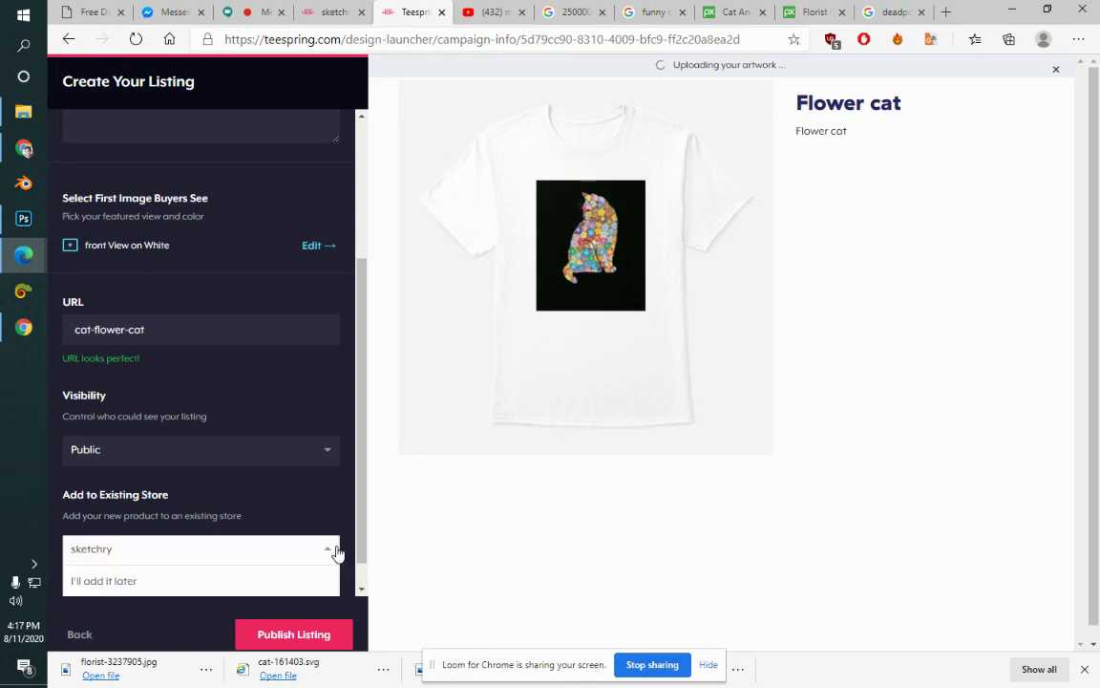
left_click(145, 580)
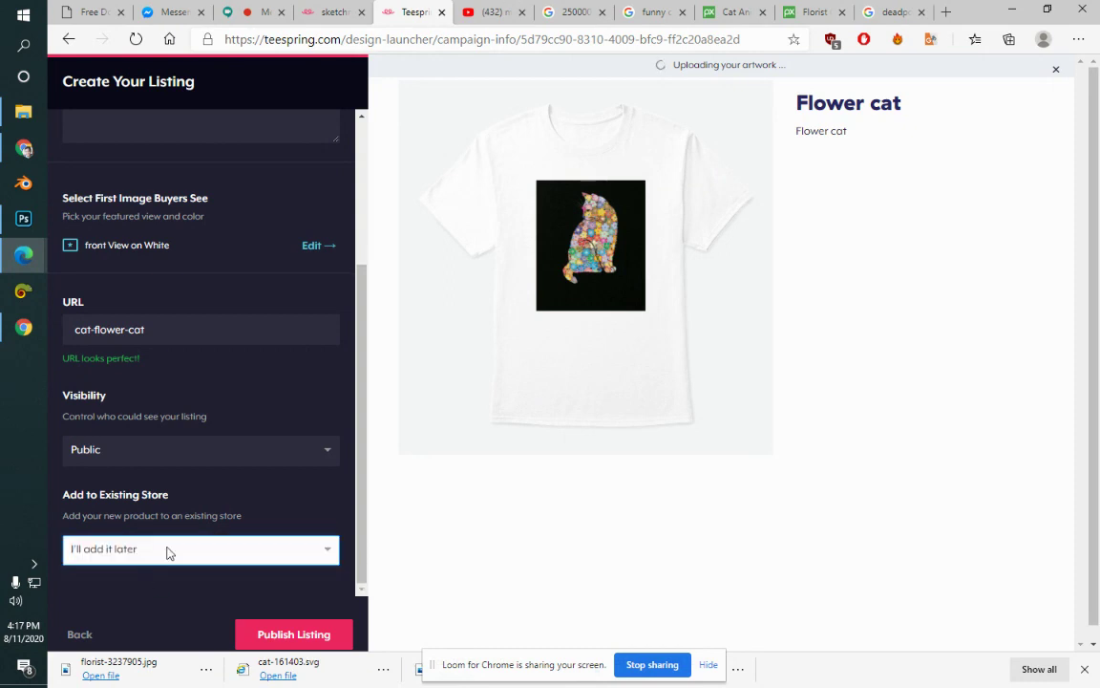
left_click(334, 555)
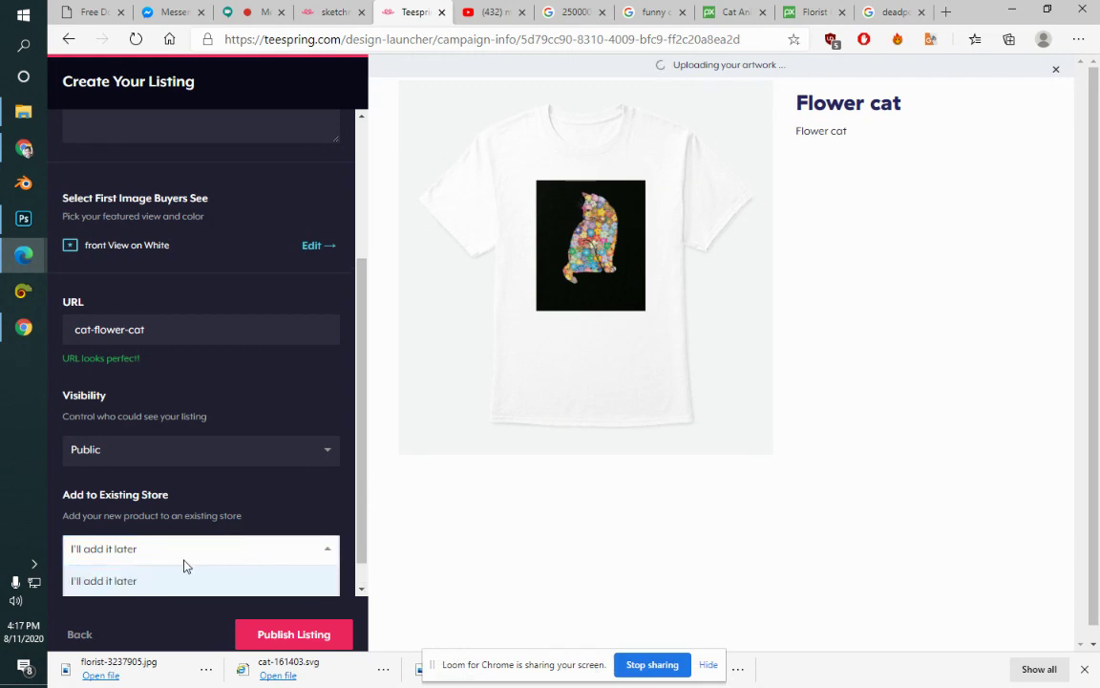
left_click(266, 564)
left_click(266, 563)
left_click(267, 564)
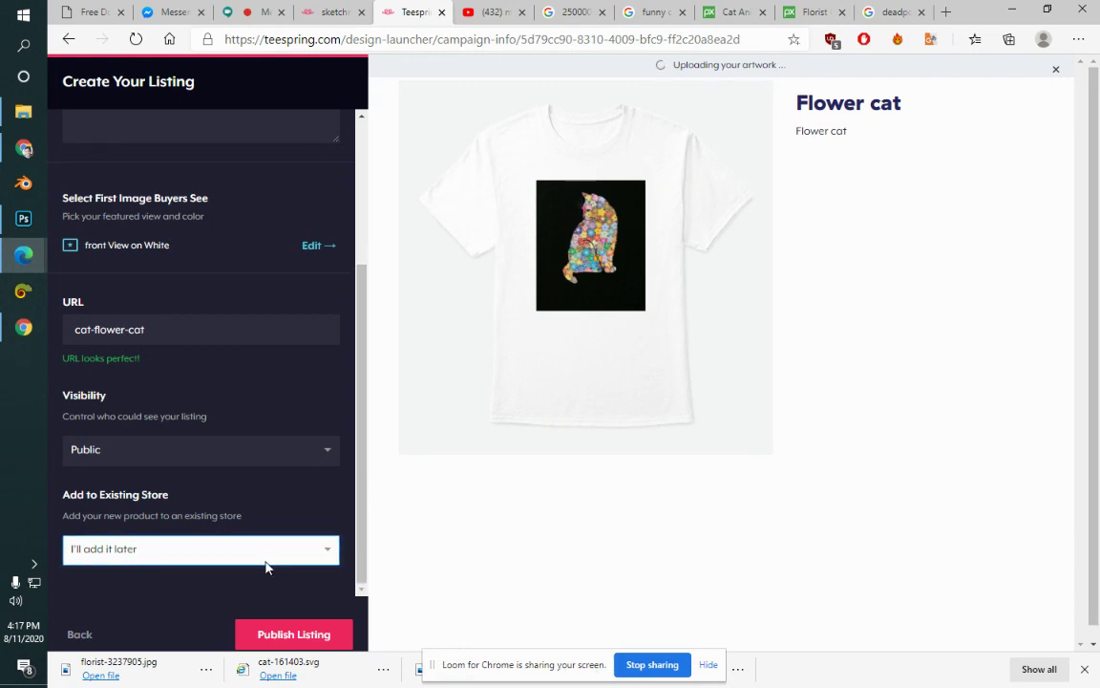
left_click(270, 566)
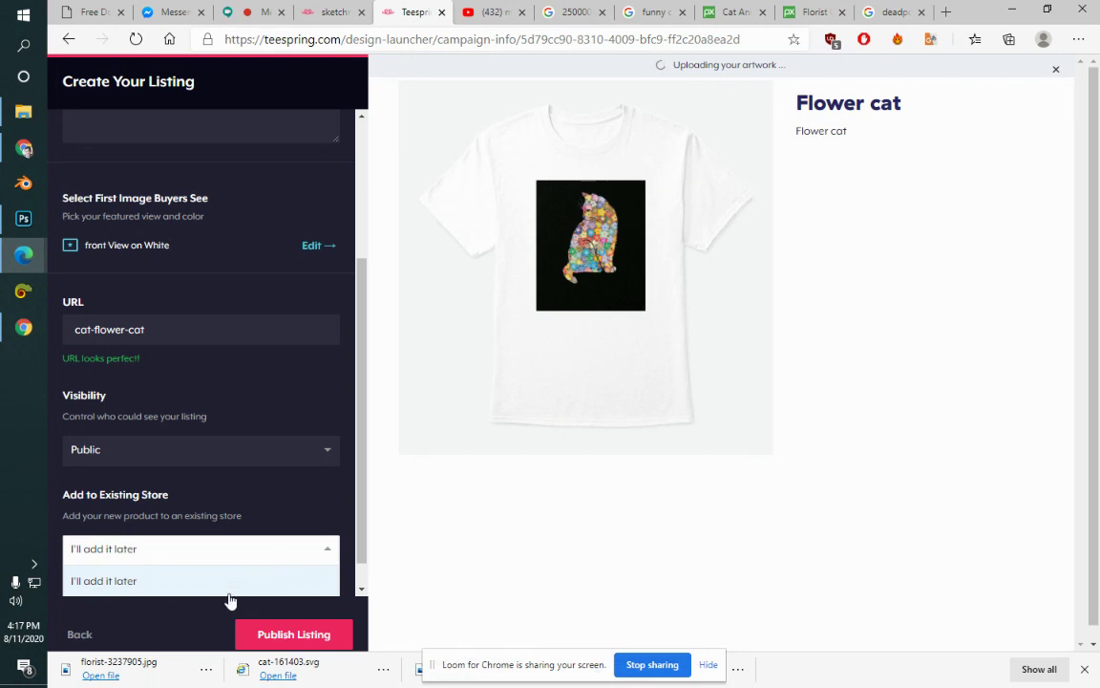
left_click(362, 525)
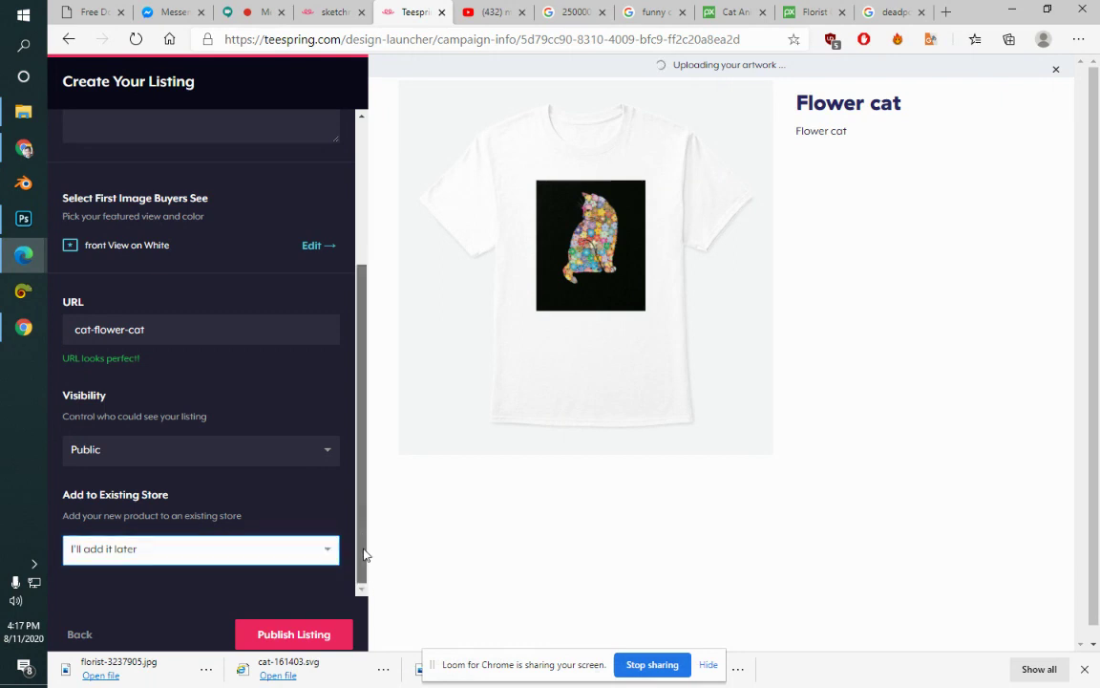
left_click(296, 549)
left_click(297, 549)
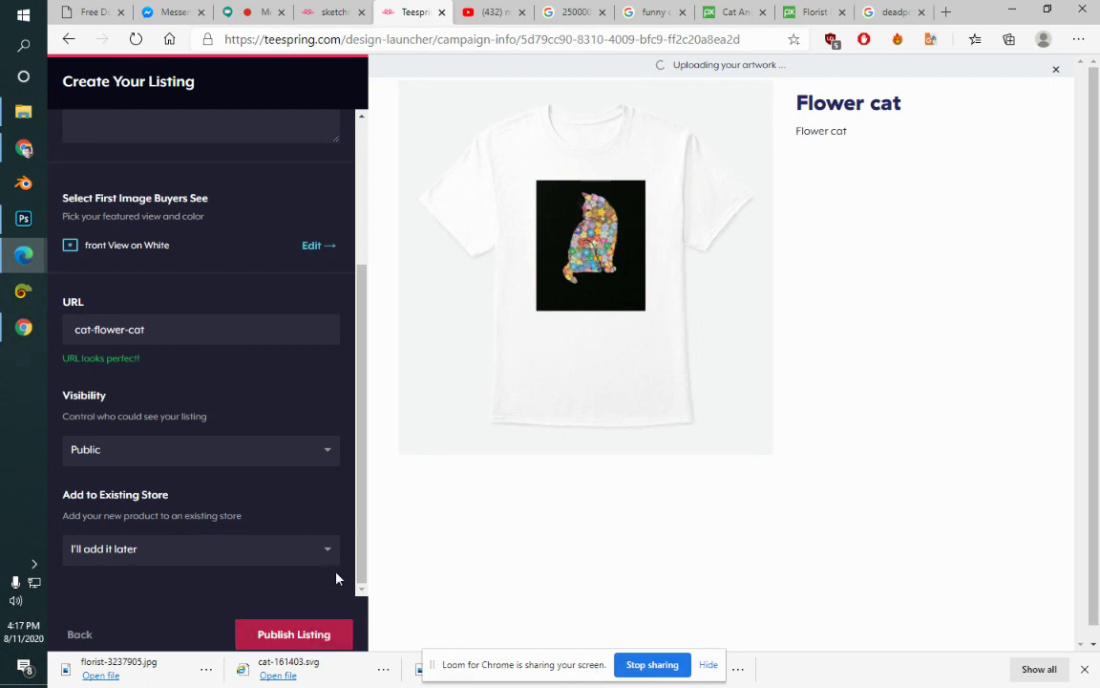
Step: Check the Add to Existing Listing option, then return to the blank new-listing form
left_click_drag(364, 295, 375, 138)
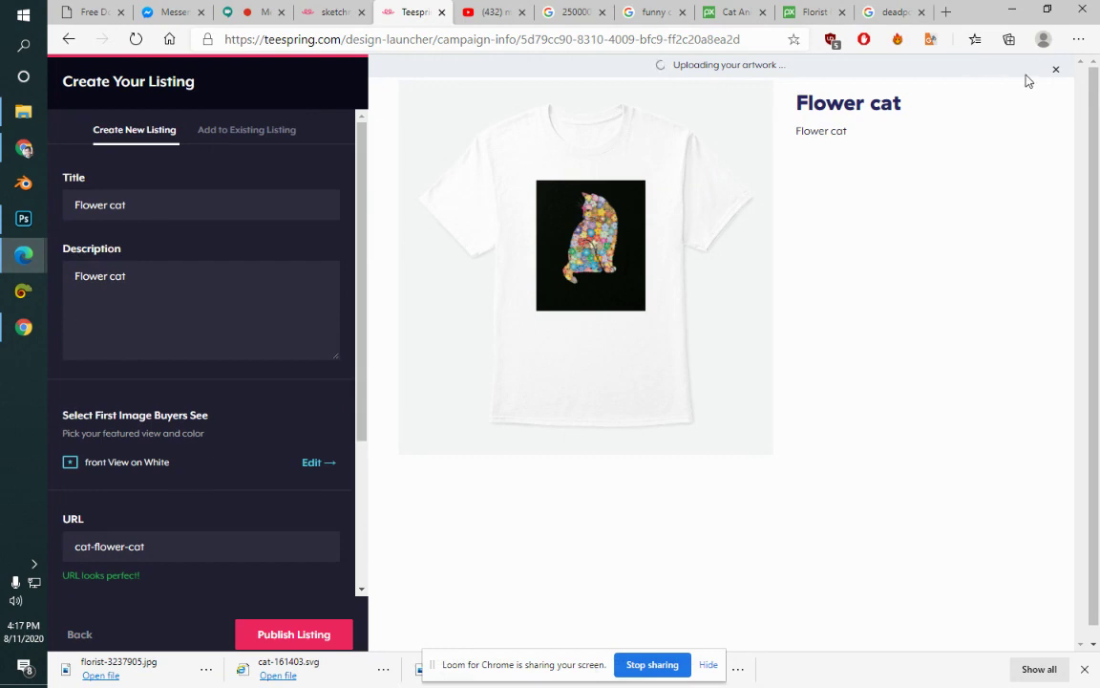
double_click(282, 130)
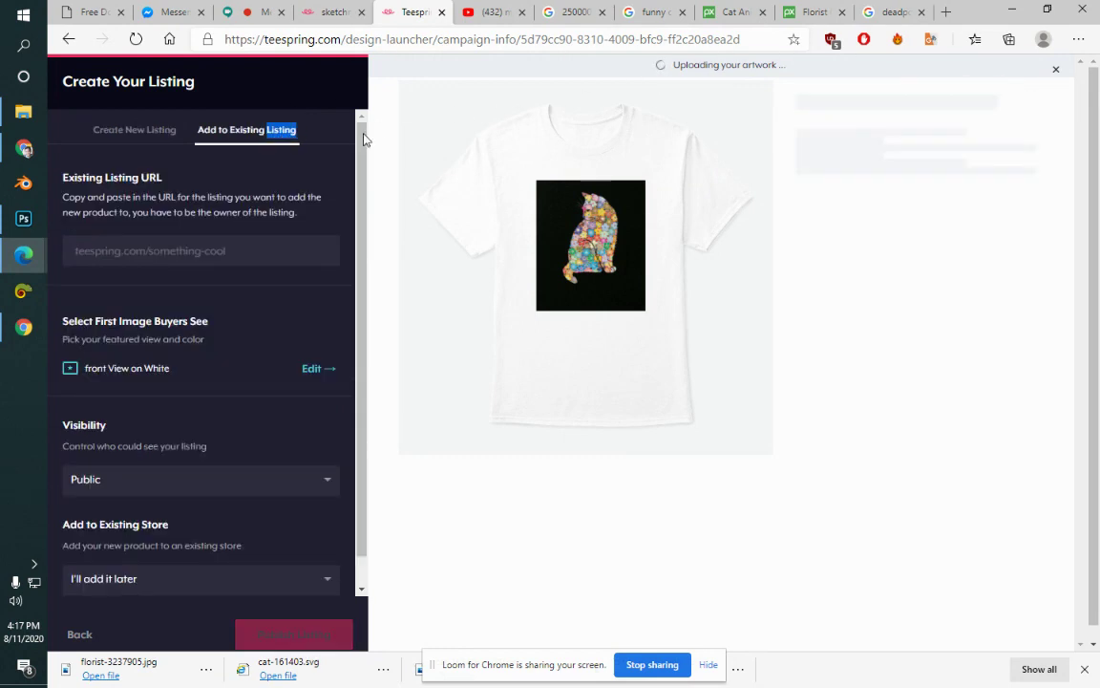
left_click(166, 212)
scroll(361, 238, "down", 1)
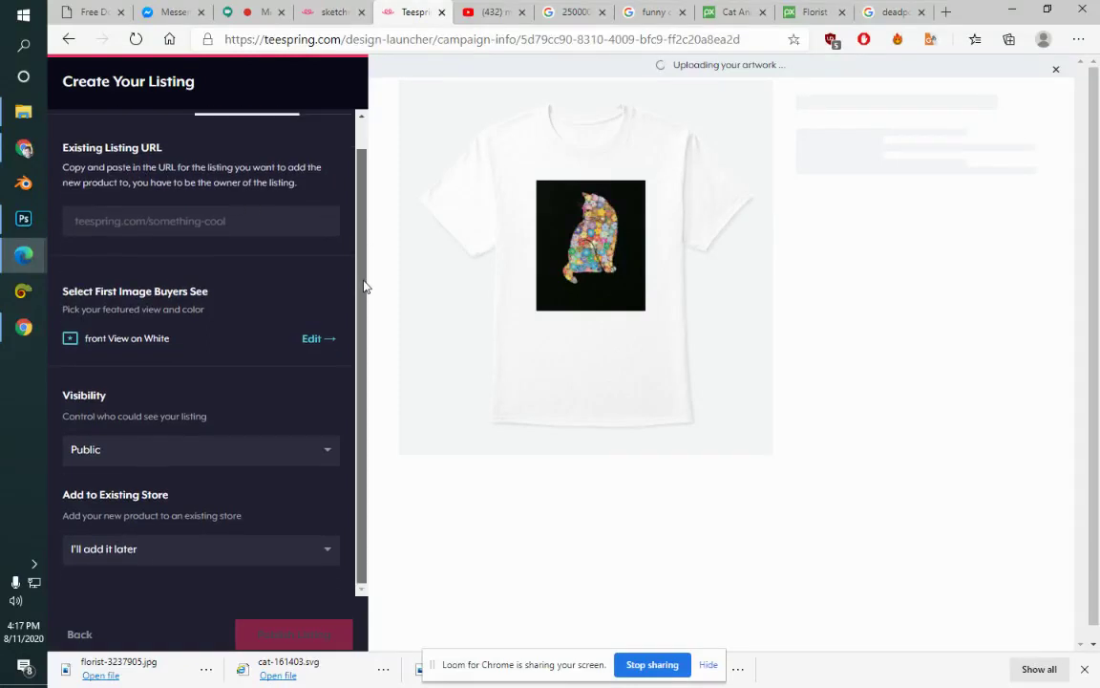
scroll(372, 229, "up", 1)
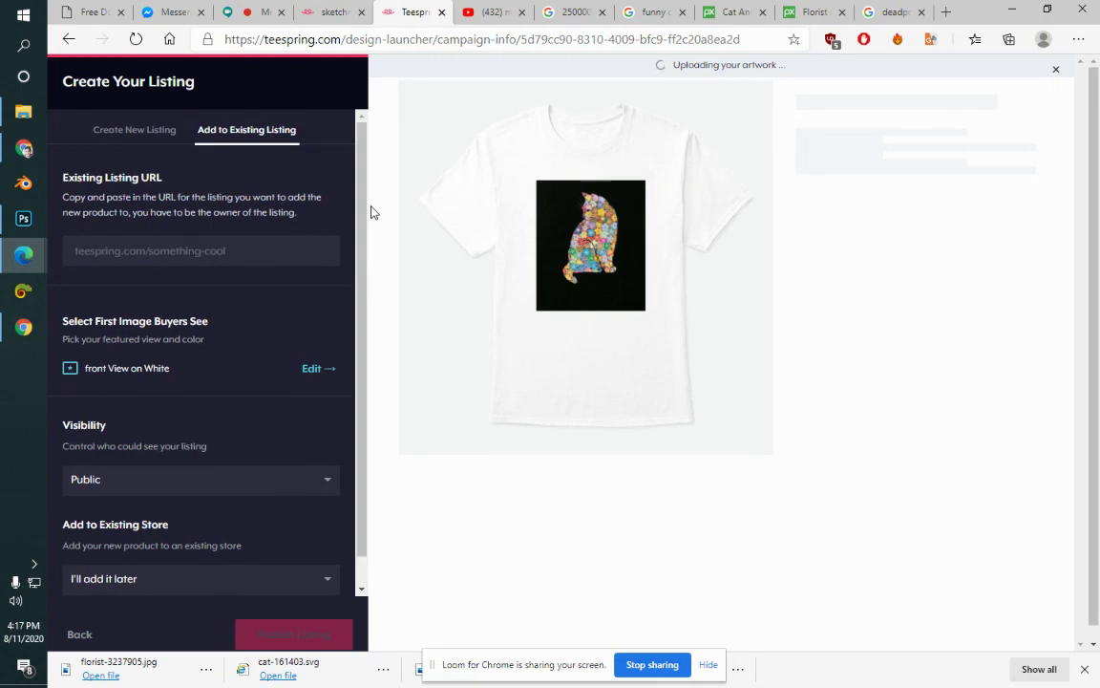
left_click(143, 135)
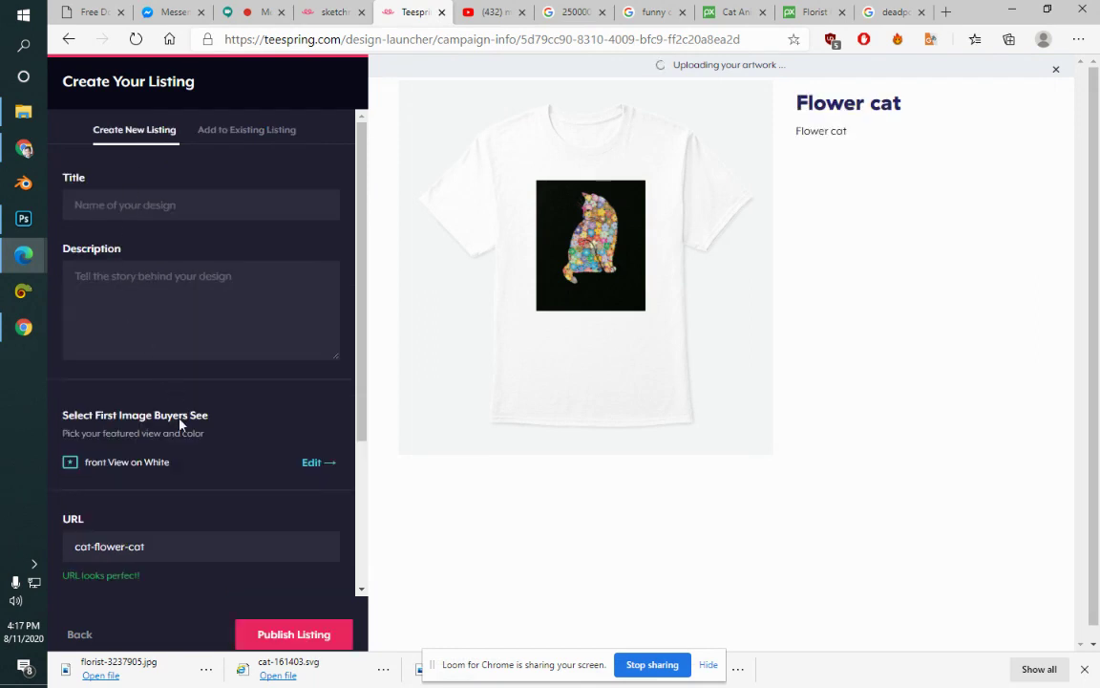
left_click(114, 207)
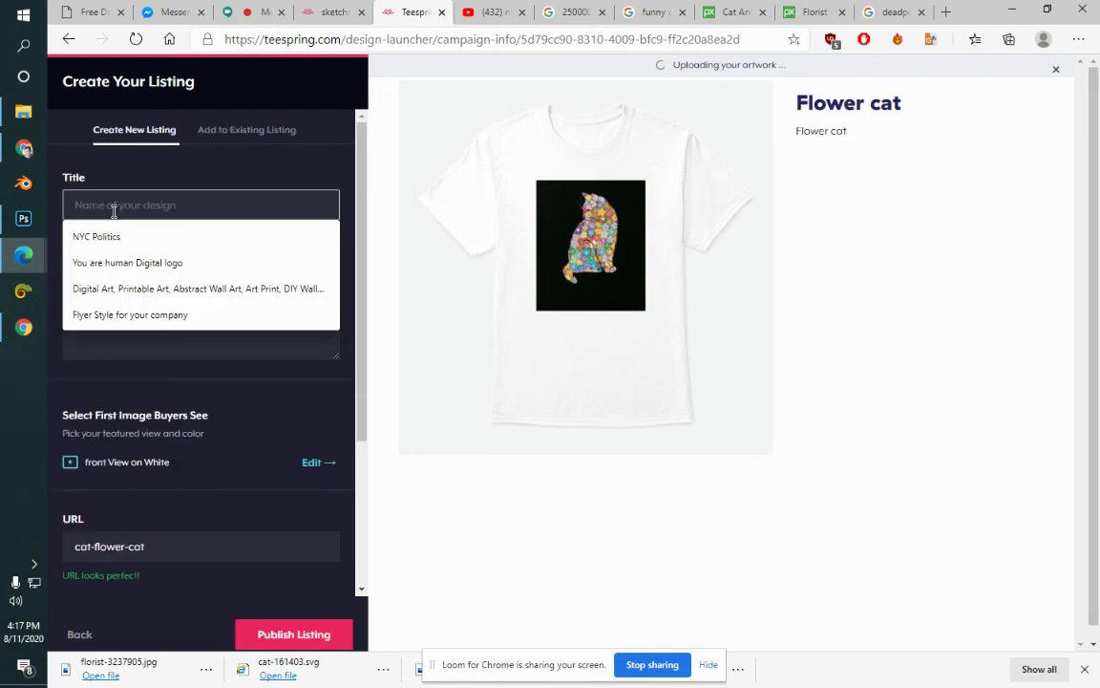
left_click(147, 392)
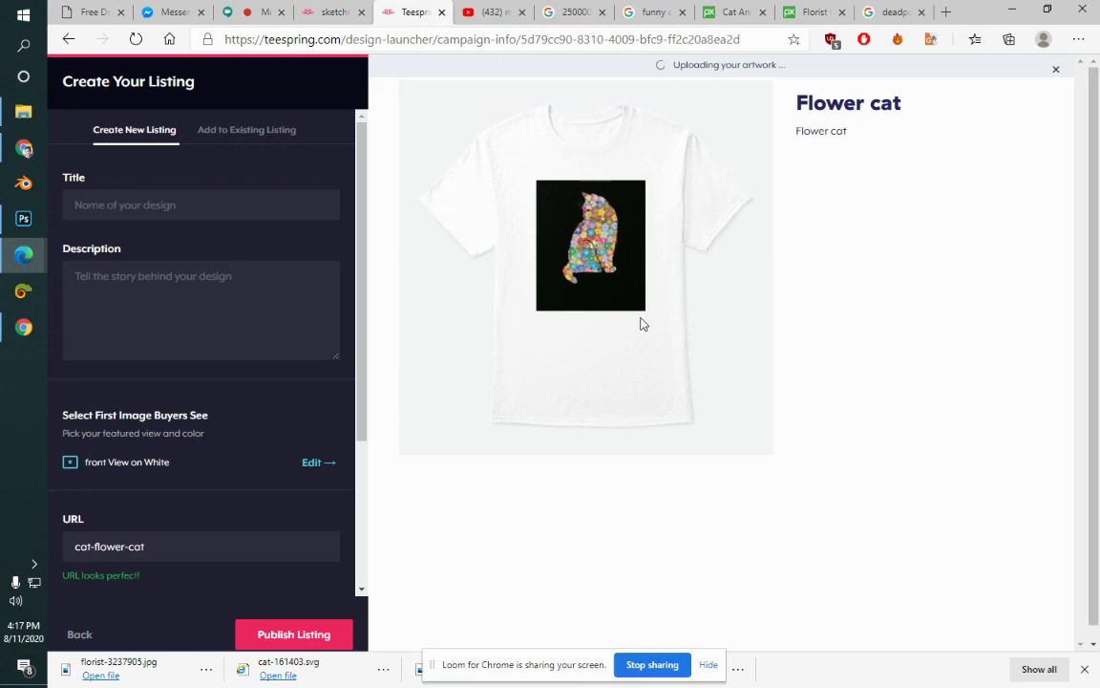
Step: Step back past the kittens compilation to YouTube's 'cute cat videos' search results
left_click(473, 11)
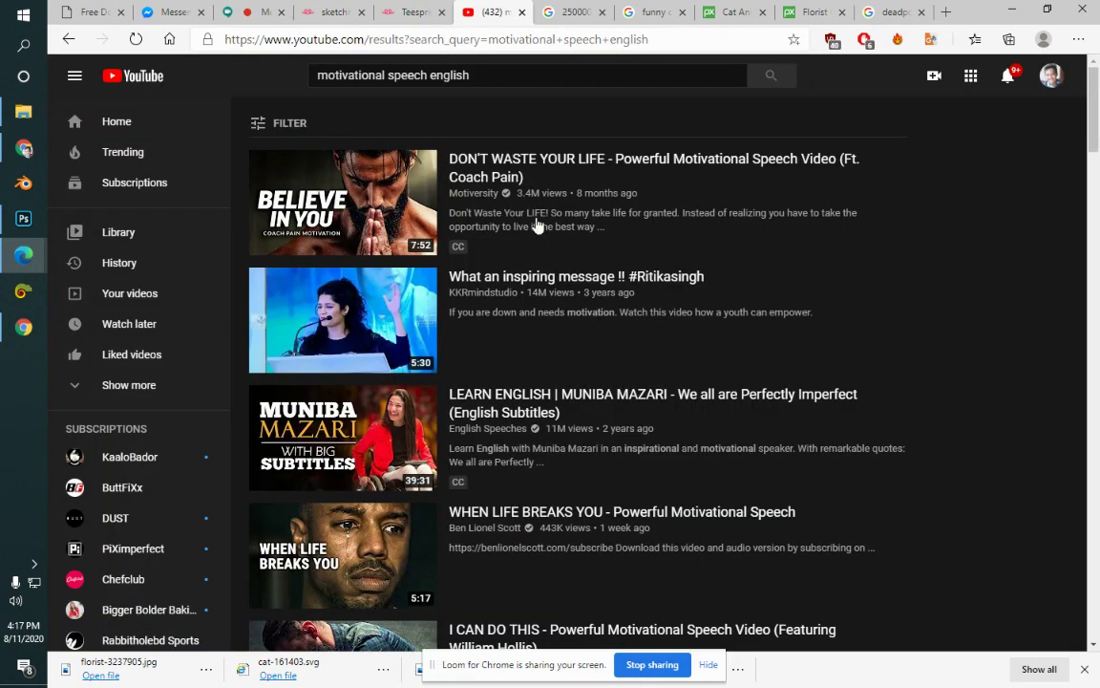
left_click(69, 40)
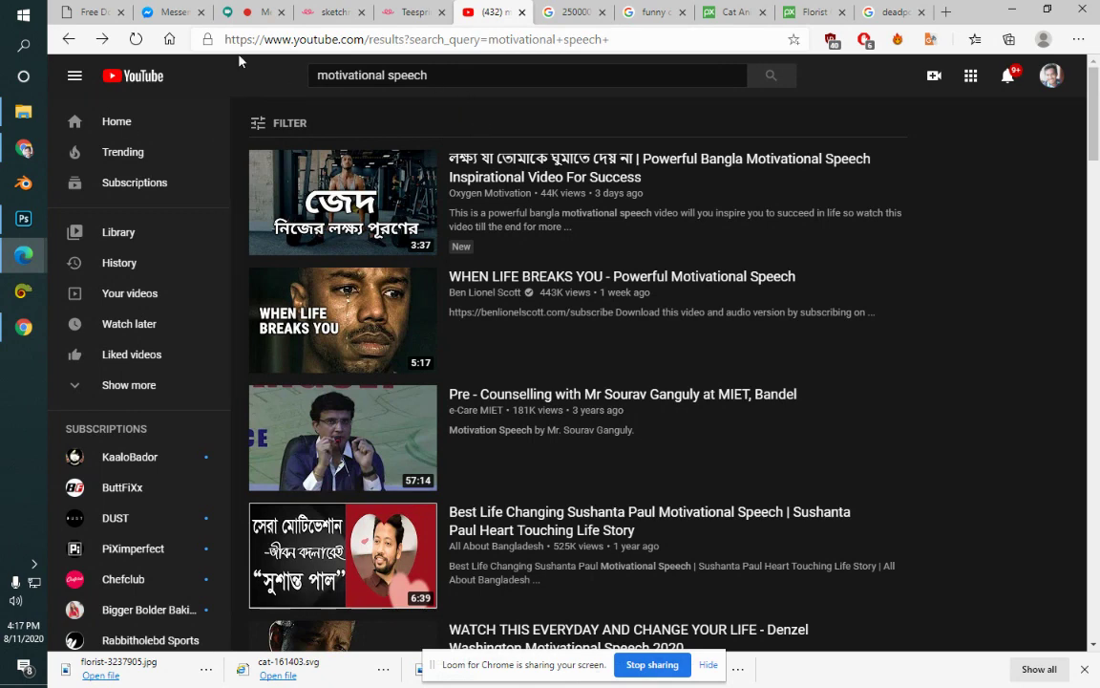
left_click(69, 40)
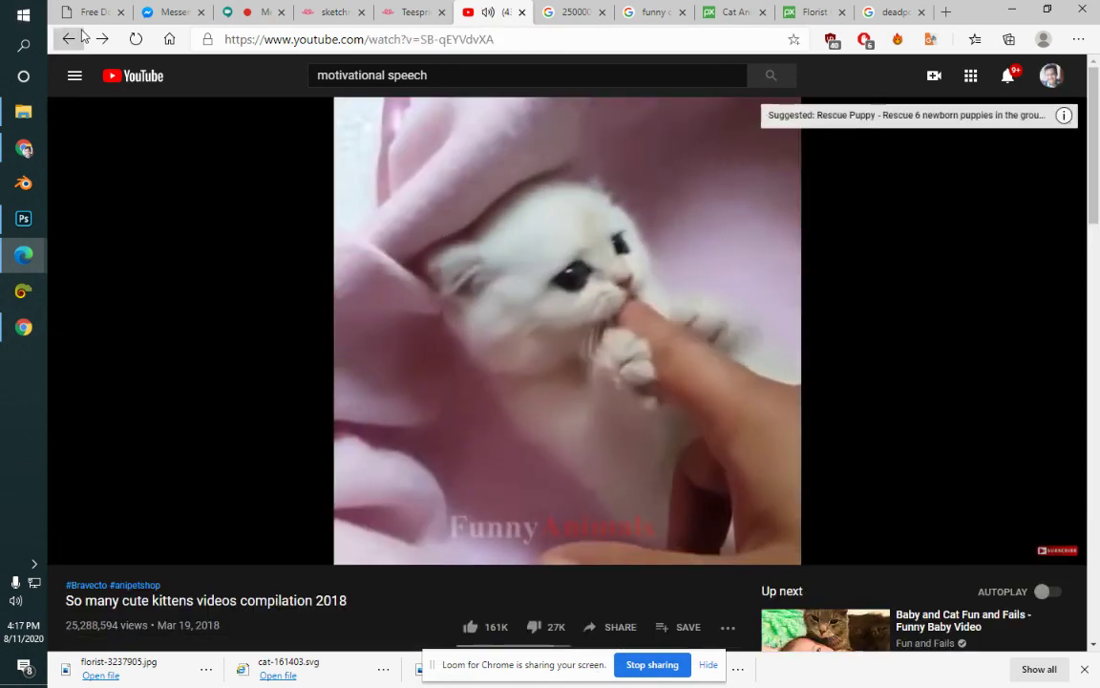
left_click(76, 38)
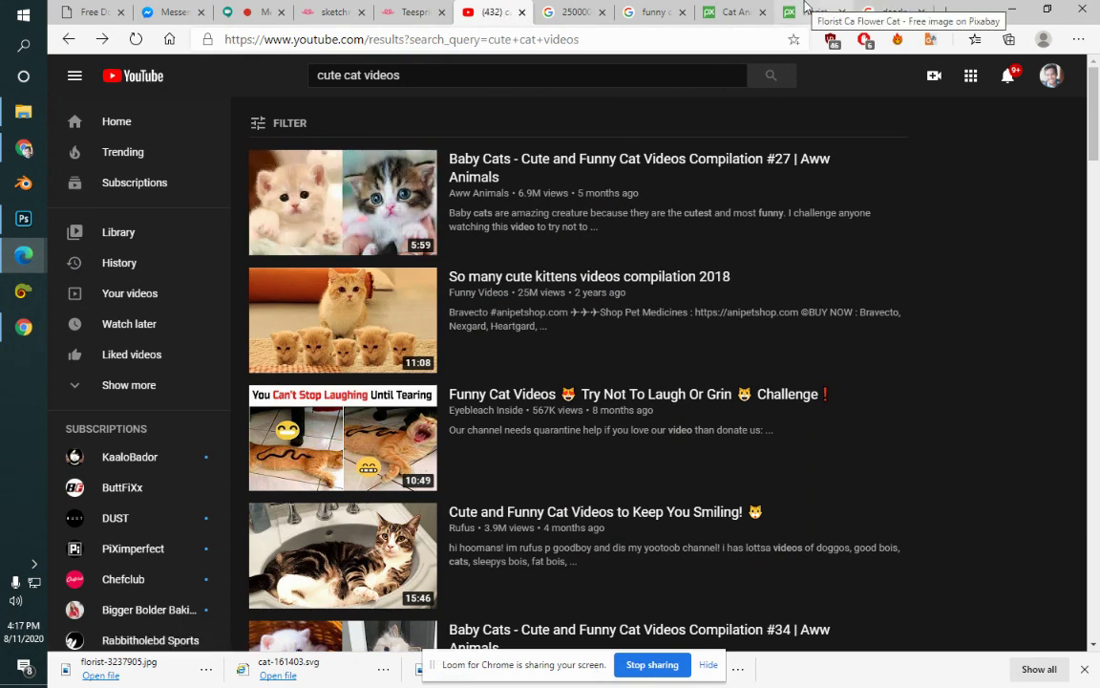
mouse_move(409, 447)
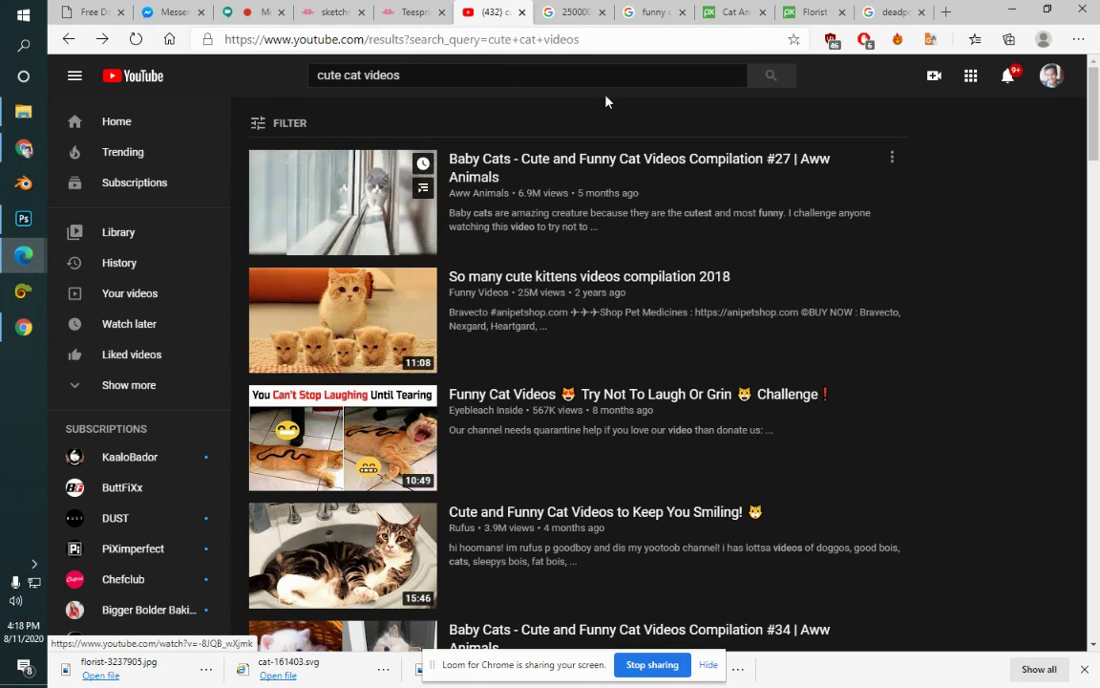
Step: Switch Pixabay's search from Images to Videos and search 'cat', showing 112 free cat videos
left_click(817, 12)
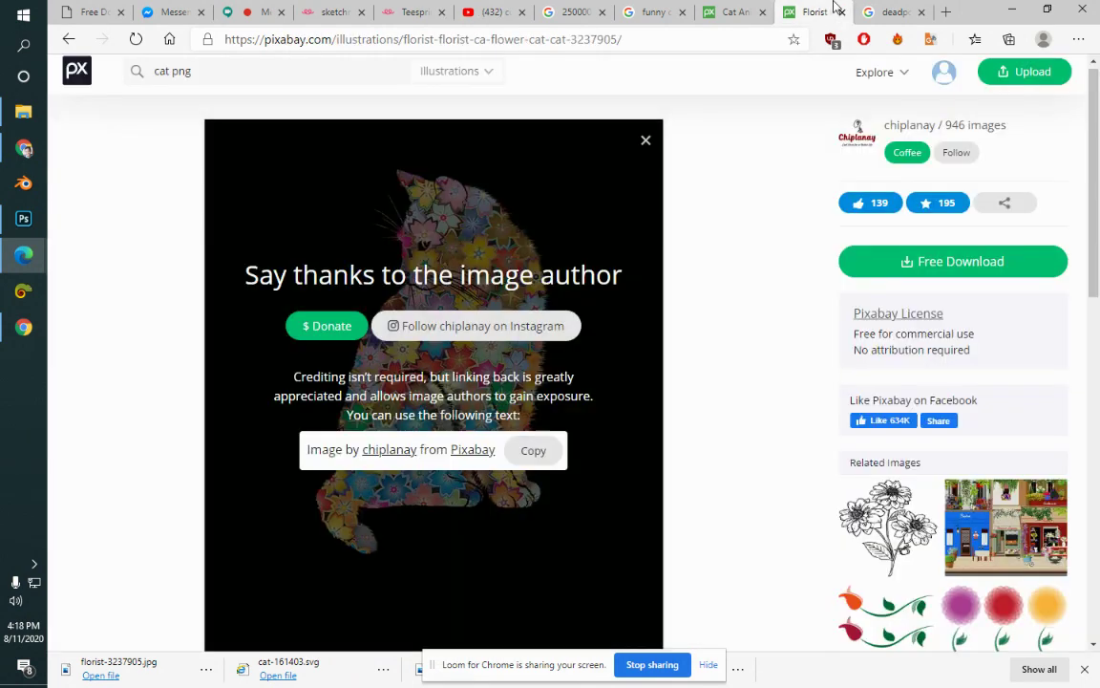
left_click(644, 140)
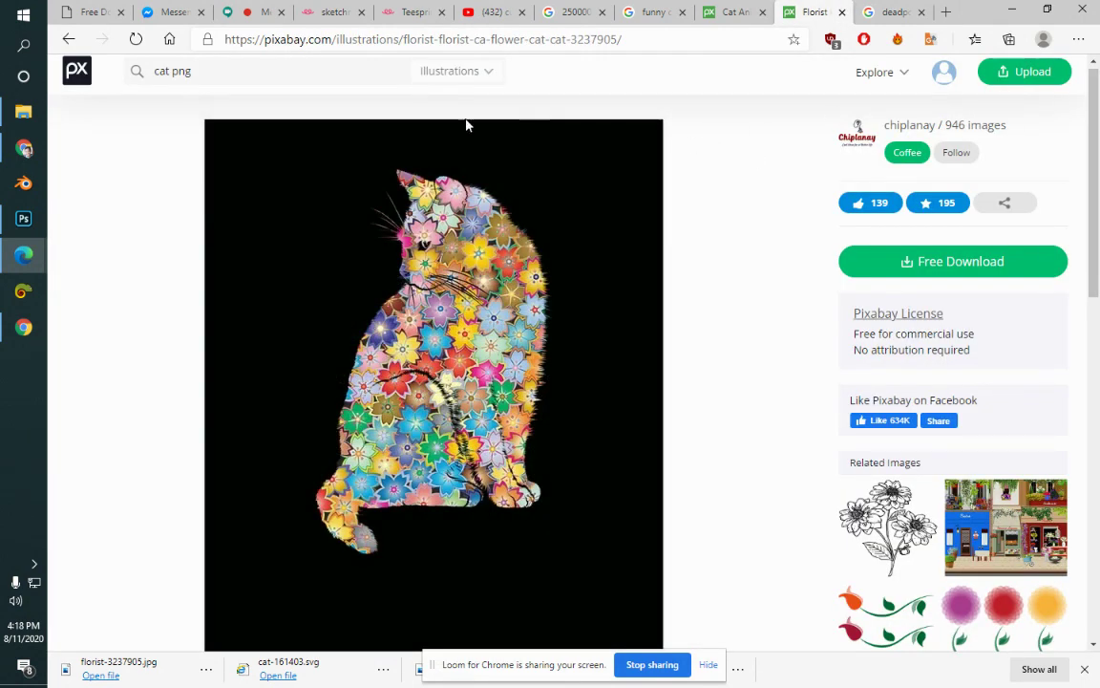
left_click(67, 39)
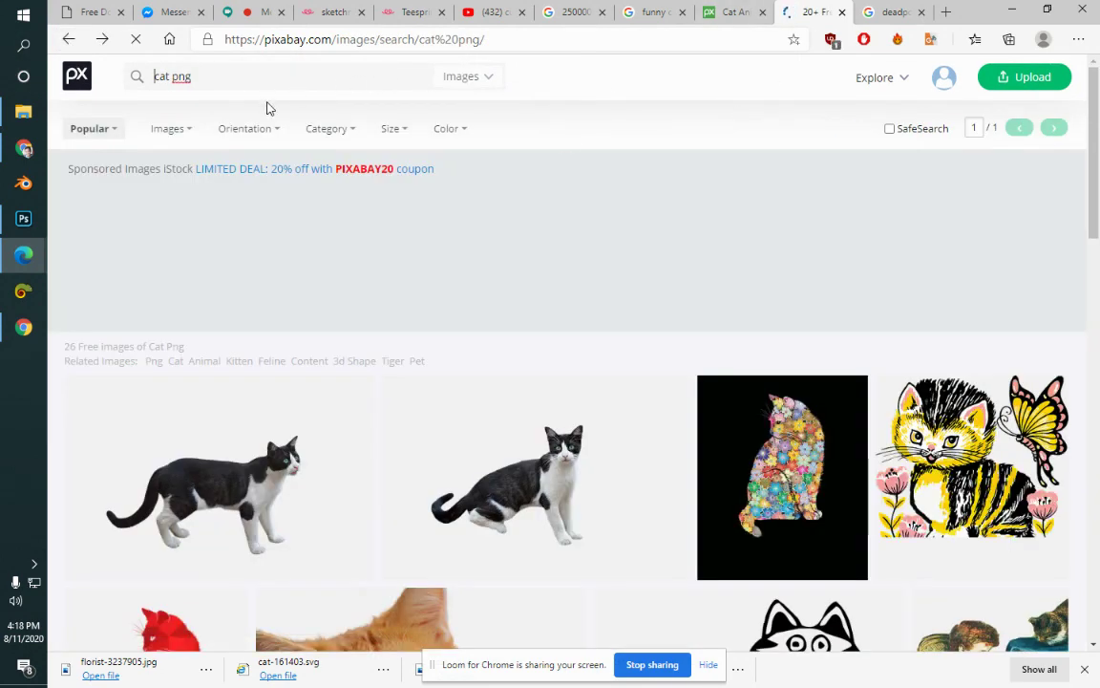
triple_click(261, 77)
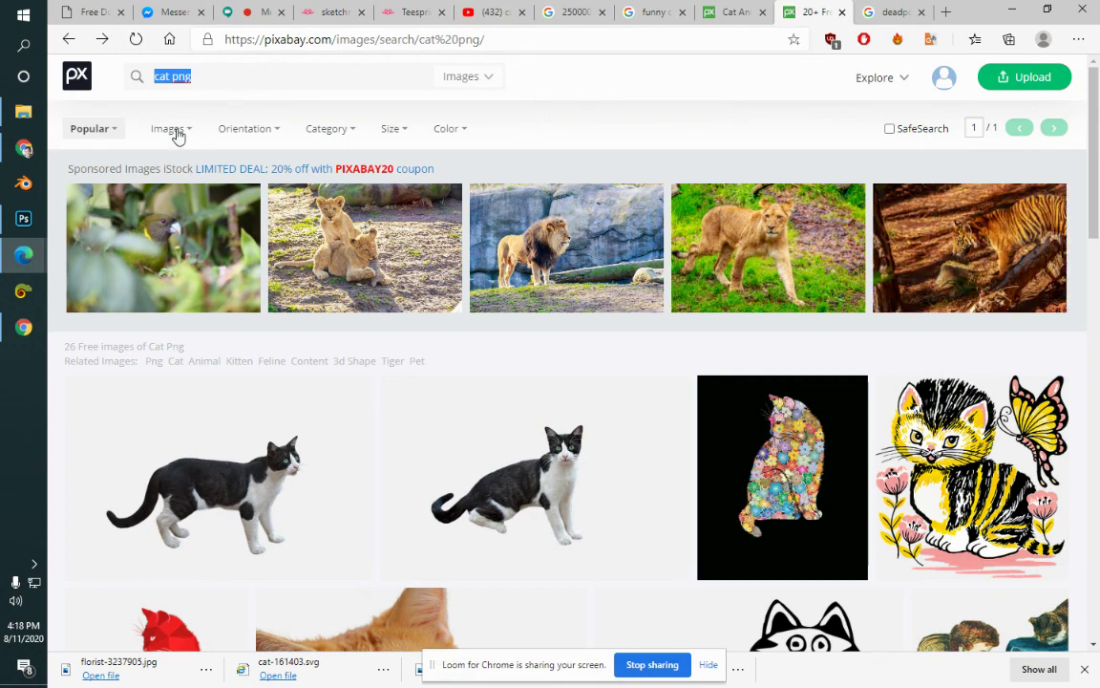
left_click_drag(62, 128, 584, 127)
left_click(584, 127)
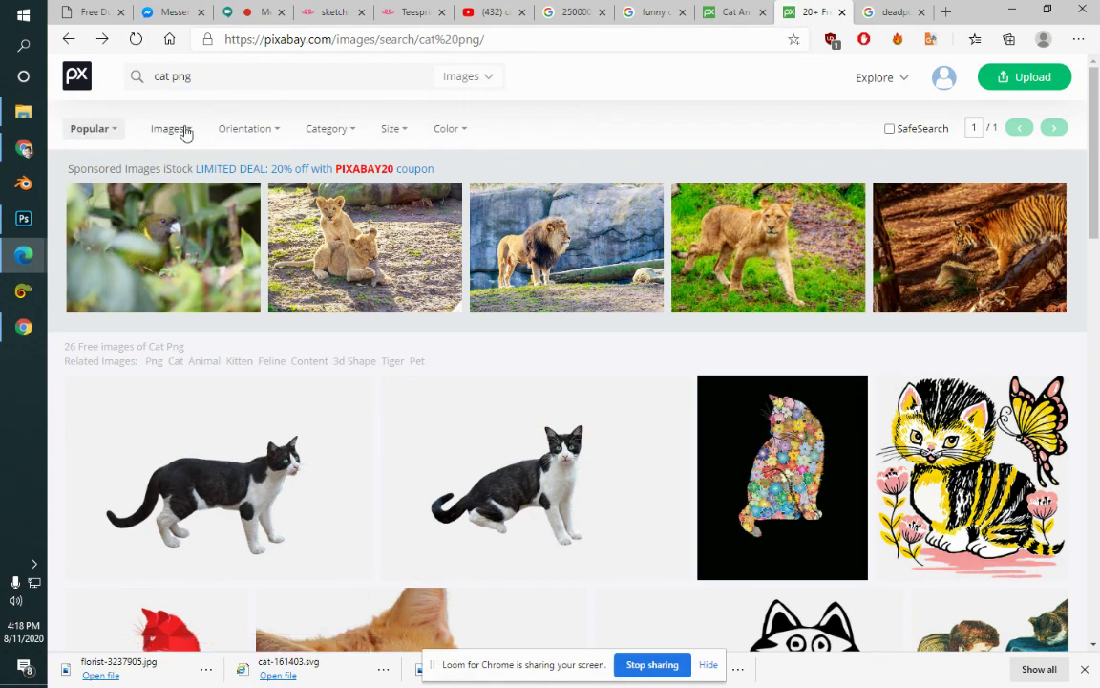
mouse_move(184, 134)
left_click(189, 159)
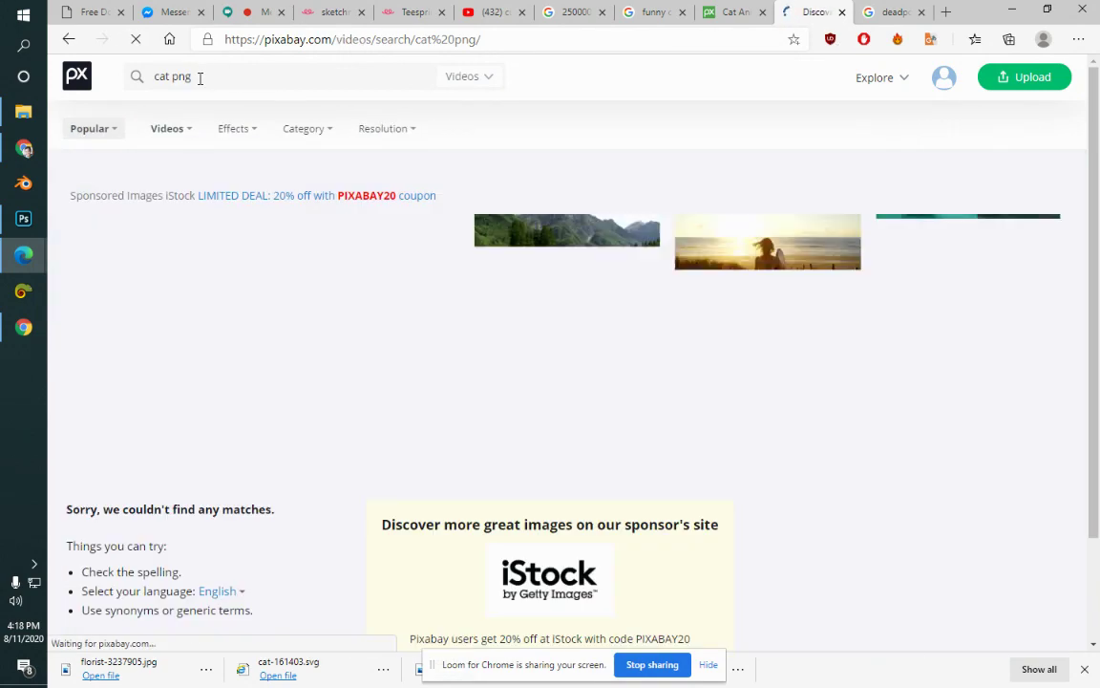
double_click(199, 78)
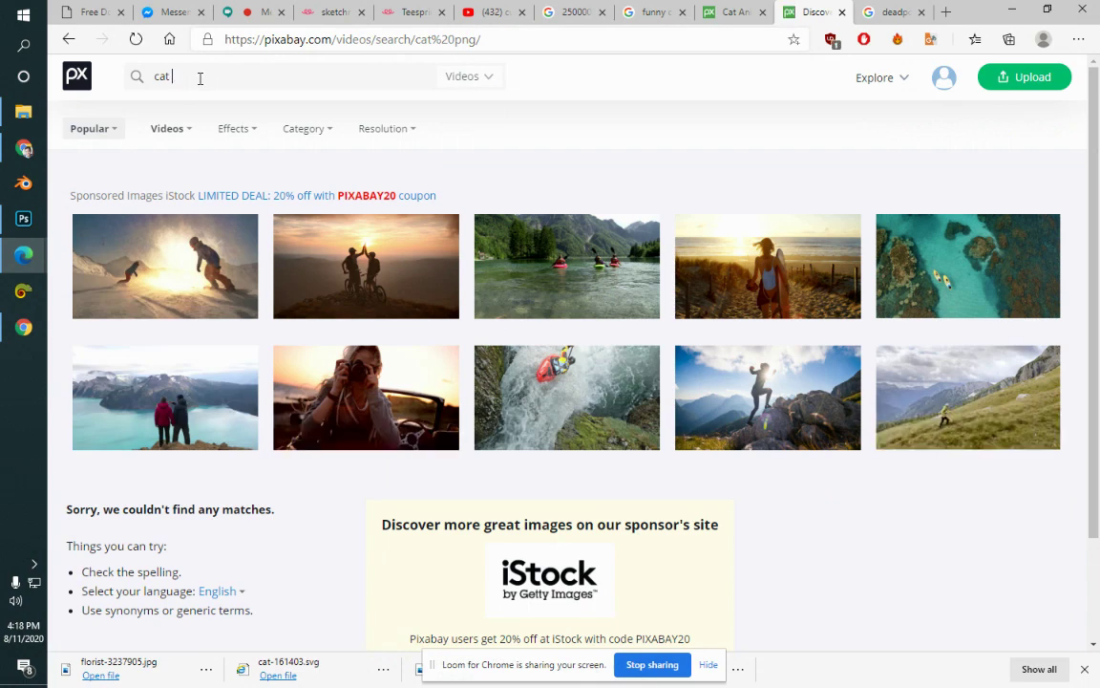
key("Return")
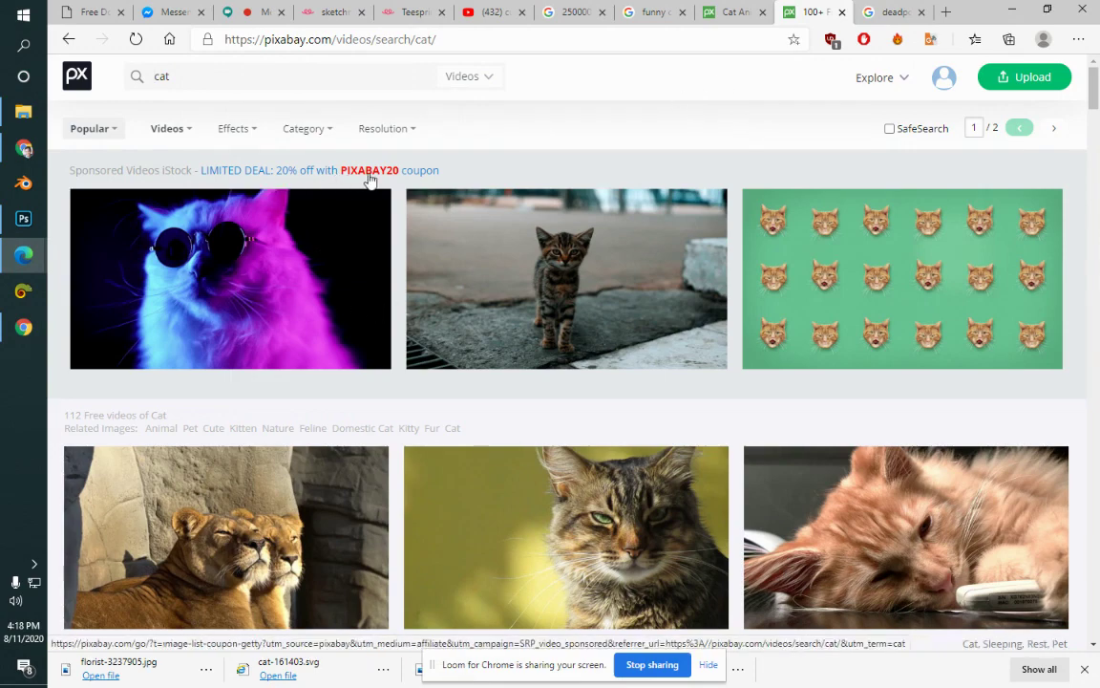
left_click_drag(1094, 94, 1099, 127)
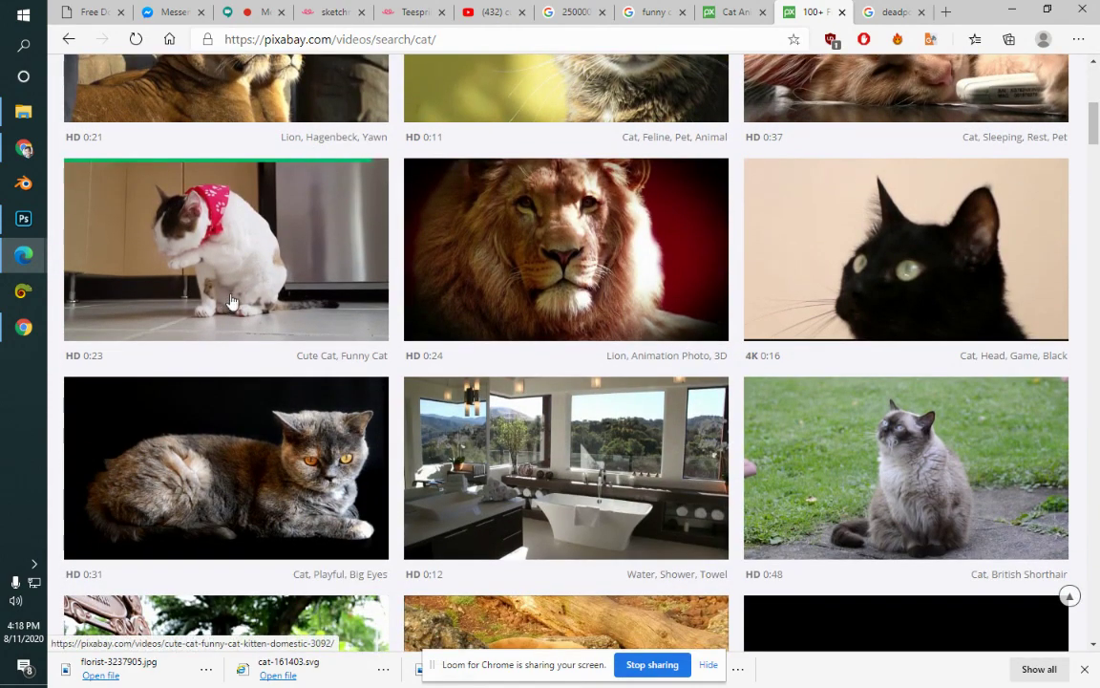
Step: Open the trombone-playing cat video, pause it, and return to the cat video results
scroll(714, 146, "up", 5)
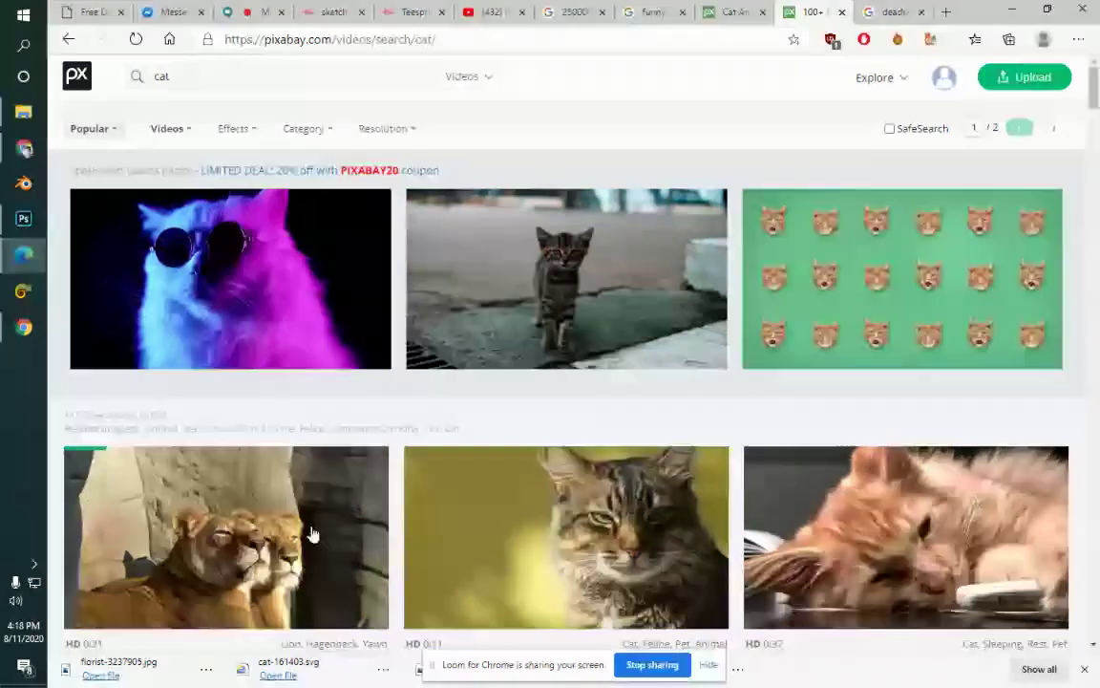
left_click(1098, 493)
scroll(1099, 493, "down", 8)
scroll(967, 226, "down", 4)
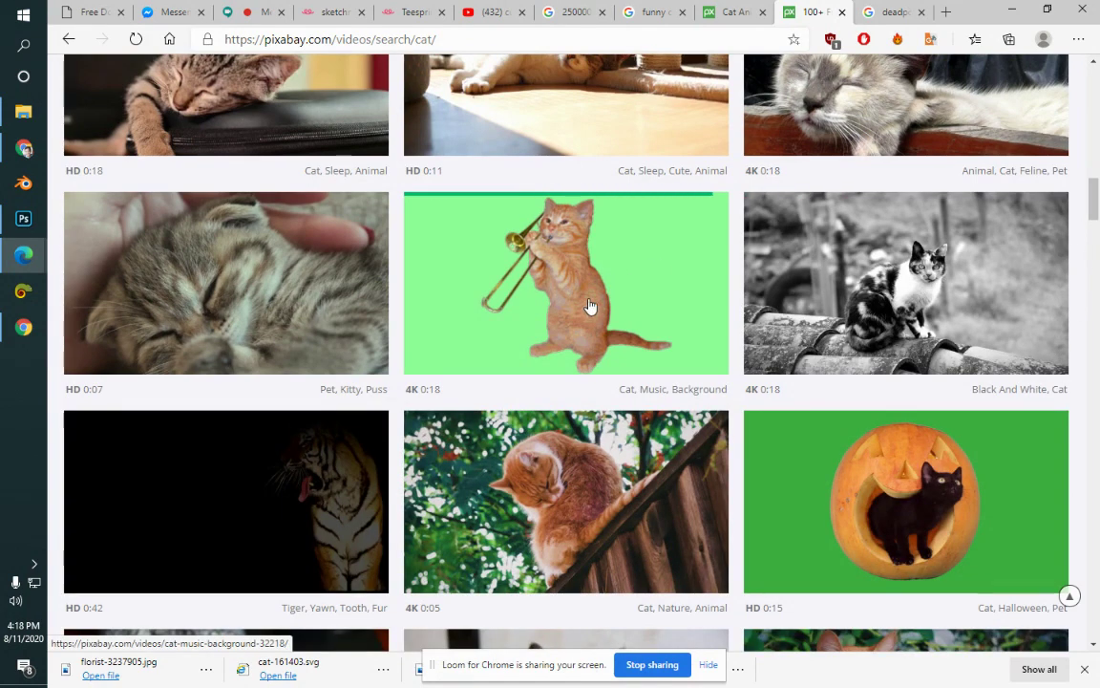
left_click(590, 306)
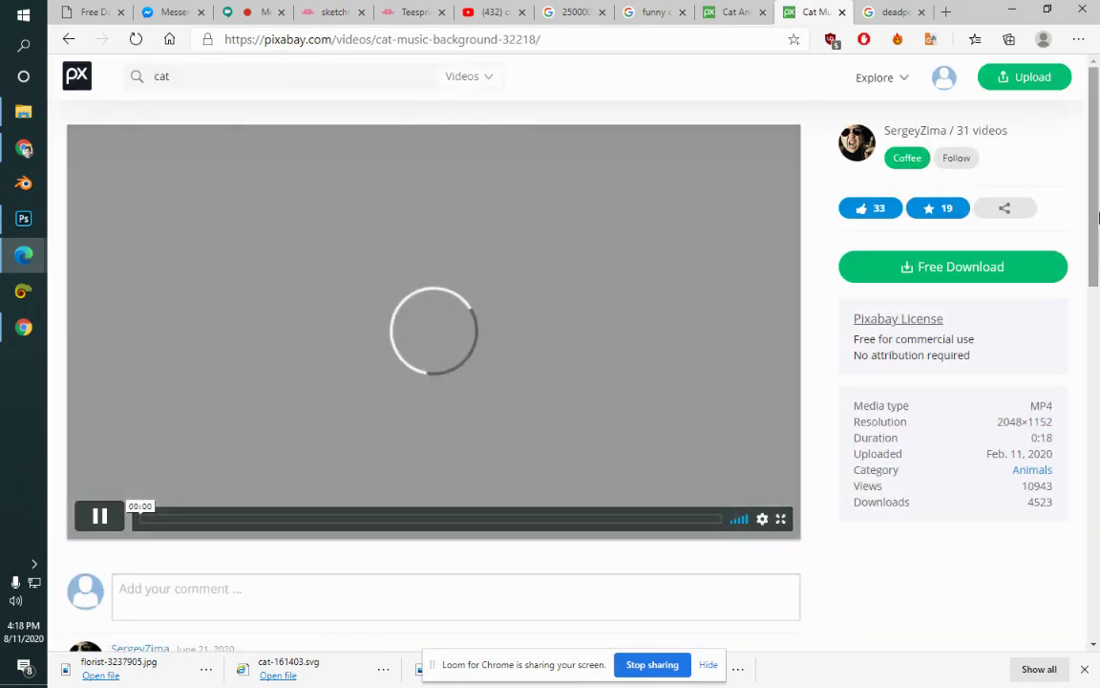
scroll(1099, 222, "down", 1)
scroll(1041, 217, "up", 1)
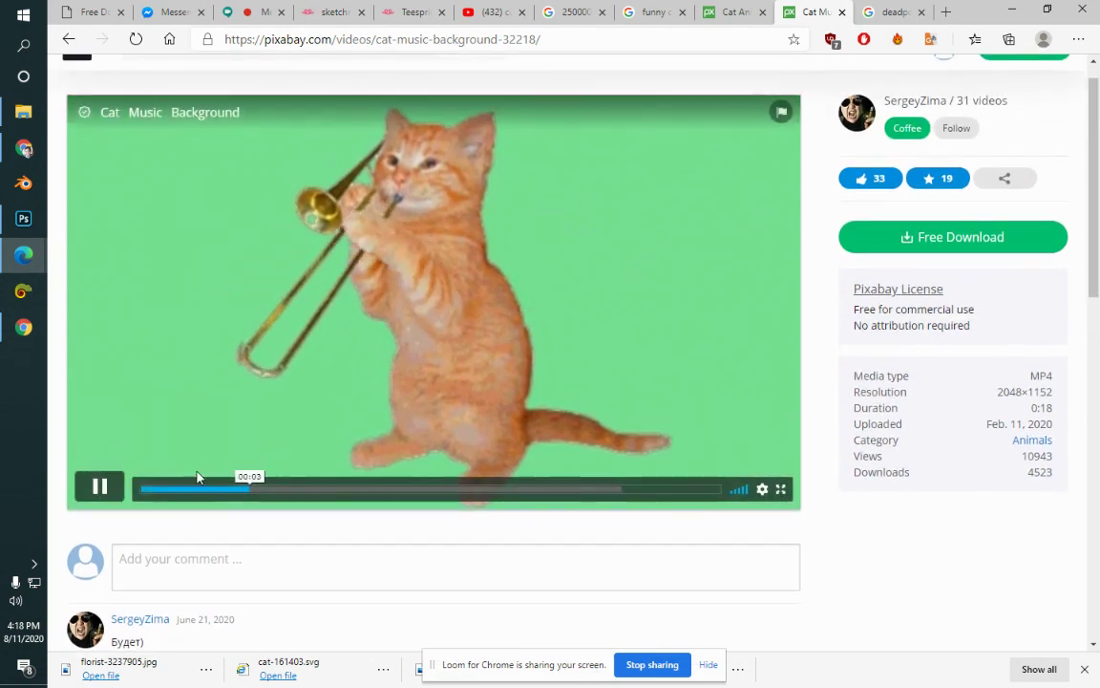
left_click(112, 495)
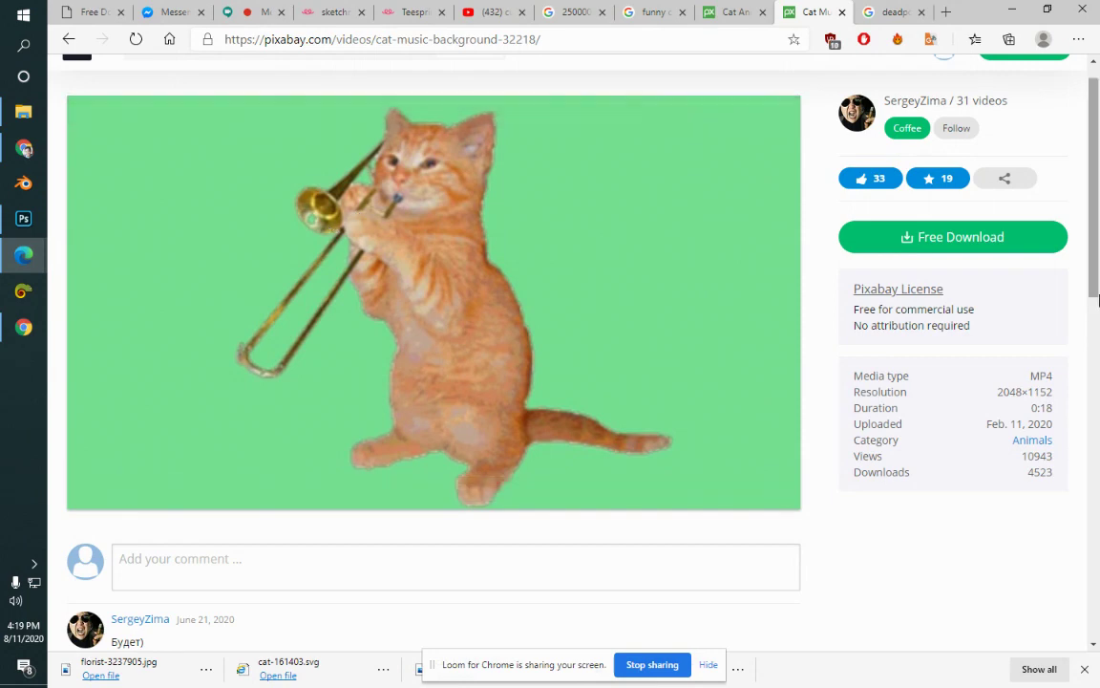
mouse_move(1096, 291)
left_mouse_down()
mouse_move(1096, 484)
mouse_move(1065, 228)
left_mouse_up()
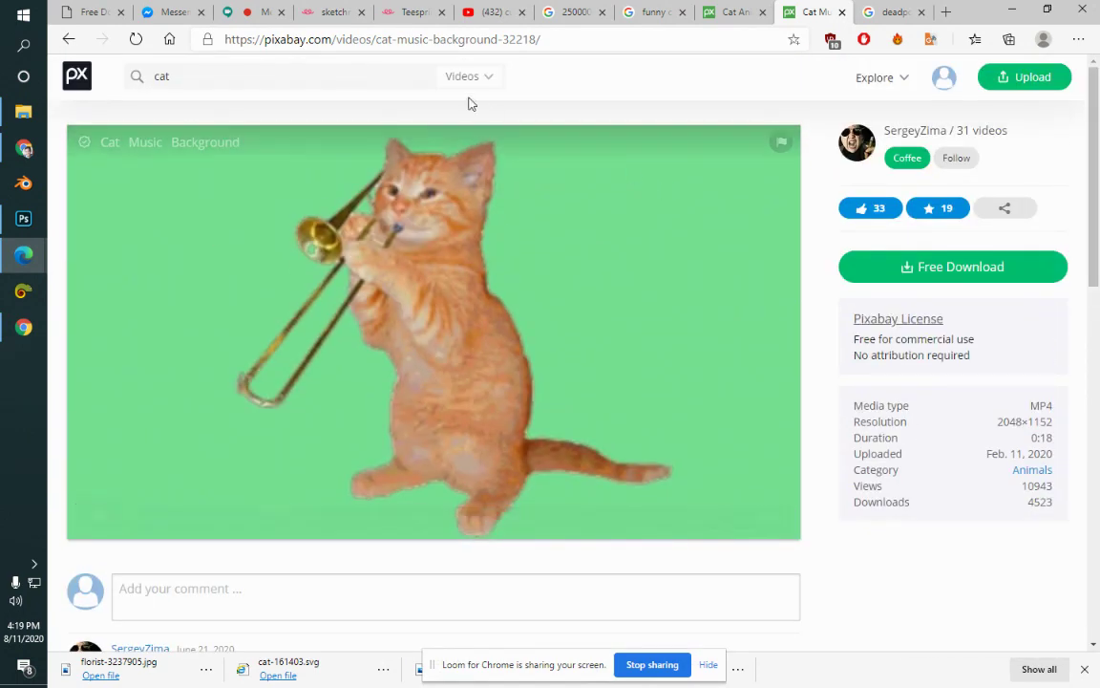
left_click(69, 41)
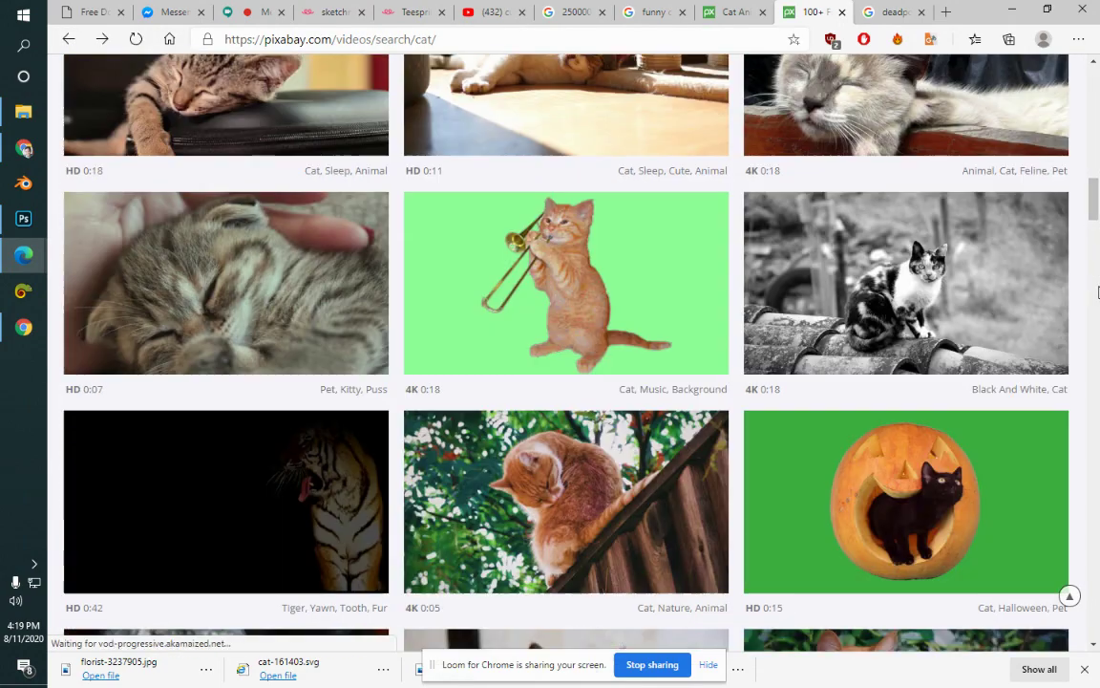
Step: Reopen the trombone cat video to read its licence details, then return to the Flower cat listing
left_click_drag(1096, 220, 1098, 287)
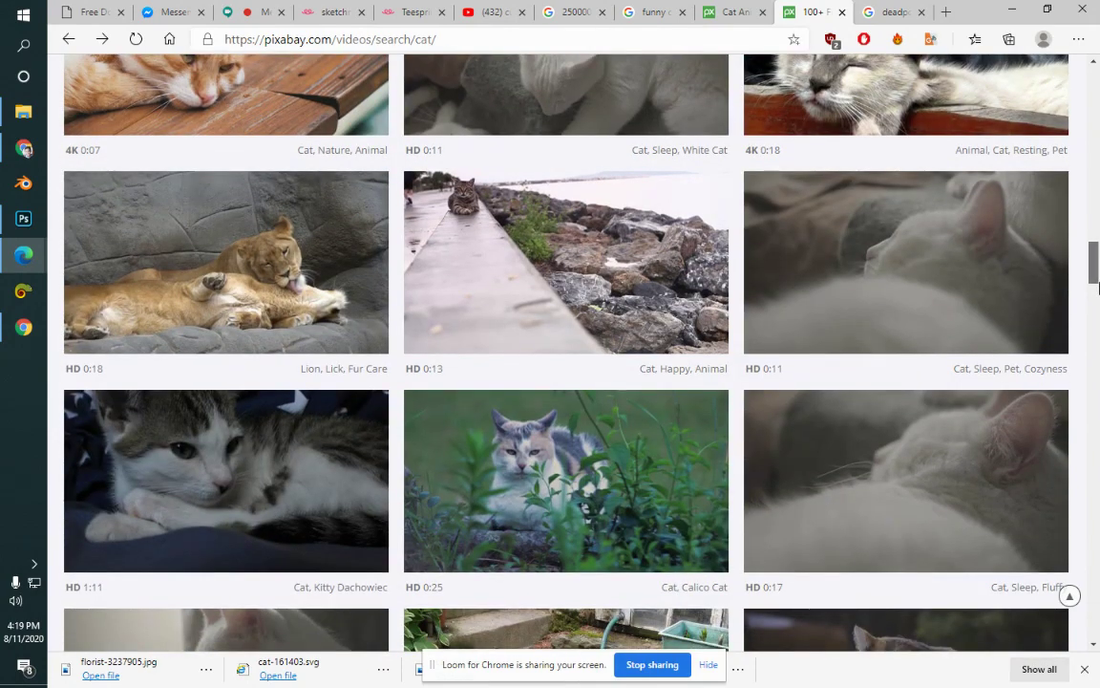
left_click_drag(1098, 286, 1099, 220)
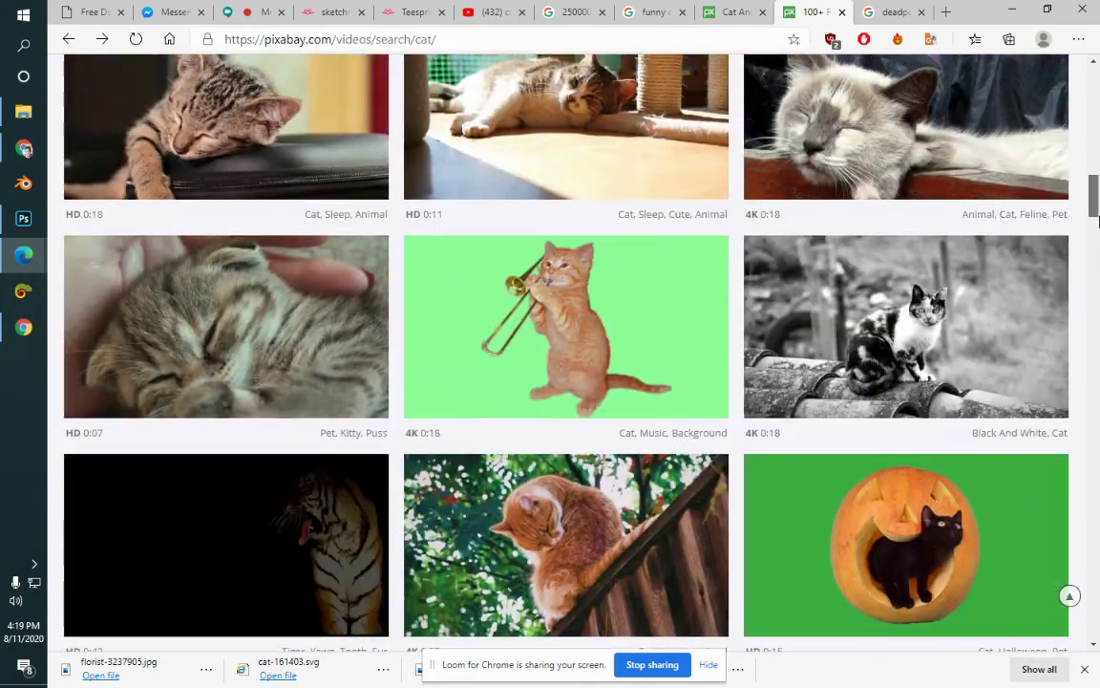
left_click(636, 287)
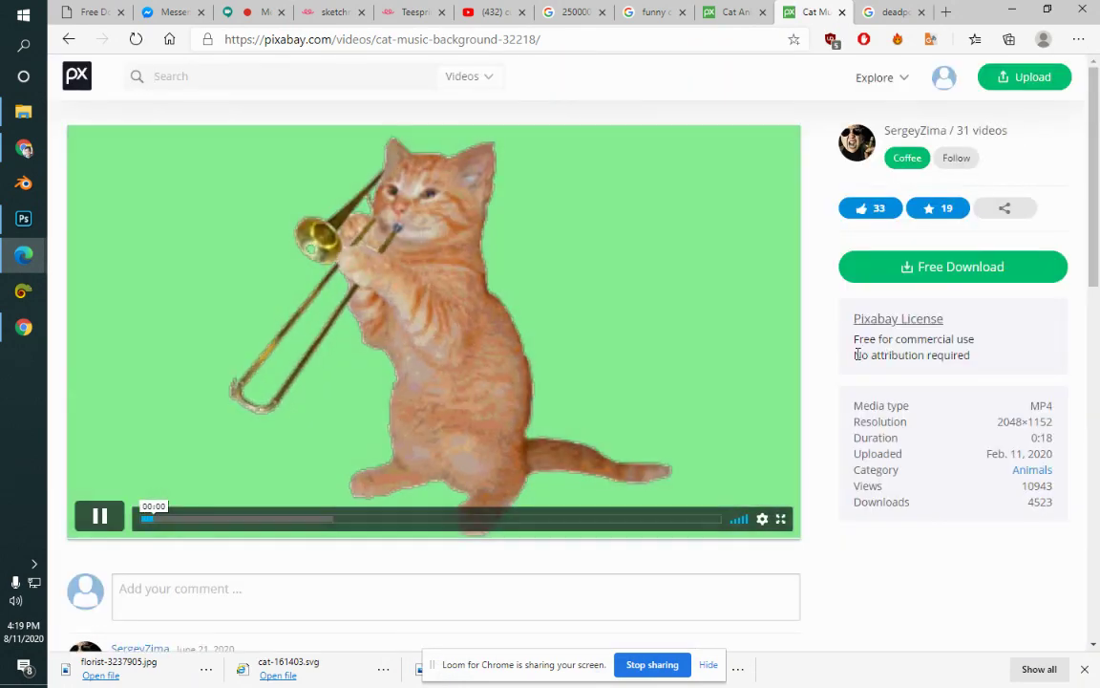
mouse_move(886, 355)
left_mouse_down()
mouse_move(964, 354)
mouse_move(827, 381)
left_mouse_up()
left_click(1002, 358)
left_click(830, 317)
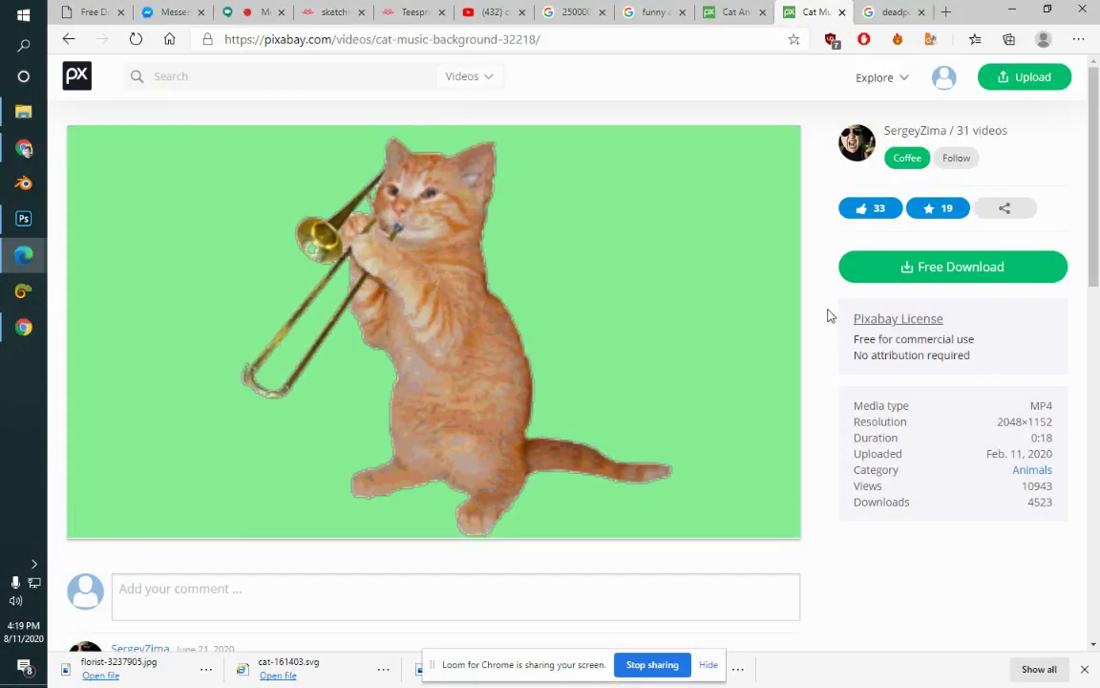
left_click(67, 39)
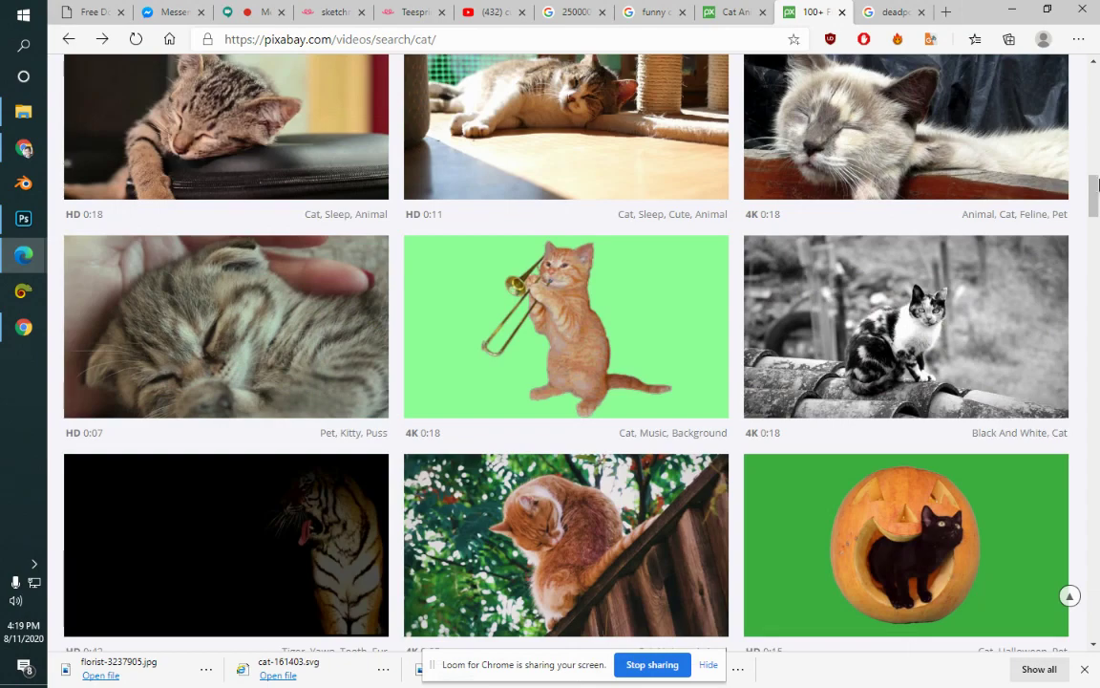
left_click_drag(1099, 103, 1092, 320)
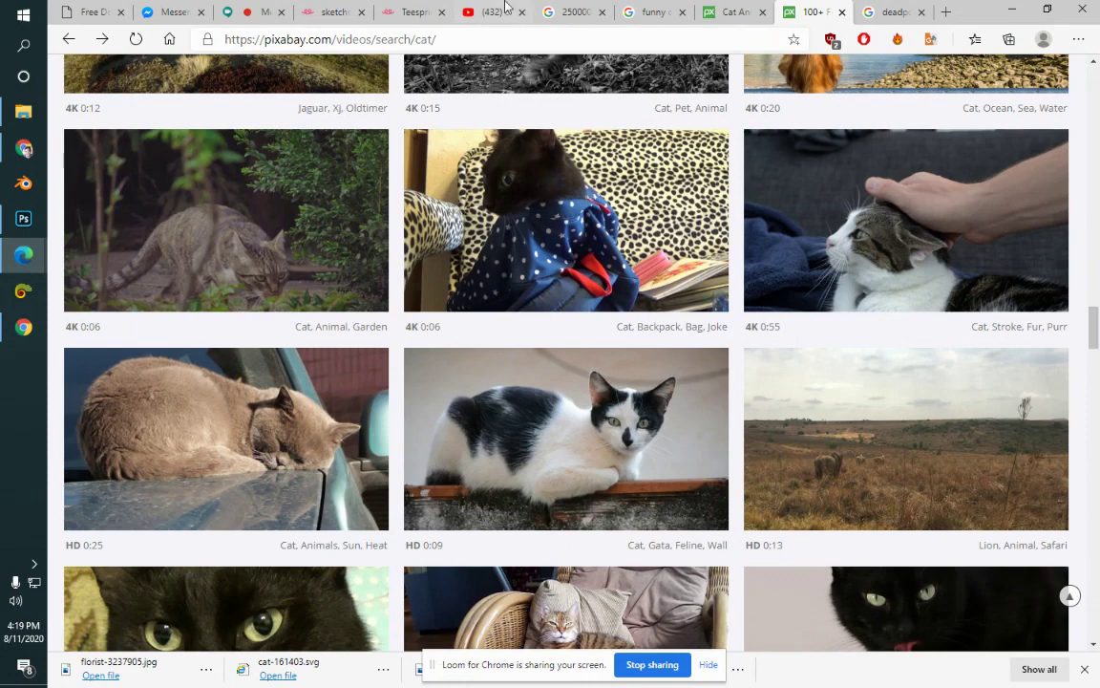
left_click(429, 8)
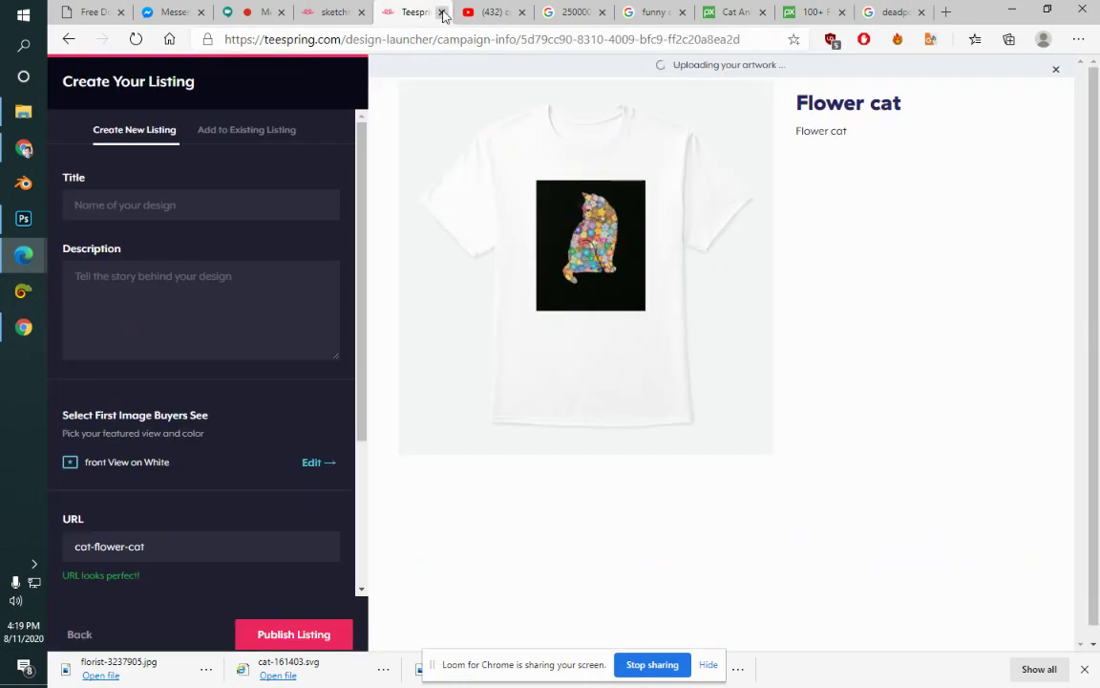
Step: Close the Teespring, storefront, calculator, funny cat, Pixabay and deadpool tabs, leaving Google Meet showing
left_click(442, 12)
left_click(332, 9)
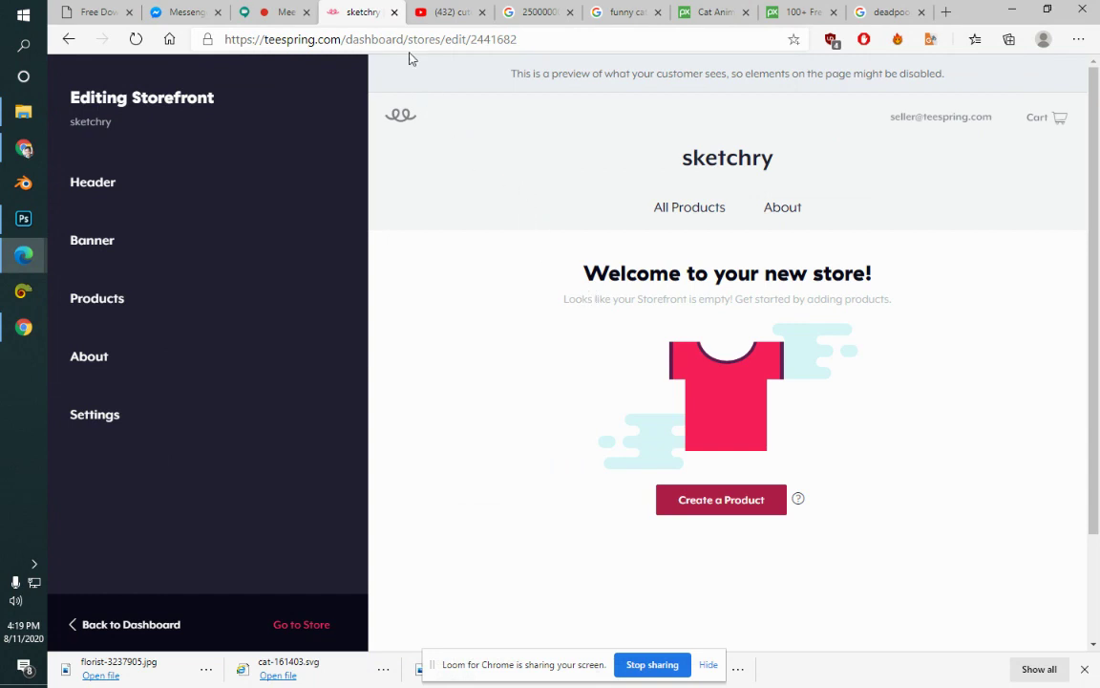
left_click(395, 12)
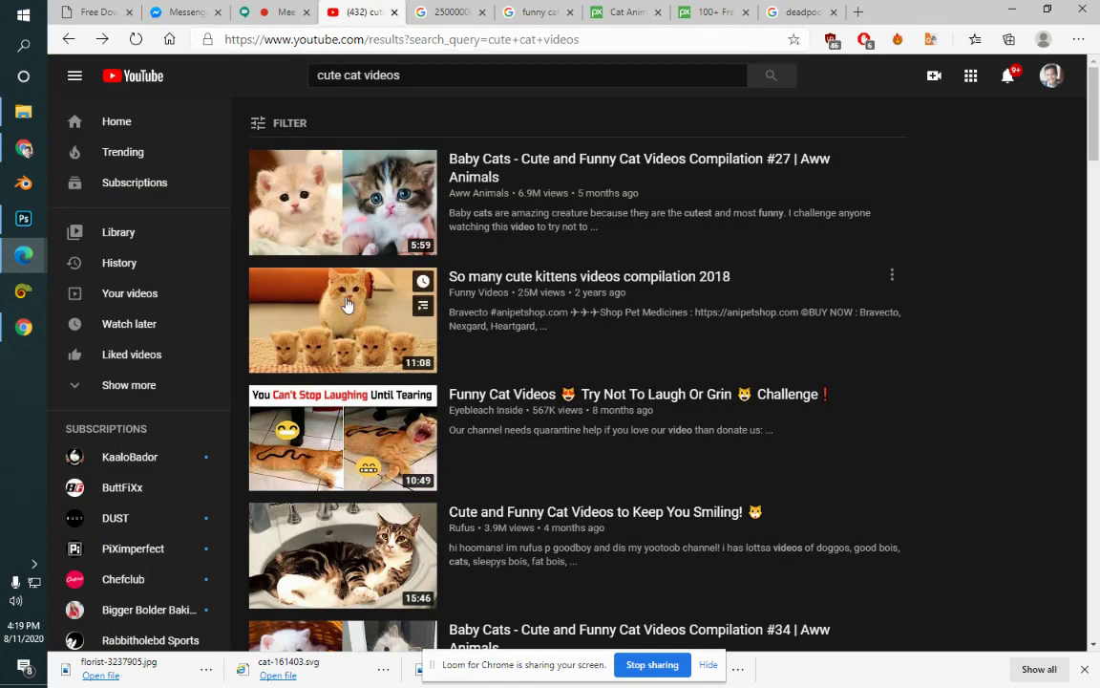
left_click(114, 83)
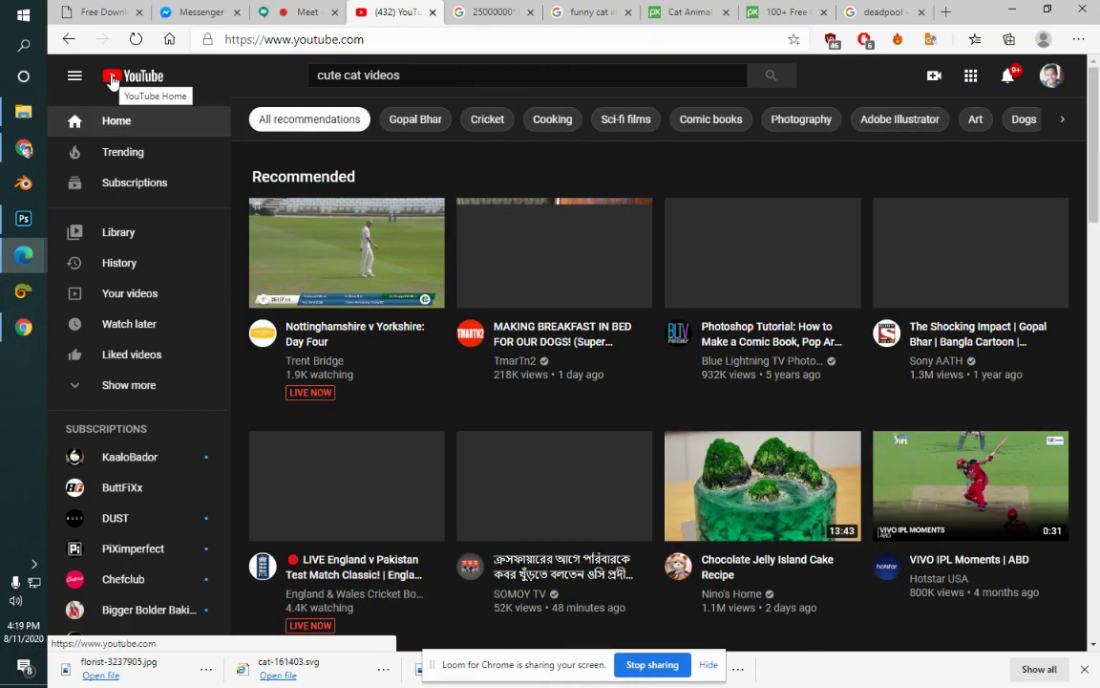
left_click(517, 10)
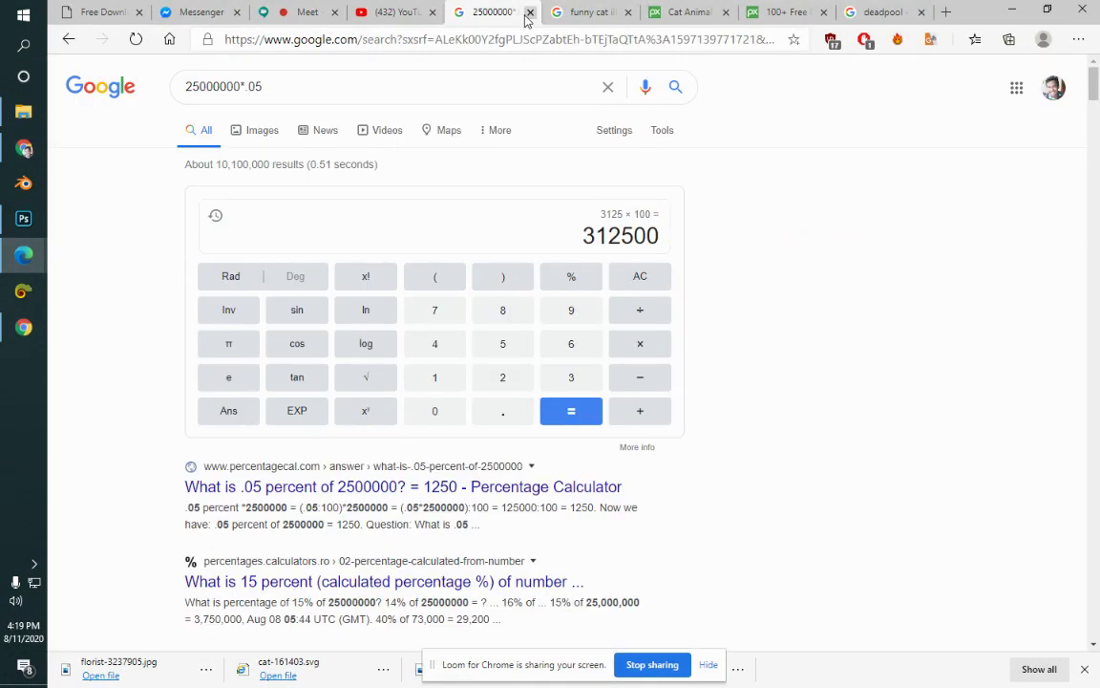
left_click(528, 12)
left_click(528, 12)
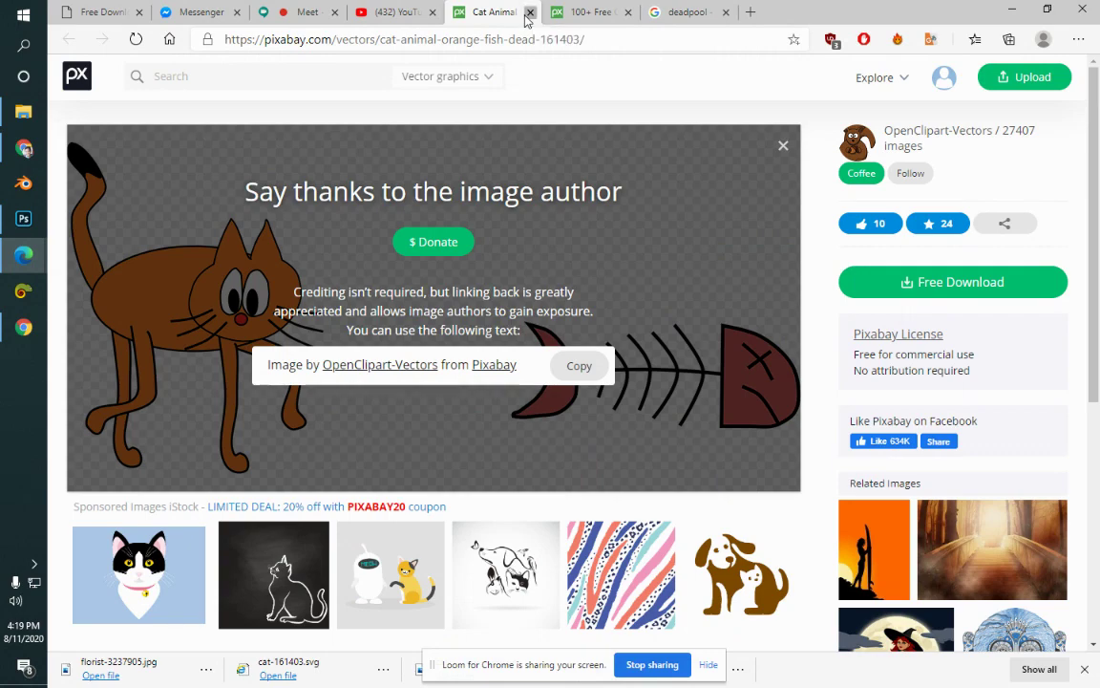
left_click(528, 13)
left_click(528, 12)
left_click(528, 12)
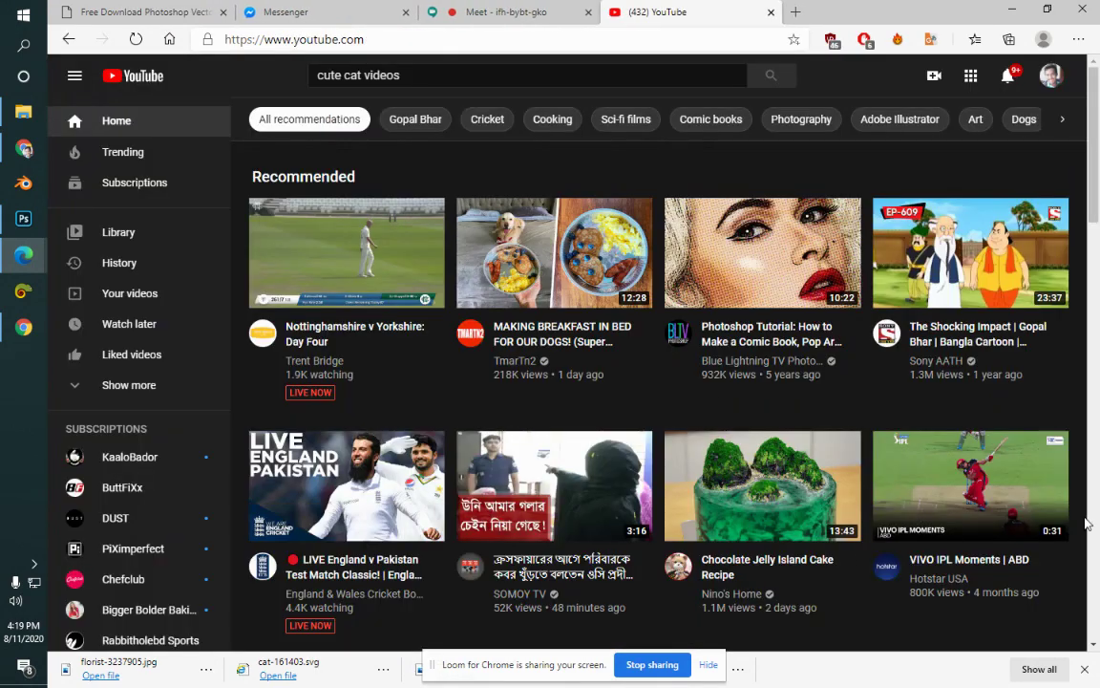
left_click(498, 11)
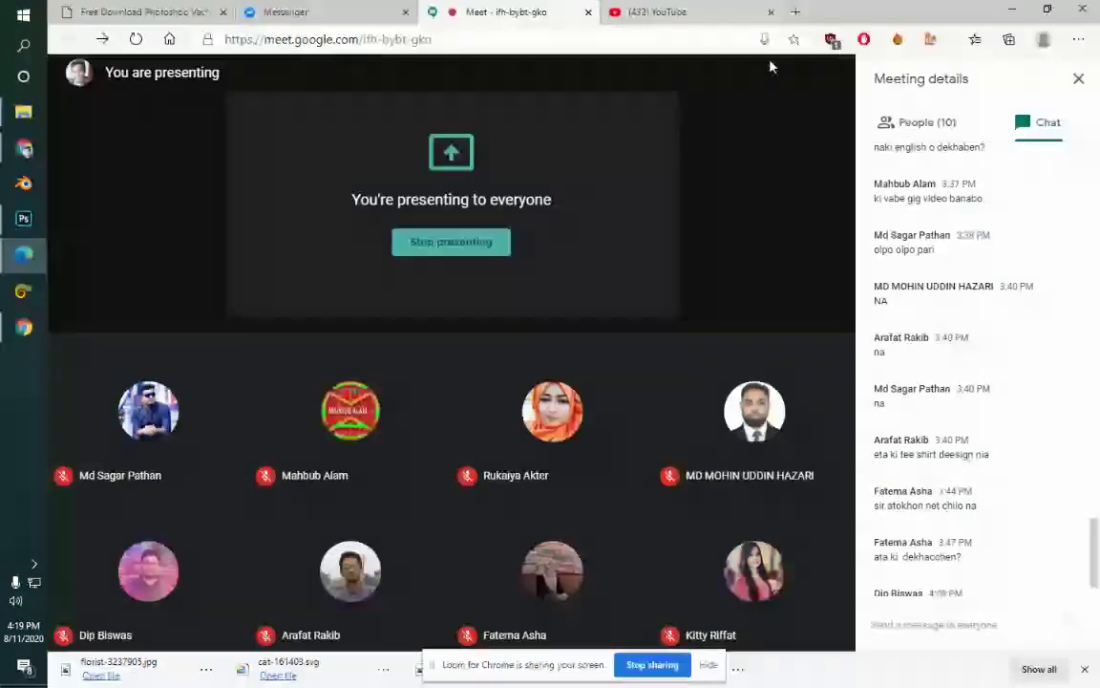
Step: Stop presenting, send 'teespring.com' in the meeting chat, and start a new browser tab
scroll(1097, 573, "down", 1)
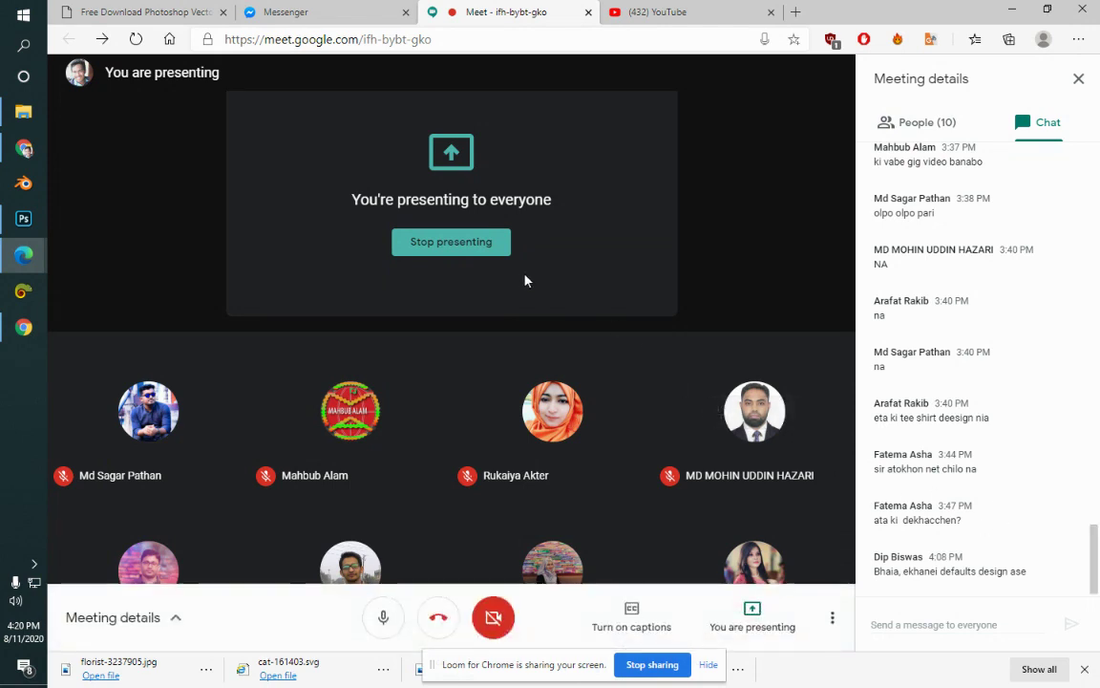
left_click(456, 242)
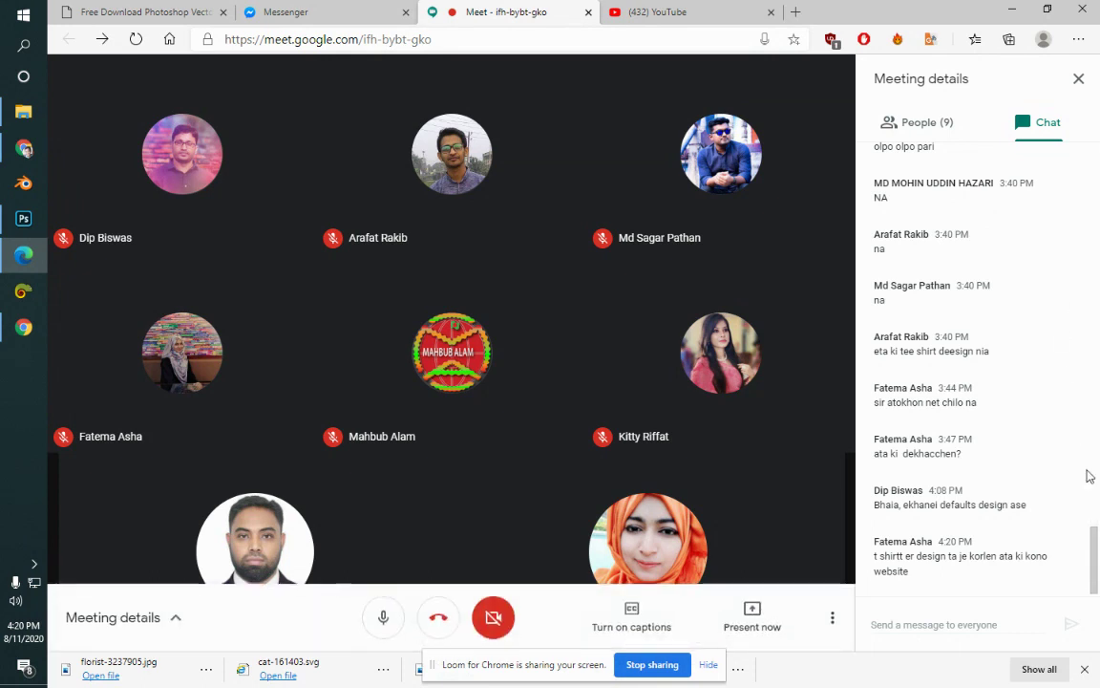
left_click(1015, 623)
type("teespring.com")
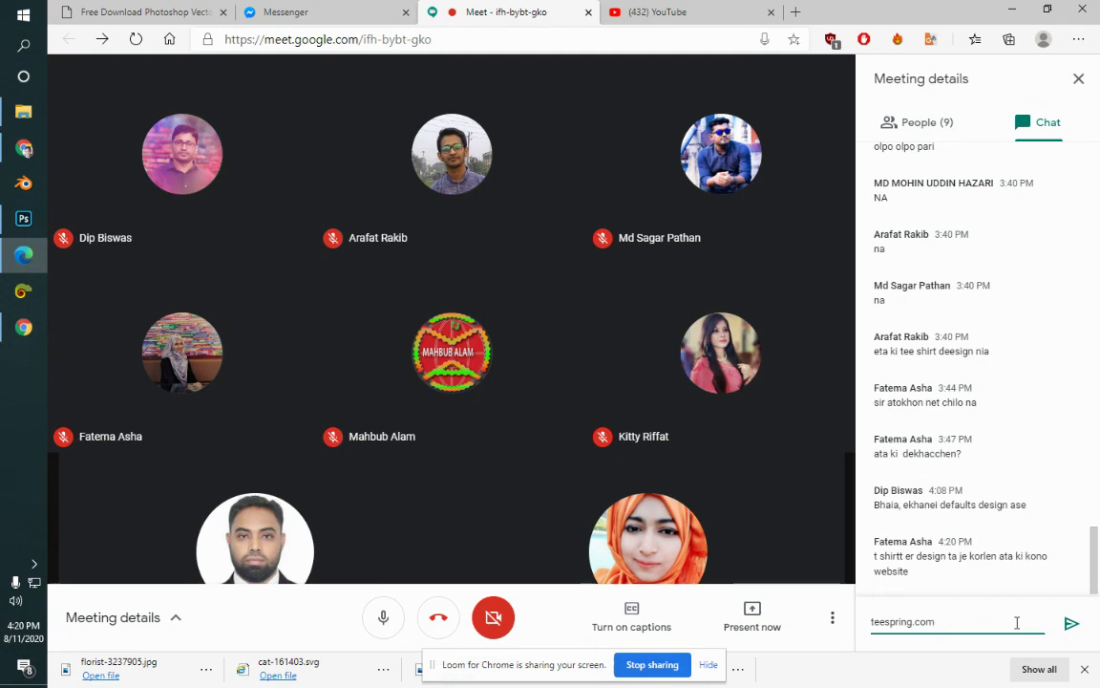
key("Return")
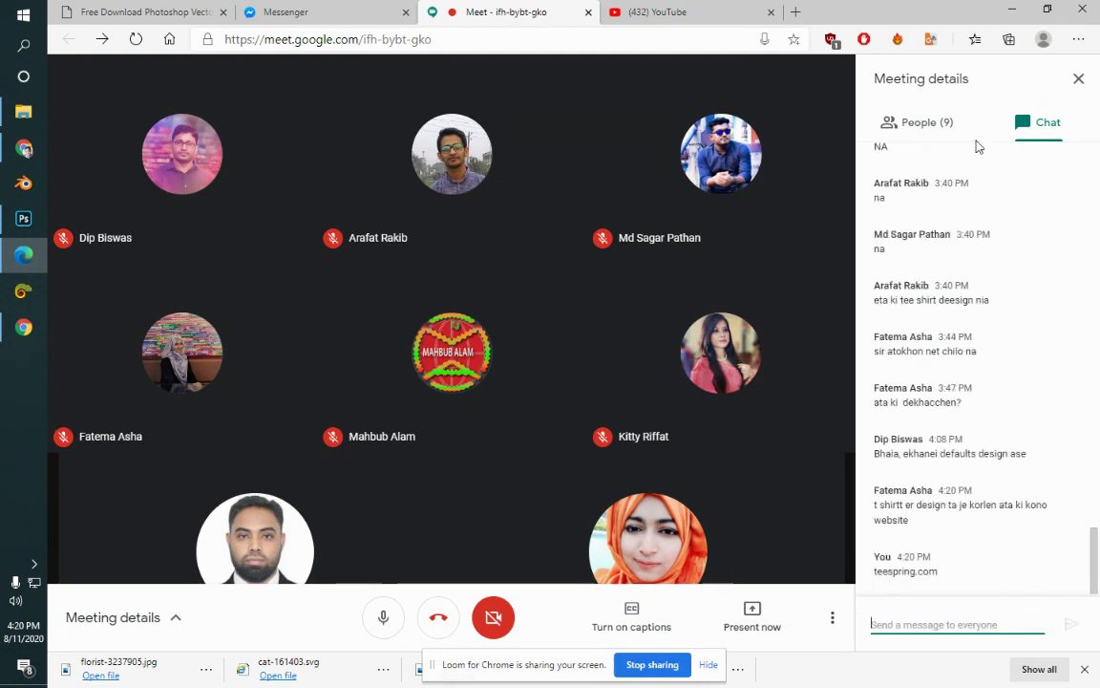
left_click(796, 10)
type("t")
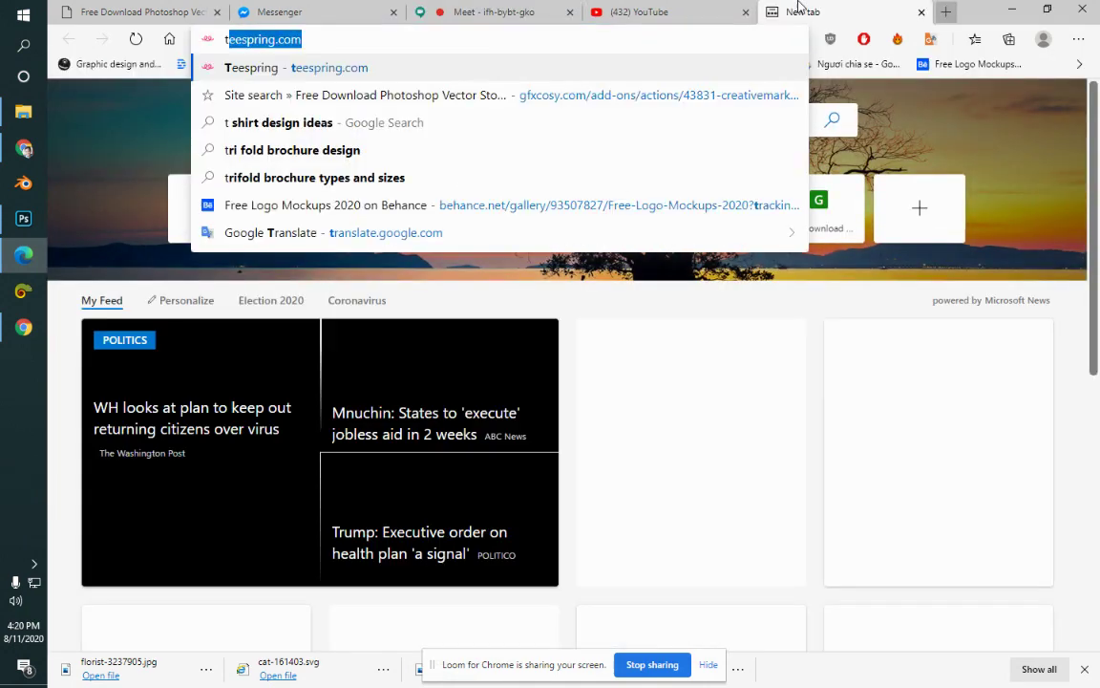
type("eespring.com")
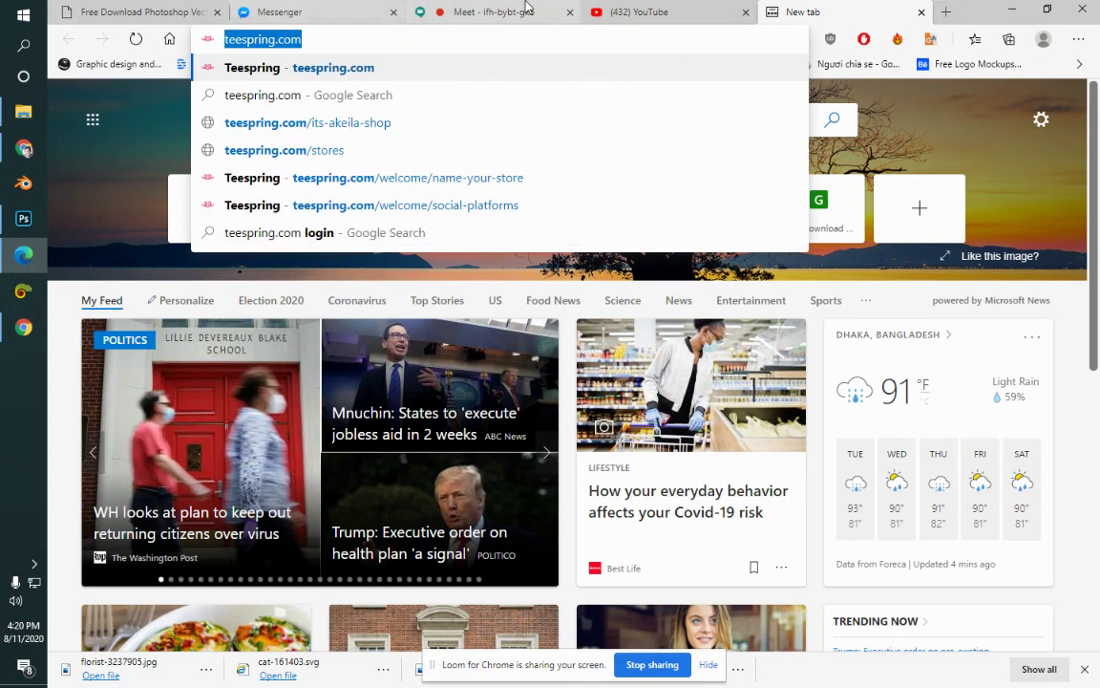
left_click(526, 11)
left_click(912, 621)
type("https://teespring.com/")
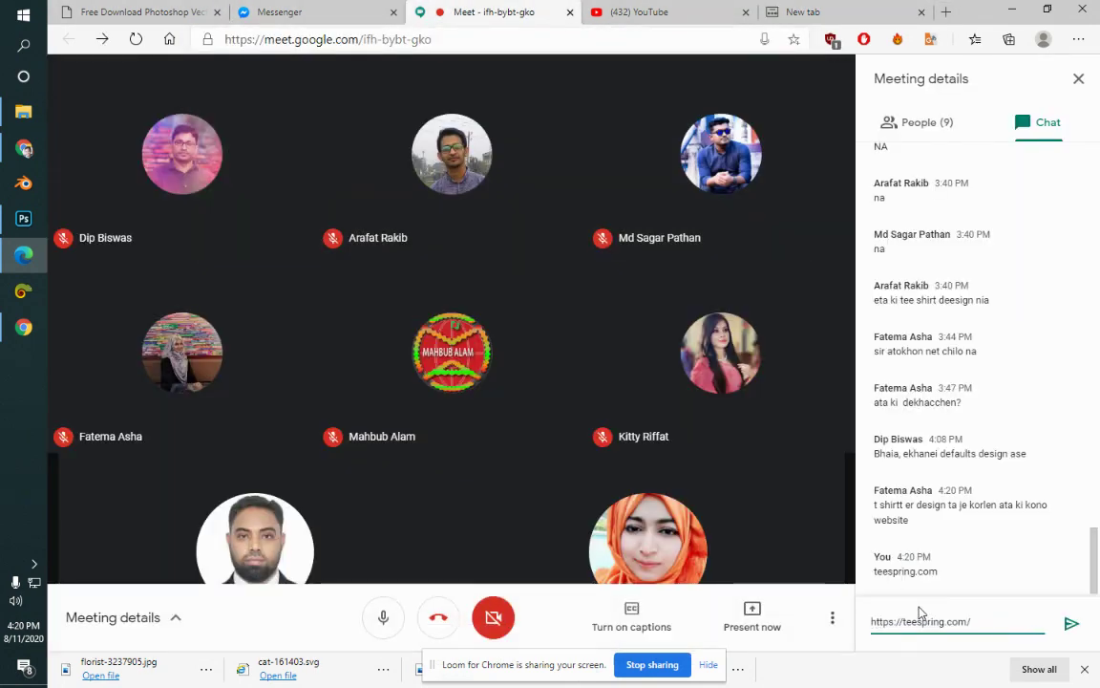
key("Return")
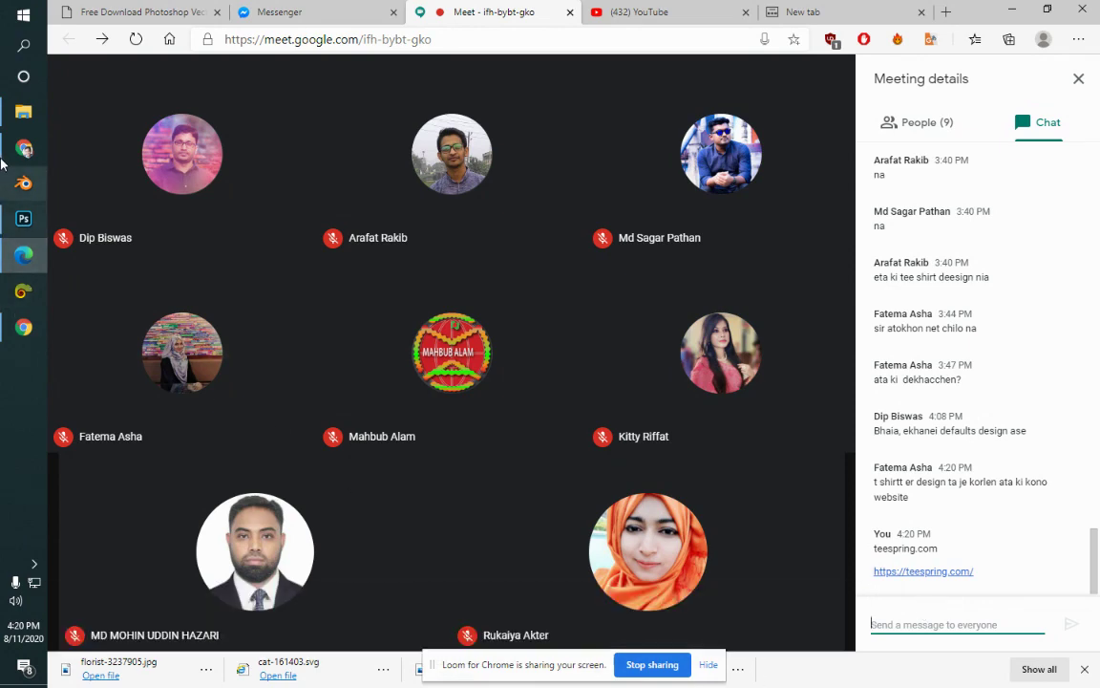
mouse_move(19, 151)
left_click(119, 143)
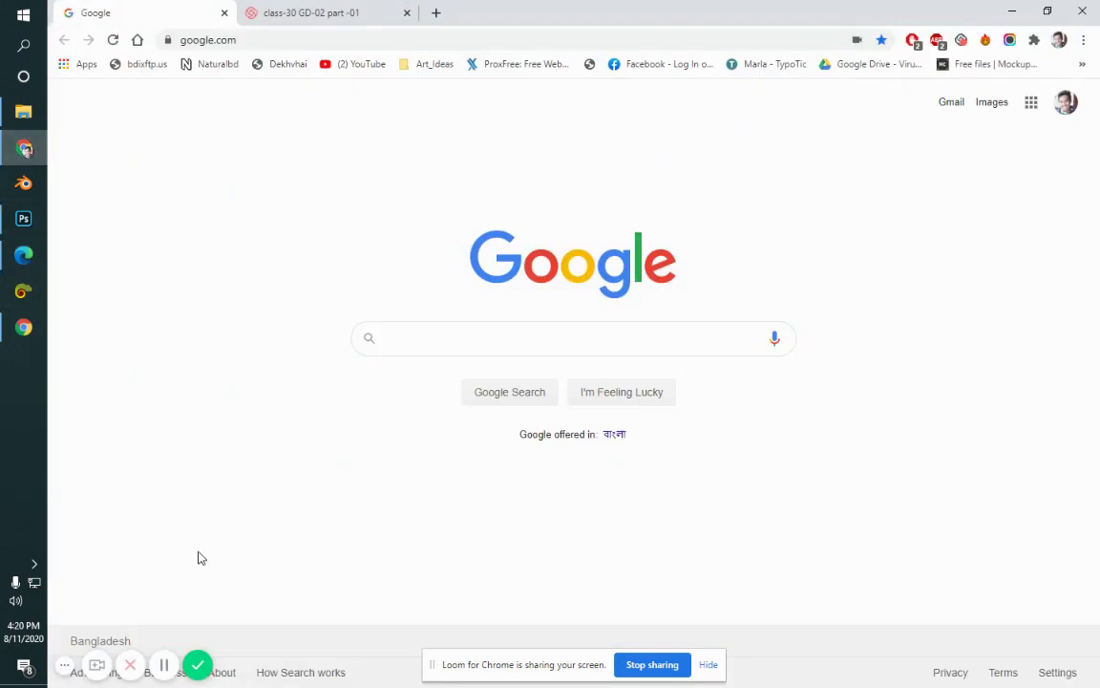